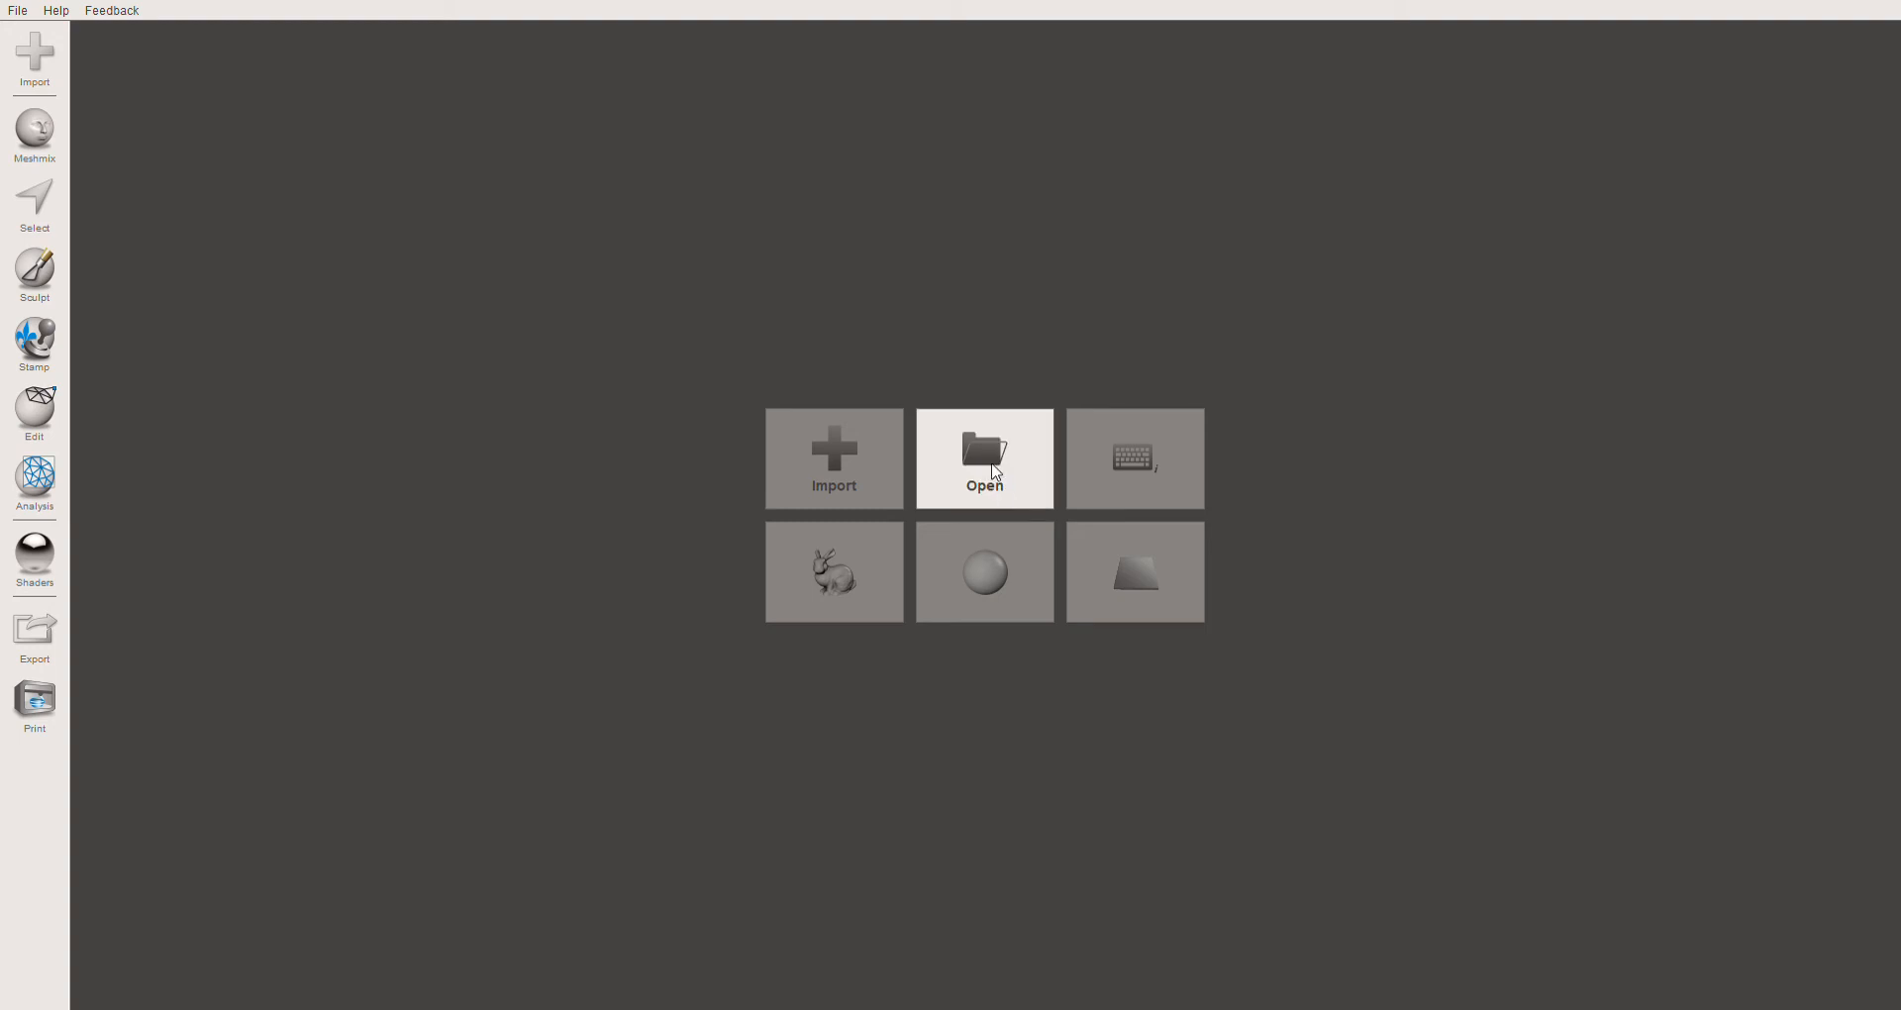
# Import the starship mesh into the empty scene
pyautogui.click(836, 449)
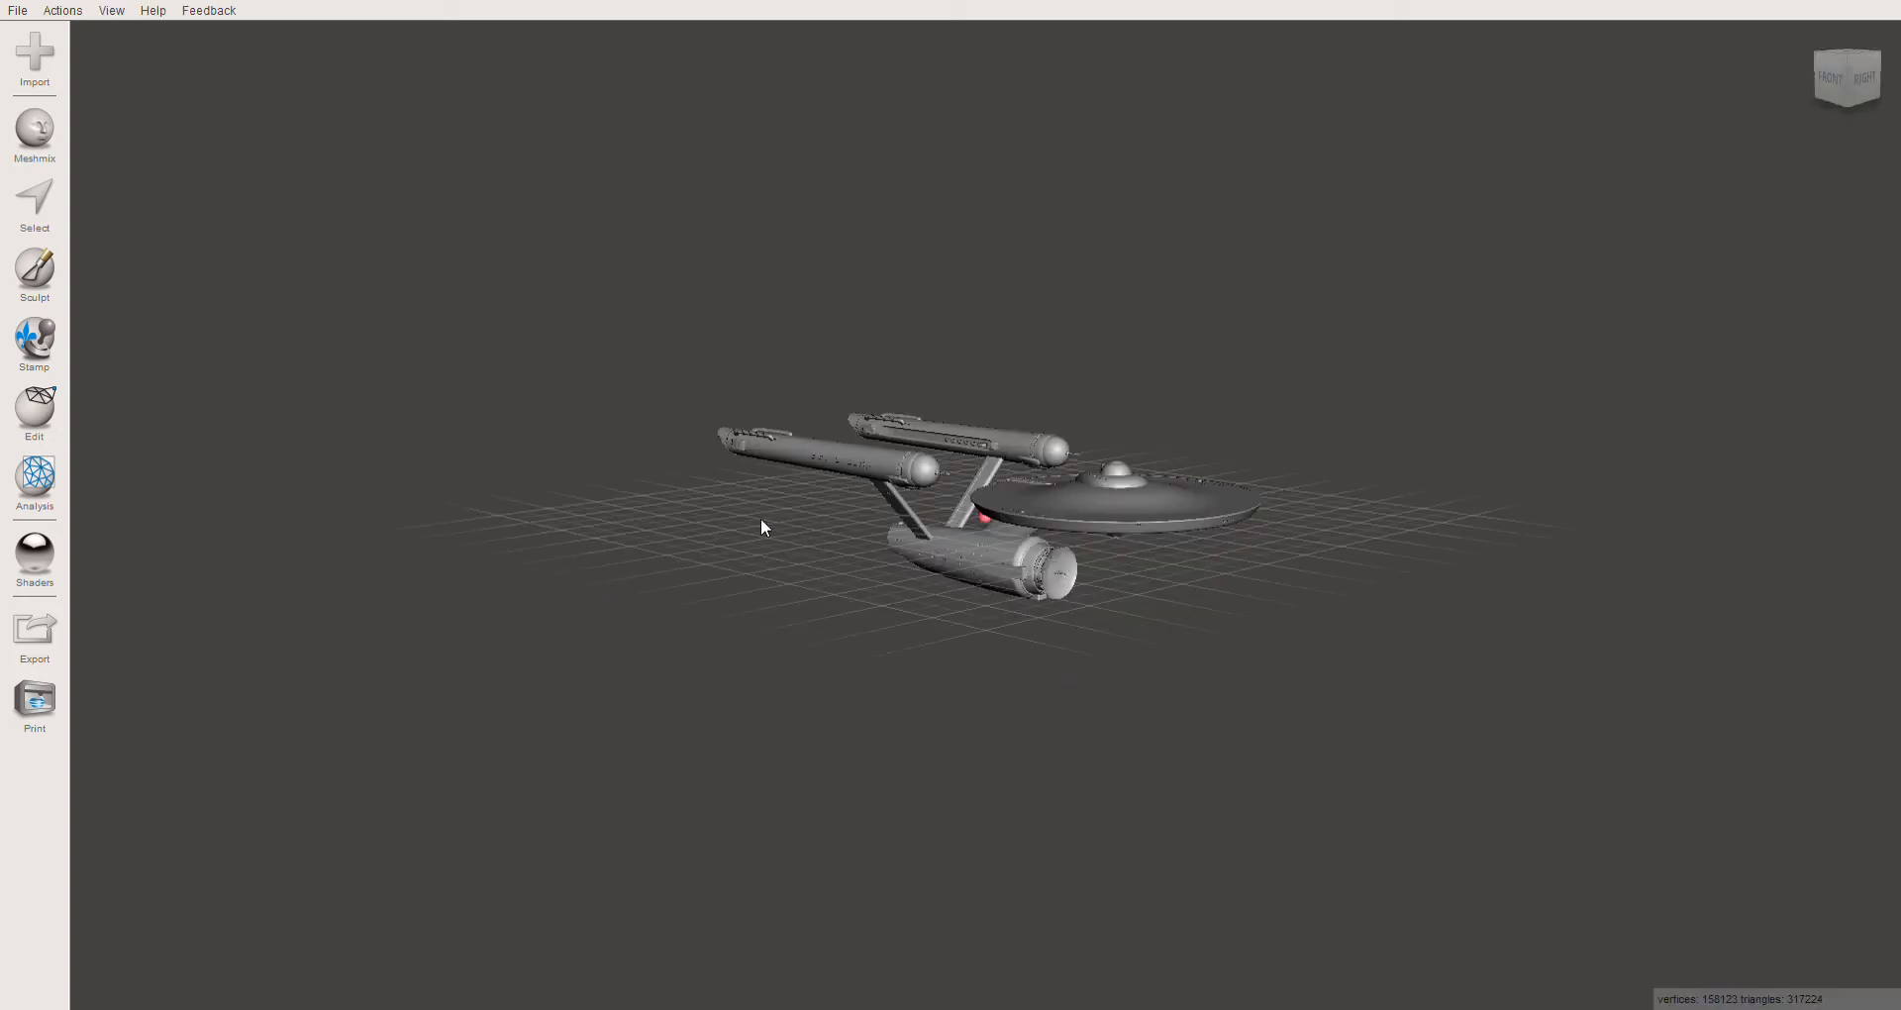
# Examine the imported starship from above, the front and the side, at several zoom levels
pyautogui.moveTo(1166, 391); pyautogui.dragTo(667, 499, button='right')
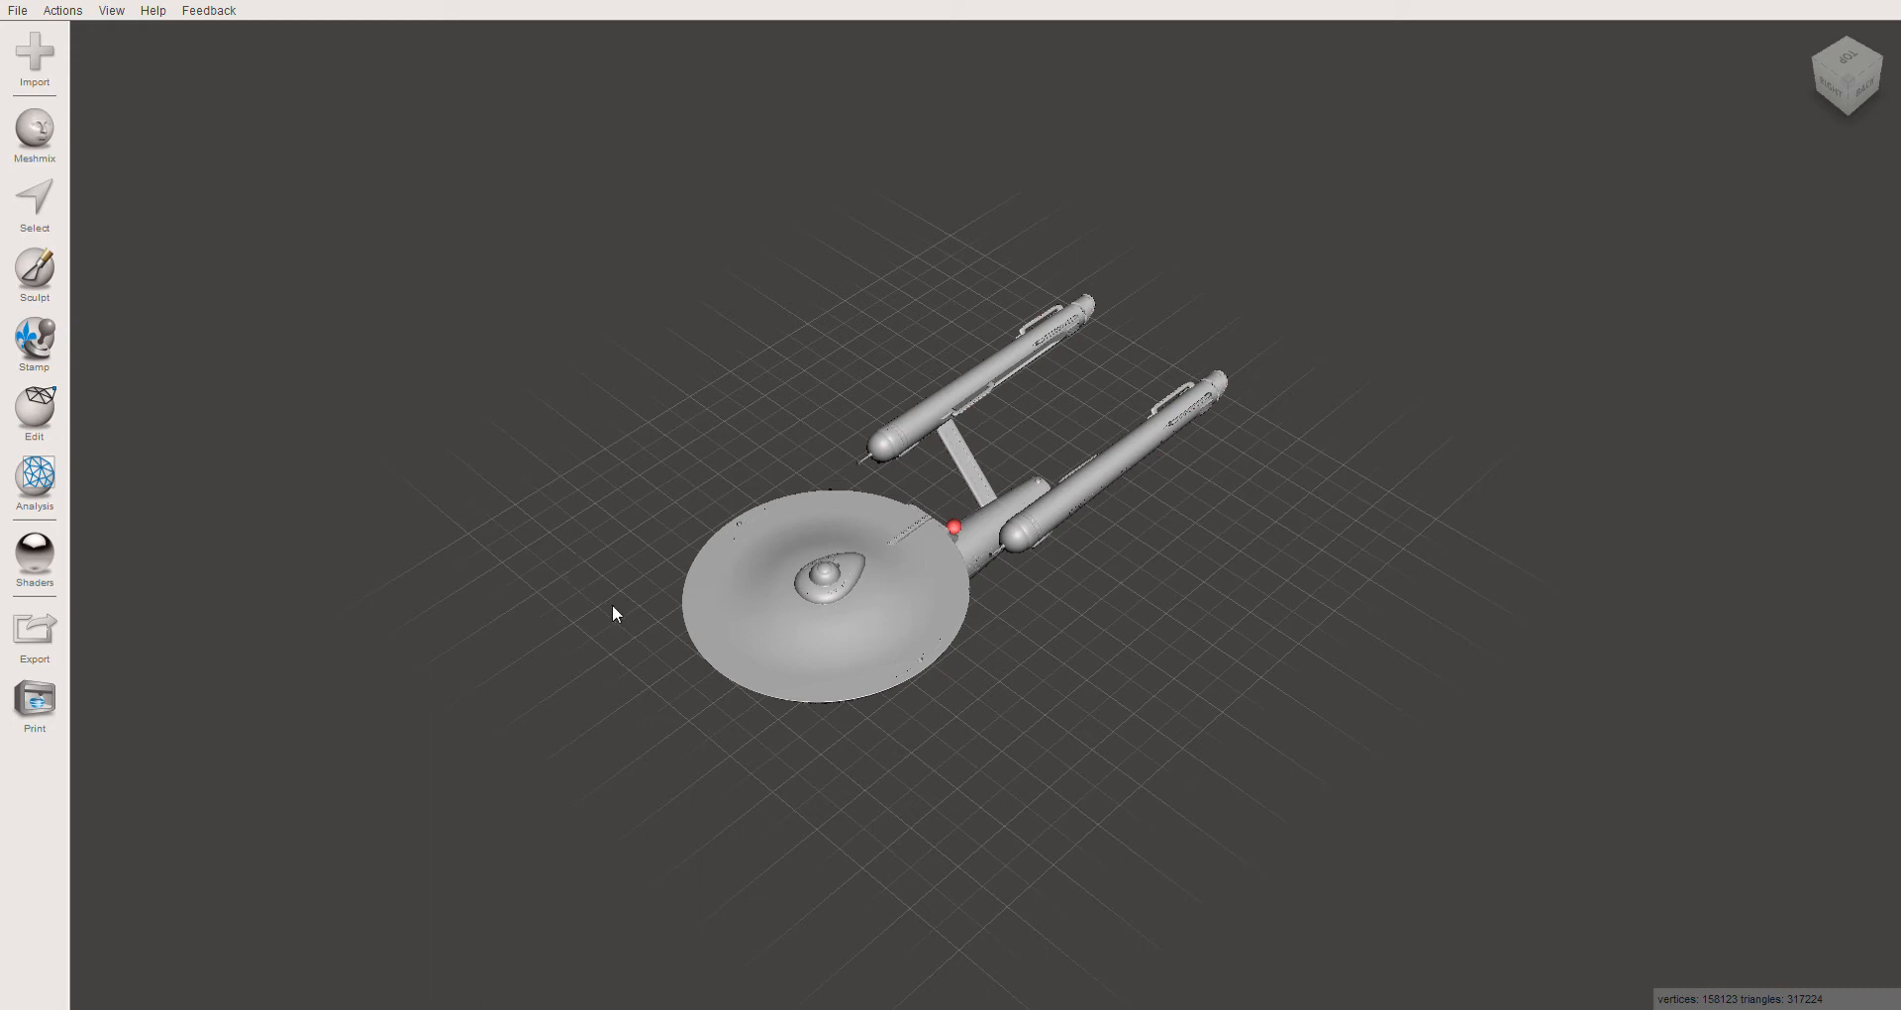
pyautogui.scroll(2, 606, 605)
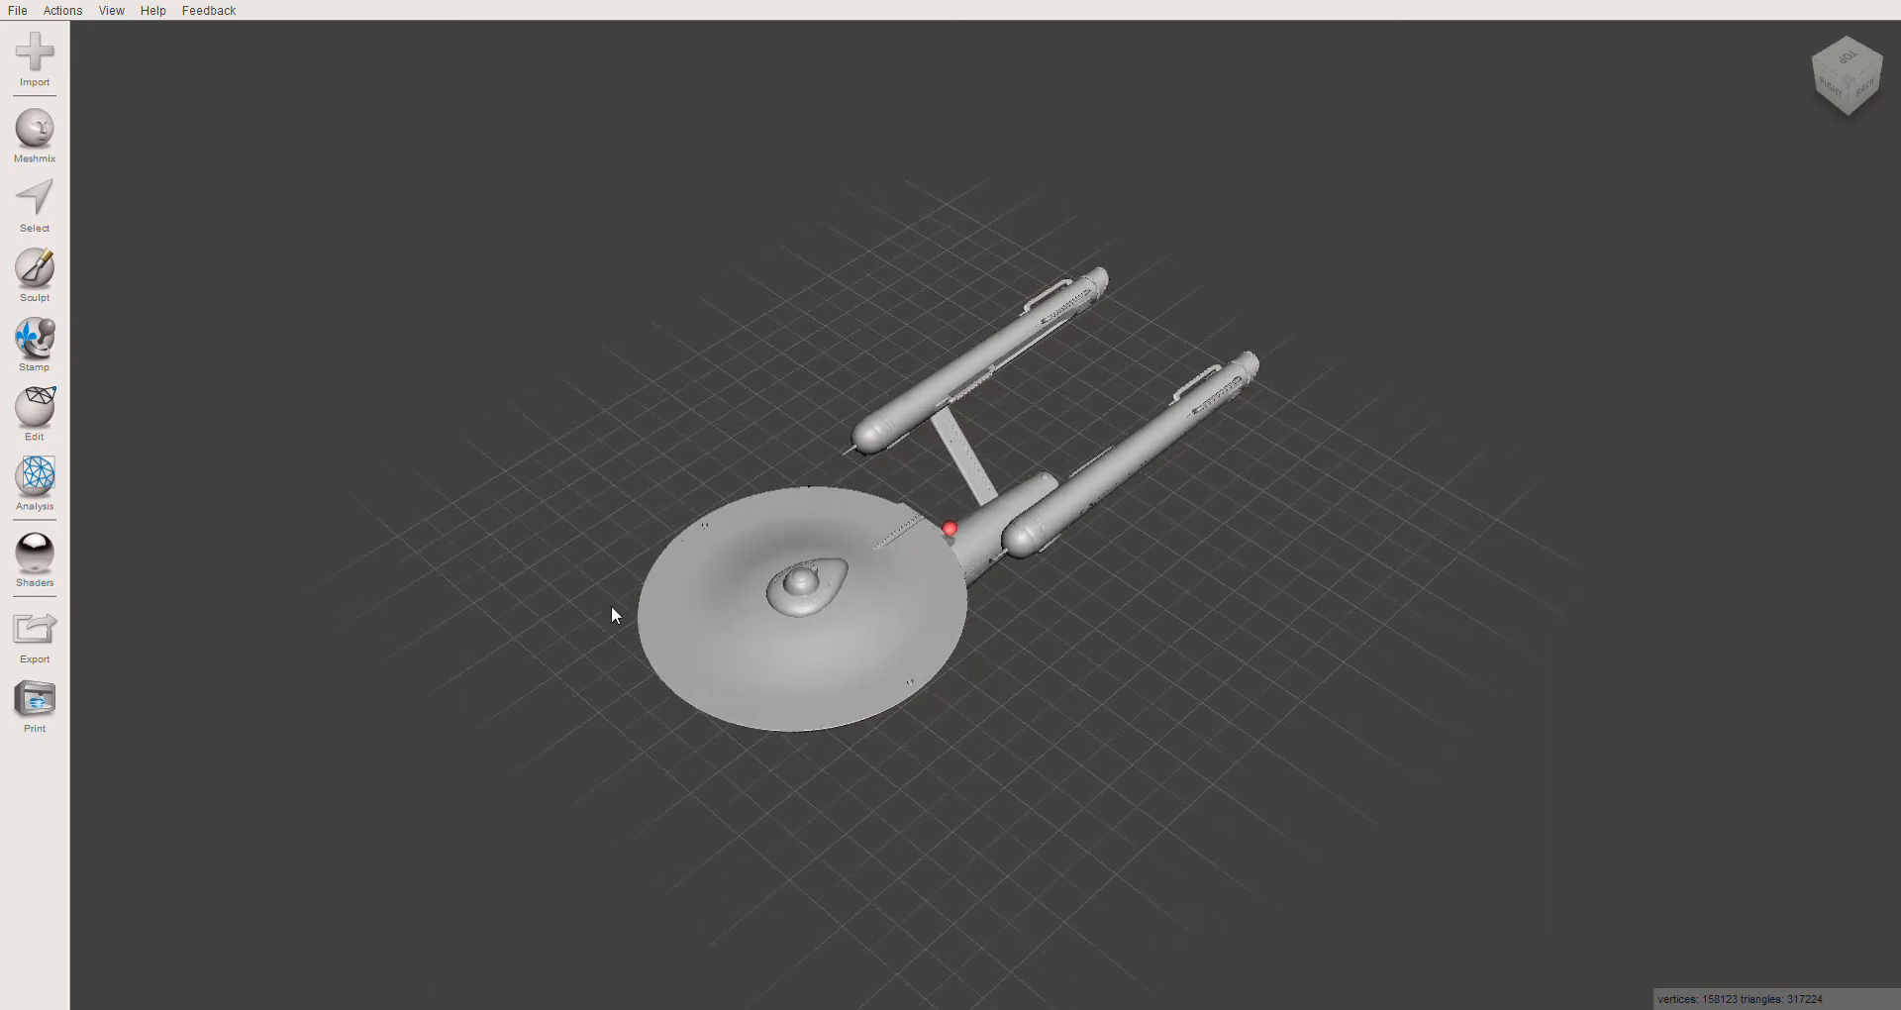
pyautogui.scroll(2, 875, 579)
pyautogui.scroll(-4, 870, 586)
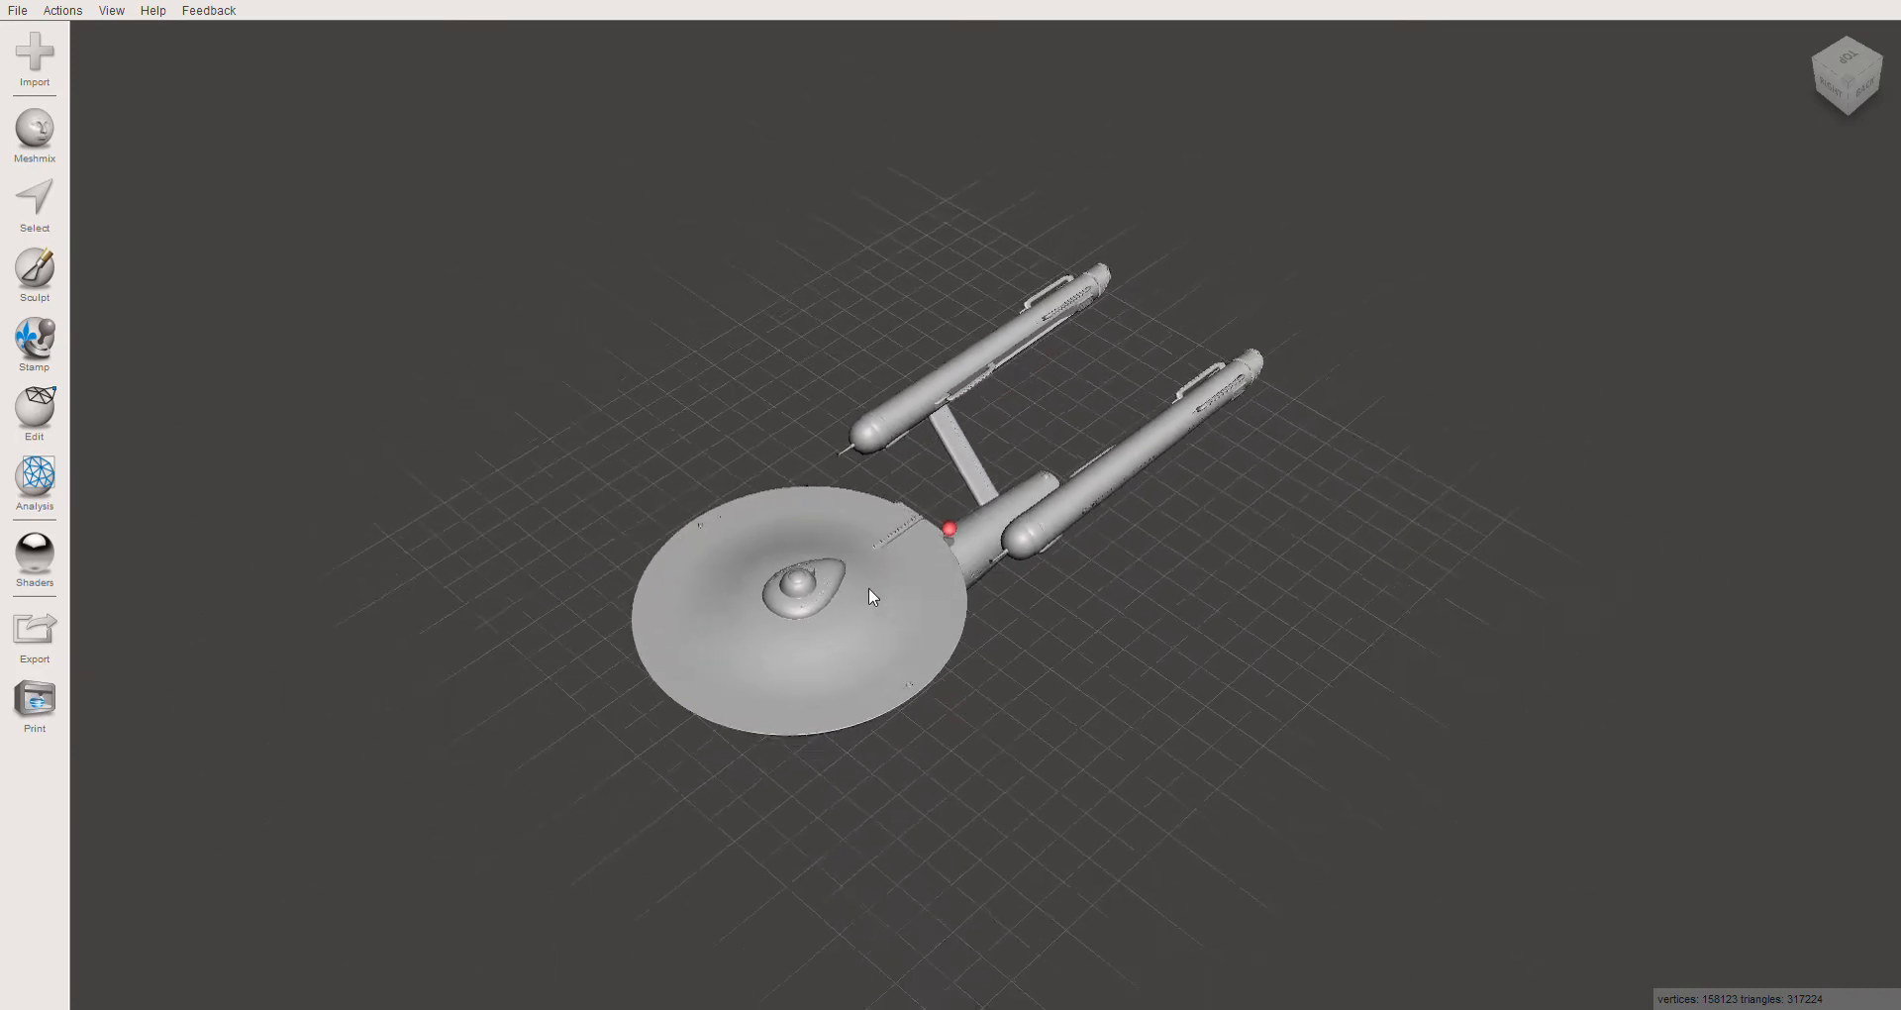
pyautogui.scroll(3, 869, 592)
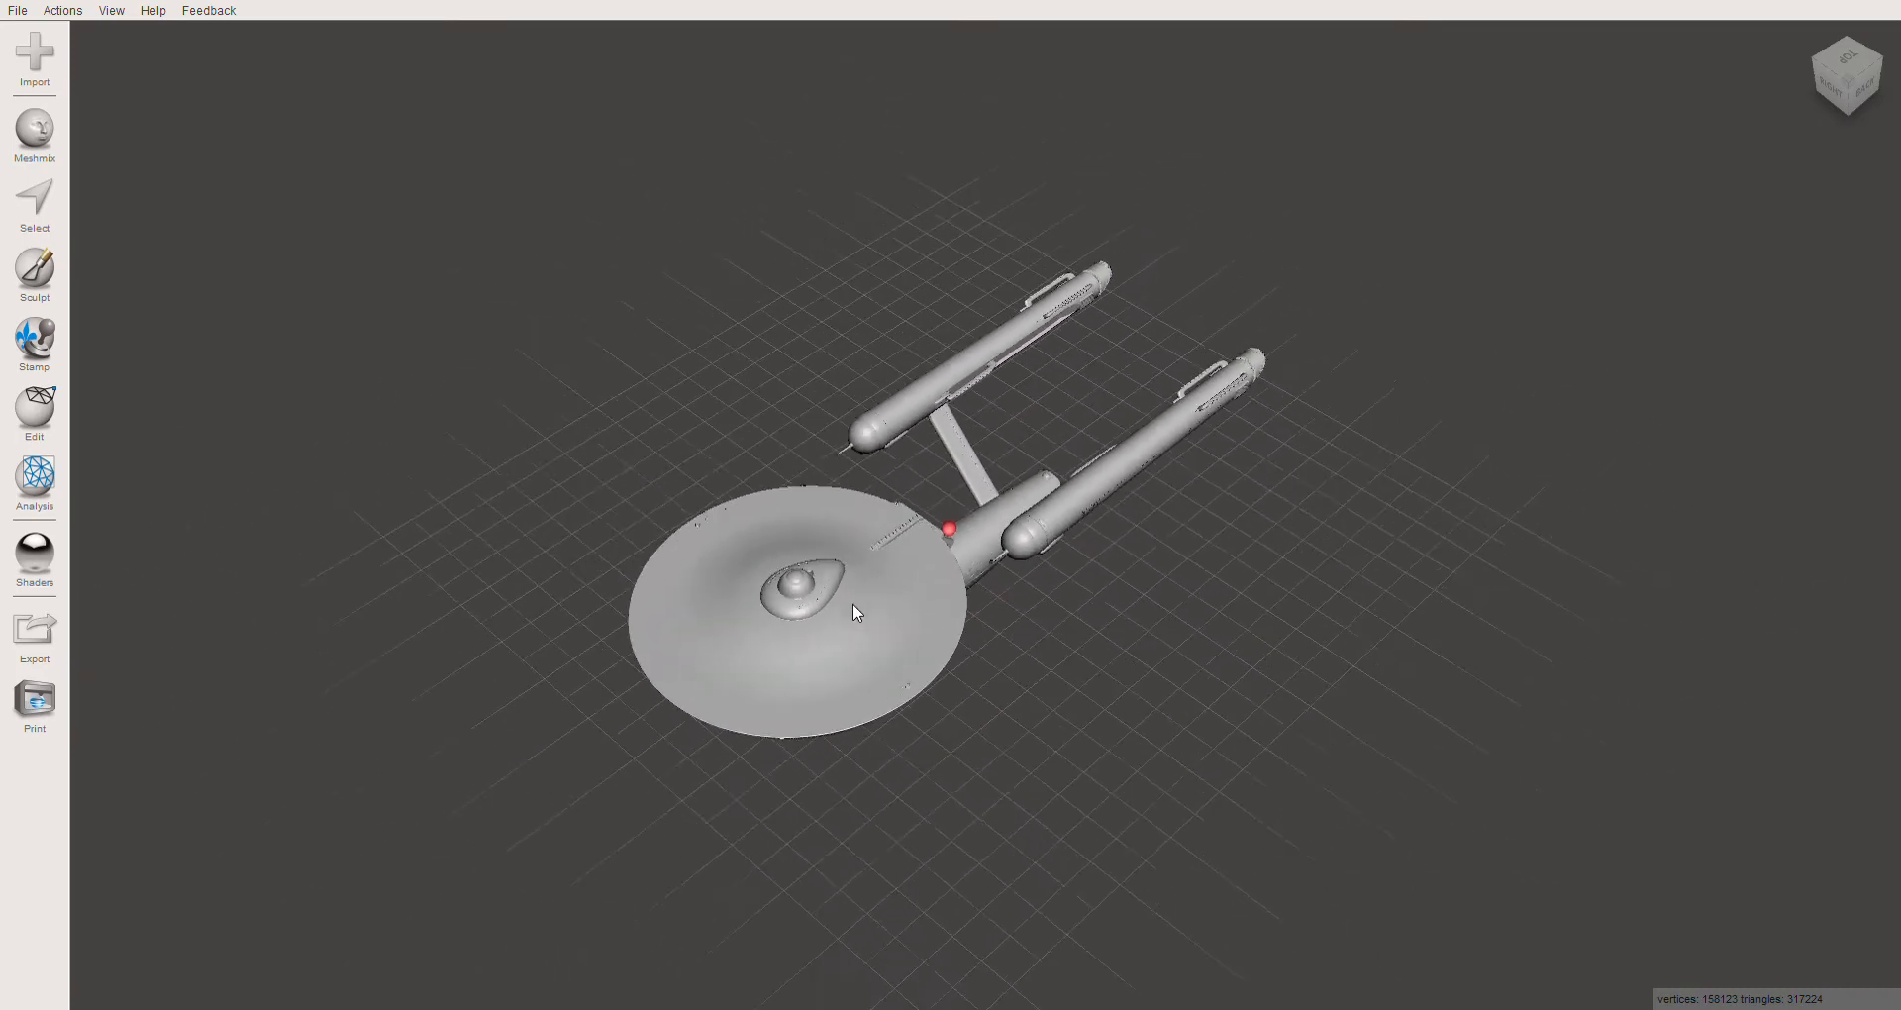
pyautogui.scroll(-2, 845, 609)
pyautogui.moveTo(561, 457); pyautogui.dragTo(662, 455, button='right')
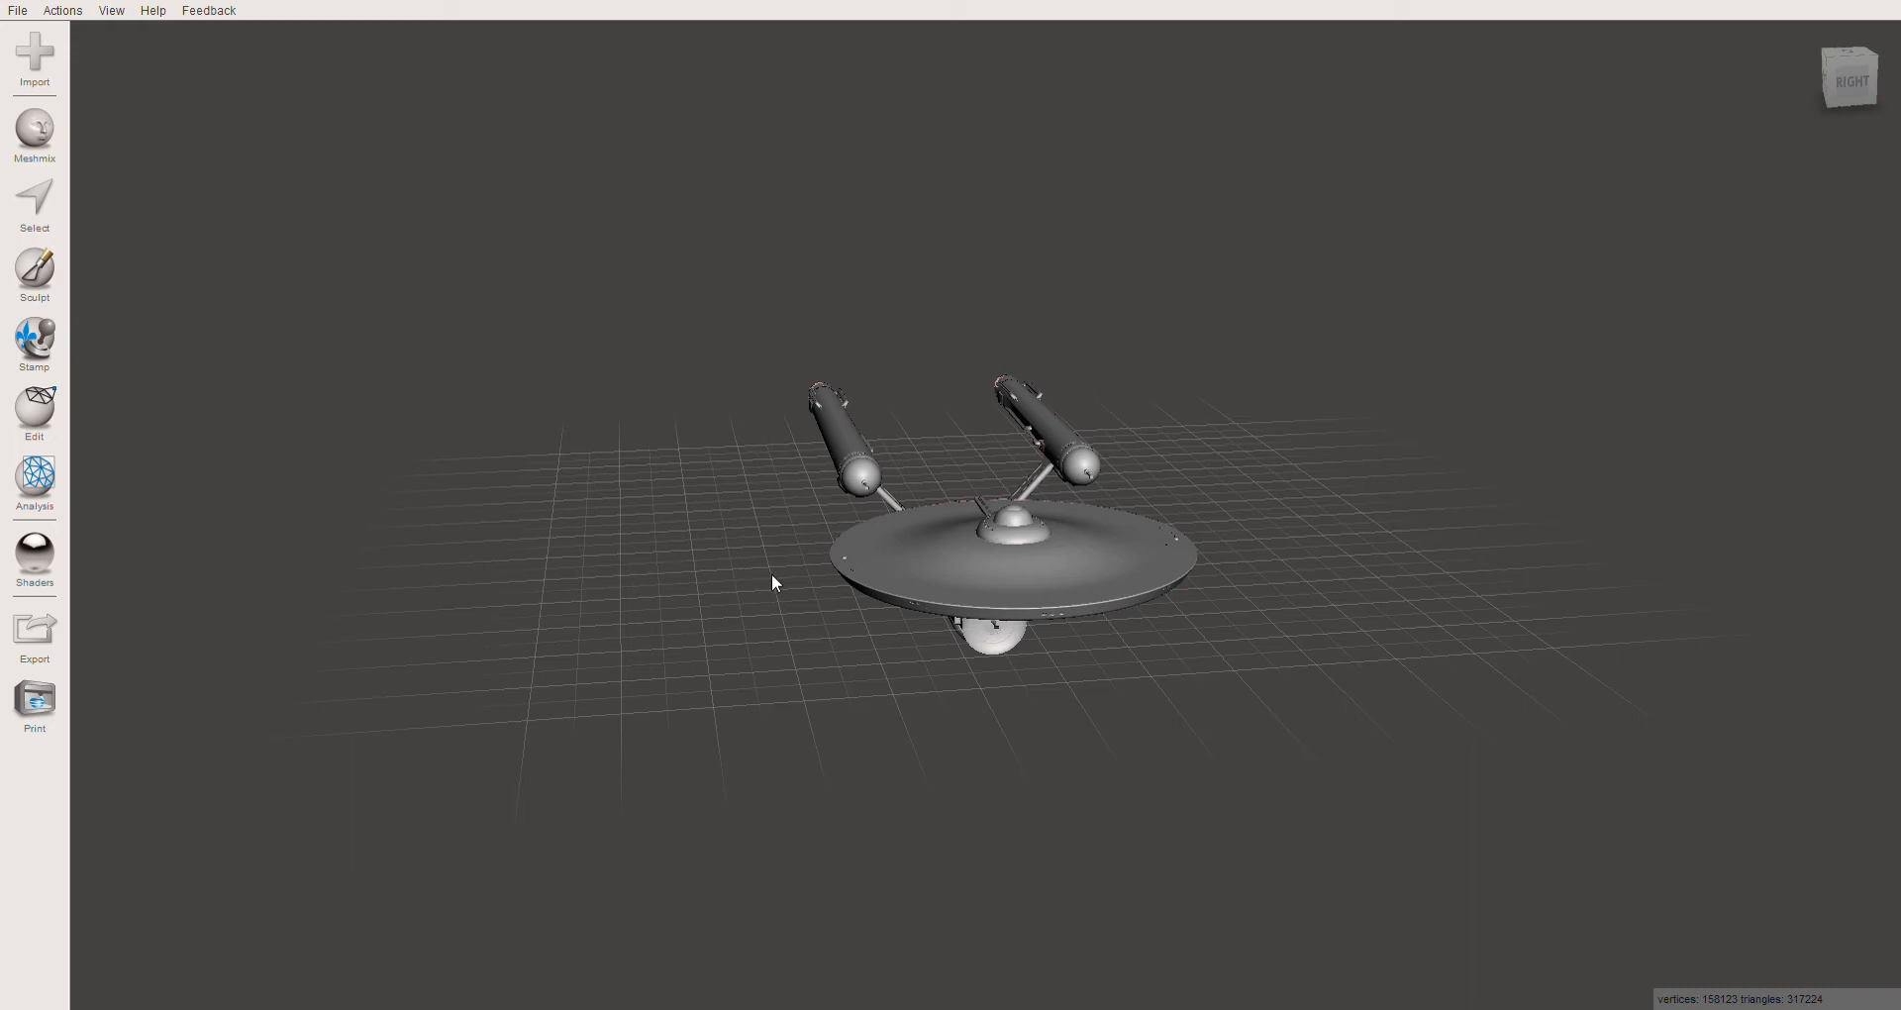
pyautogui.moveTo(771, 574); pyautogui.dragTo(853, 580, button='right')
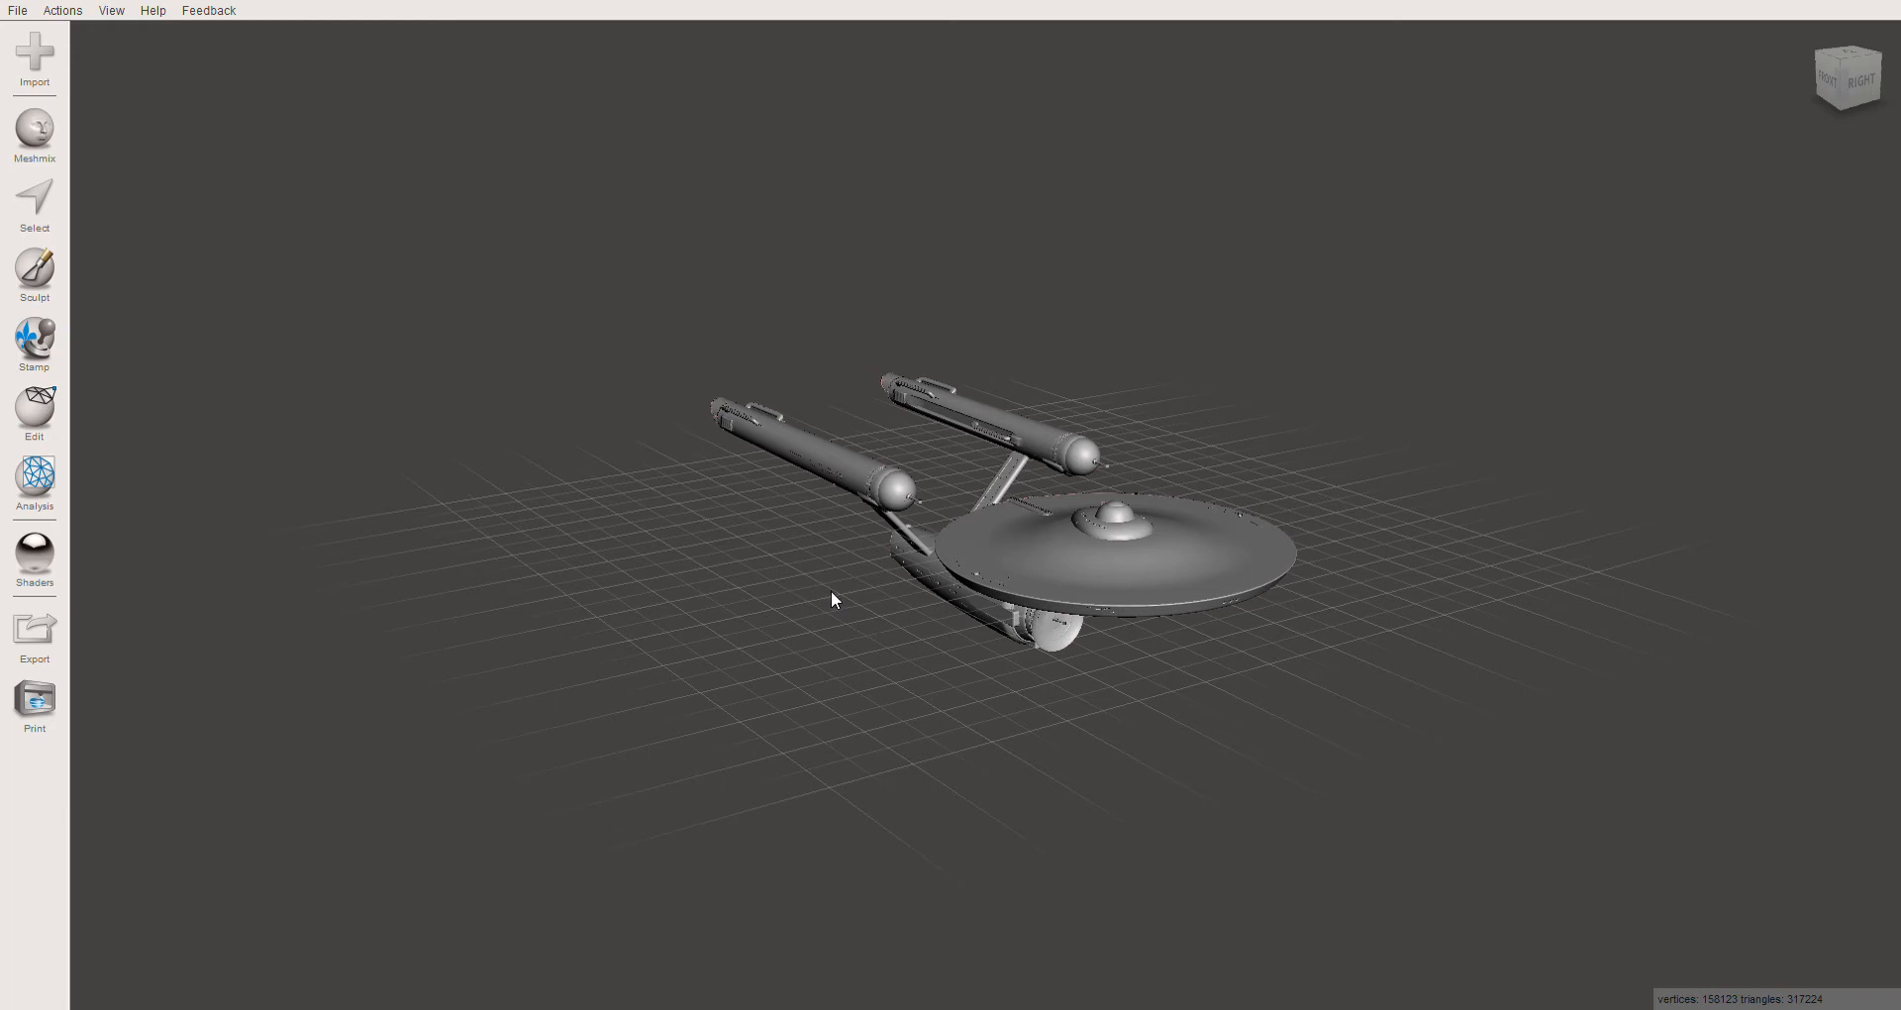
pyautogui.moveTo(832, 598)
pyautogui.mouseDown(button='right')
pyautogui.moveTo(832, 466)
pyautogui.moveTo(822, 579)
pyautogui.mouseUp(button='right')
pyautogui.scroll(-2, 819, 599)
pyautogui.scroll(2, 819, 598)
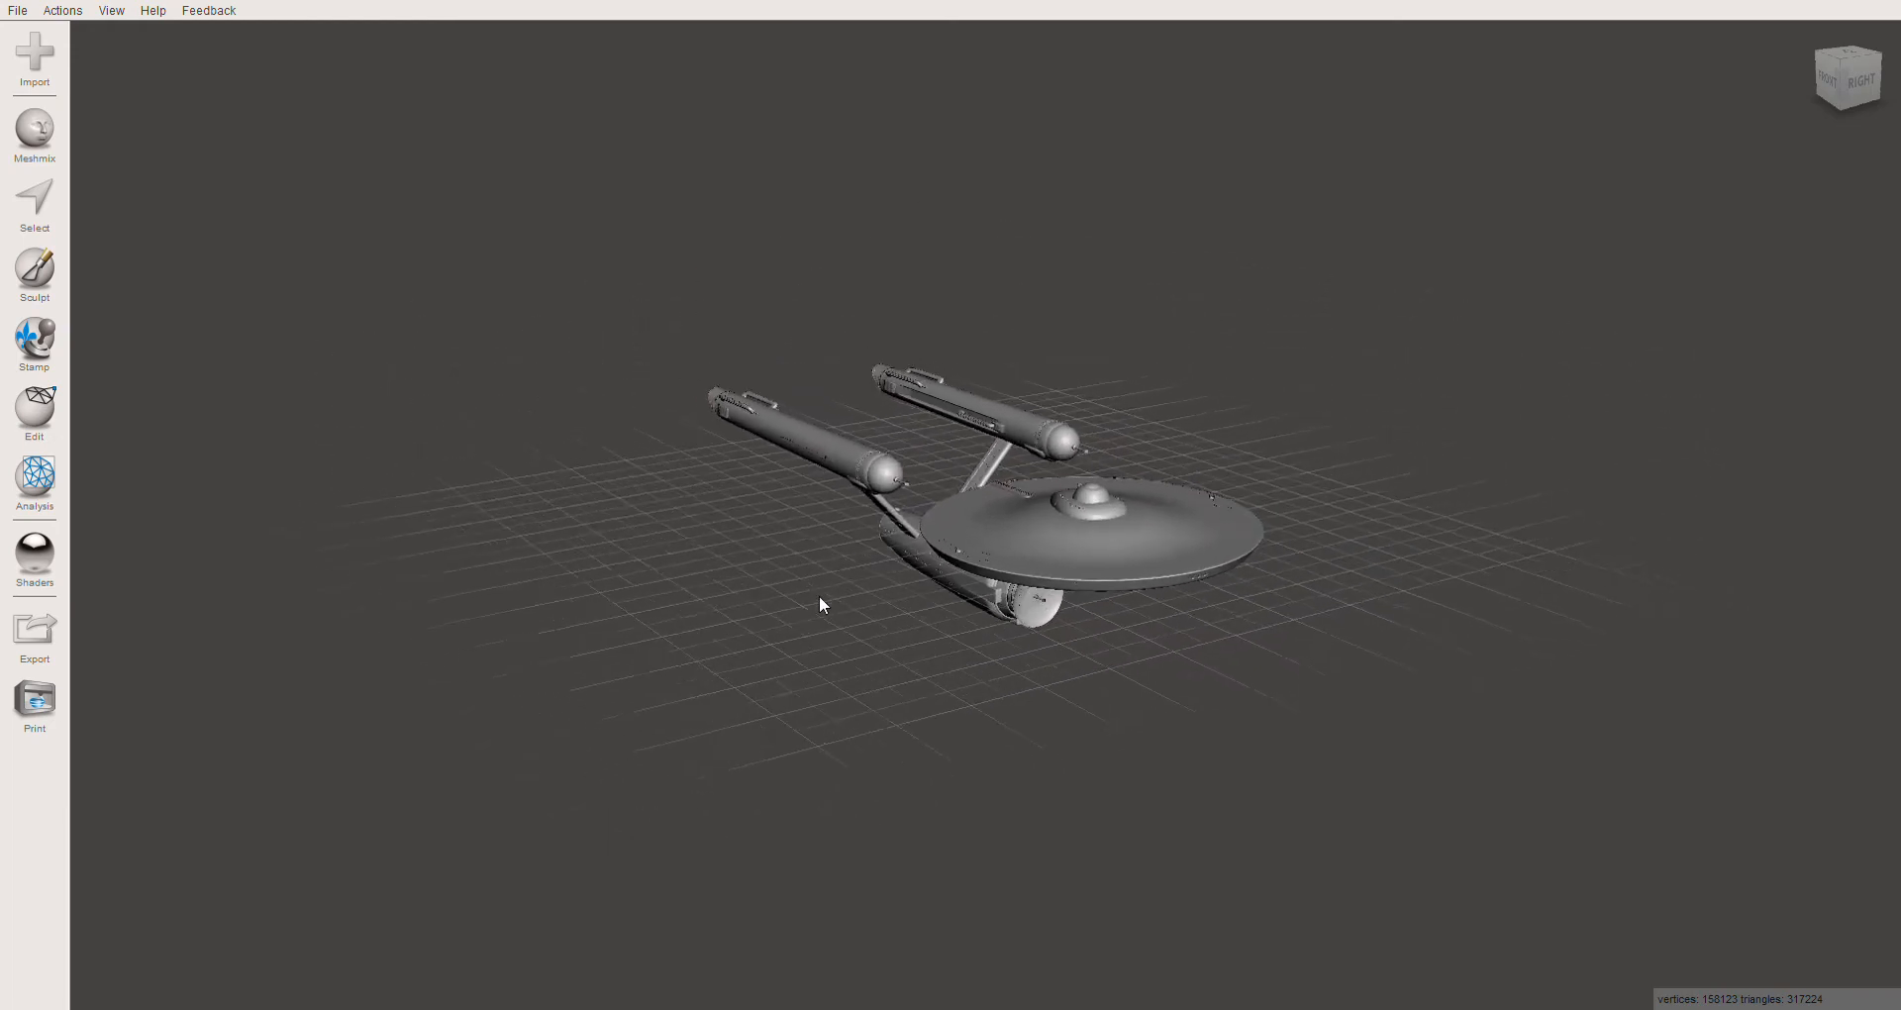
pyautogui.scroll(-2, 819, 597)
pyautogui.scroll(3, 819, 594)
pyautogui.scroll(-3, 819, 599)
pyautogui.scroll(3, 817, 597)
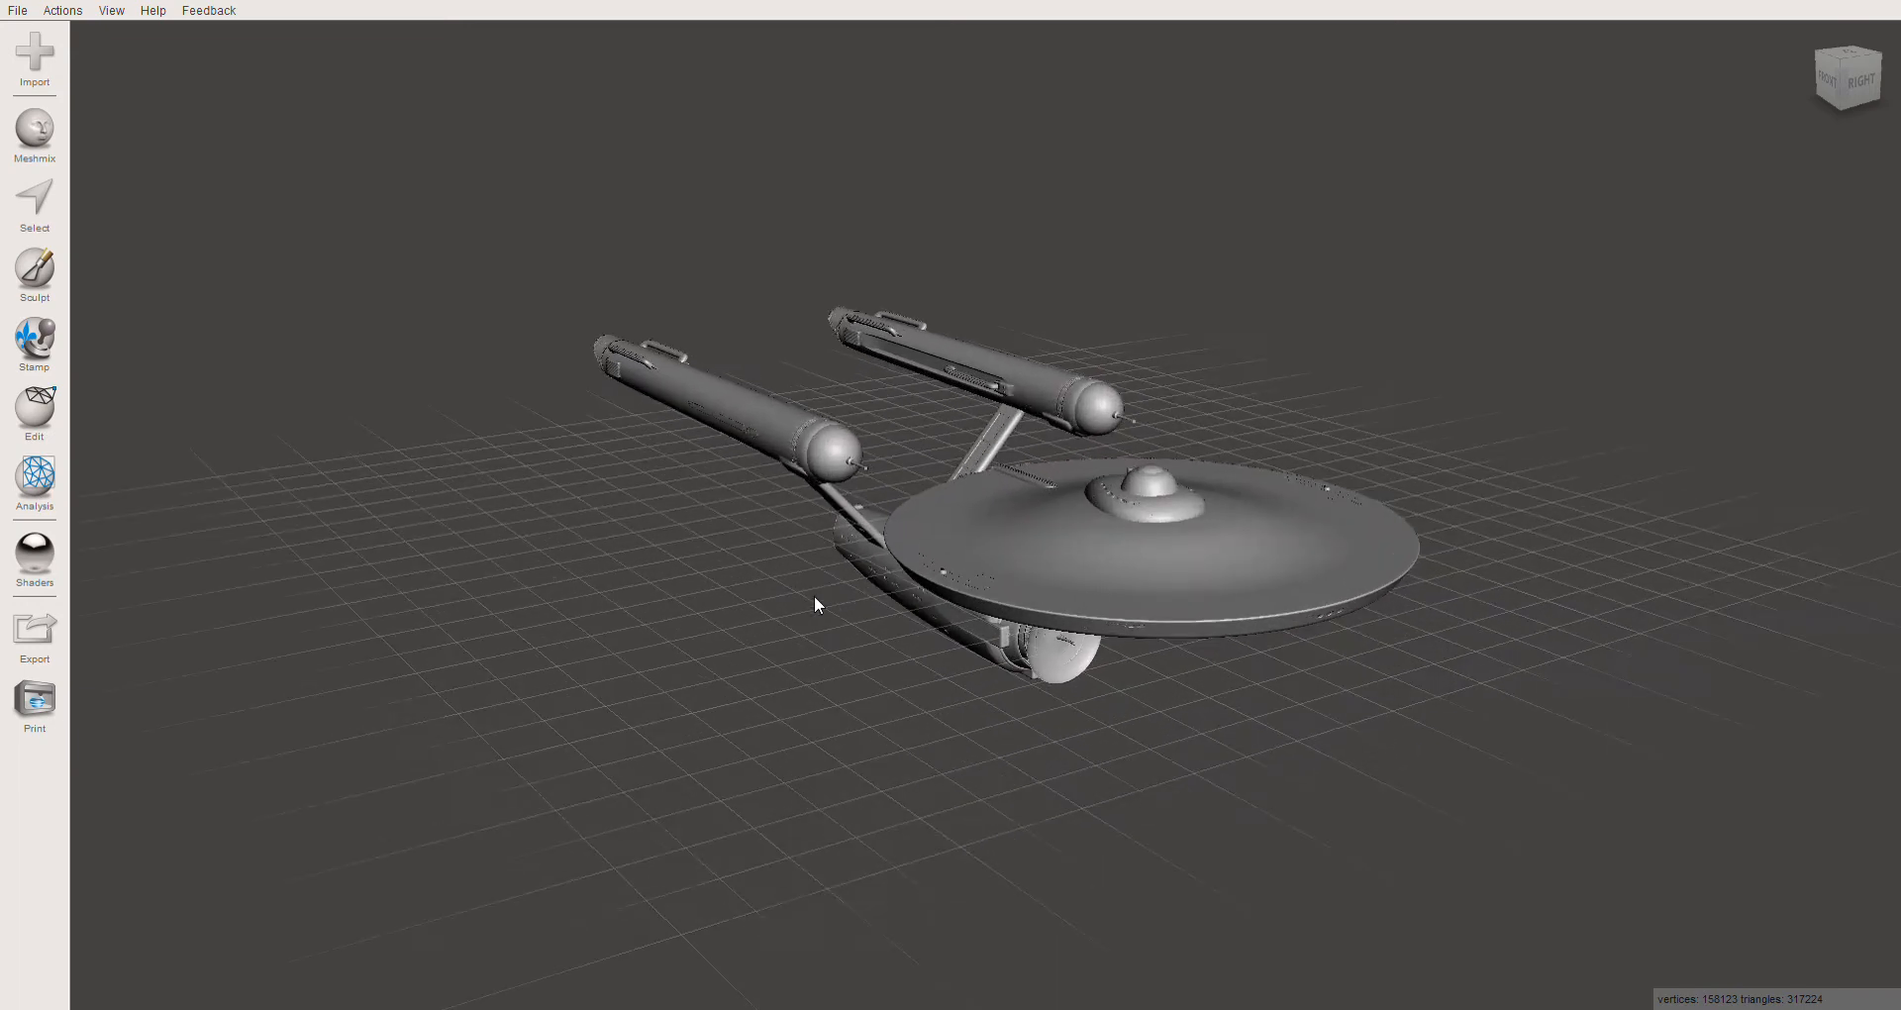
pyautogui.scroll(-1, 813, 593)
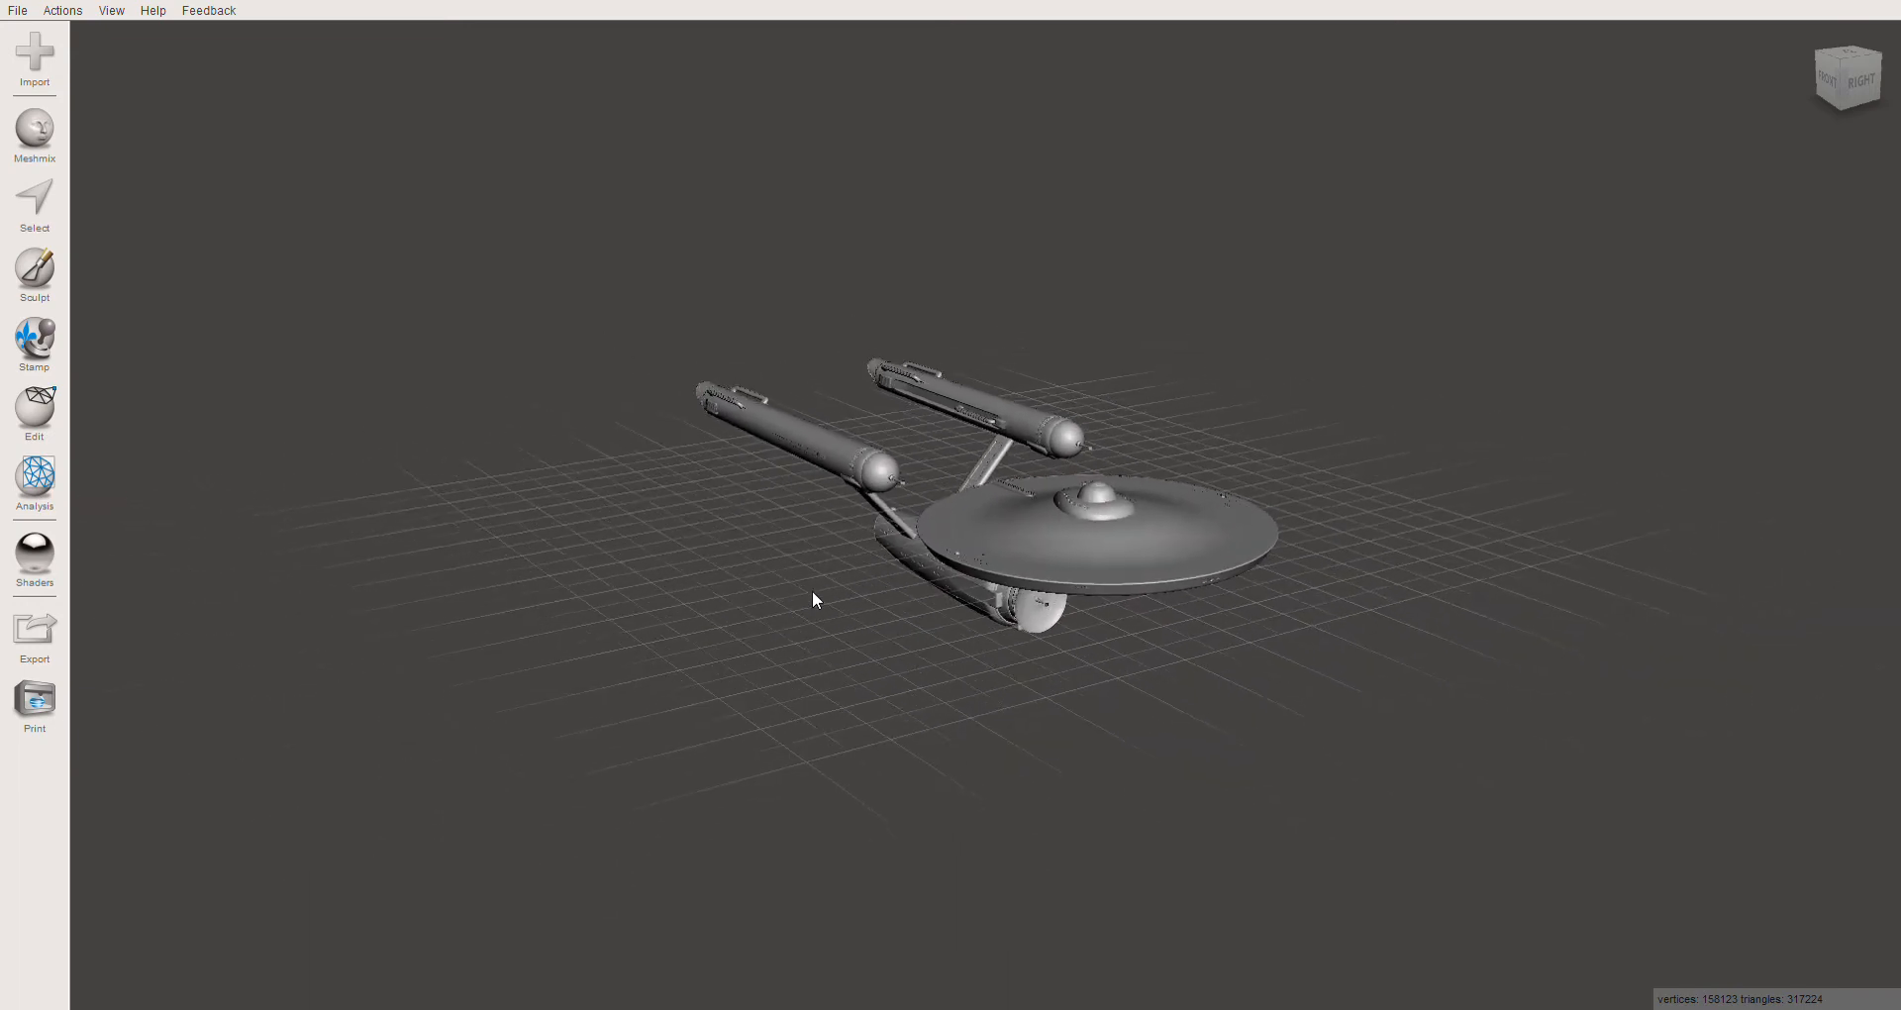
pyautogui.moveTo(815, 598); pyautogui.dragTo(810, 634, button='right')
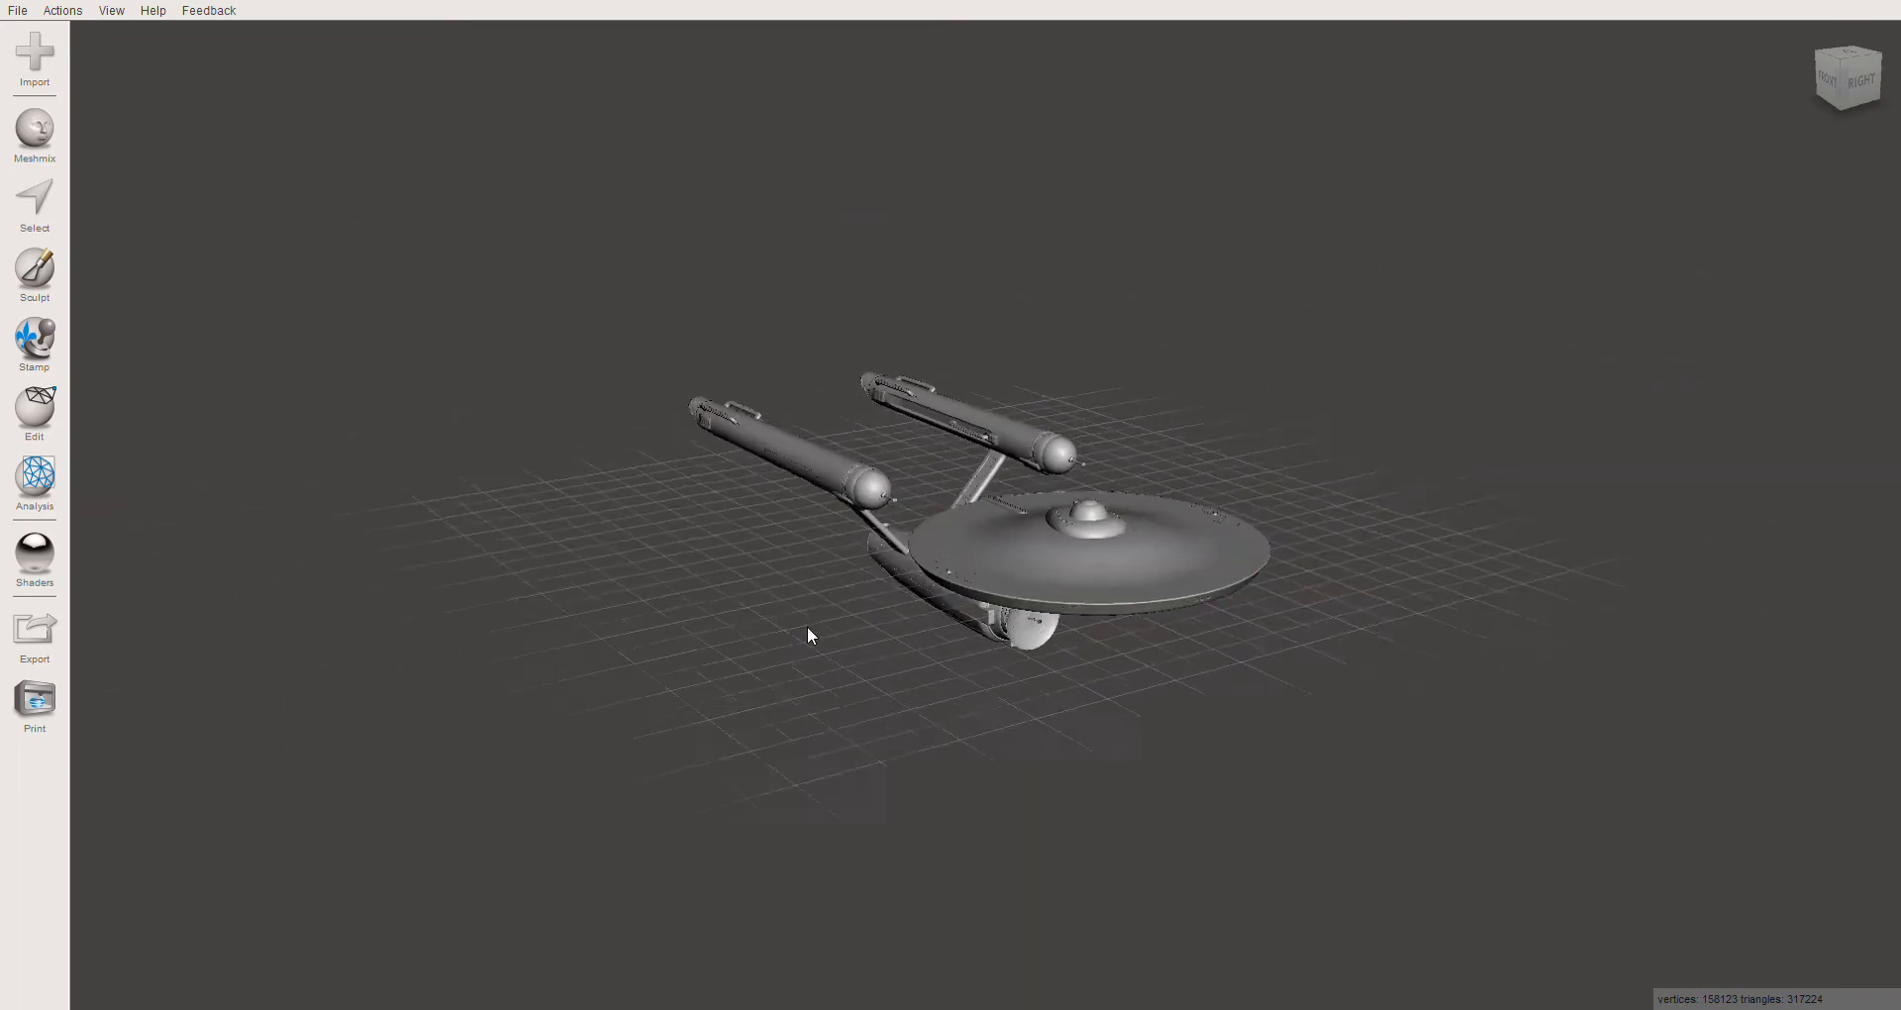
pyautogui.moveTo(808, 633); pyautogui.dragTo(763, 597, button='middle')
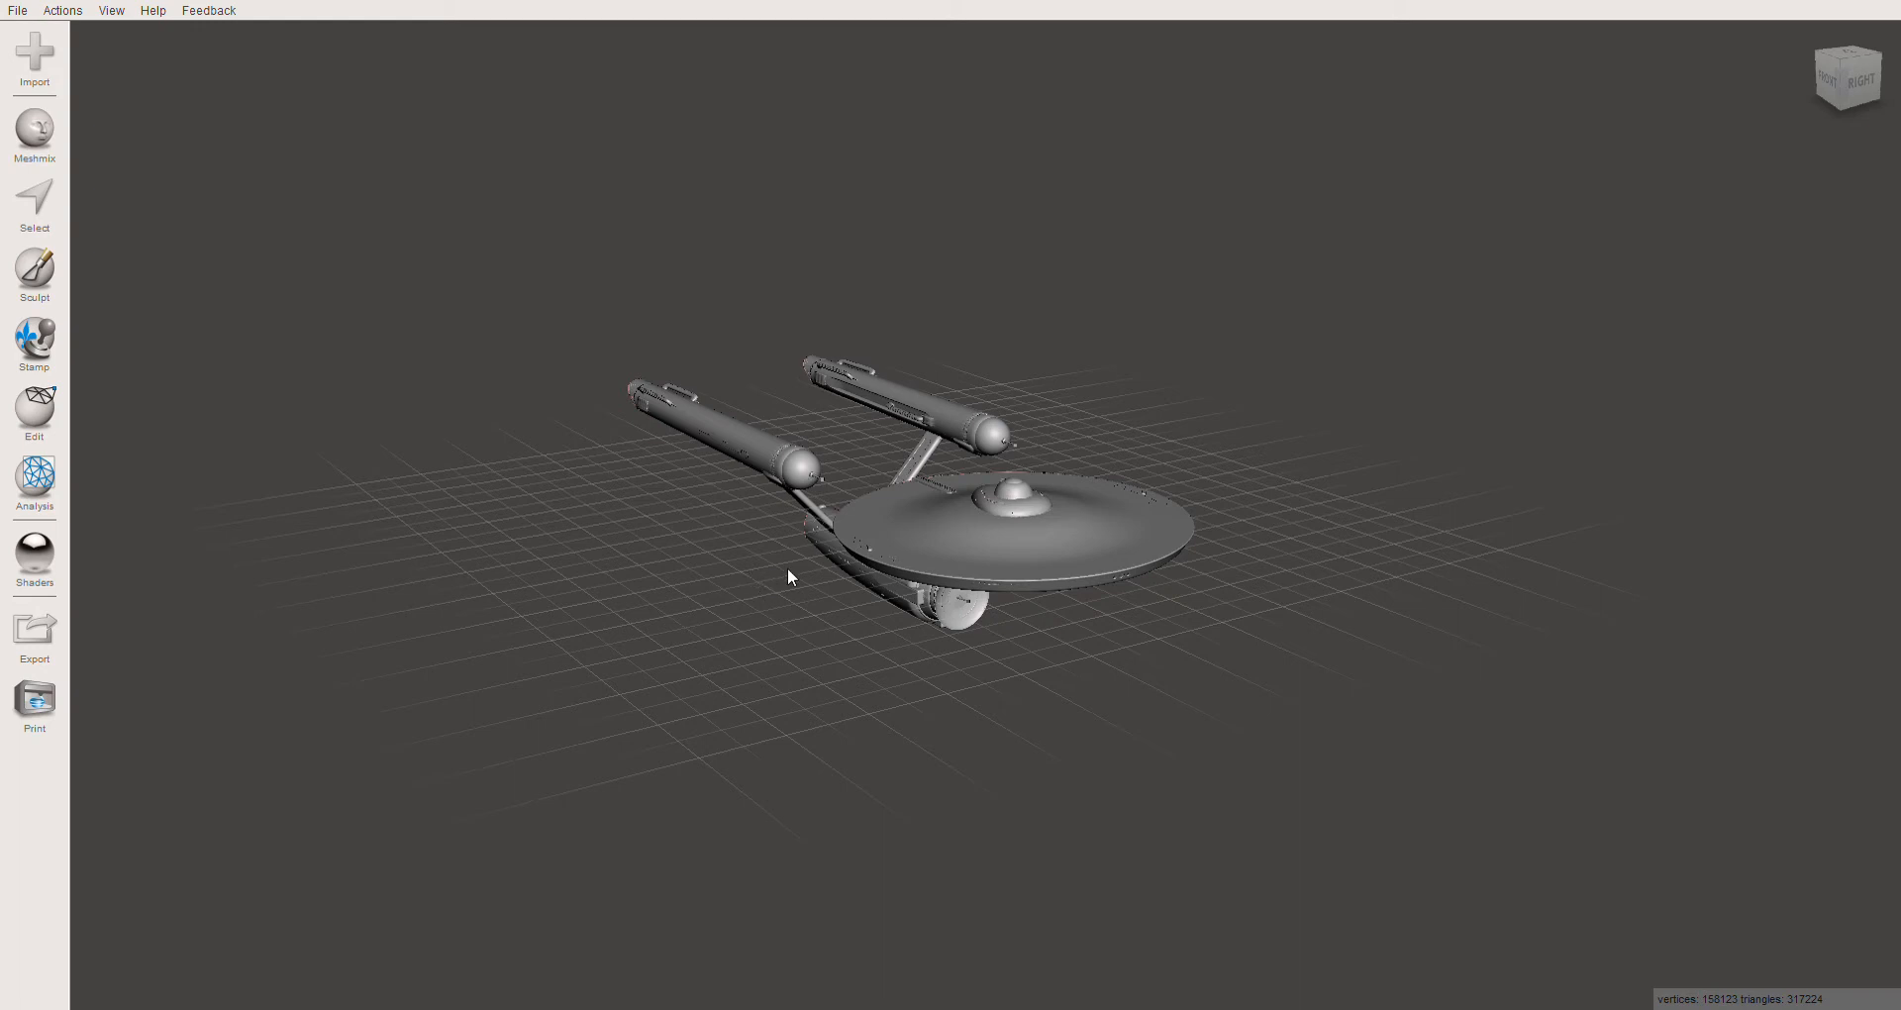
pyautogui.moveTo(810, 594); pyautogui.dragTo(703, 619, button='right')
pyautogui.moveTo(885, 592); pyautogui.dragTo(730, 594, button='right')
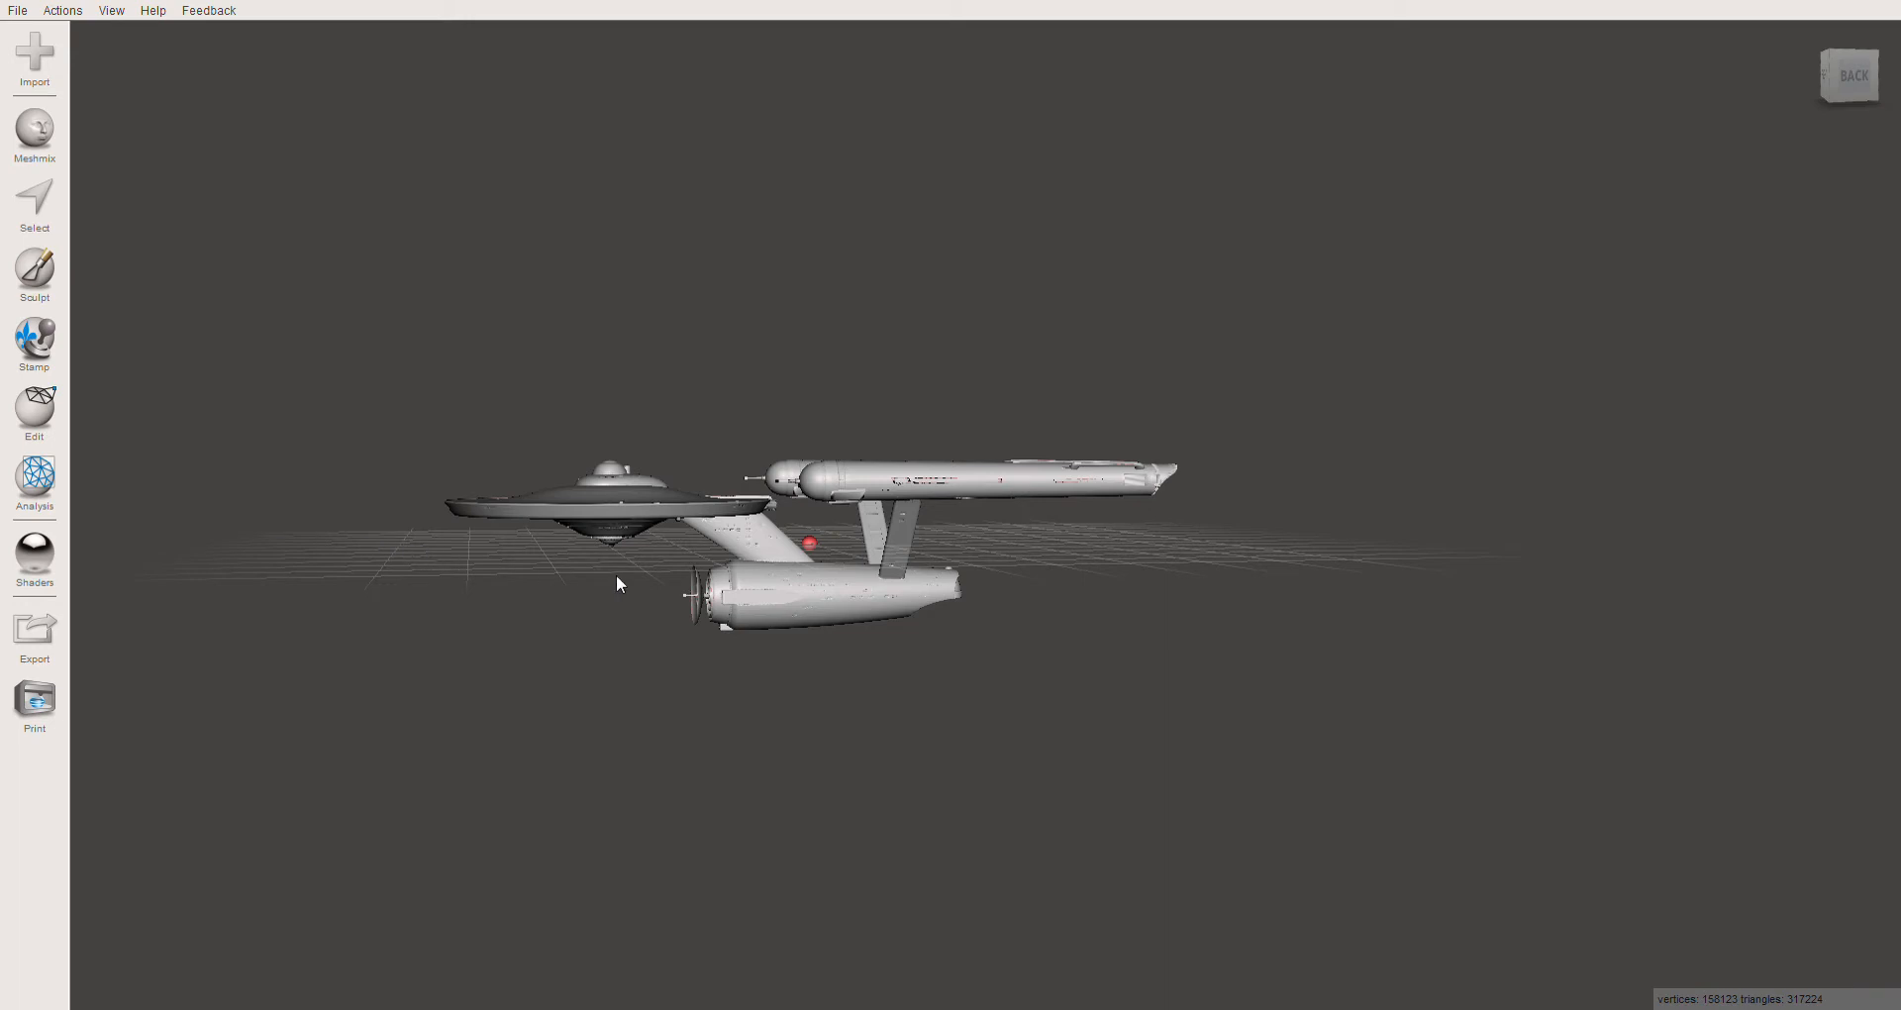
pyautogui.click(42, 416)
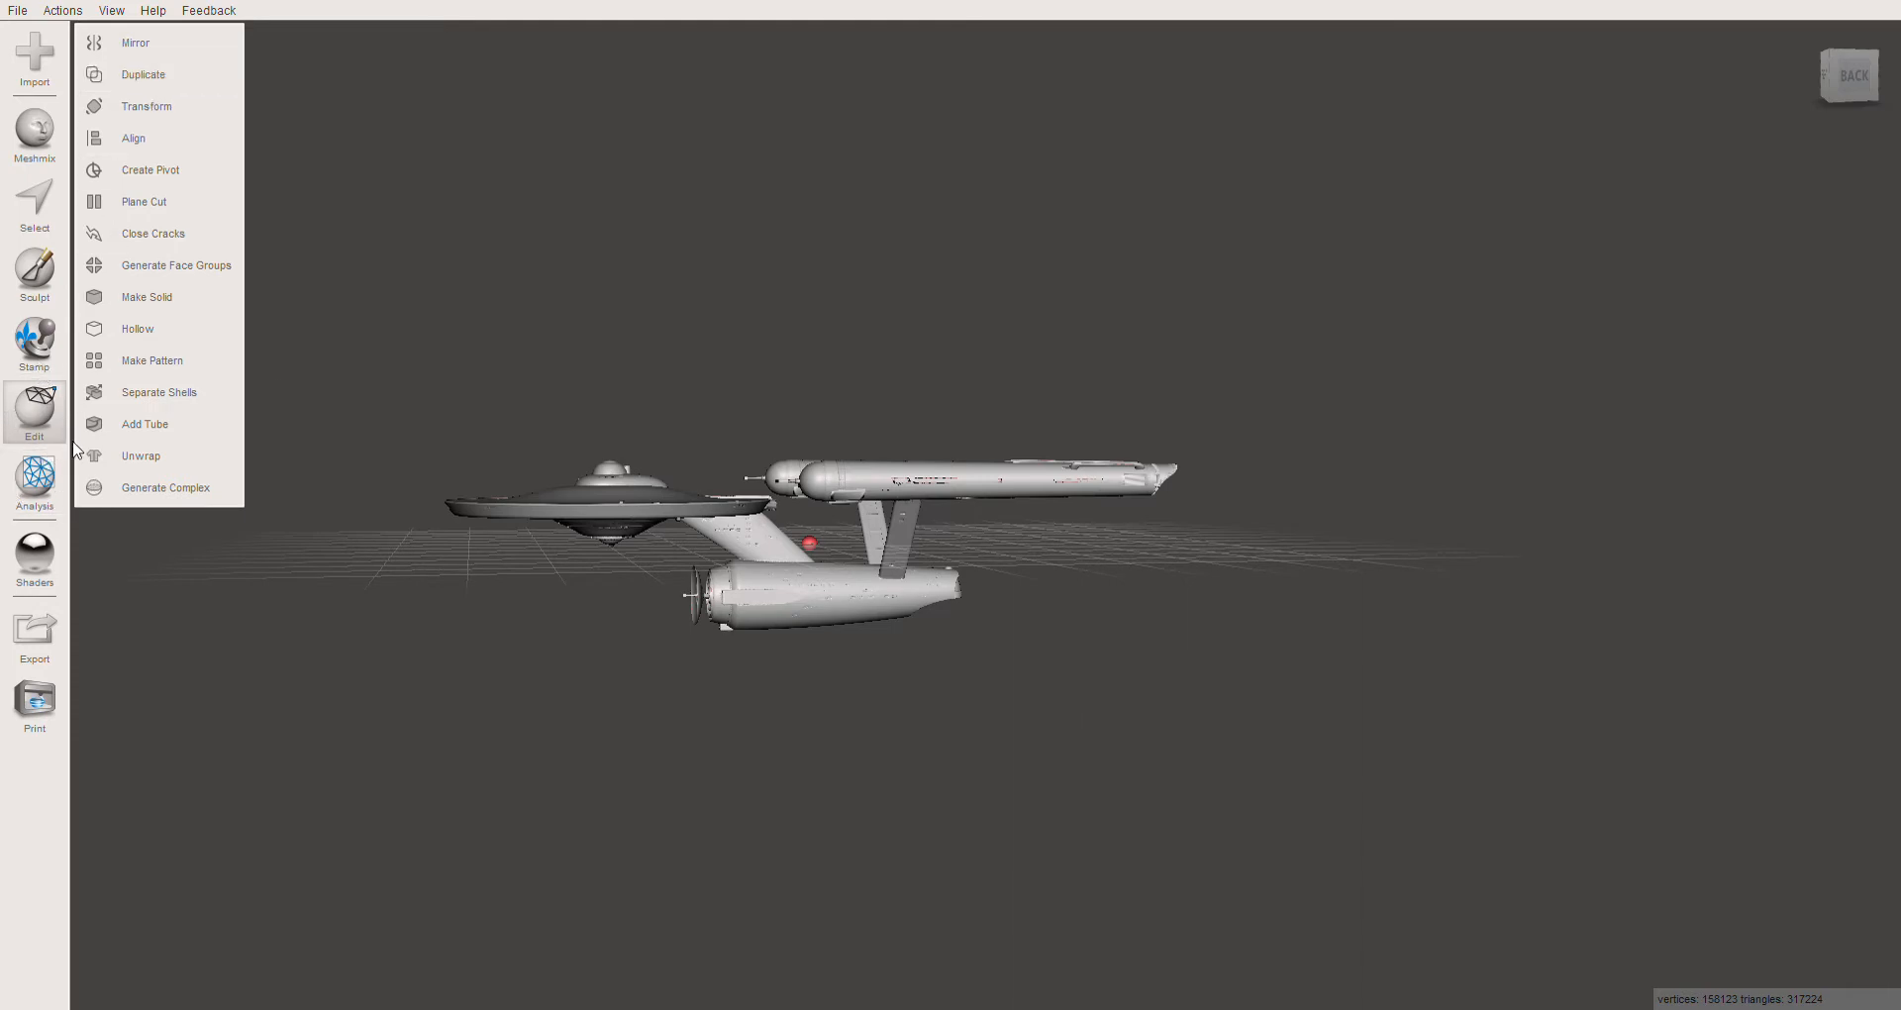
pyautogui.scroll(-3, 340, 377)
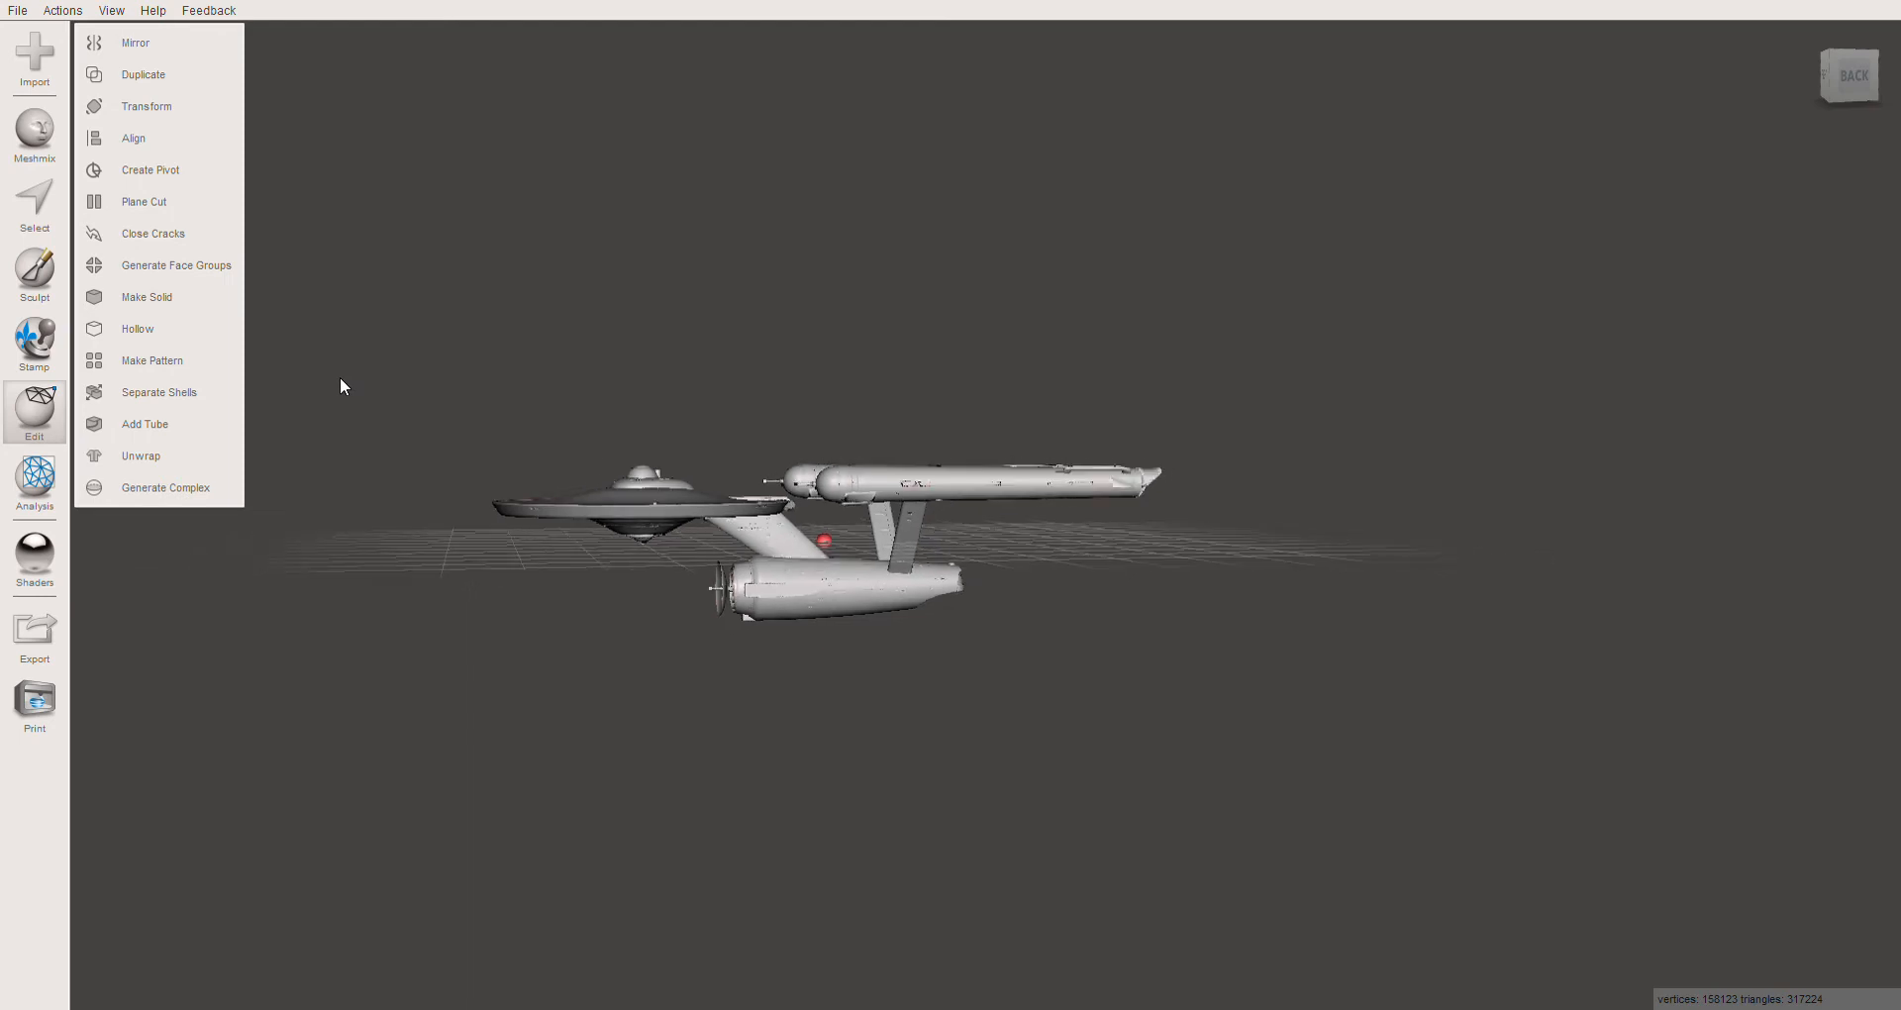
pyautogui.scroll(4, 341, 378)
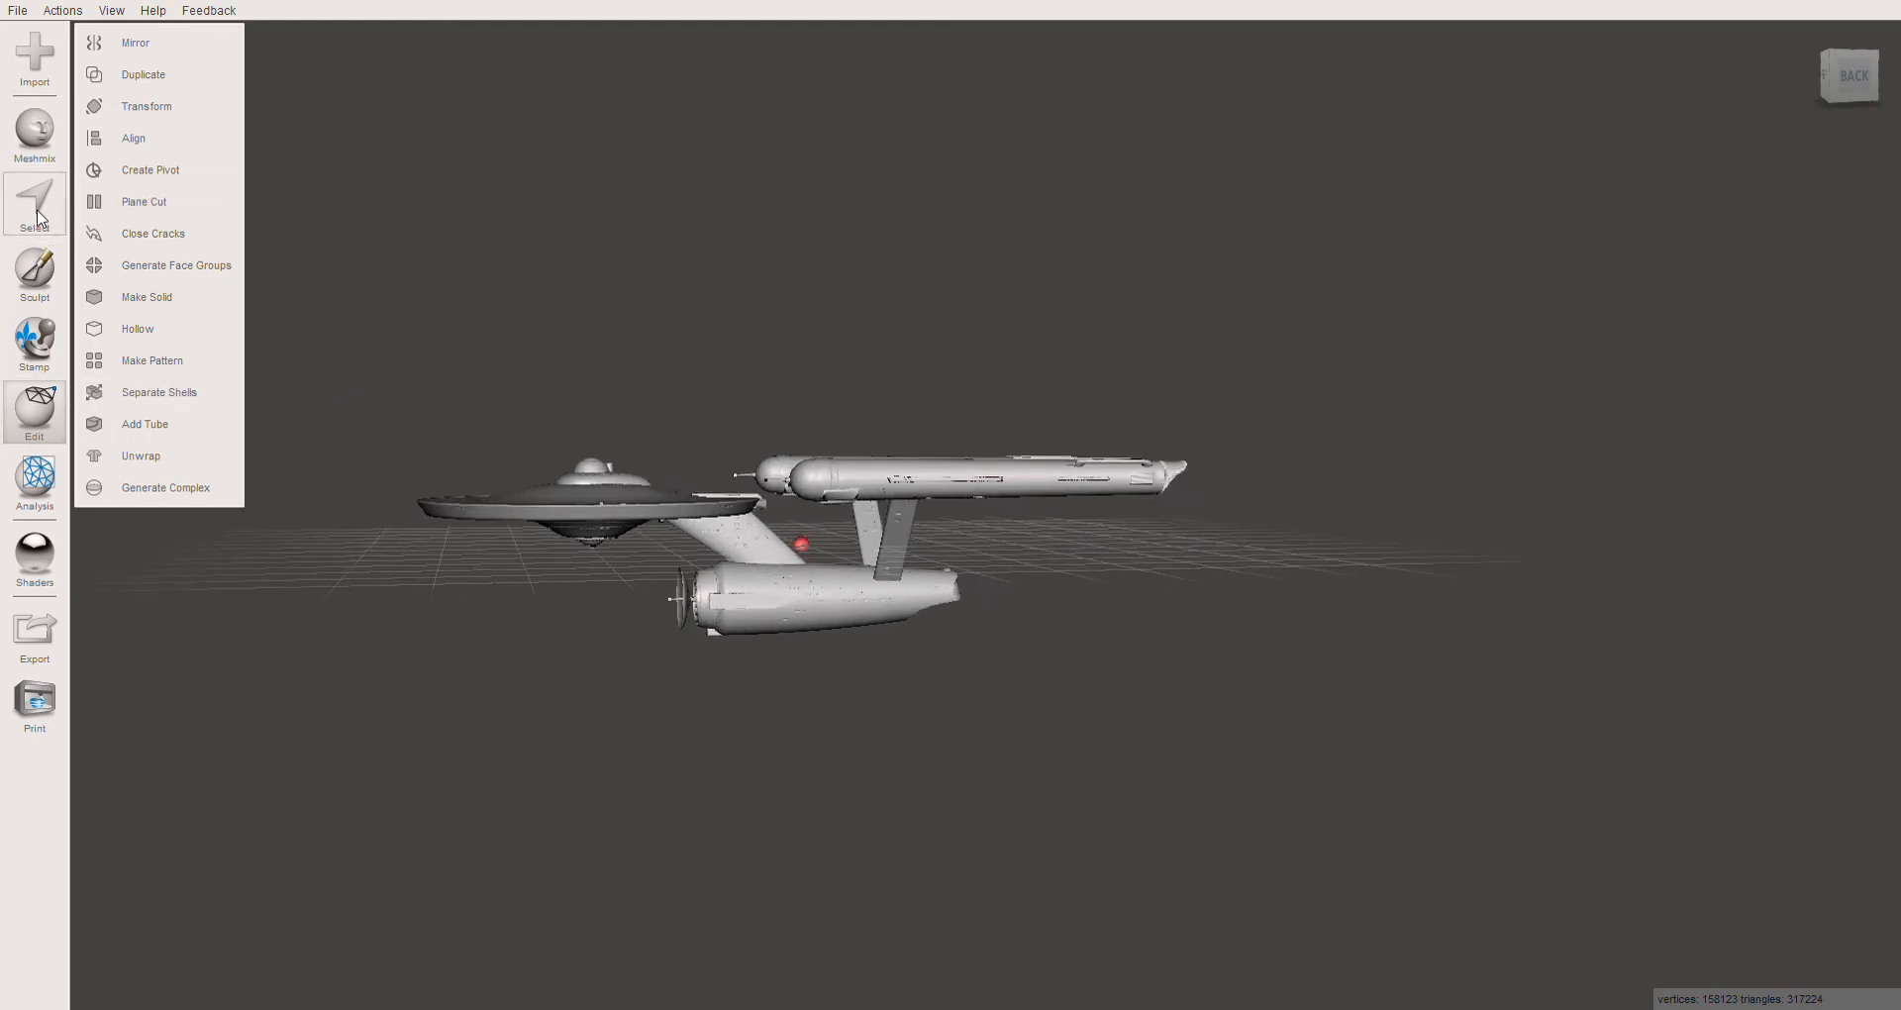
pyautogui.click(47, 211)
pyautogui.click(34, 400)
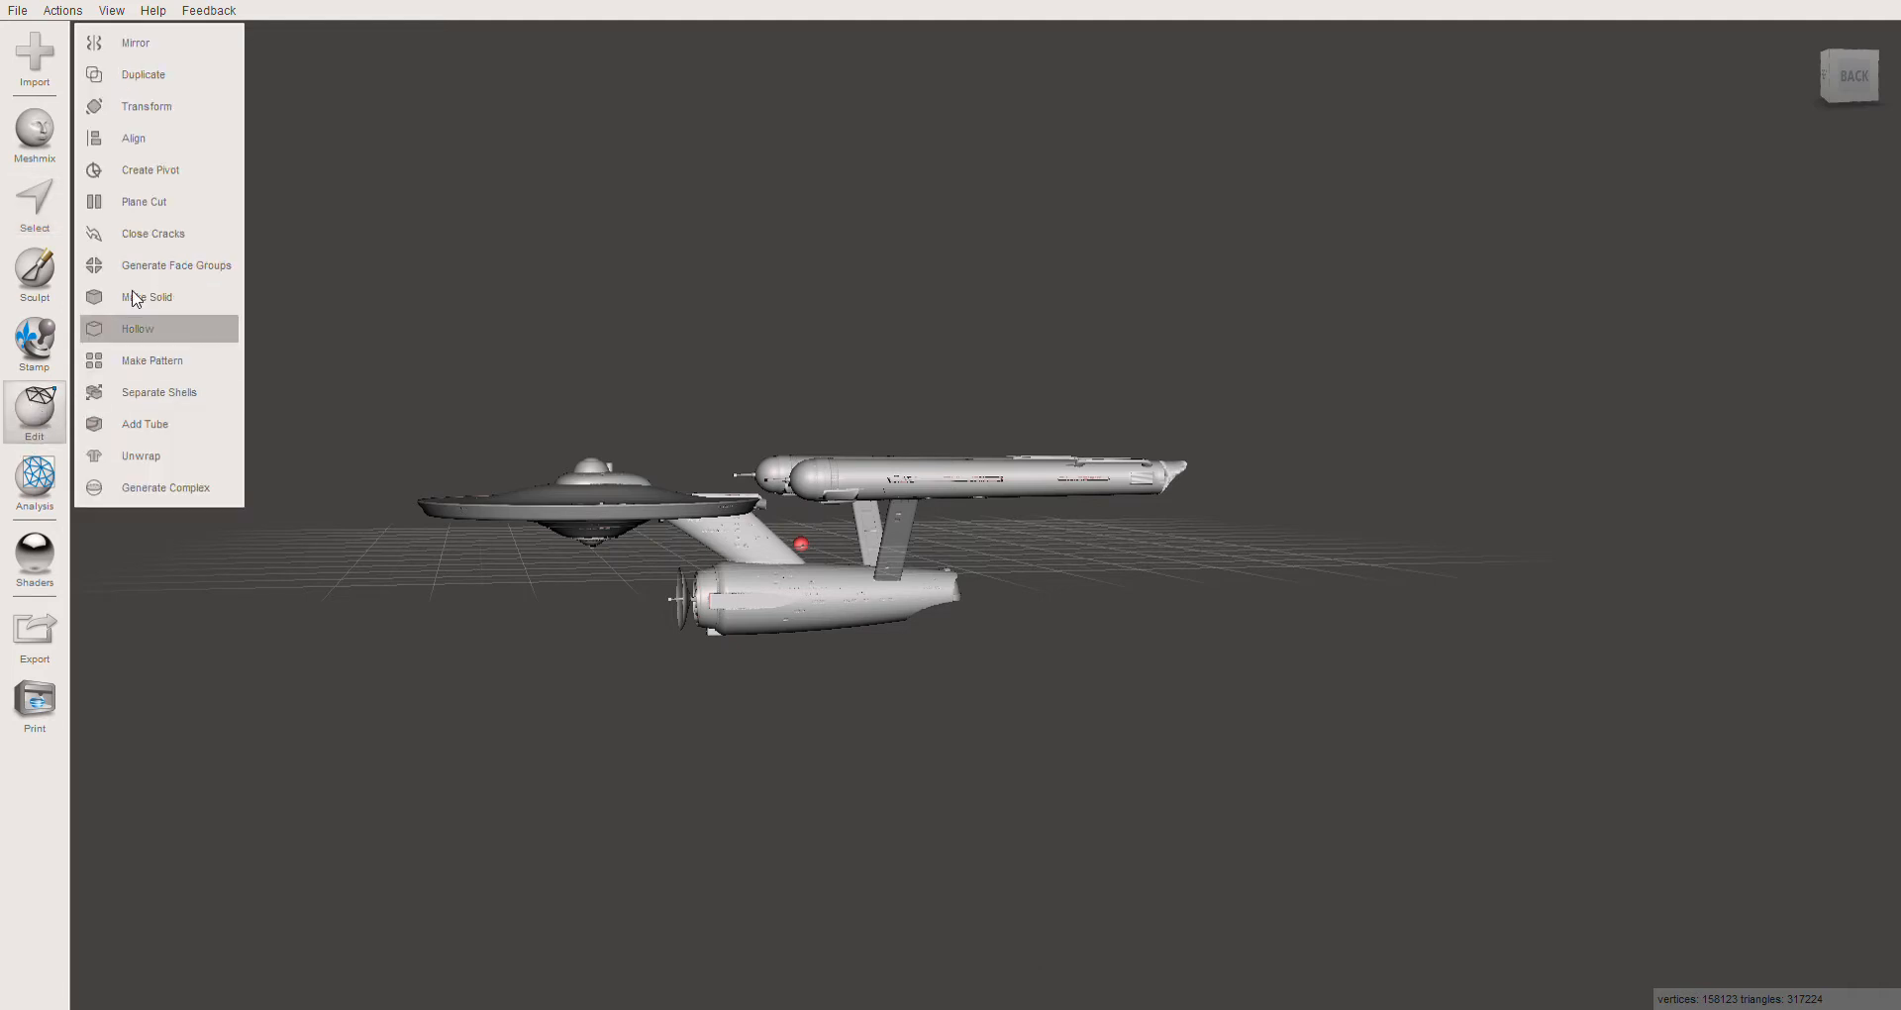
pyautogui.click(140, 118)
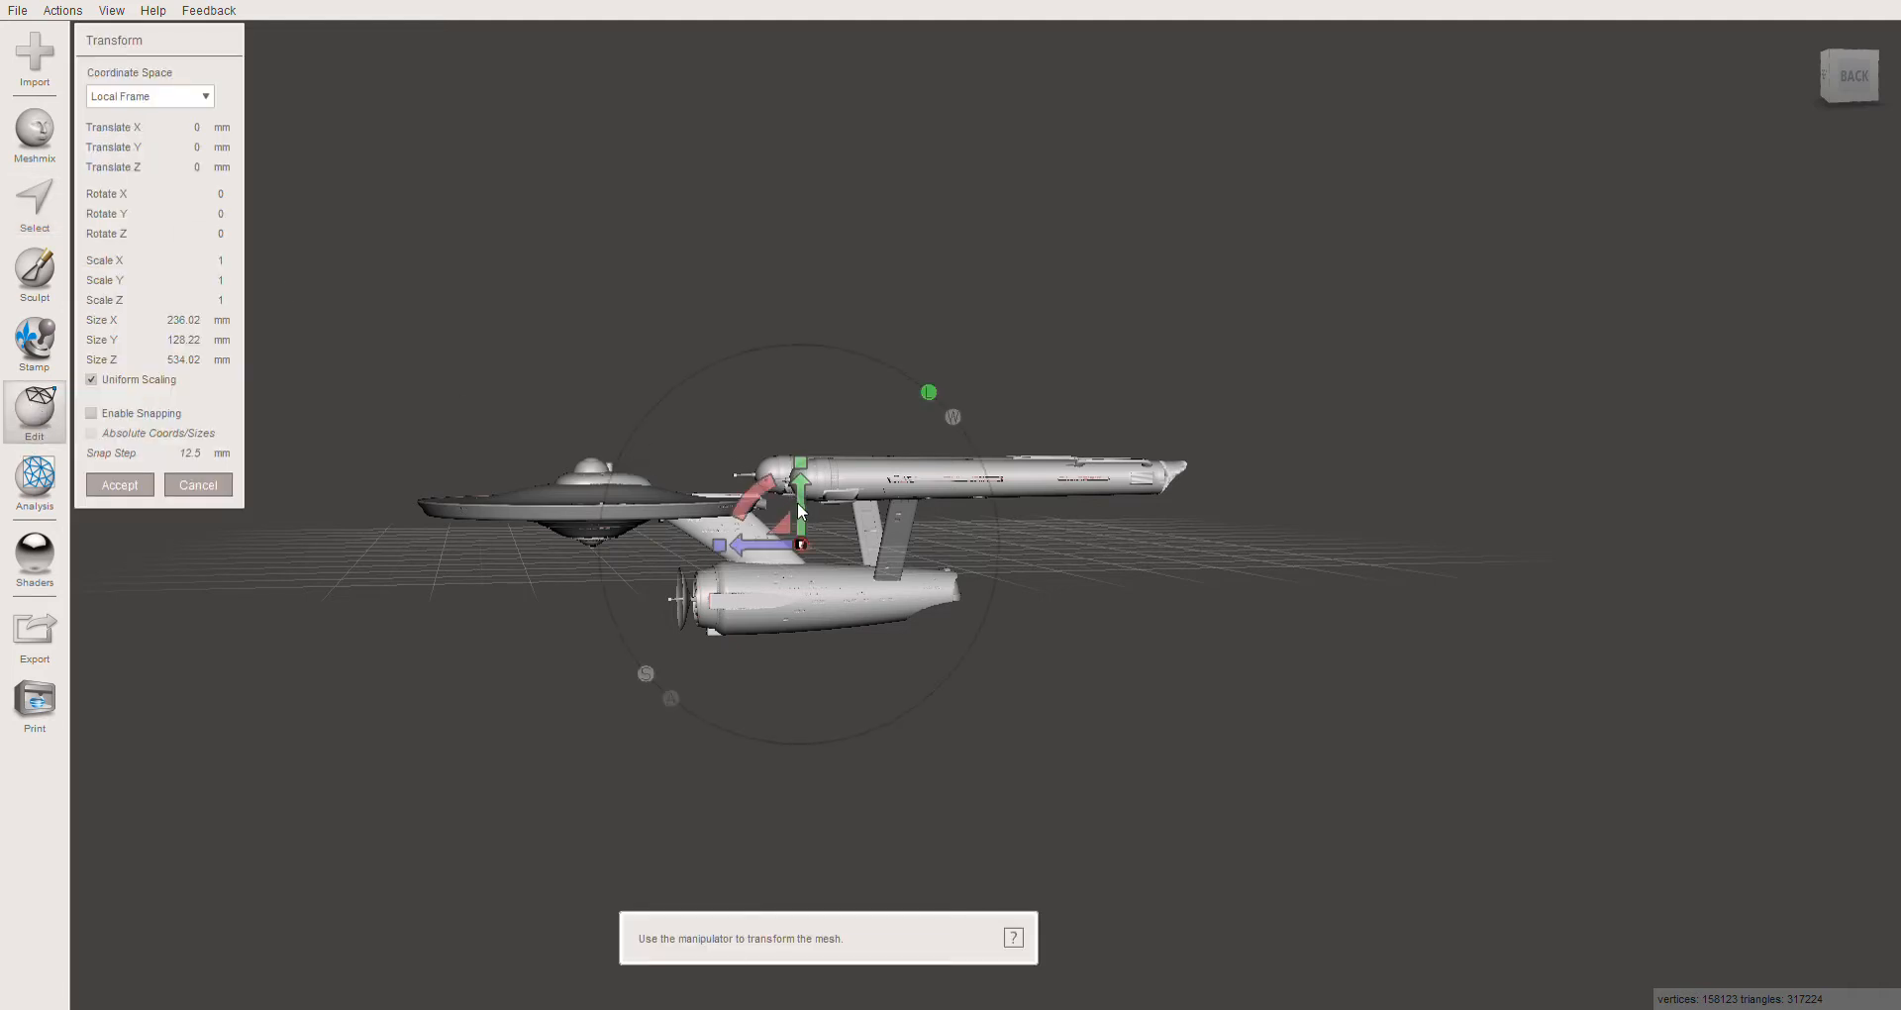
pyautogui.moveTo(802, 510); pyautogui.dragTo(804, 374)
pyautogui.moveTo(768, 436)
pyautogui.mouseDown()
pyautogui.moveTo(644, 440)
pyautogui.moveTo(837, 438)
pyautogui.moveTo(752, 440)
pyautogui.mouseUp()
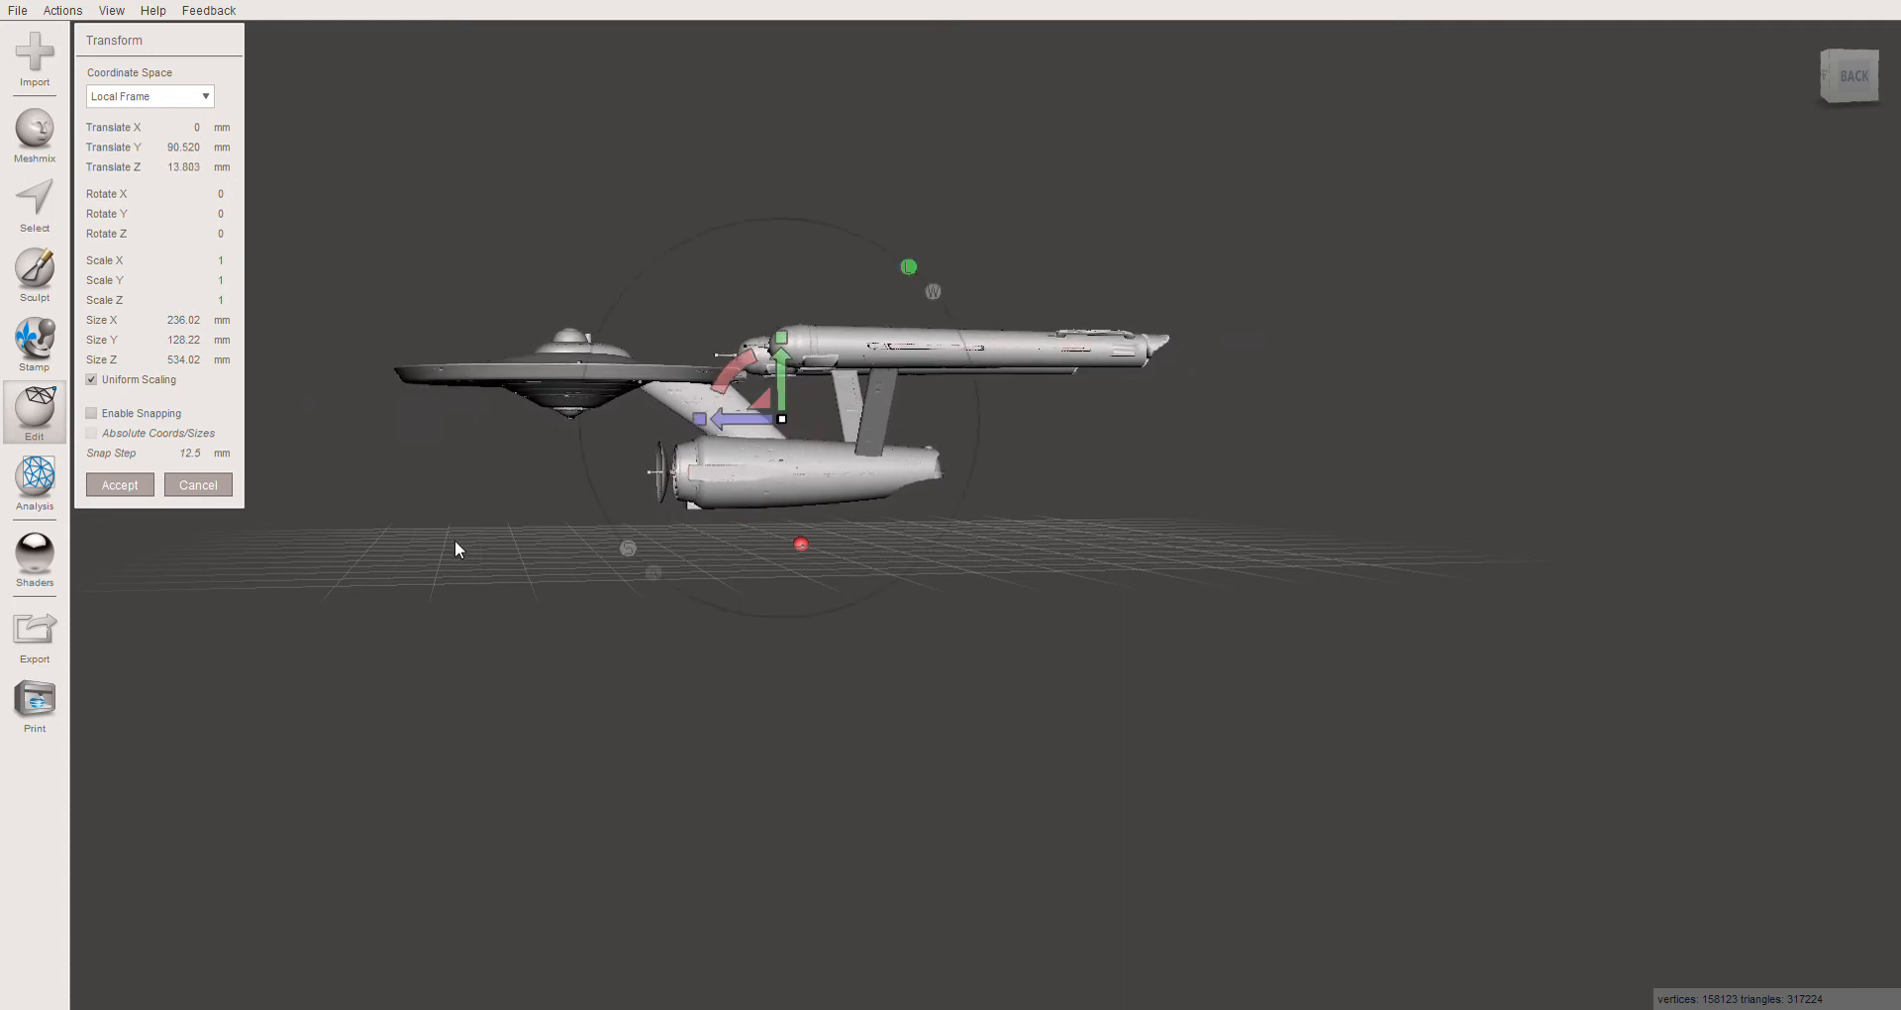
pyautogui.click(198, 485)
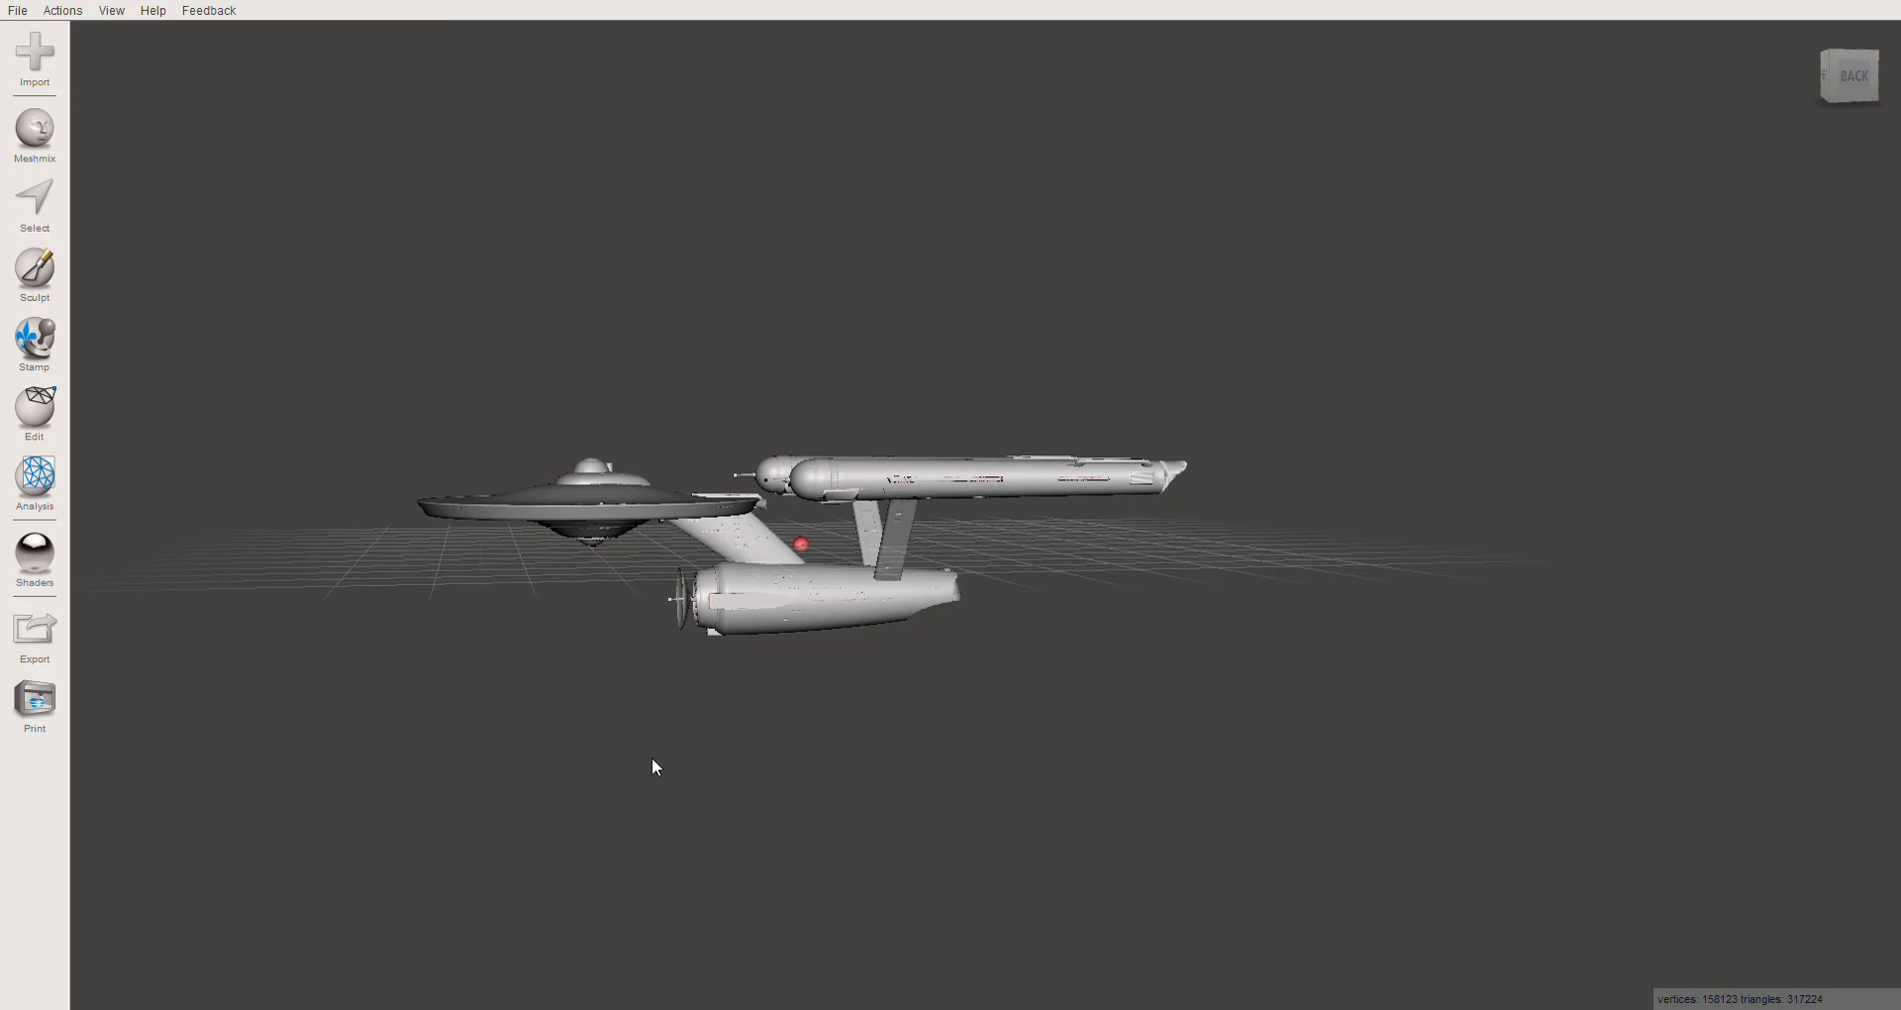
# Raise the starship about 80.5 mm along Y with Transform so its hull sits above the grid
pyautogui.press('t')
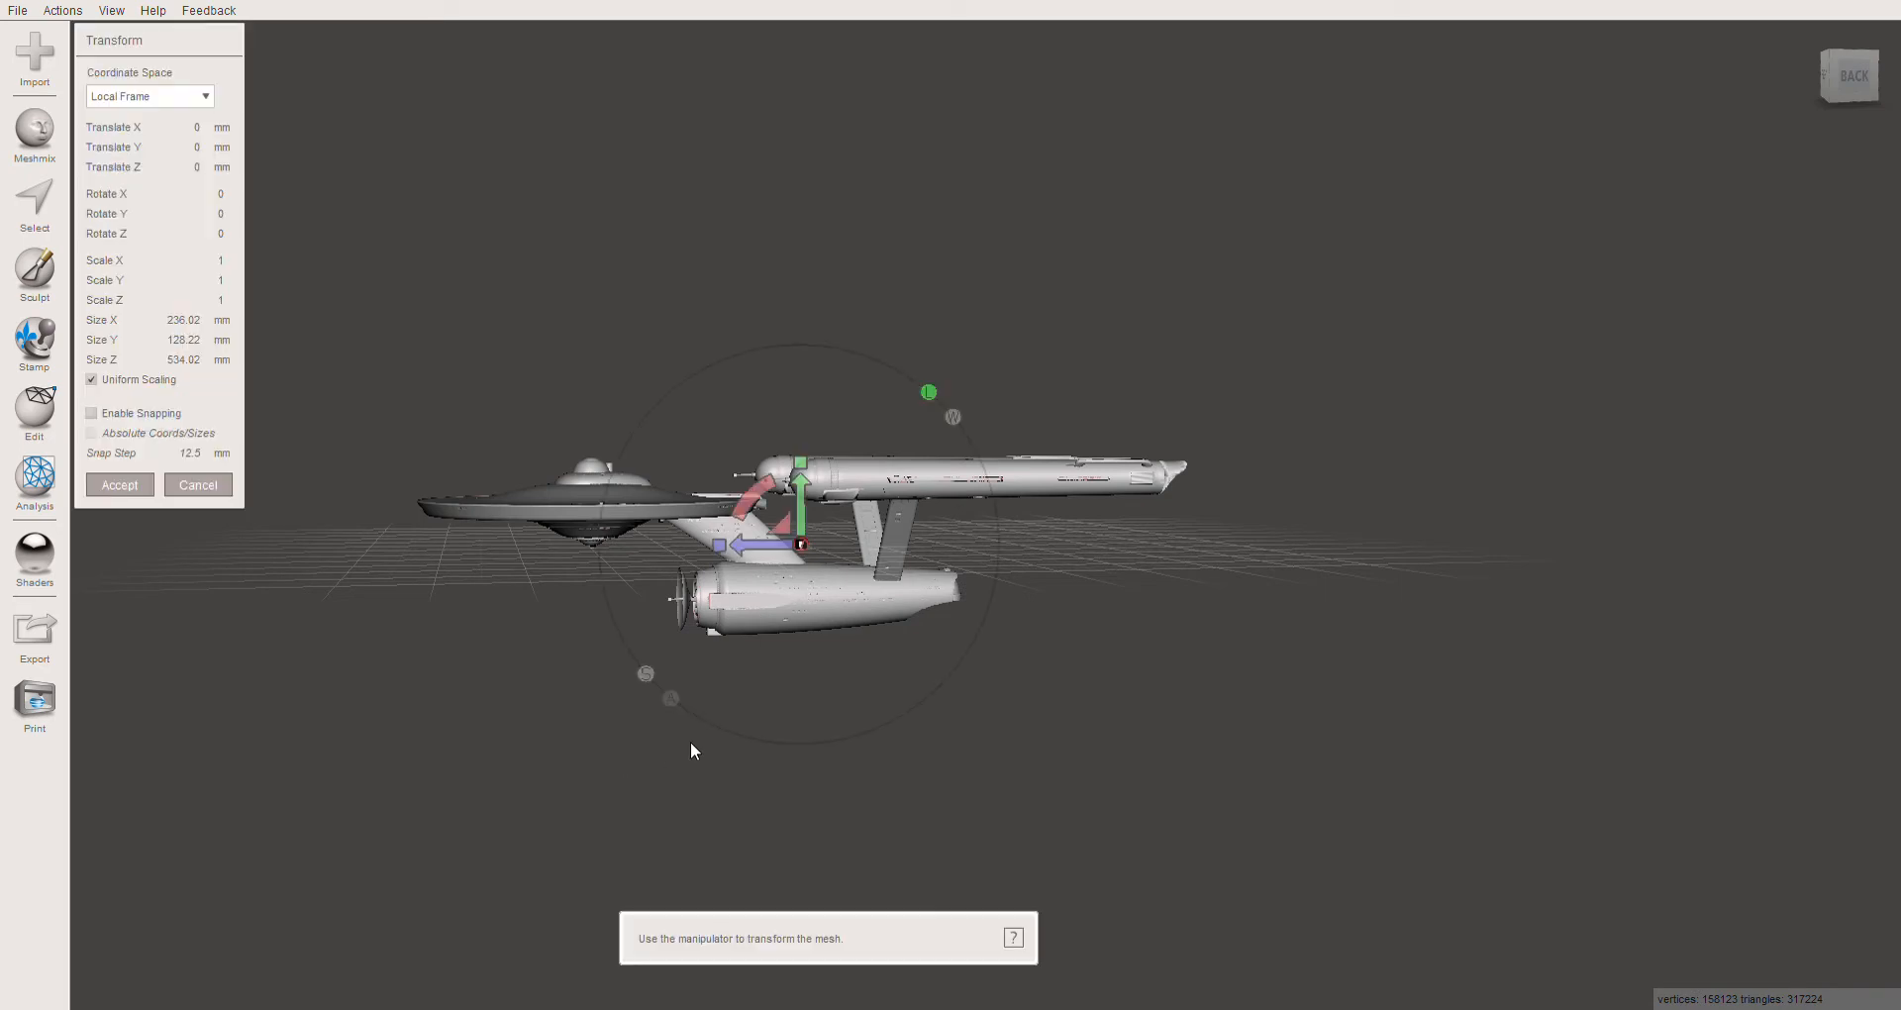
pyautogui.moveTo(802, 506); pyautogui.dragTo(802, 391)
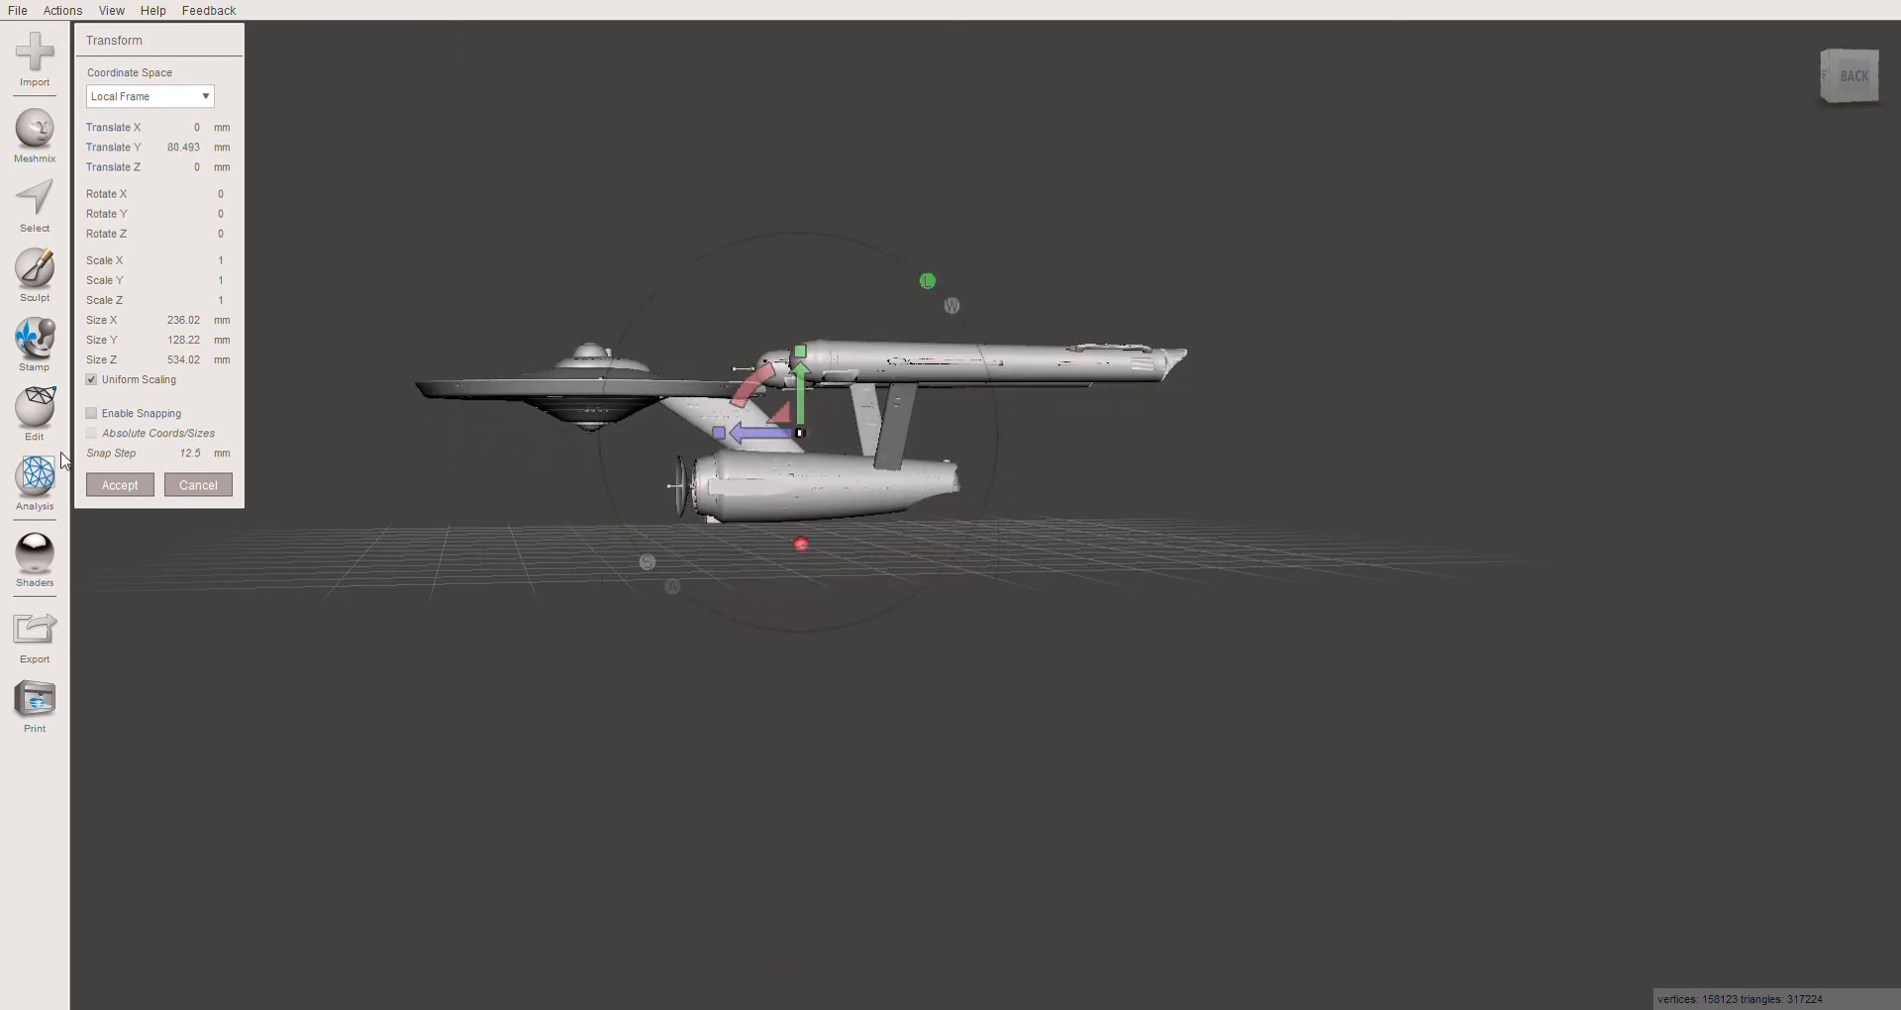
pyautogui.click(118, 485)
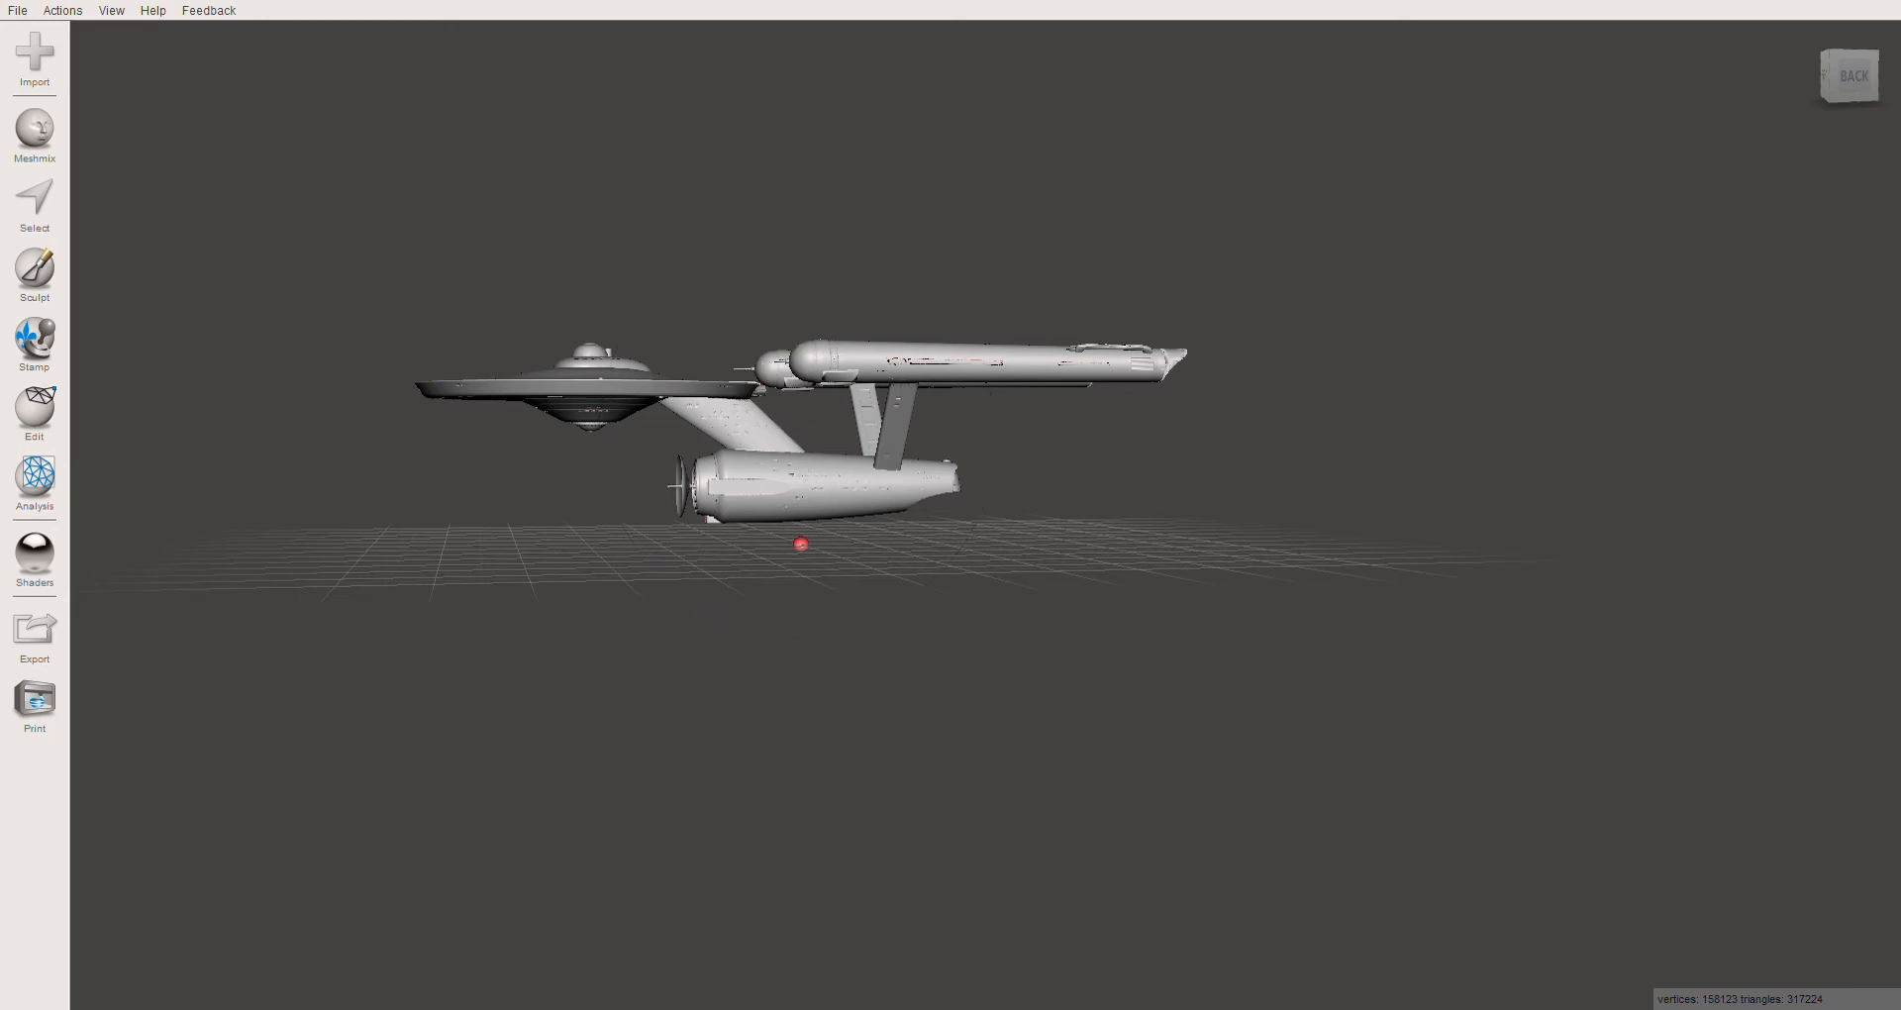
# Scale the starship uniformly with Transform by setting its Z size to 206.42 mm
pyautogui.moveTo(501, 598); pyautogui.dragTo(429, 581, button='right')
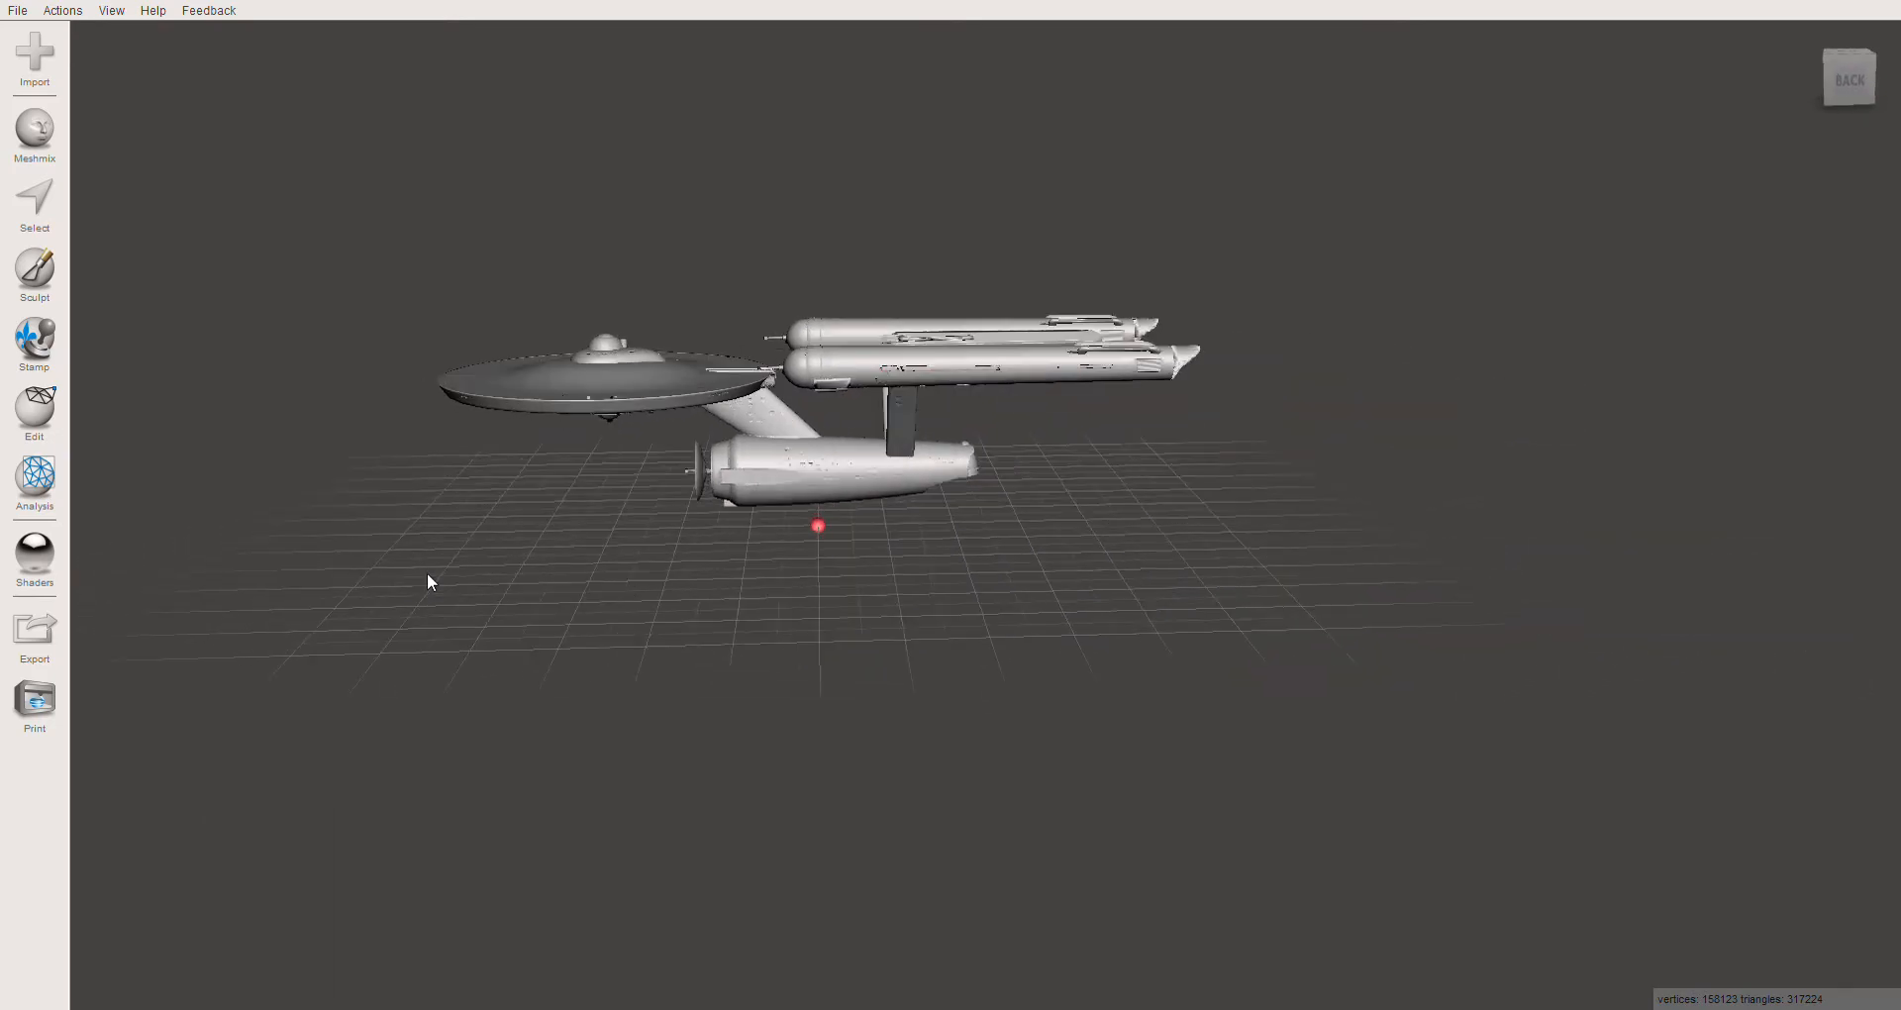
pyautogui.moveTo(673, 657); pyautogui.dragTo(986, 567, button='right')
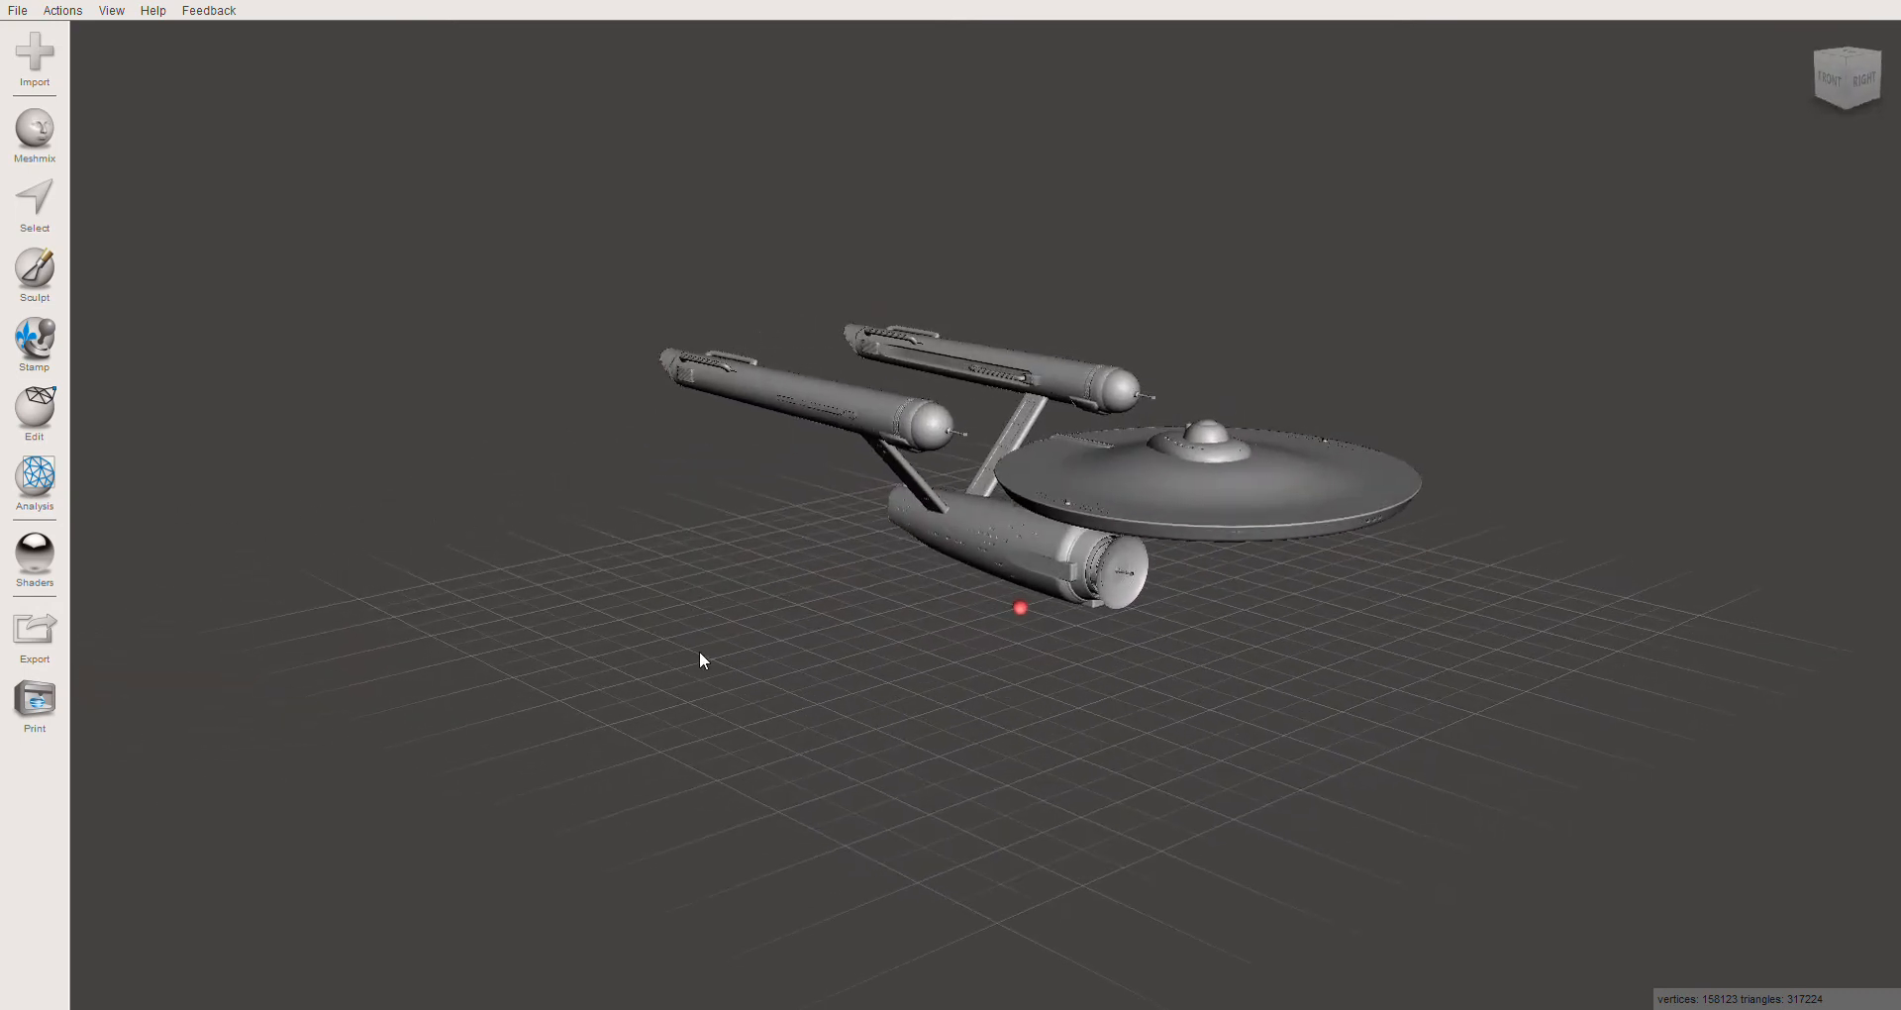
pyautogui.moveTo(700, 653); pyautogui.dragTo(348, 654, button='right')
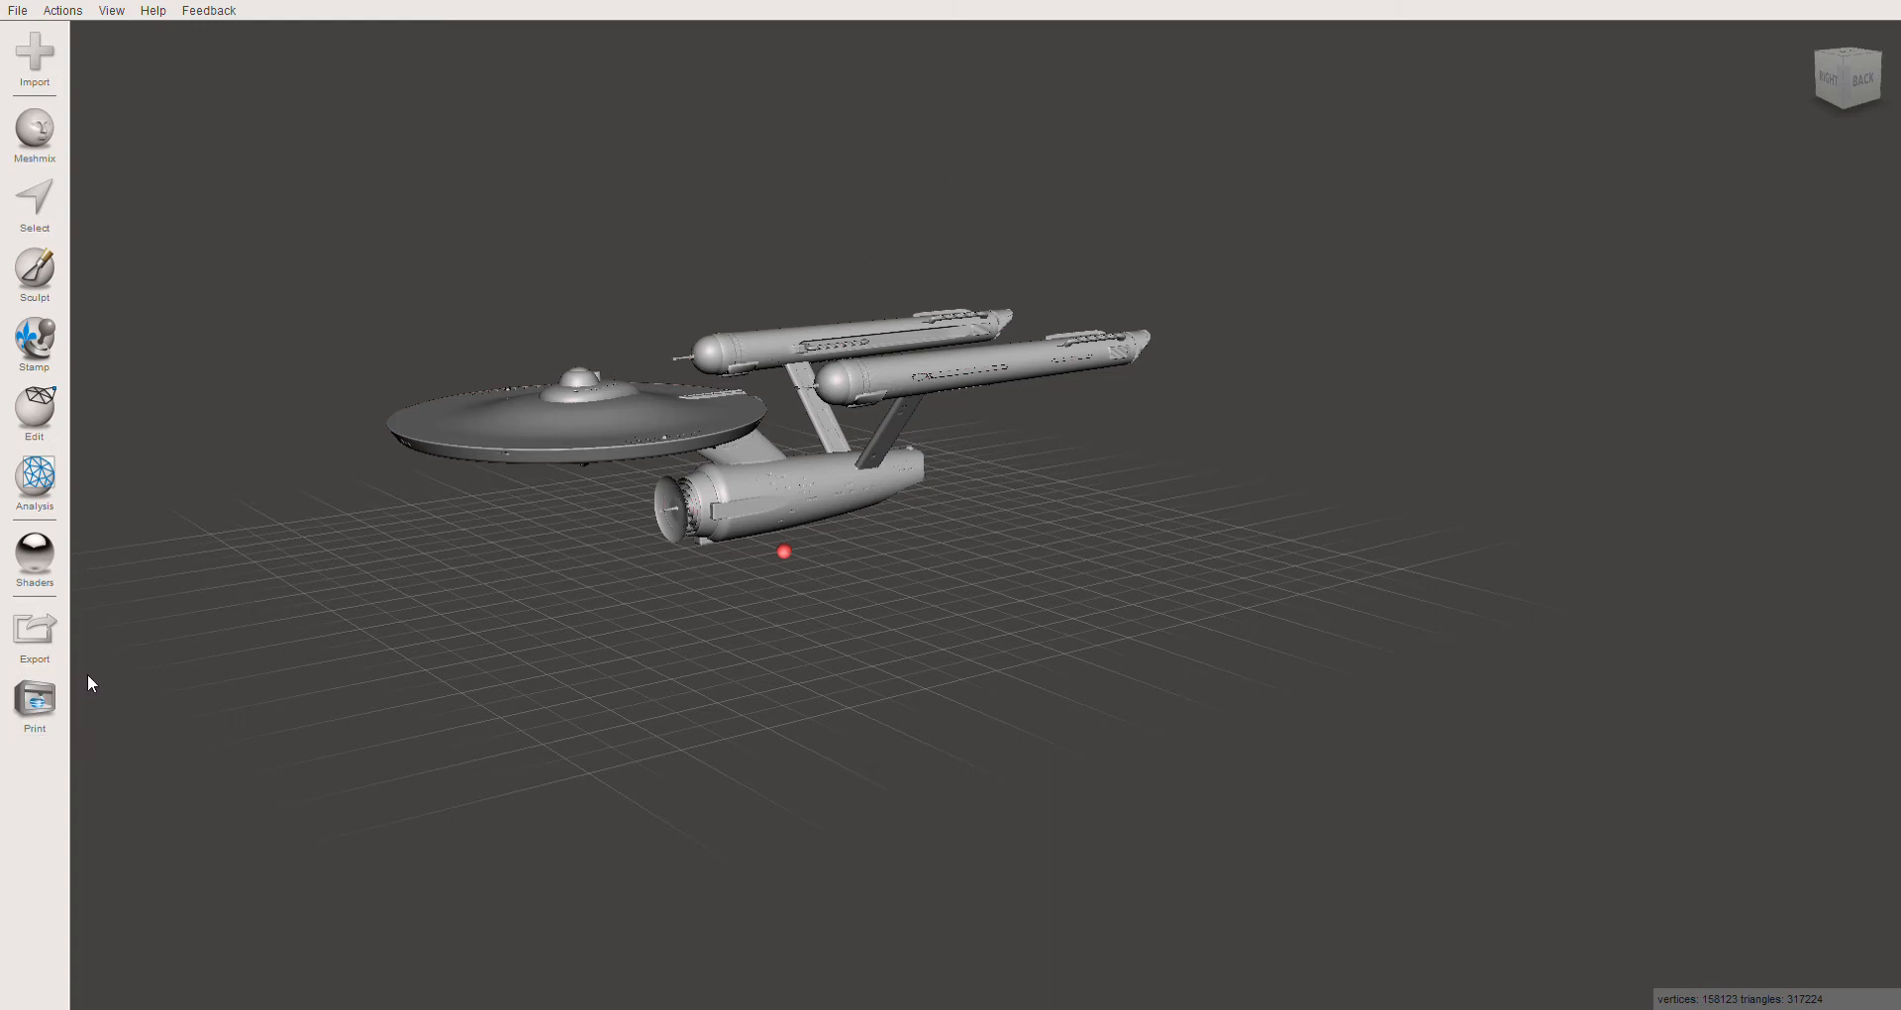
pyautogui.press('t')
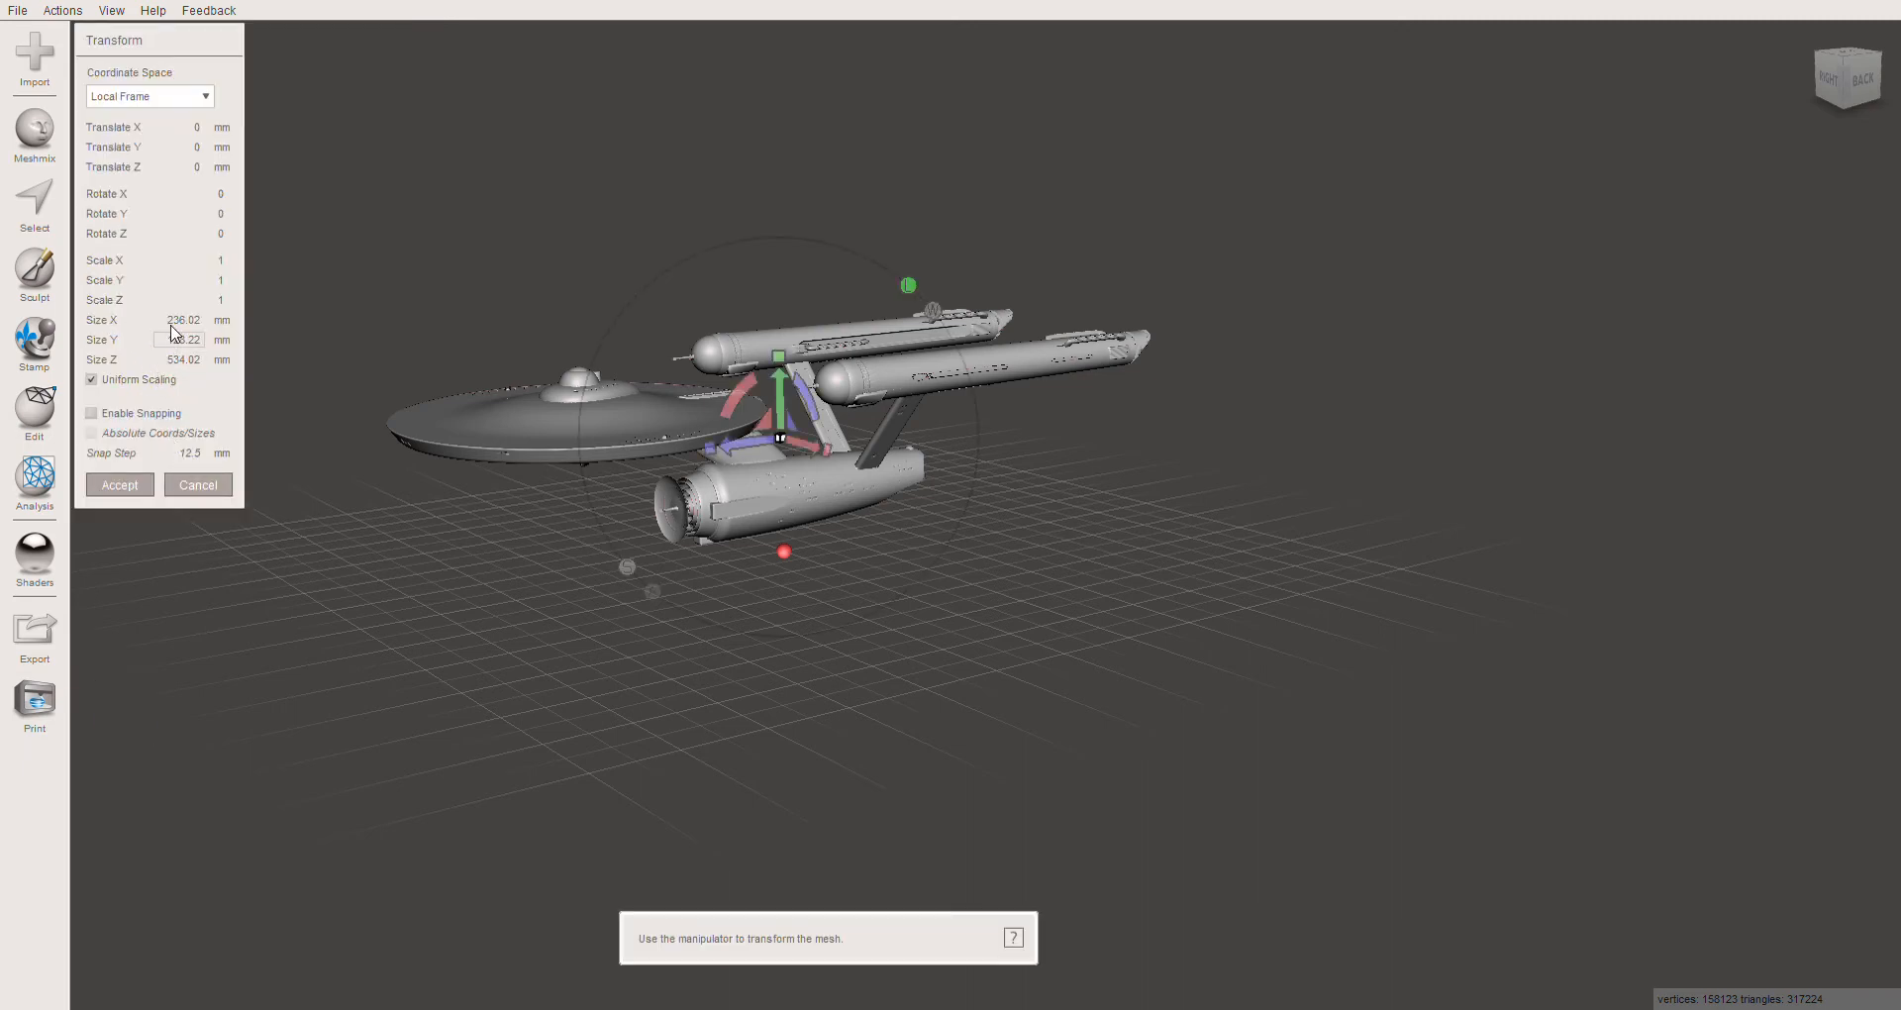
pyautogui.click(178, 361)
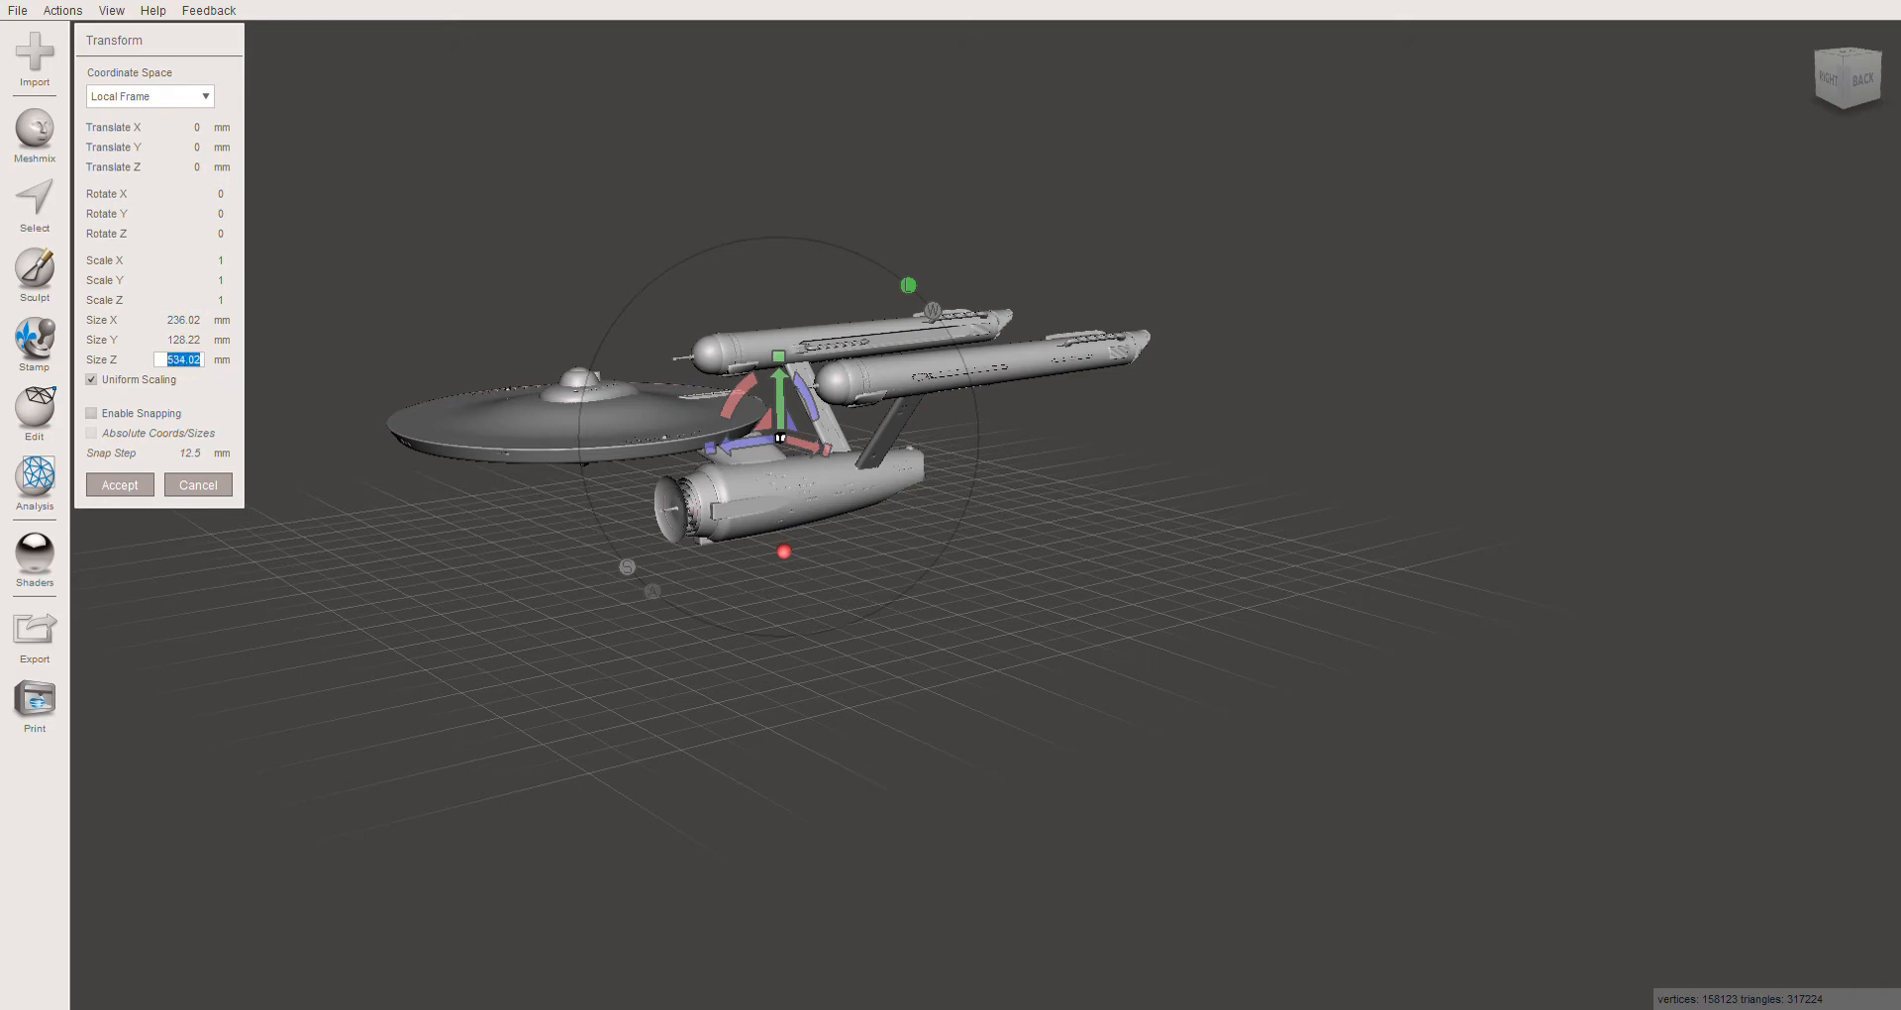
pyautogui.write('206.428')
pyautogui.click(200, 346)
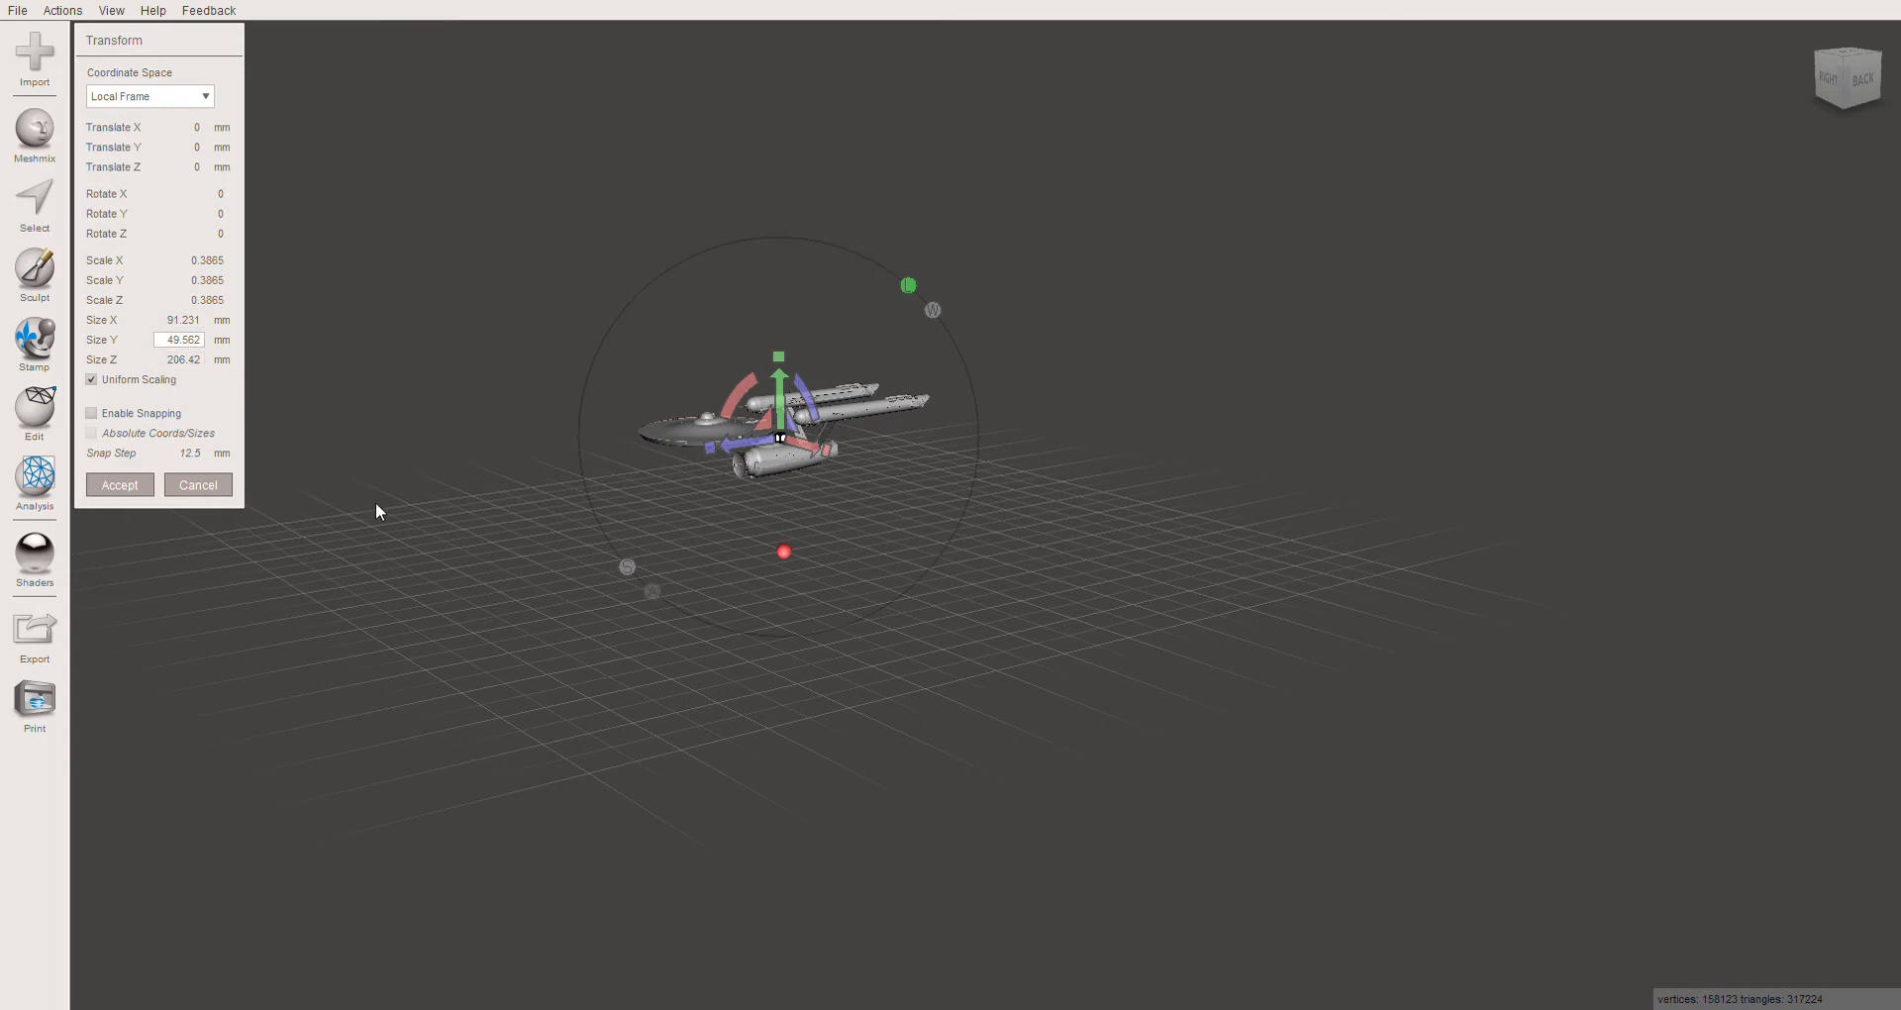
pyautogui.click(126, 485)
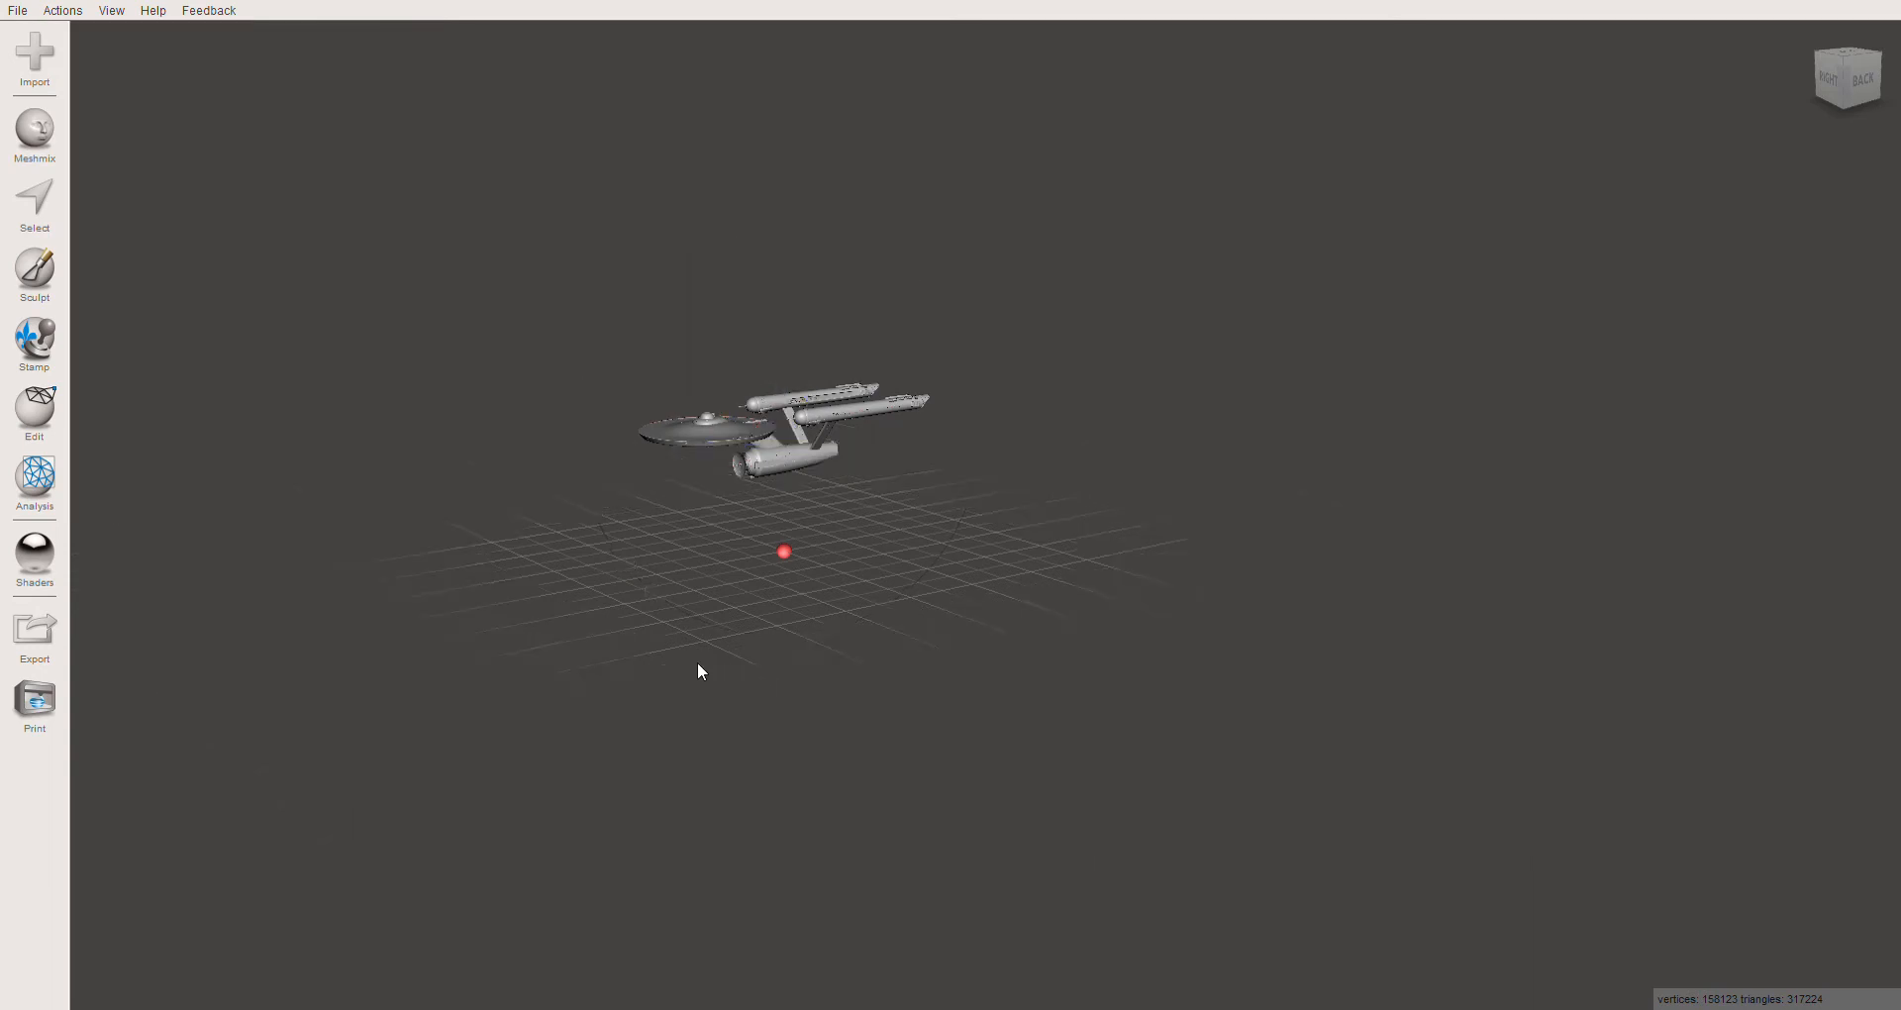
# Try moving the starship about -12.9 mm along Z and stretching it to about 436.6 mm in Z and 109.5 mm in Y with Transform
pyautogui.moveTo(734, 511); pyautogui.dragTo(680, 539, button='right')
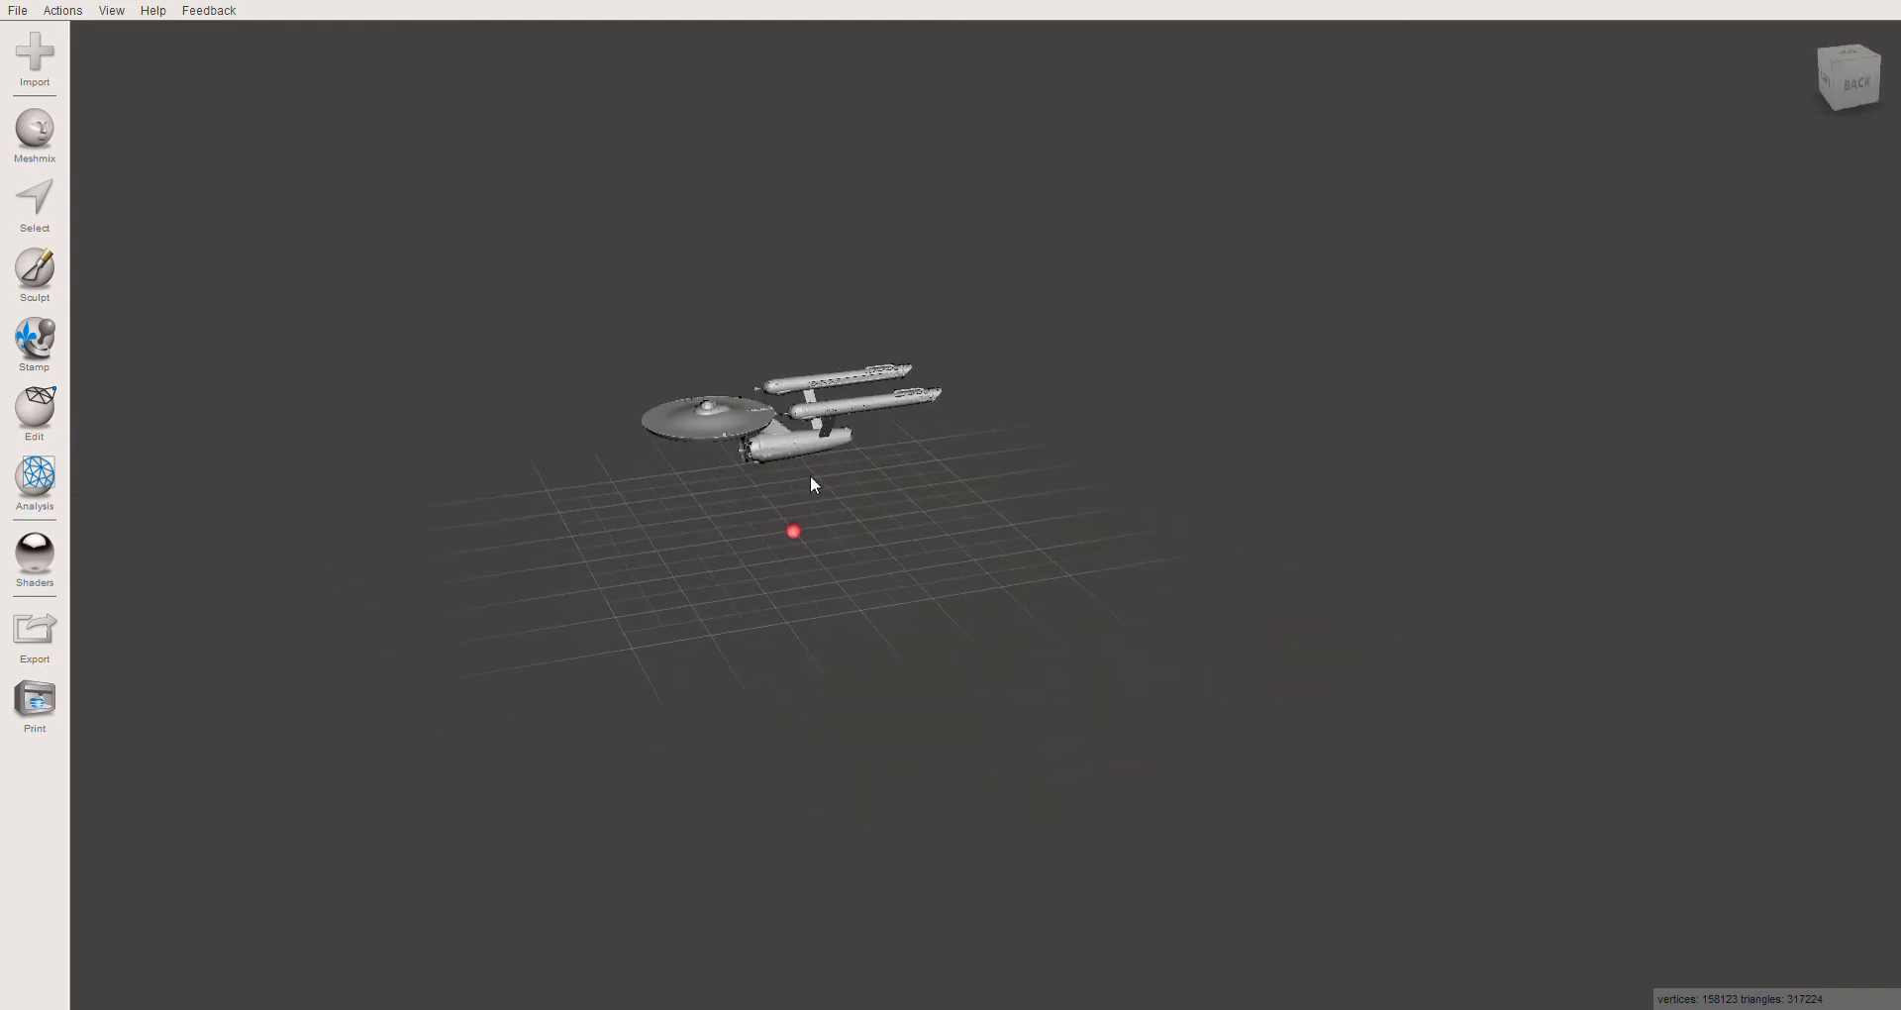
pyautogui.moveTo(811, 484); pyautogui.dragTo(869, 584, button='right')
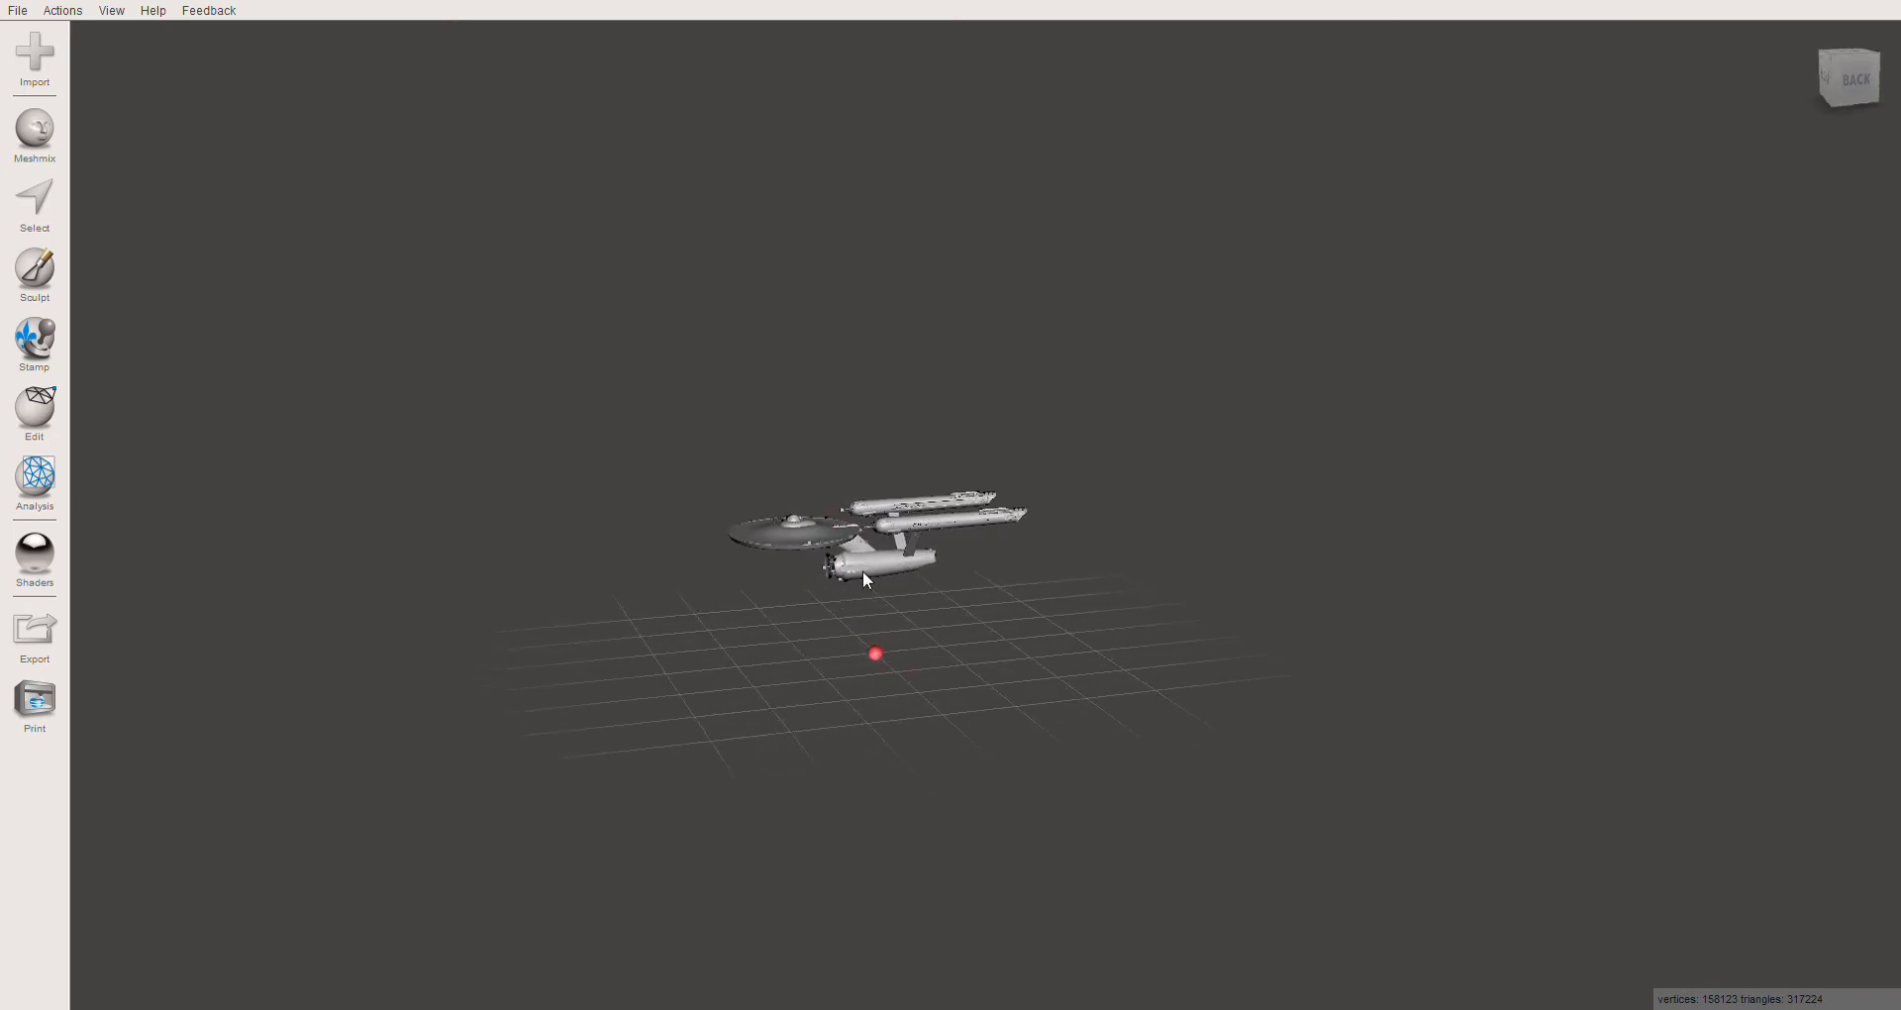
pyautogui.hotkey('ctrl', 't')
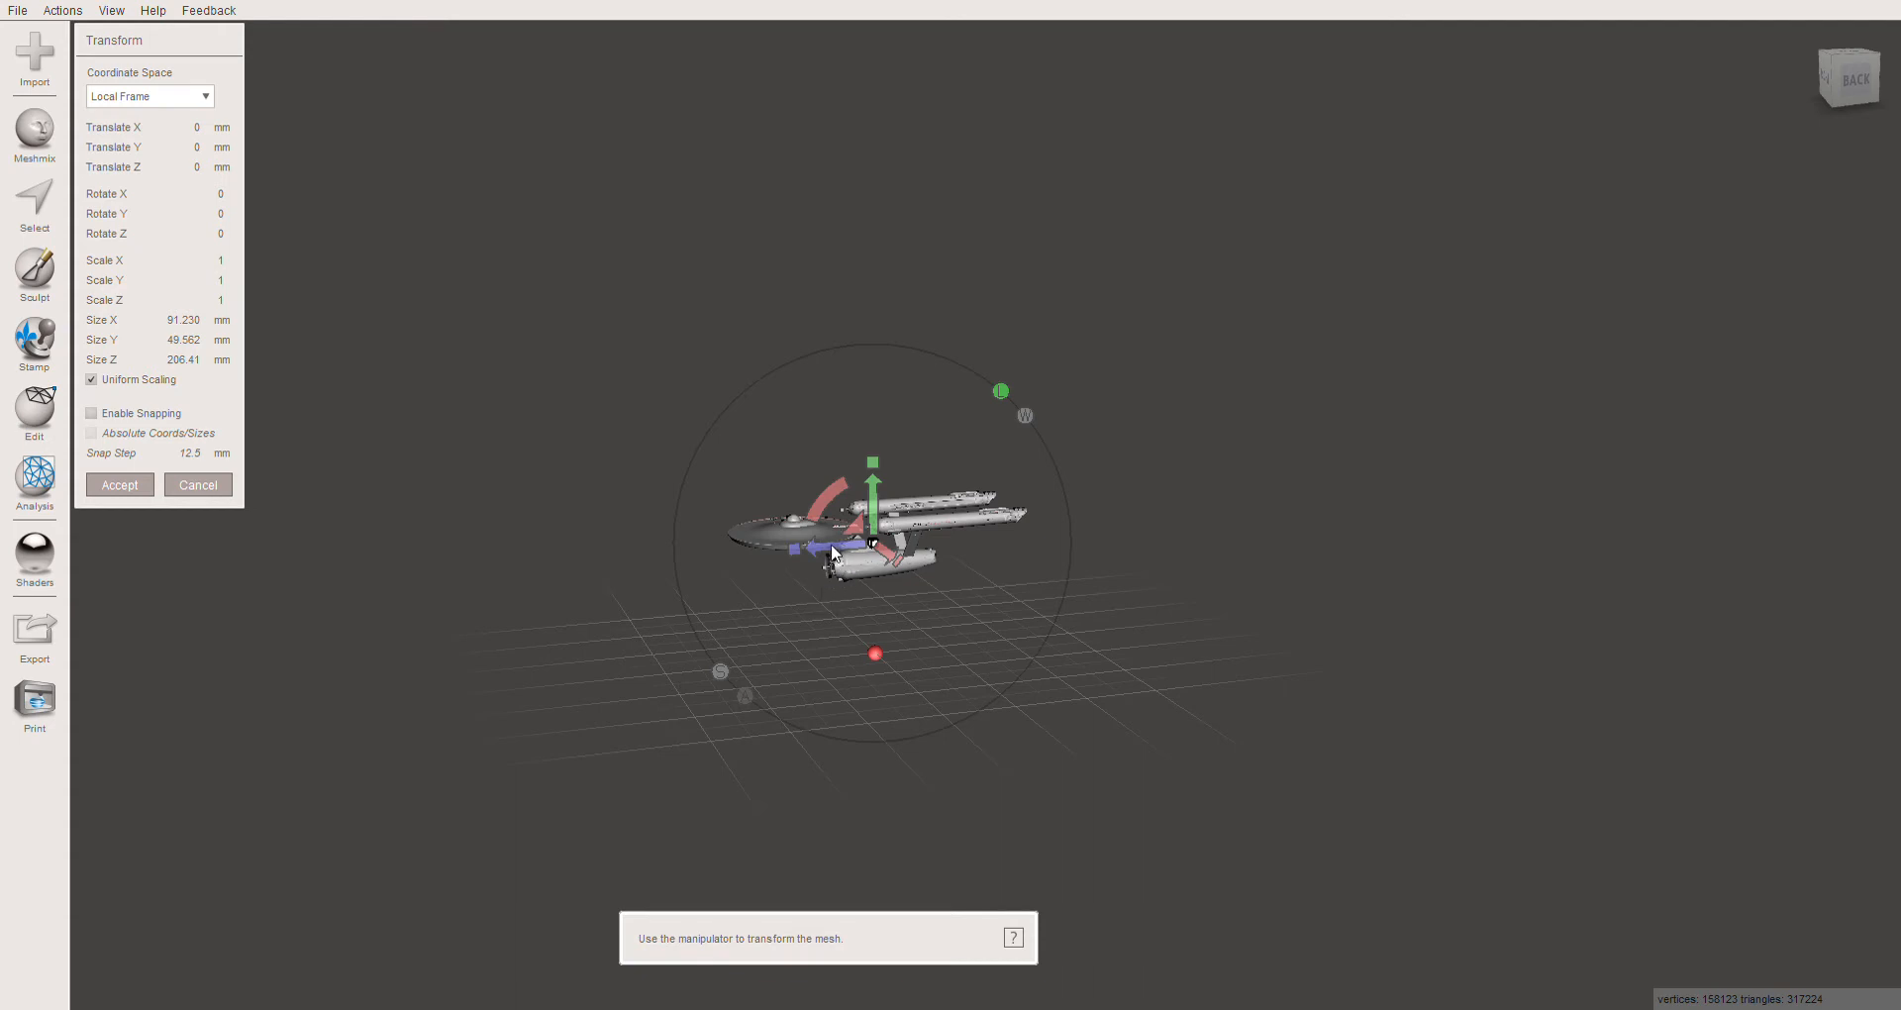
pyautogui.moveTo(837, 551)
pyautogui.mouseDown()
pyautogui.moveTo(807, 549)
pyautogui.moveTo(843, 546)
pyautogui.mouseUp()
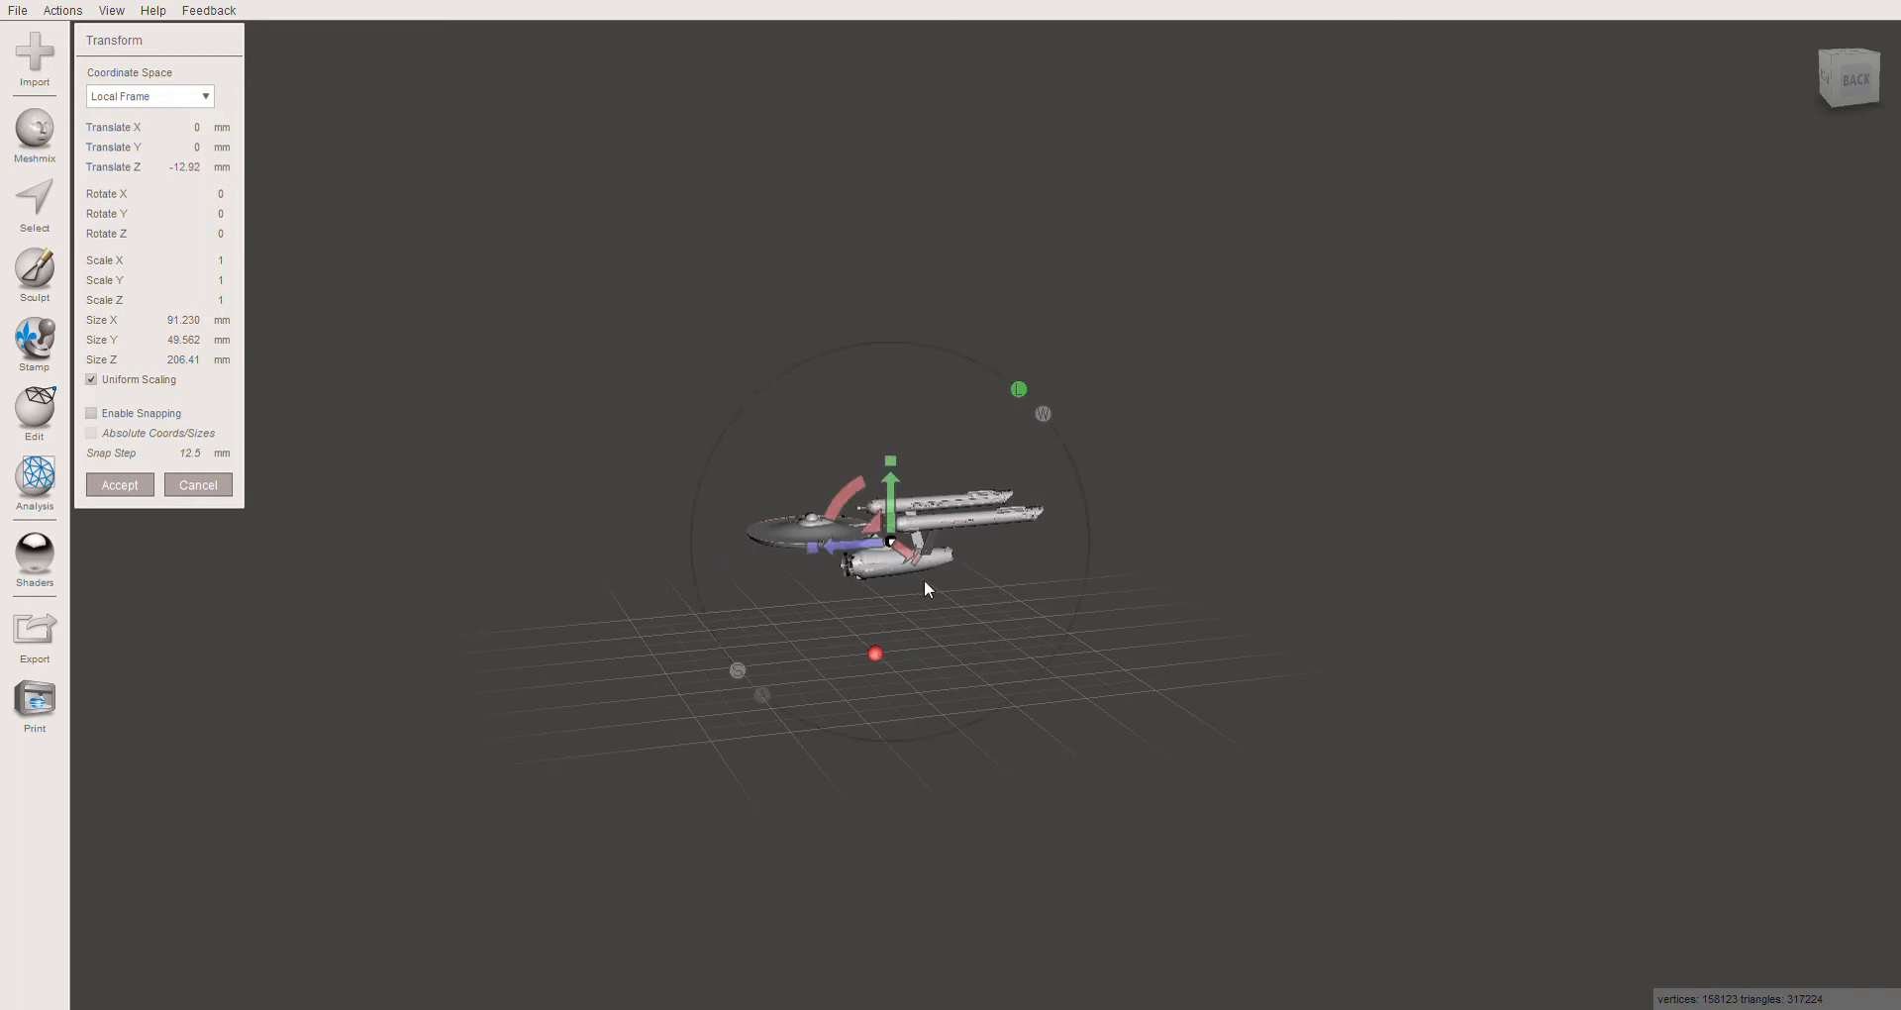
pyautogui.moveTo(811, 547); pyautogui.dragTo(359, 559)
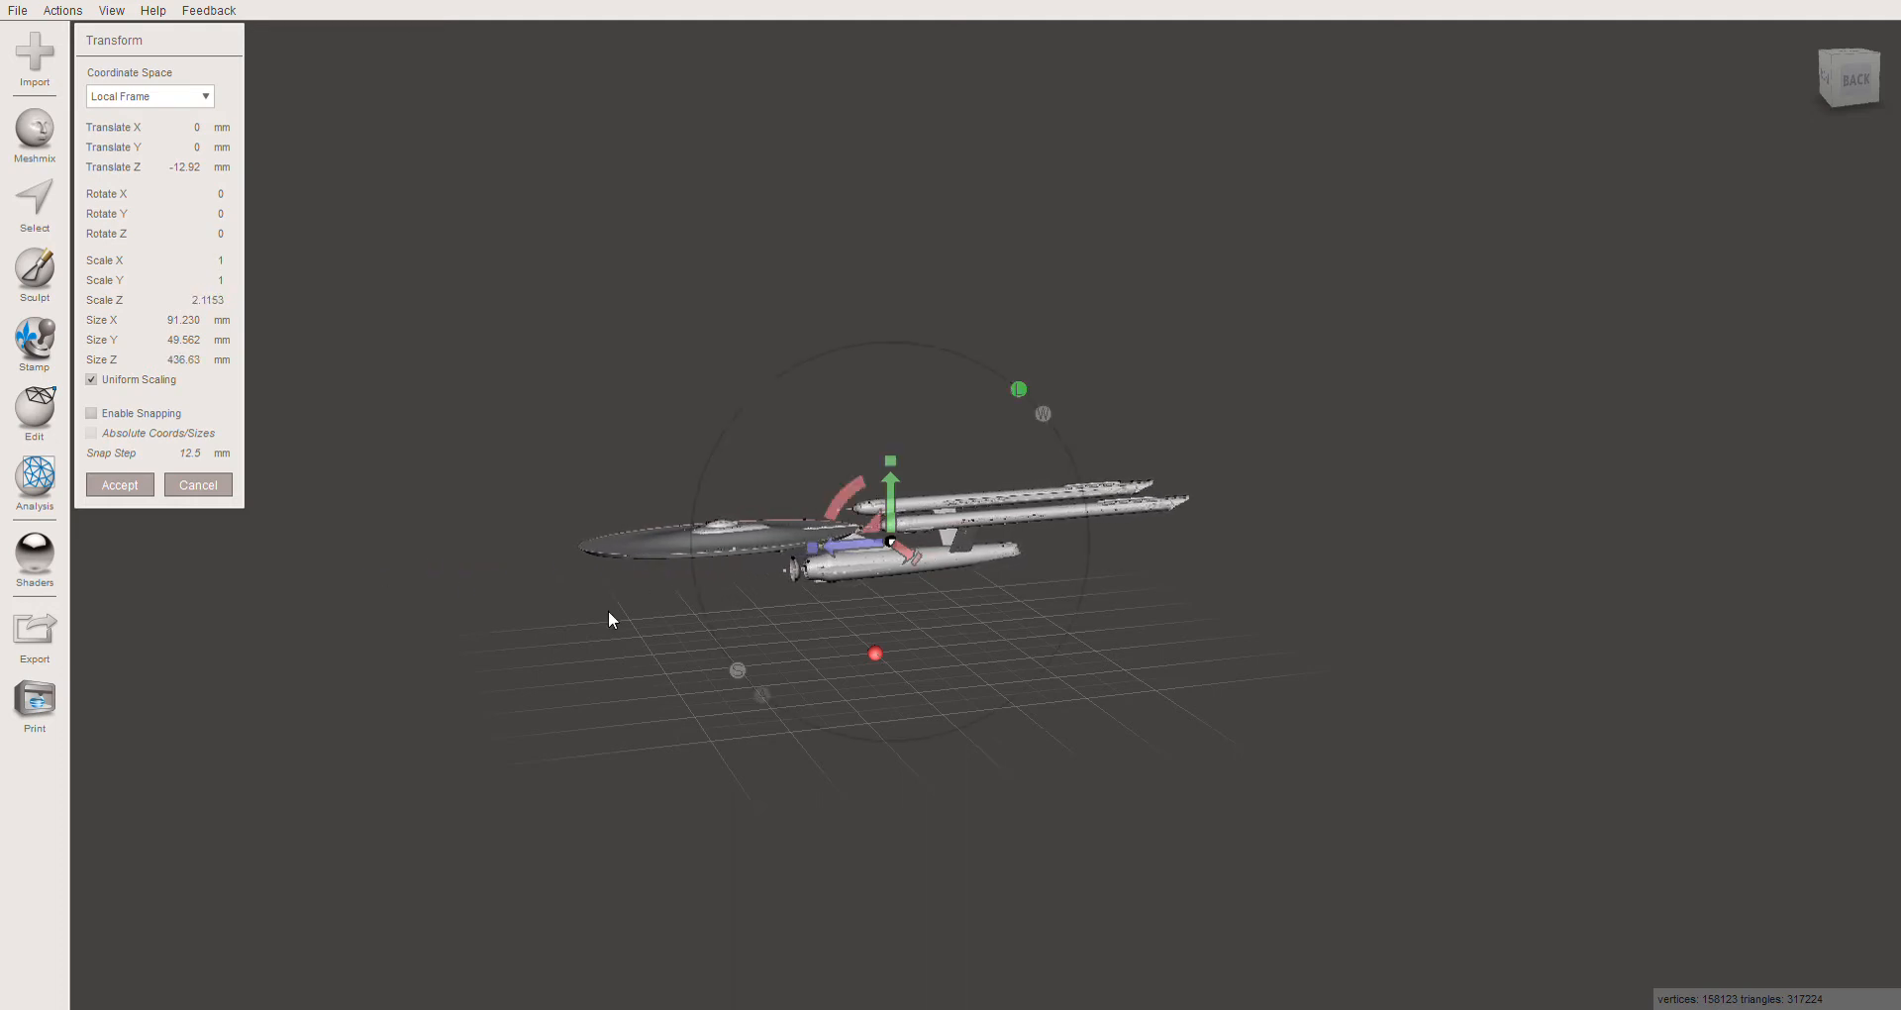
pyautogui.moveTo(894, 464); pyautogui.dragTo(872, 93)
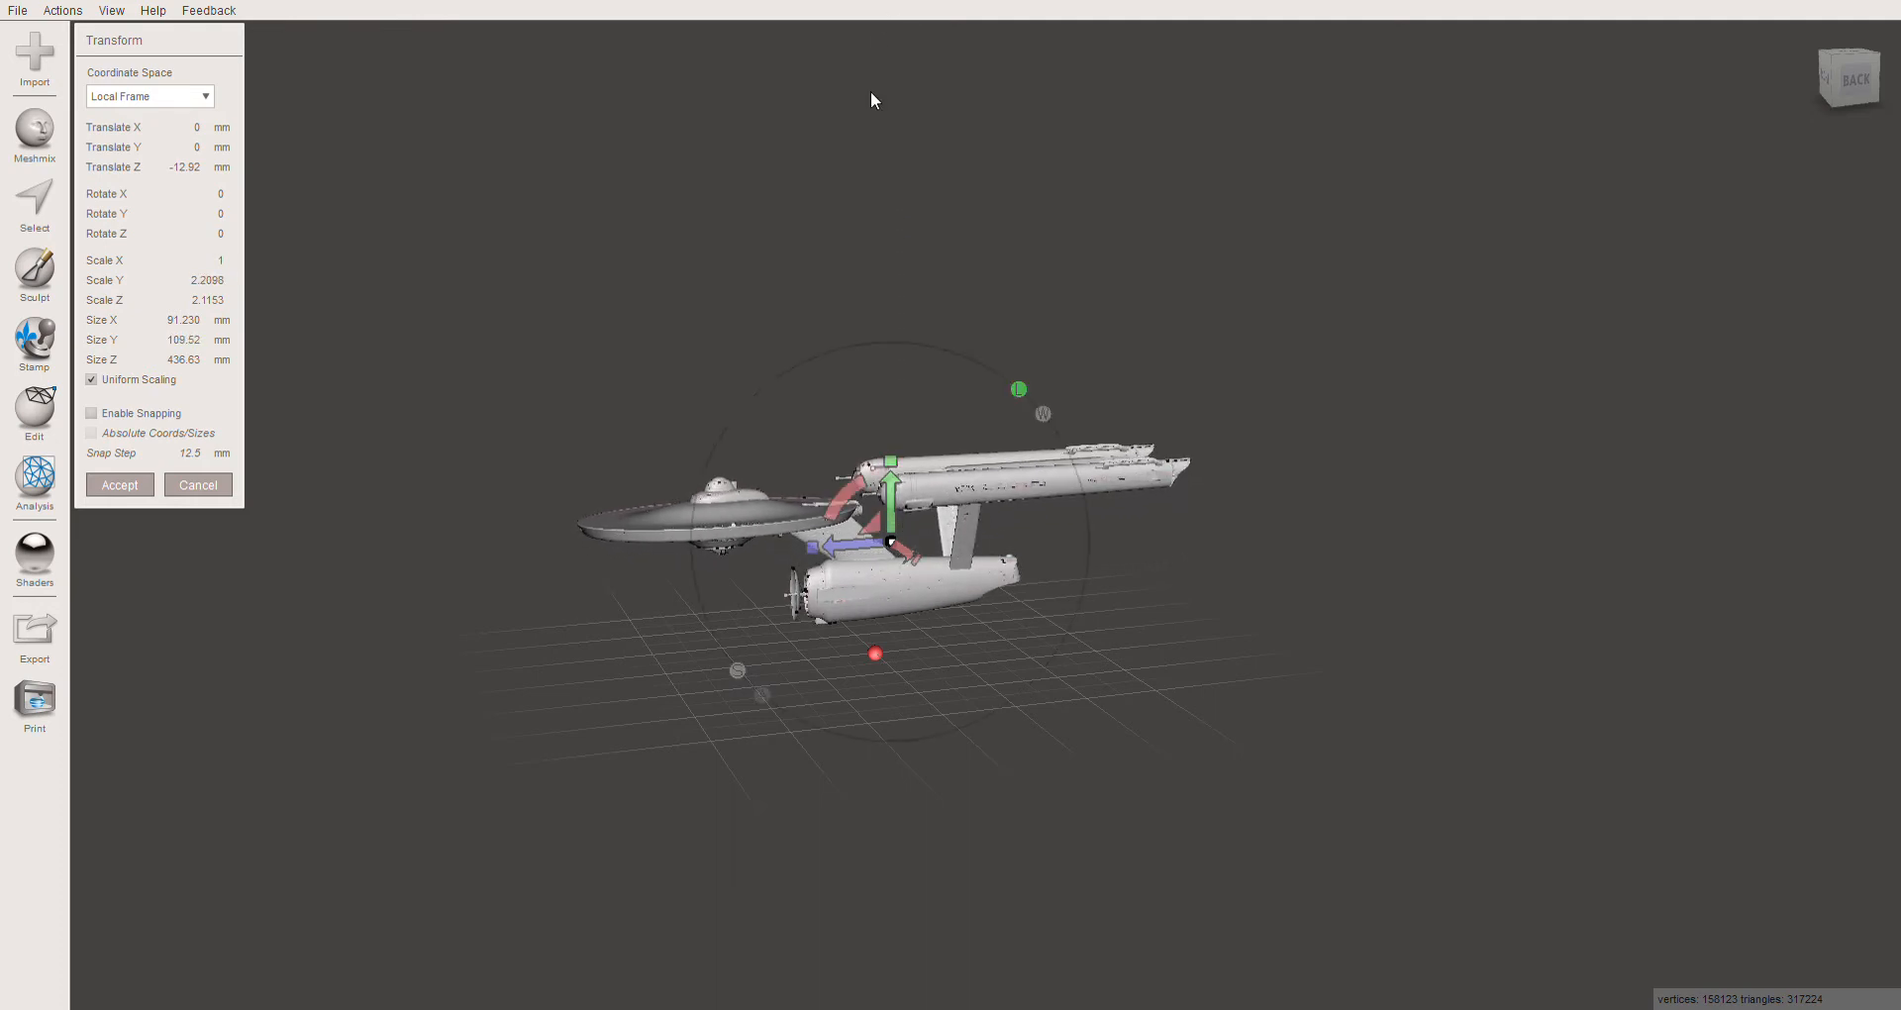
# Try rotating the starship about -12.8° around X and 10.8° around Z, and discard the whole Transform
pyautogui.moveTo(587, 420); pyautogui.dragTo(702, 421, button='right')
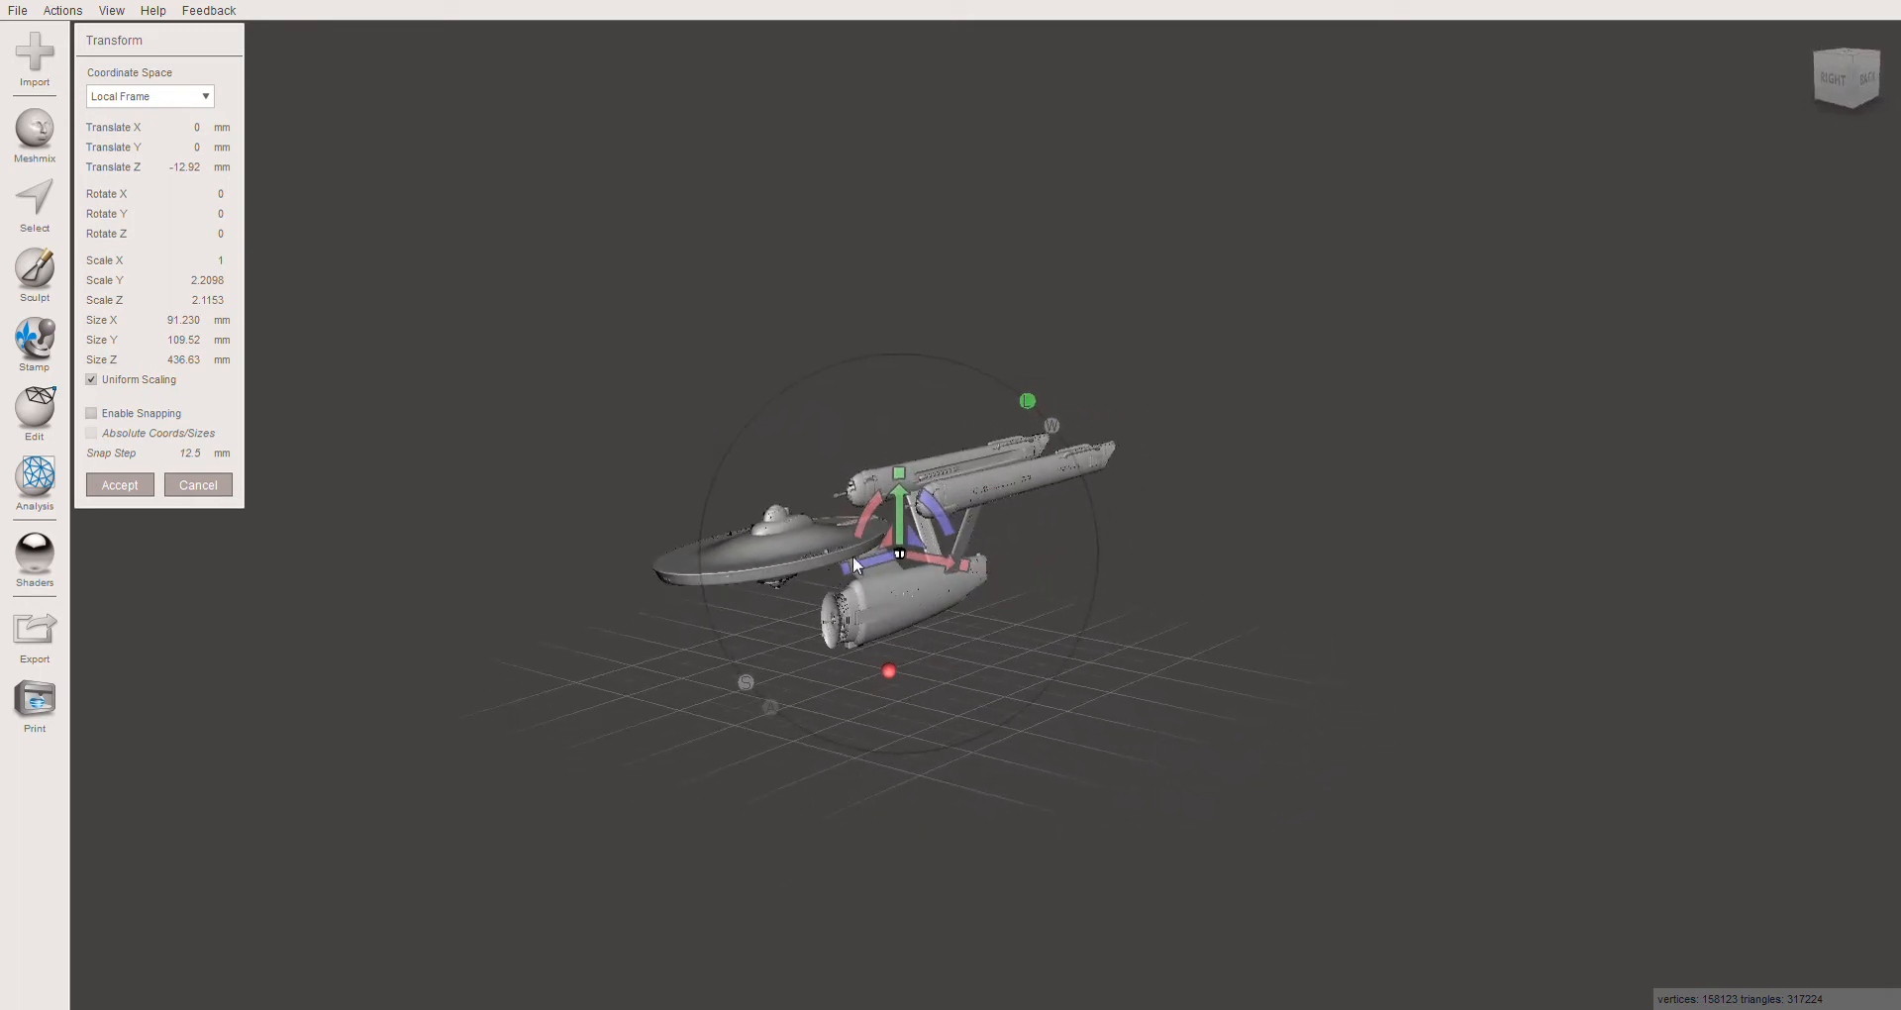
pyautogui.moveTo(865, 515); pyautogui.dragTo(865, 514)
pyautogui.moveTo(819, 472); pyautogui.dragTo(848, 499, button='right')
pyautogui.moveTo(848, 507)
pyautogui.mouseDown()
pyautogui.moveTo(896, 469)
pyautogui.moveTo(849, 487)
pyautogui.mouseUp()
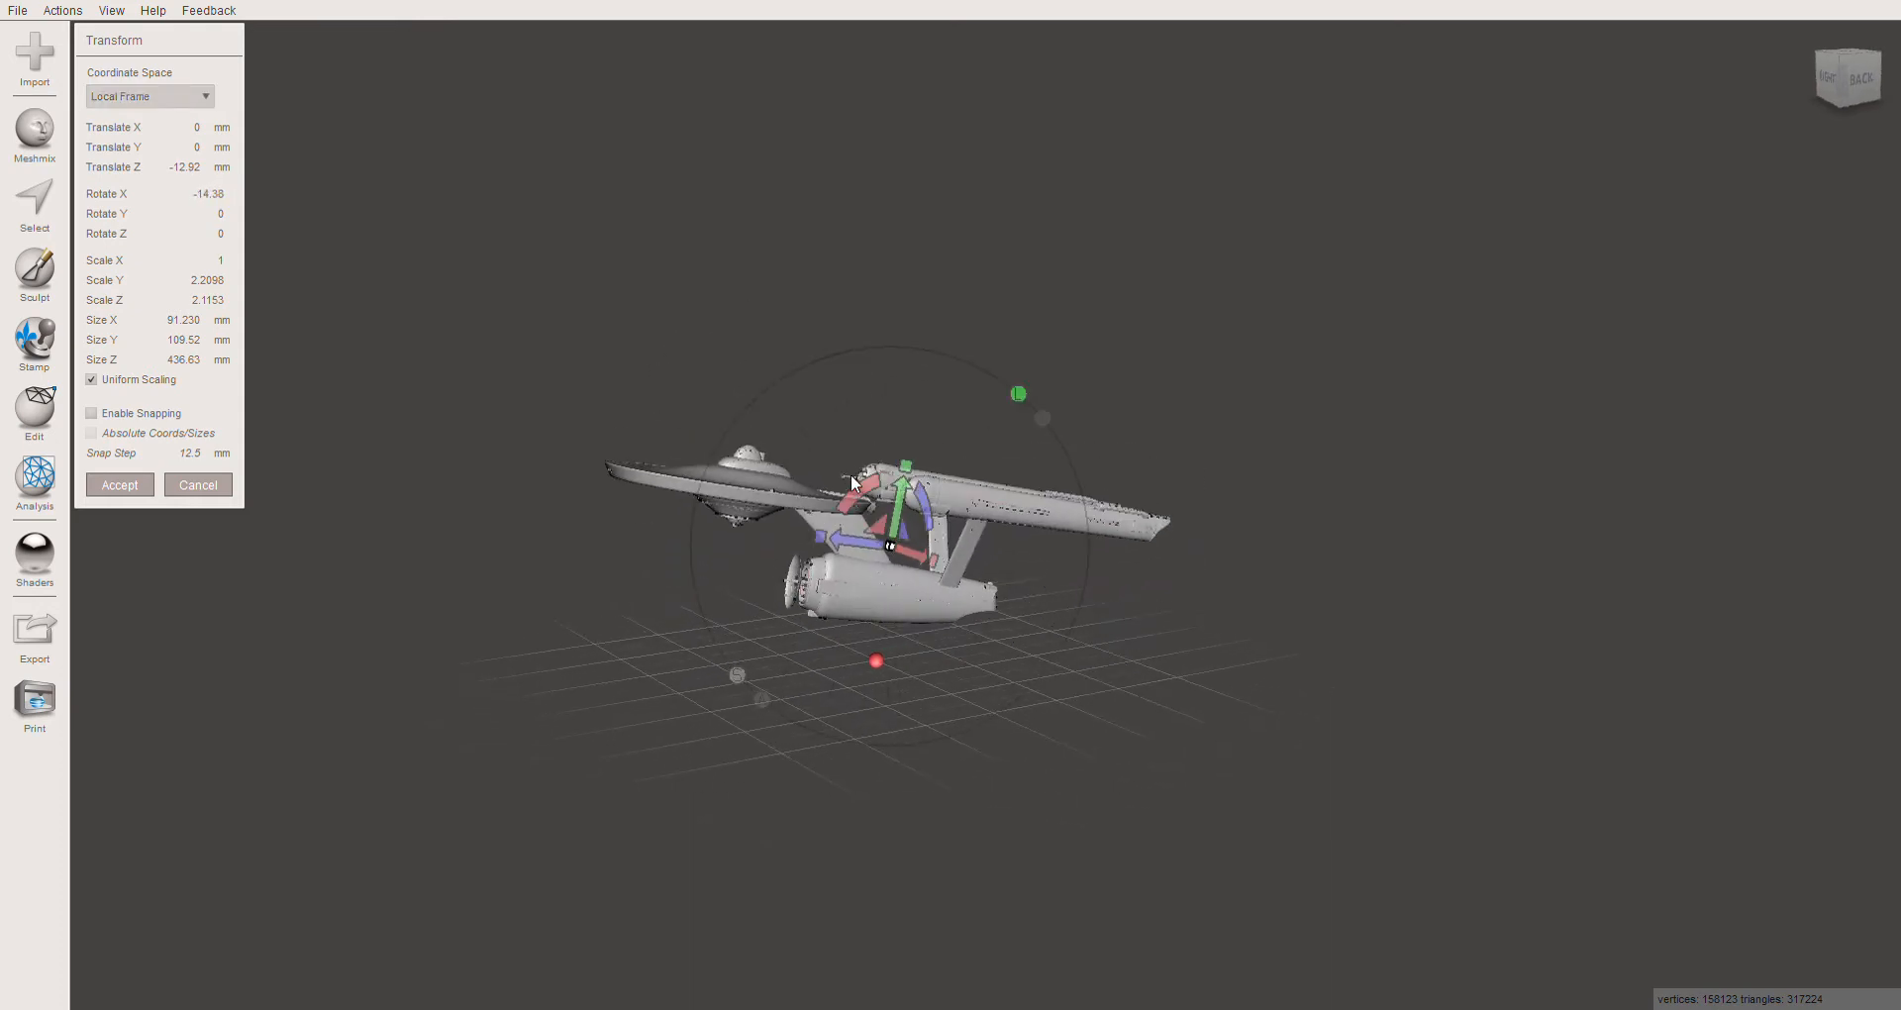
pyautogui.moveTo(849, 483); pyautogui.dragTo(946, 530, button='right')
pyautogui.moveTo(962, 536); pyautogui.dragTo(926, 497)
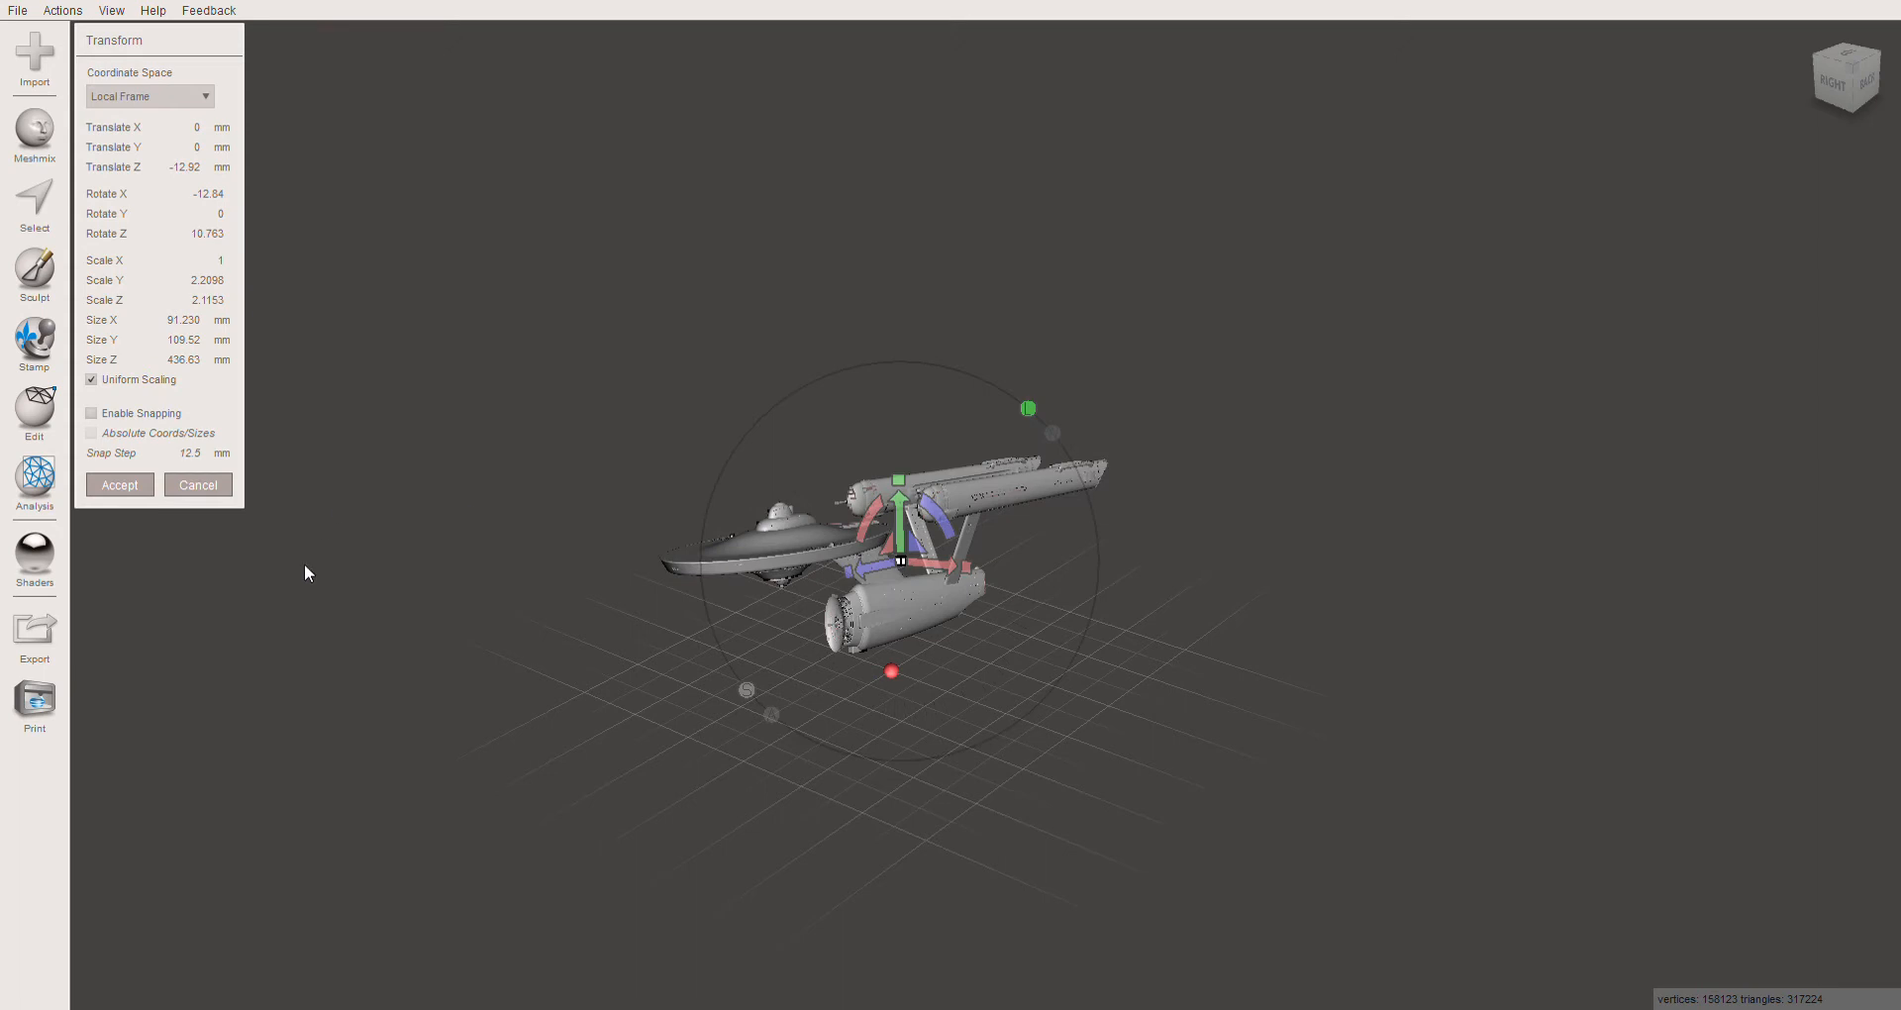
pyautogui.click(202, 486)
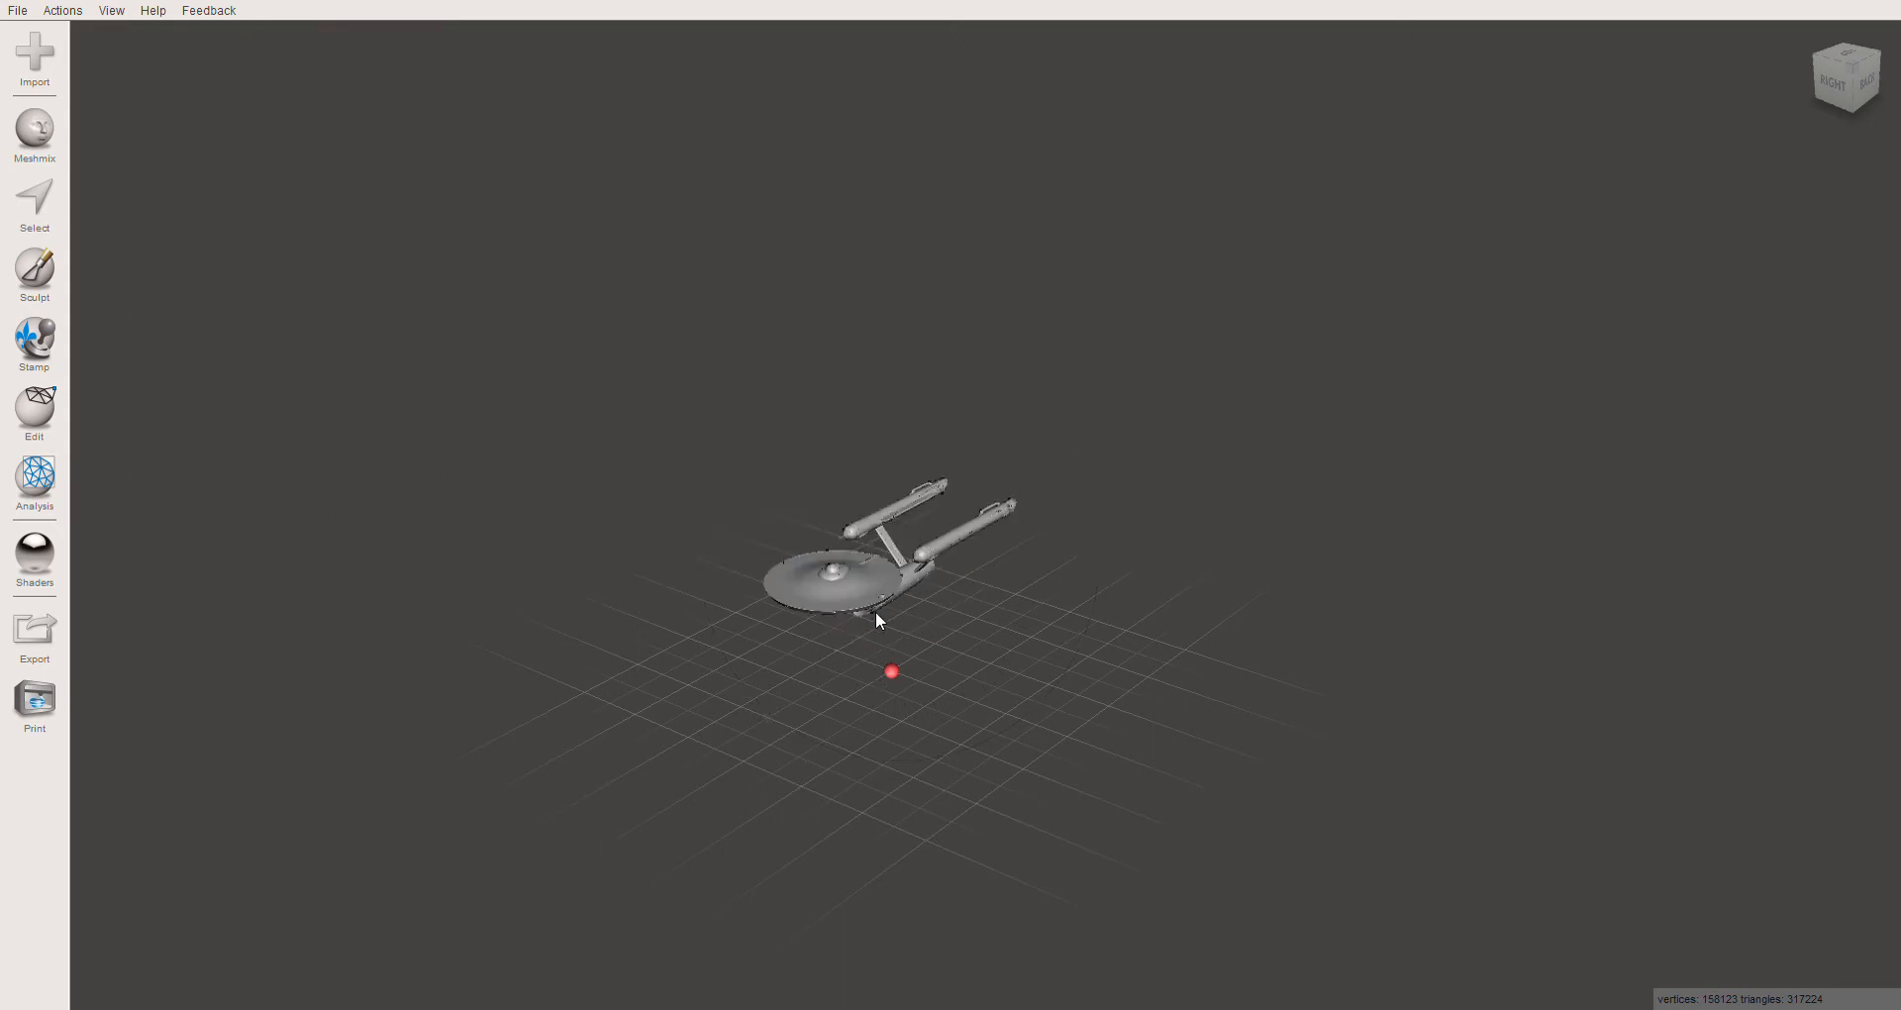
pyautogui.press('t')
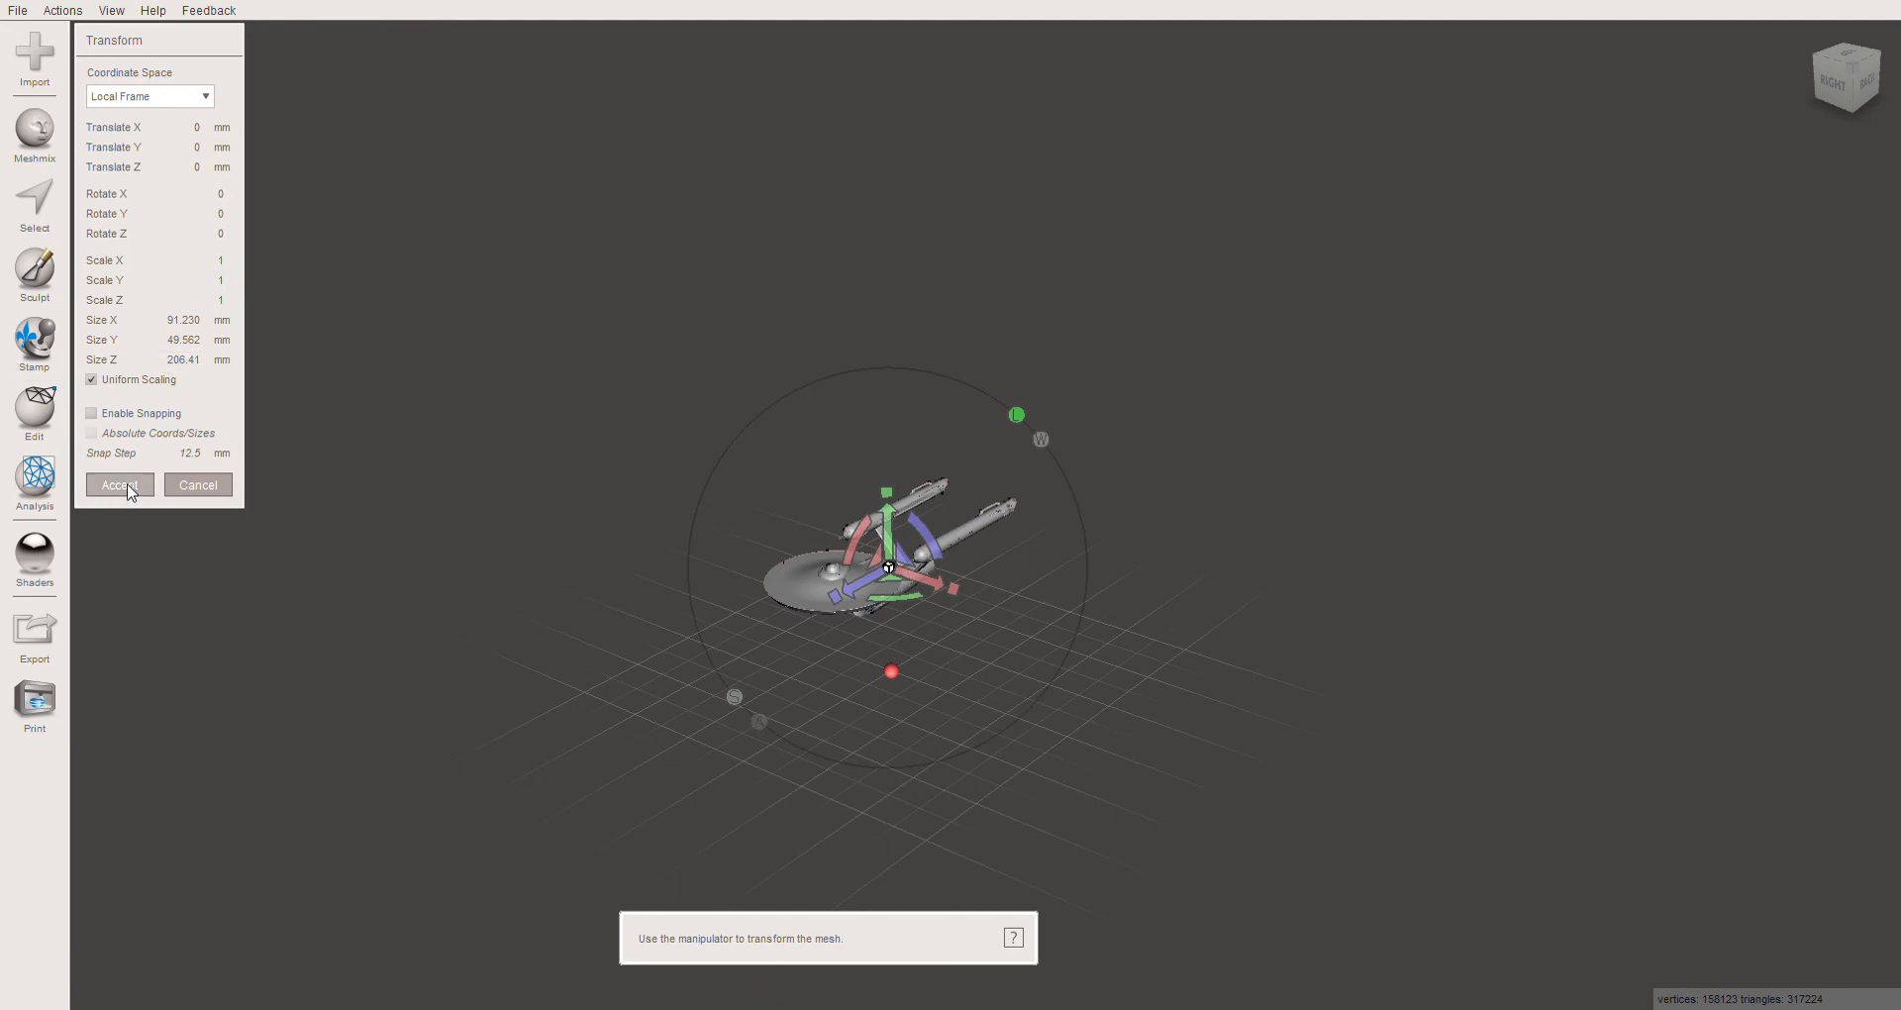
pyautogui.click(198, 486)
# Examine the starship's saucer, nacelles and lower hull up close from the side, the rear and slightly above
pyautogui.moveTo(830, 638); pyautogui.dragTo(876, 538, button='right')
pyautogui.scroll(5, 877, 538)
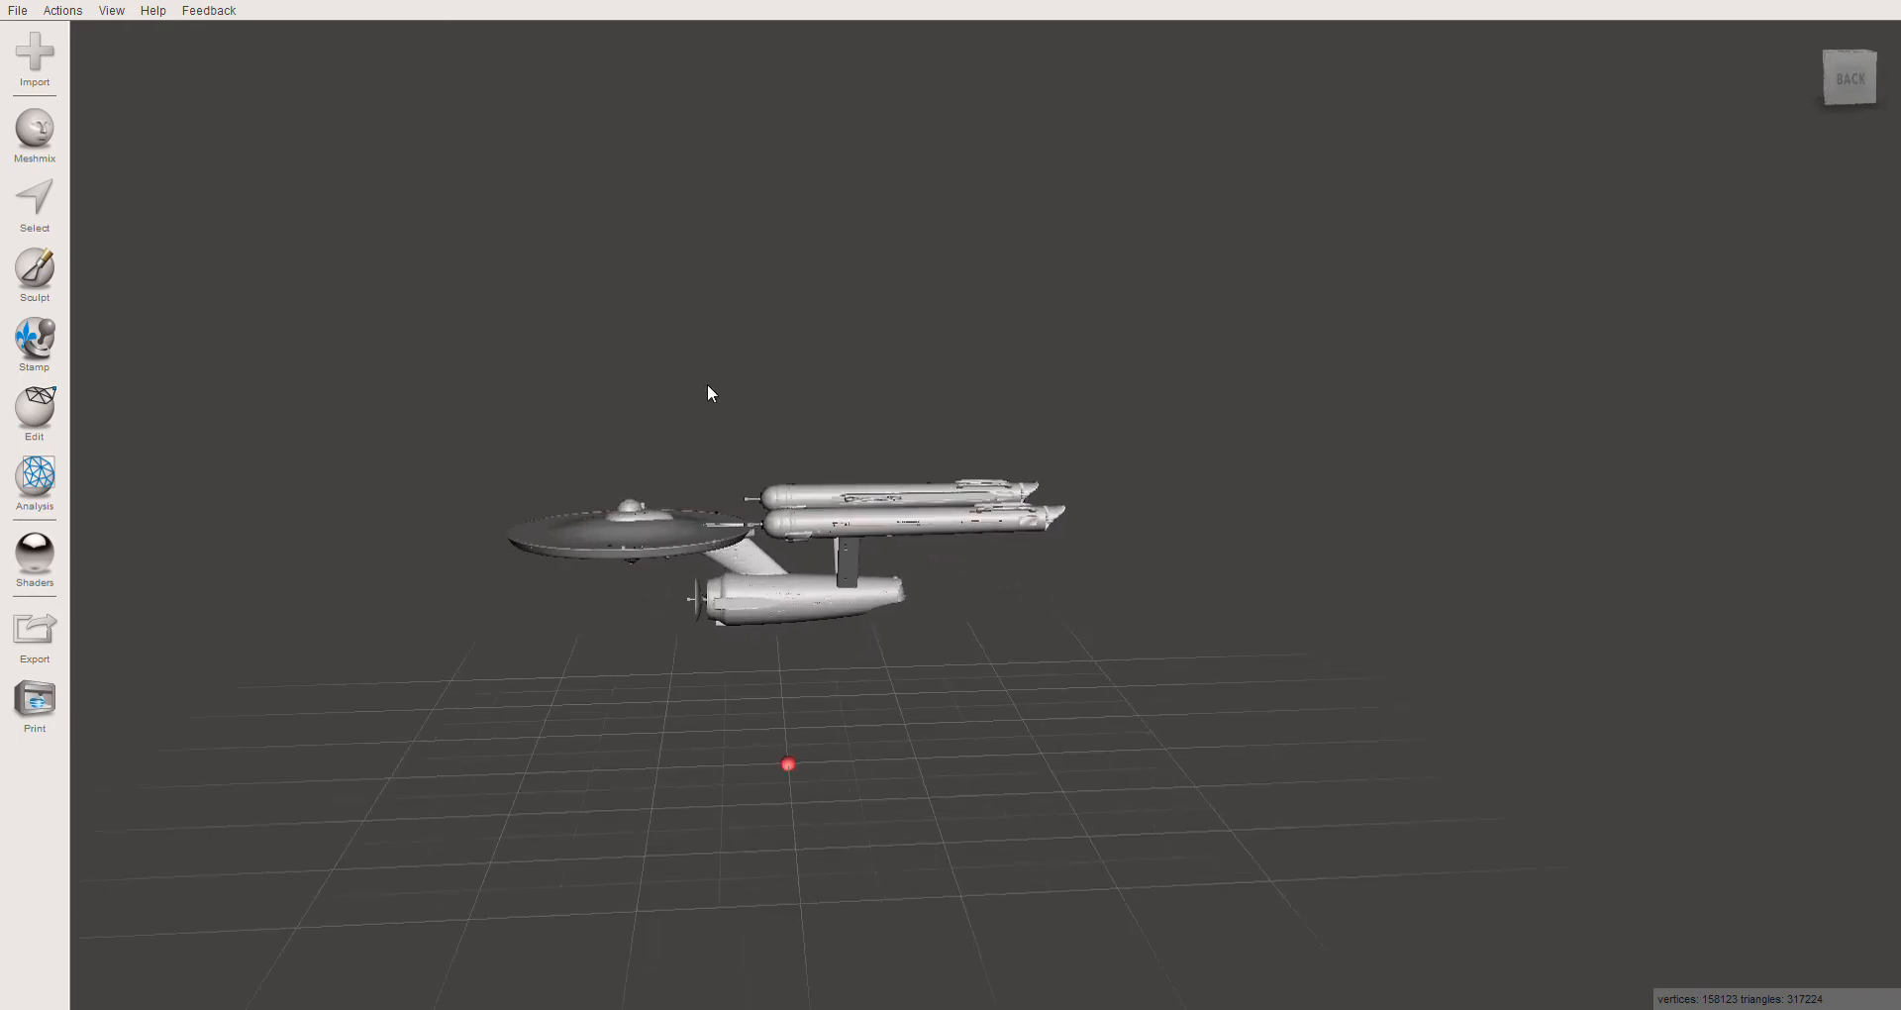
pyautogui.moveTo(723, 406)
pyautogui.mouseDown(button='right')
pyautogui.moveTo(828, 425)
pyautogui.moveTo(759, 420)
pyautogui.moveTo(849, 384)
pyautogui.moveTo(730, 352)
pyautogui.moveTo(750, 404)
pyautogui.mouseUp(button='right')
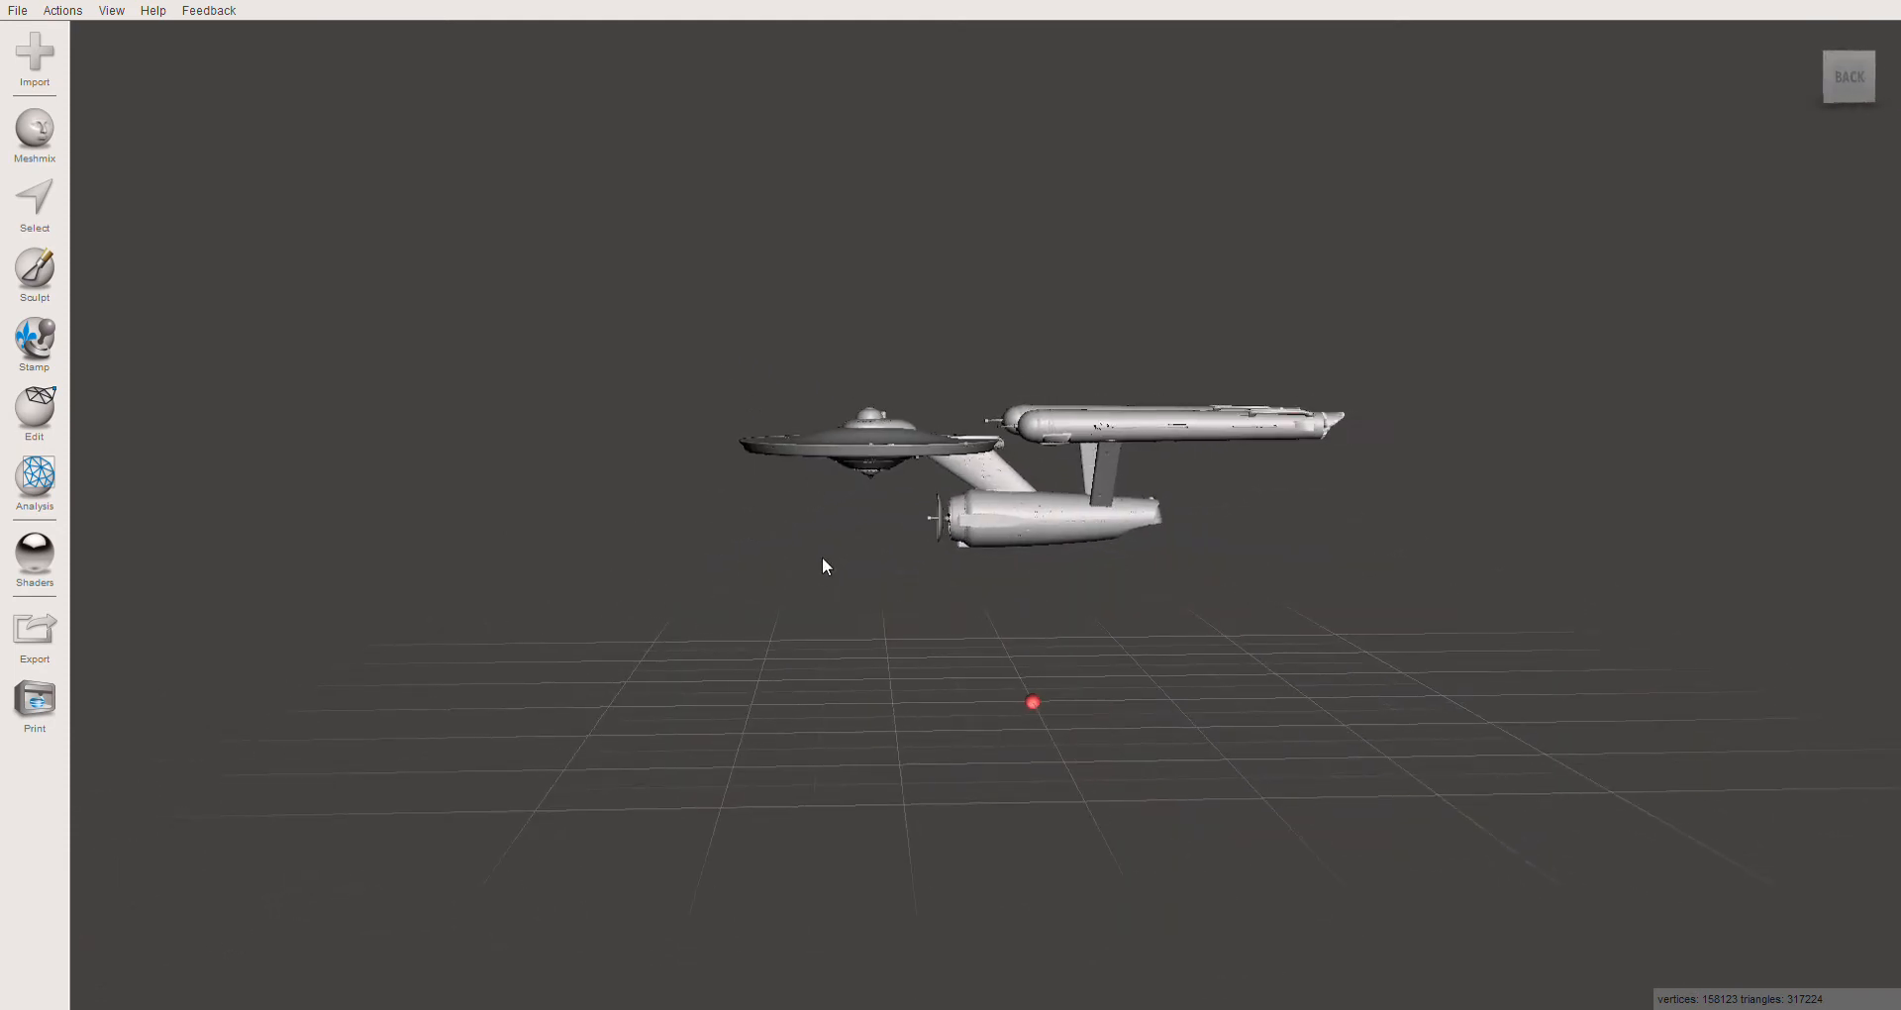
pyautogui.moveTo(822, 567); pyautogui.dragTo(679, 734, button='middle')
pyautogui.moveTo(679, 735); pyautogui.dragTo(743, 720, button='right')
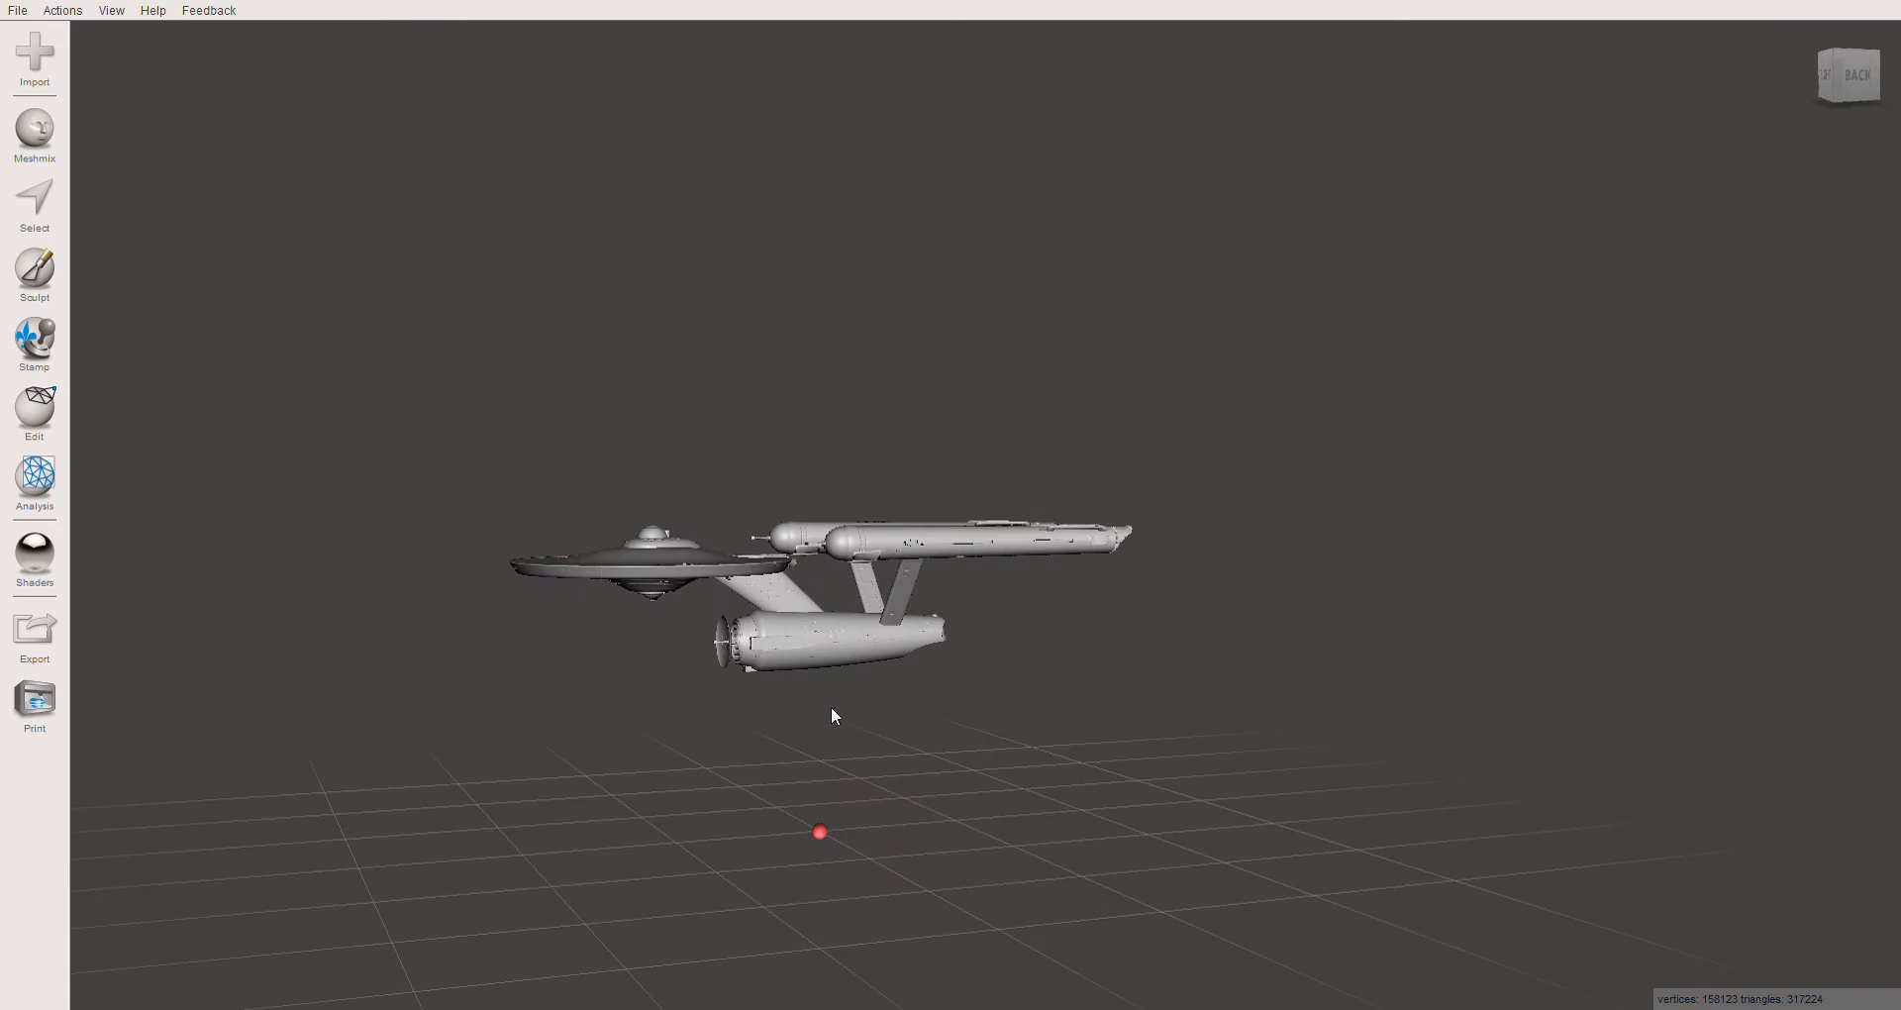
pyautogui.moveTo(595, 649); pyautogui.dragTo(747, 630, button='right')
pyautogui.moveTo(916, 701); pyautogui.dragTo(649, 541, button='right')
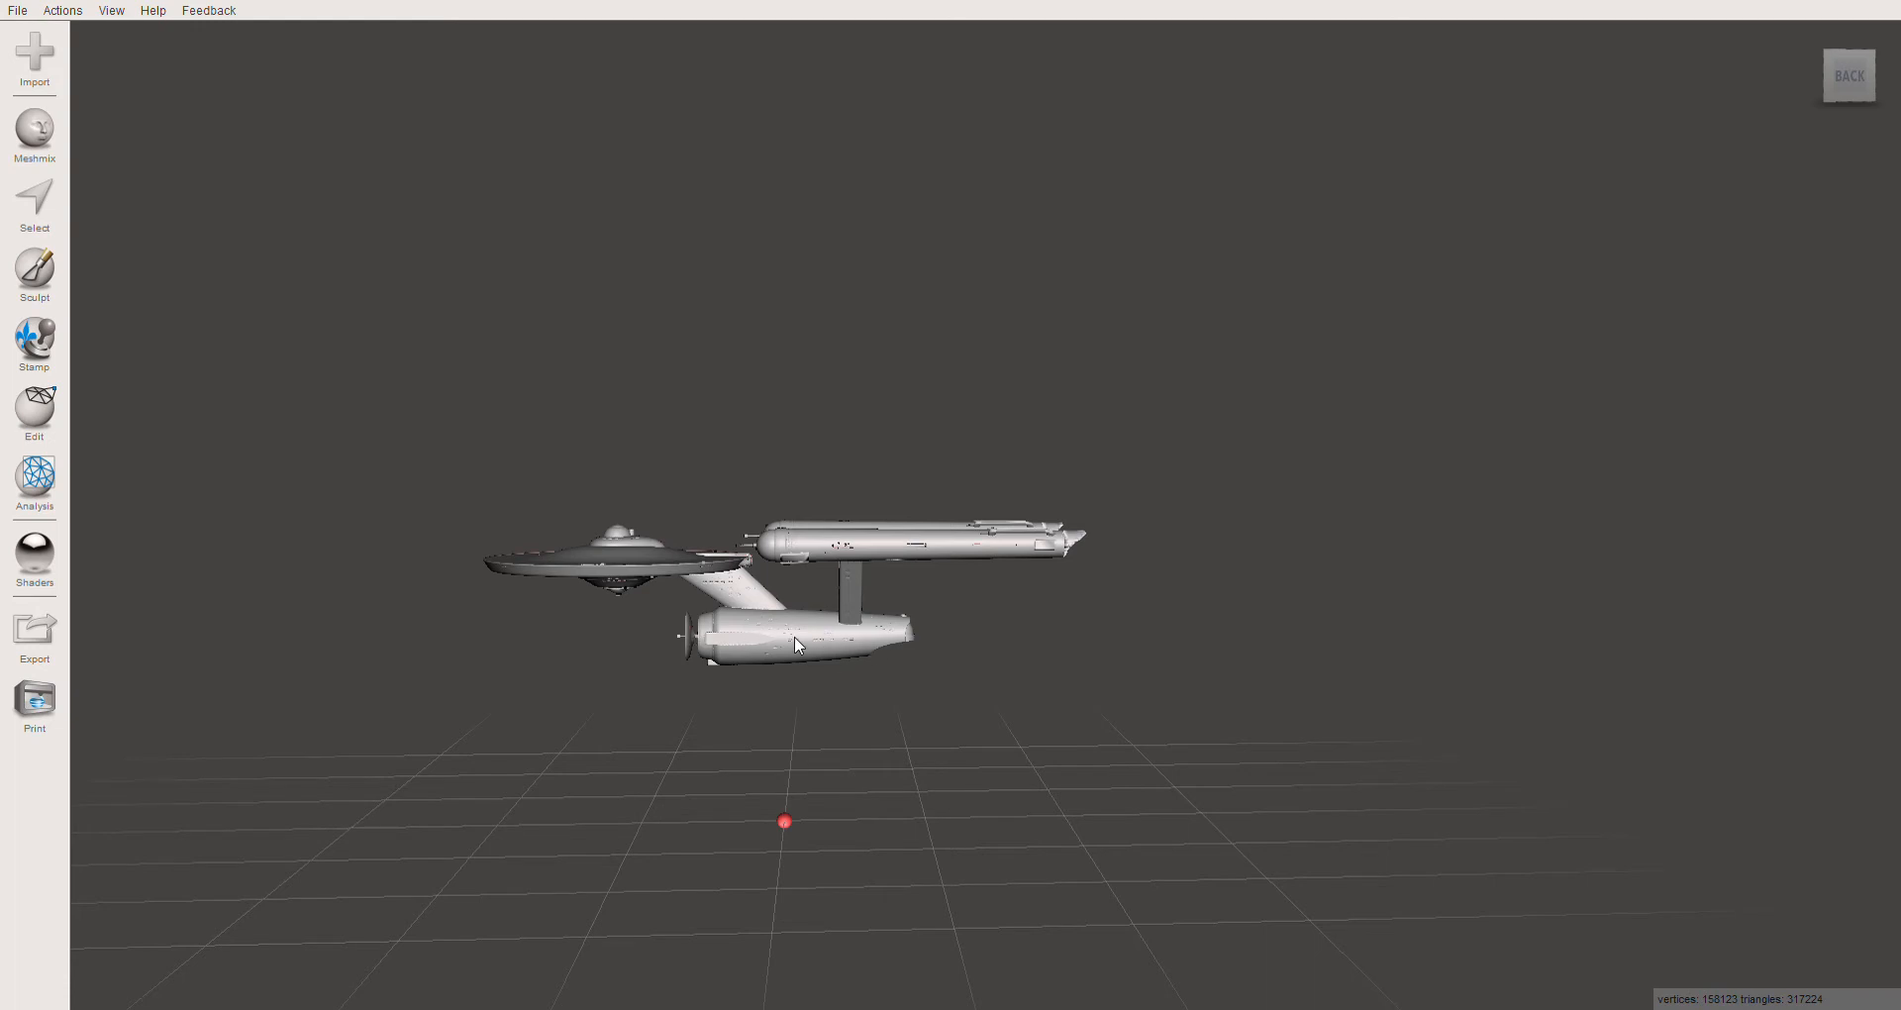
pyautogui.moveTo(795, 637); pyautogui.dragTo(695, 654, button='right')
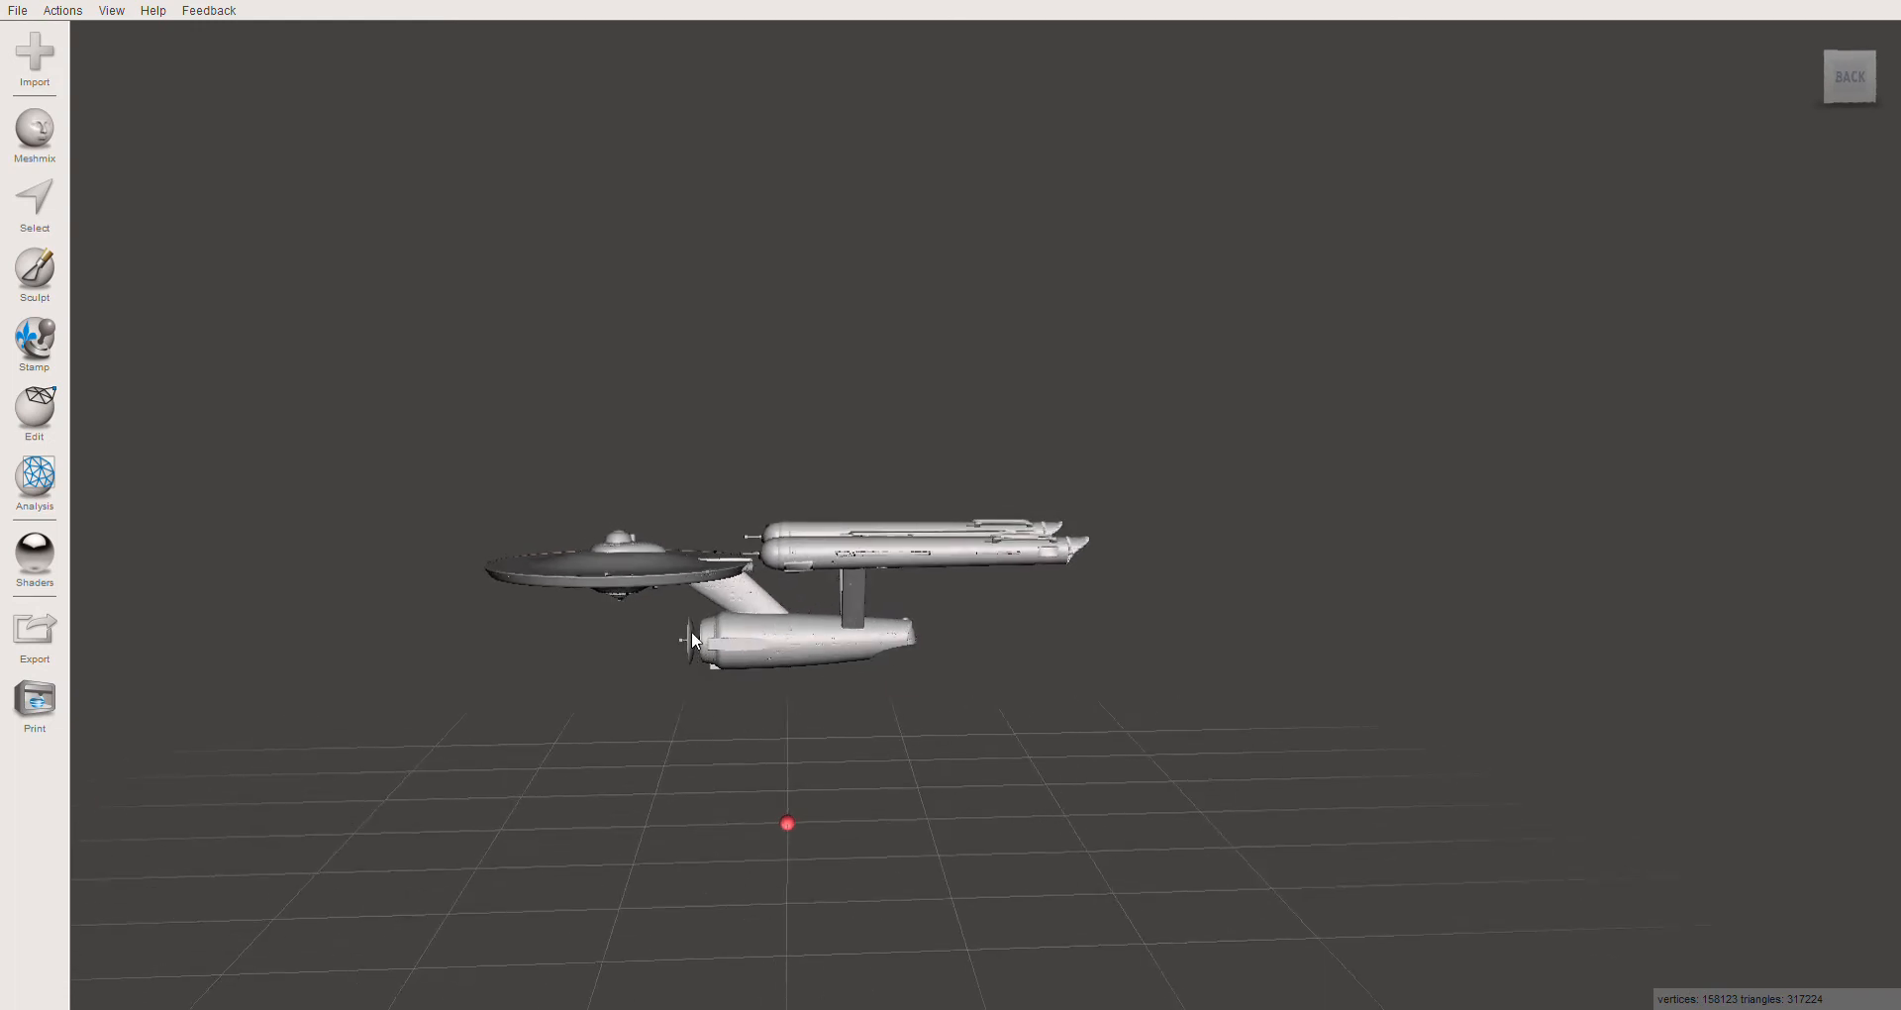
pyautogui.moveTo(832, 671); pyautogui.dragTo(775, 612, button='right')
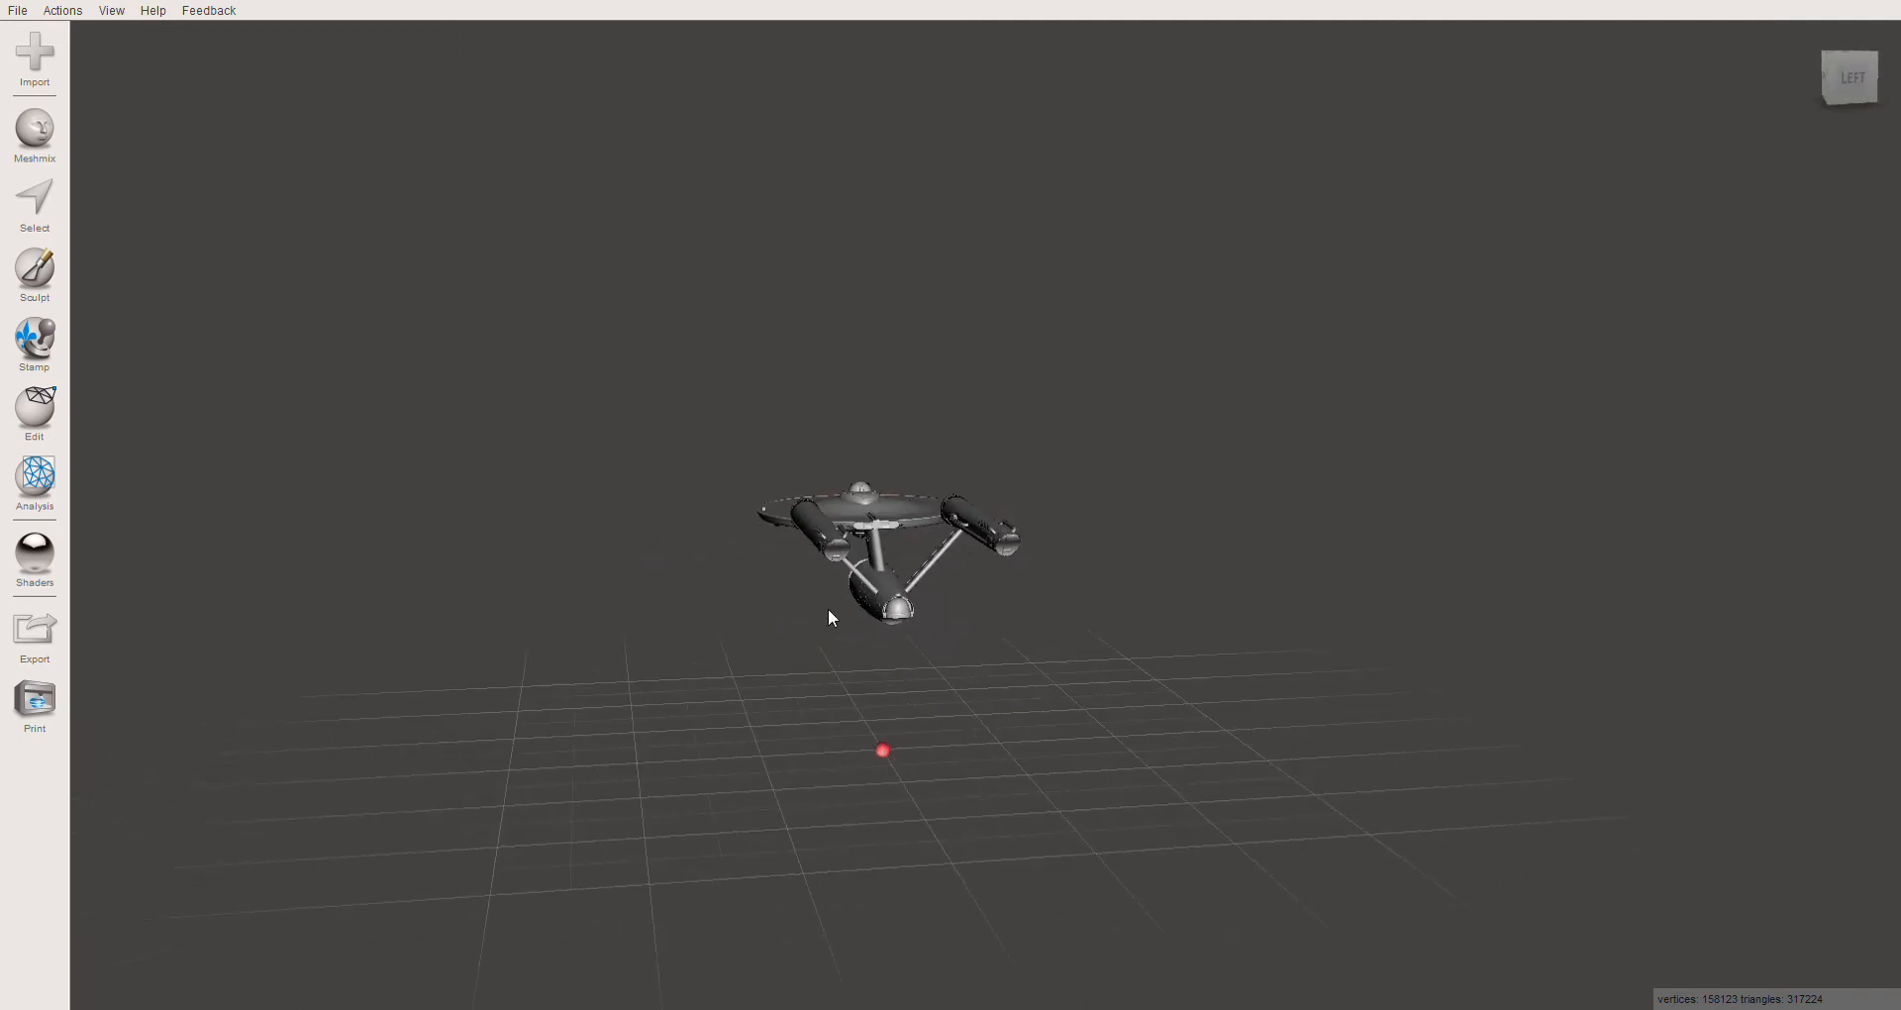
pyautogui.moveTo(829, 611); pyautogui.dragTo(787, 649, button='right')
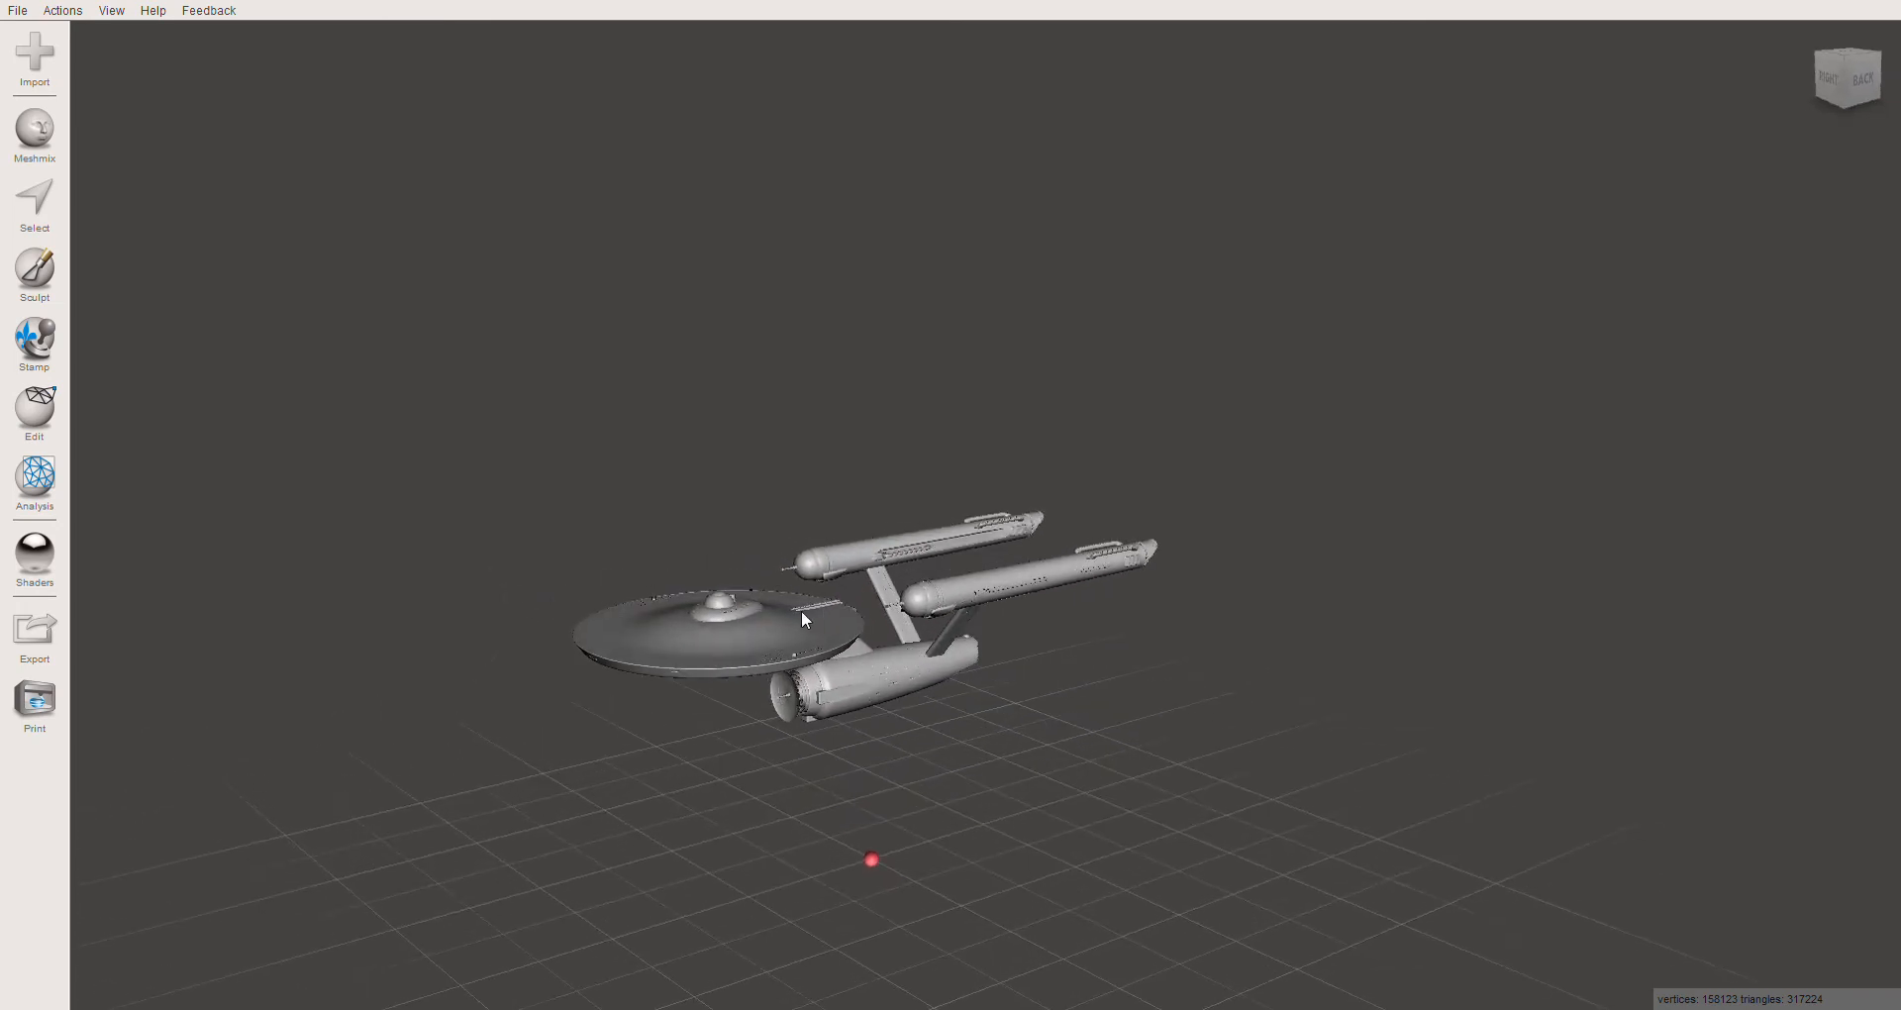
# Separate the starship mesh into its shells and move the Object Browser clear of the model
pyautogui.click(43, 416)
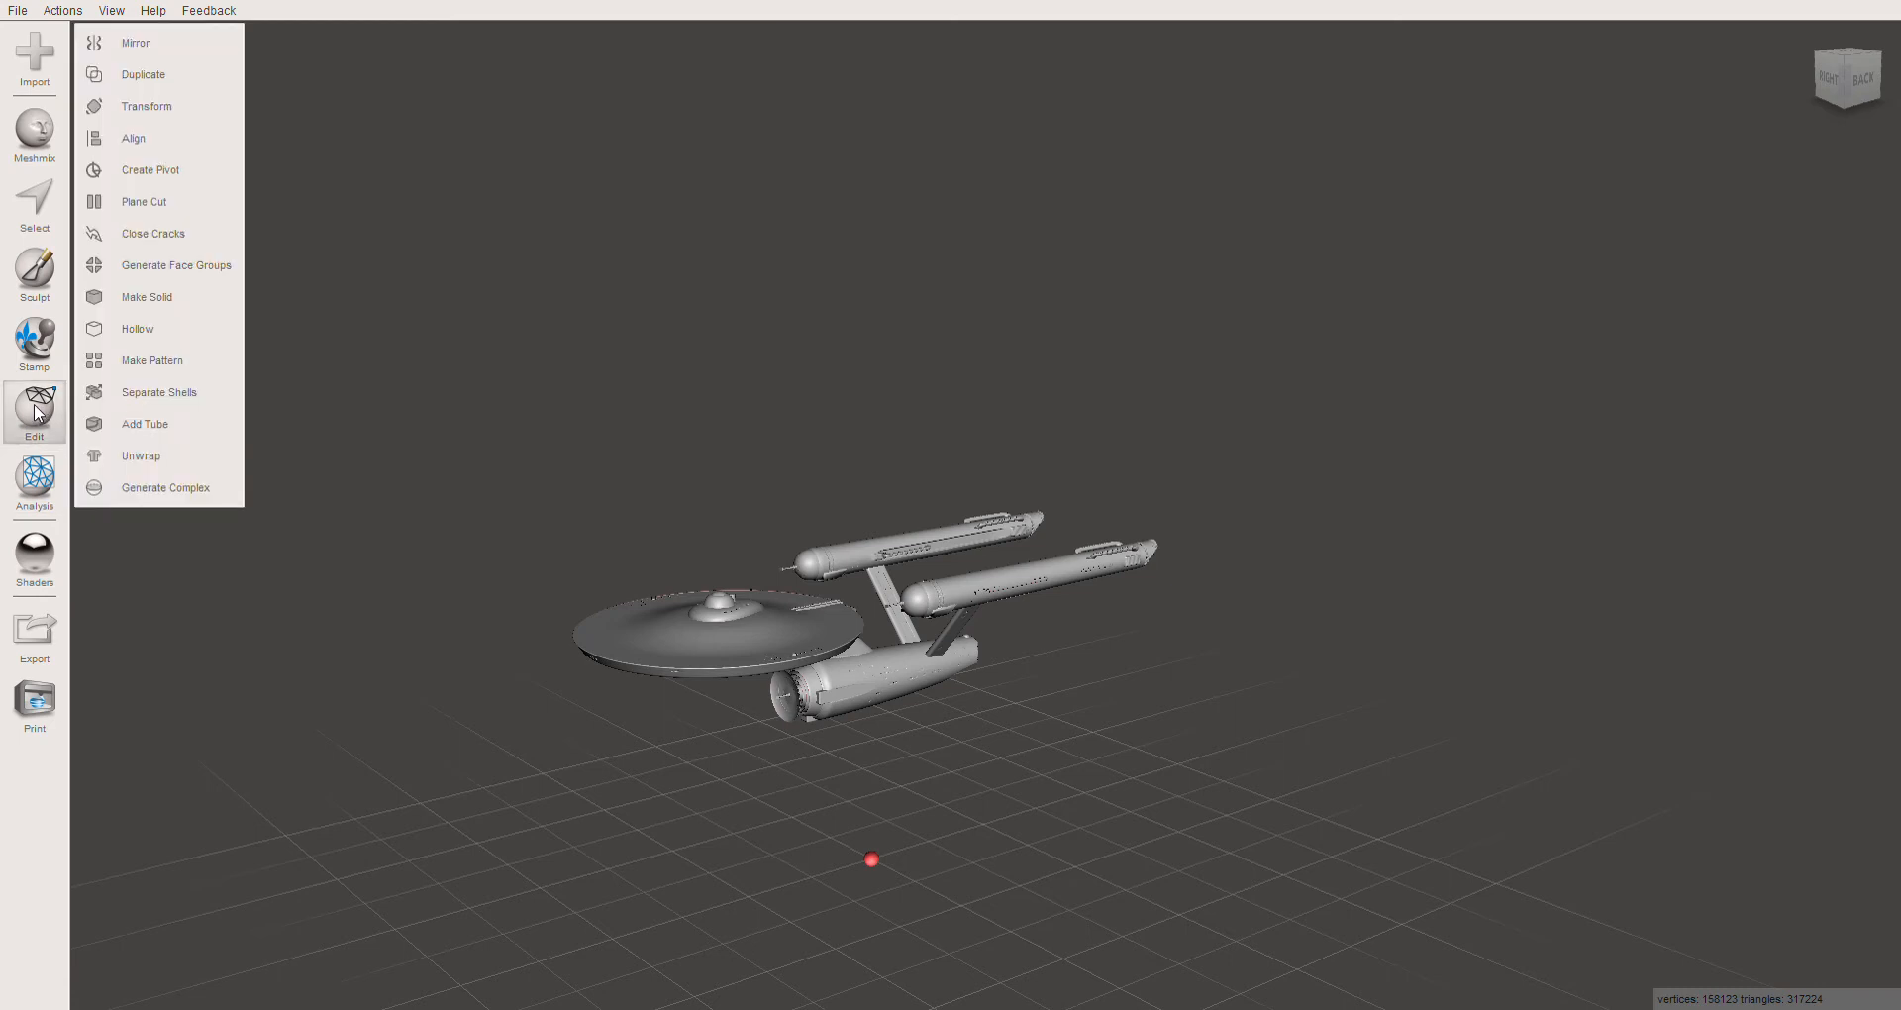
pyautogui.click(155, 394)
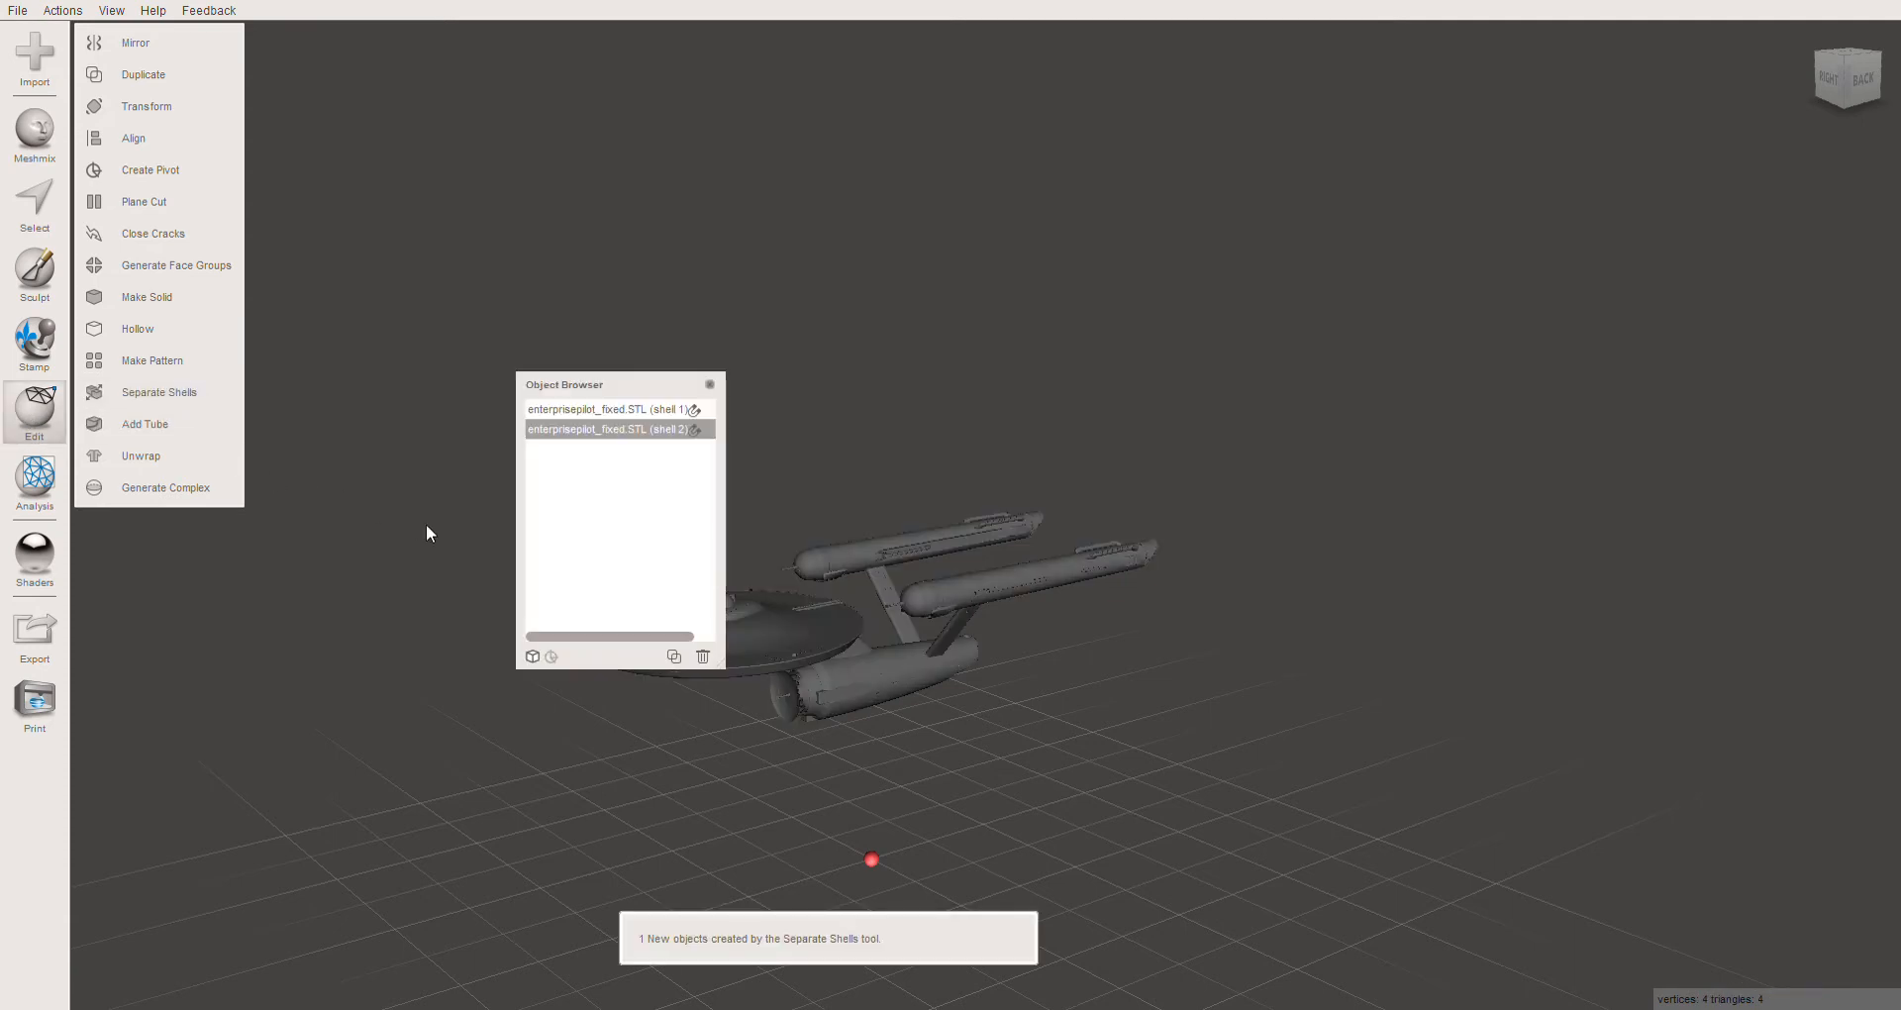
pyautogui.moveTo(622, 387); pyautogui.dragTo(1441, 354)
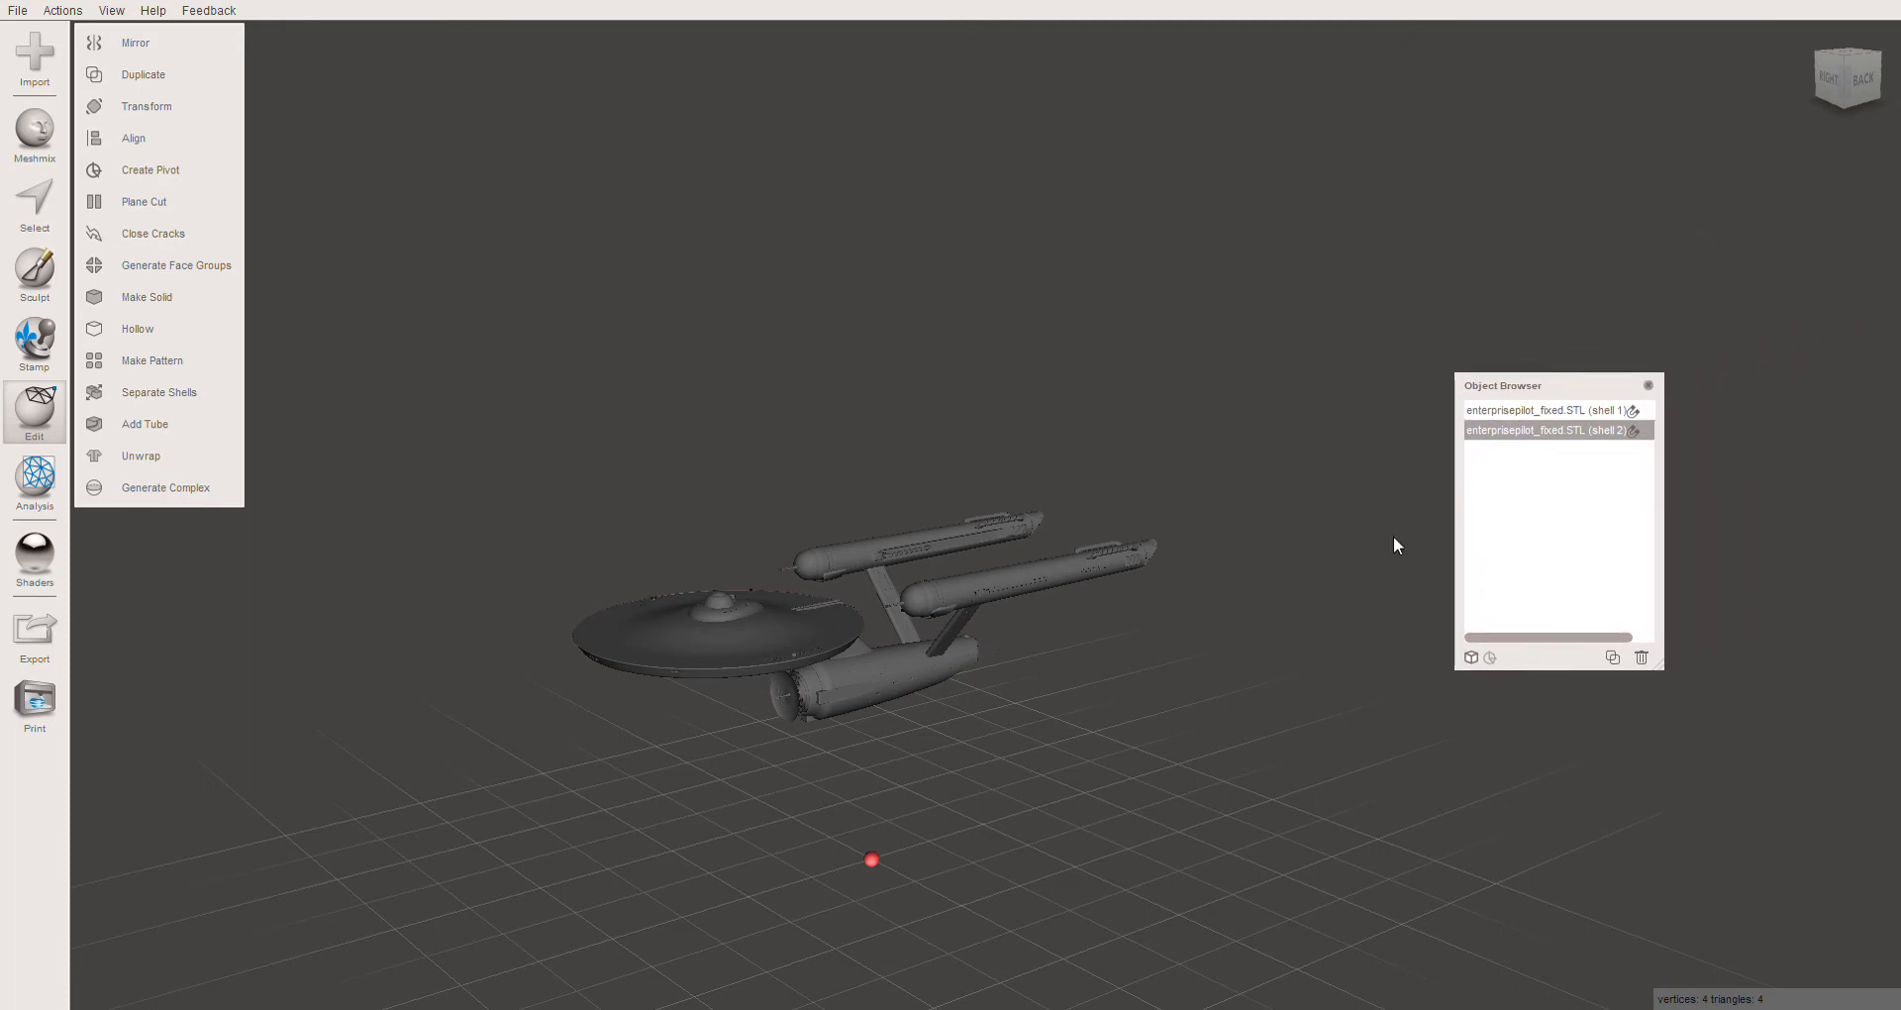
pyautogui.moveTo(1565, 639); pyautogui.dragTo(1700, 697)
# Toggle the visibility of shell 1 and shell 2 to check which one holds the starship geometry
pyautogui.click(1724, 487)
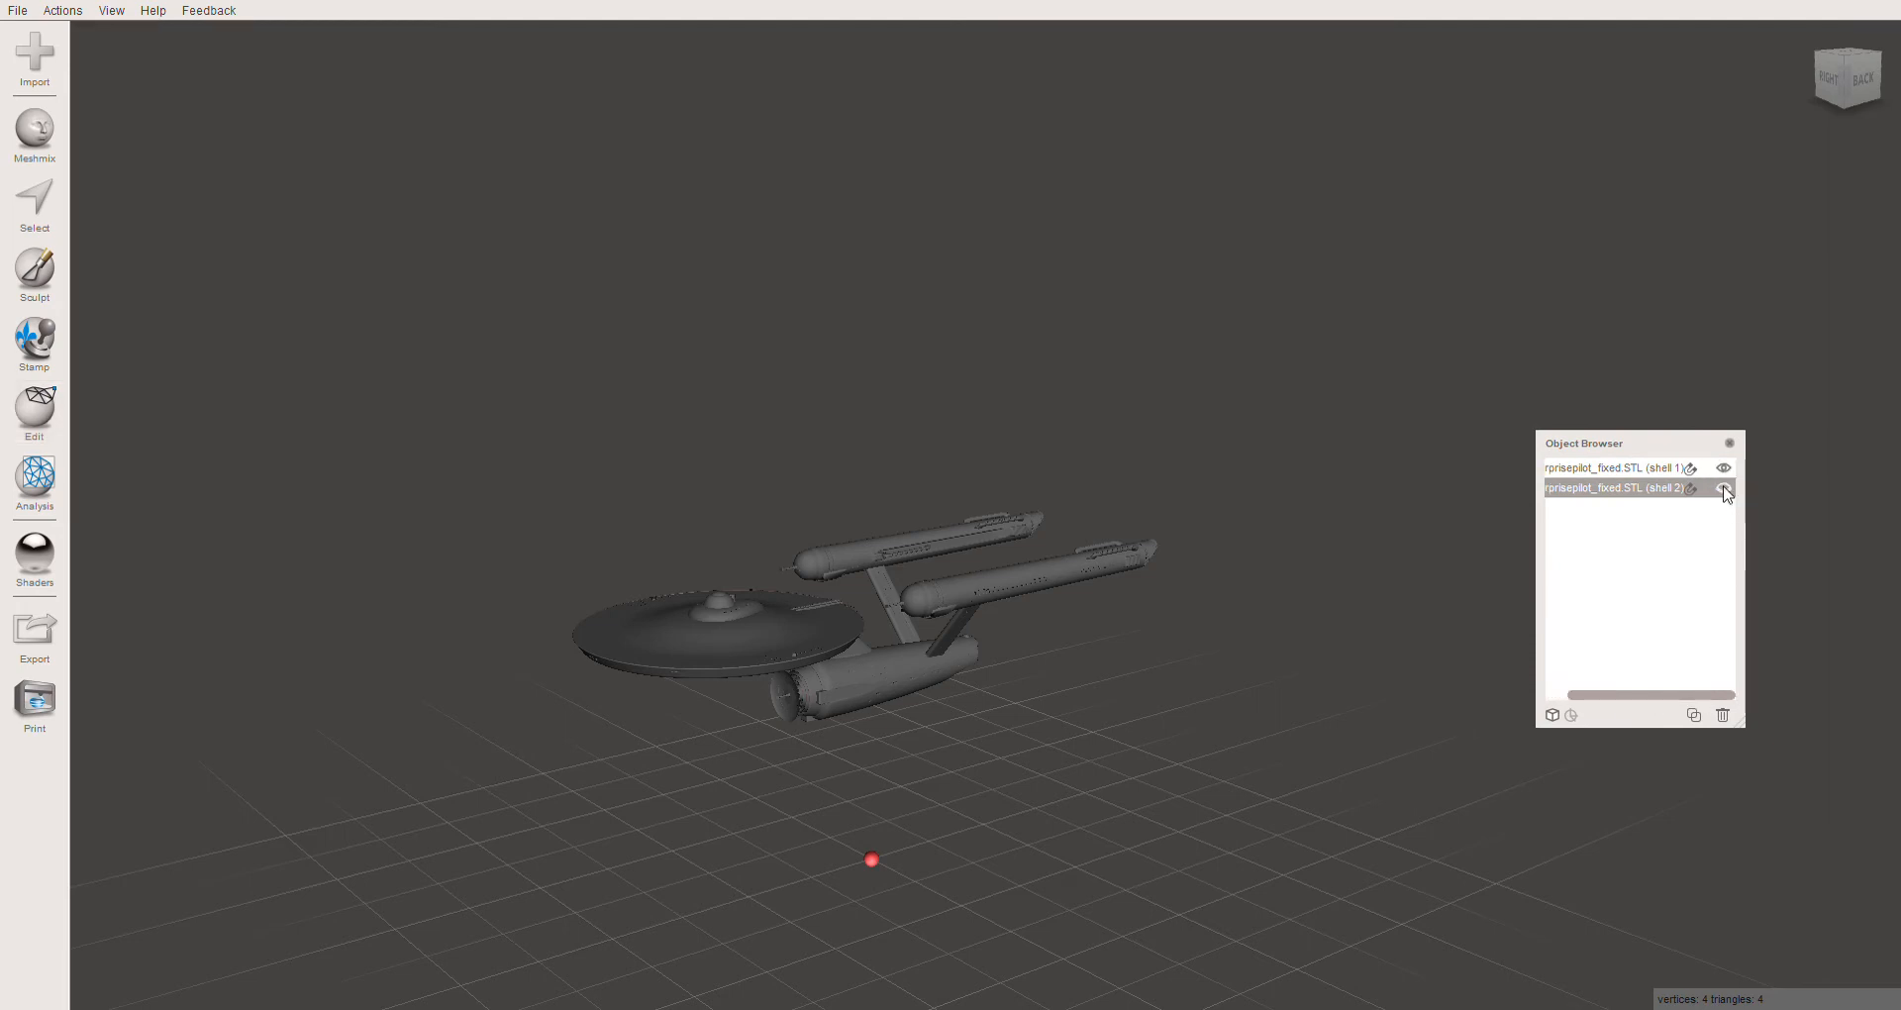
pyautogui.click(1725, 469)
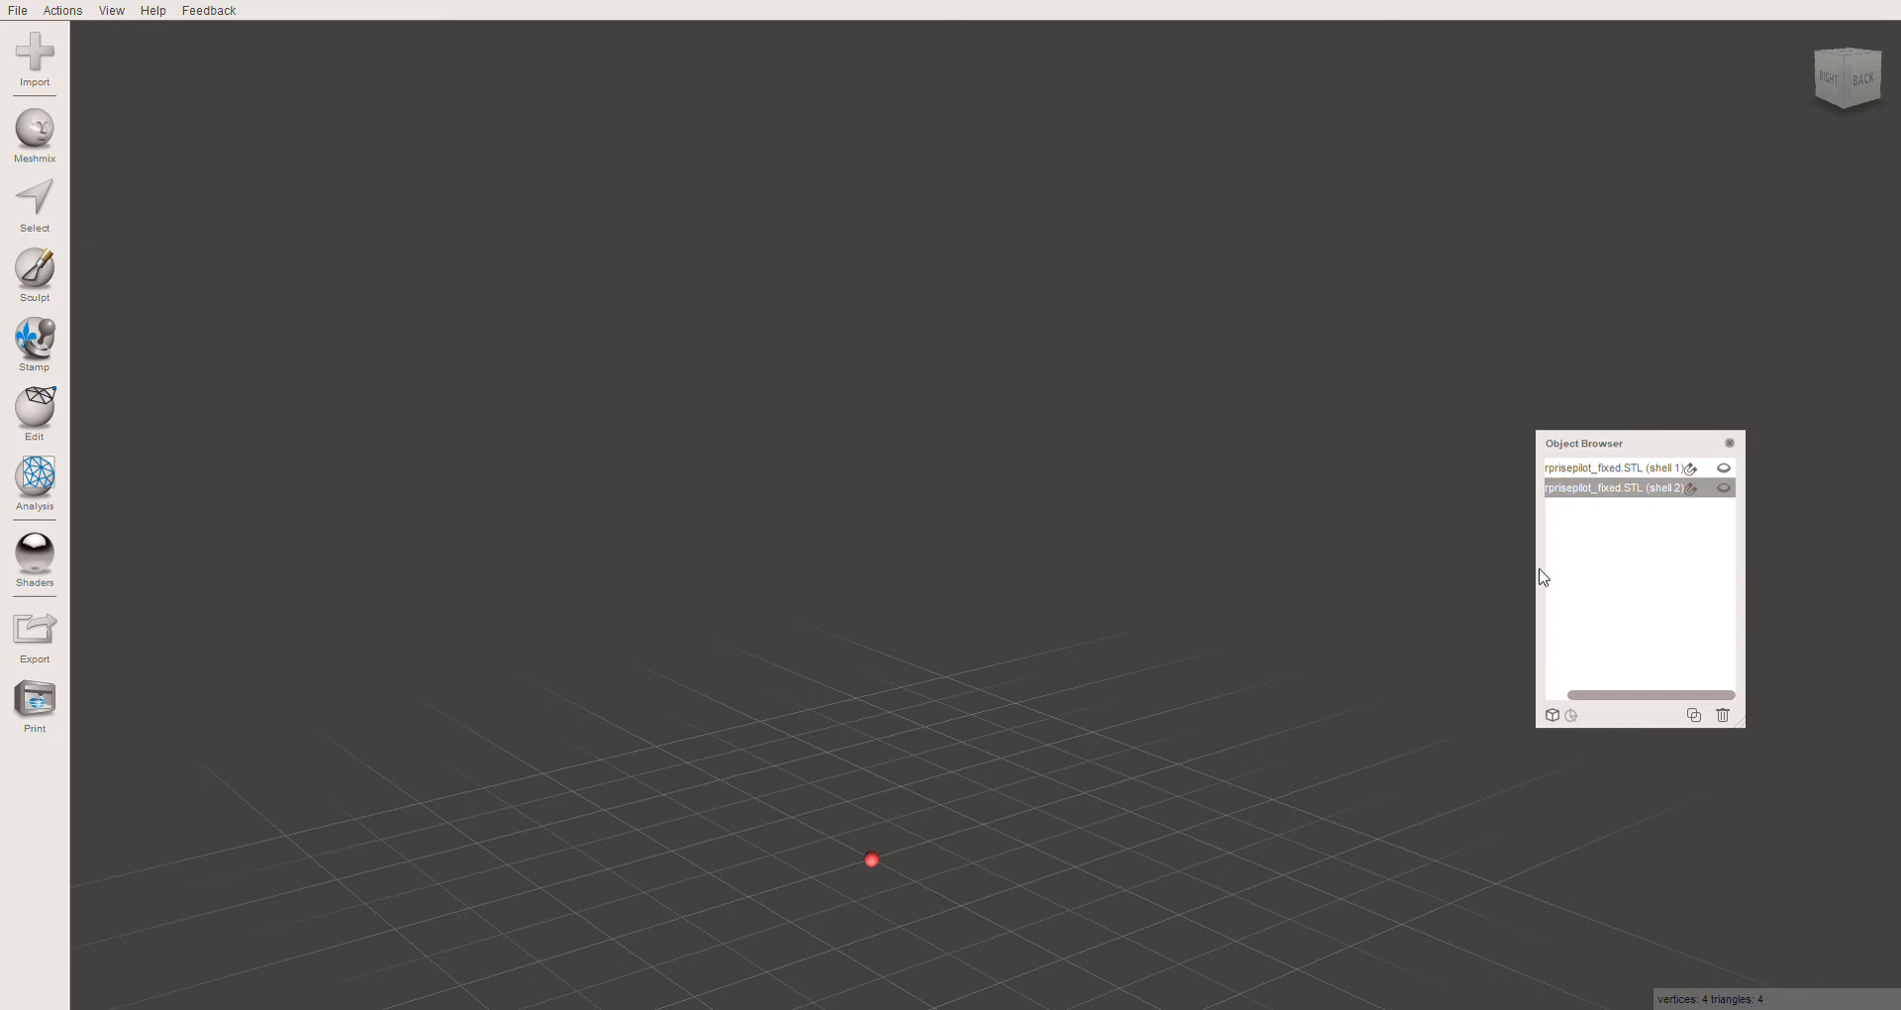
pyautogui.click(1727, 473)
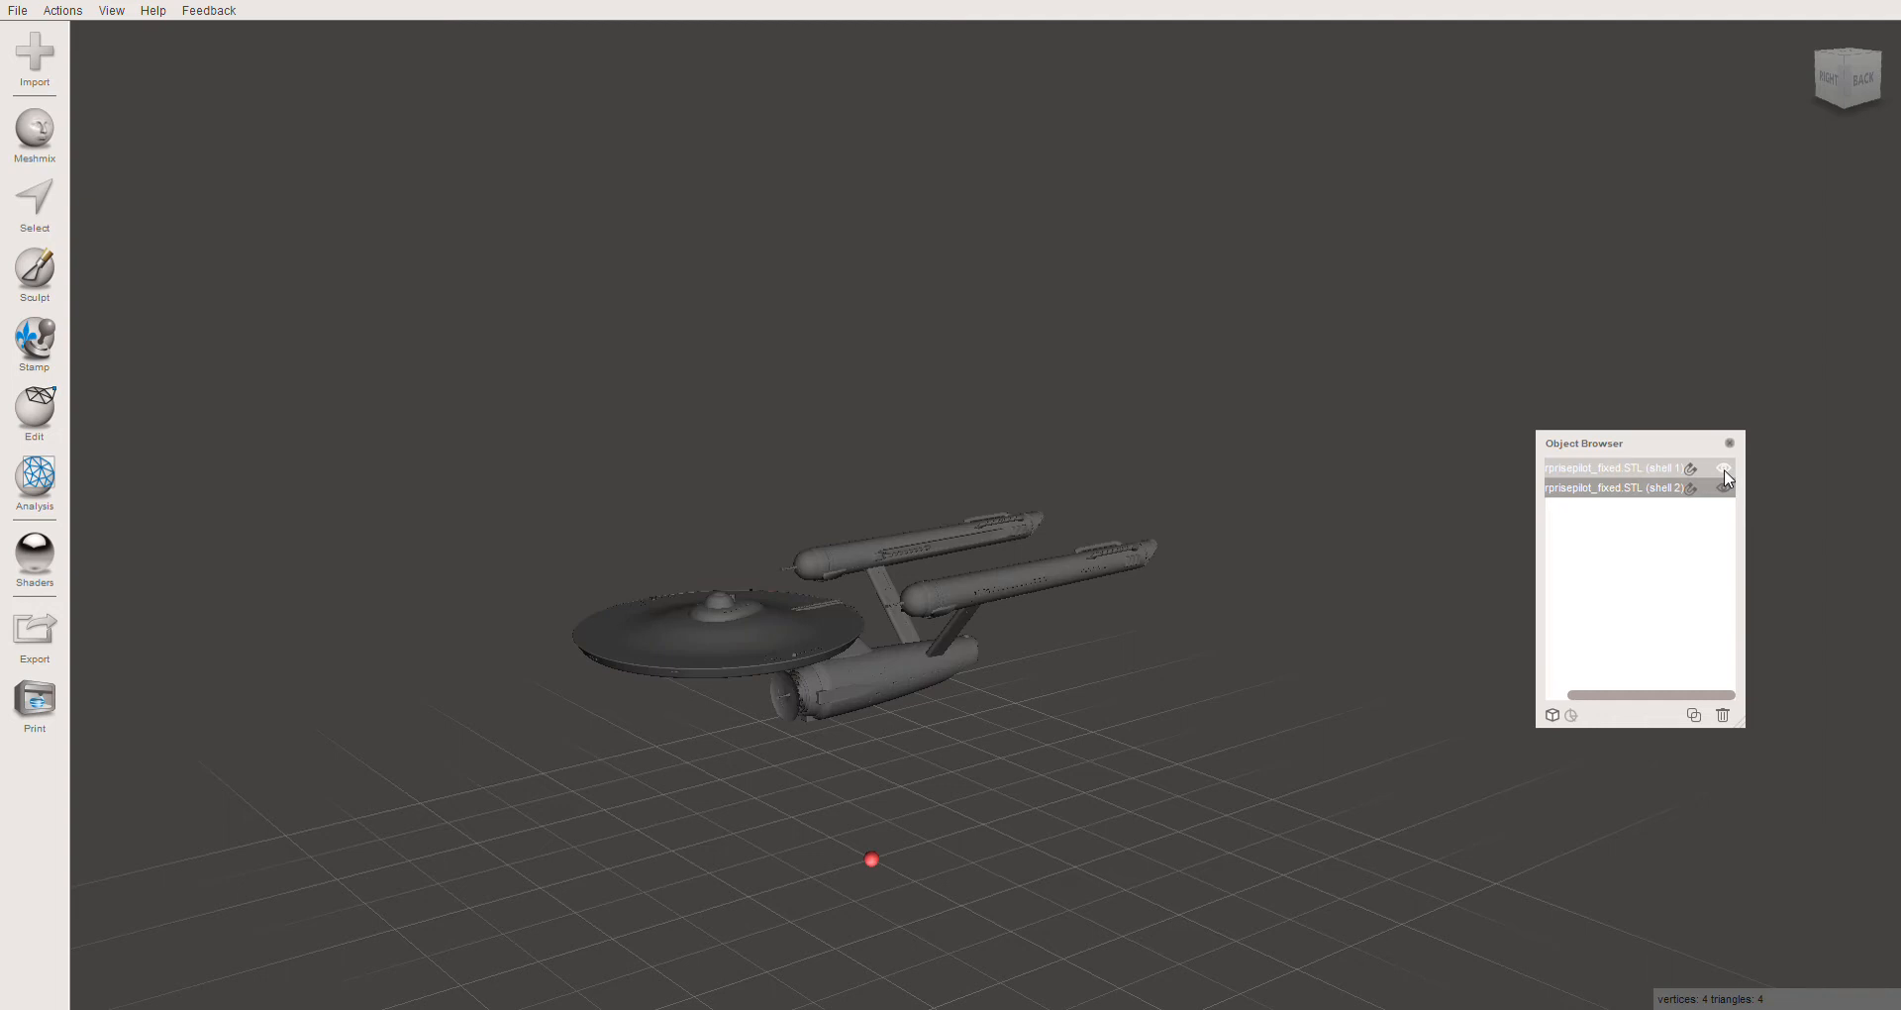
pyautogui.click(1726, 472)
pyautogui.click(1715, 489)
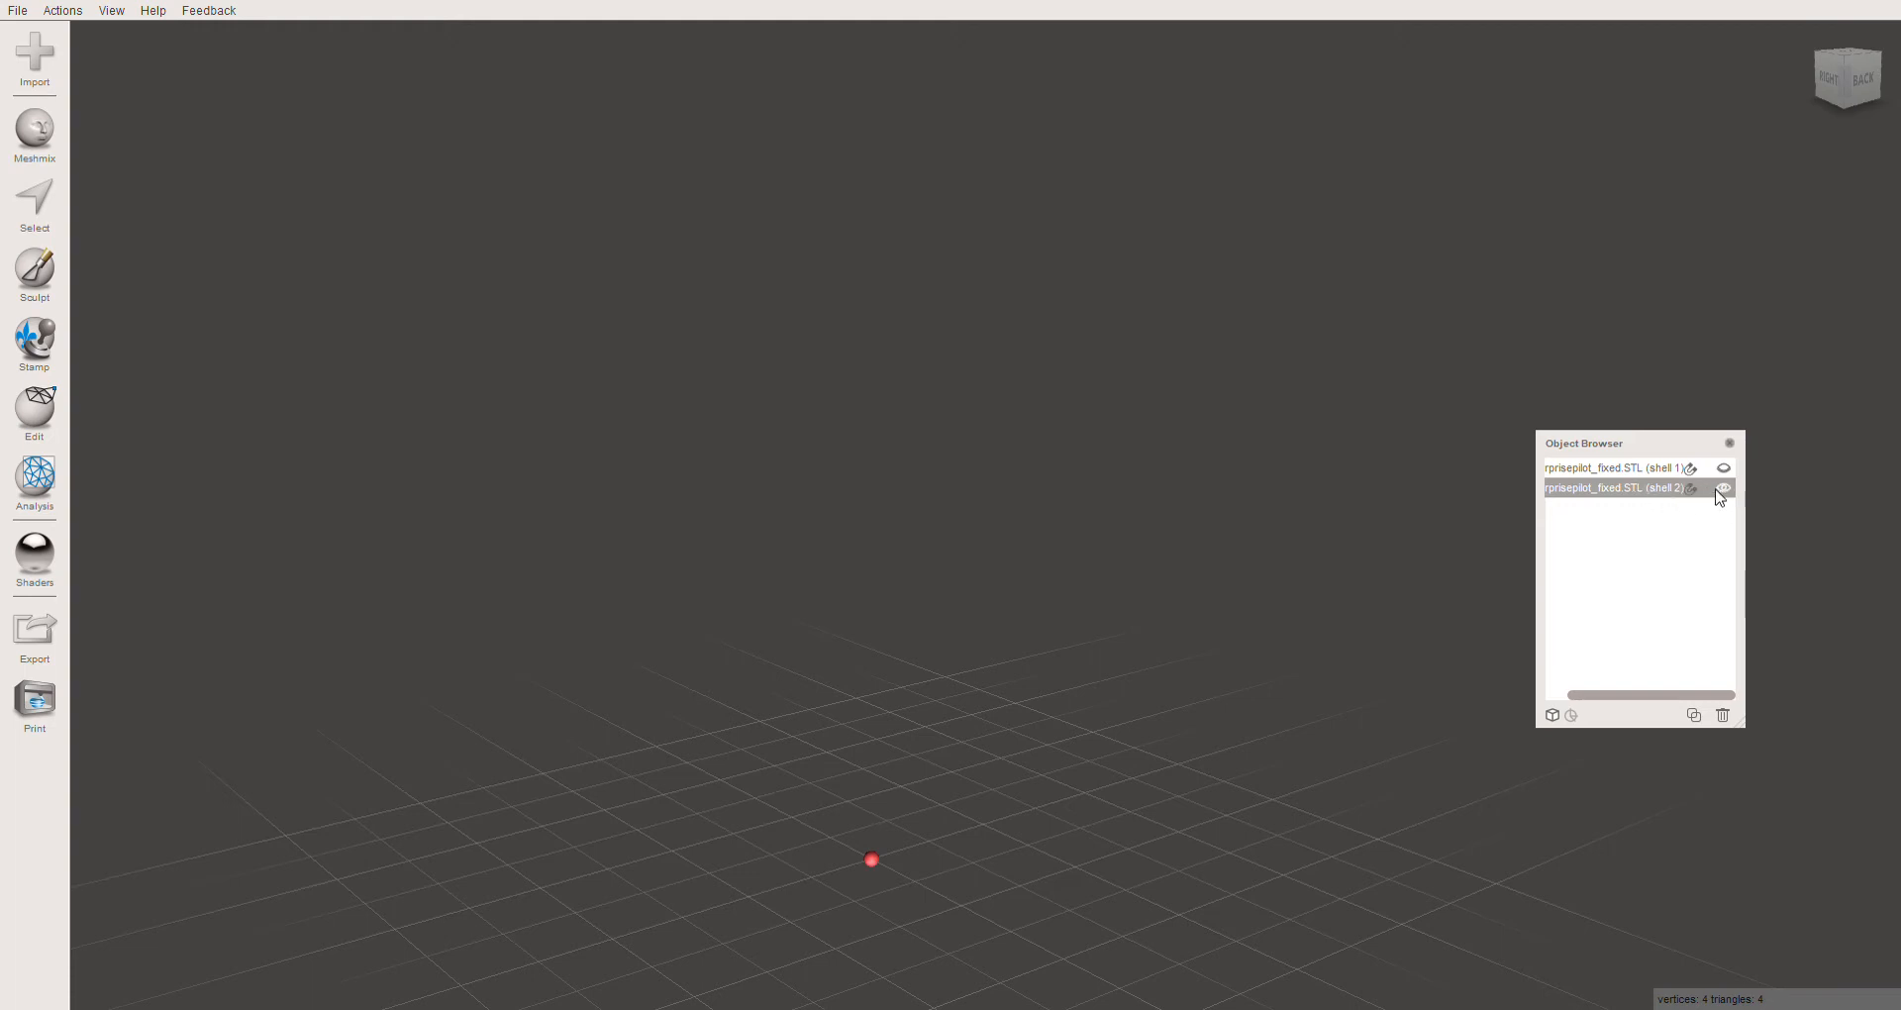
# Delete the stray shell 2 object and make shell 1 visible again
pyautogui.click(1723, 716)
pyautogui.click(1656, 469)
pyautogui.click(1724, 468)
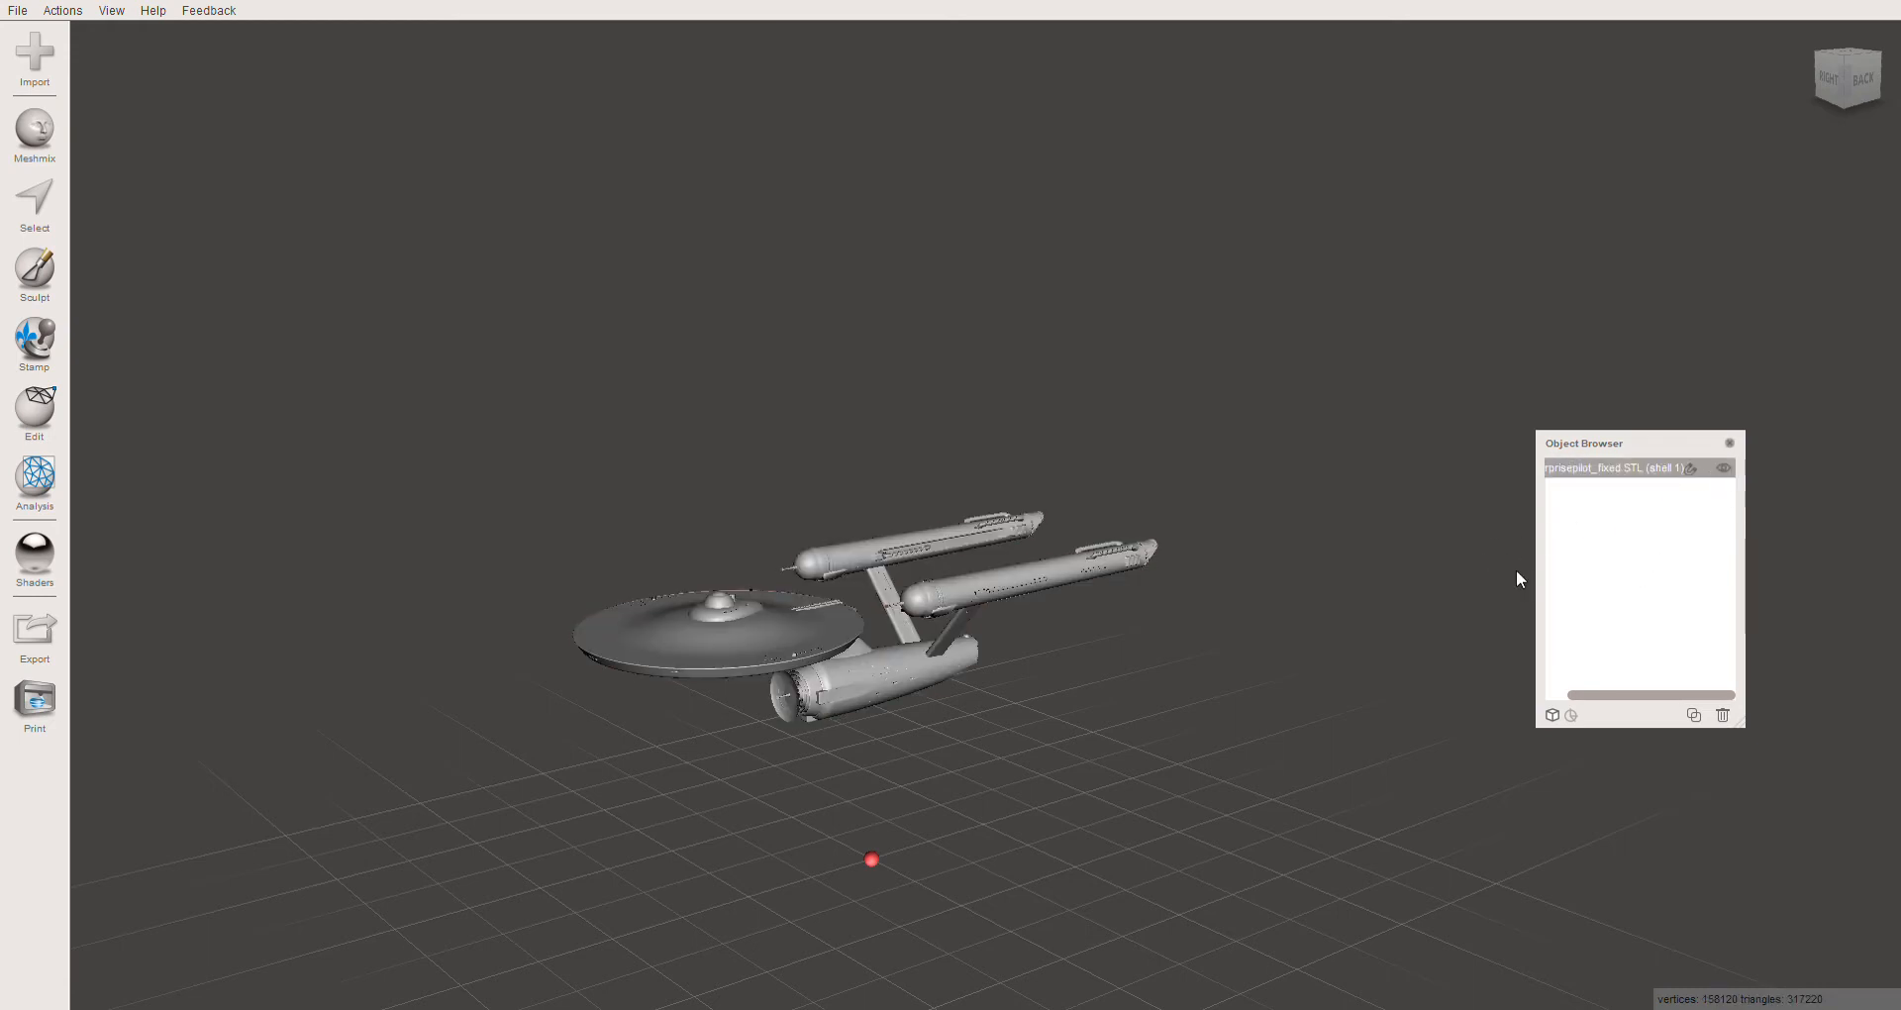
# Rename the remaining shell 1 object as TOSPilotE
pyautogui.moveTo(901, 685); pyautogui.dragTo(946, 708, button='right')
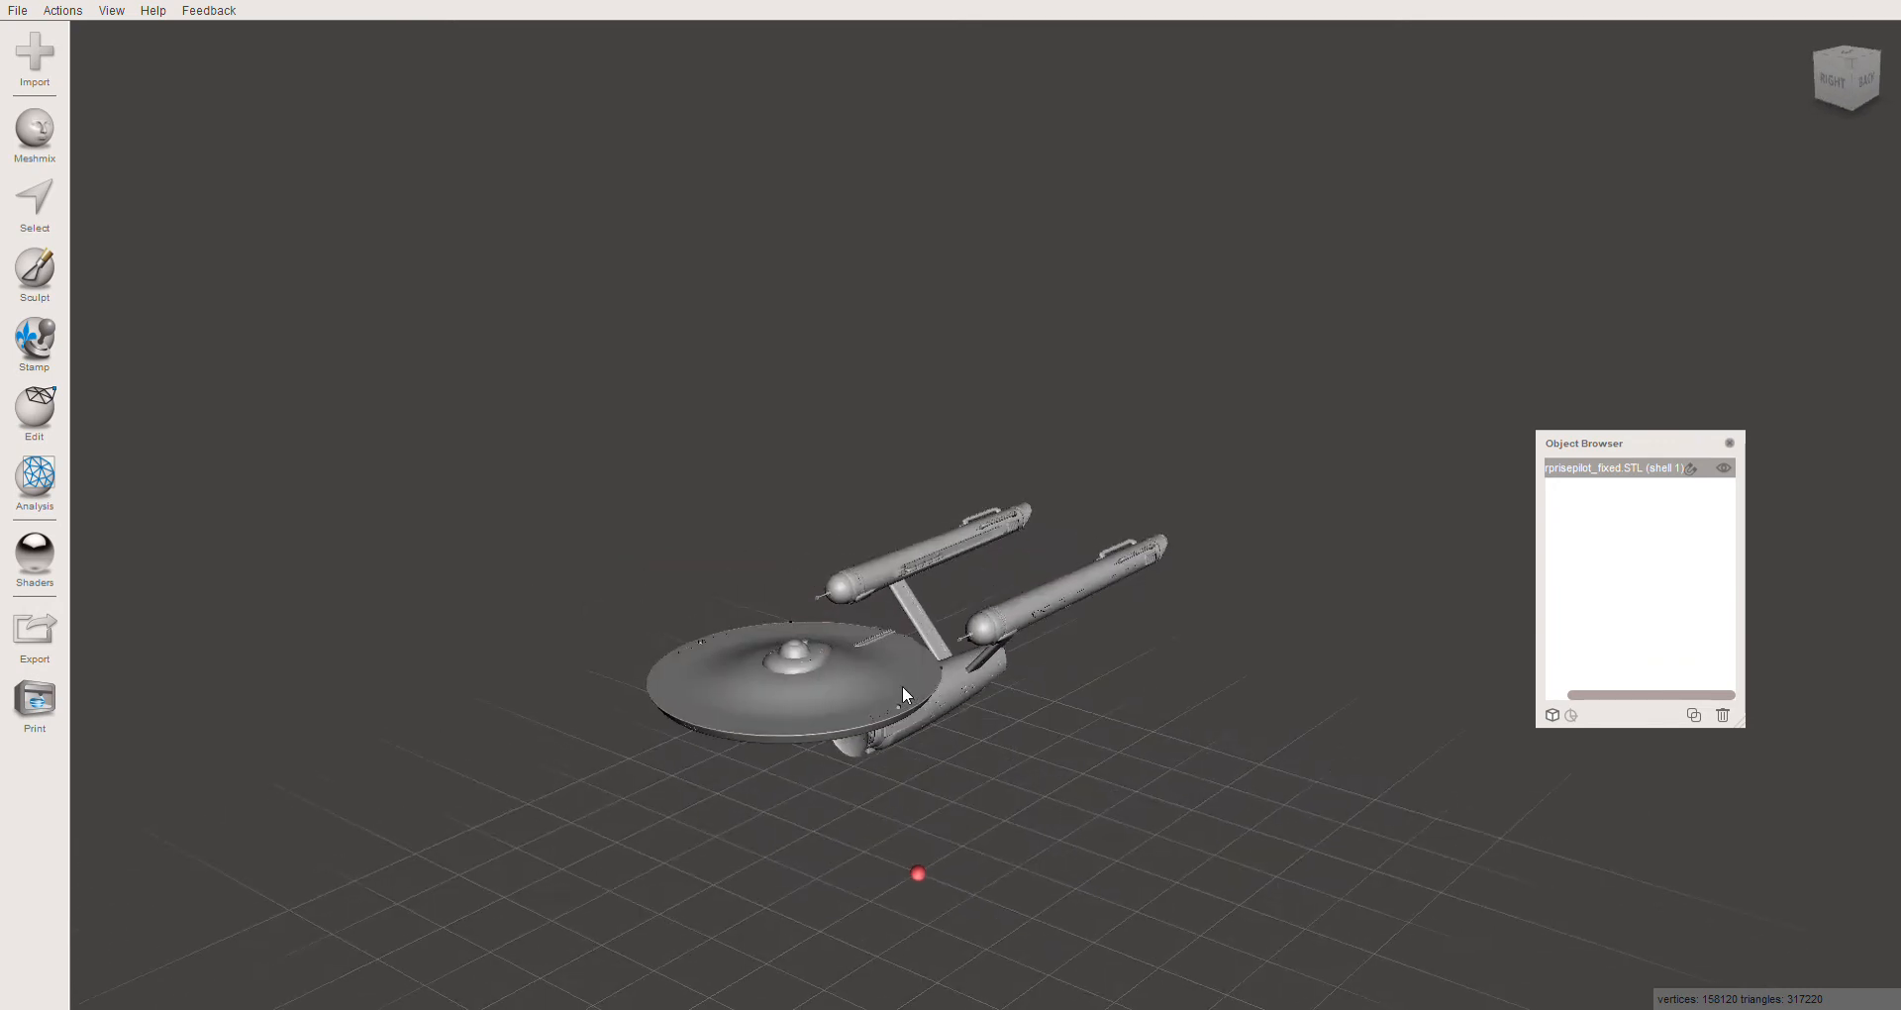
pyautogui.doubleClick(1625, 477)
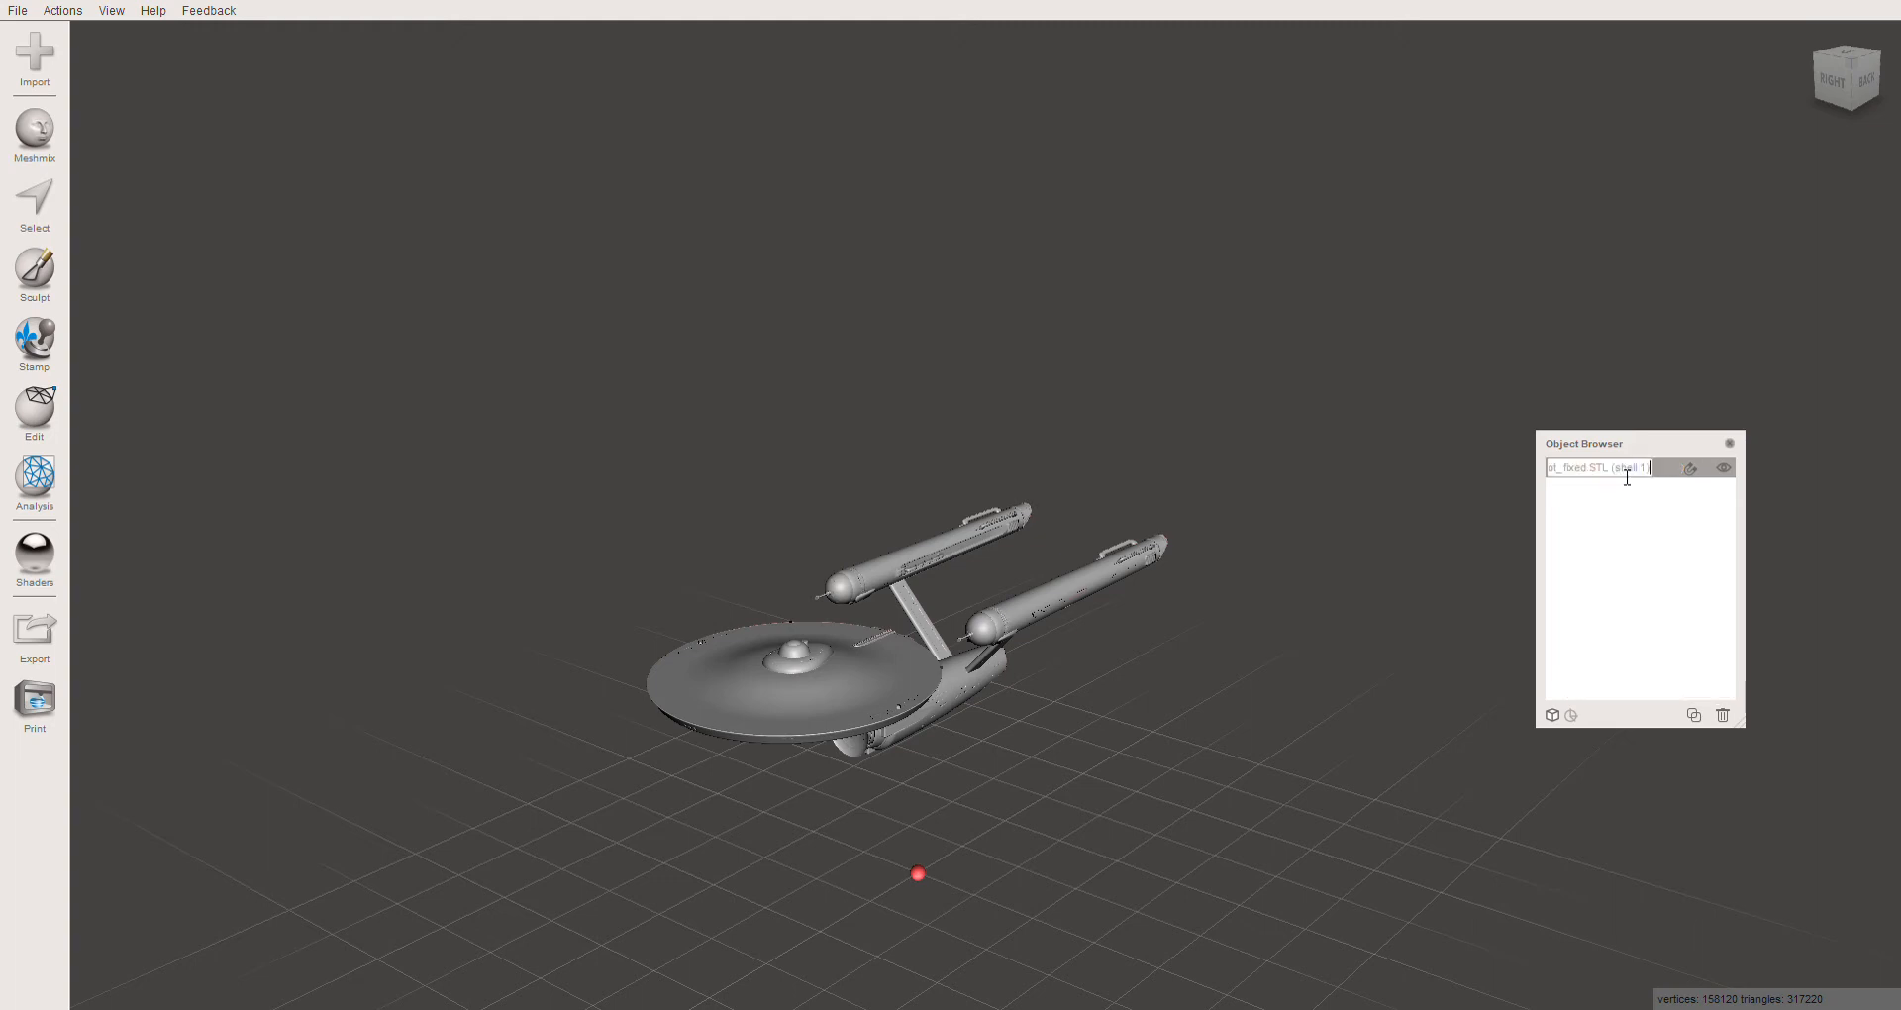
pyautogui.press('BackSpace')
pyautogui.press('BackSpace')
pyautogui.press('BackSpace')
pyautogui.press('BackSpace')
pyautogui.press('BackSpace')
pyautogui.press('BackSpace')
pyautogui.press('BackSpace')
pyautogui.press('BackSpace')
pyautogui.press('BackSpace')
pyautogui.press('BackSpace')
pyautogui.press('BackSpace')
pyautogui.press('BackSpace')
pyautogui.press('BackSpace')
pyautogui.press('BackSpace')
pyautogui.press('BackSpace')
pyautogui.press('BackSpace')
pyautogui.press('BackSpace')
pyautogui.press('BackSpace')
pyautogui.press('BackSpace')
pyautogui.press('BackSpace')
pyautogui.write('TOSPilot')
pyautogui.click(831, 658)
# Start a Plane Cut on the starship with cut type Slice (Keep Both) and fill type Remeshed Fill
pyautogui.moveTo(796, 727); pyautogui.dragTo(799, 677, button='right')
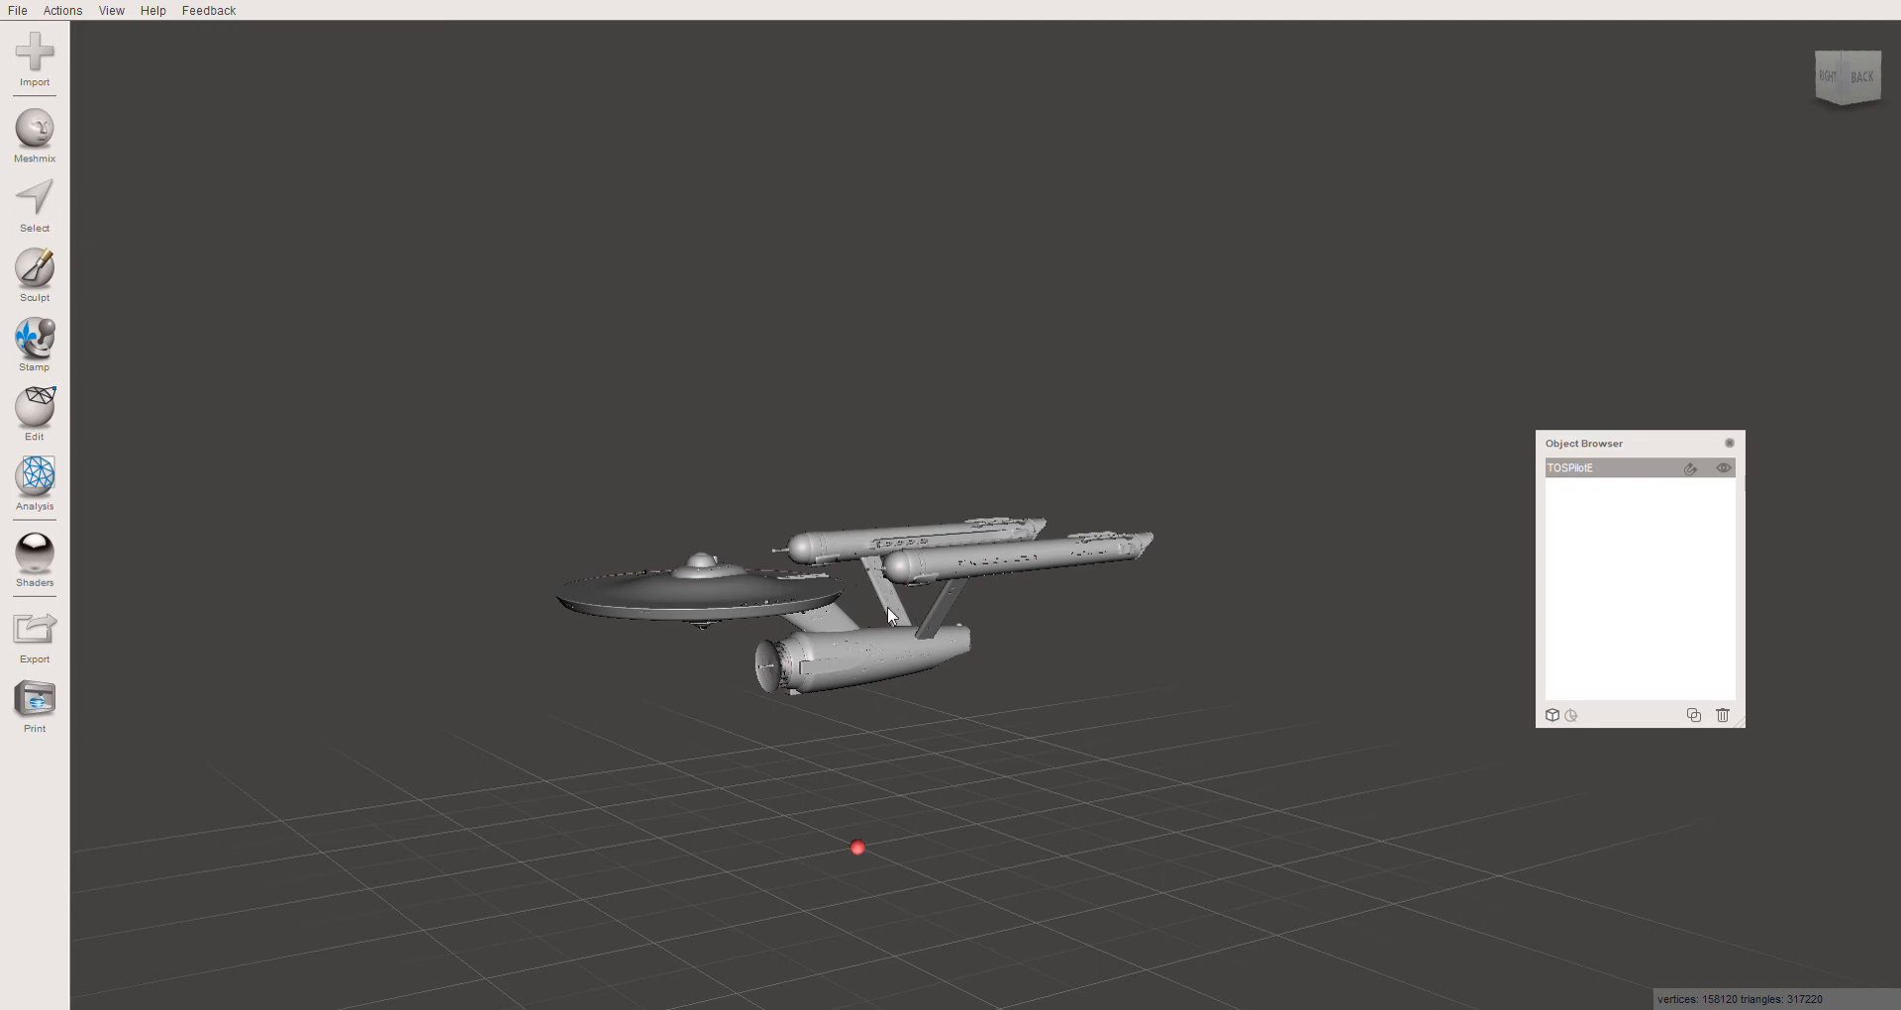
pyautogui.moveTo(887, 606); pyautogui.dragTo(824, 661, button='right')
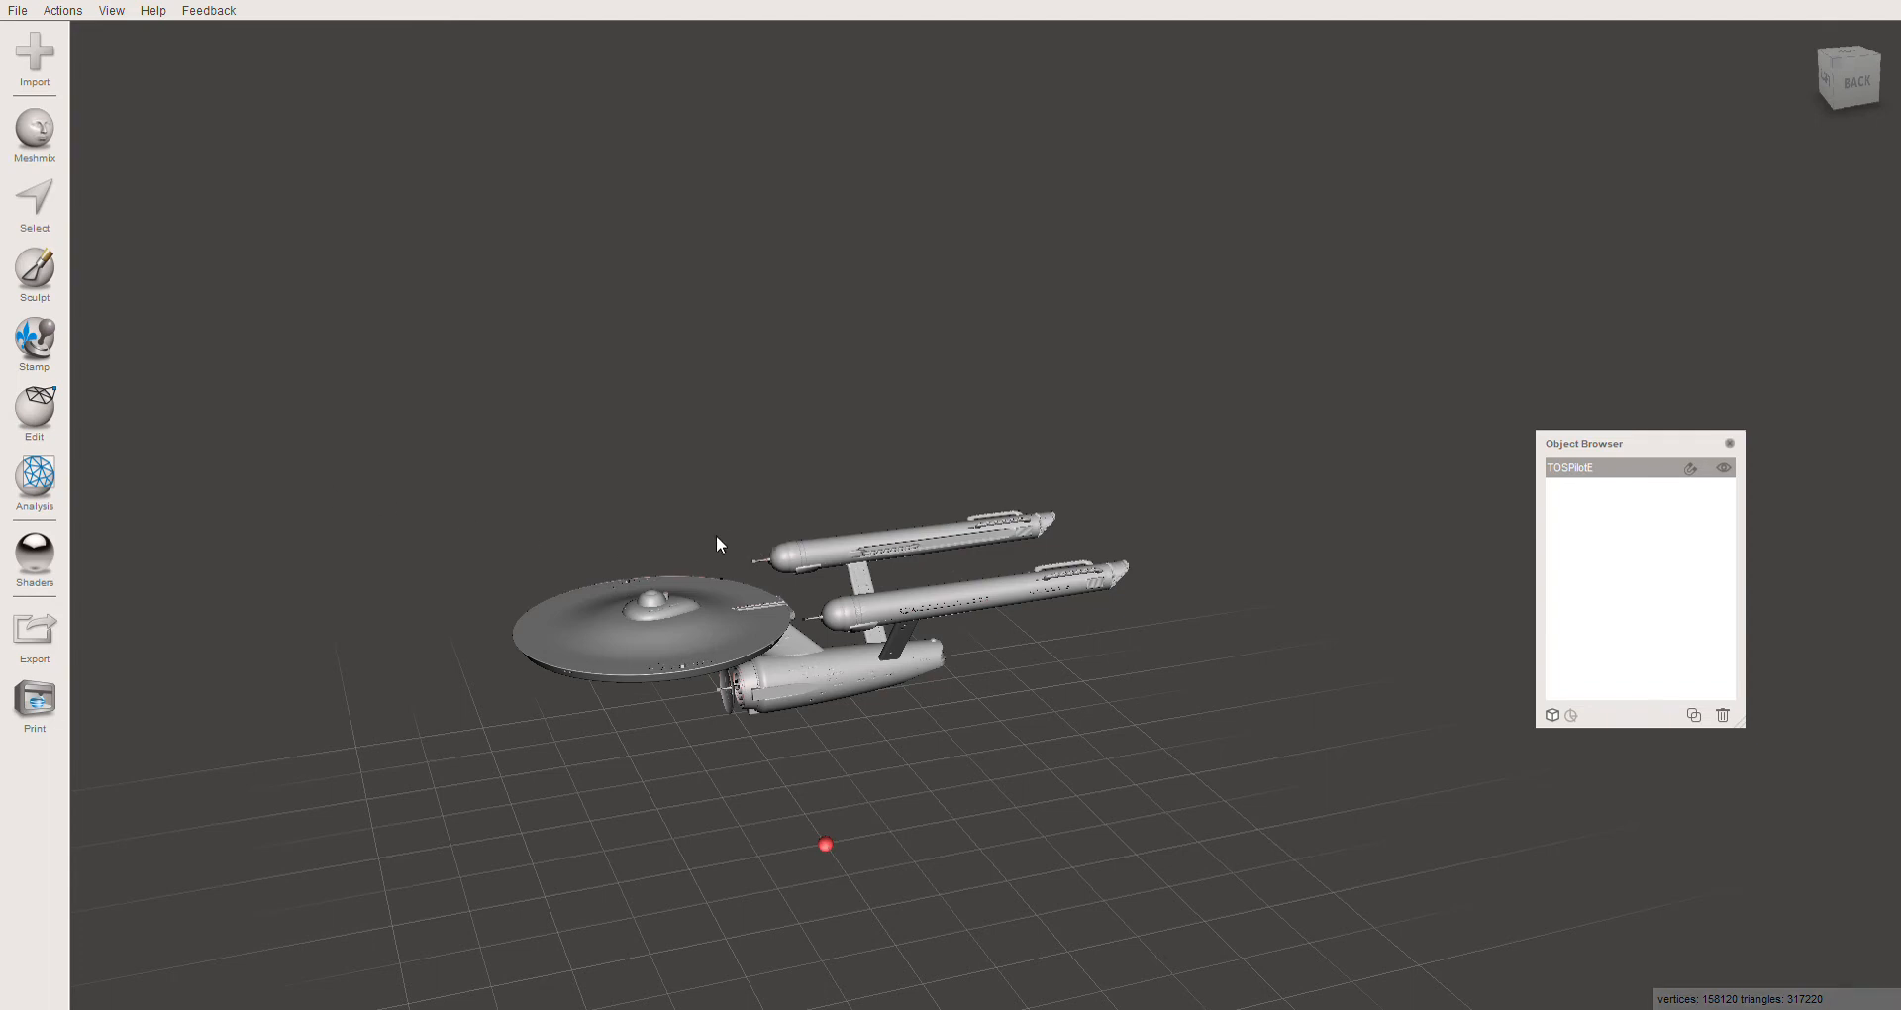
pyautogui.moveTo(640, 505); pyautogui.dragTo(840, 626, button='right')
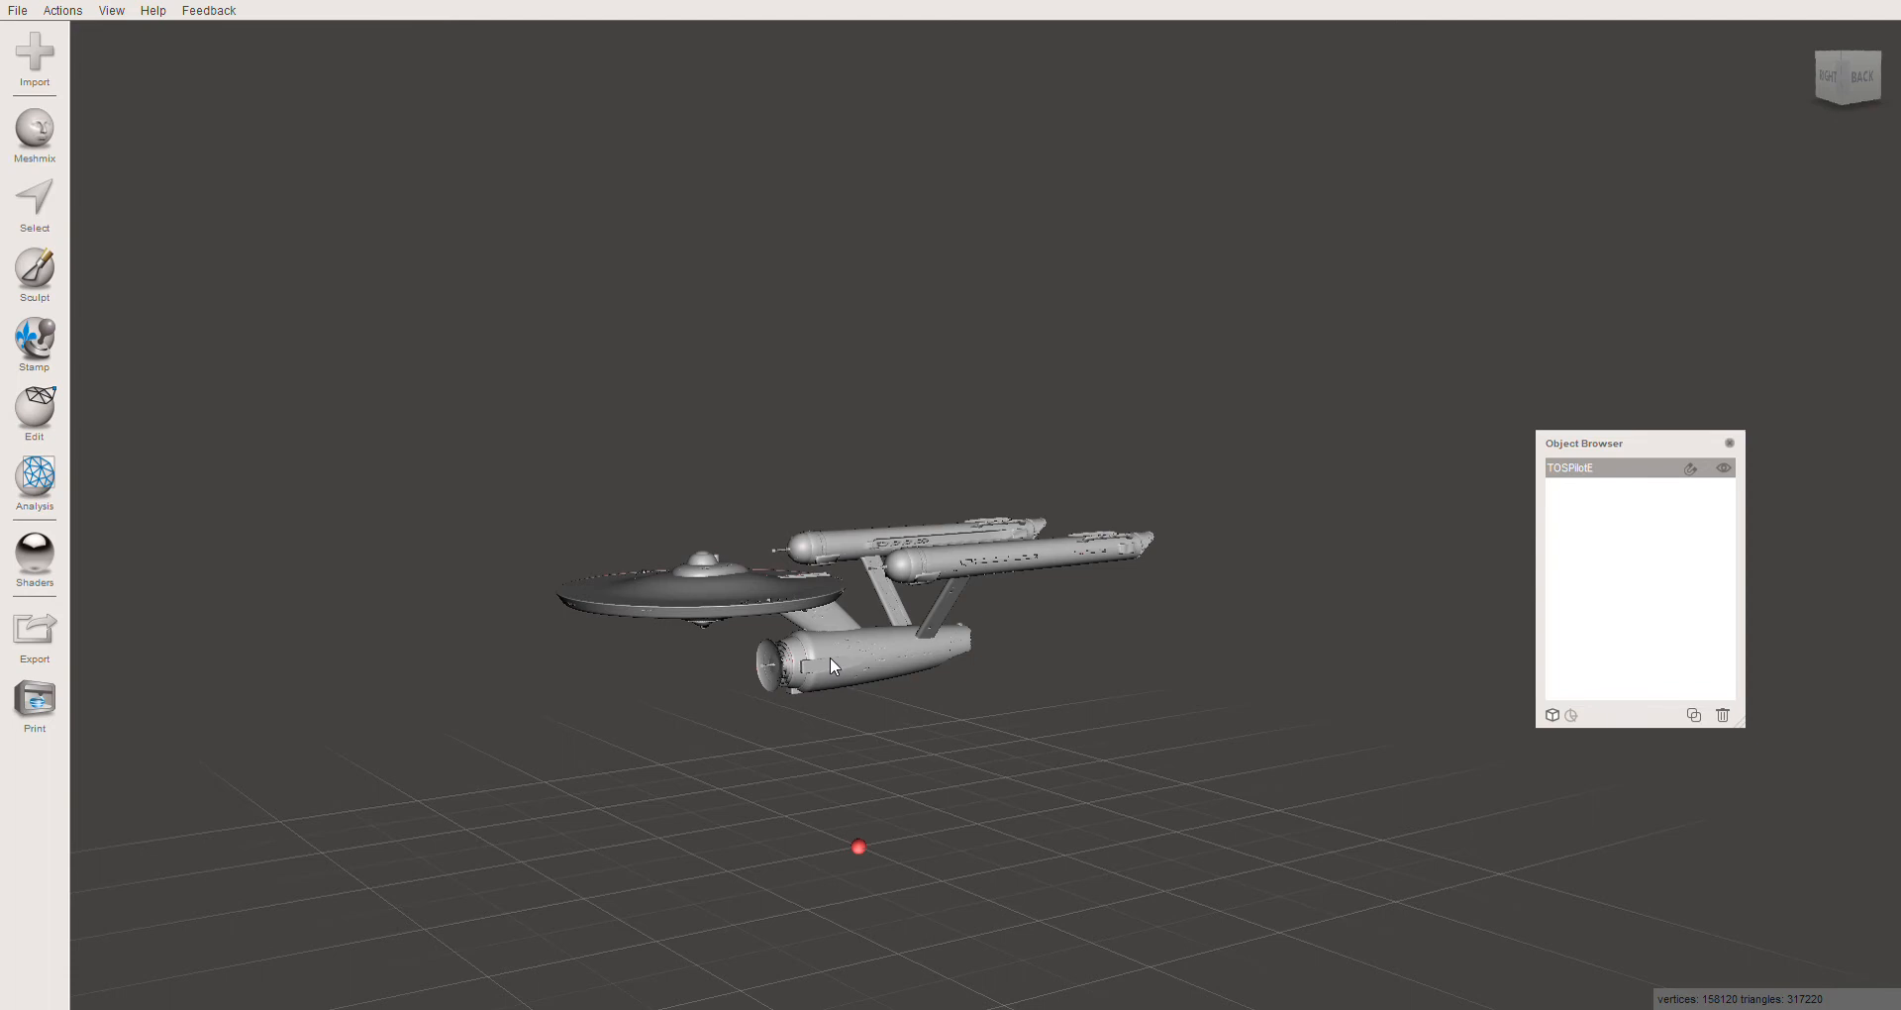
pyautogui.moveTo(830, 656); pyautogui.dragTo(767, 649, button='right')
pyautogui.moveTo(644, 639); pyautogui.dragTo(724, 638, button='right')
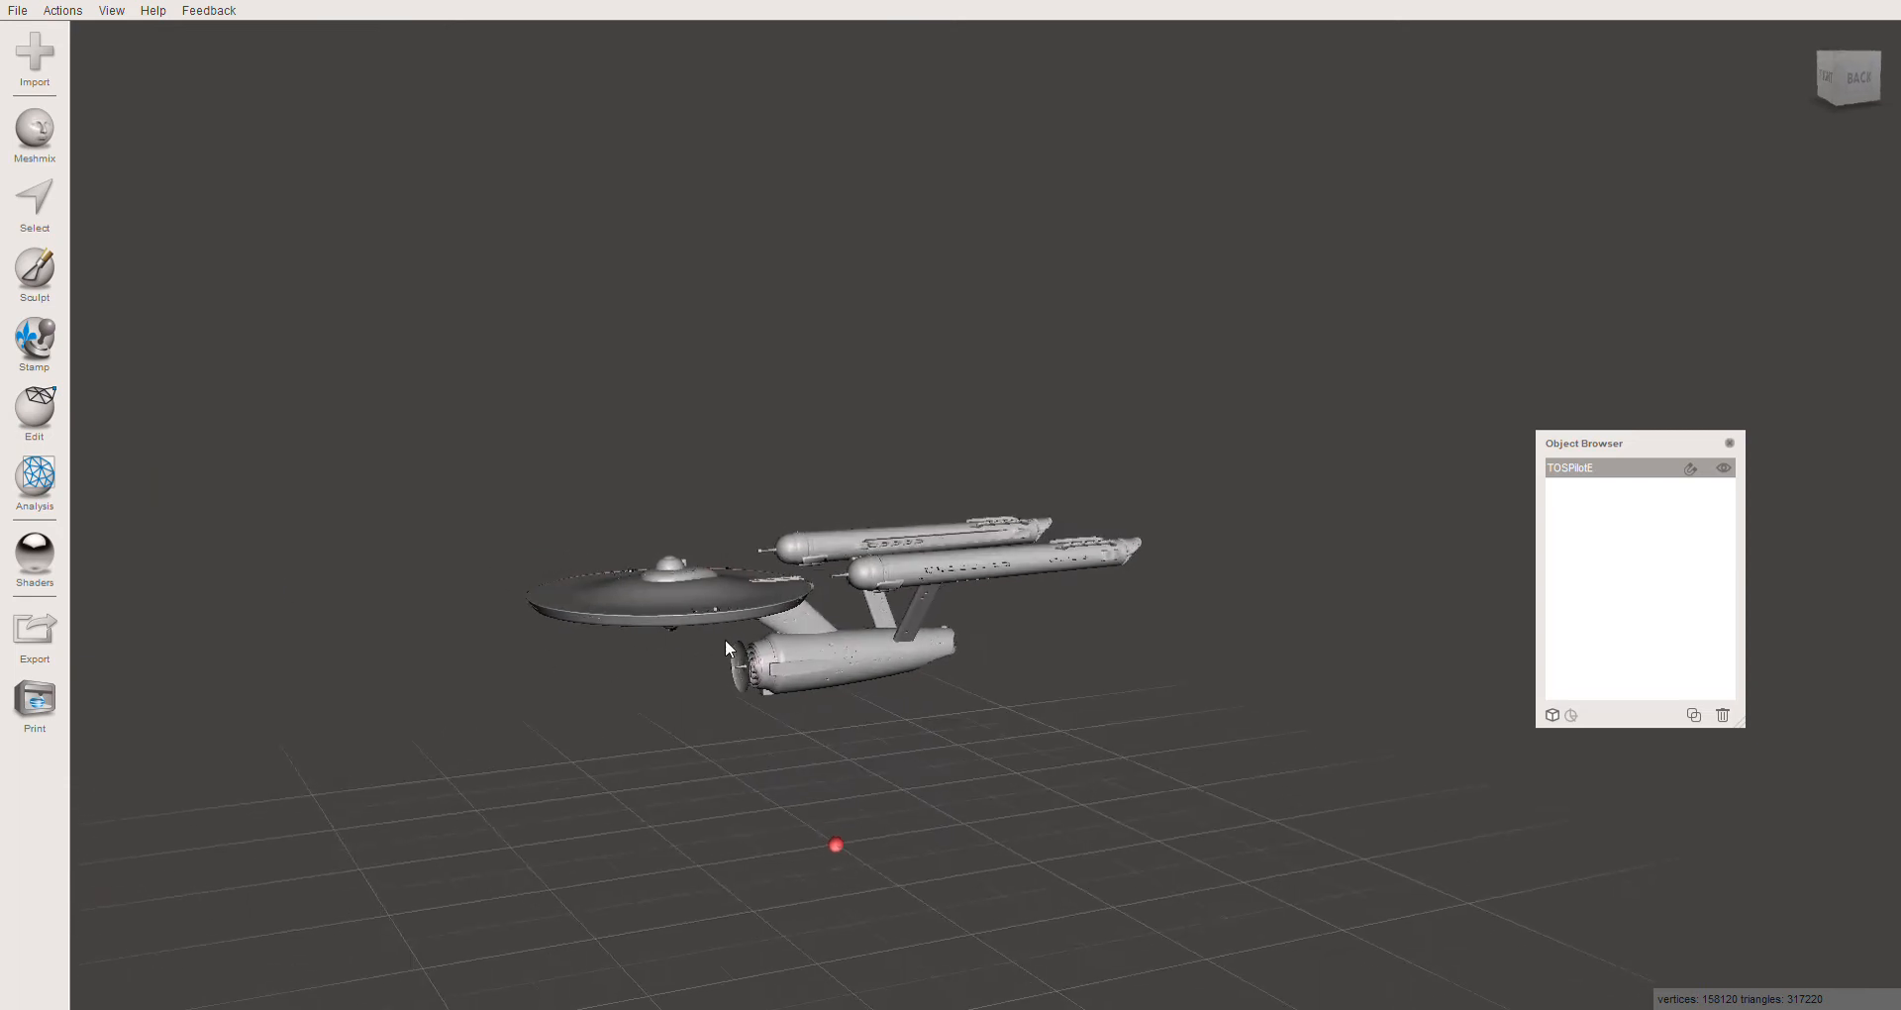
pyautogui.click(37, 417)
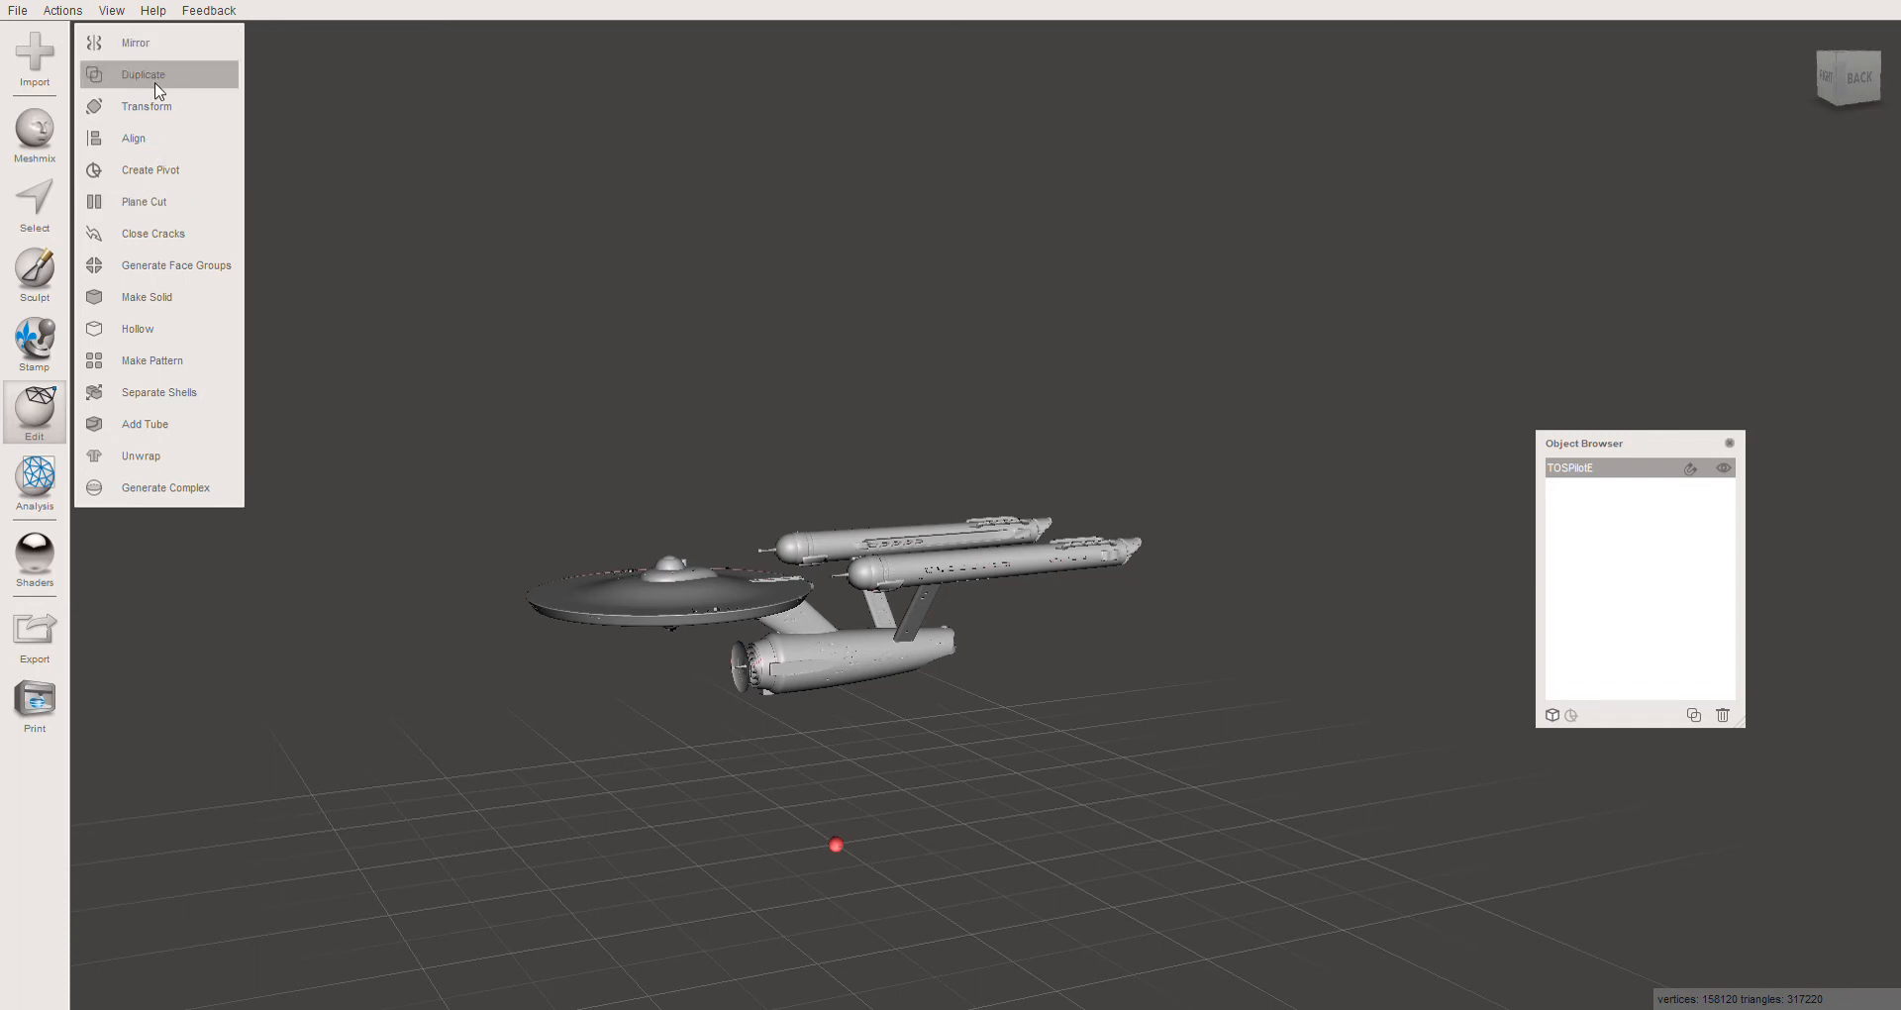
pyautogui.click(146, 203)
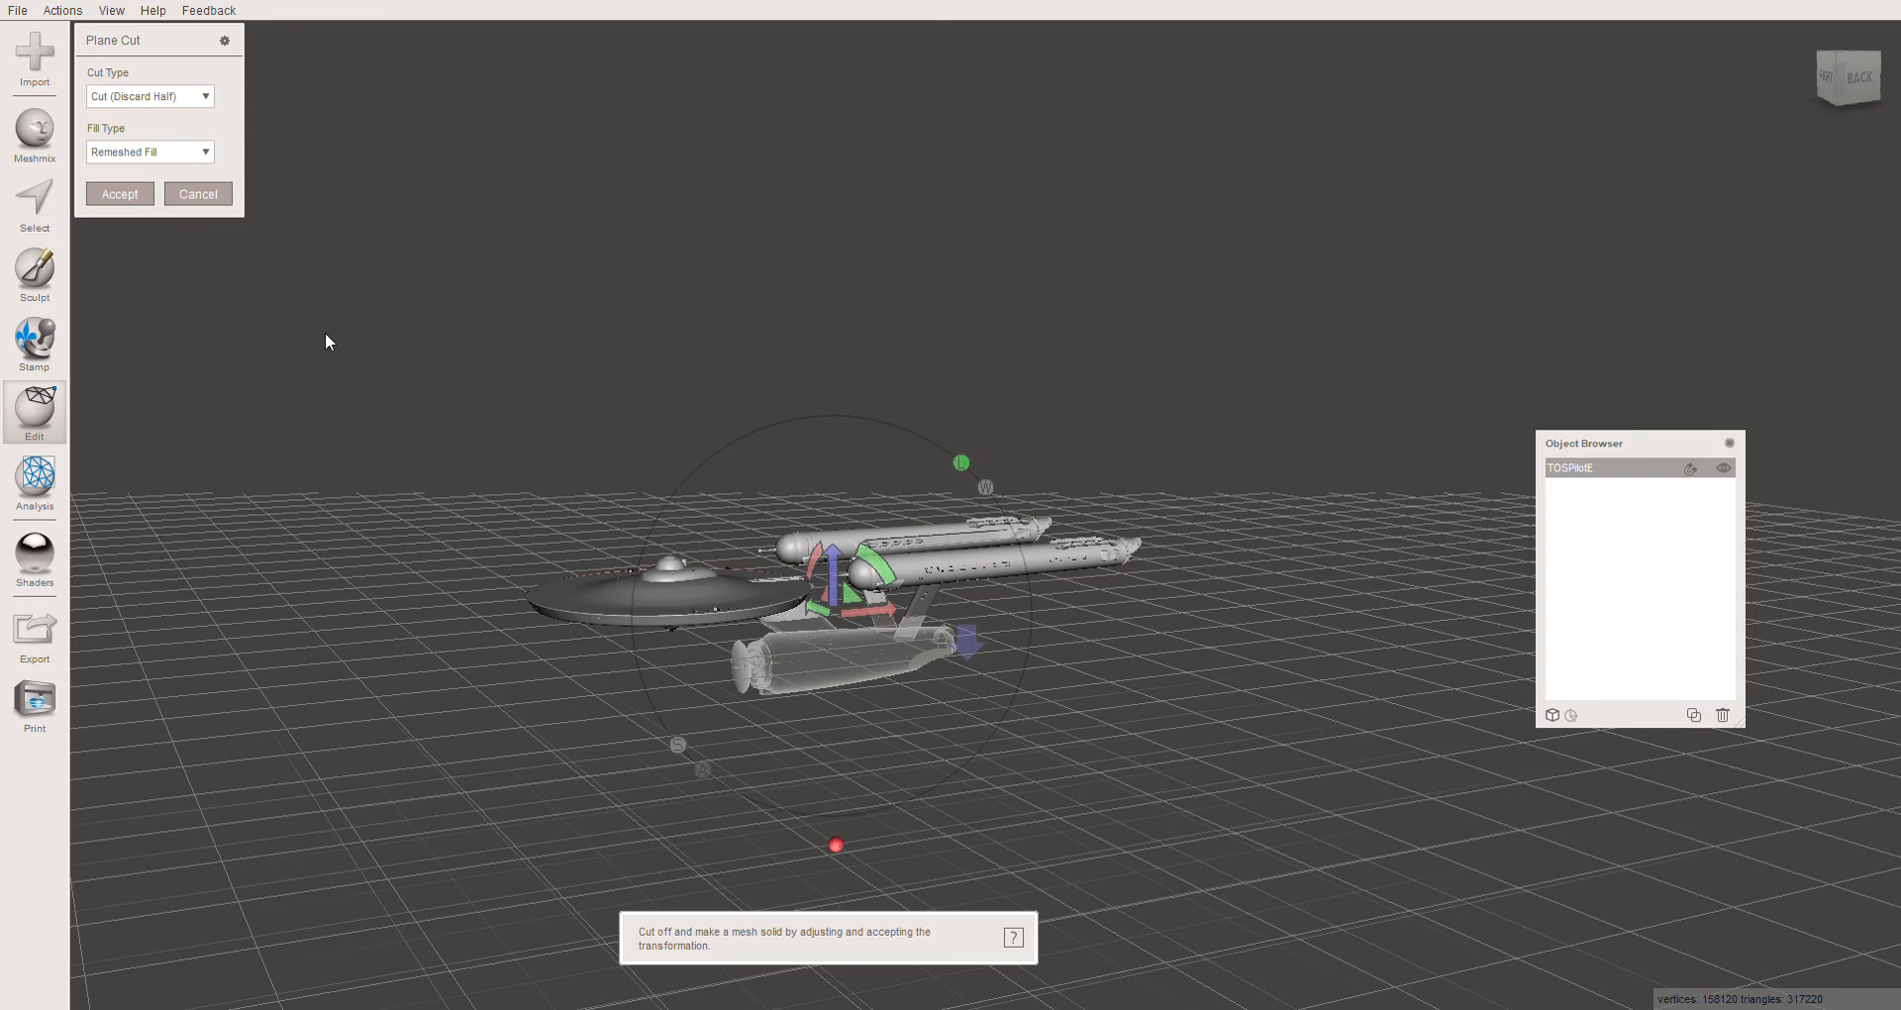
pyautogui.click(134, 99)
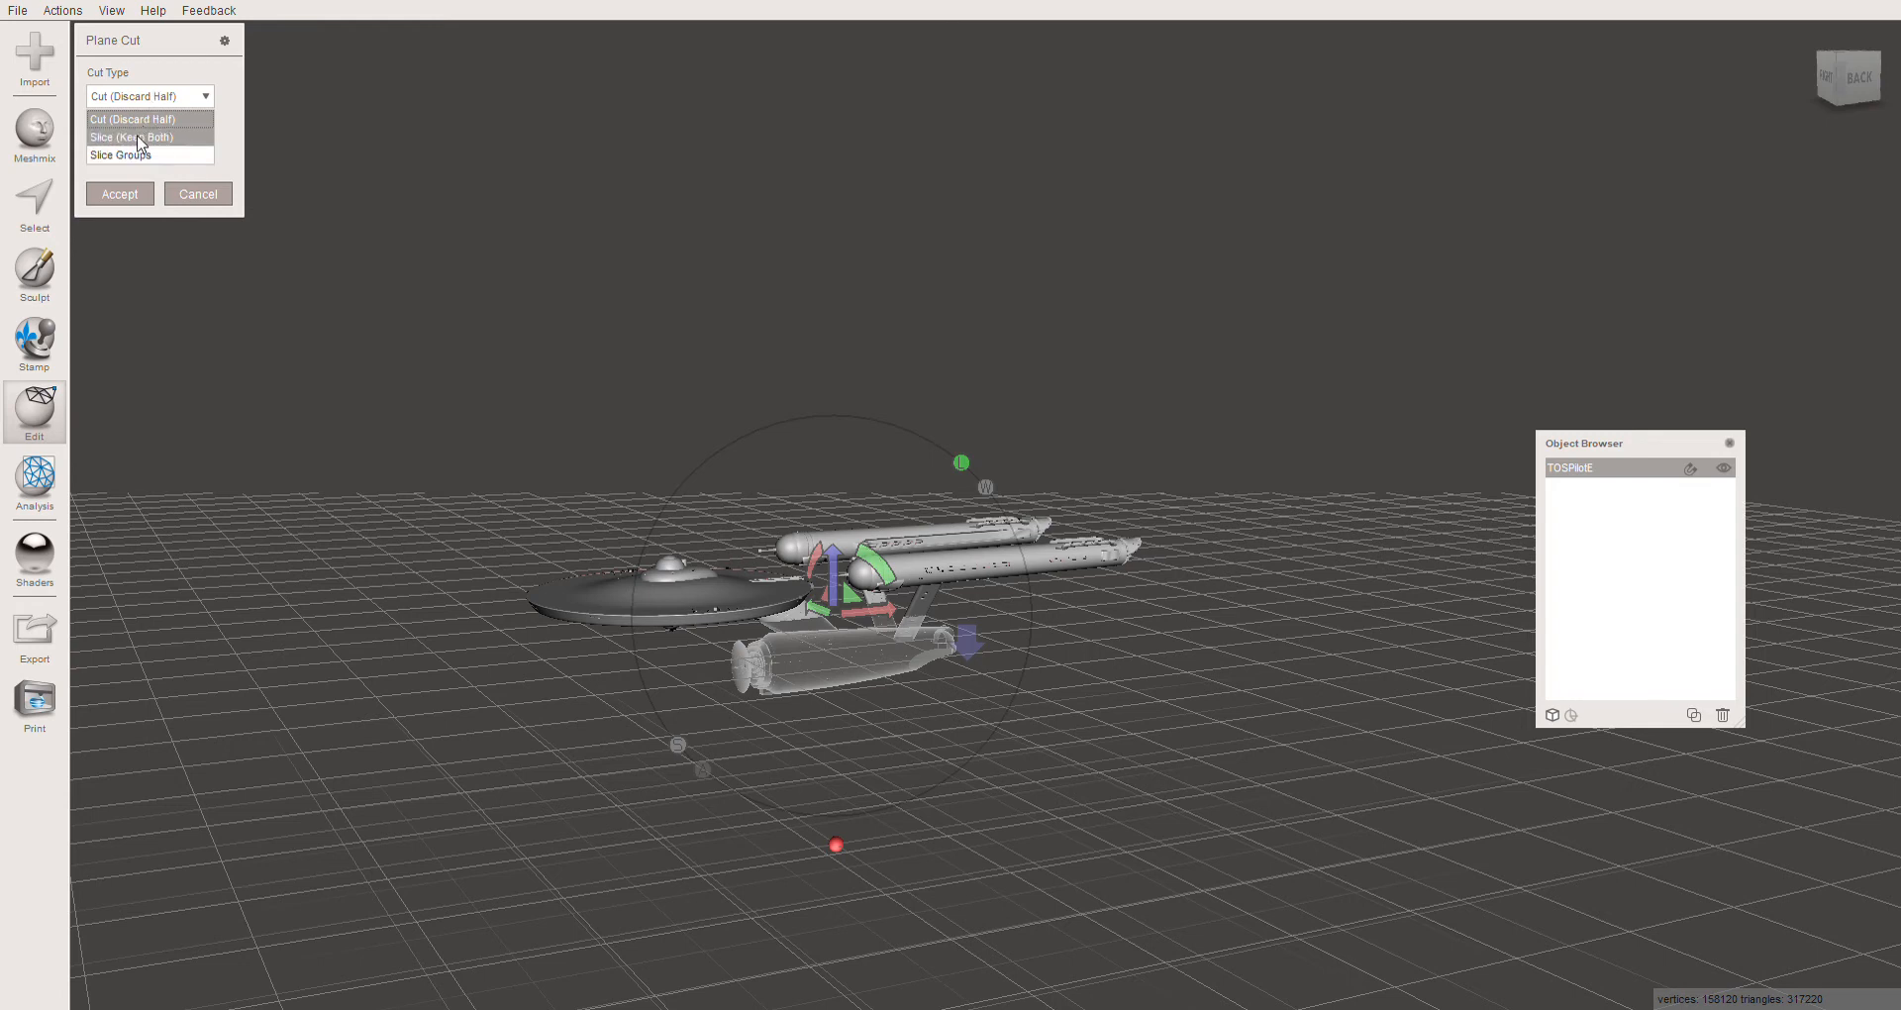
pyautogui.click(138, 138)
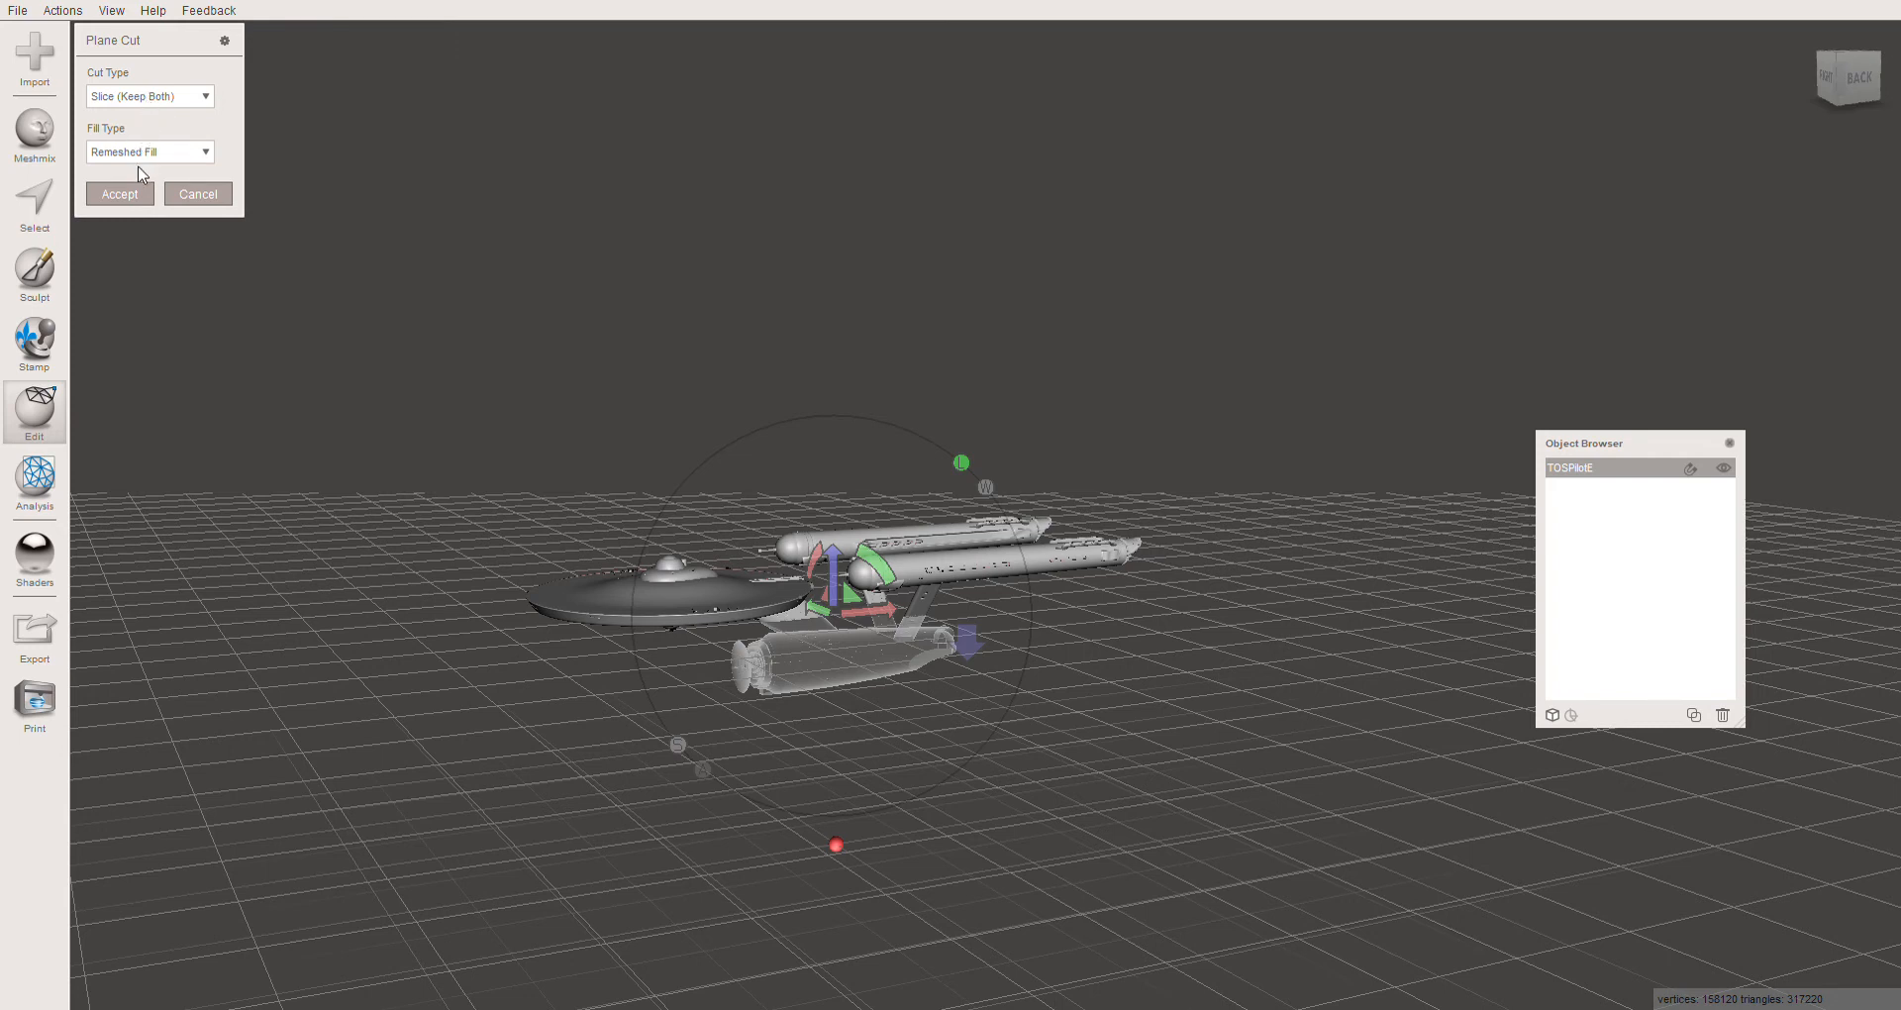
pyautogui.click(130, 154)
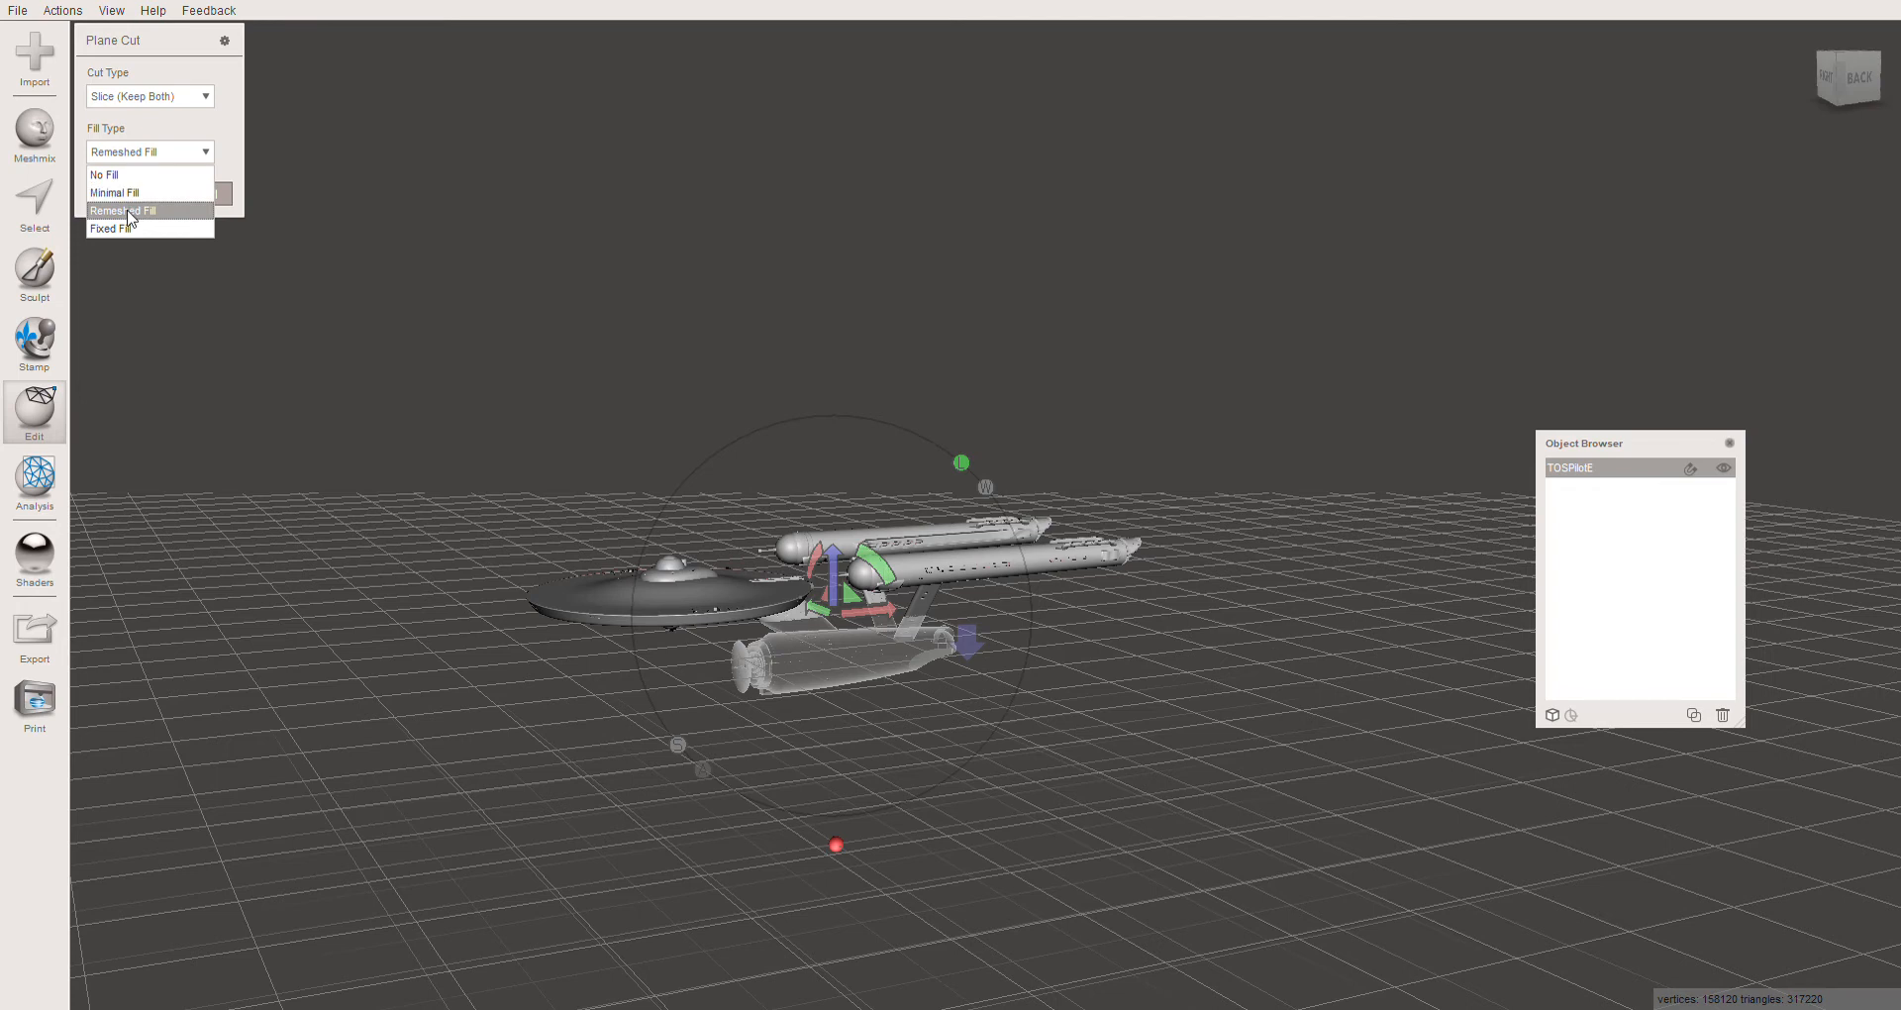
pyautogui.click(291, 260)
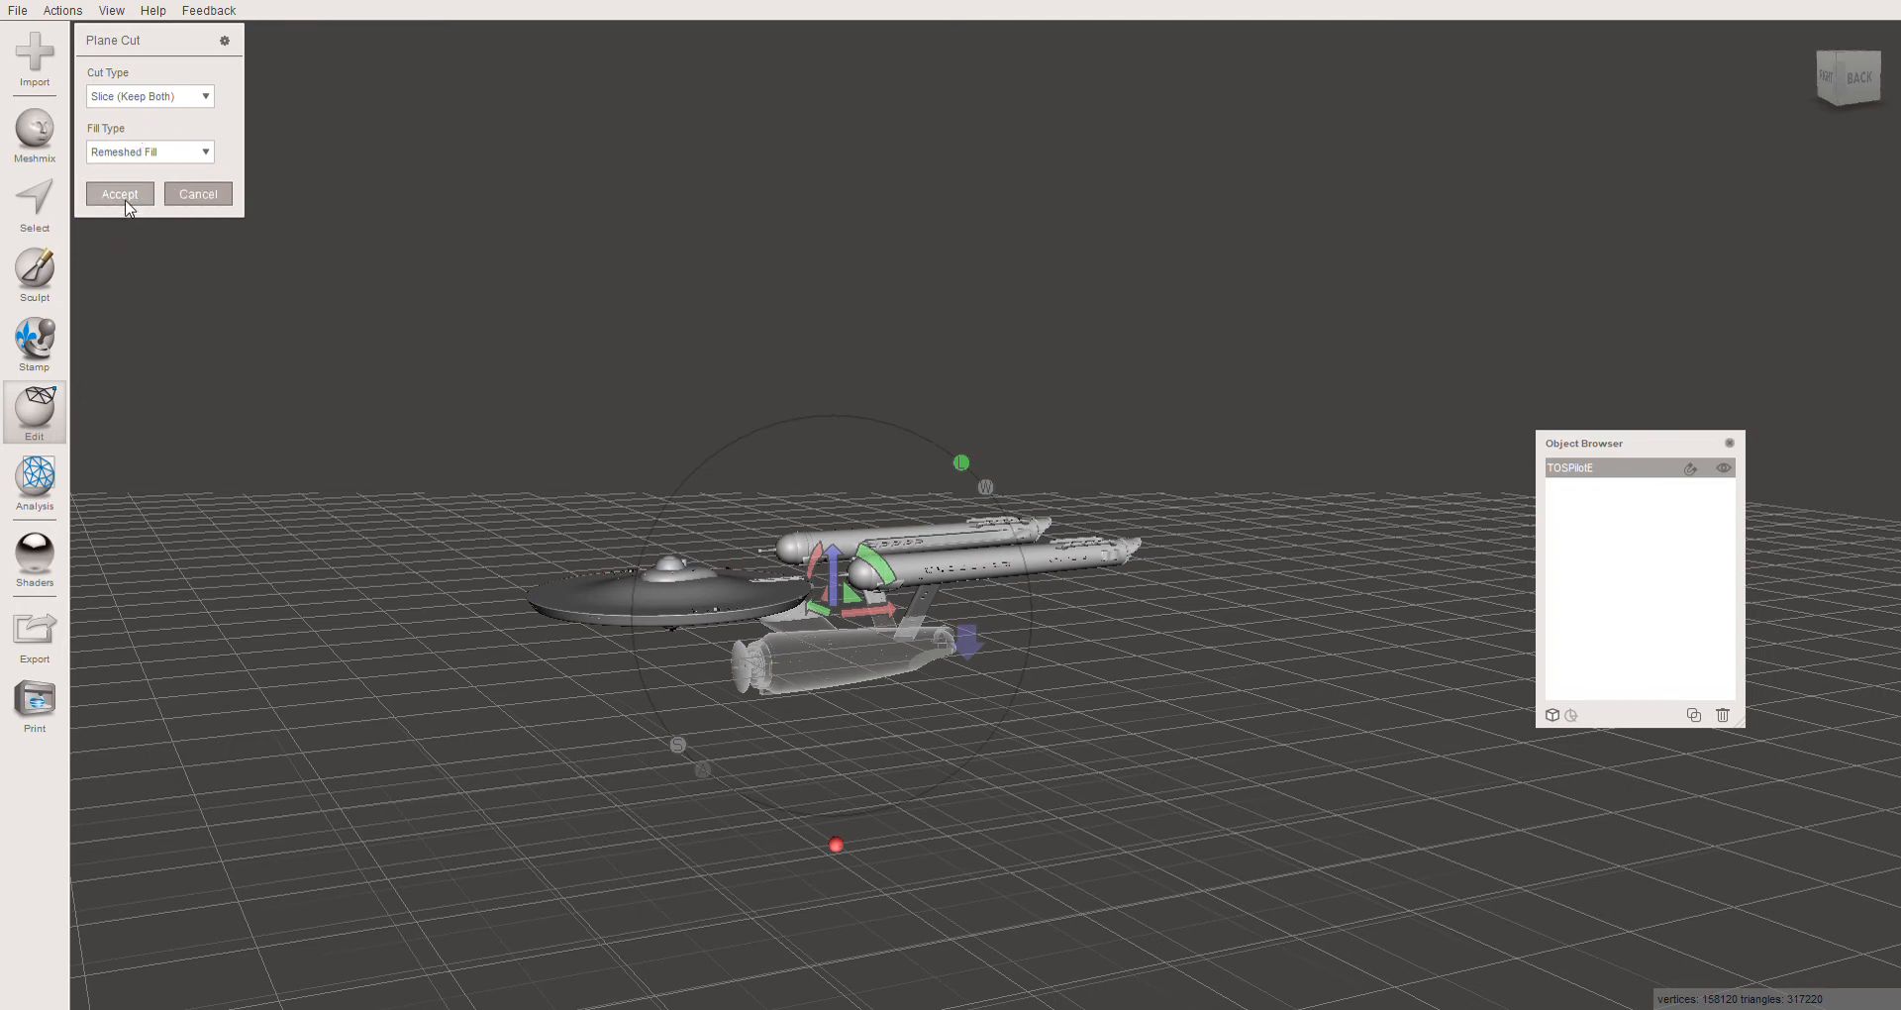
# Lower the cutting plane toward the top of the engineering hull and slide its handle forward to the neck
pyautogui.moveTo(538, 732); pyautogui.dragTo(495, 507, button='right')
pyautogui.scroll(7, 749, 565)
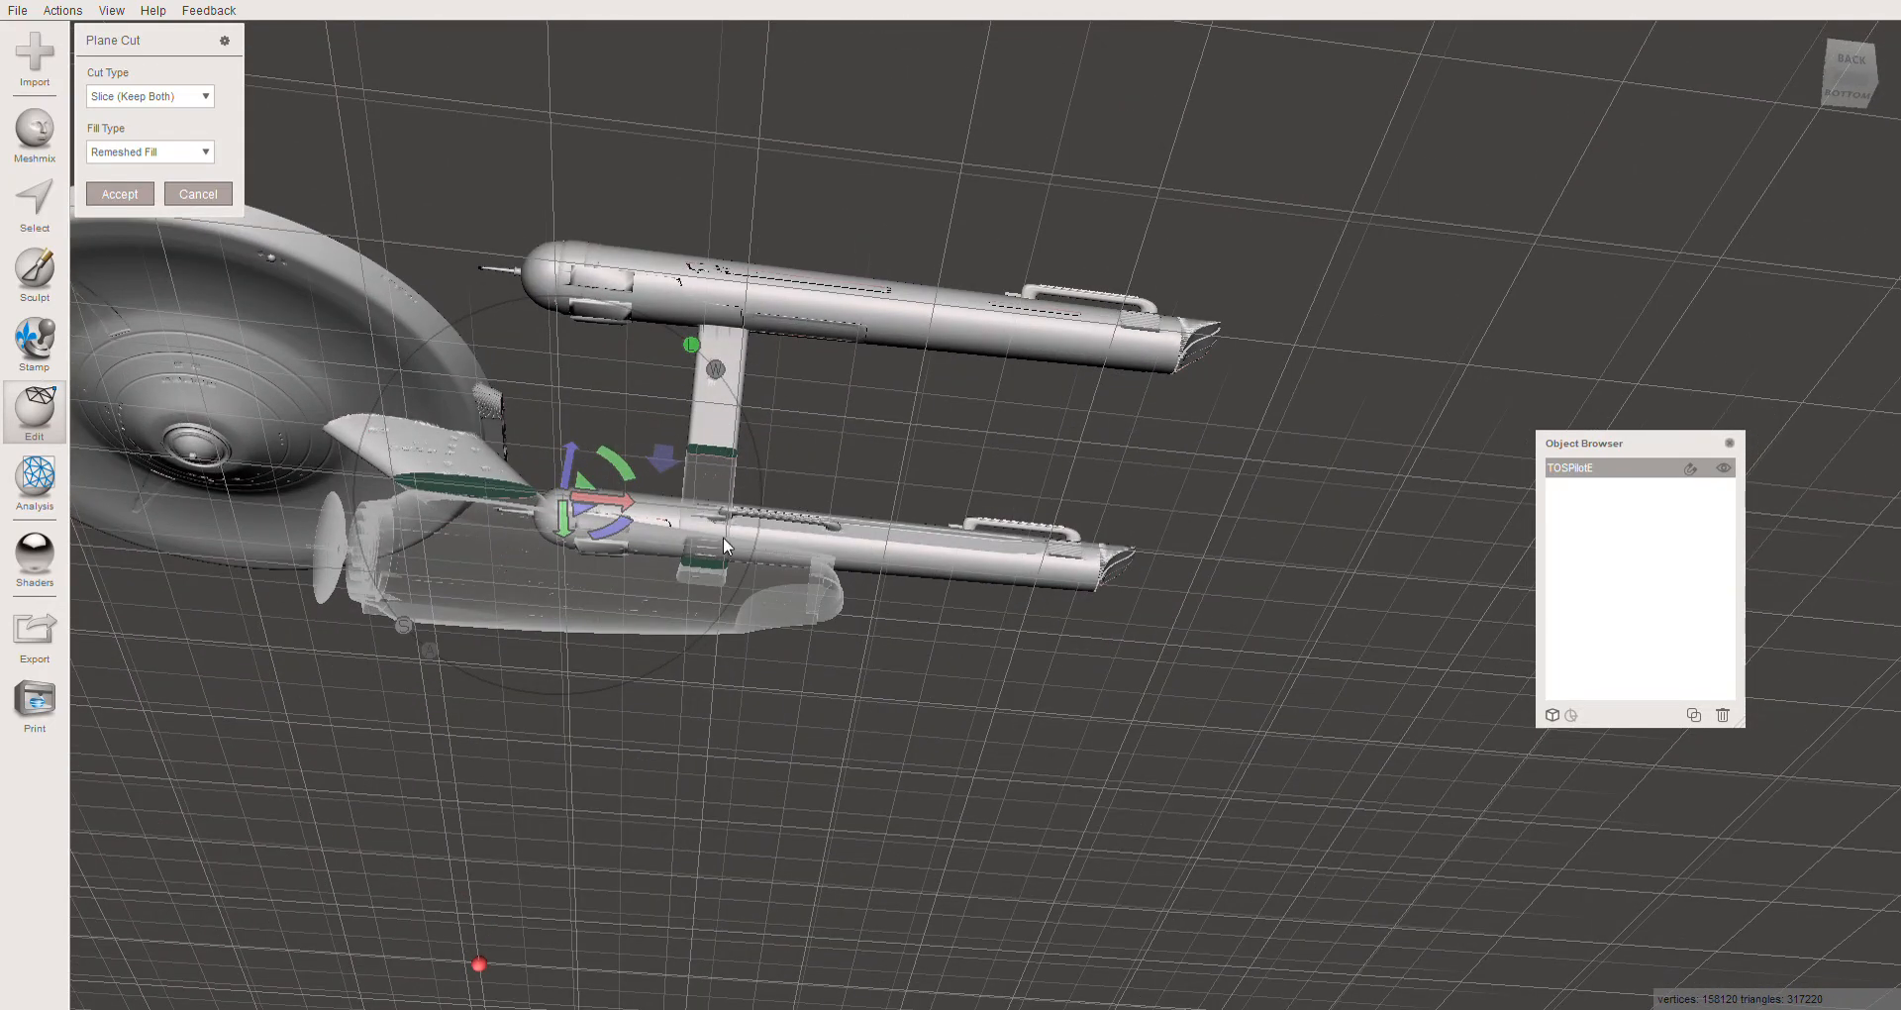
pyautogui.moveTo(457, 527); pyautogui.dragTo(709, 542, button='middle')
pyautogui.moveTo(709, 543); pyautogui.dragTo(760, 639, button='right')
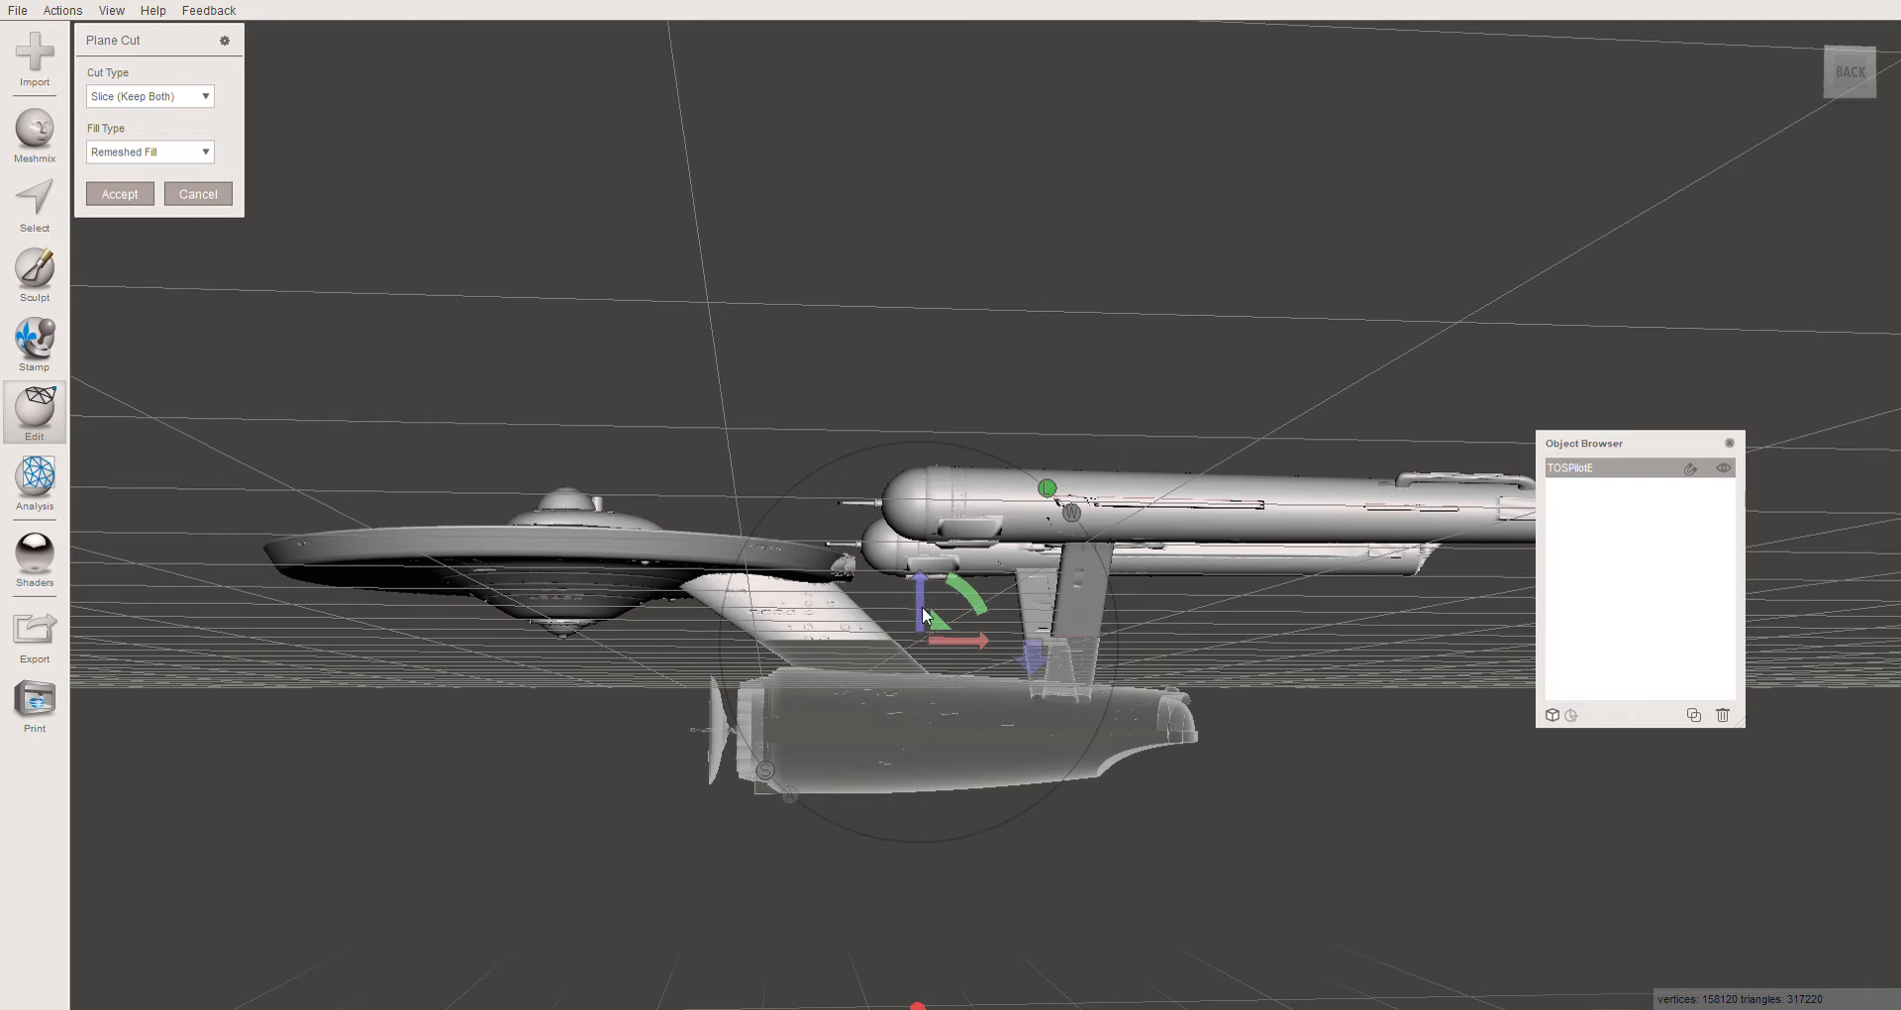
pyautogui.moveTo(918, 605)
pyautogui.mouseDown()
pyautogui.moveTo(918, 540)
pyautogui.moveTo(925, 628)
pyautogui.mouseUp()
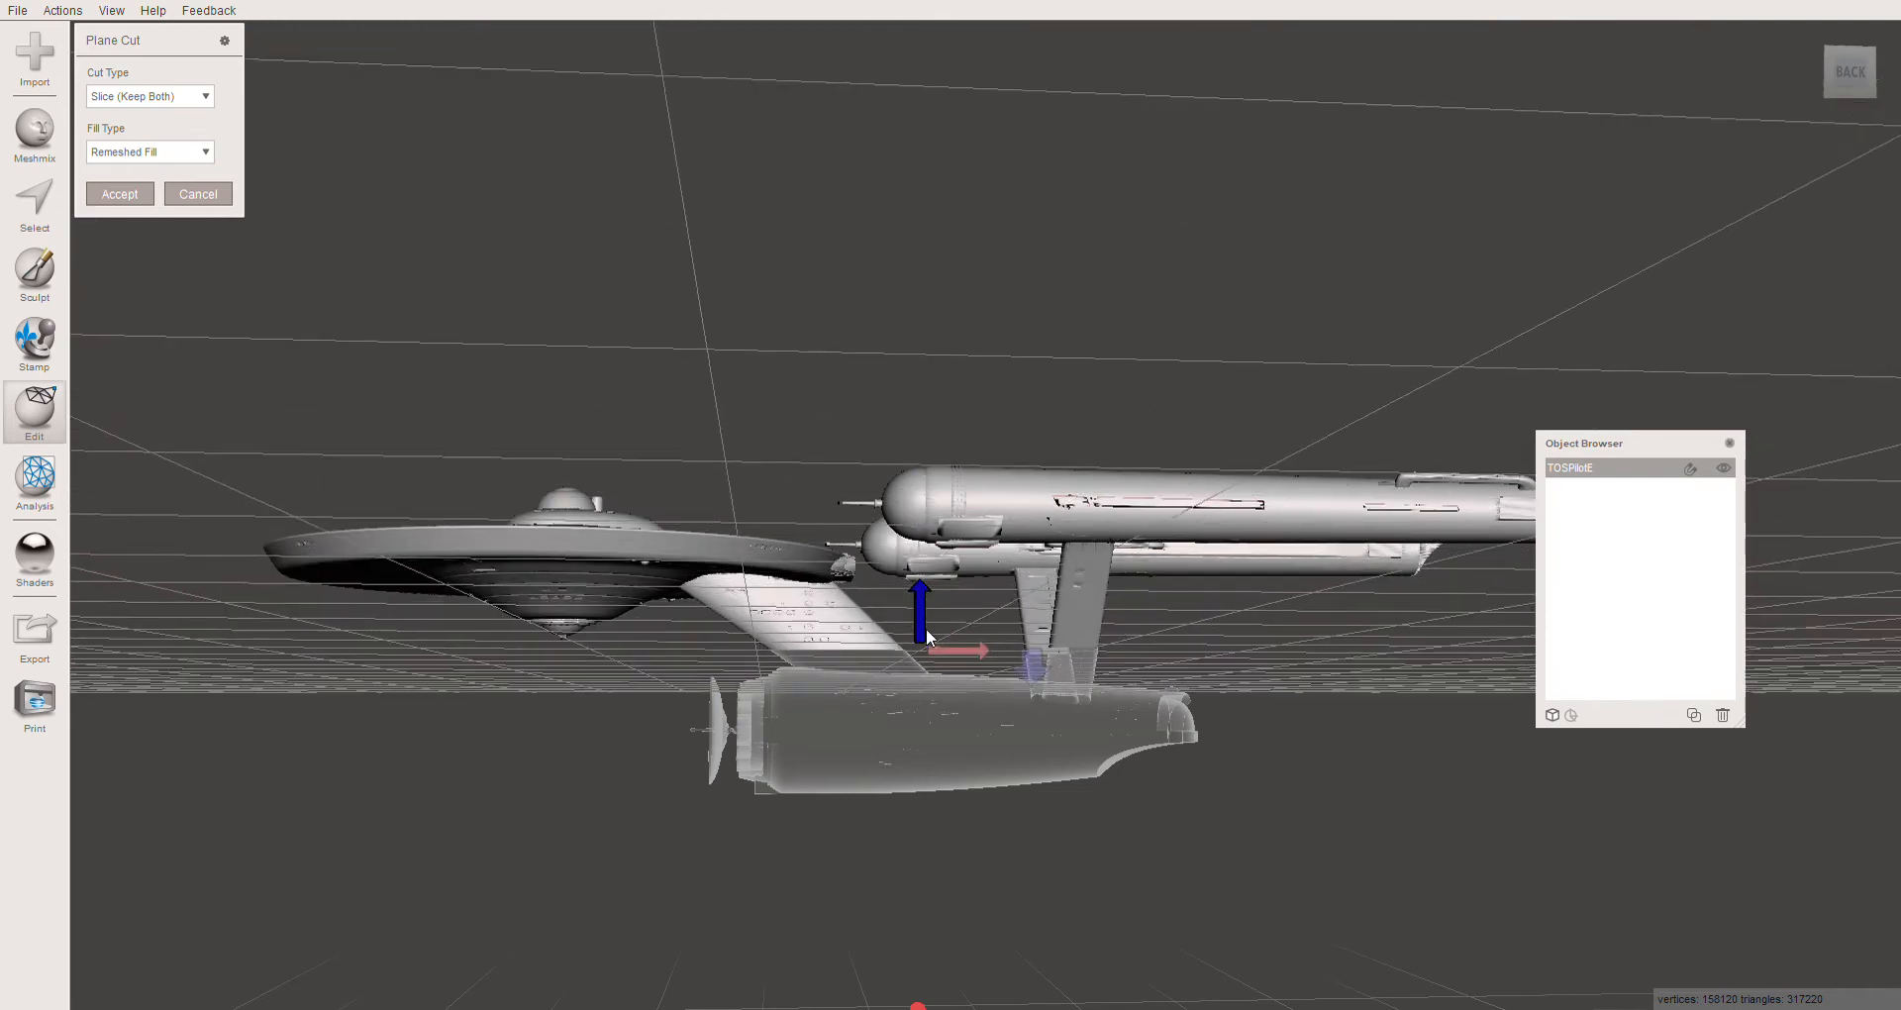
pyautogui.moveTo(957, 655); pyautogui.dragTo(961, 709, button='right')
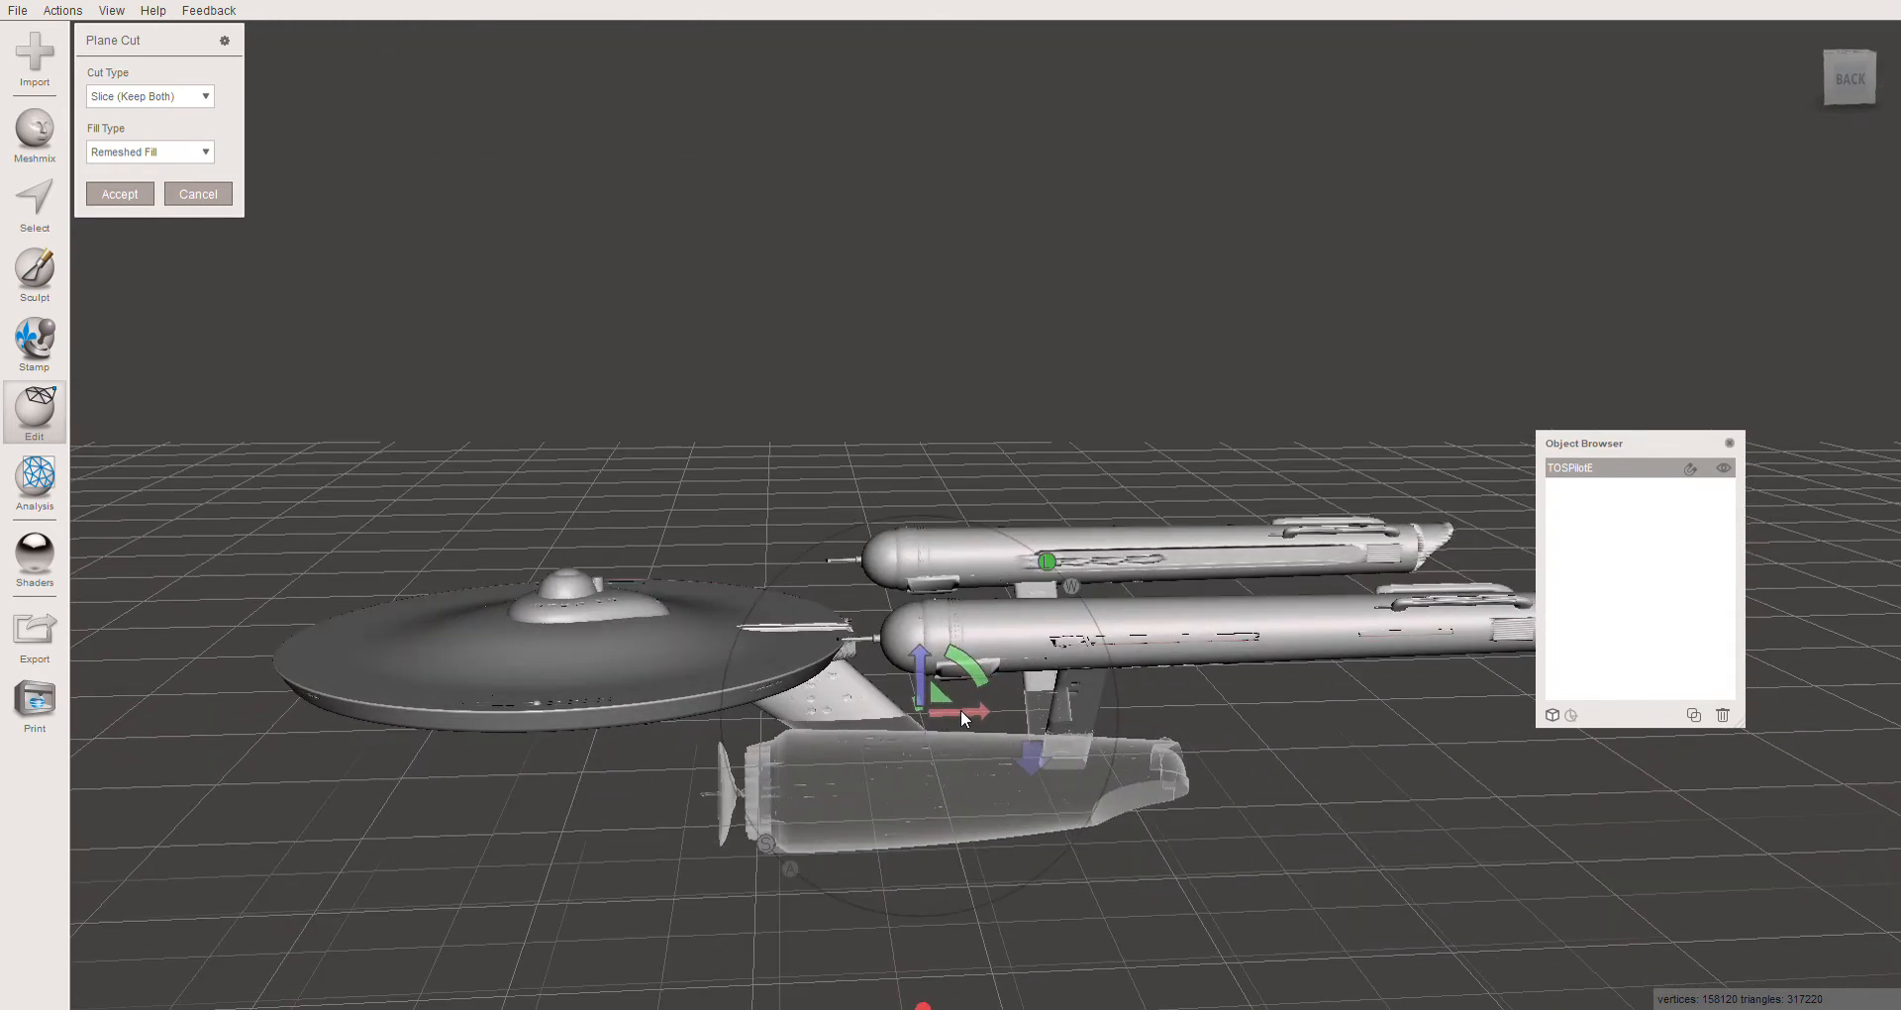
pyautogui.moveTo(967, 710); pyautogui.dragTo(848, 673)
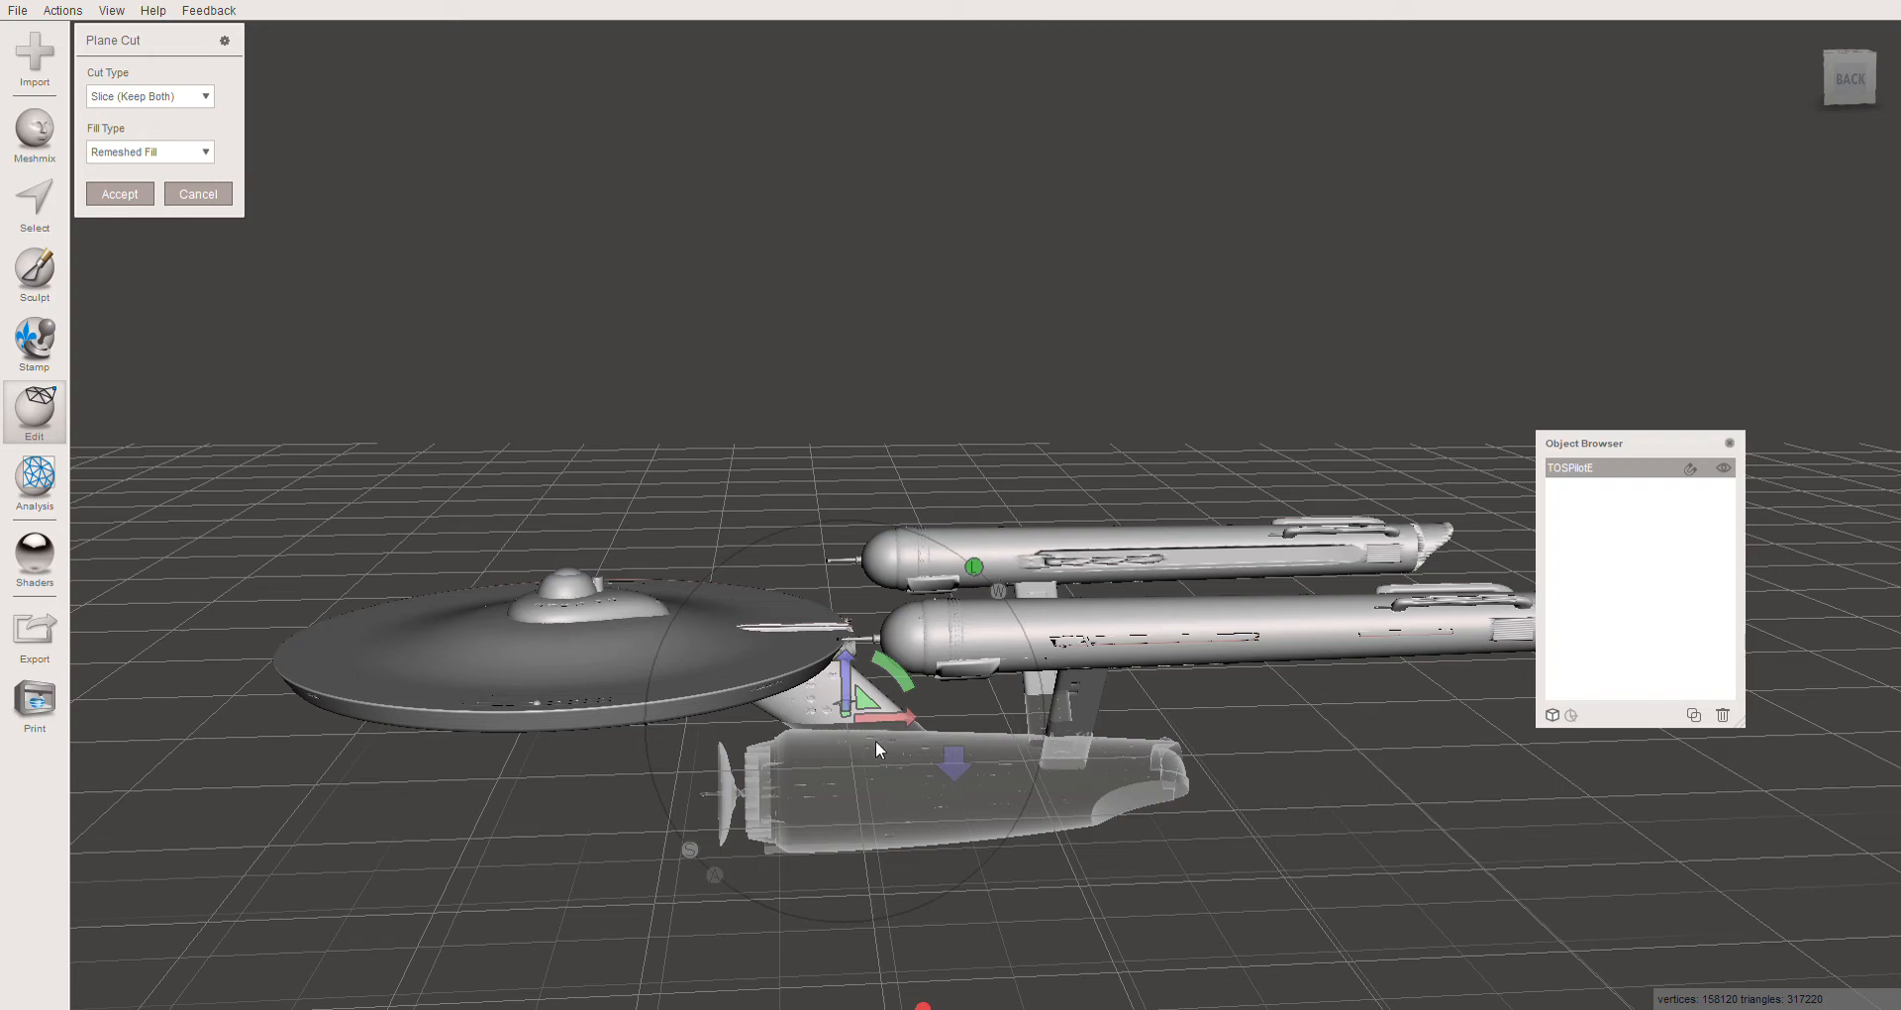
pyautogui.moveTo(830, 746); pyautogui.dragTo(822, 547, button='right')
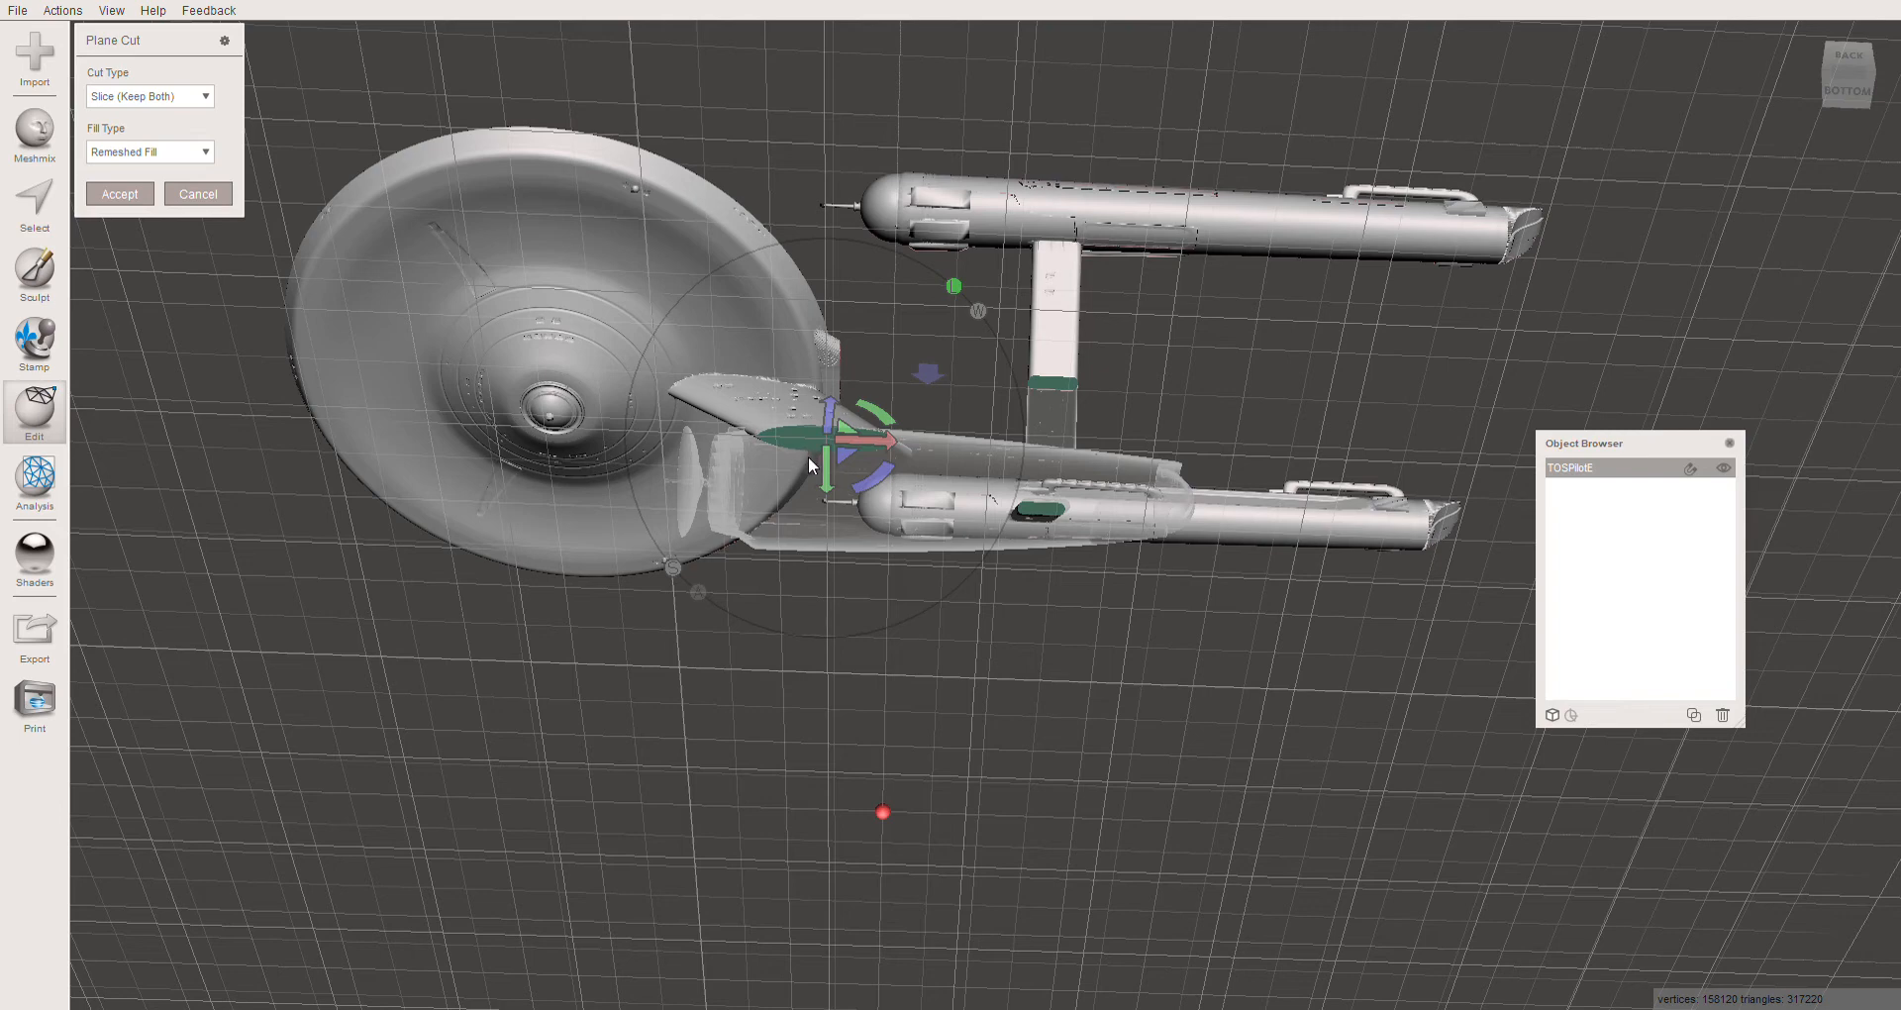
pyautogui.moveTo(805, 456); pyautogui.dragTo(818, 644, button='right')
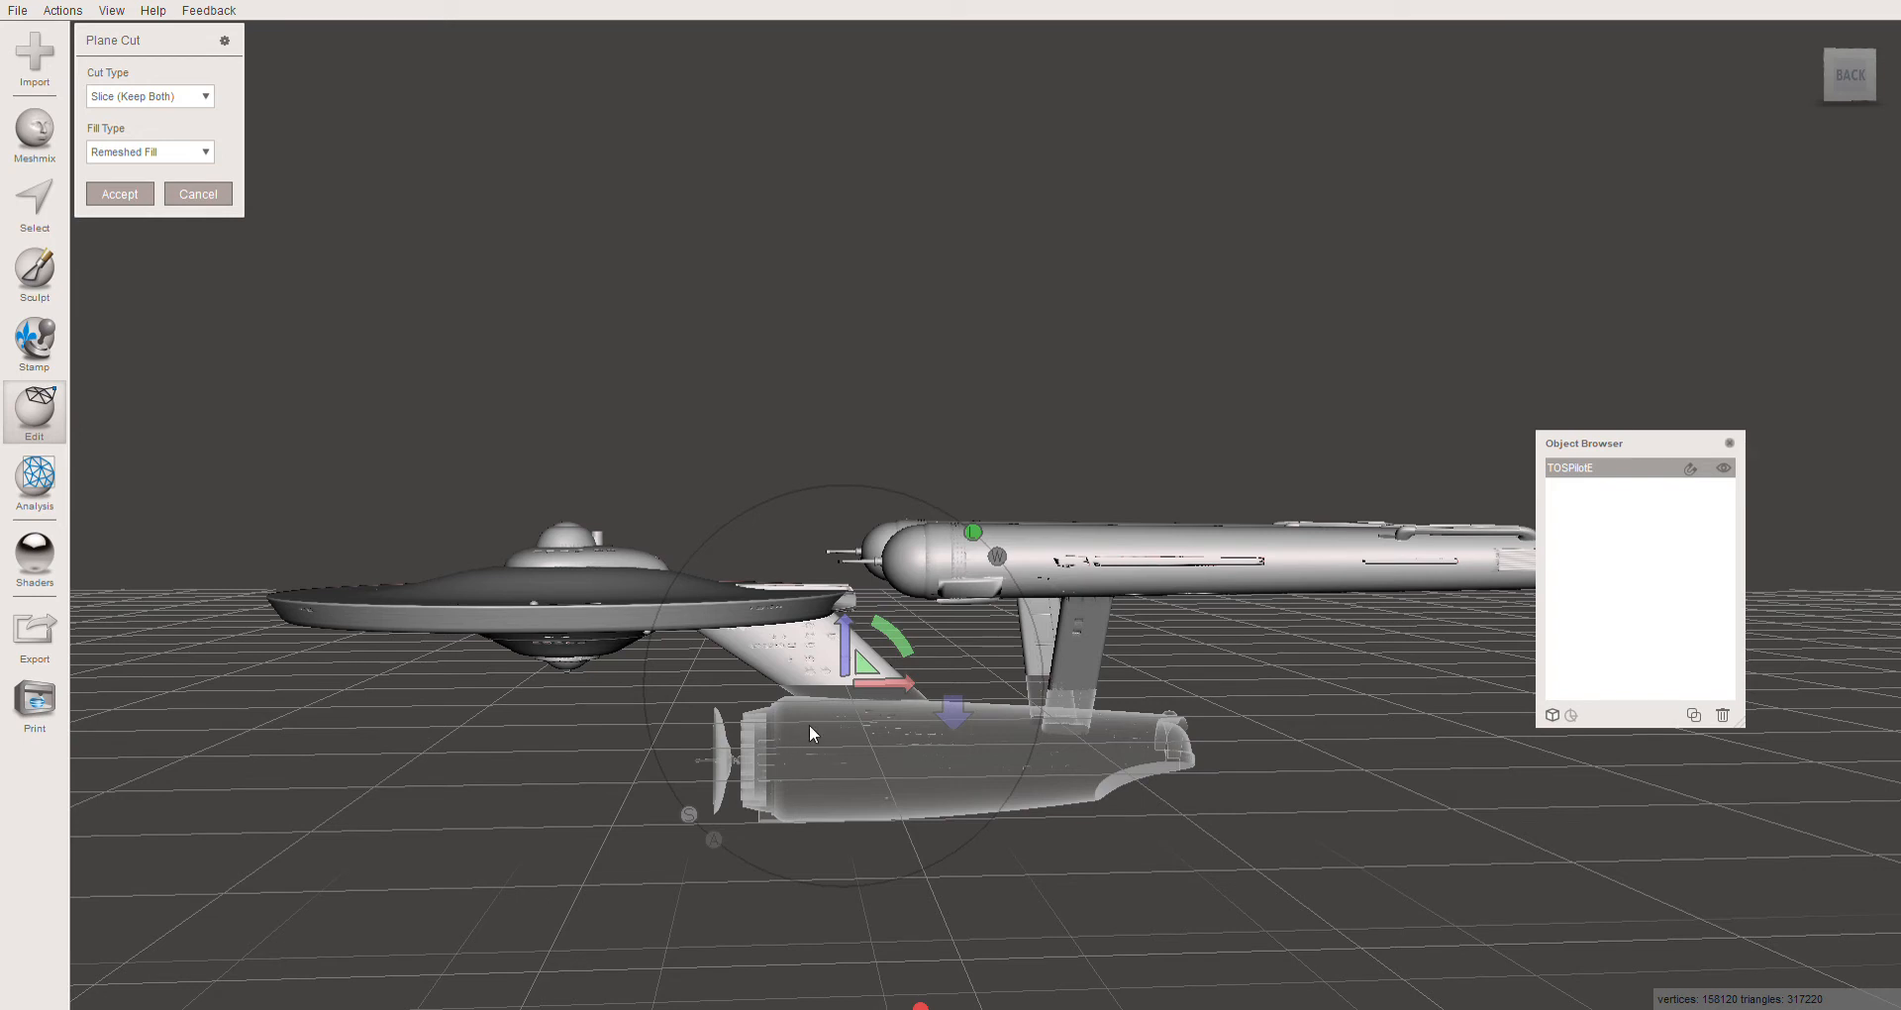
# Flip the cut direction toward the engineering hull, lower the plane slightly at the neck base and shift it a little aft
pyautogui.click(952, 712)
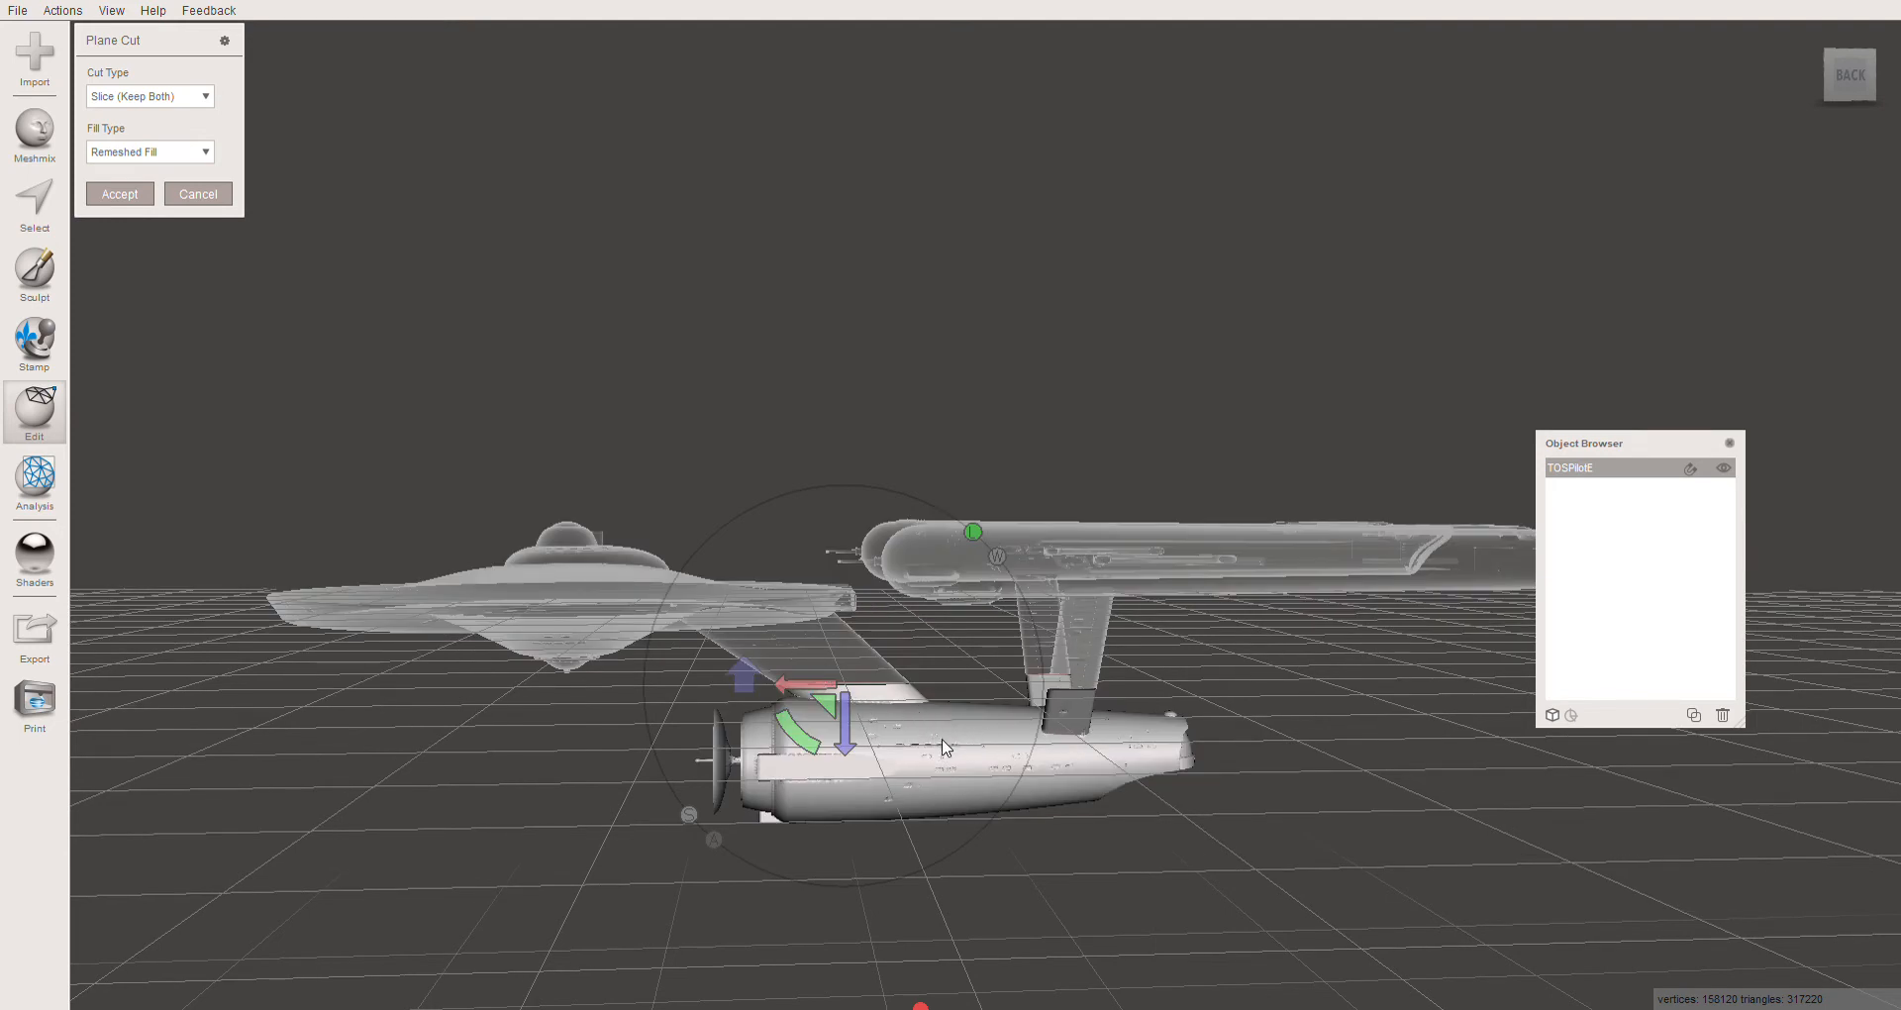
pyautogui.moveTo(942, 736); pyautogui.dragTo(865, 822, button='right')
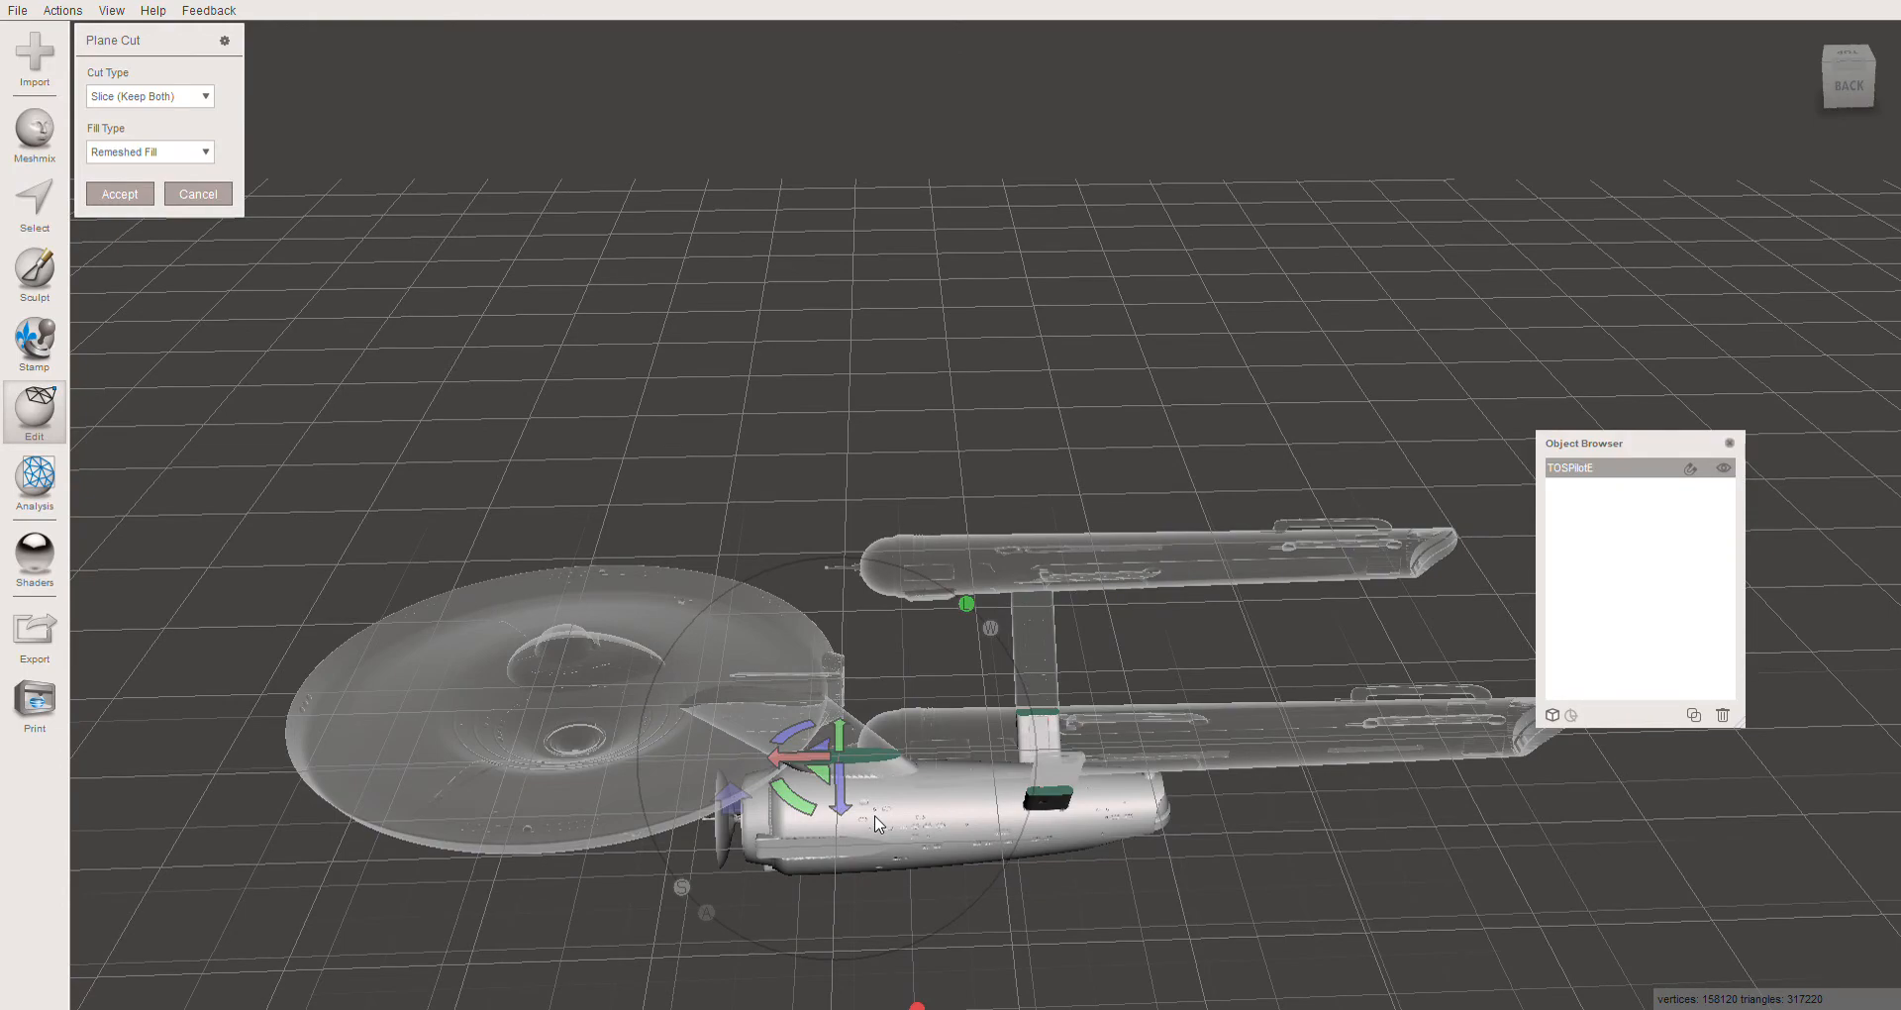
pyautogui.moveTo(874, 817); pyautogui.dragTo(917, 631, button='middle')
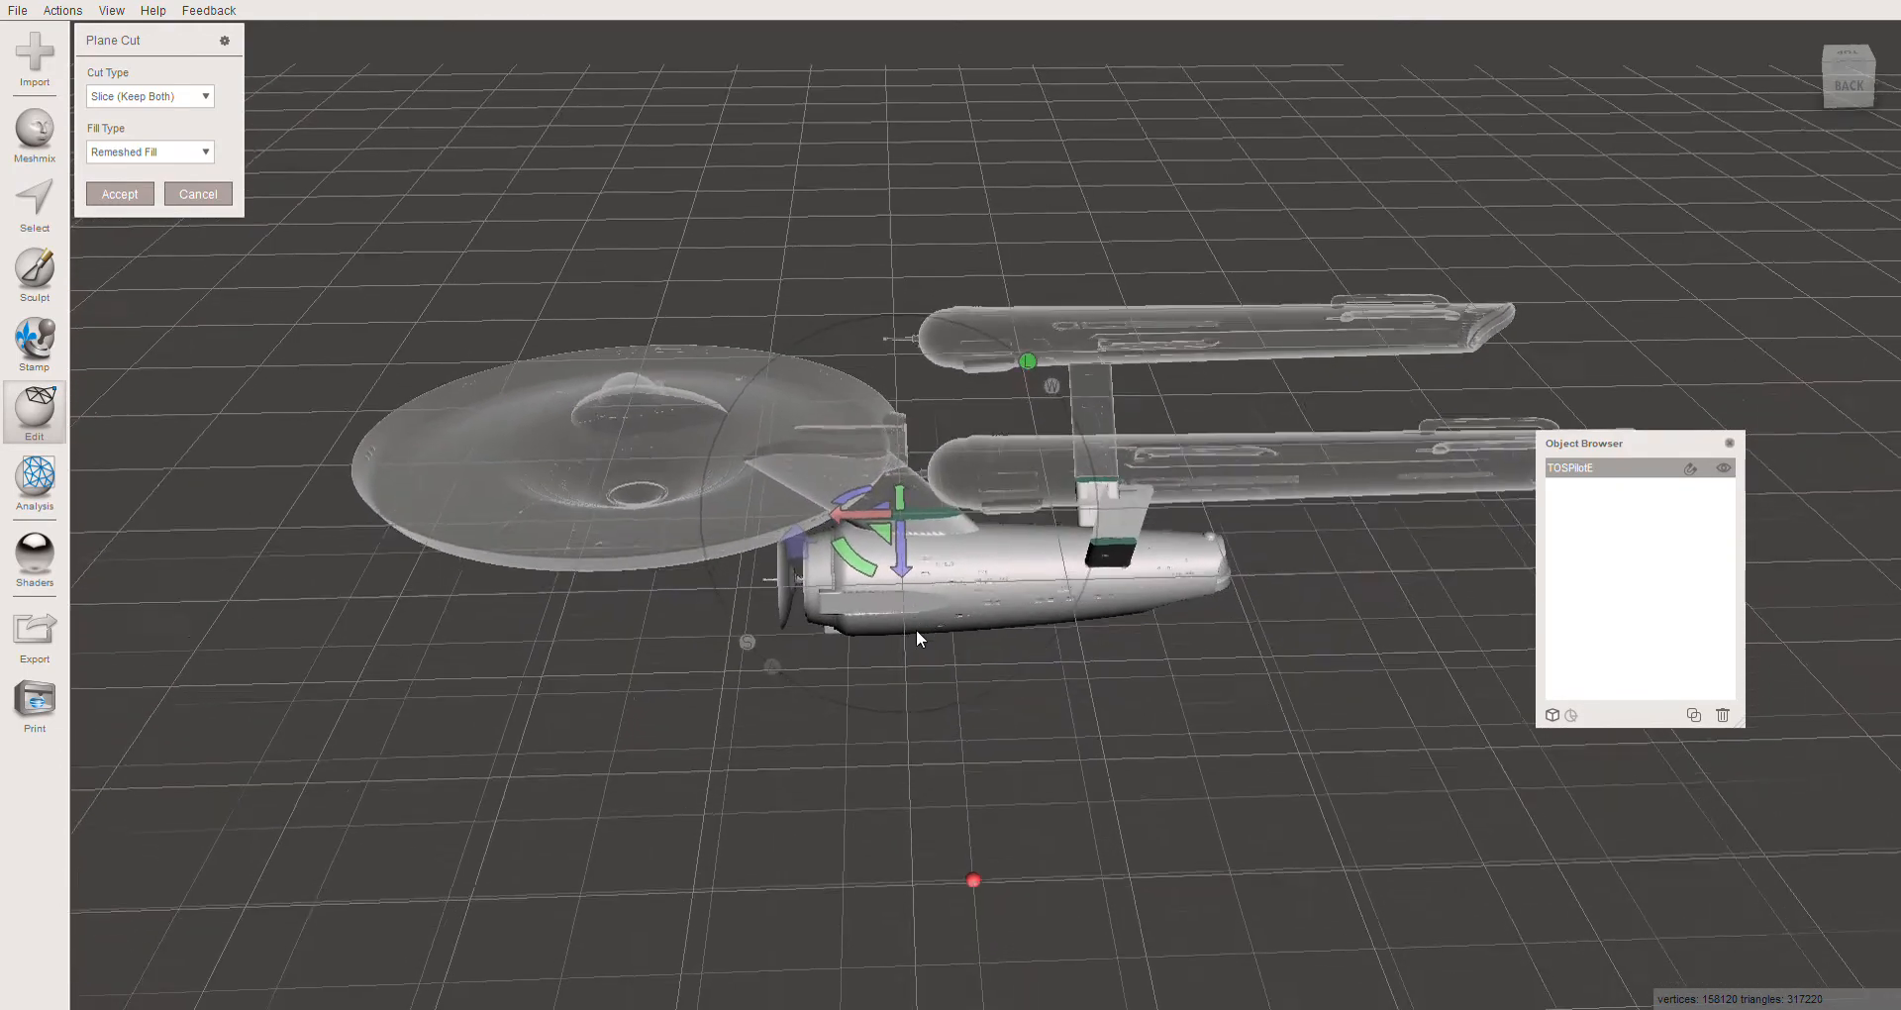
pyautogui.moveTo(929, 569); pyautogui.dragTo(941, 646, button='right')
pyautogui.scroll(4, 916, 583)
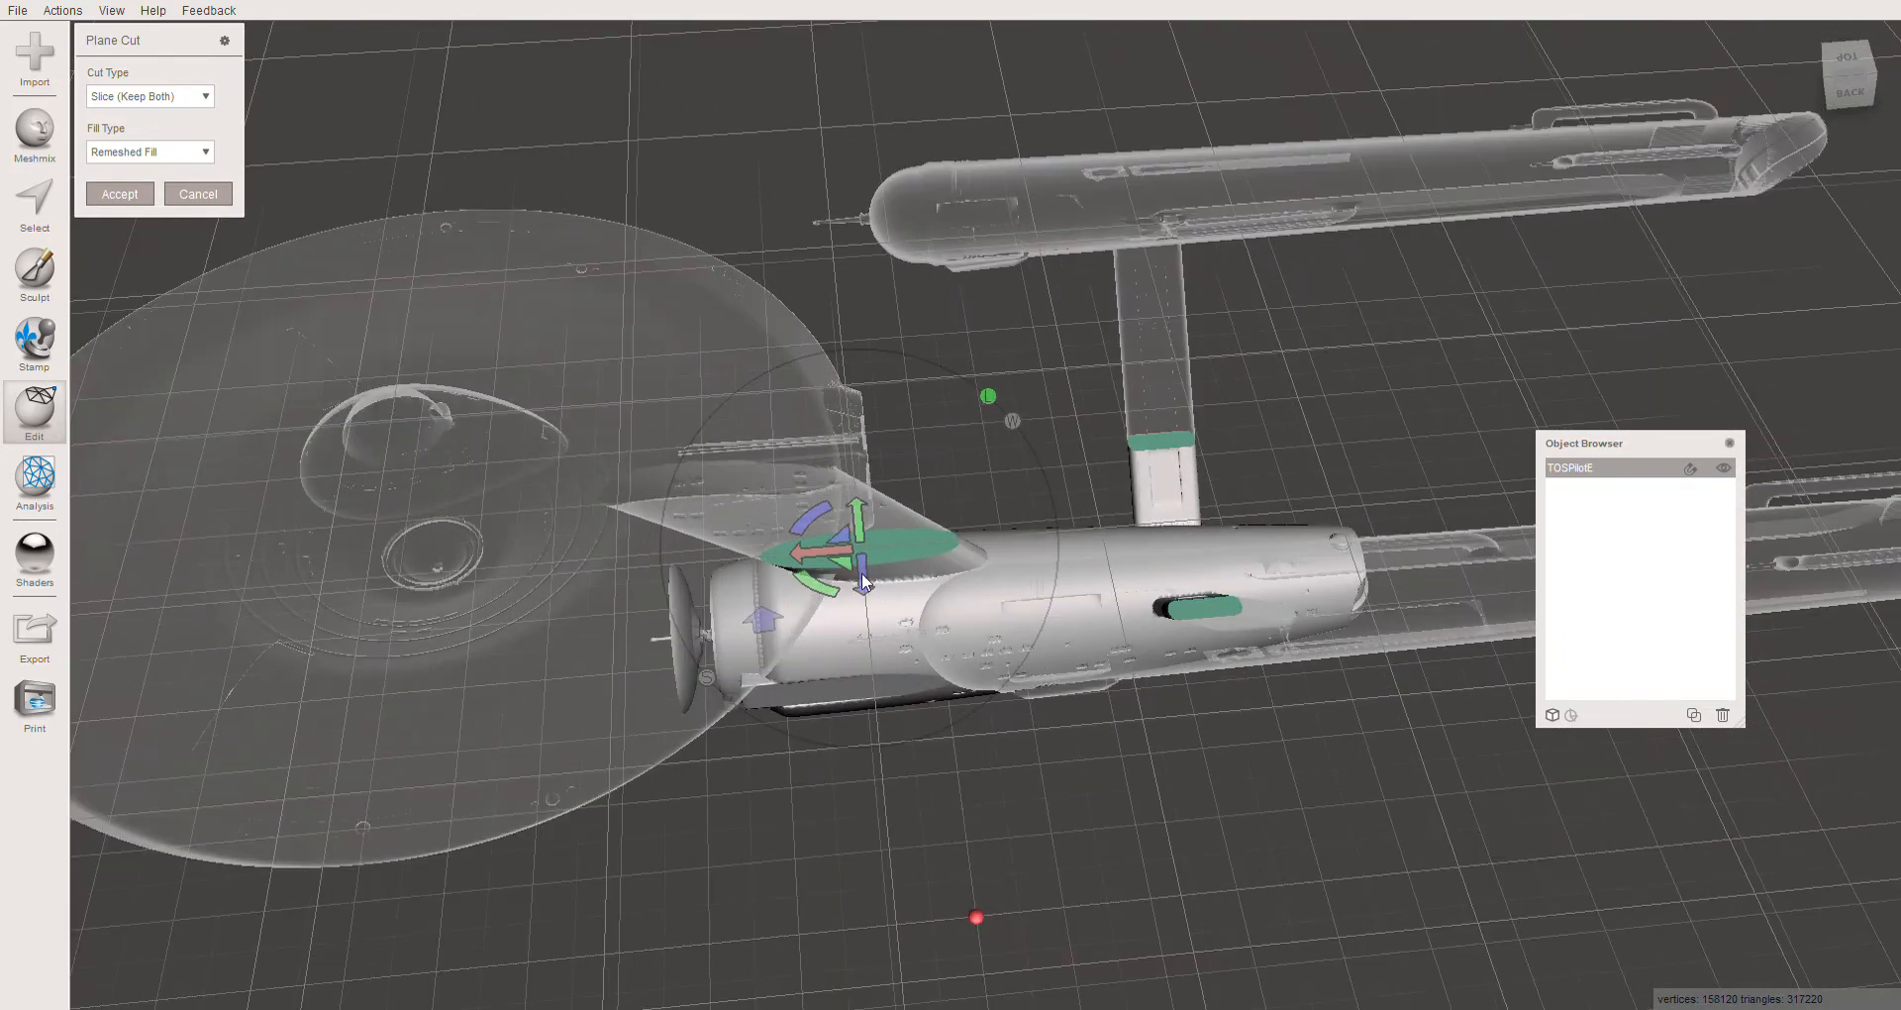
pyautogui.moveTo(861, 585); pyautogui.dragTo(869, 591)
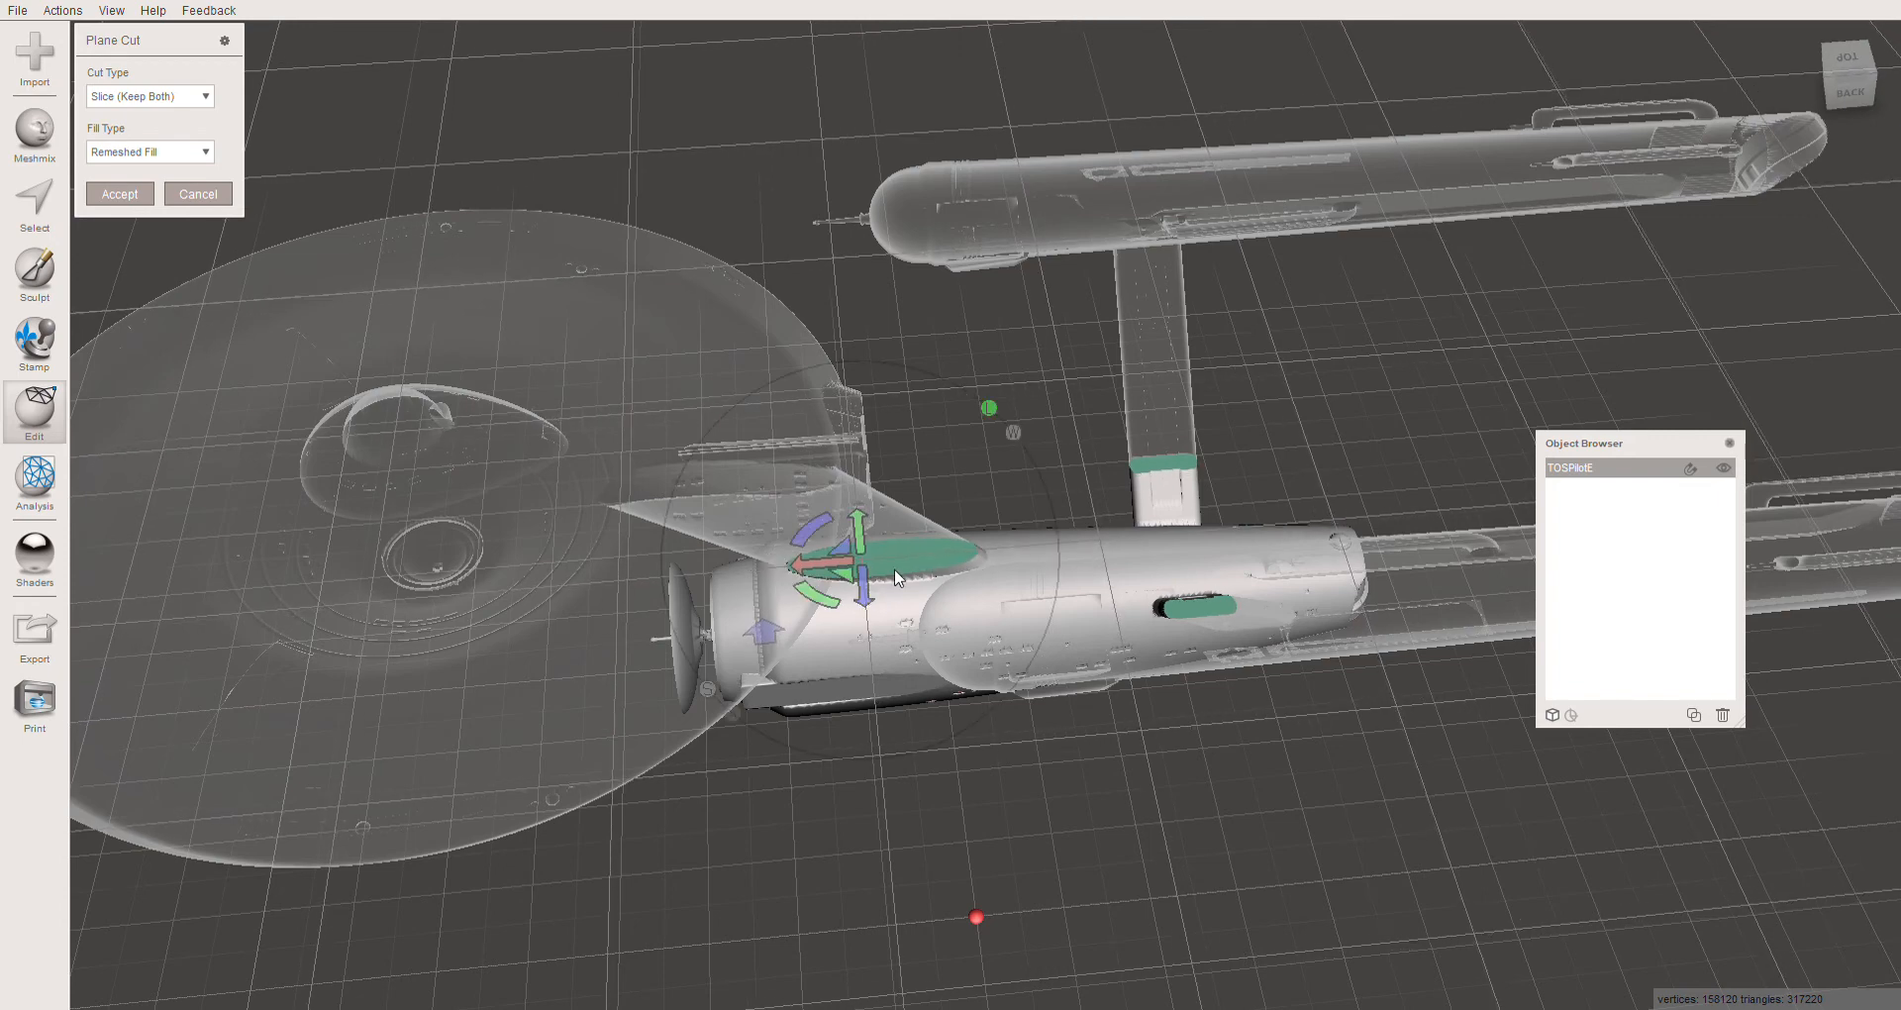
pyautogui.moveTo(822, 563); pyautogui.dragTo(849, 566)
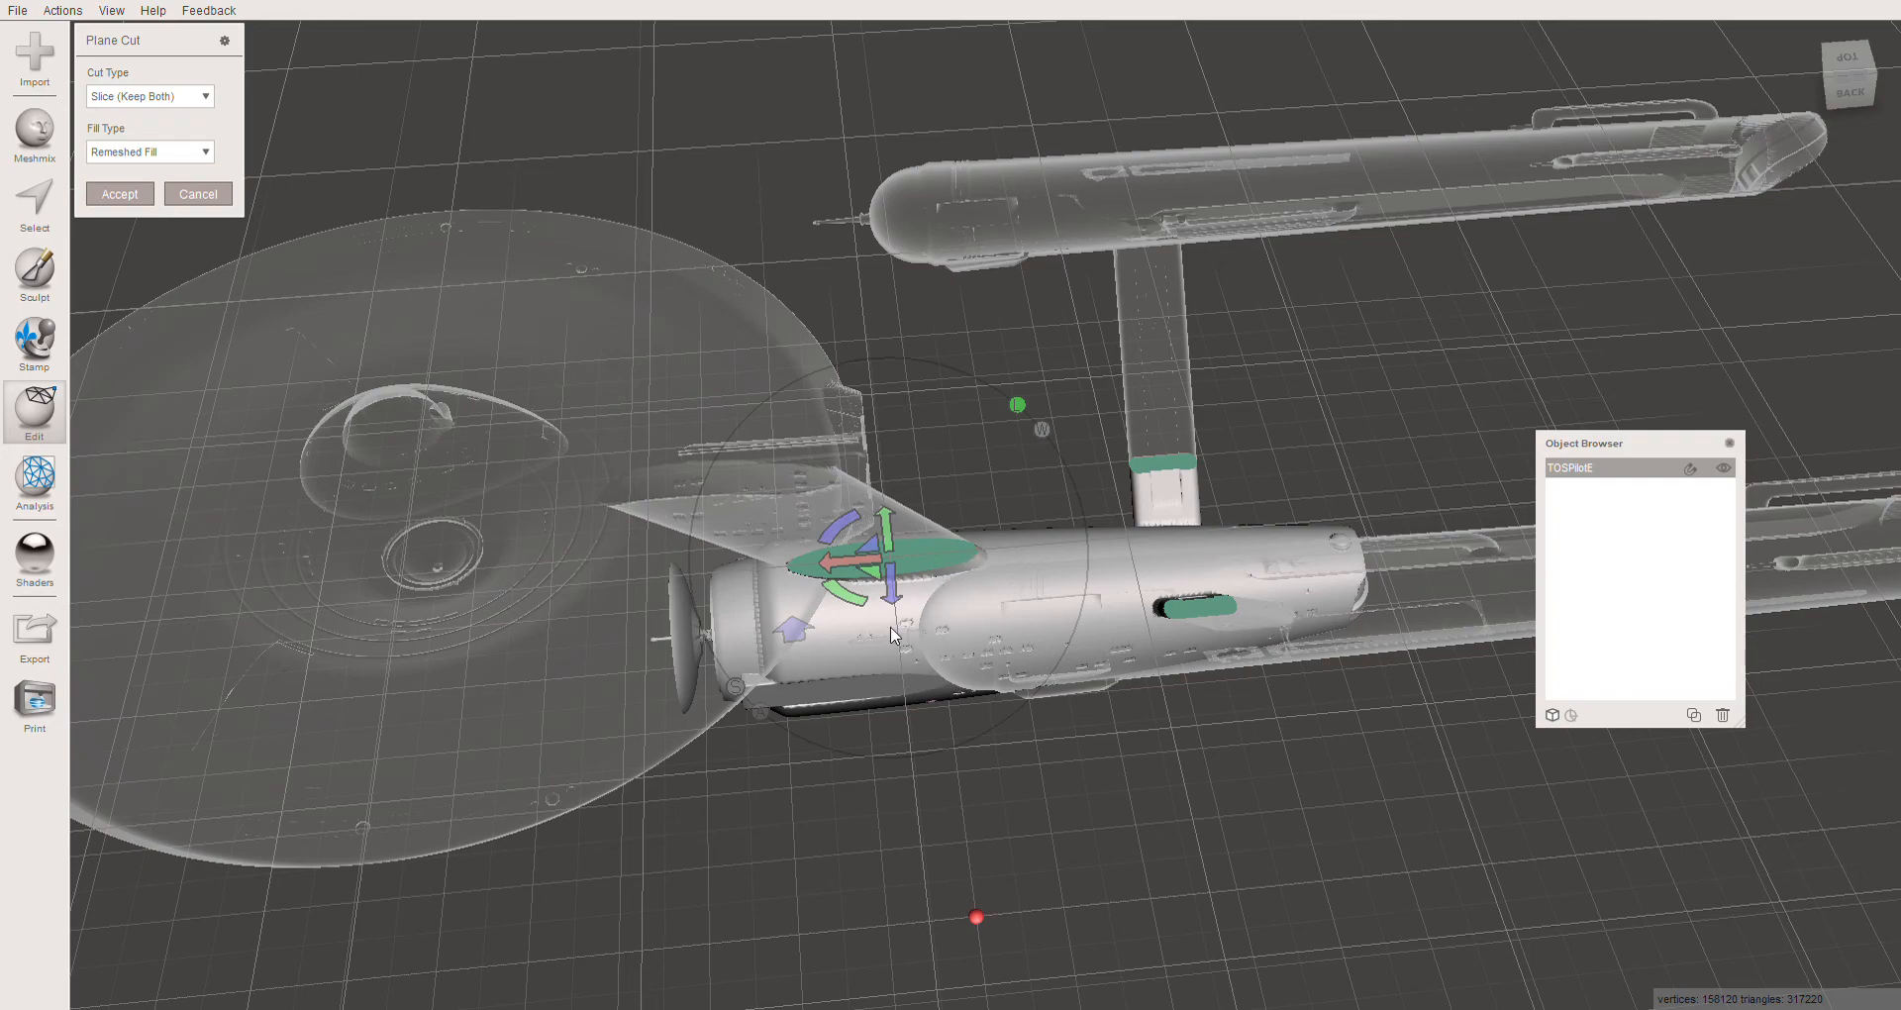
# Tilt the cutting plane slightly to follow the slope along the top of the engineering hull
pyautogui.moveTo(896, 634); pyautogui.dragTo(793, 510, button='right')
pyautogui.scroll(3, 856, 440)
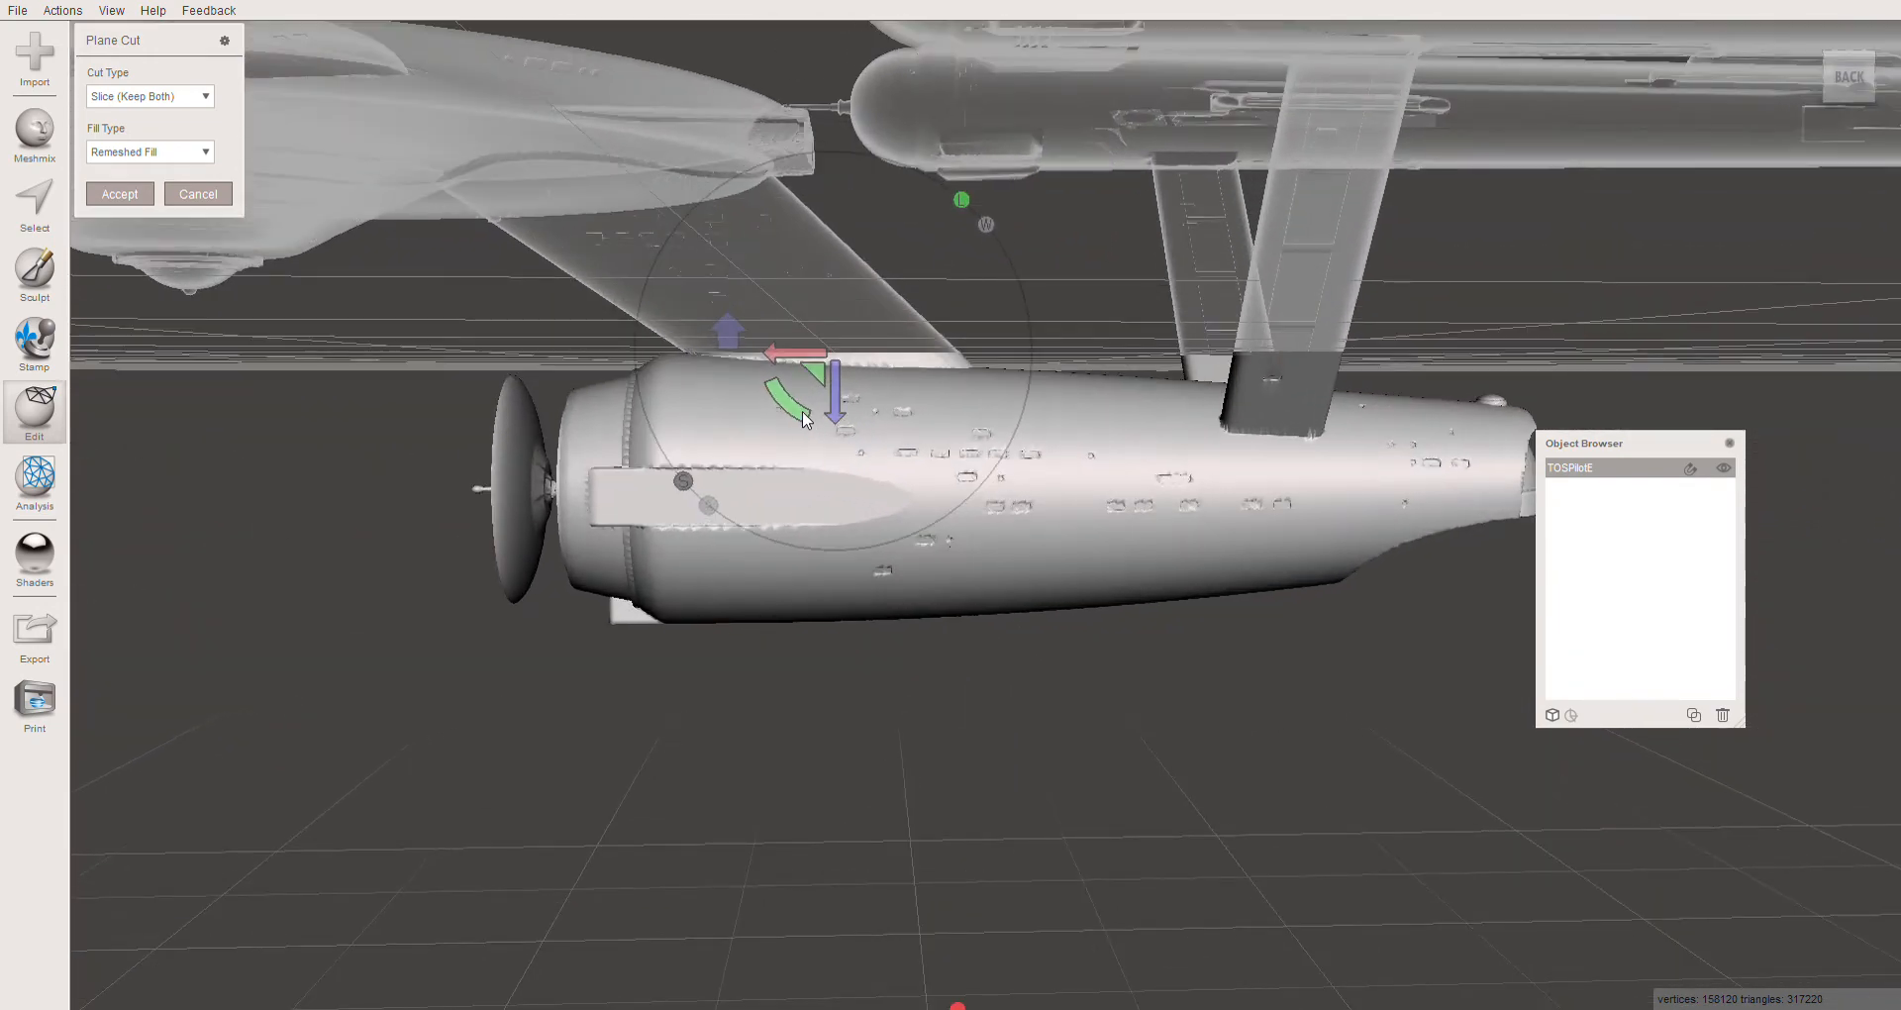
pyautogui.moveTo(805, 420); pyautogui.dragTo(799, 421)
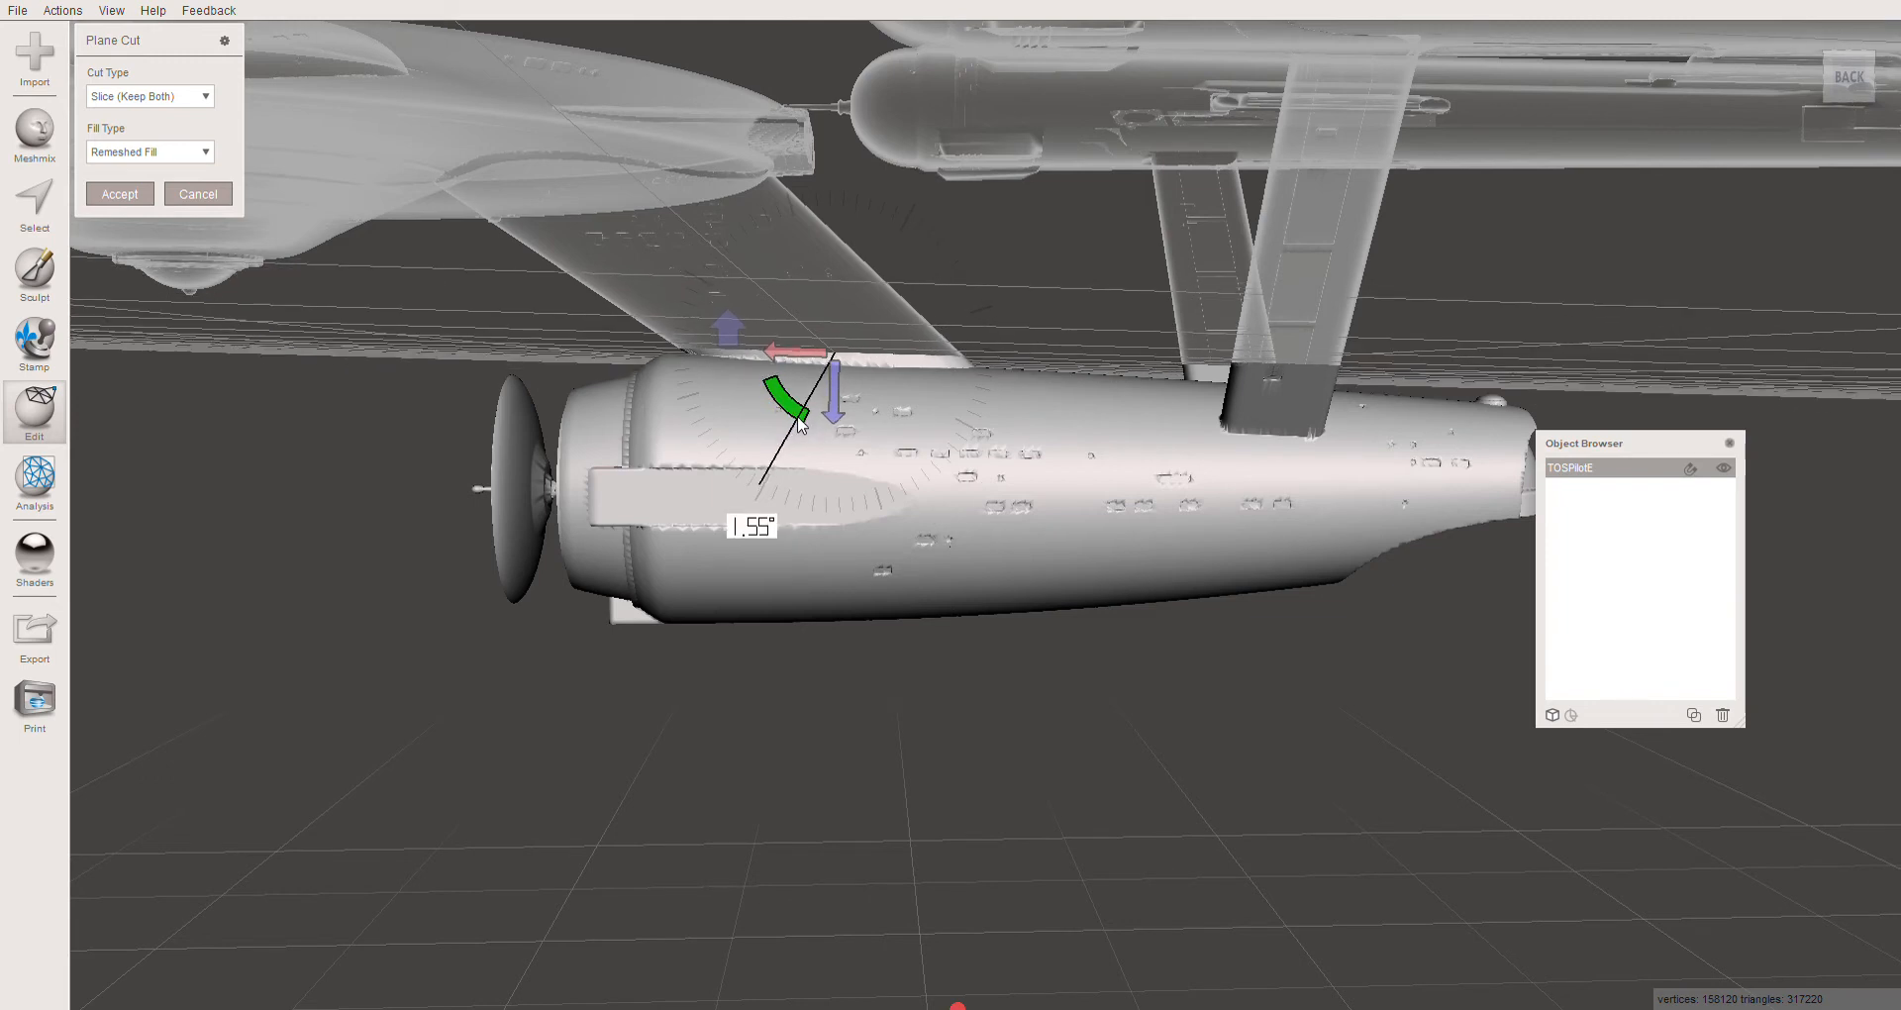
pyautogui.moveTo(798, 419); pyautogui.dragTo(833, 410)
pyautogui.moveTo(829, 408); pyautogui.dragTo(795, 421)
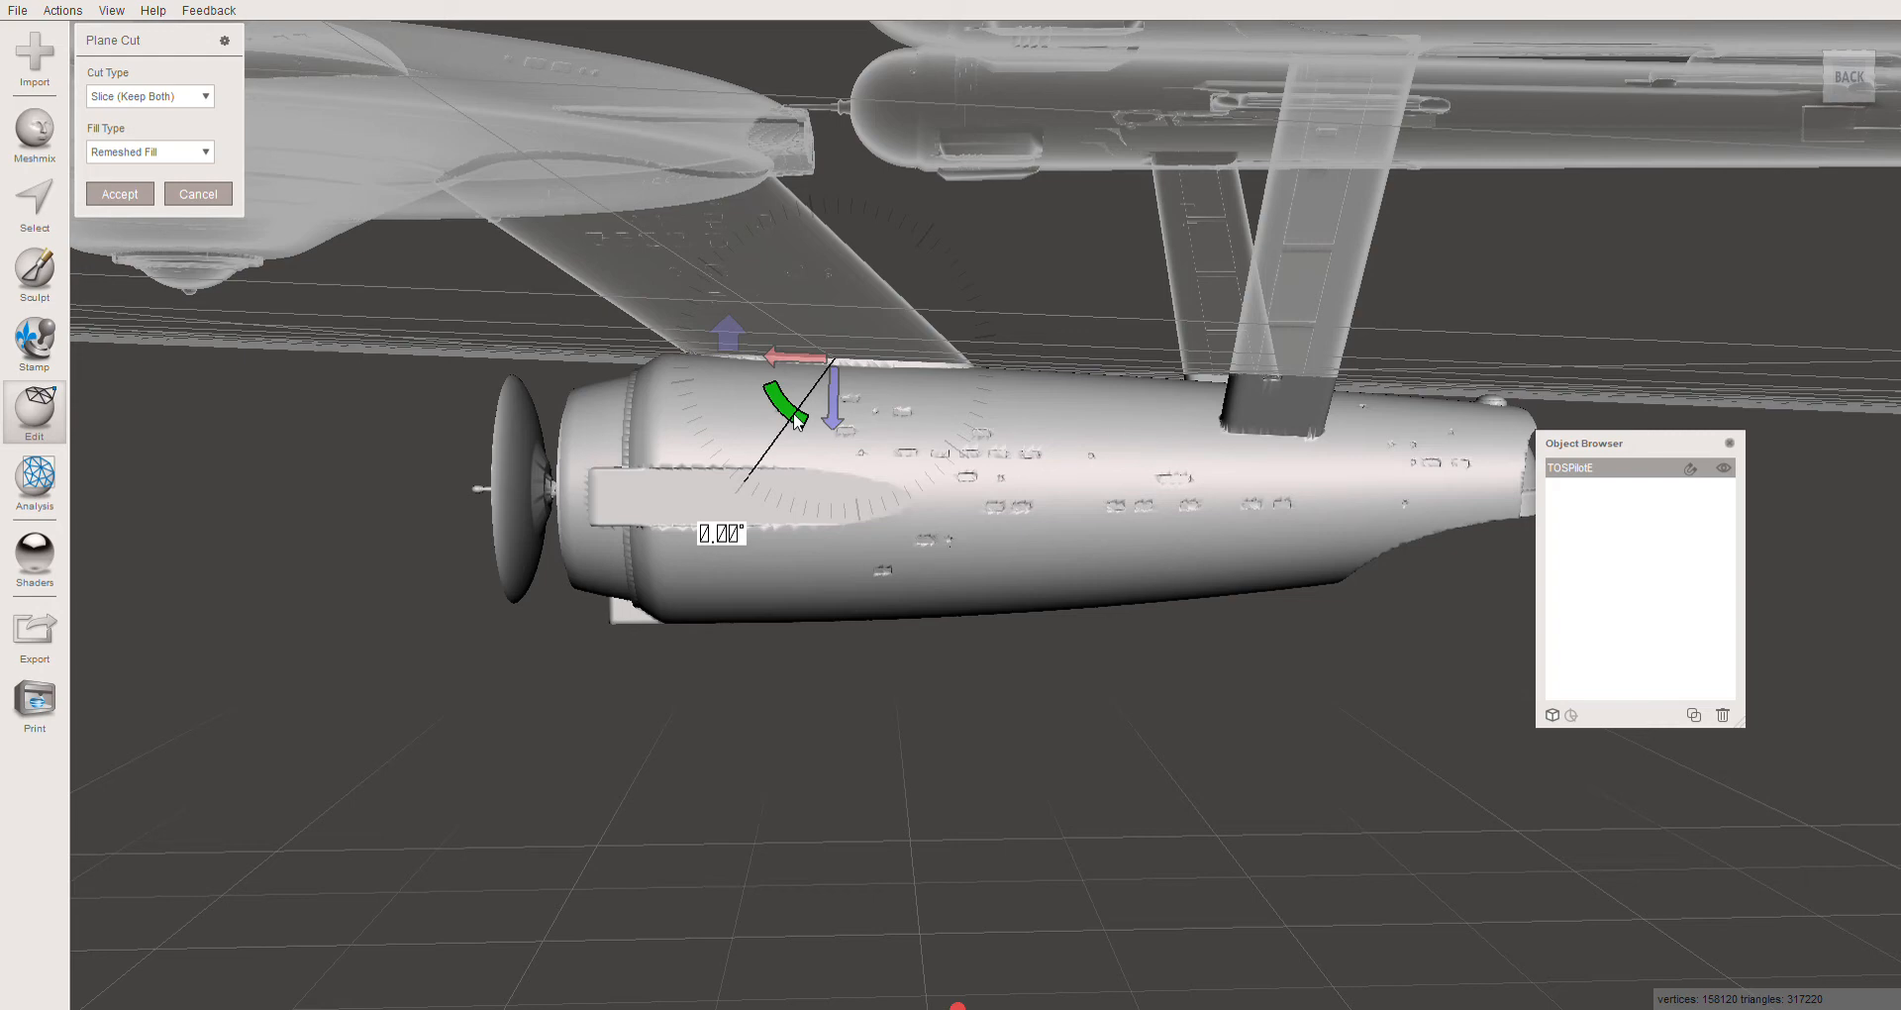
pyautogui.moveTo(795, 421); pyautogui.dragTo(795, 421)
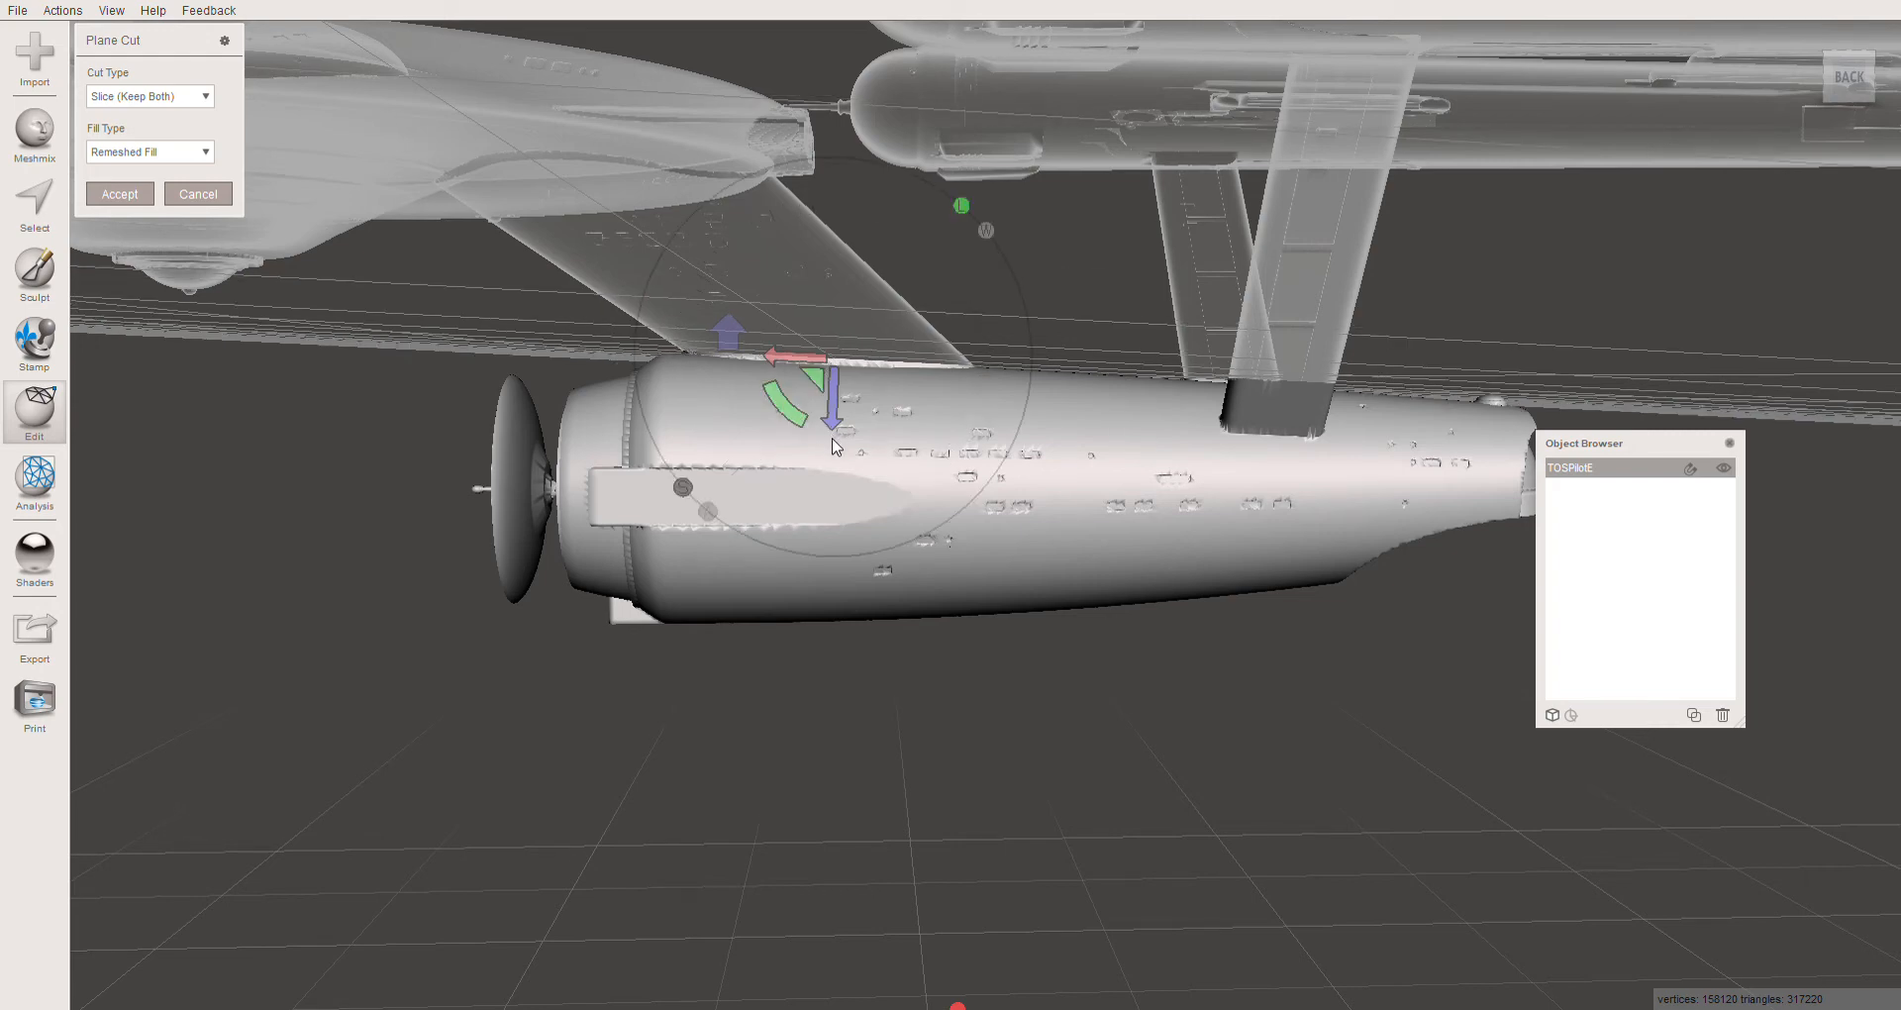
# Raise the cutting plane slightly so it slices only the neck base and pylons, and check it from several angles
pyautogui.moveTo(833, 436); pyautogui.dragTo(832, 482, button='right')
pyautogui.moveTo(832, 483); pyautogui.dragTo(831, 475)
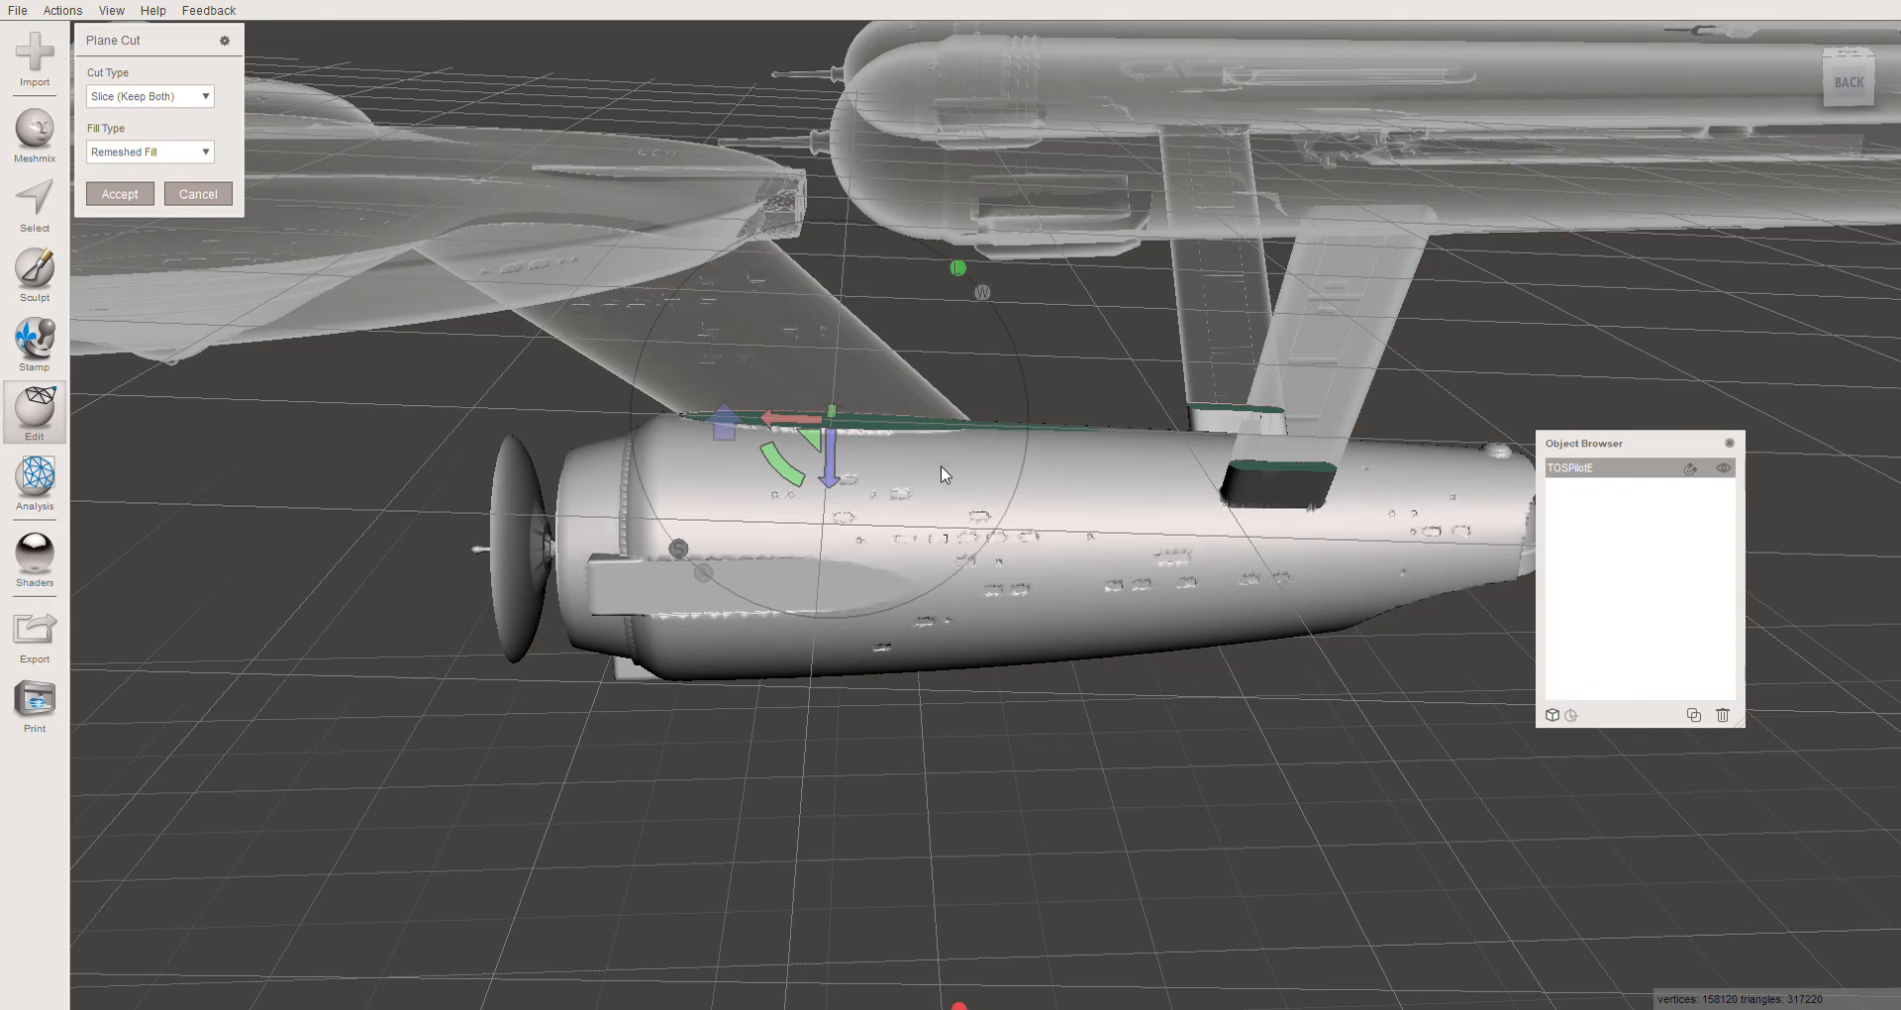
pyautogui.moveTo(941, 465); pyautogui.dragTo(1011, 478, button='right')
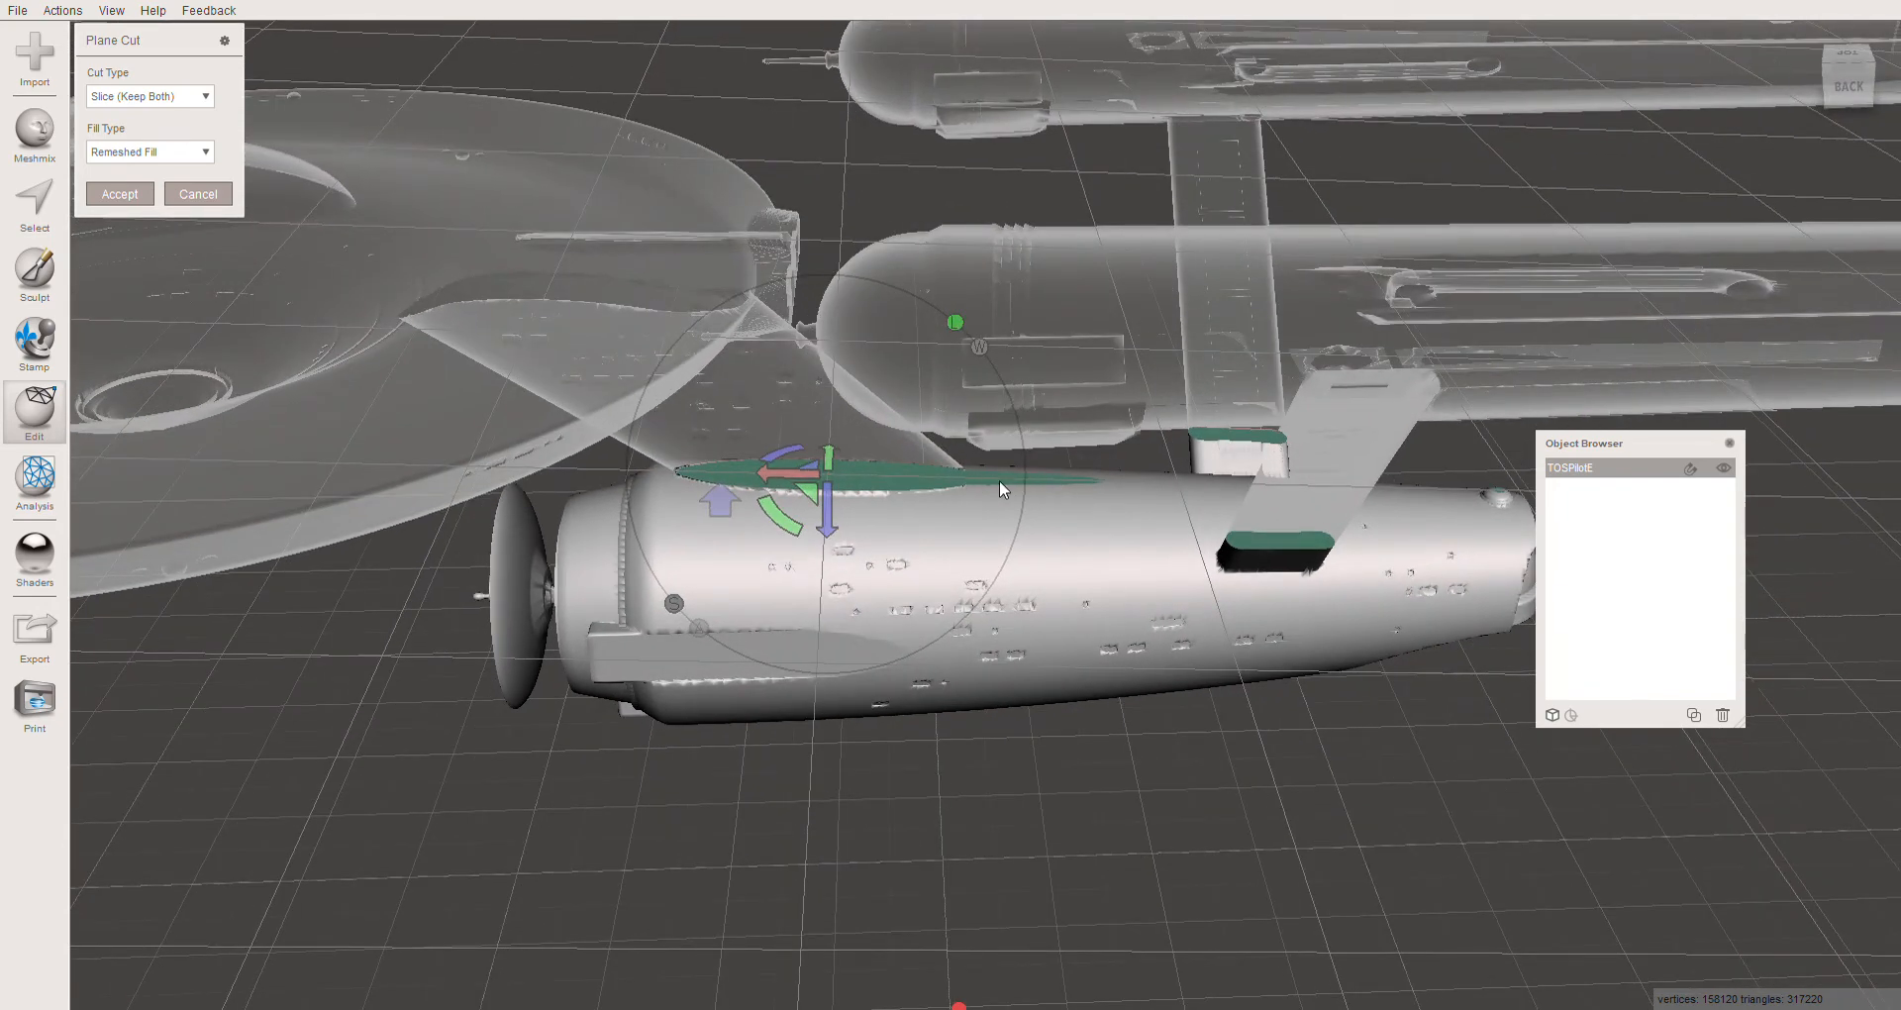
pyautogui.moveTo(842, 600); pyautogui.dragTo(843, 582, button='right')
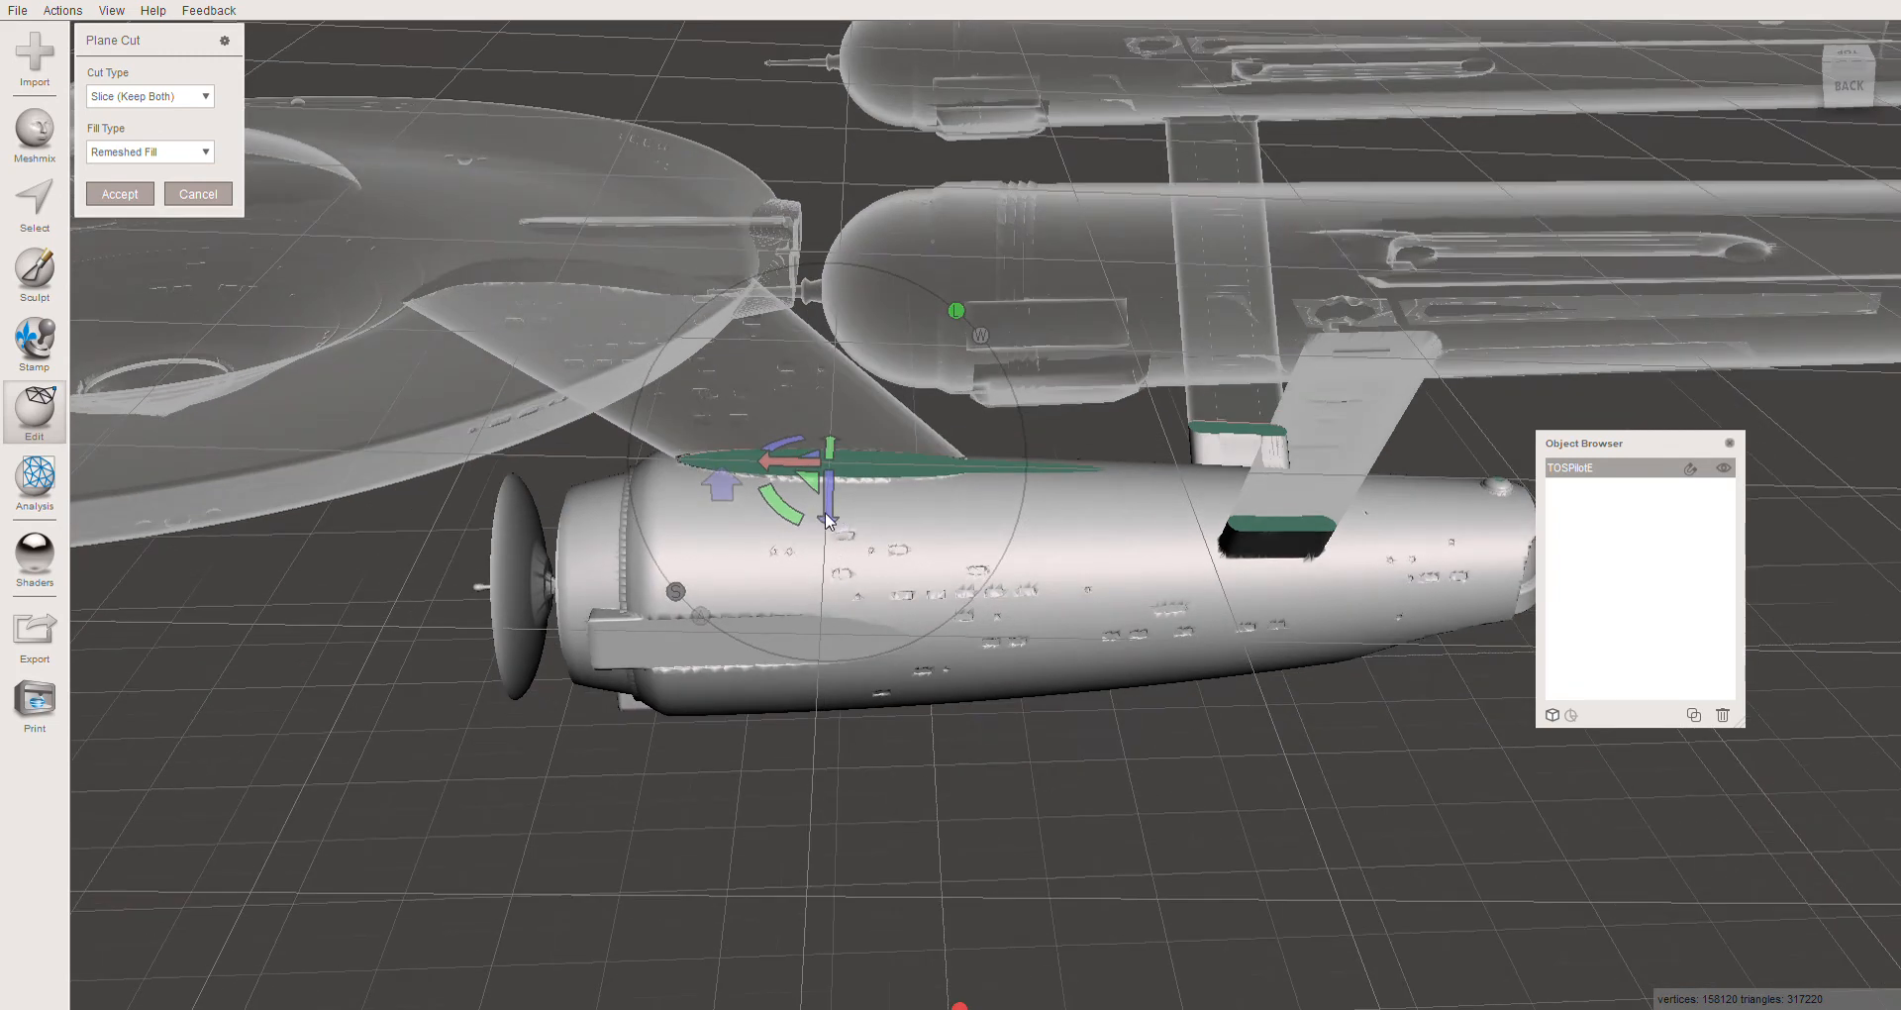
pyautogui.moveTo(828, 519); pyautogui.dragTo(827, 520)
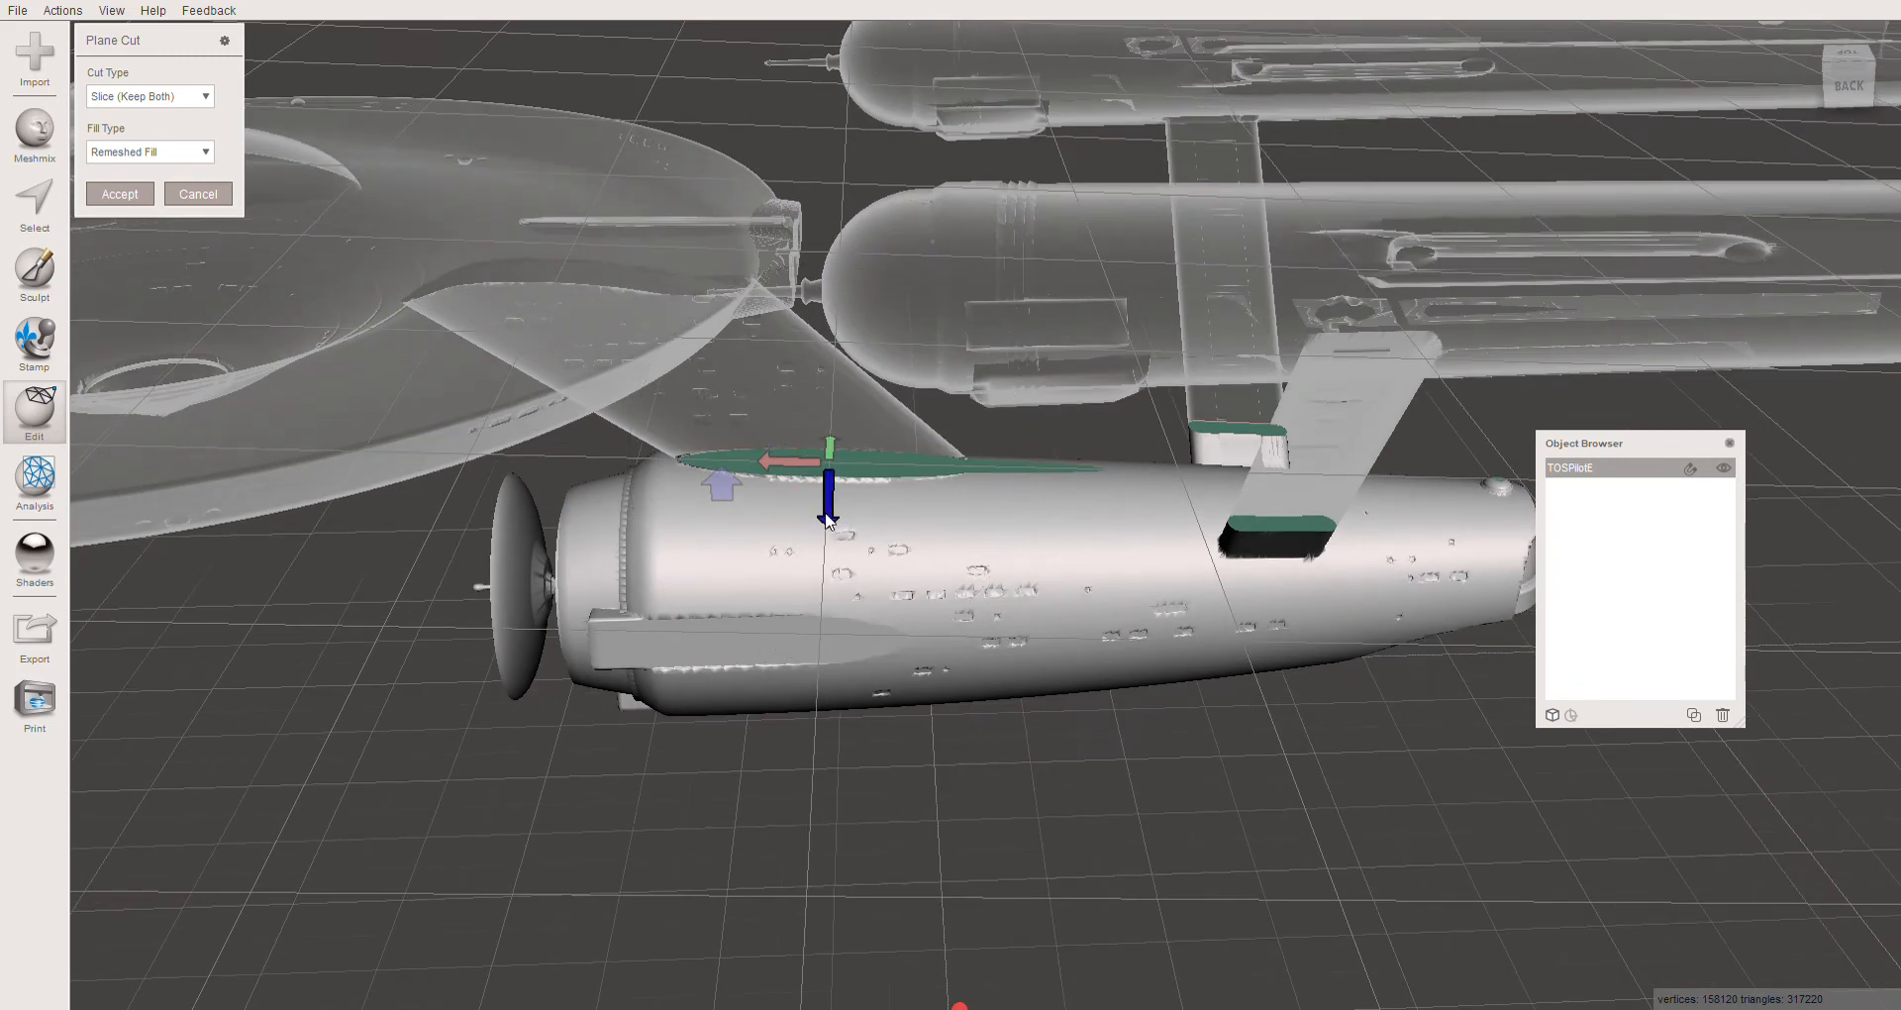
pyautogui.moveTo(827, 517); pyautogui.dragTo(827, 511)
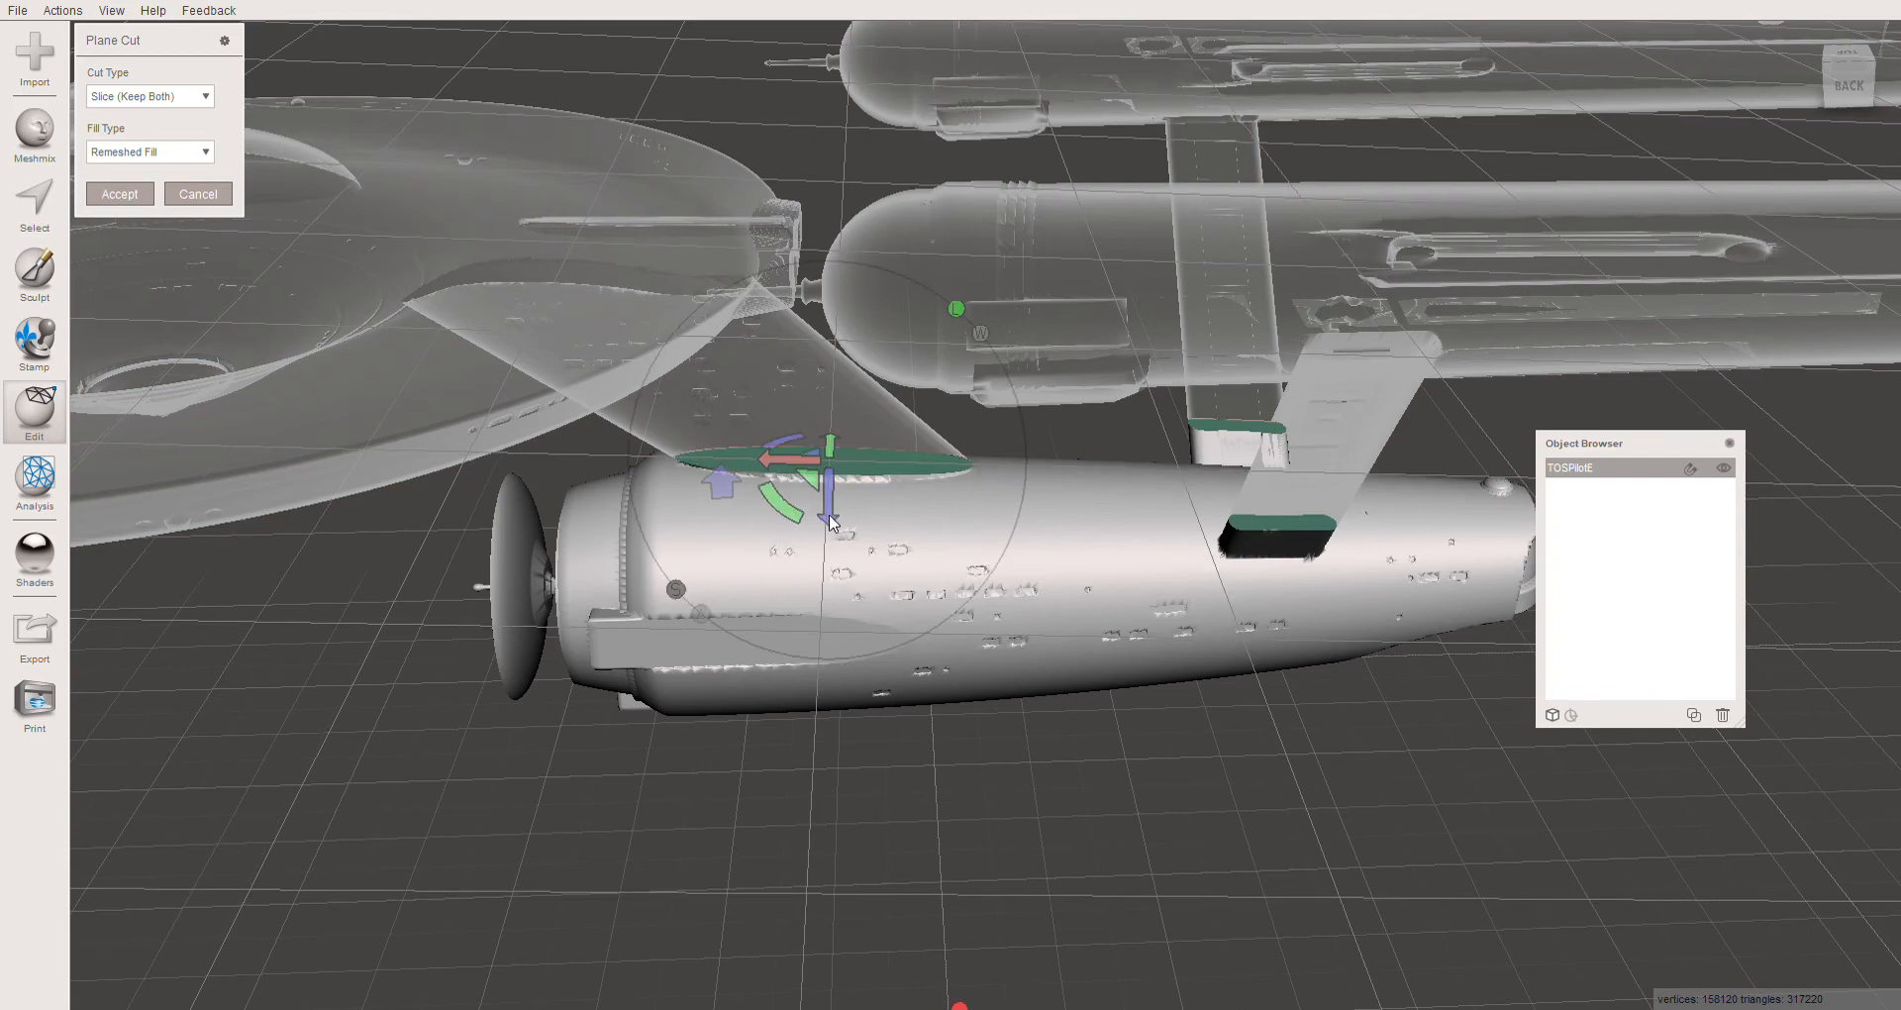
pyautogui.moveTo(859, 574); pyautogui.dragTo(851, 521, button='right')
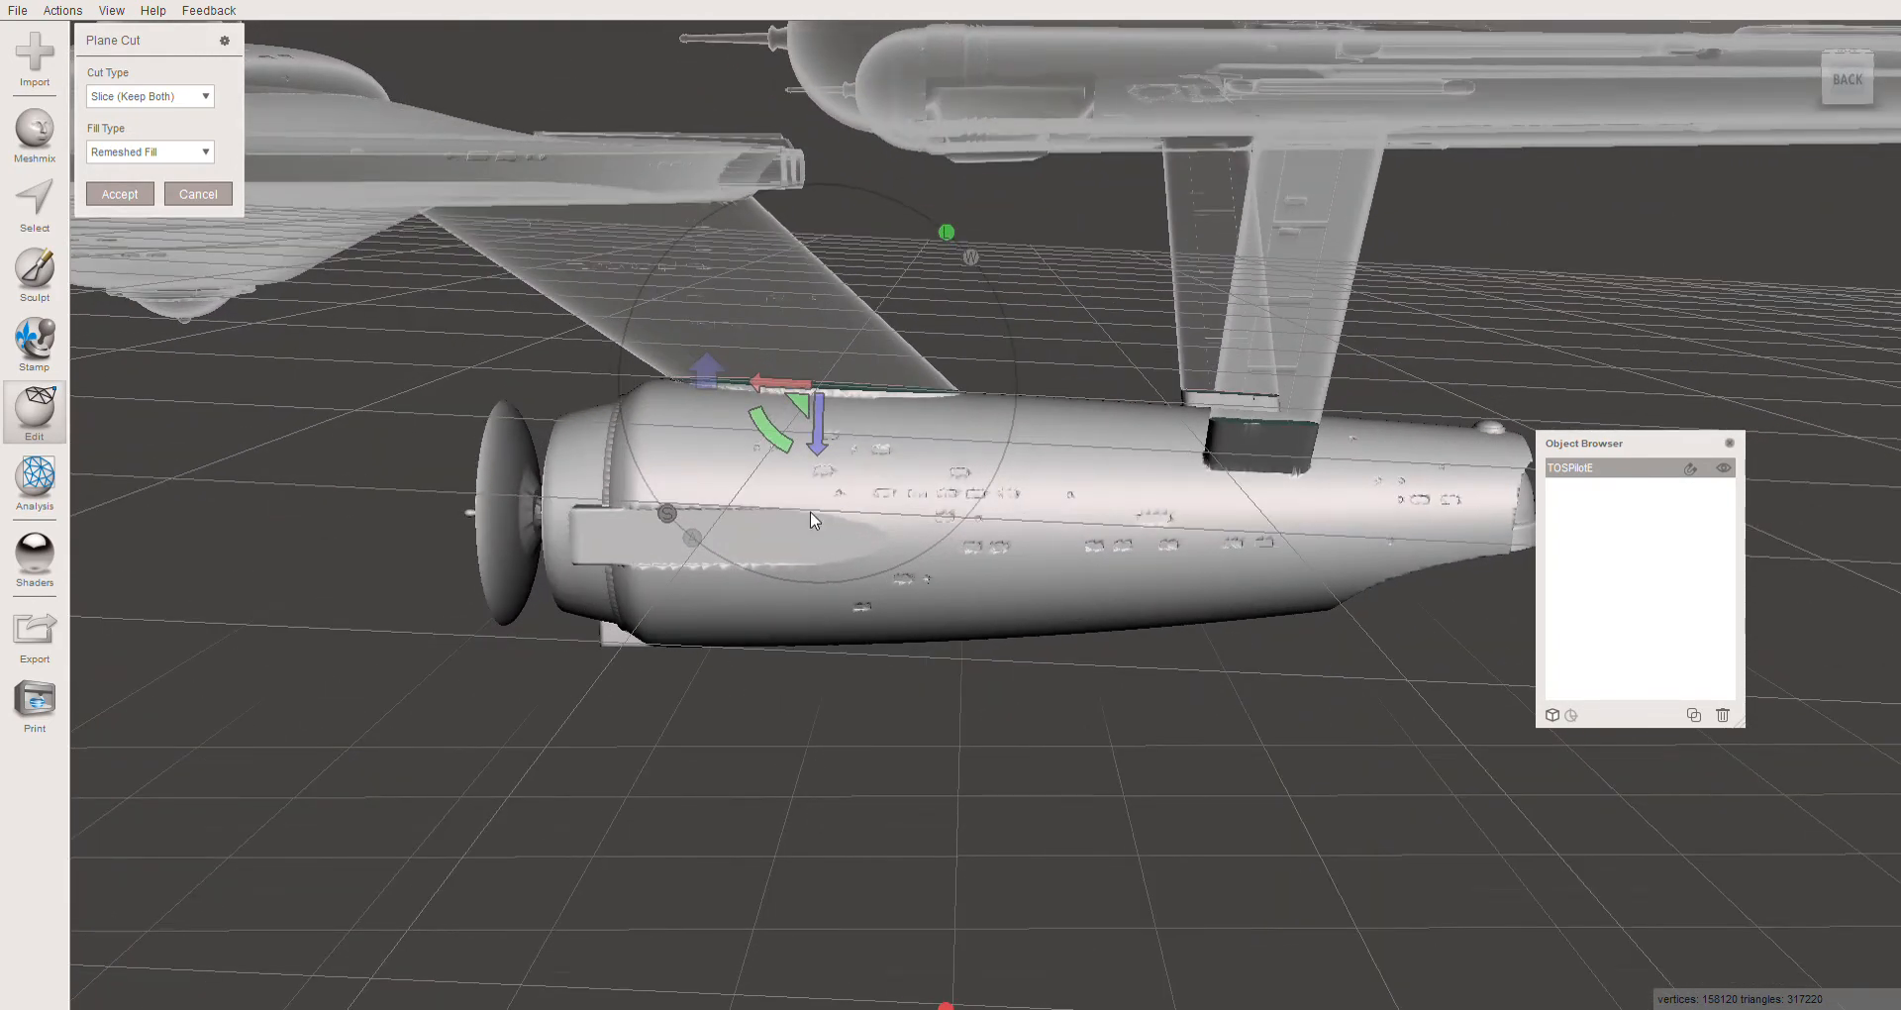
pyautogui.moveTo(842, 480); pyautogui.dragTo(1081, 455, button='right')
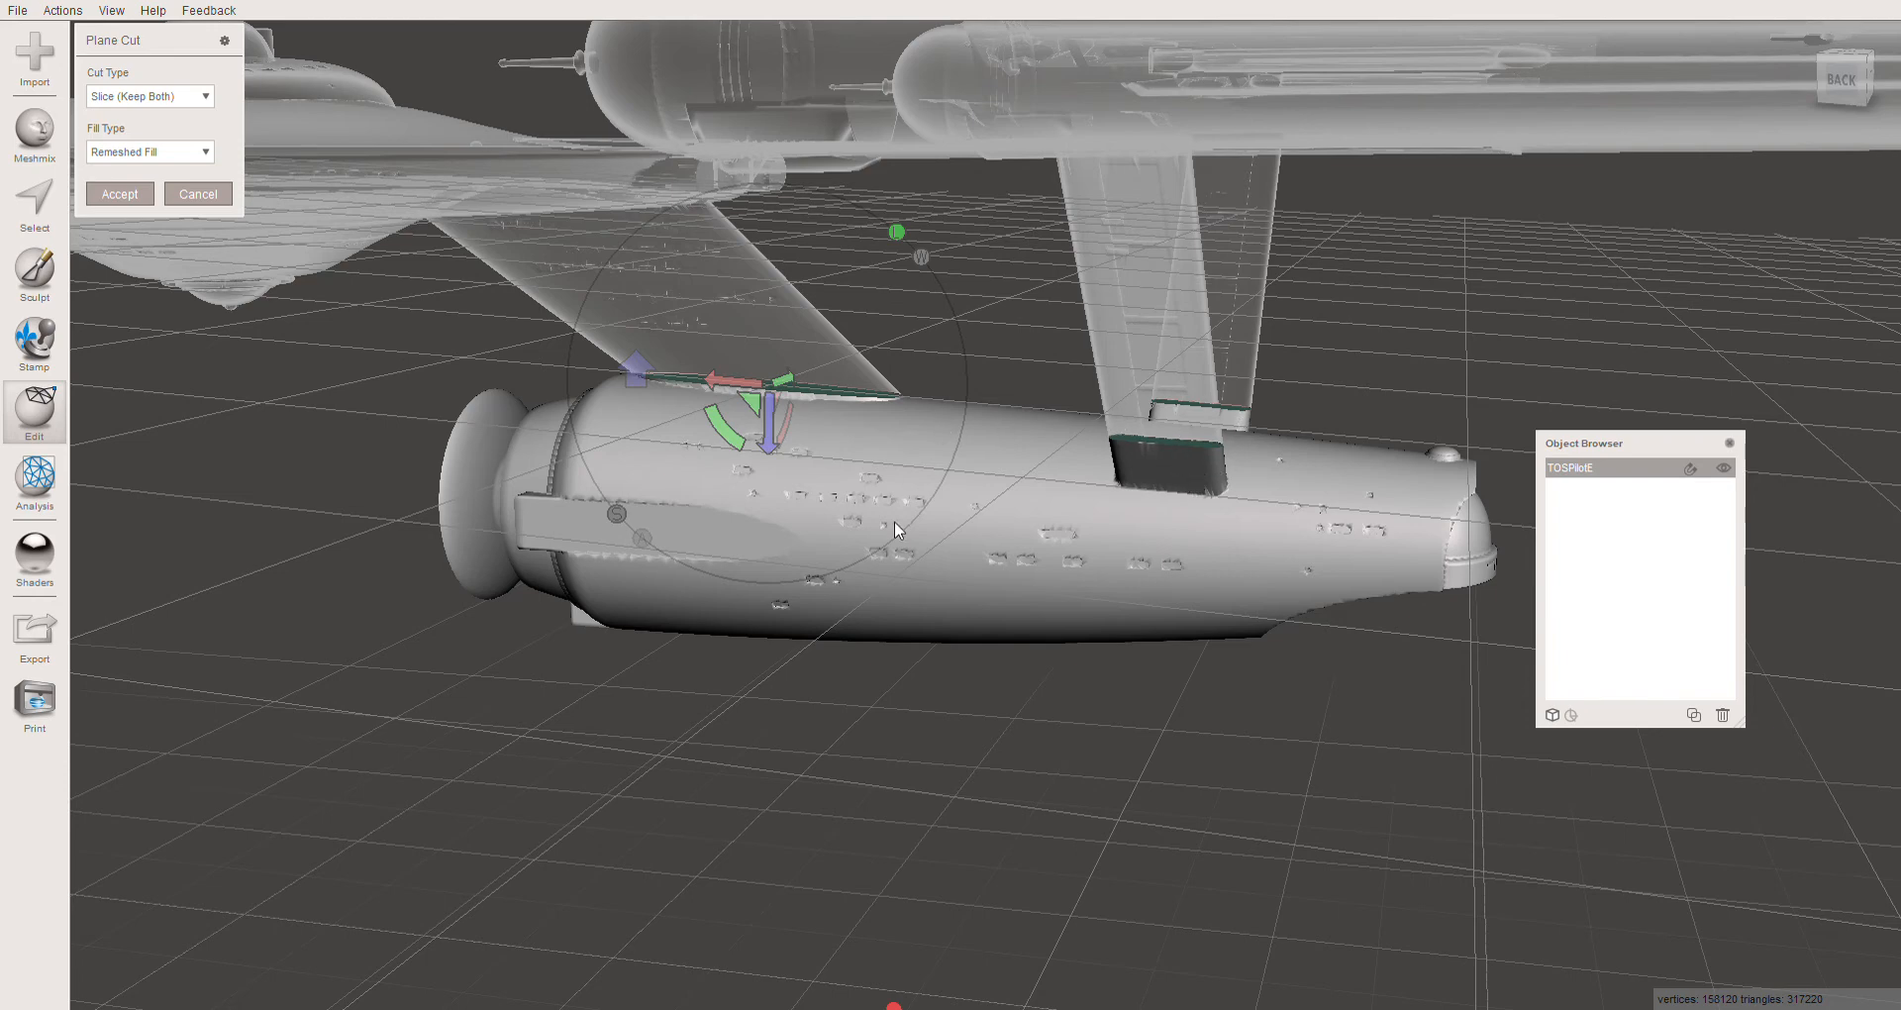
pyautogui.moveTo(879, 533); pyautogui.dragTo(926, 532, button='right')
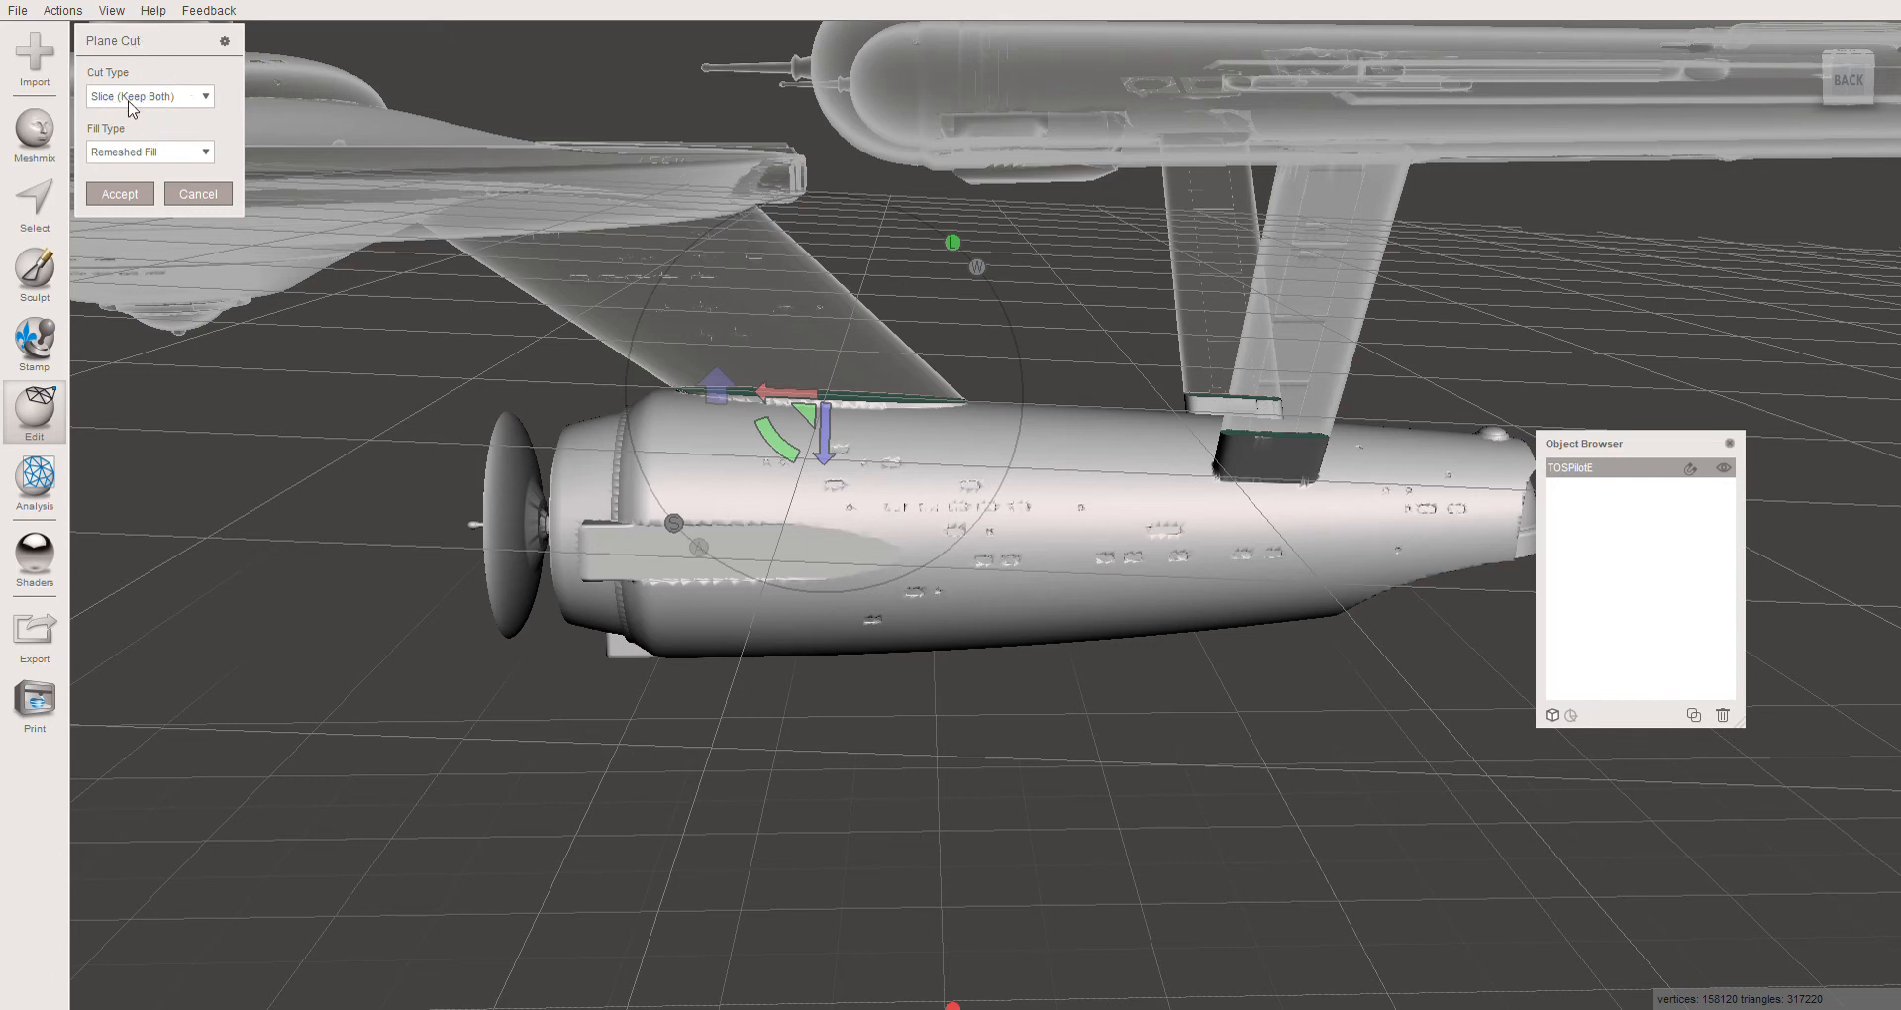
# Accept the plane cut and separate the sliced mesh into individual shells, selecting the pieces to check them
pyautogui.click(120, 194)
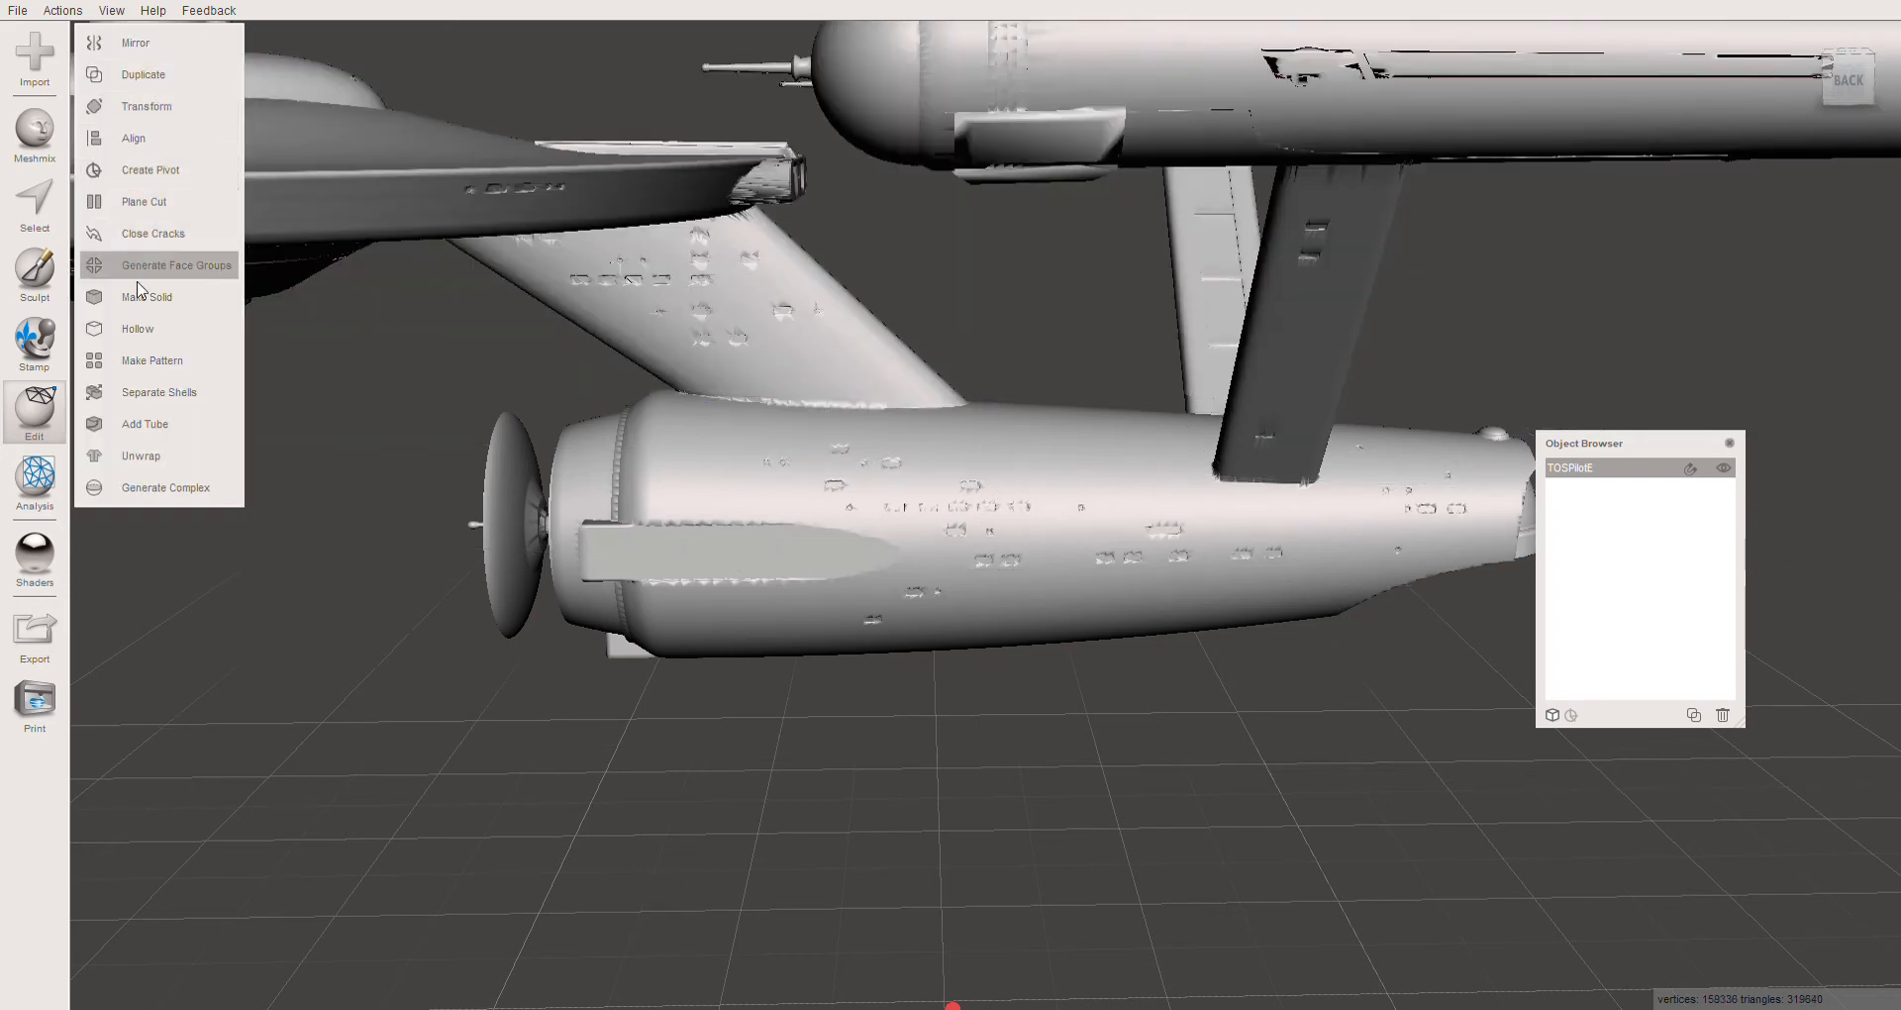
pyautogui.click(159, 394)
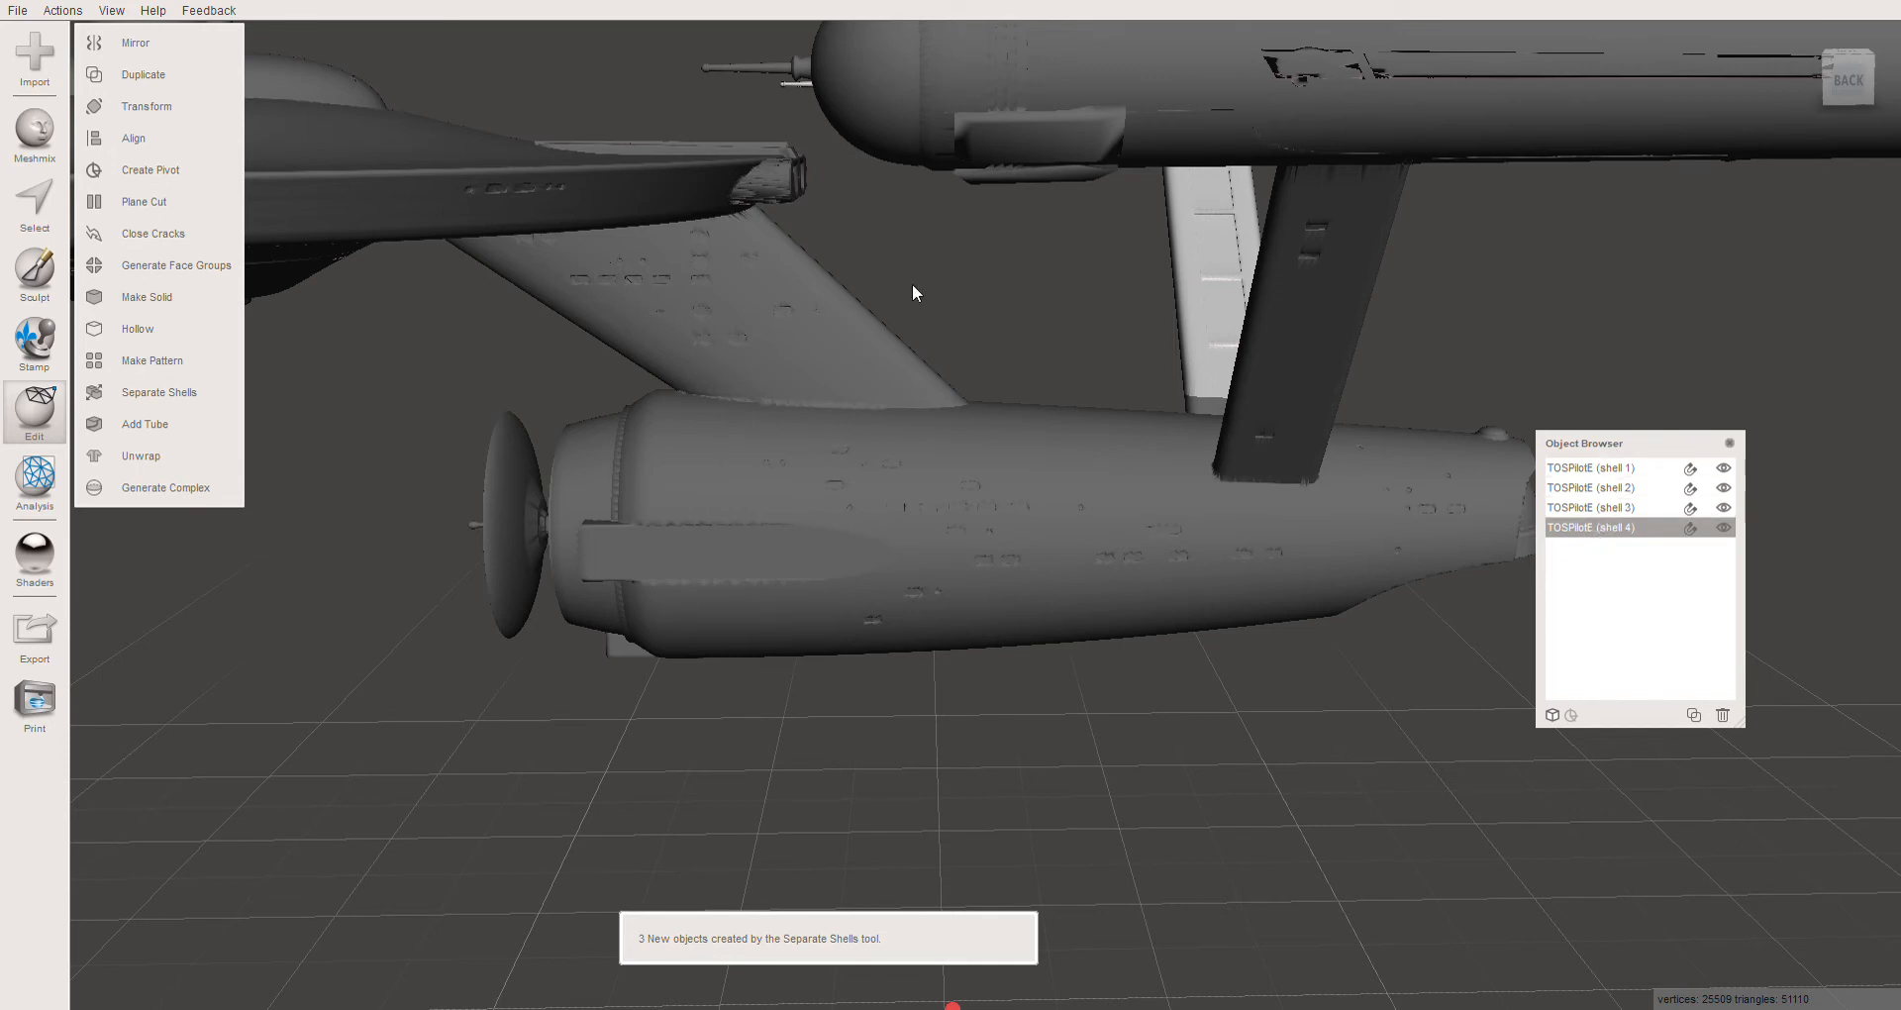
pyautogui.click(681, 287)
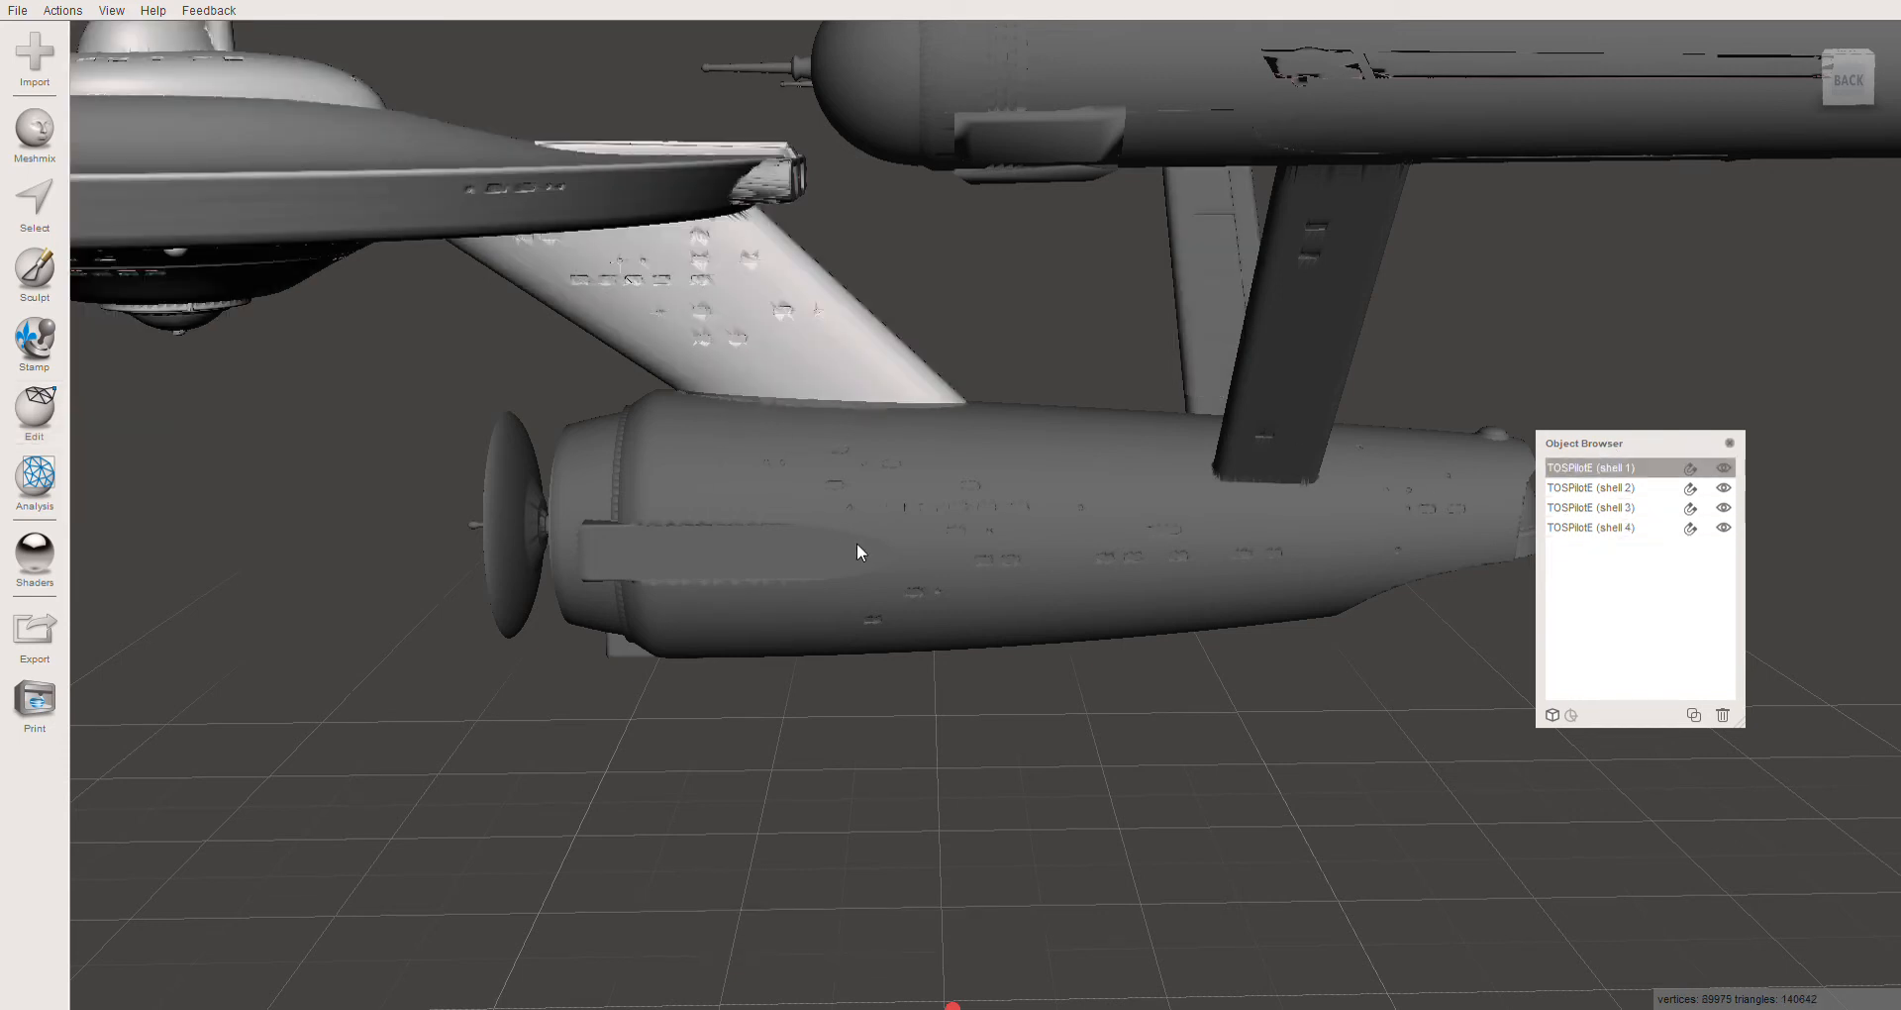
pyautogui.click(822, 491)
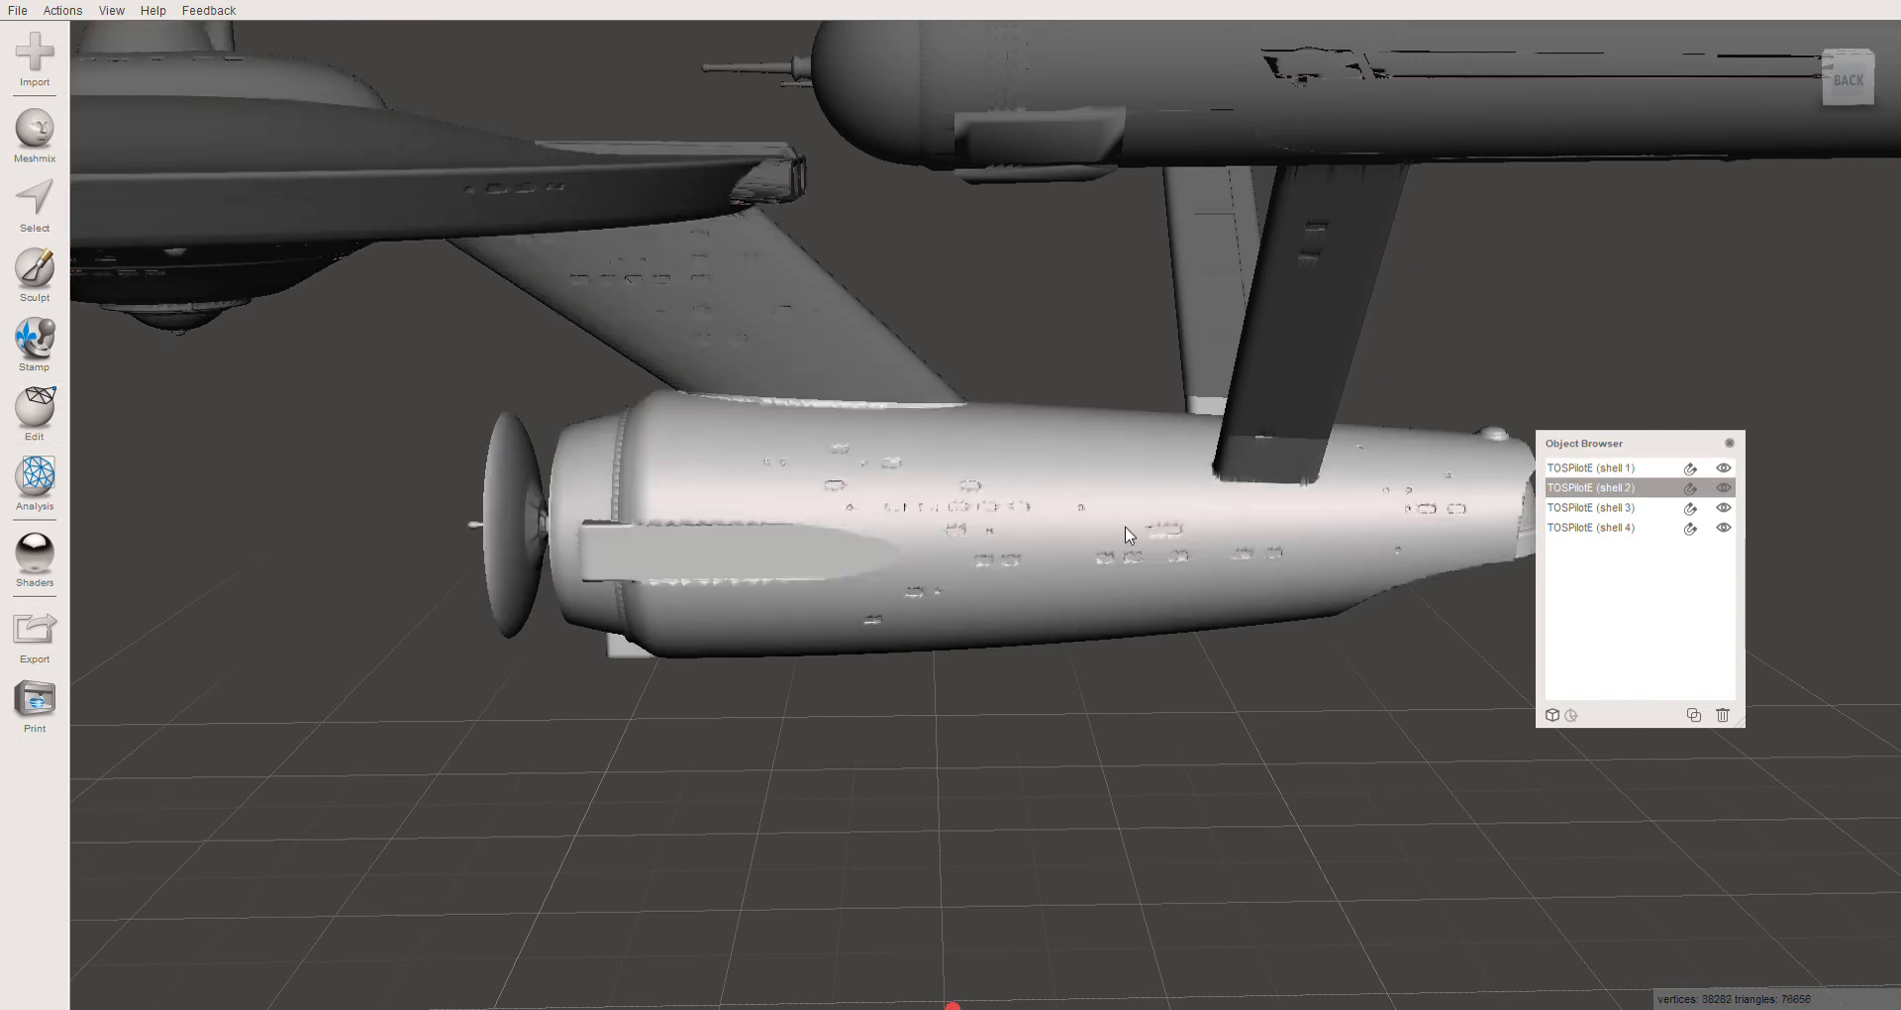
pyautogui.click(1216, 315)
pyautogui.click(1258, 368)
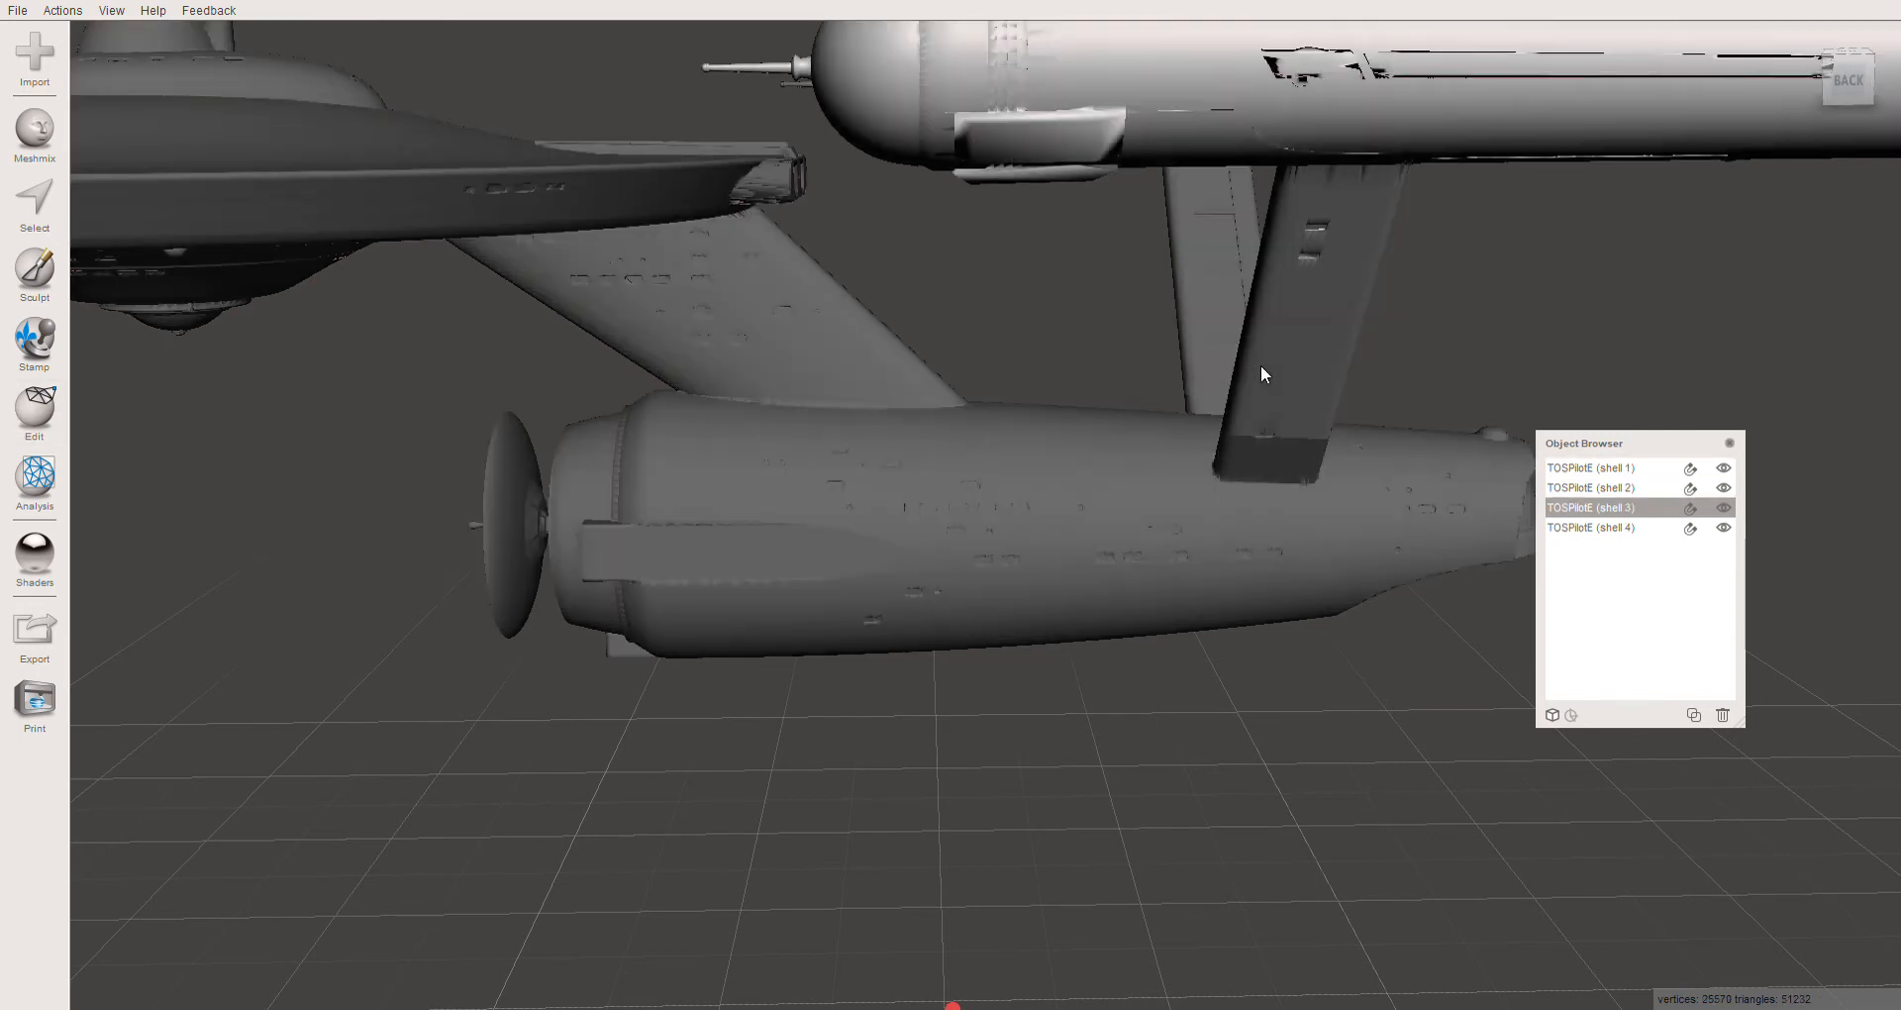
# Rename the shell containing the saucer and neck as TOSPilotESaucer
pyautogui.click(792, 337)
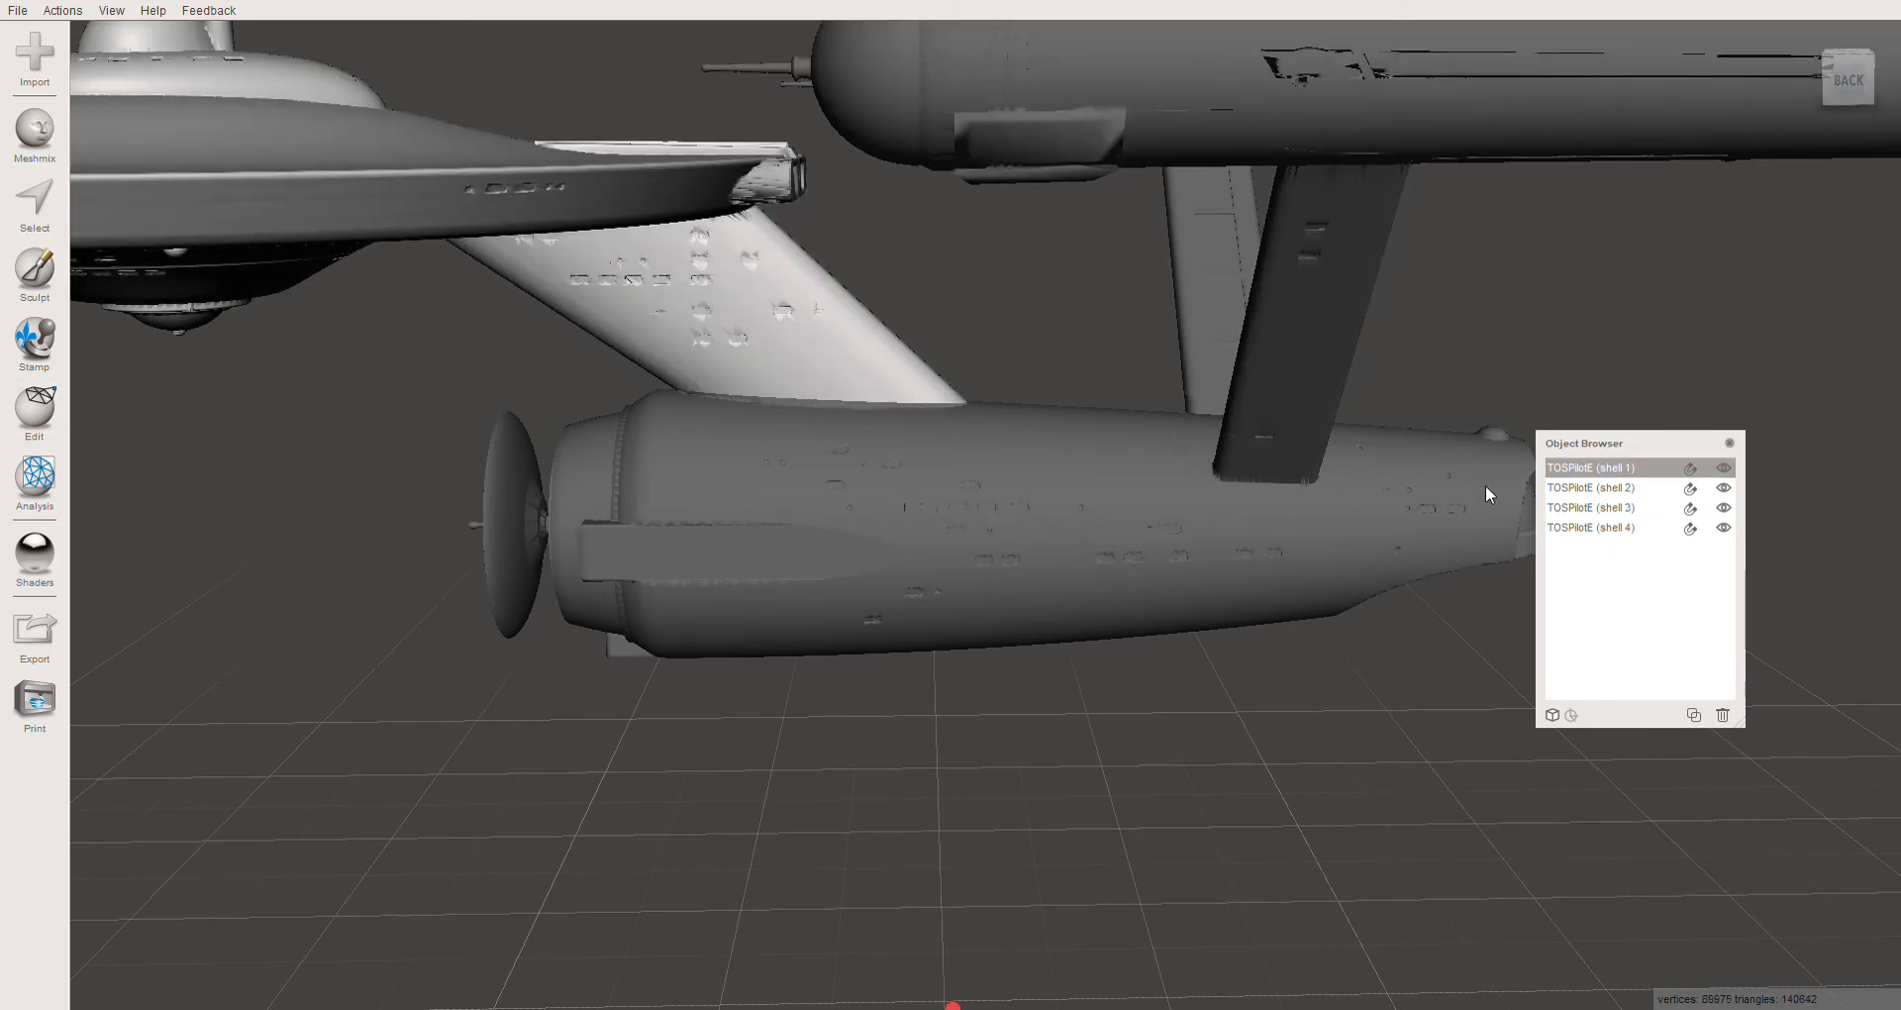
pyautogui.doubleClick(1640, 477)
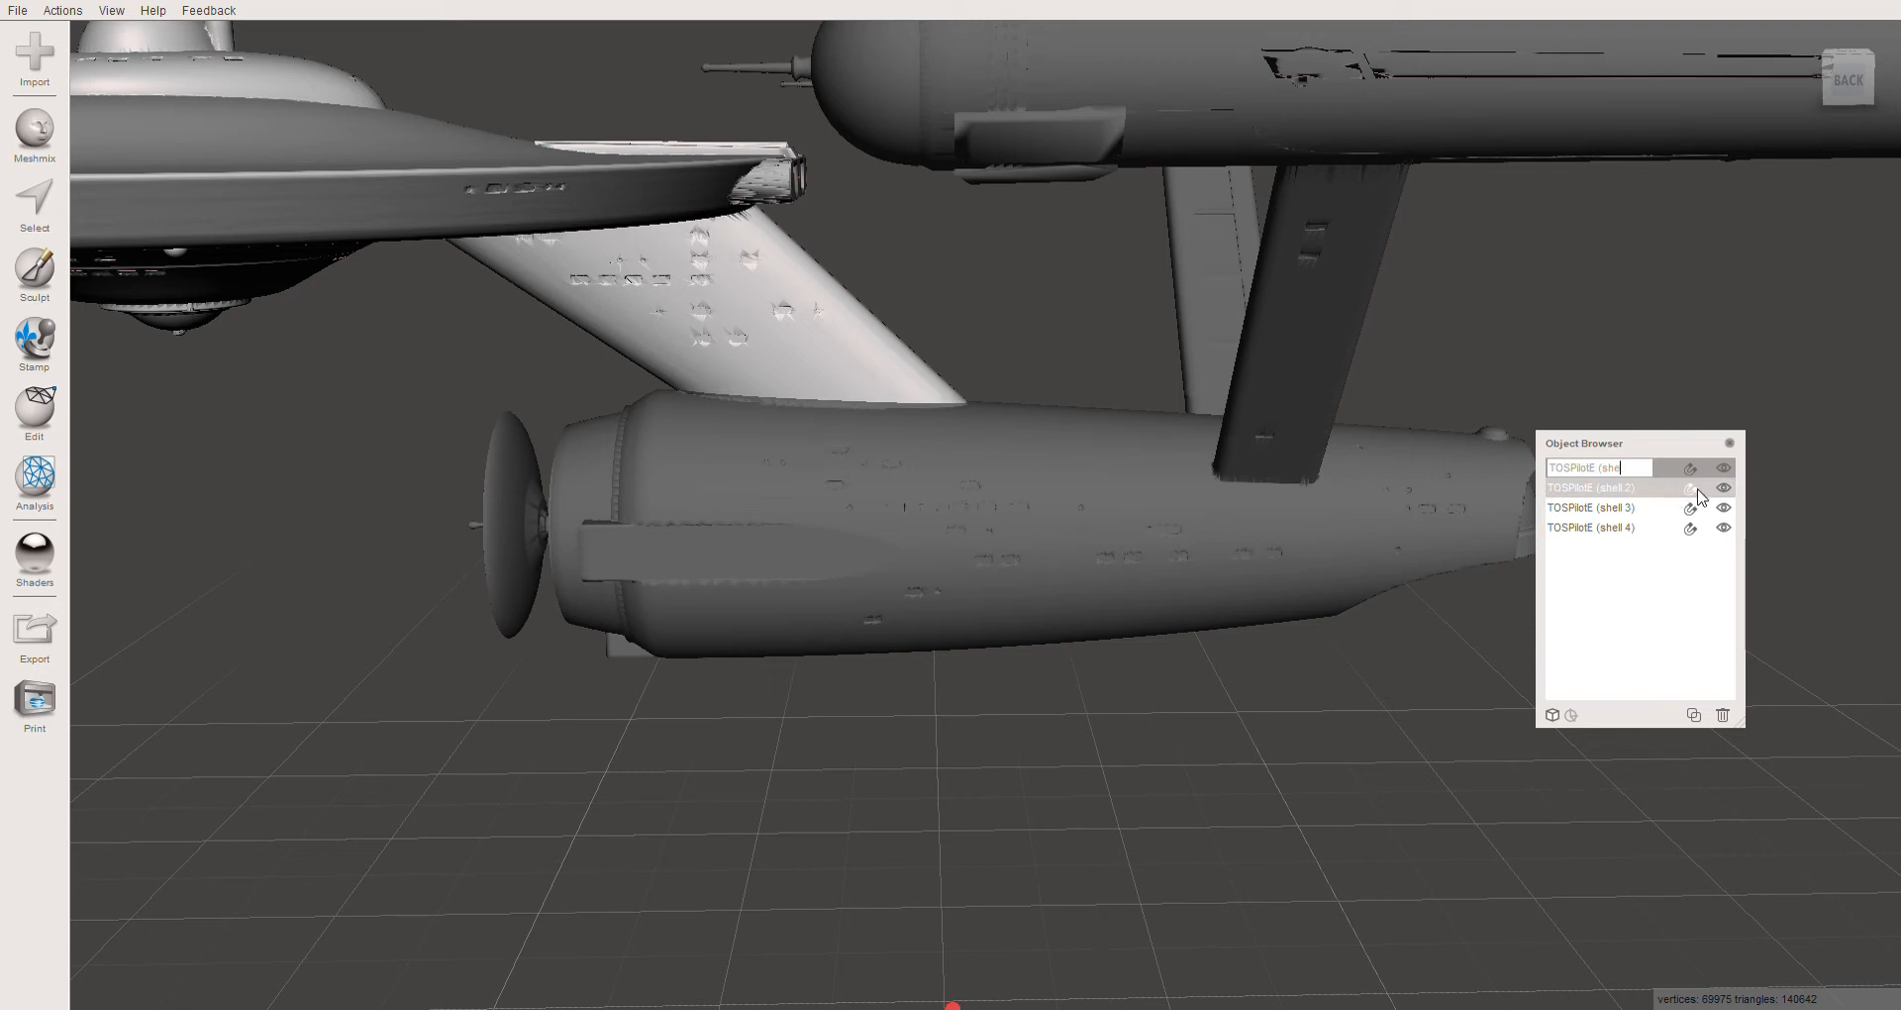
pyautogui.press('BackSpace')
pyautogui.press('BackSpace')
pyautogui.press('BackSpace')
pyautogui.press('BackSpace')
pyautogui.press('BackSpace')
pyautogui.press('BackSpace')
pyautogui.press('BackSpace')
pyautogui.press('BackSpace')
pyautogui.write('Saucer')
# Rename the engineering hull shell as TOSPilotESecondary
pyautogui.click(1022, 491)
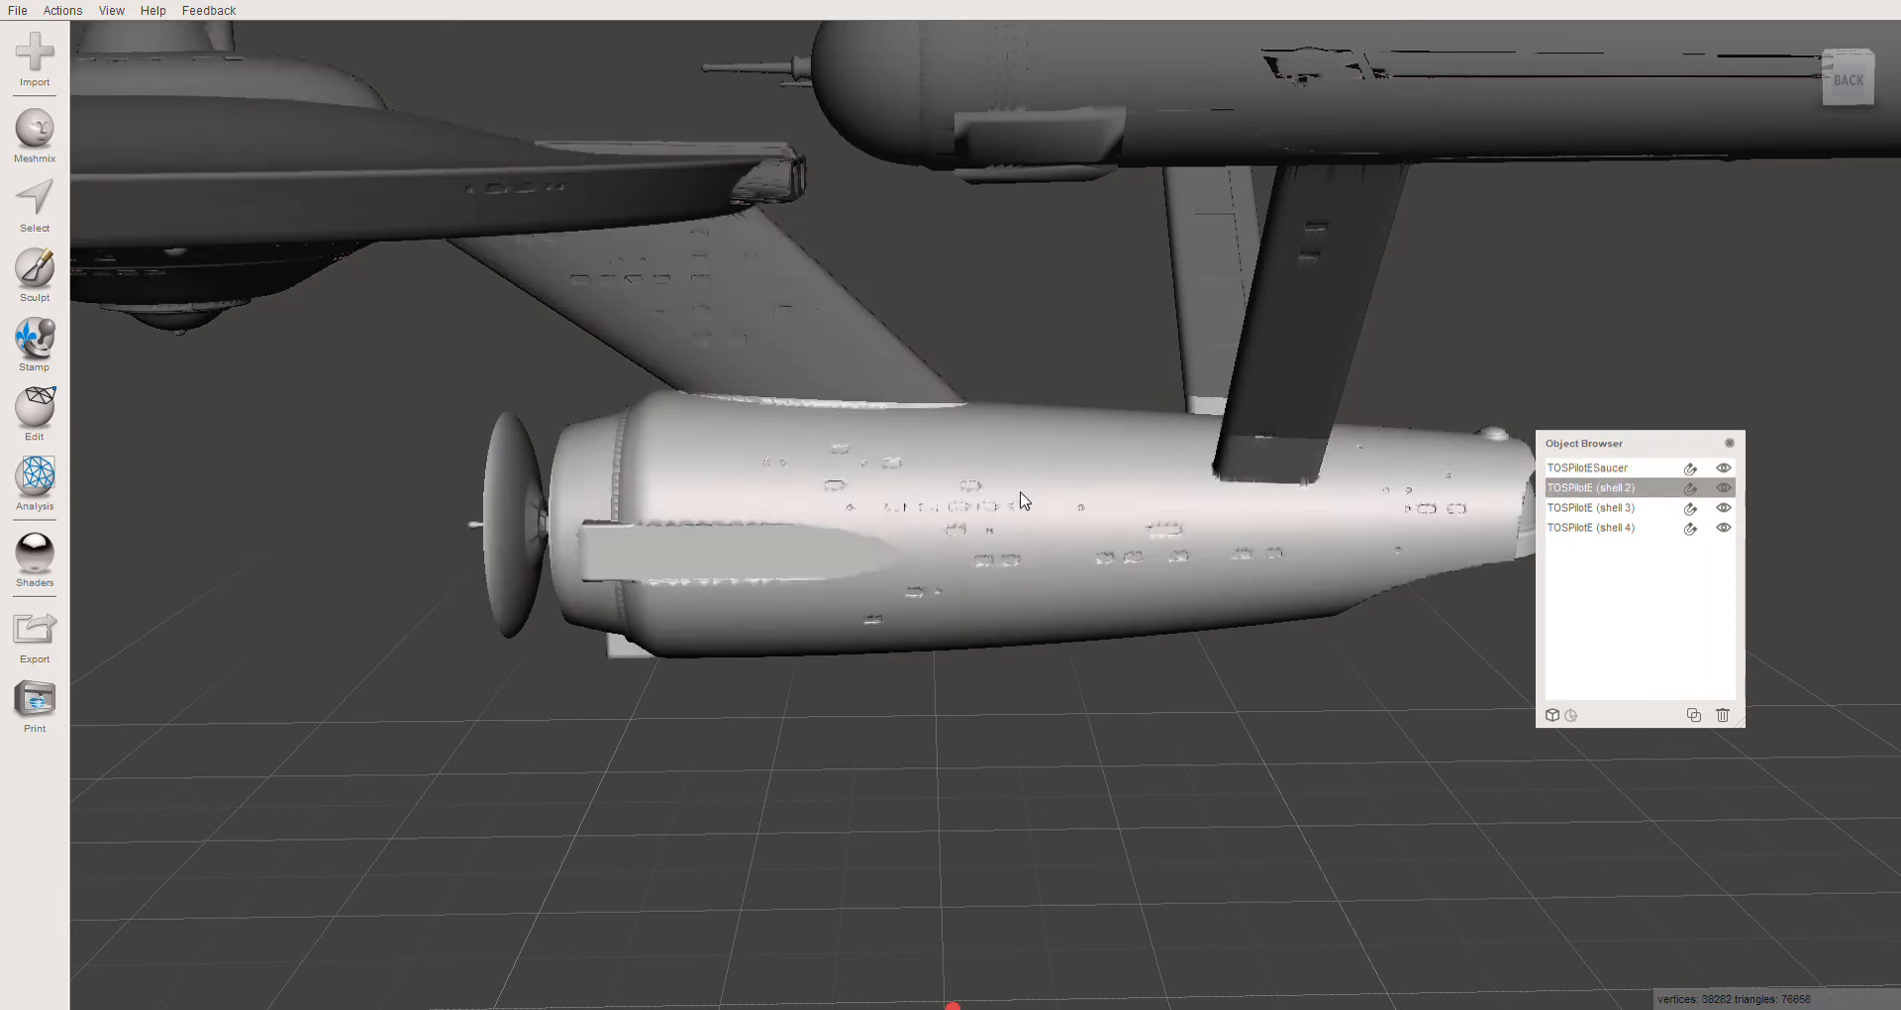
pyautogui.doubleClick(1637, 488)
pyautogui.press('BackSpace')
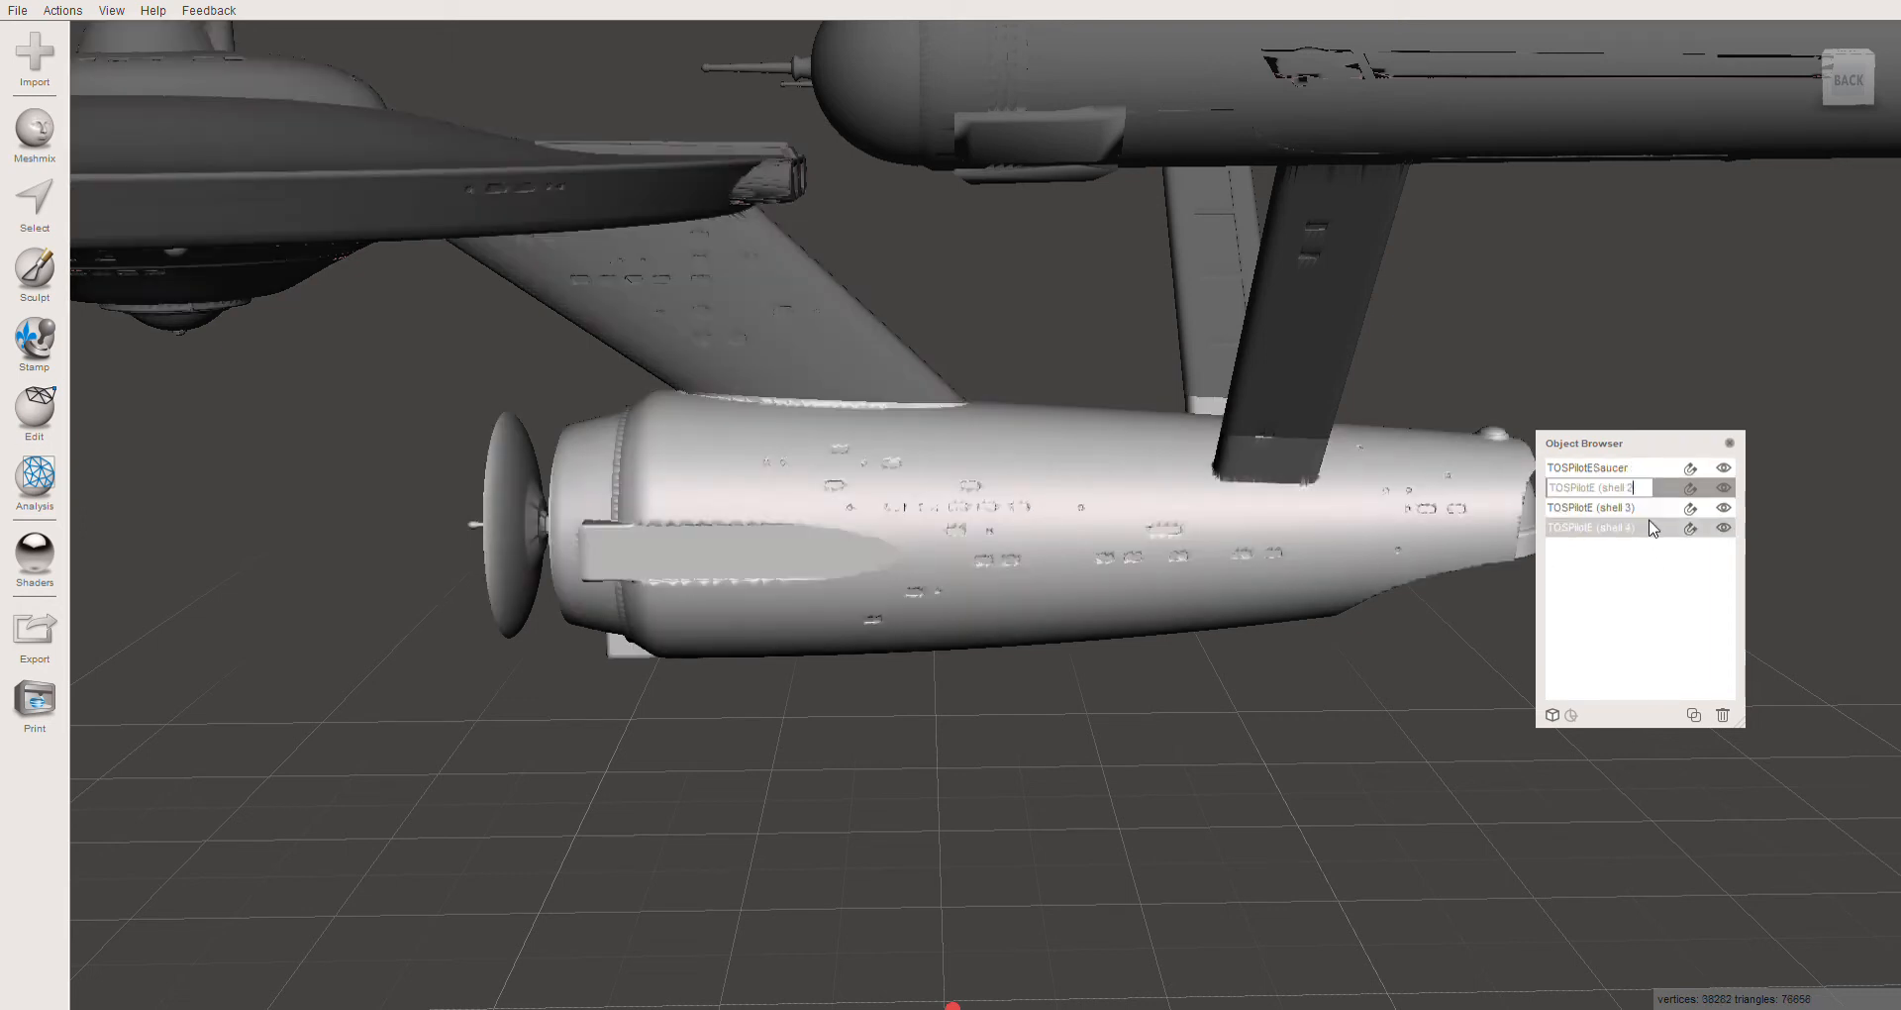
pyautogui.press('BackSpace')
pyautogui.press('BackSpace')
pyautogui.press('BackSpace')
pyautogui.write('Secondary')
# Rename the shell of the nearer nacelle and its pylon as TOSPilotEPortNacelle
pyautogui.click(1313, 297)
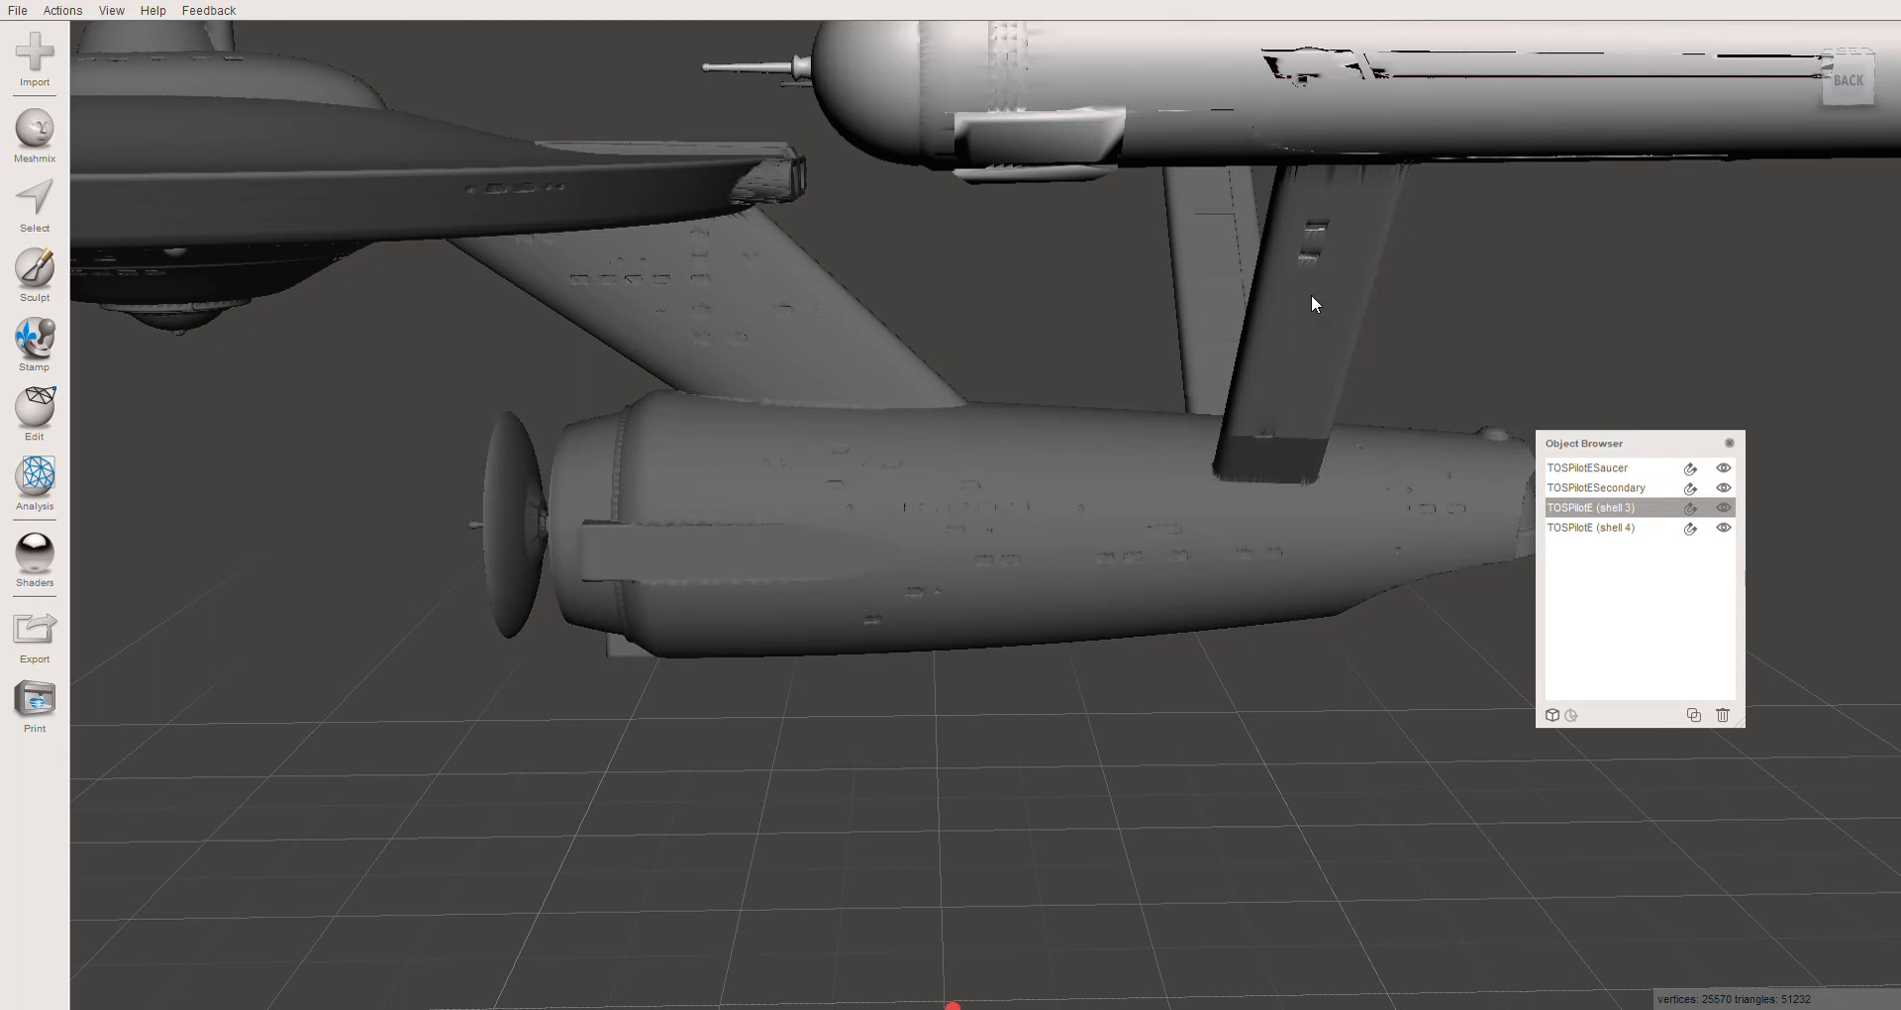
pyautogui.doubleClick(1657, 512)
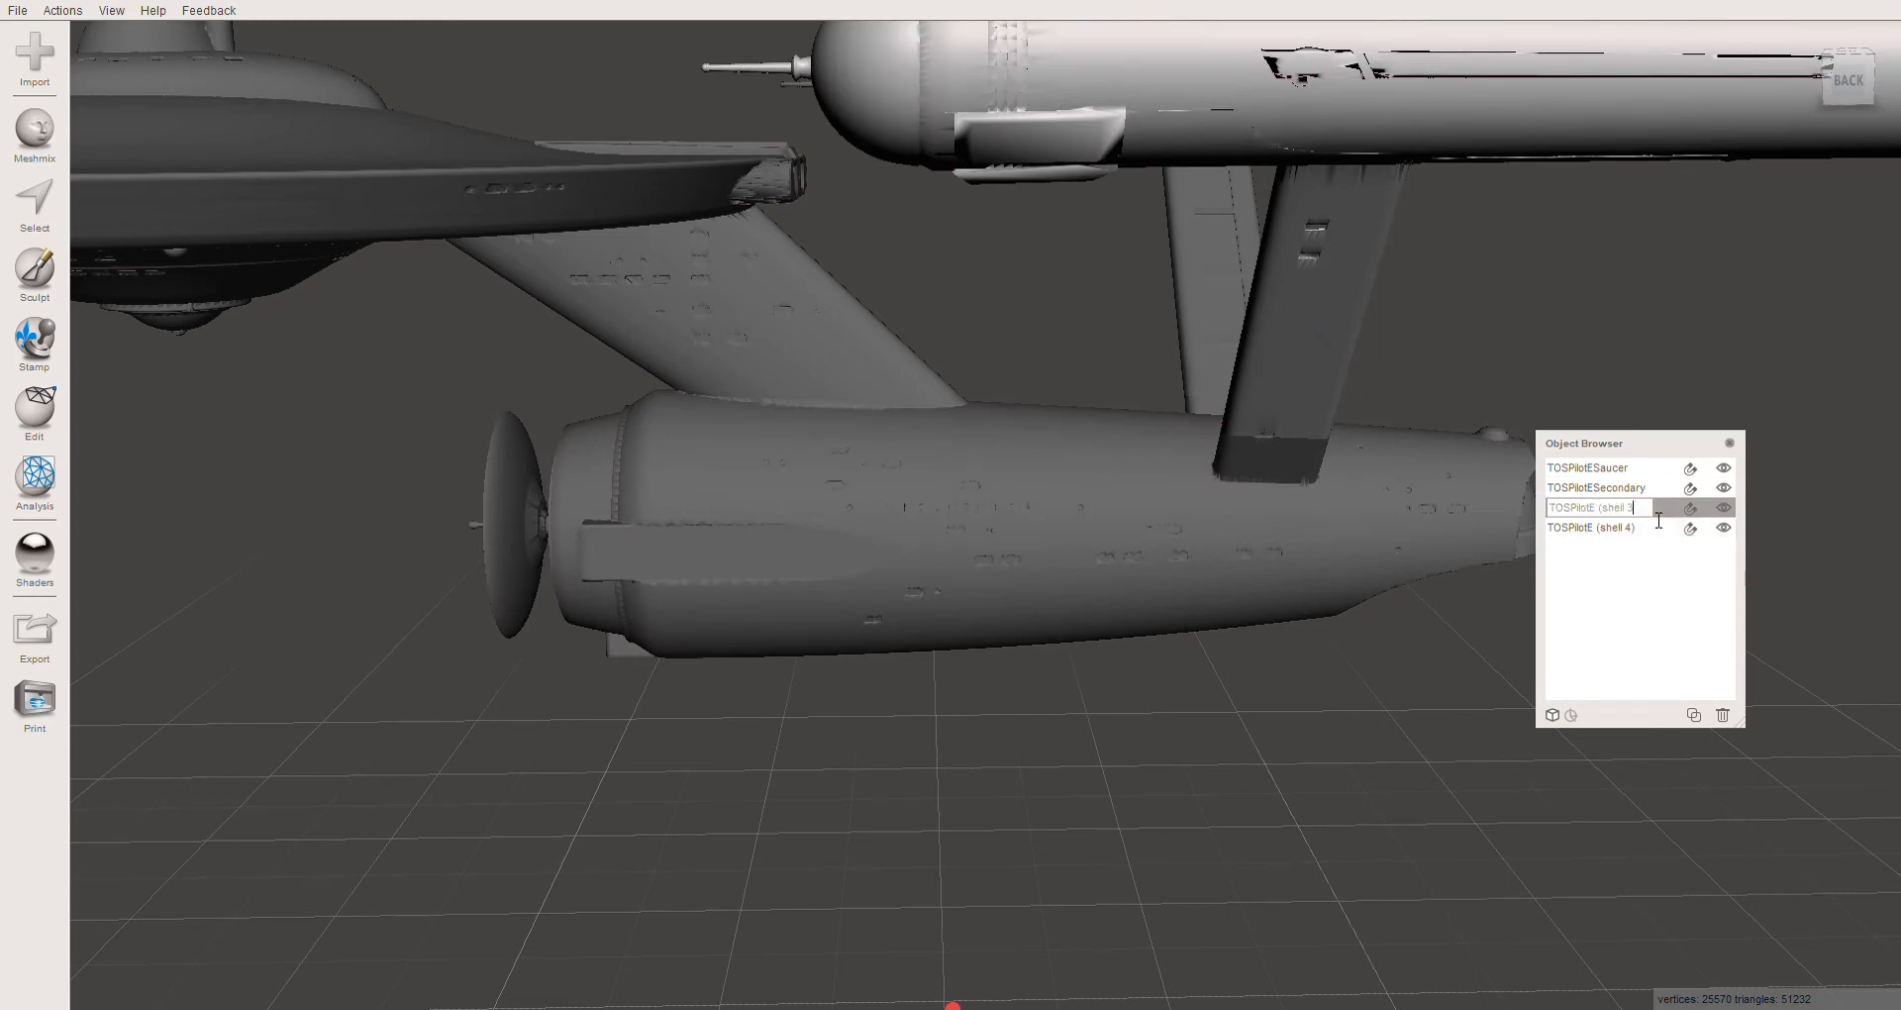
pyautogui.press('BackSpace')
pyautogui.press('BackSpace')
pyautogui.press('BackSpace')
pyautogui.press('BackSpace')
pyautogui.press('BackSpace')
pyautogui.press('BackSpace')
pyautogui.write('PortNacelle')
# Rename the remaining shell, the far nacelle with its pylon, as TOSPilotEStrbNacelle
pyautogui.click(1555, 531)
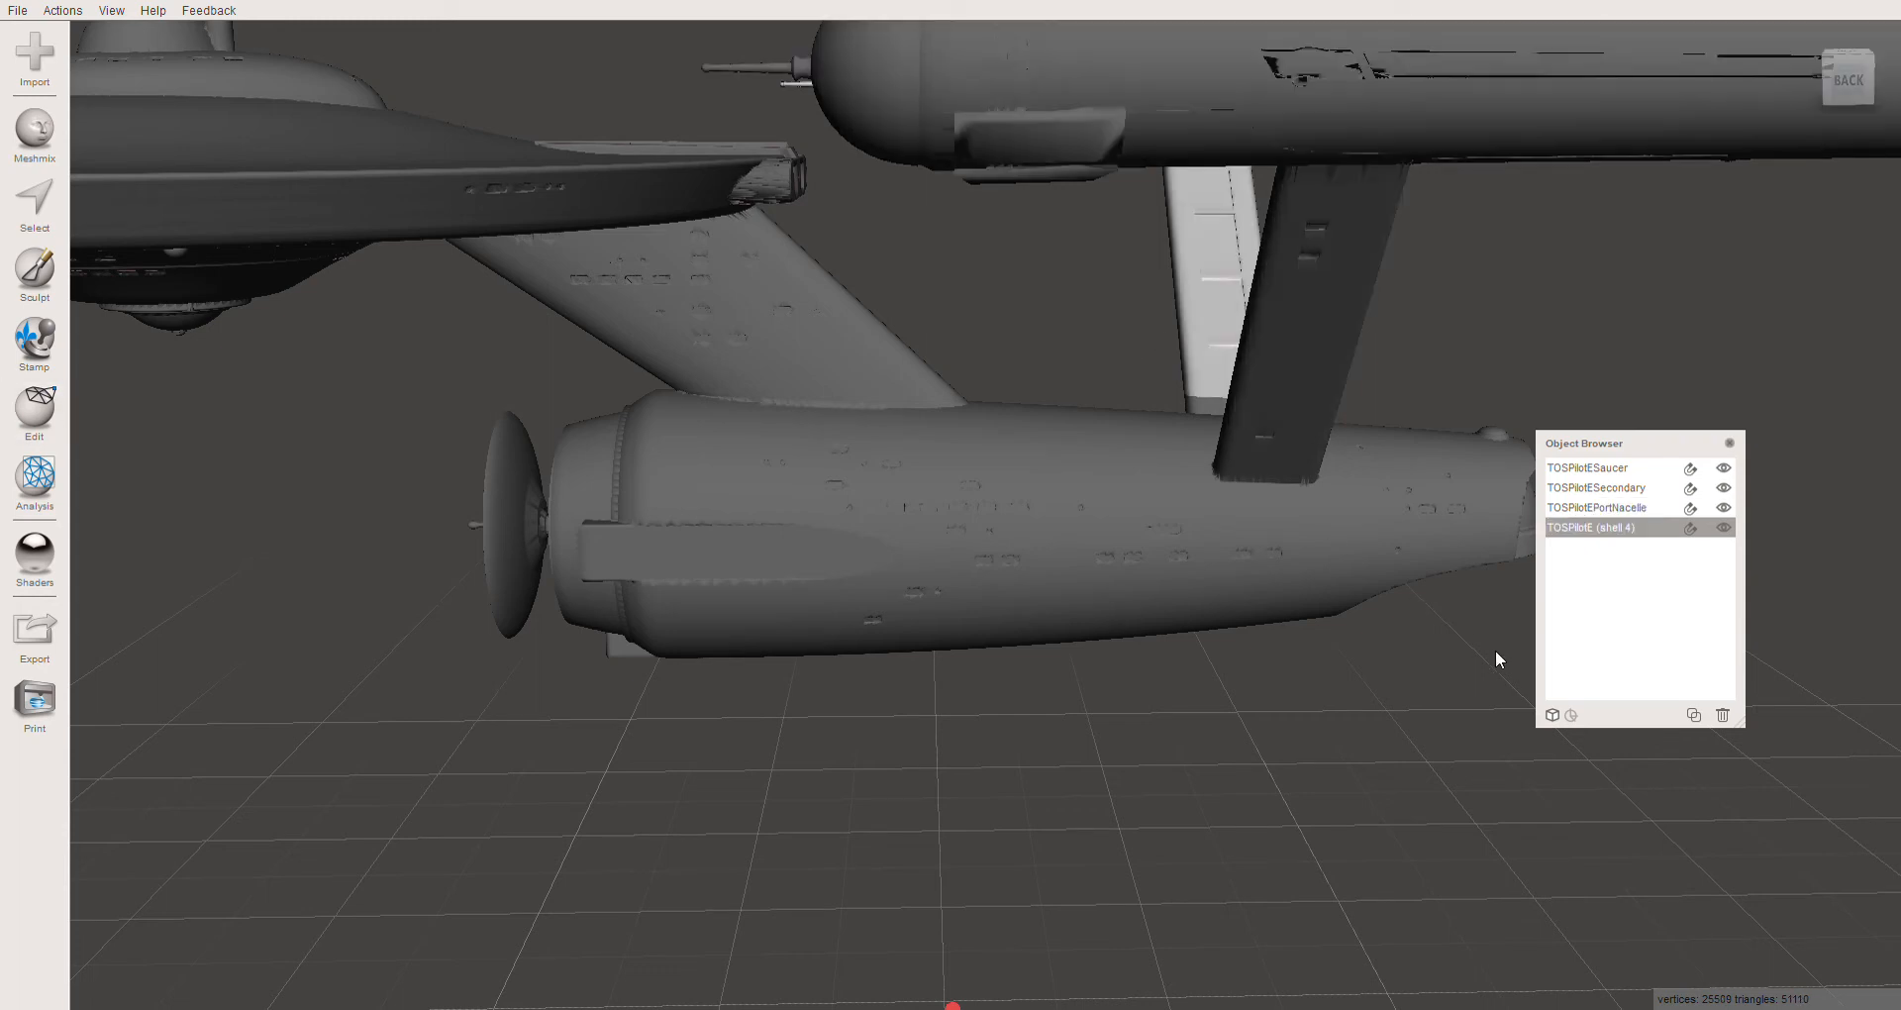
pyautogui.doubleClick(1636, 529)
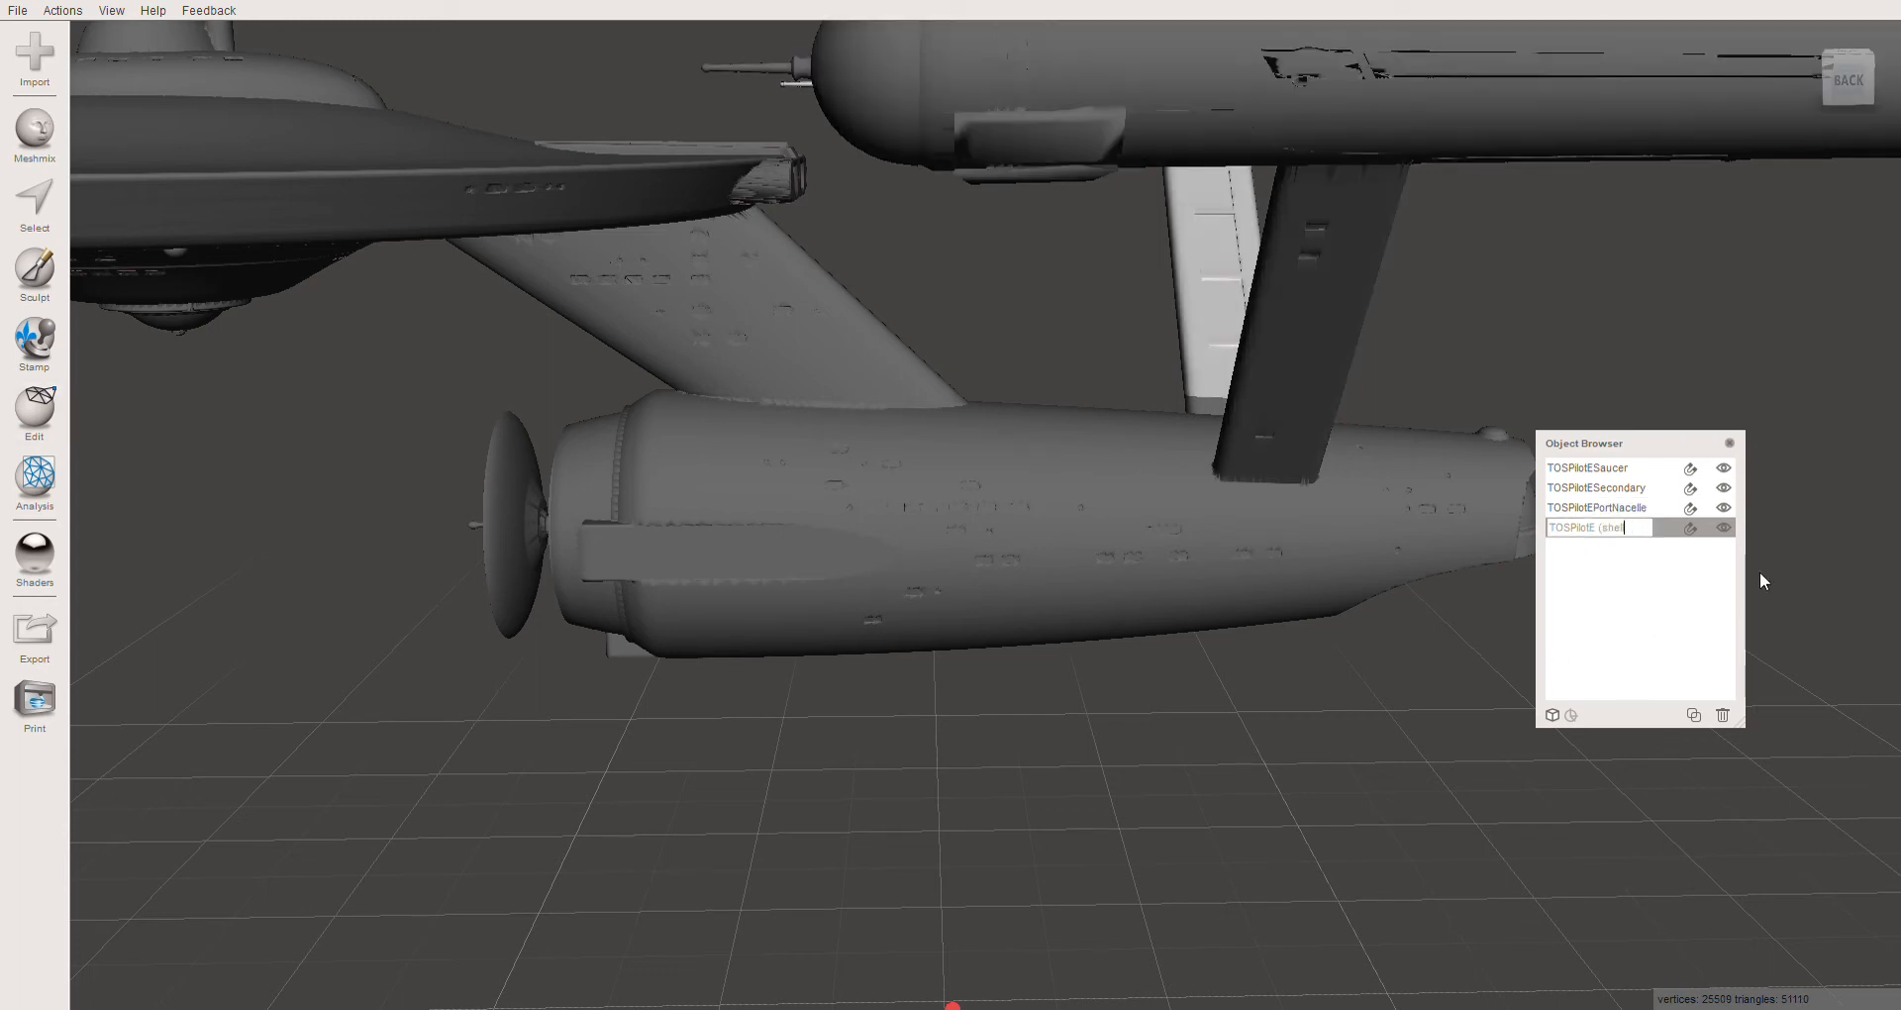
pyautogui.press('BackSpace')
pyautogui.press('BackSpace')
pyautogui.press('BackSpace')
pyautogui.press('BackSpace')
pyautogui.press('BackSpace')
pyautogui.press('BackSpace')
pyautogui.press('BackSpace')
pyautogui.press('BackSpace')
pyautogui.write('StrbNacelle')
# Hide the saucer and both nacelle objects, and make the secondary hull the active object
pyautogui.click(675, 291)
pyautogui.click(1044, 513)
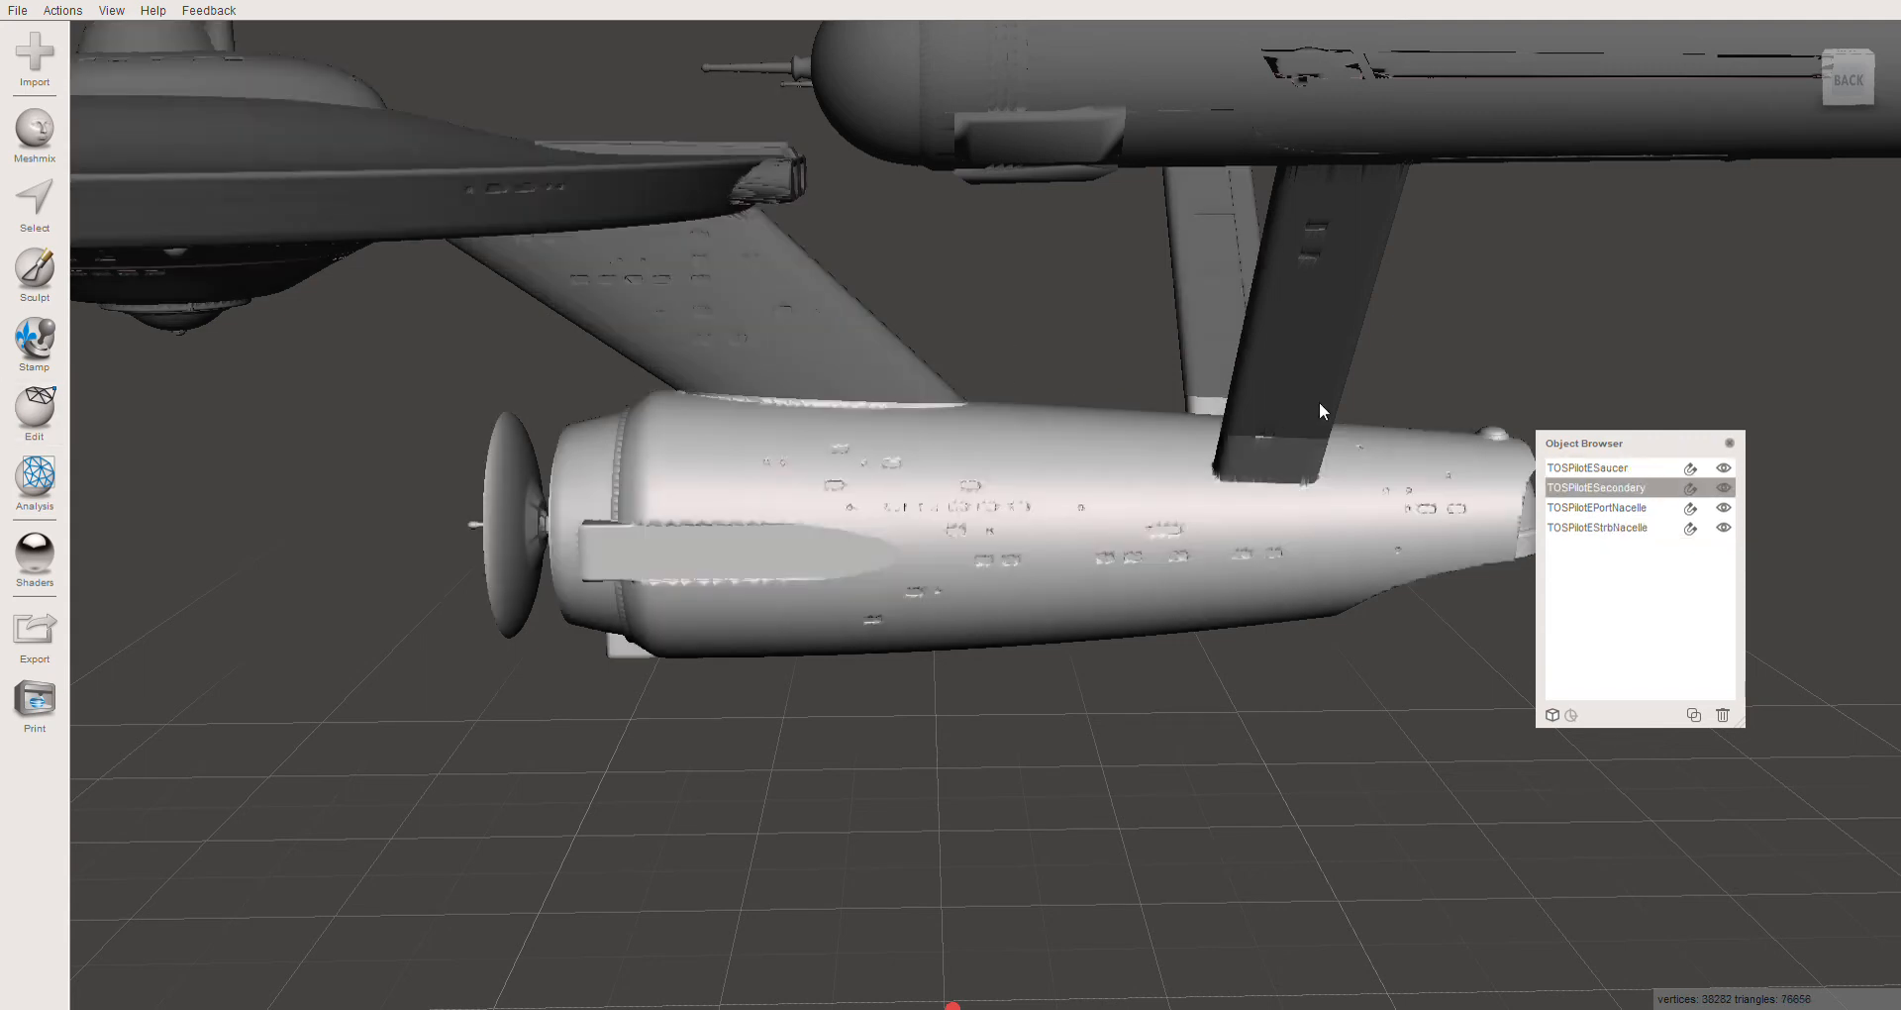
pyautogui.click(1299, 372)
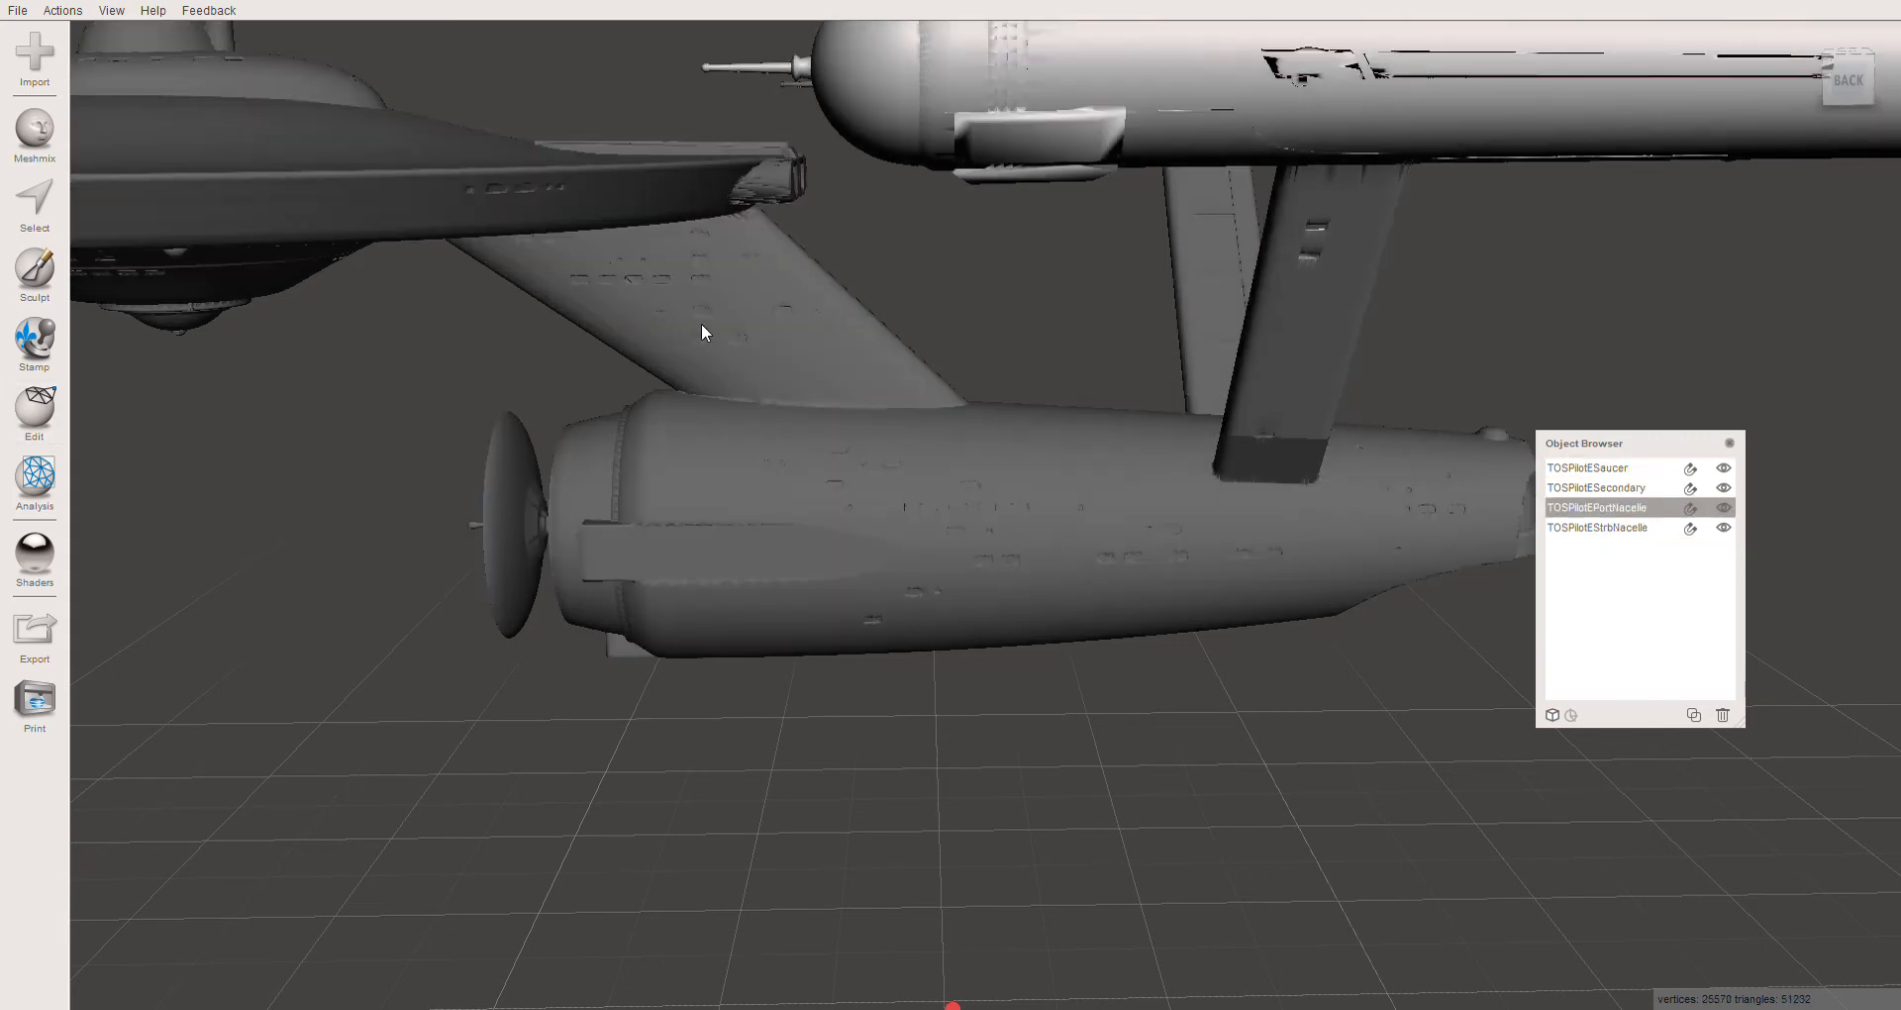
pyautogui.click(278, 205)
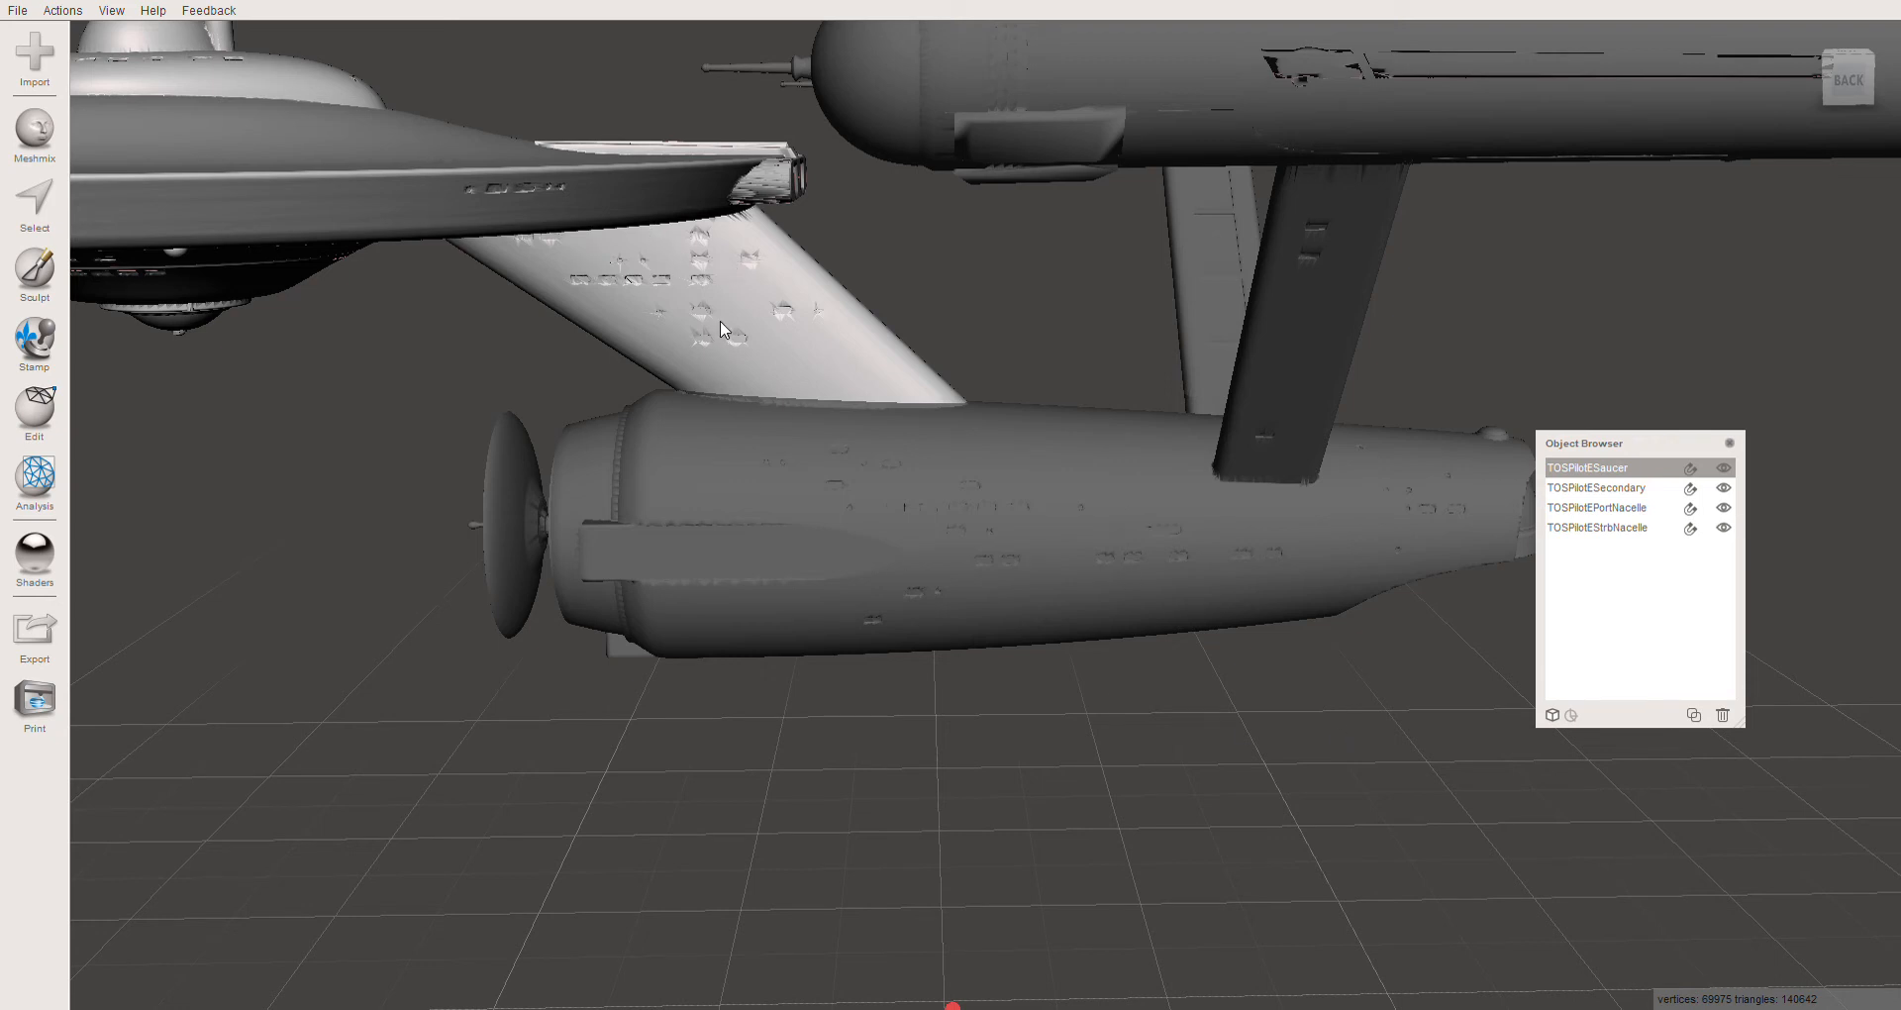
pyautogui.click(1724, 469)
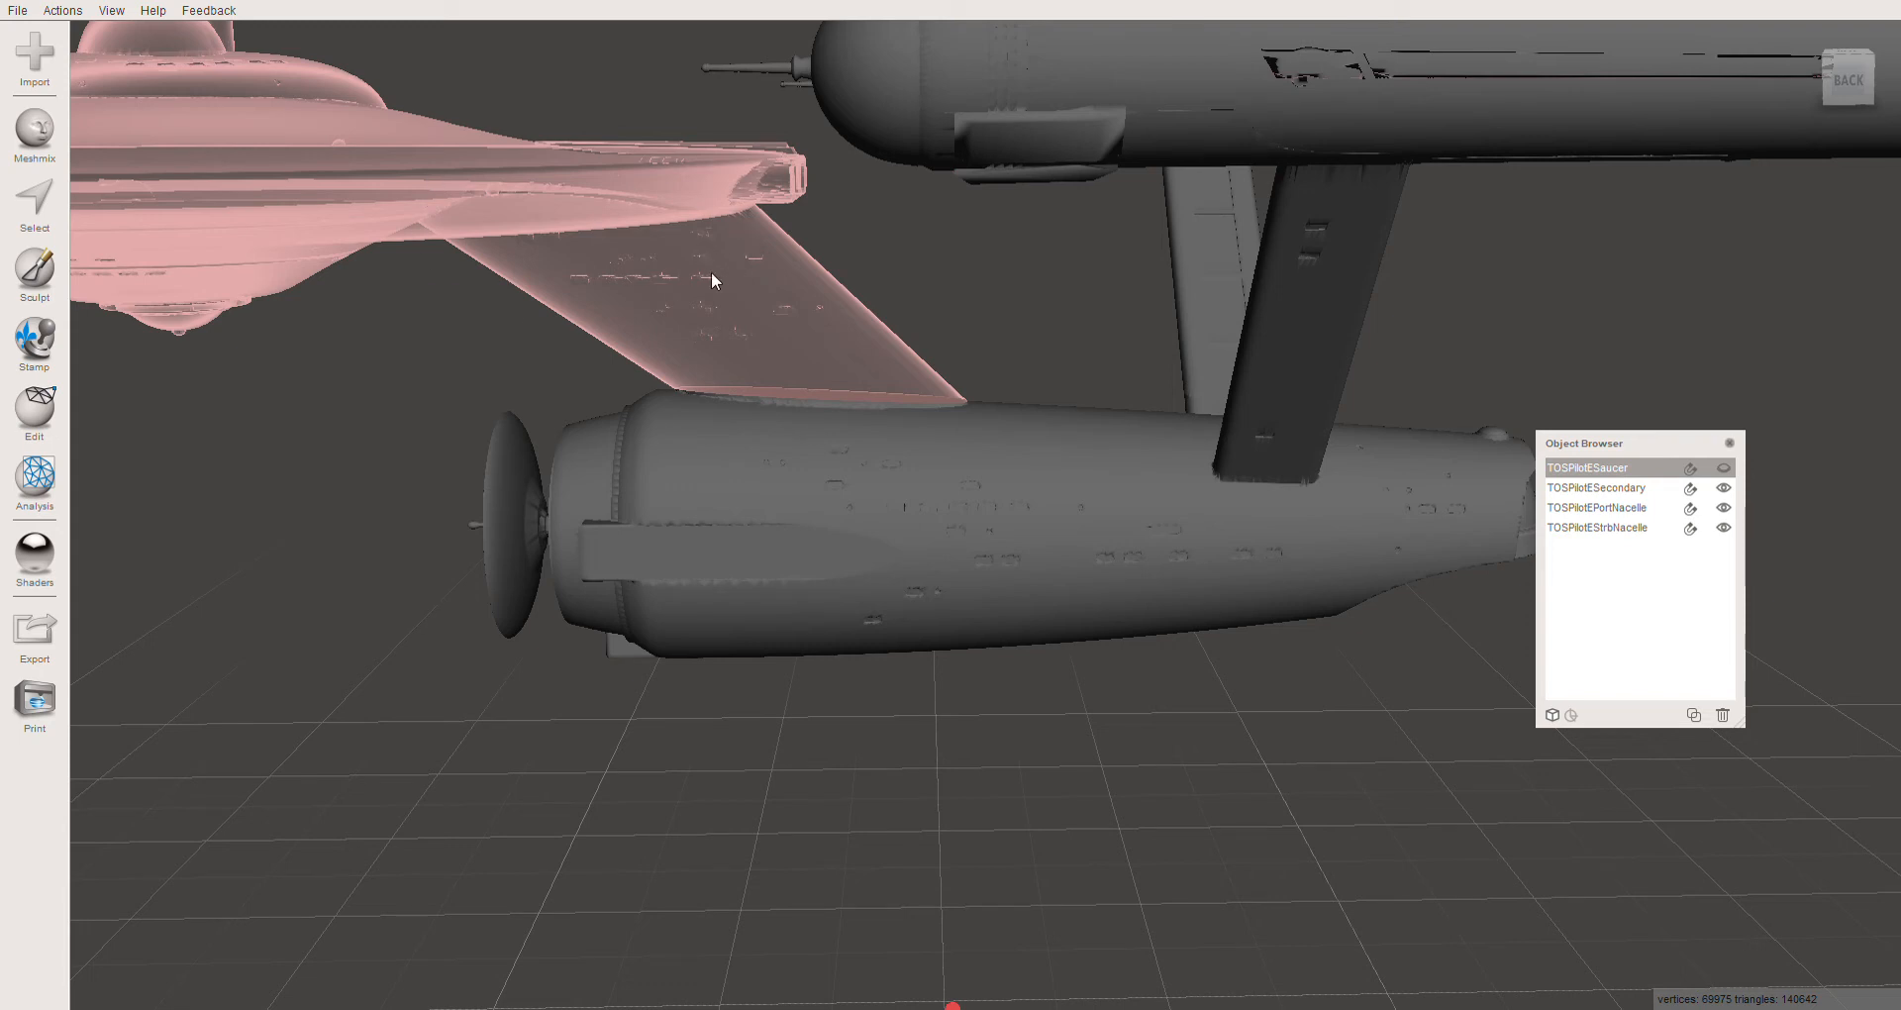
pyautogui.click(1620, 490)
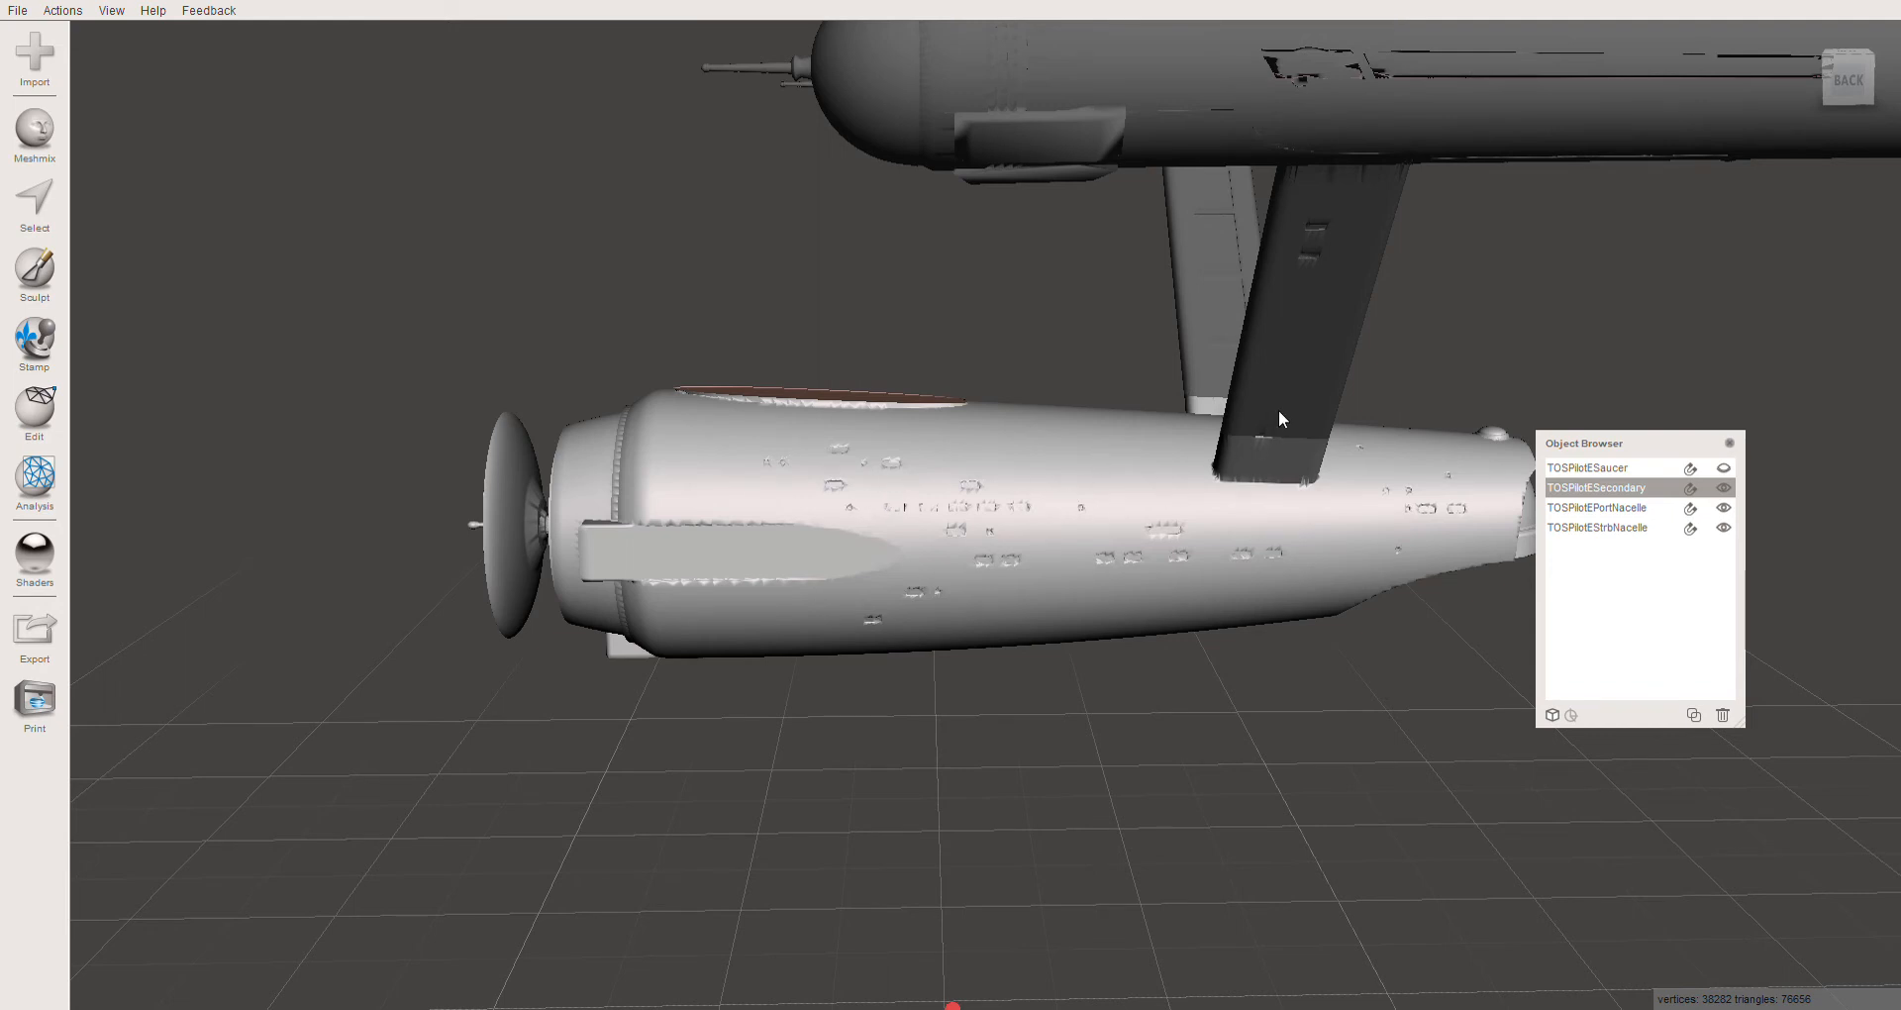
pyautogui.click(1303, 357)
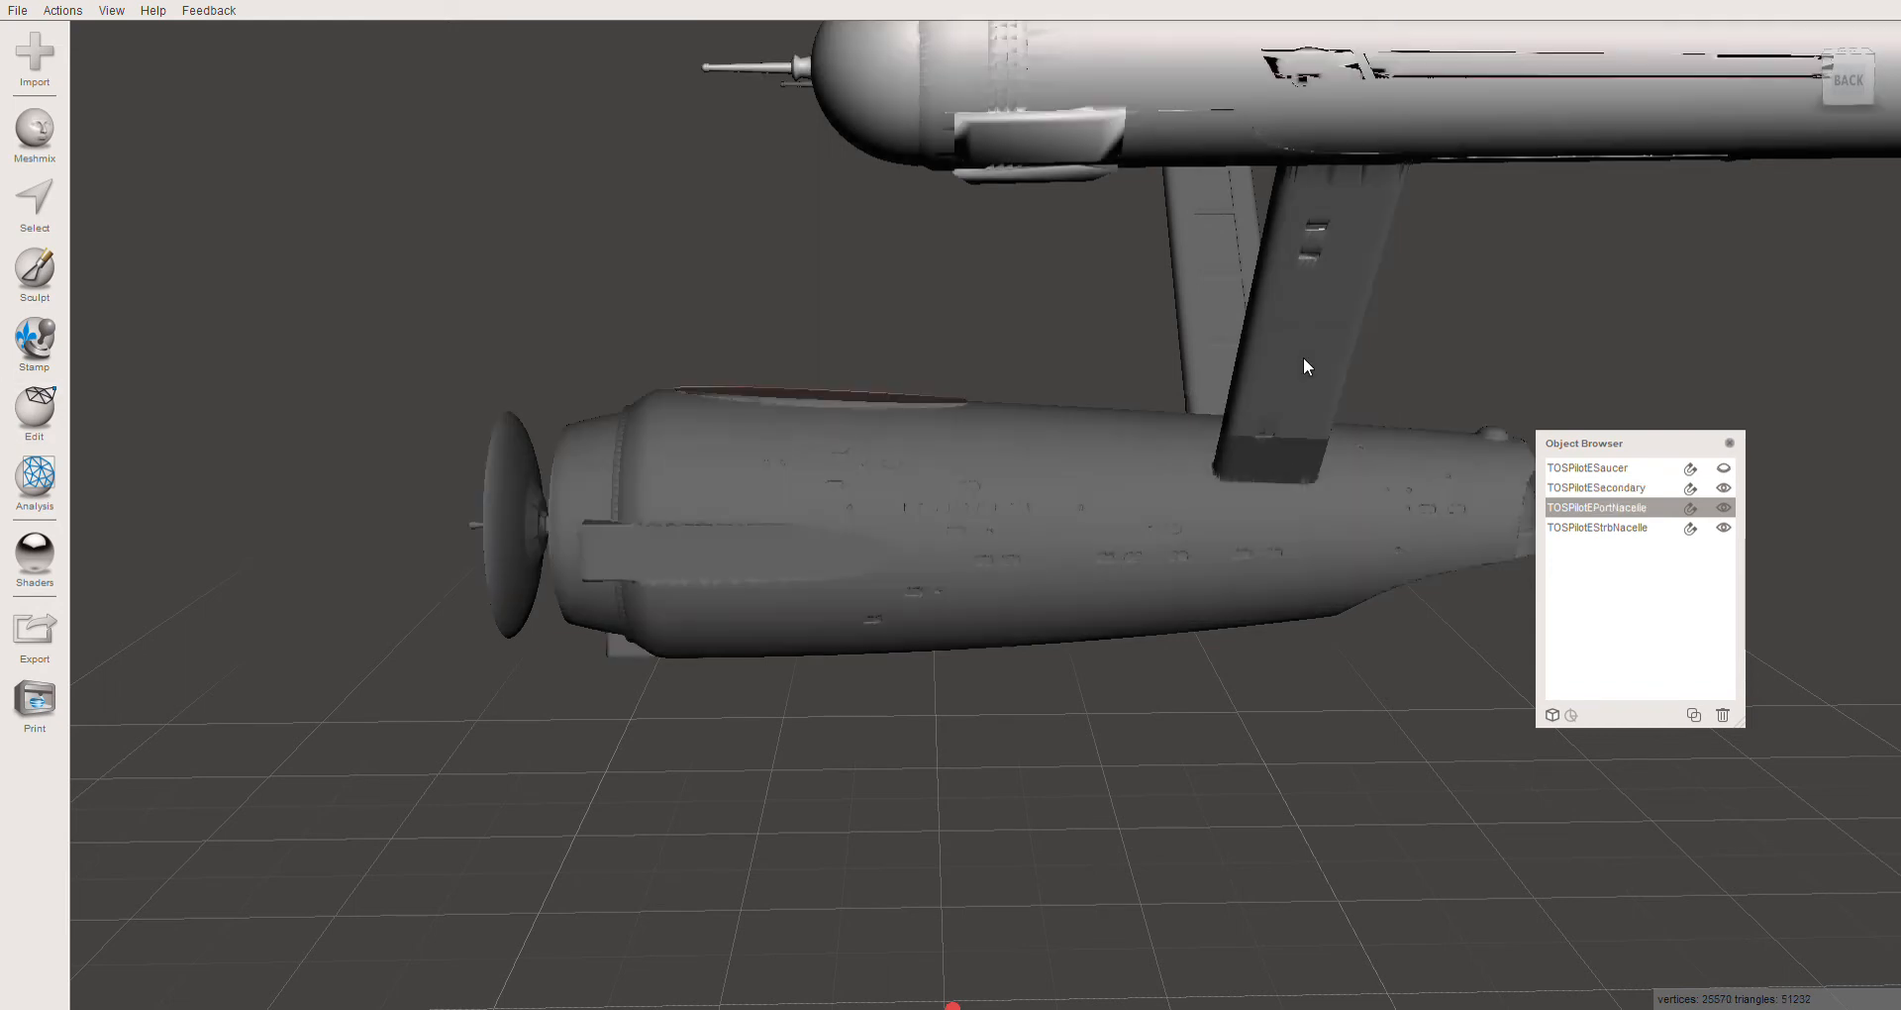
pyautogui.click(1724, 507)
pyautogui.click(1228, 318)
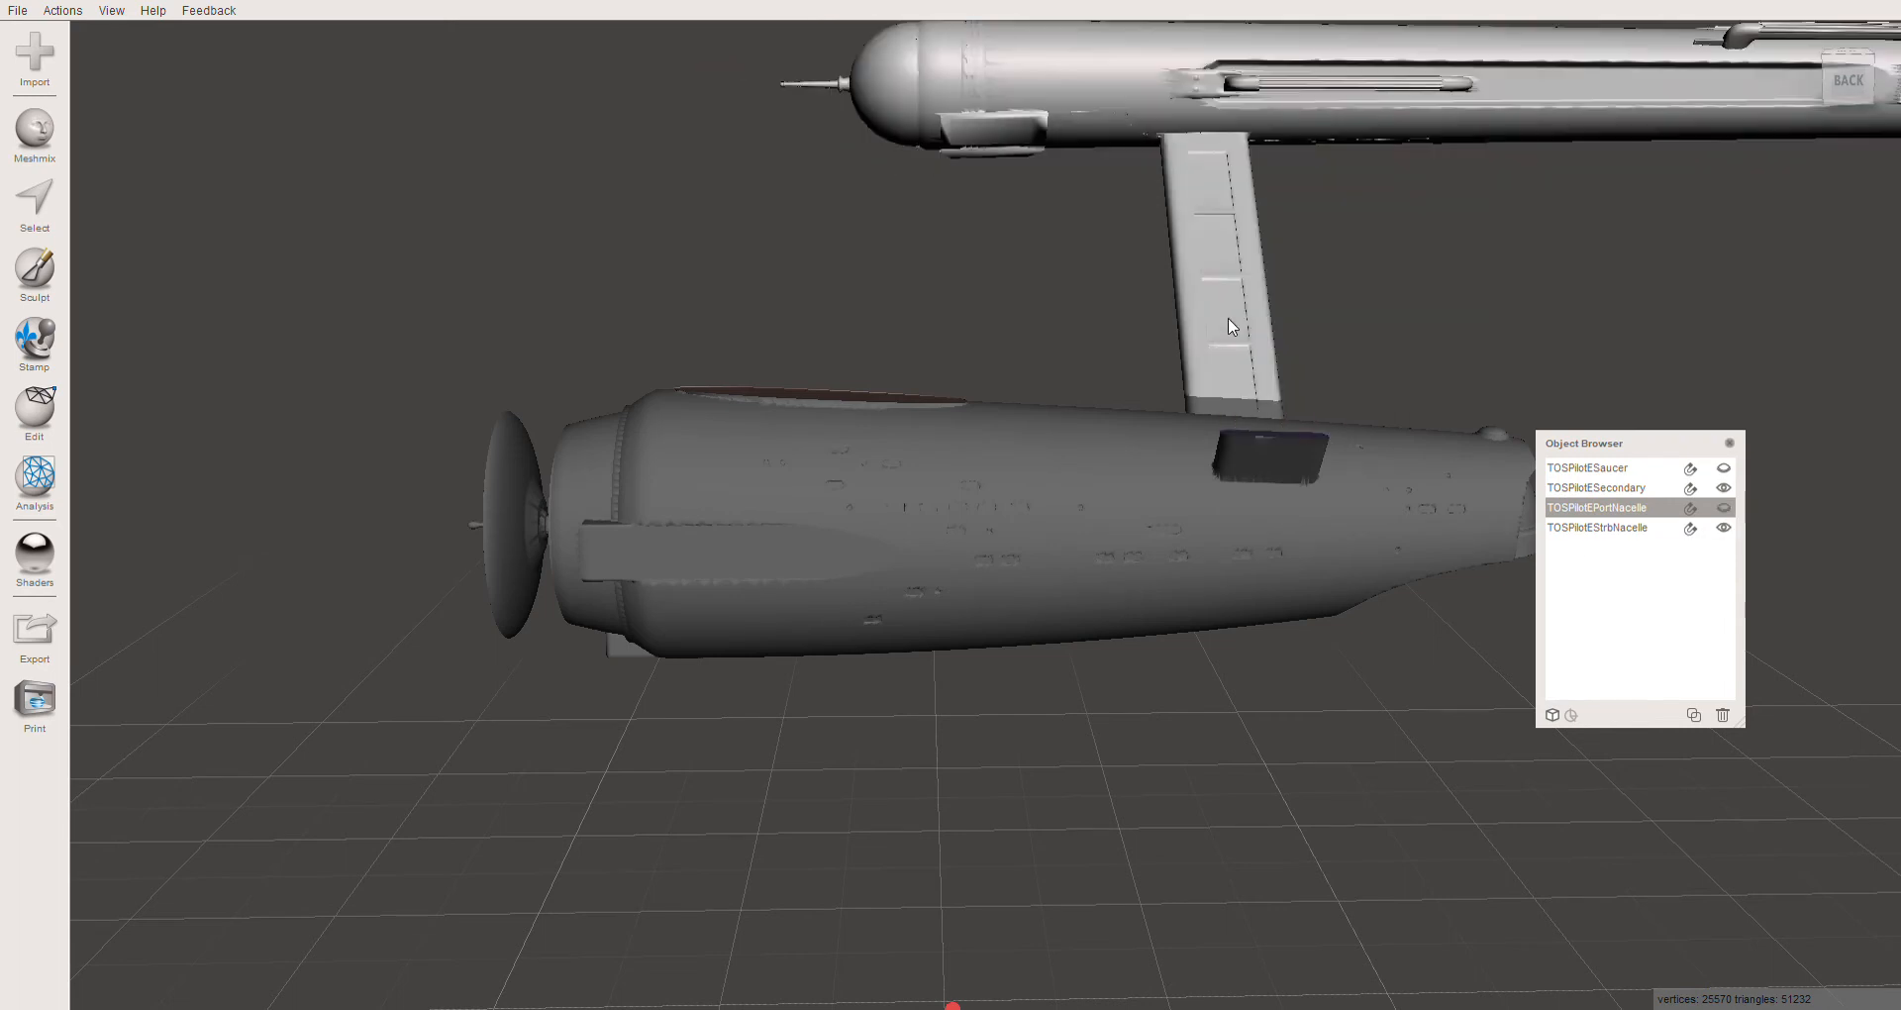
pyautogui.click(1724, 528)
pyautogui.click(634, 477)
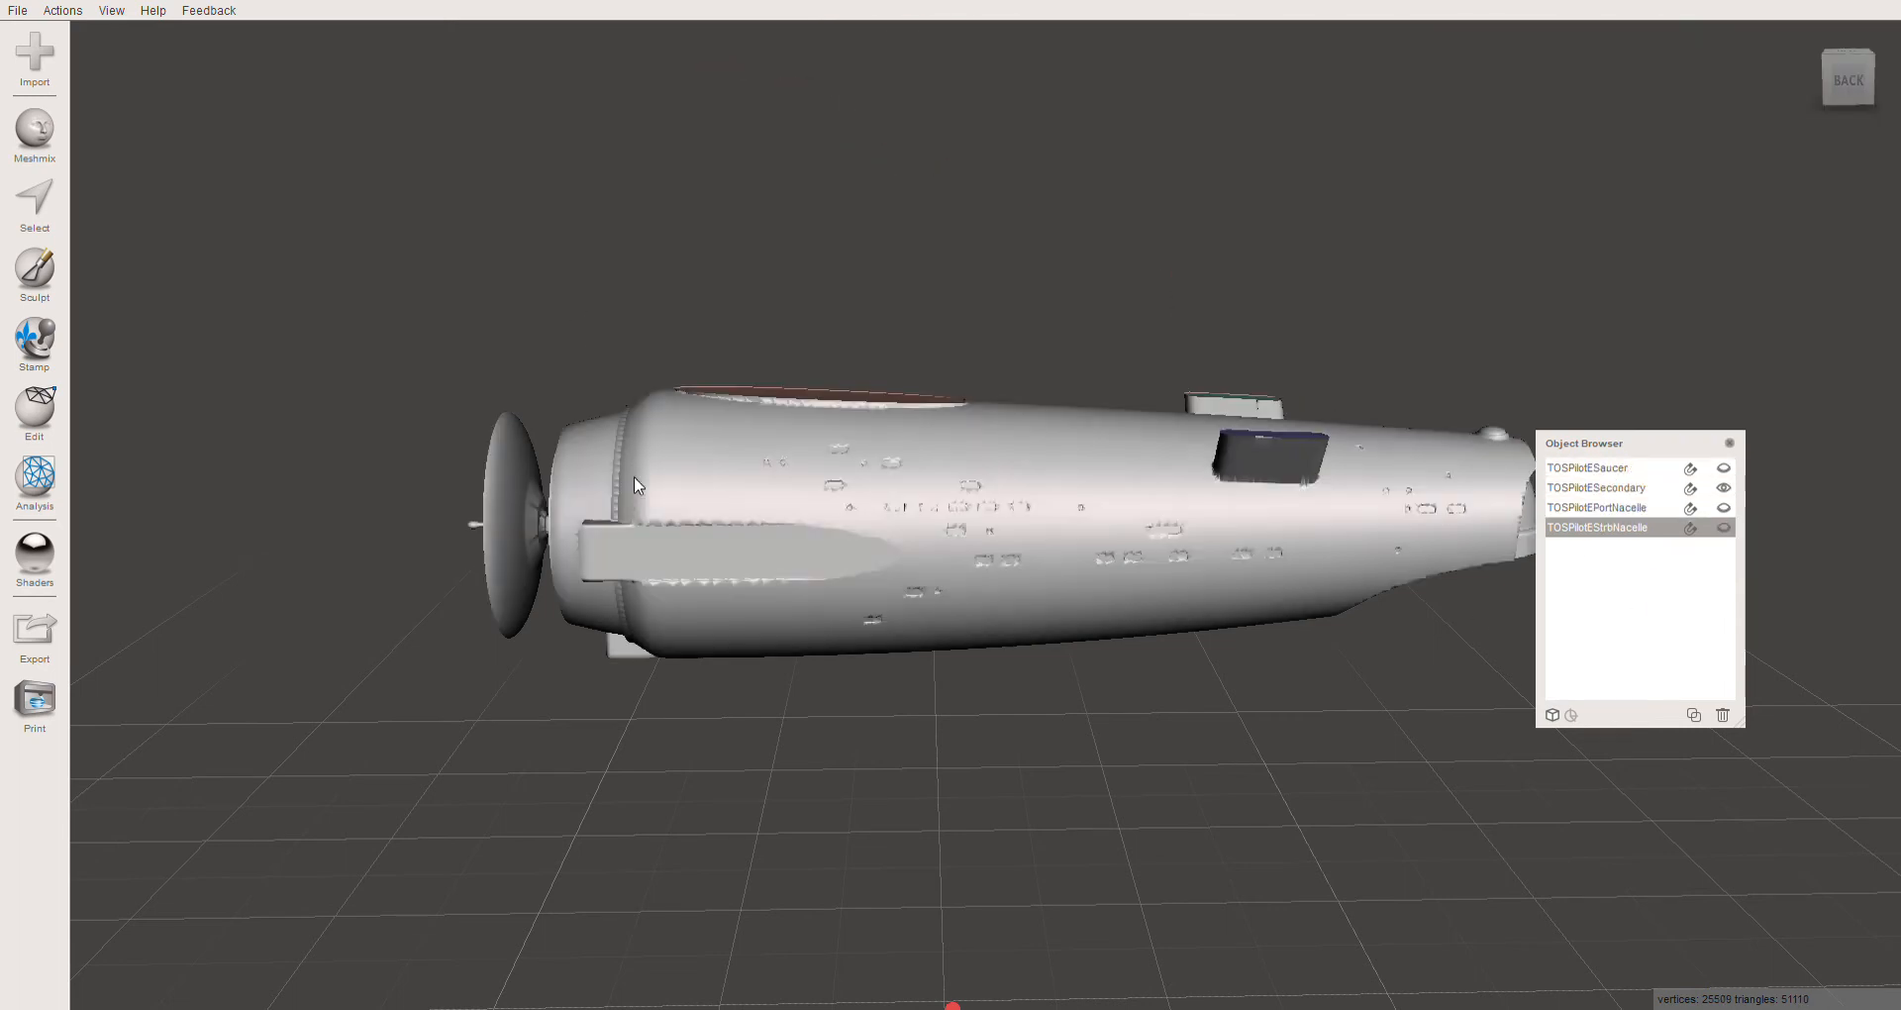
# Examine the isolated secondary hull around its deflector dish, stern, neck cut and pylon stubs
pyautogui.moveTo(716, 548); pyautogui.dragTo(928, 396, button='right')
pyautogui.moveTo(768, 460); pyautogui.dragTo(818, 497, button='right')
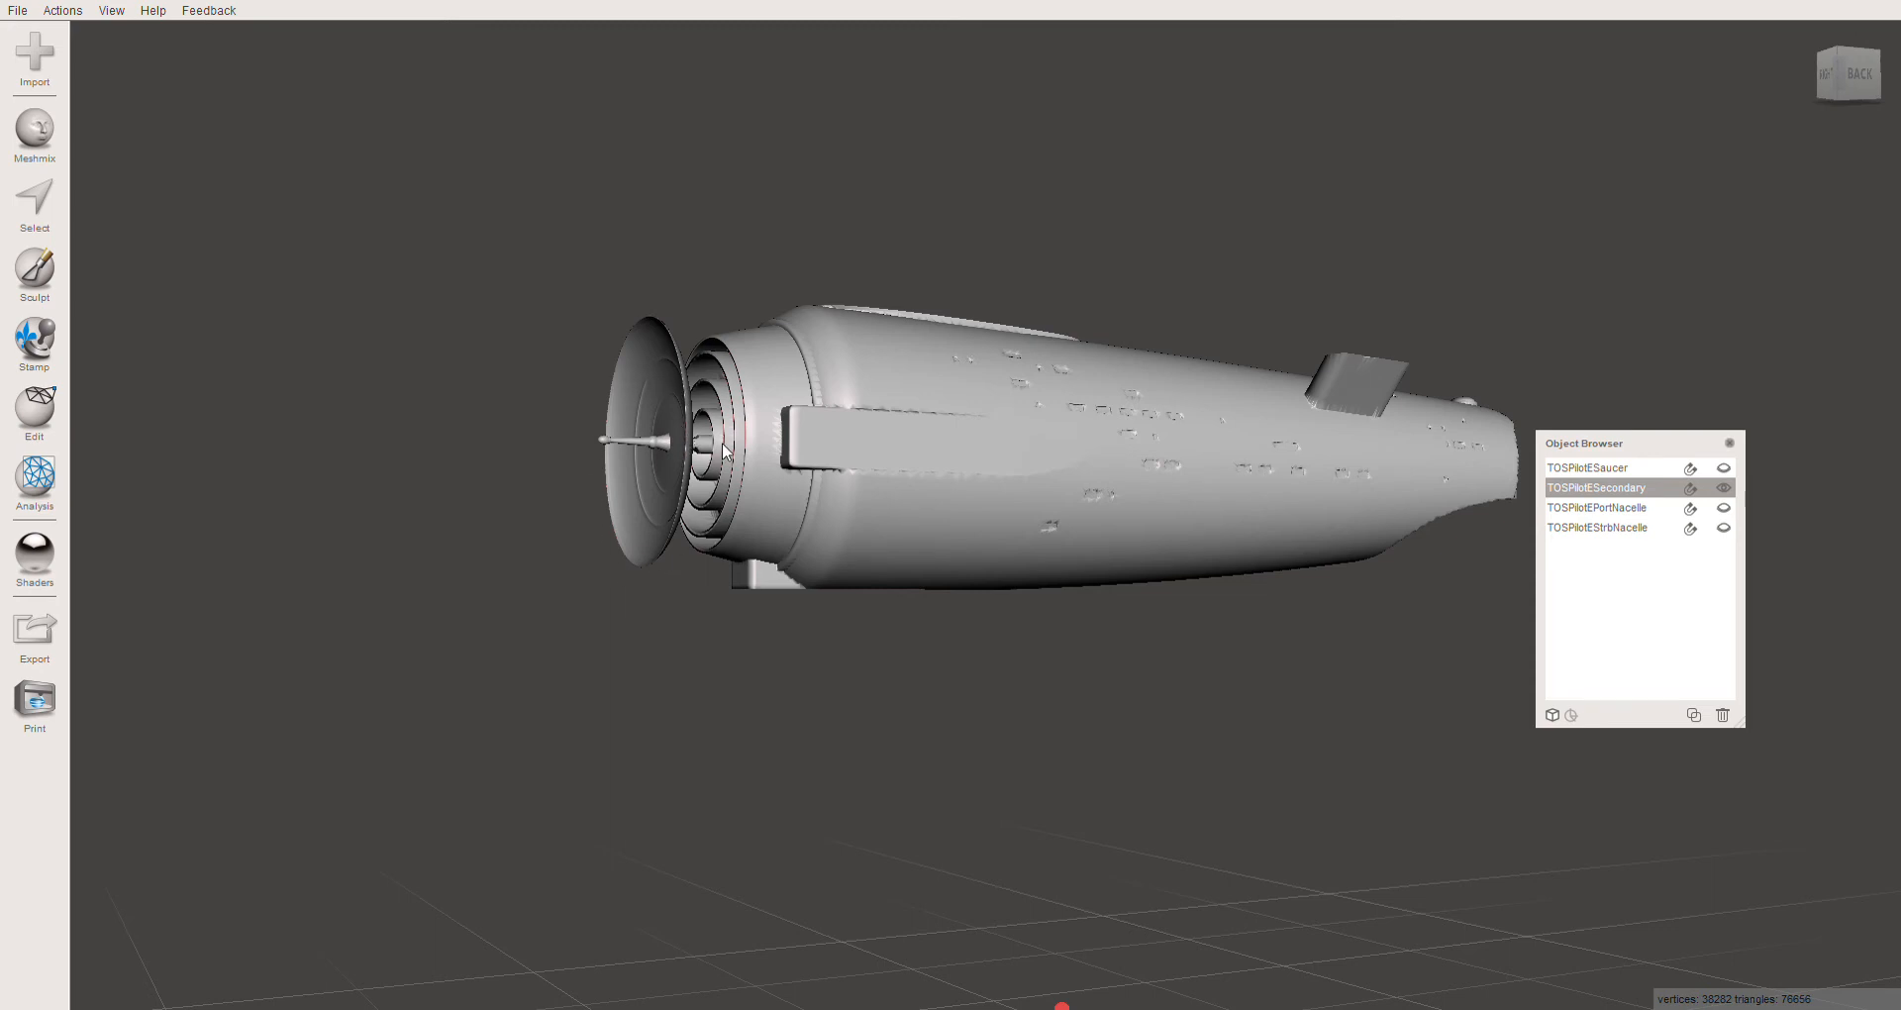
pyautogui.moveTo(772, 534); pyautogui.dragTo(763, 496, button='right')
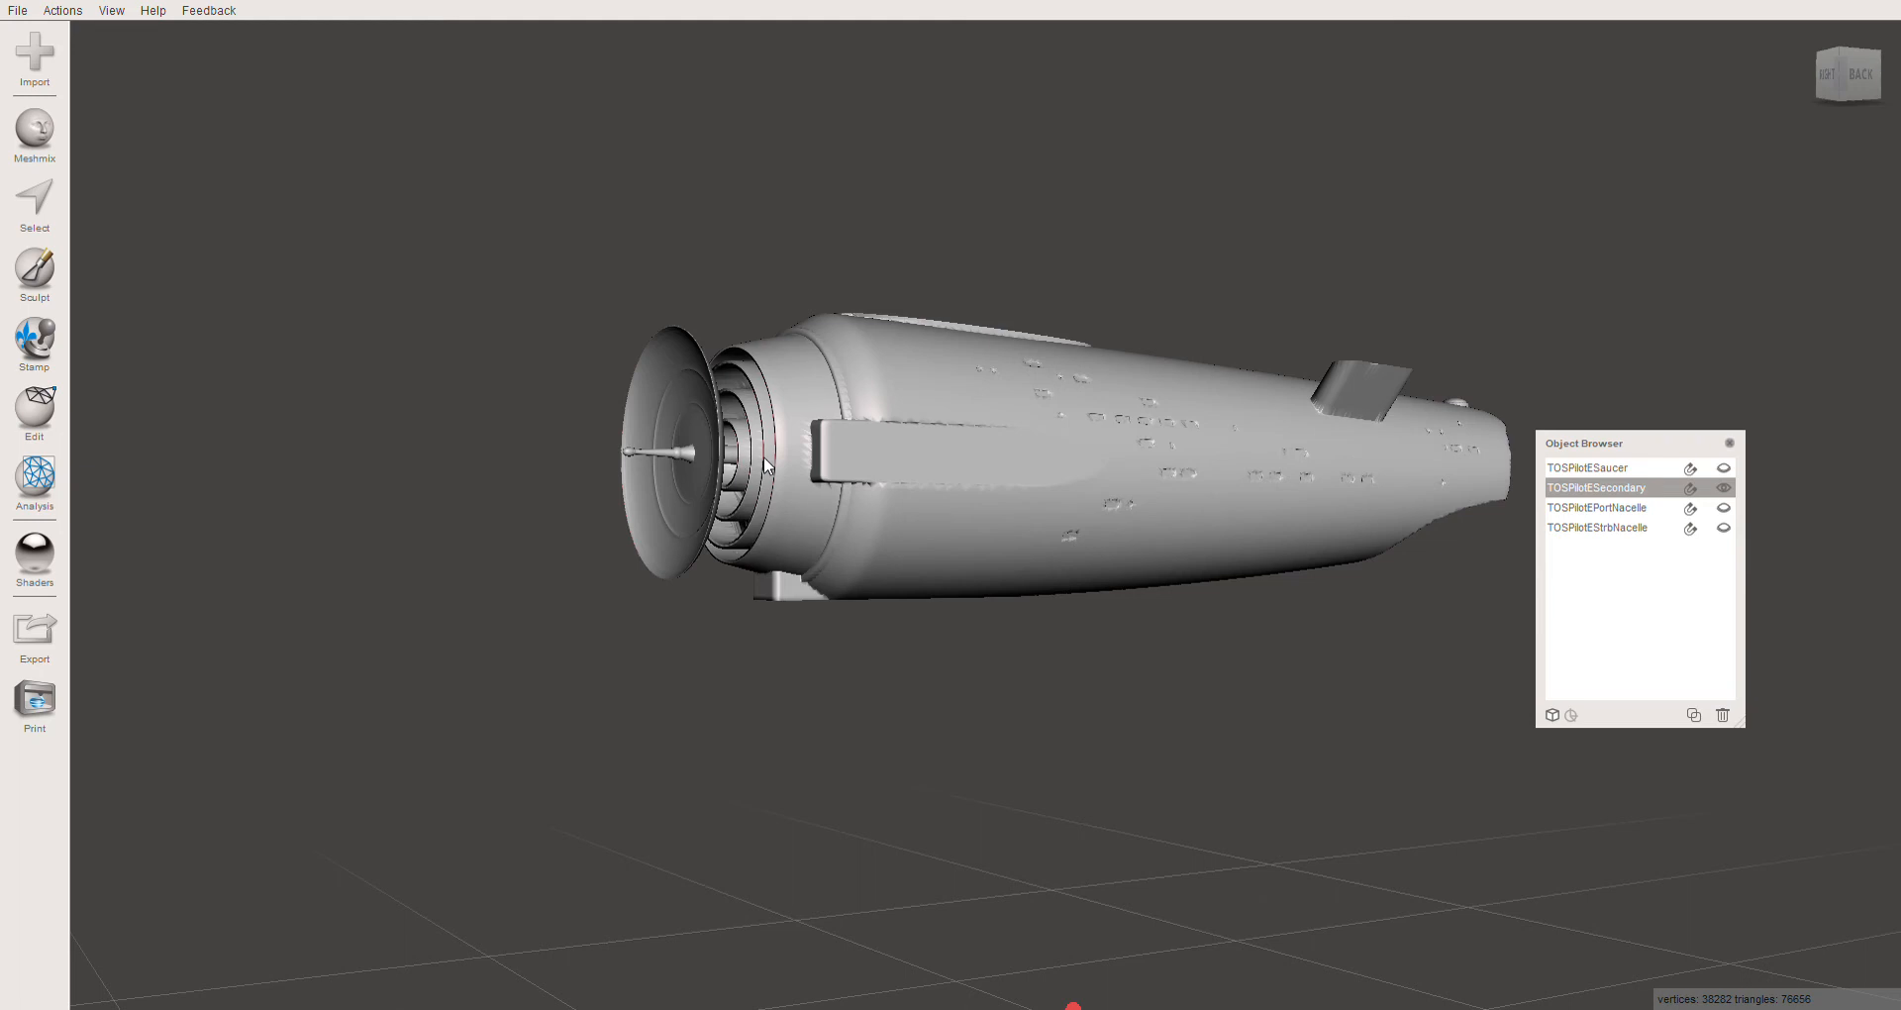
pyautogui.moveTo(770, 523); pyautogui.dragTo(758, 513, button='right')
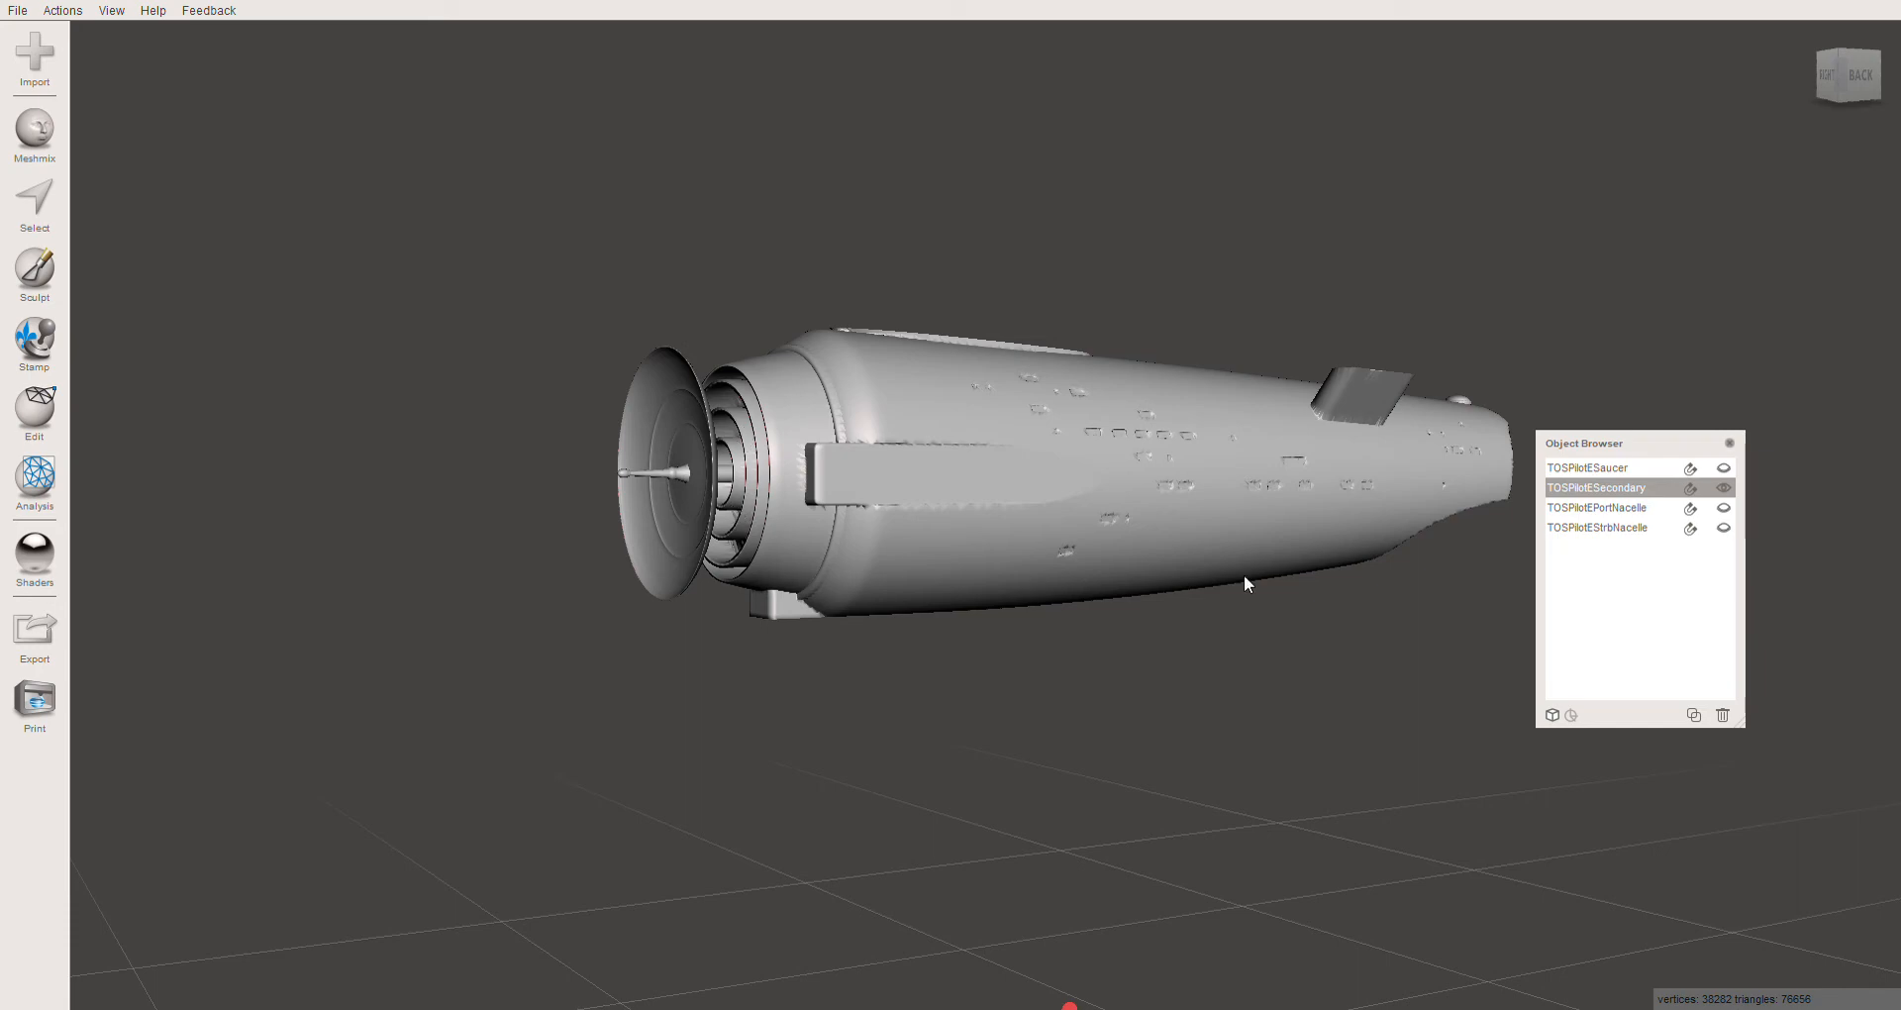
pyautogui.moveTo(1351, 473); pyautogui.dragTo(946, 540, button='right')
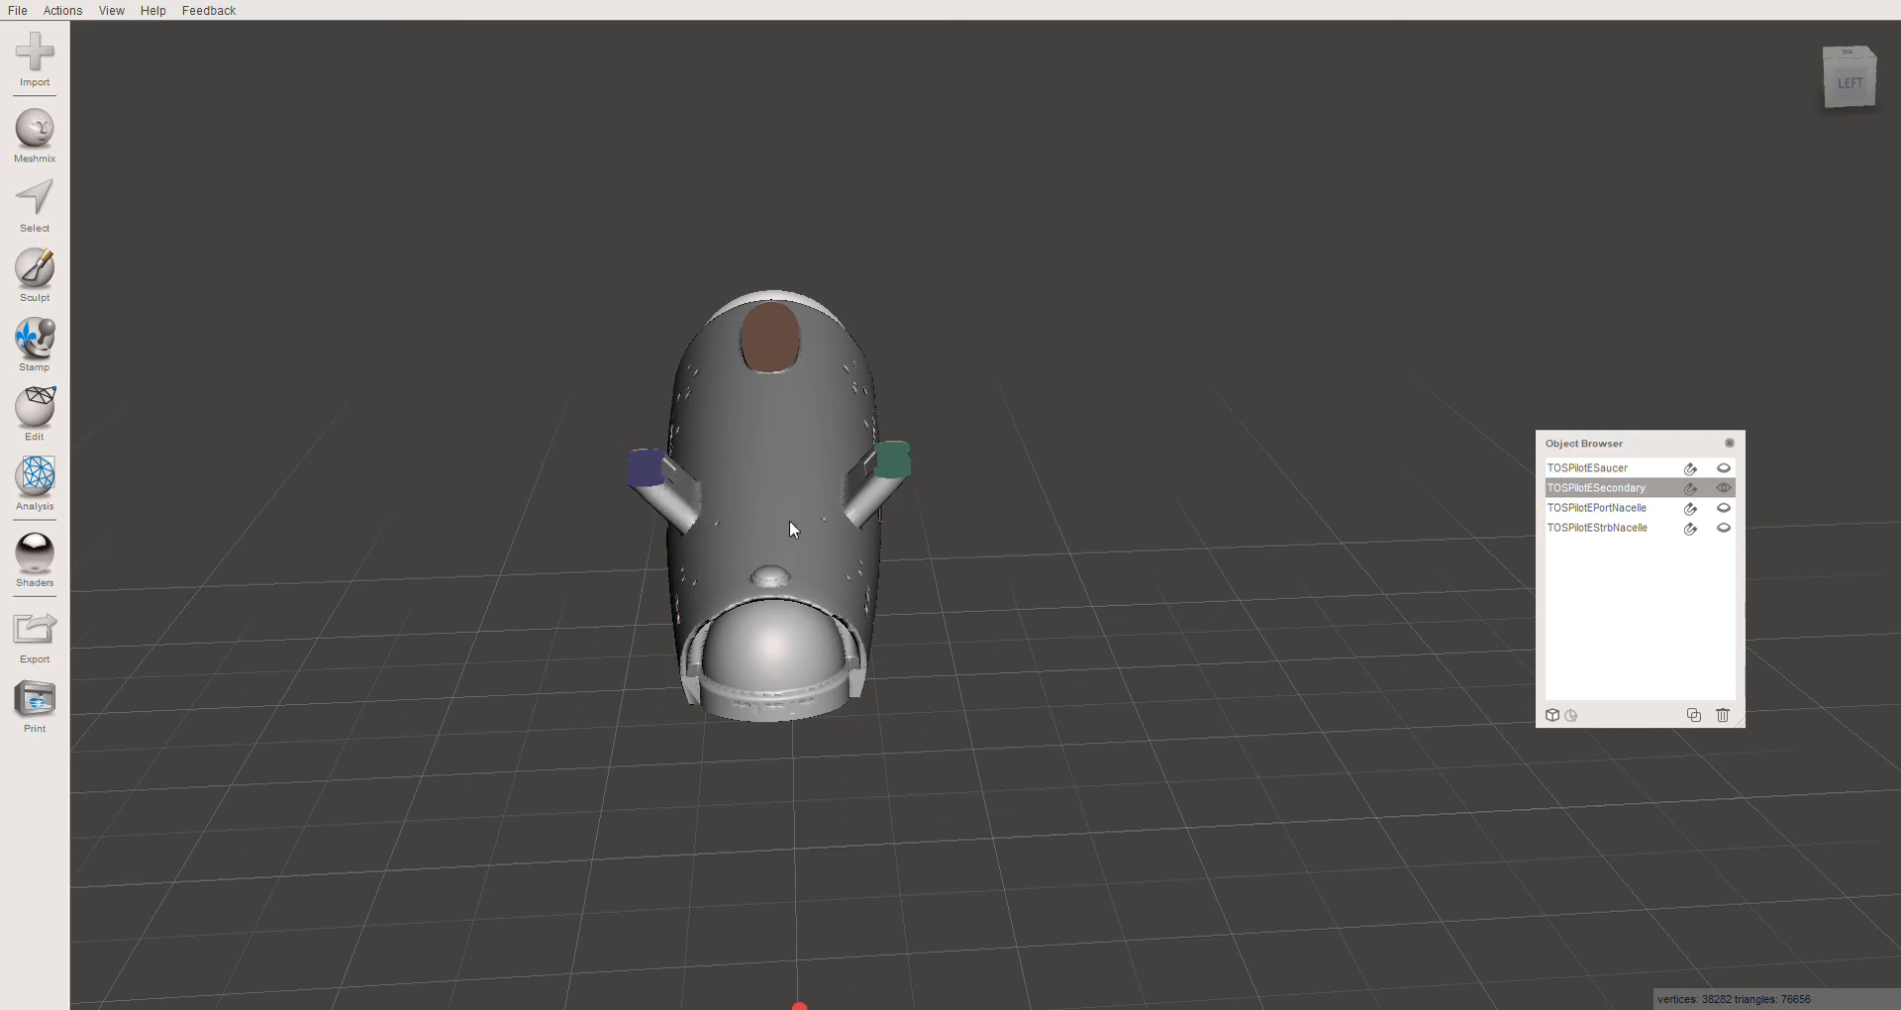
pyautogui.moveTo(791, 516)
pyautogui.mouseDown(button='right')
pyautogui.moveTo(863, 505)
pyautogui.moveTo(793, 507)
pyautogui.moveTo(822, 512)
pyautogui.mouseUp(button='right')
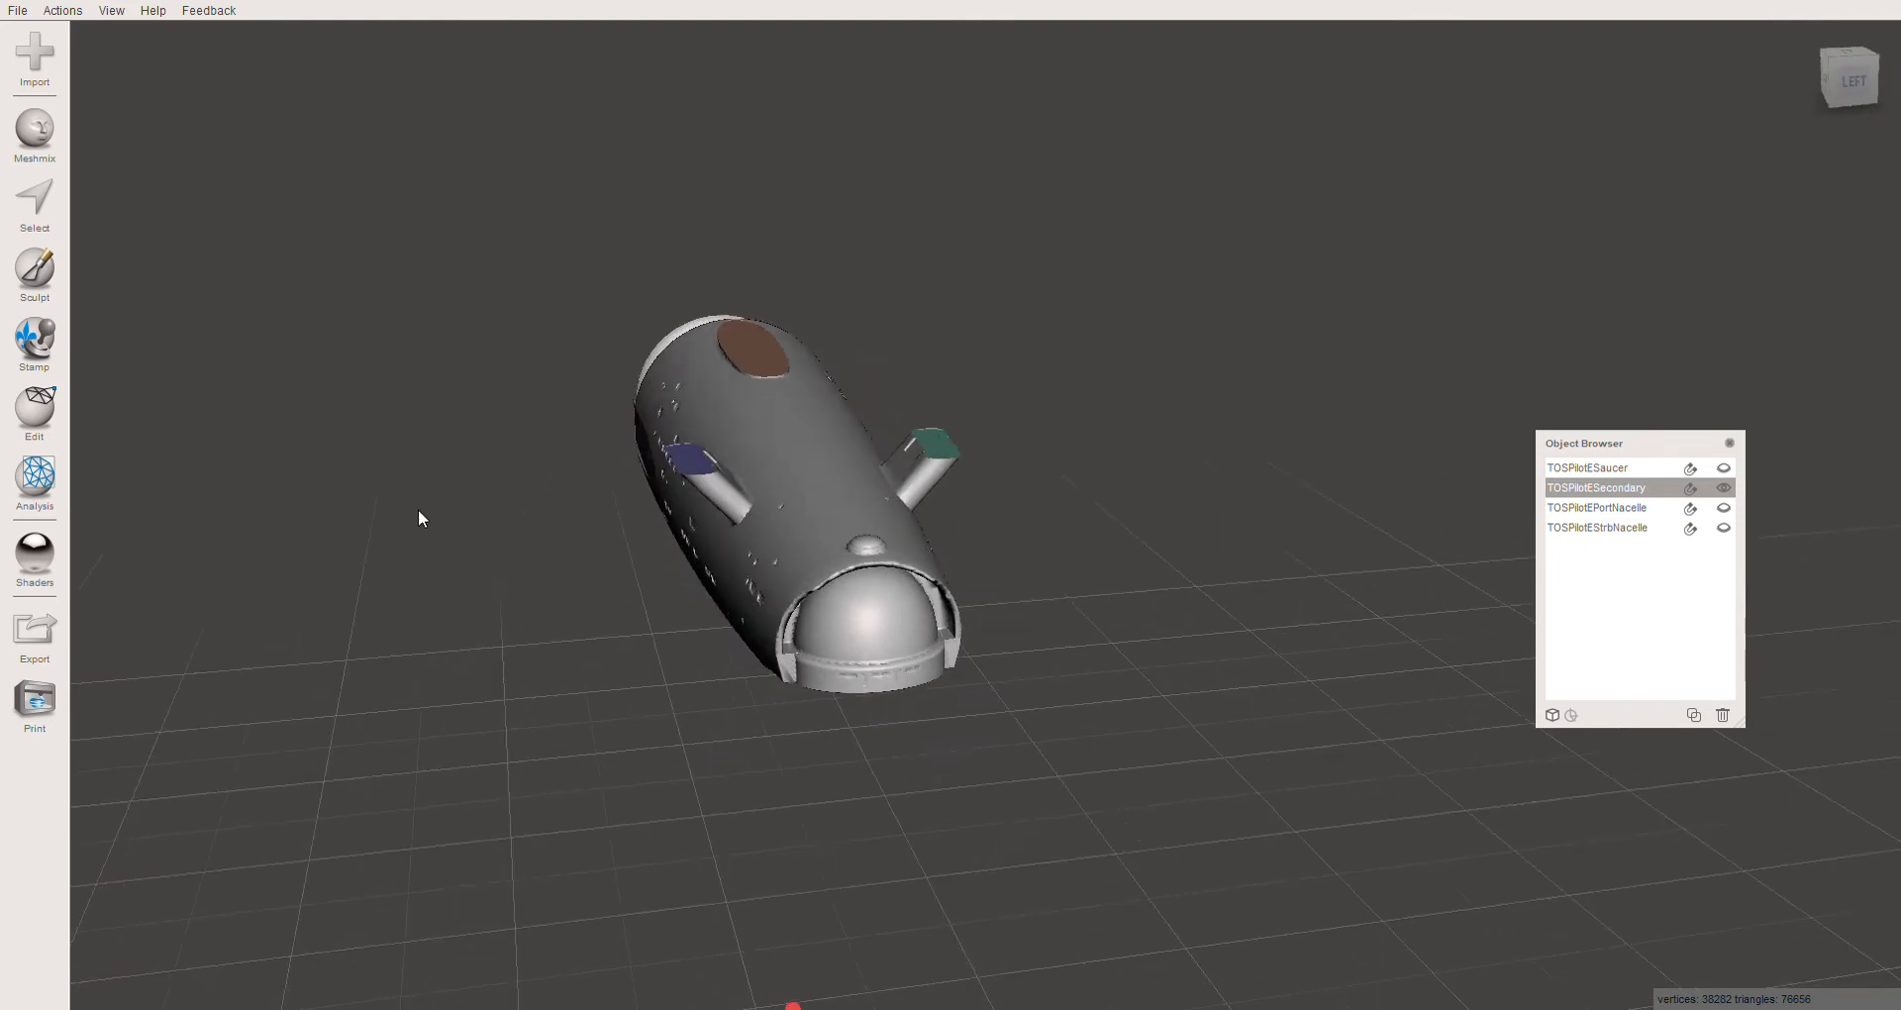
# Start a Plane Cut on the secondary hull with the cut type set to Slice (Keep Both)
pyautogui.click(34, 410)
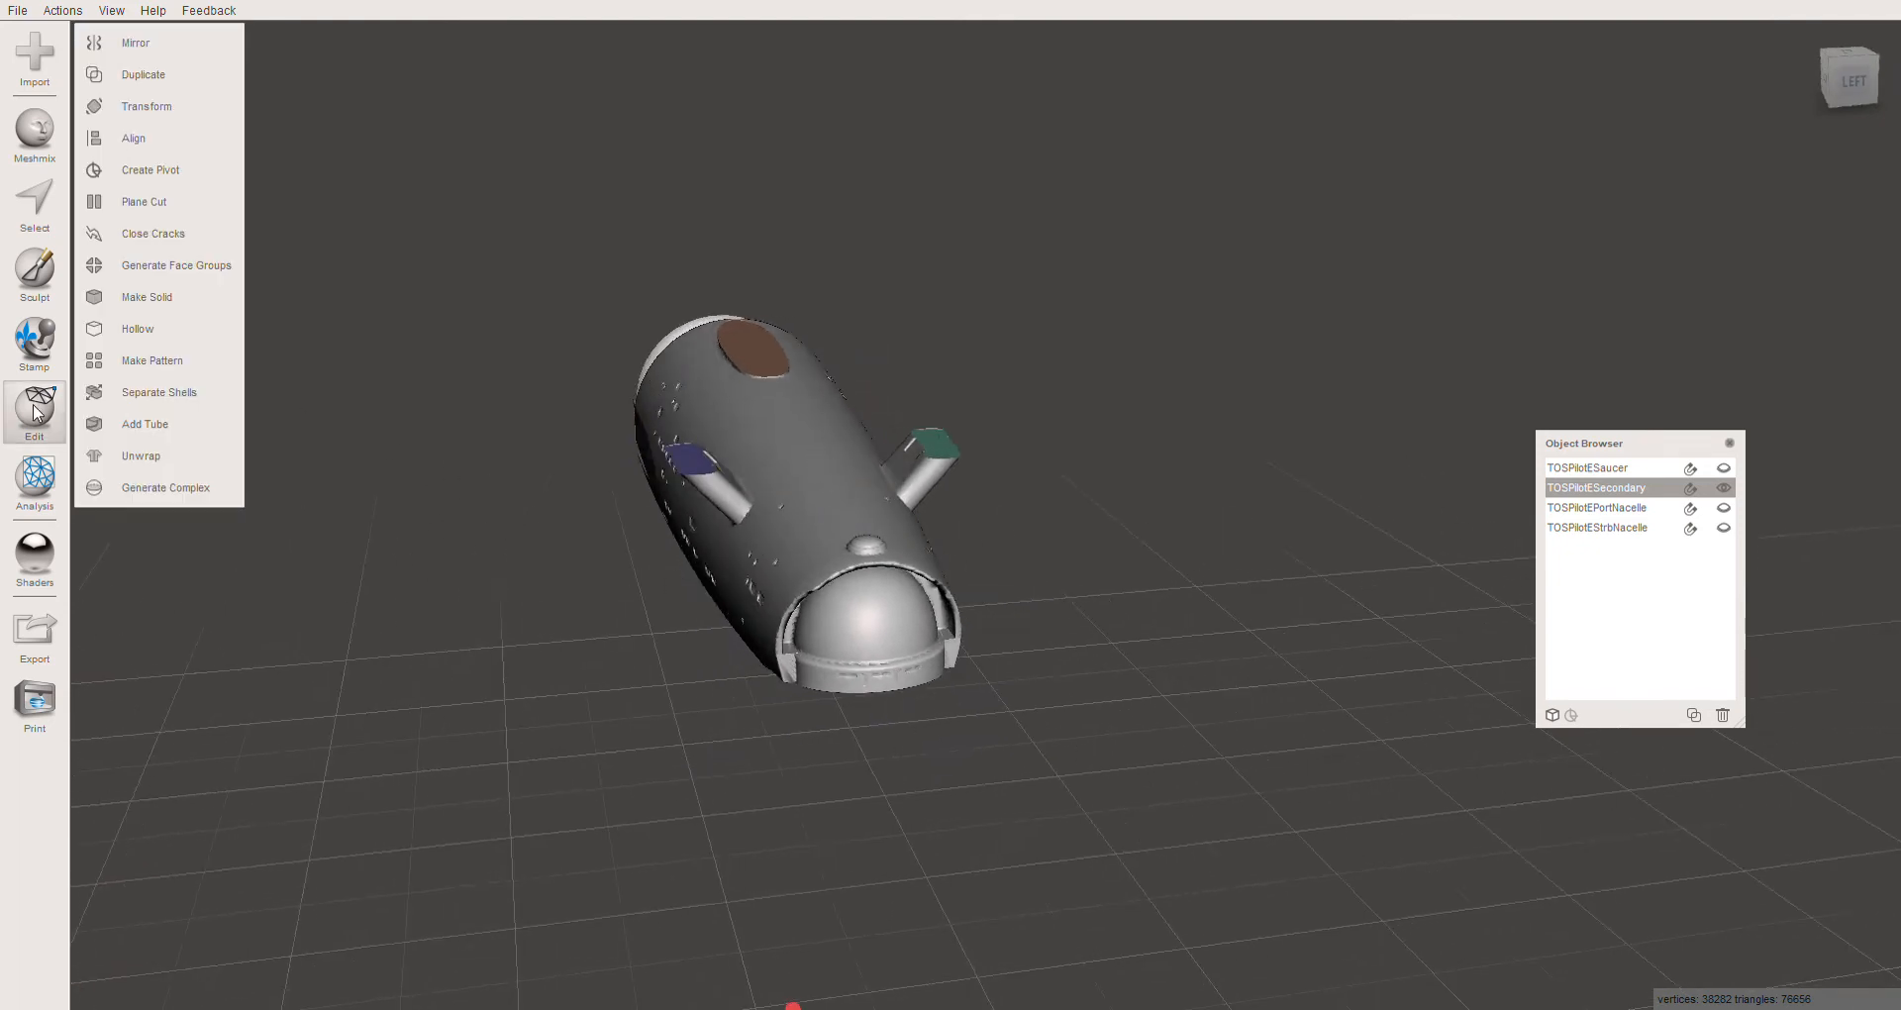
pyautogui.click(147, 202)
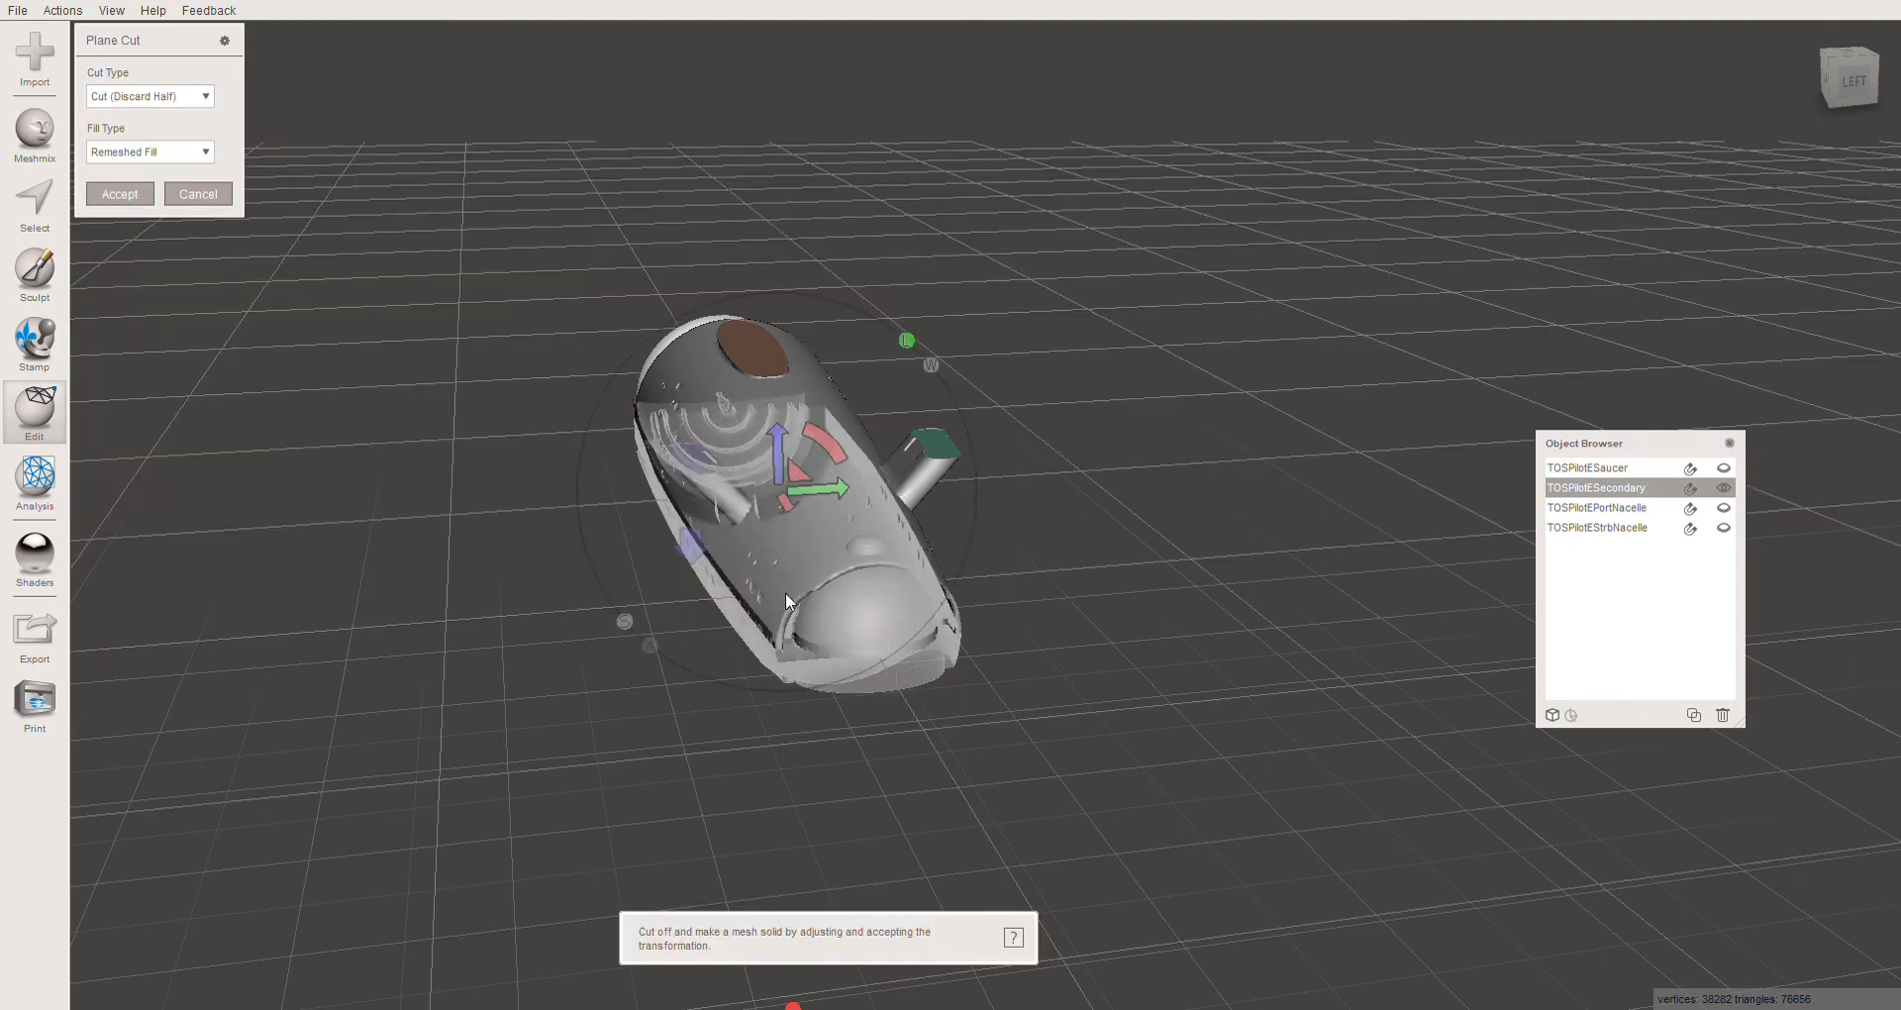
pyautogui.moveTo(787, 569); pyautogui.dragTo(926, 580, button='right')
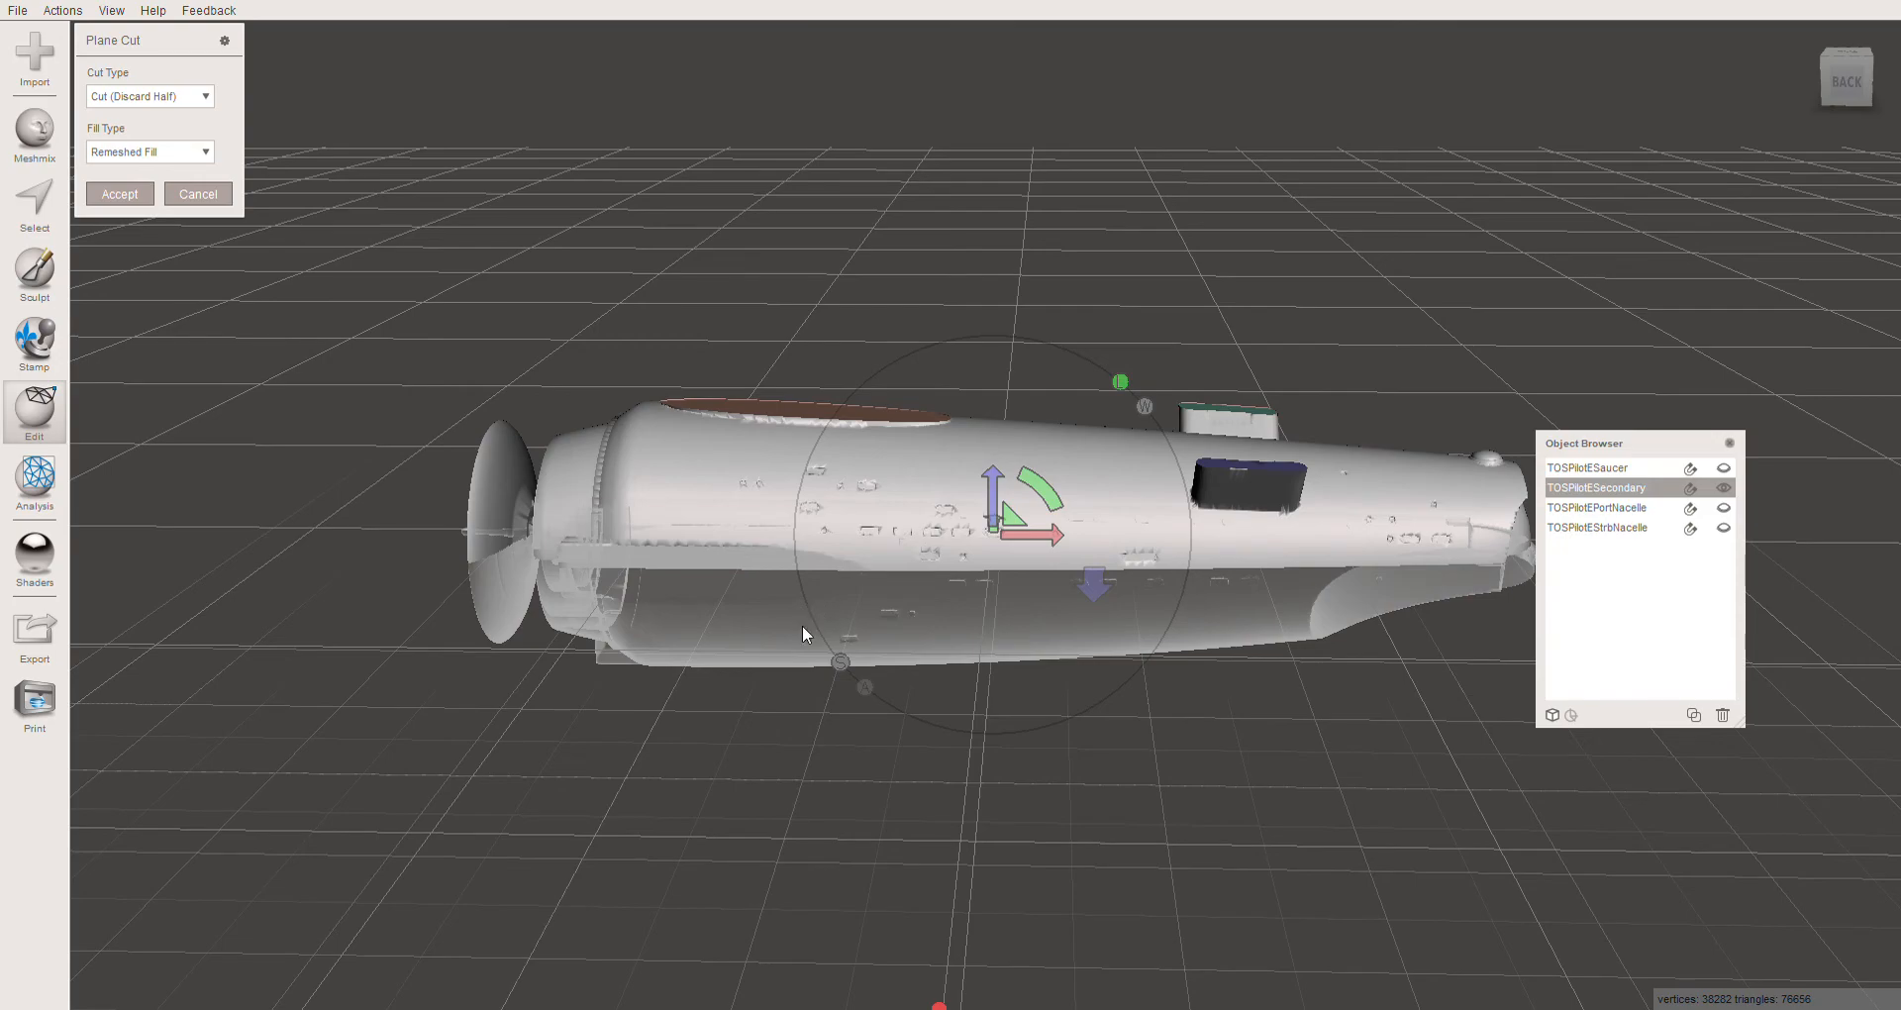
pyautogui.moveTo(802, 626); pyautogui.dragTo(962, 603, button='right')
pyautogui.scroll(-5, 1042, 650)
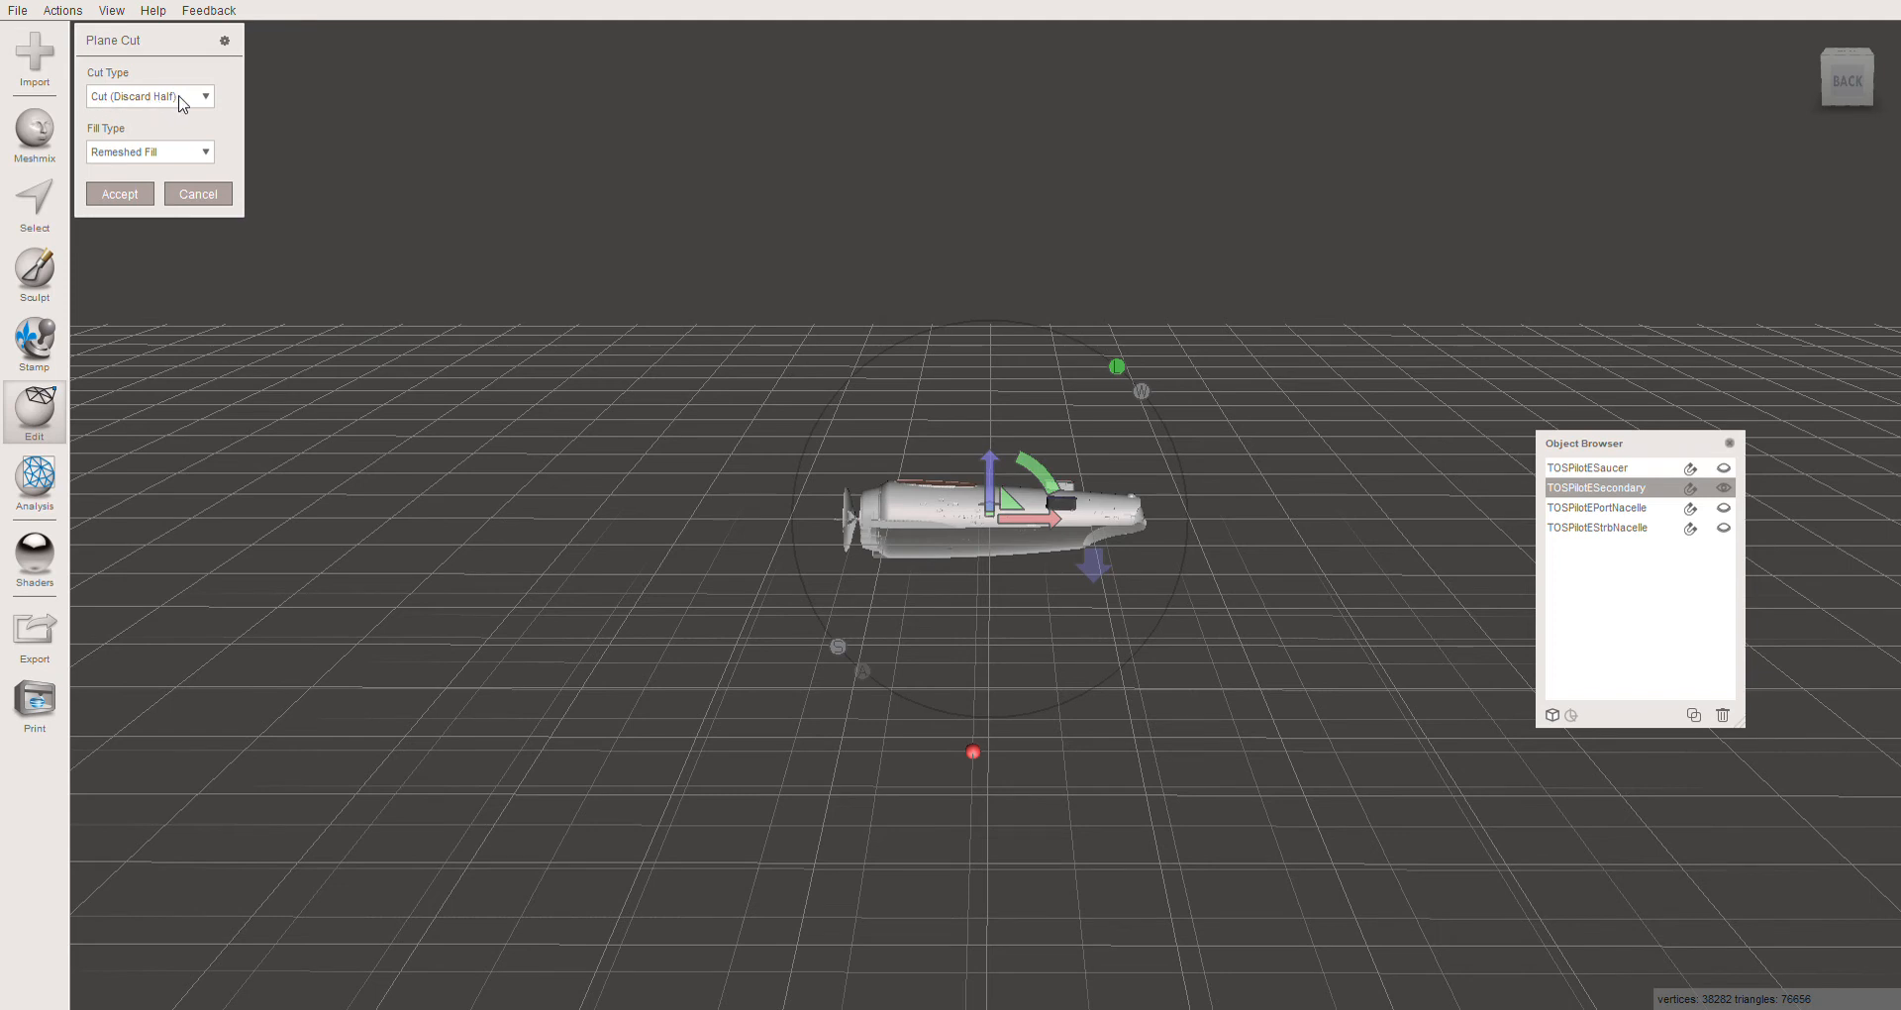
pyautogui.click(132, 99)
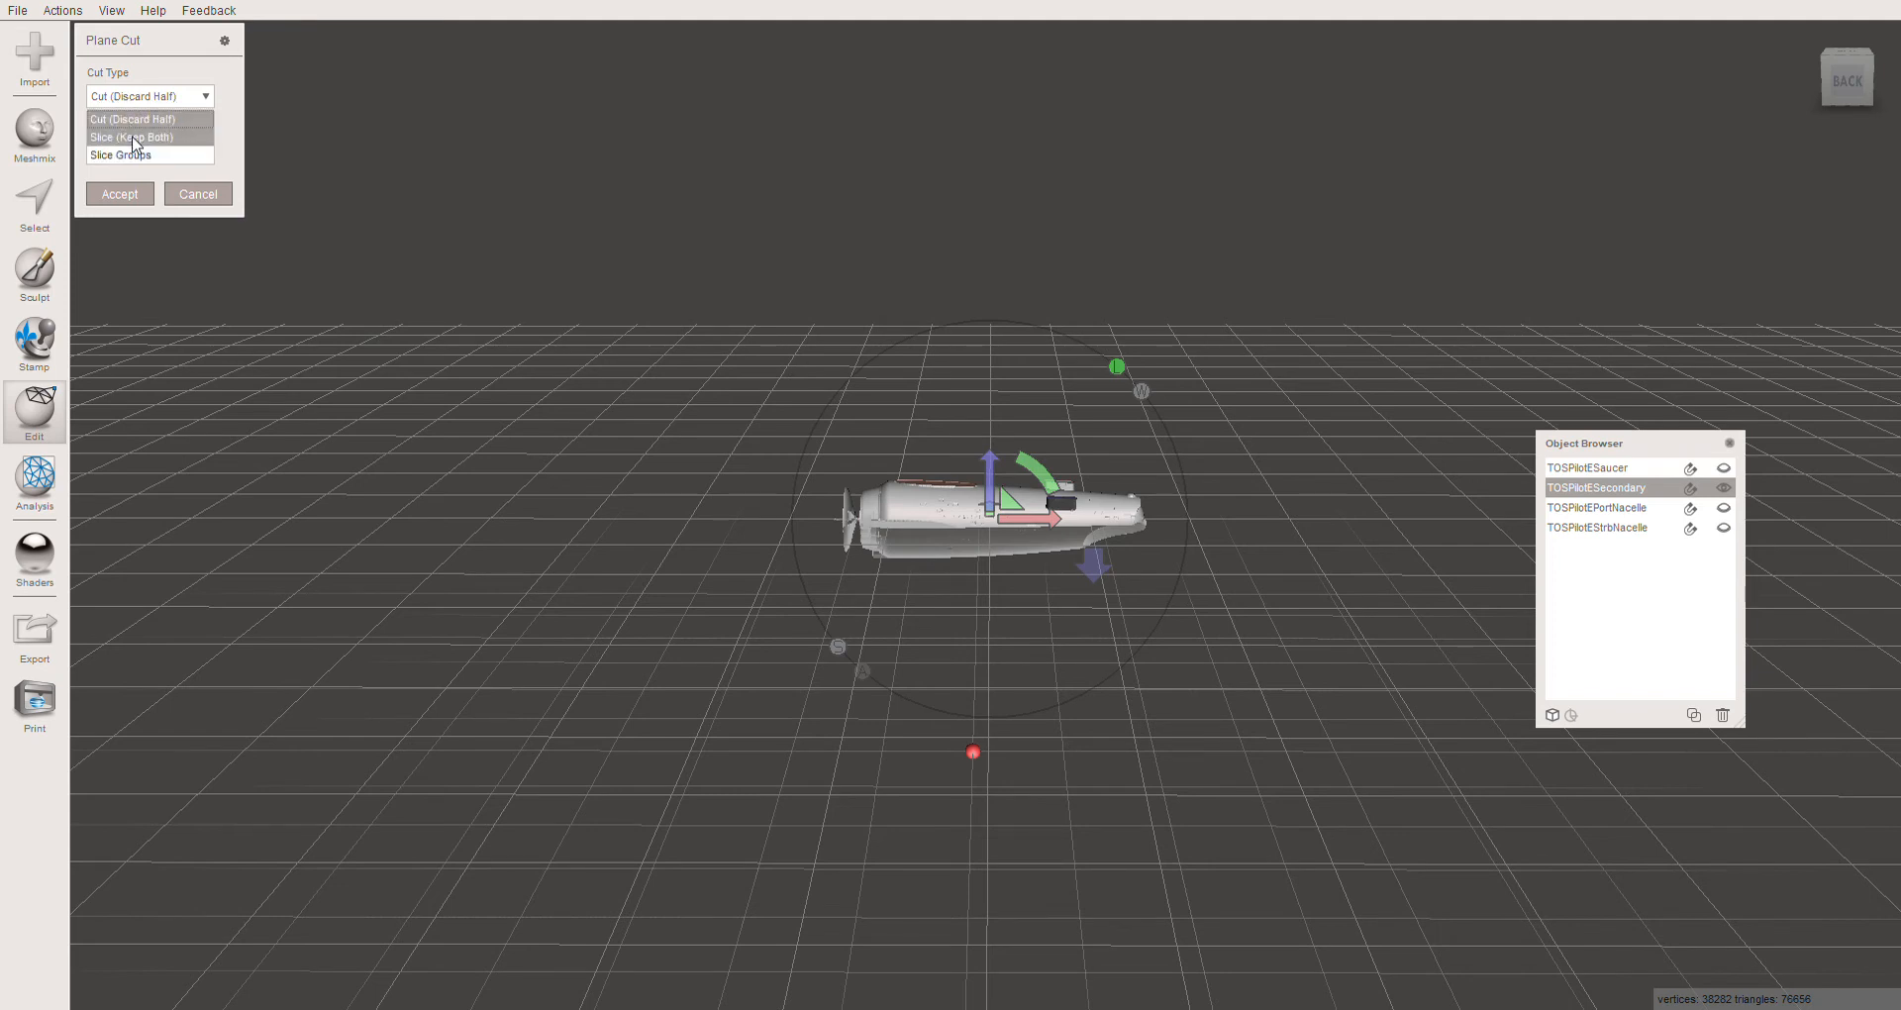
pyautogui.click(133, 138)
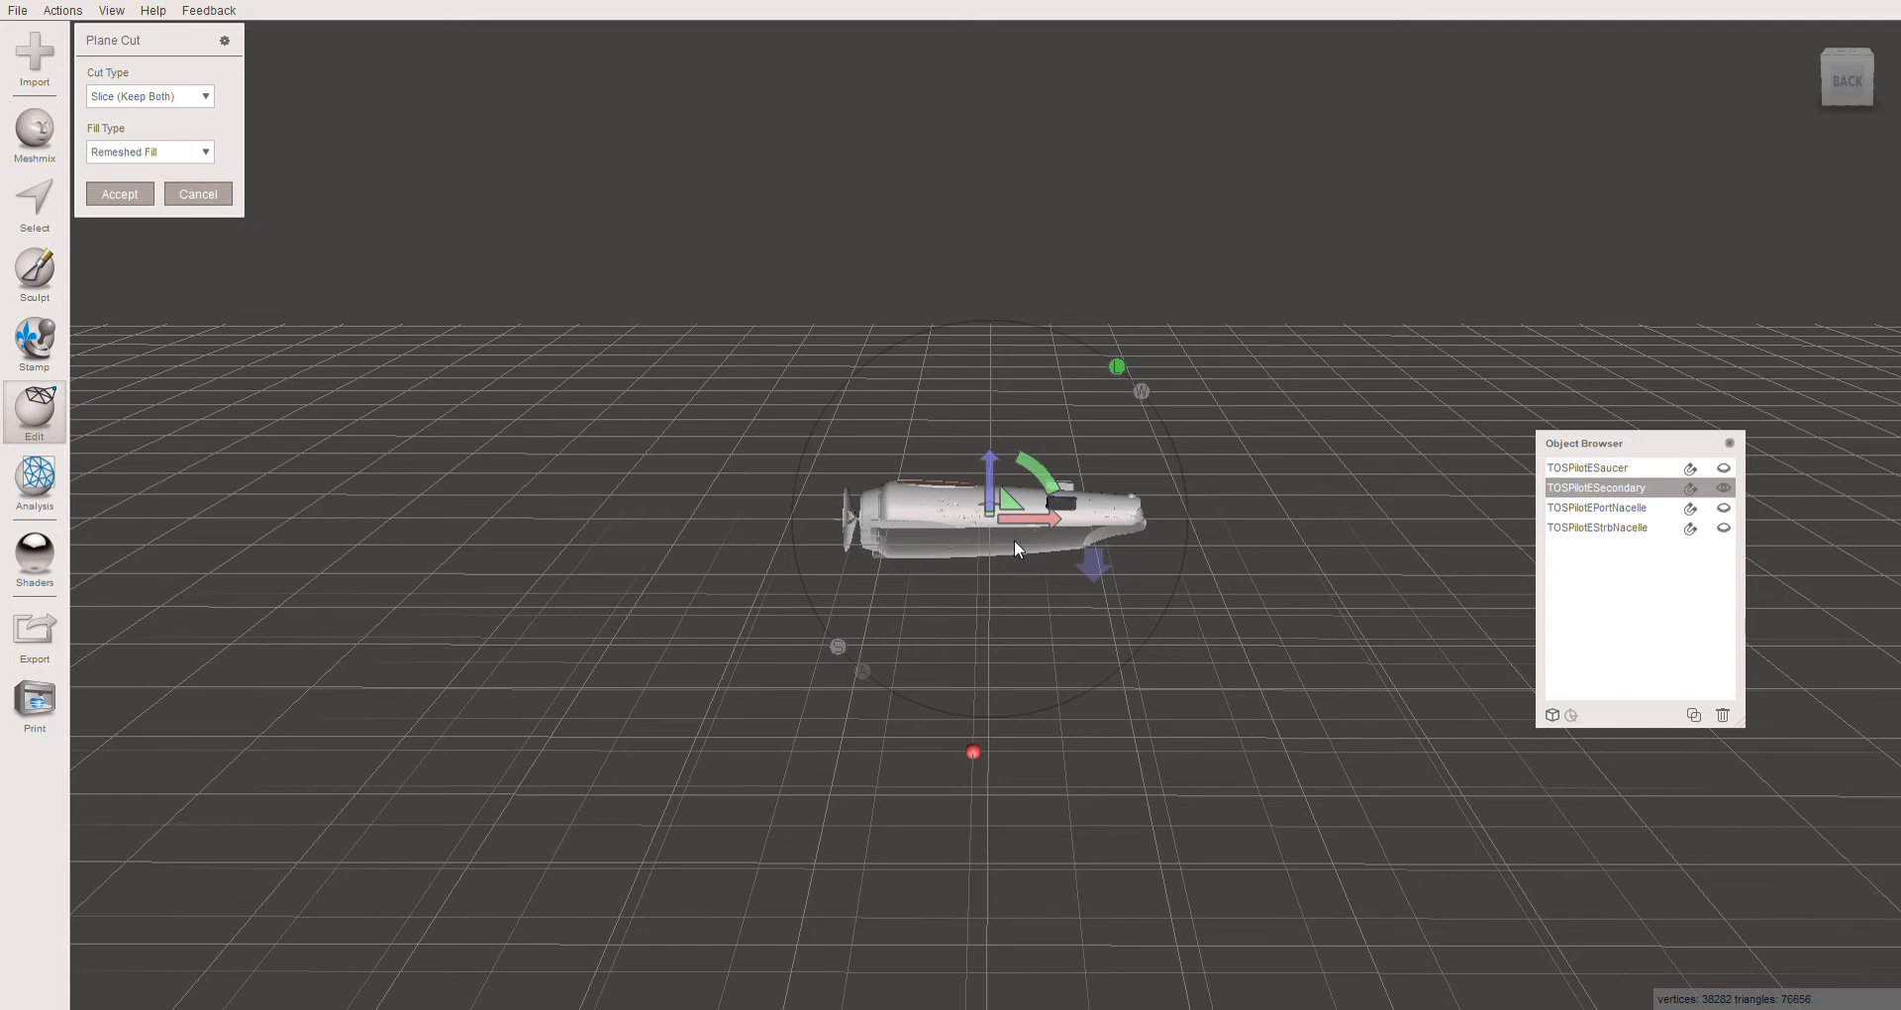
# Slide the cutting plane along the secondary hull to the pylon stubs and adjust its height there, flipping the cut side to check the section
pyautogui.moveTo(1030, 519); pyautogui.dragTo(1101, 525)
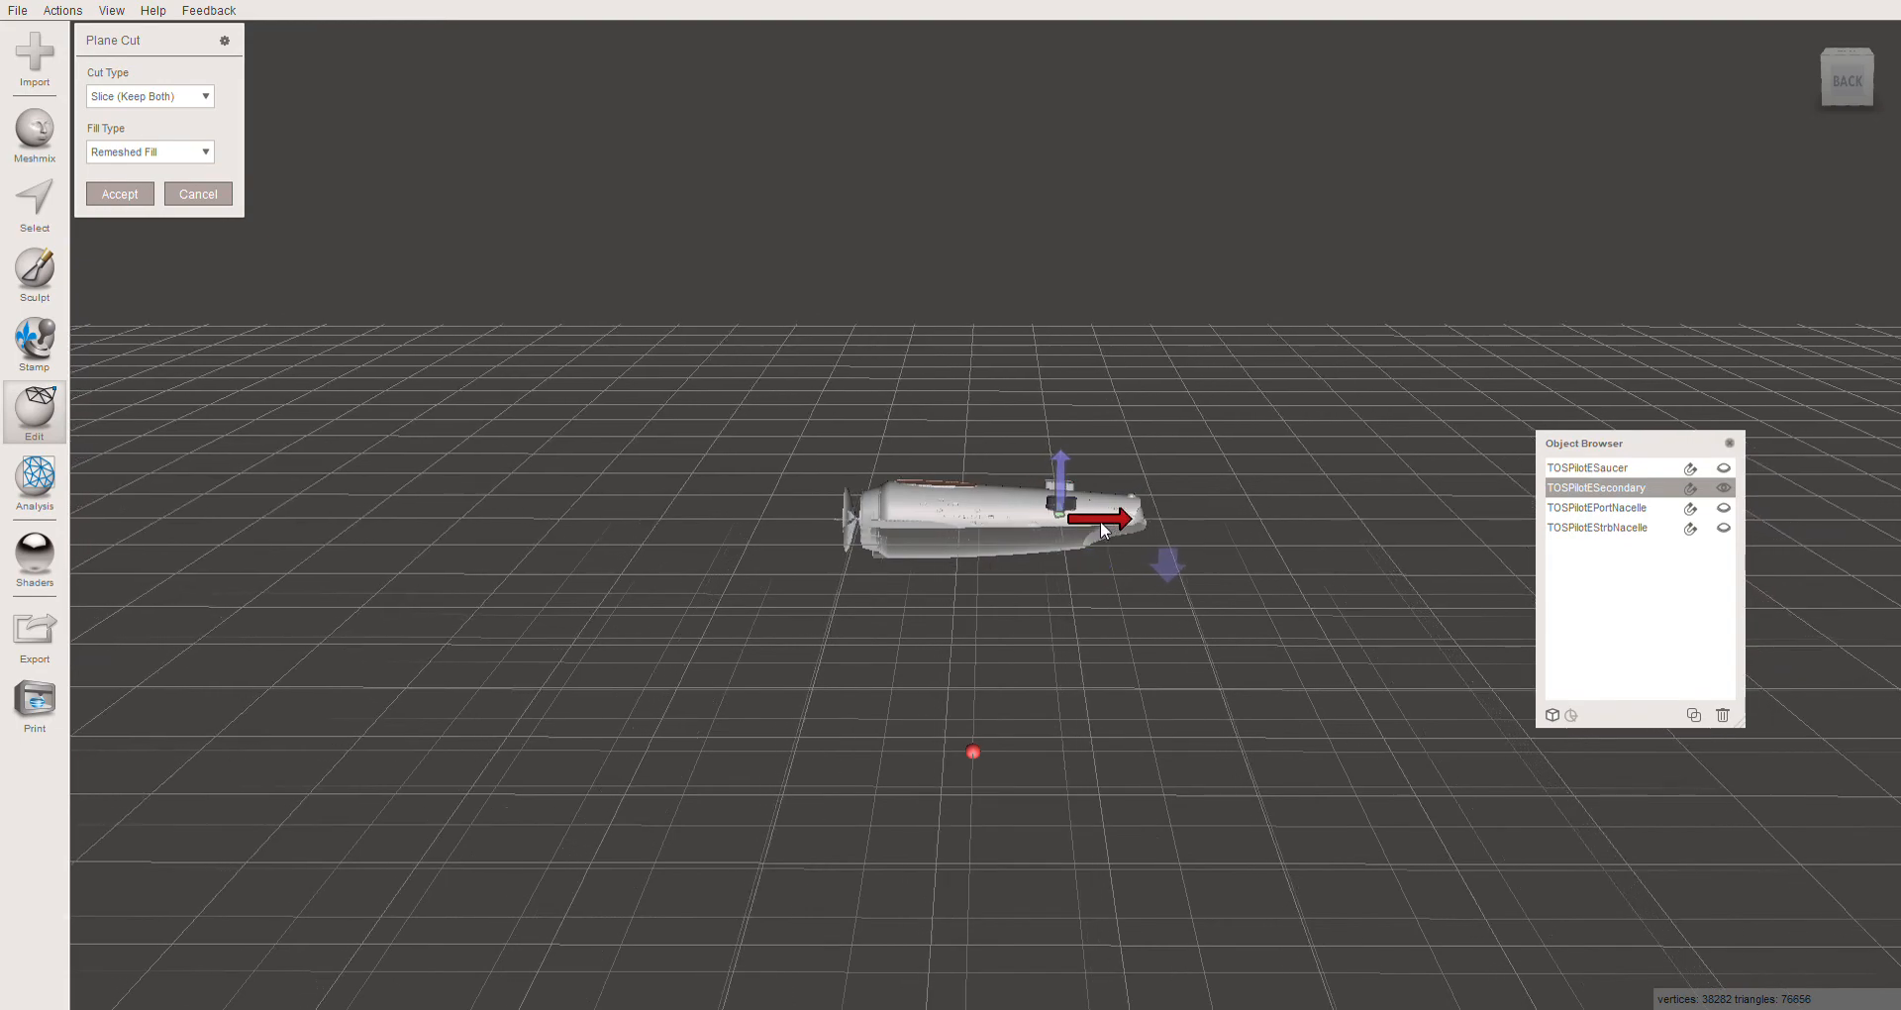
pyautogui.moveTo(1037, 560); pyautogui.dragTo(854, 542, button='right')
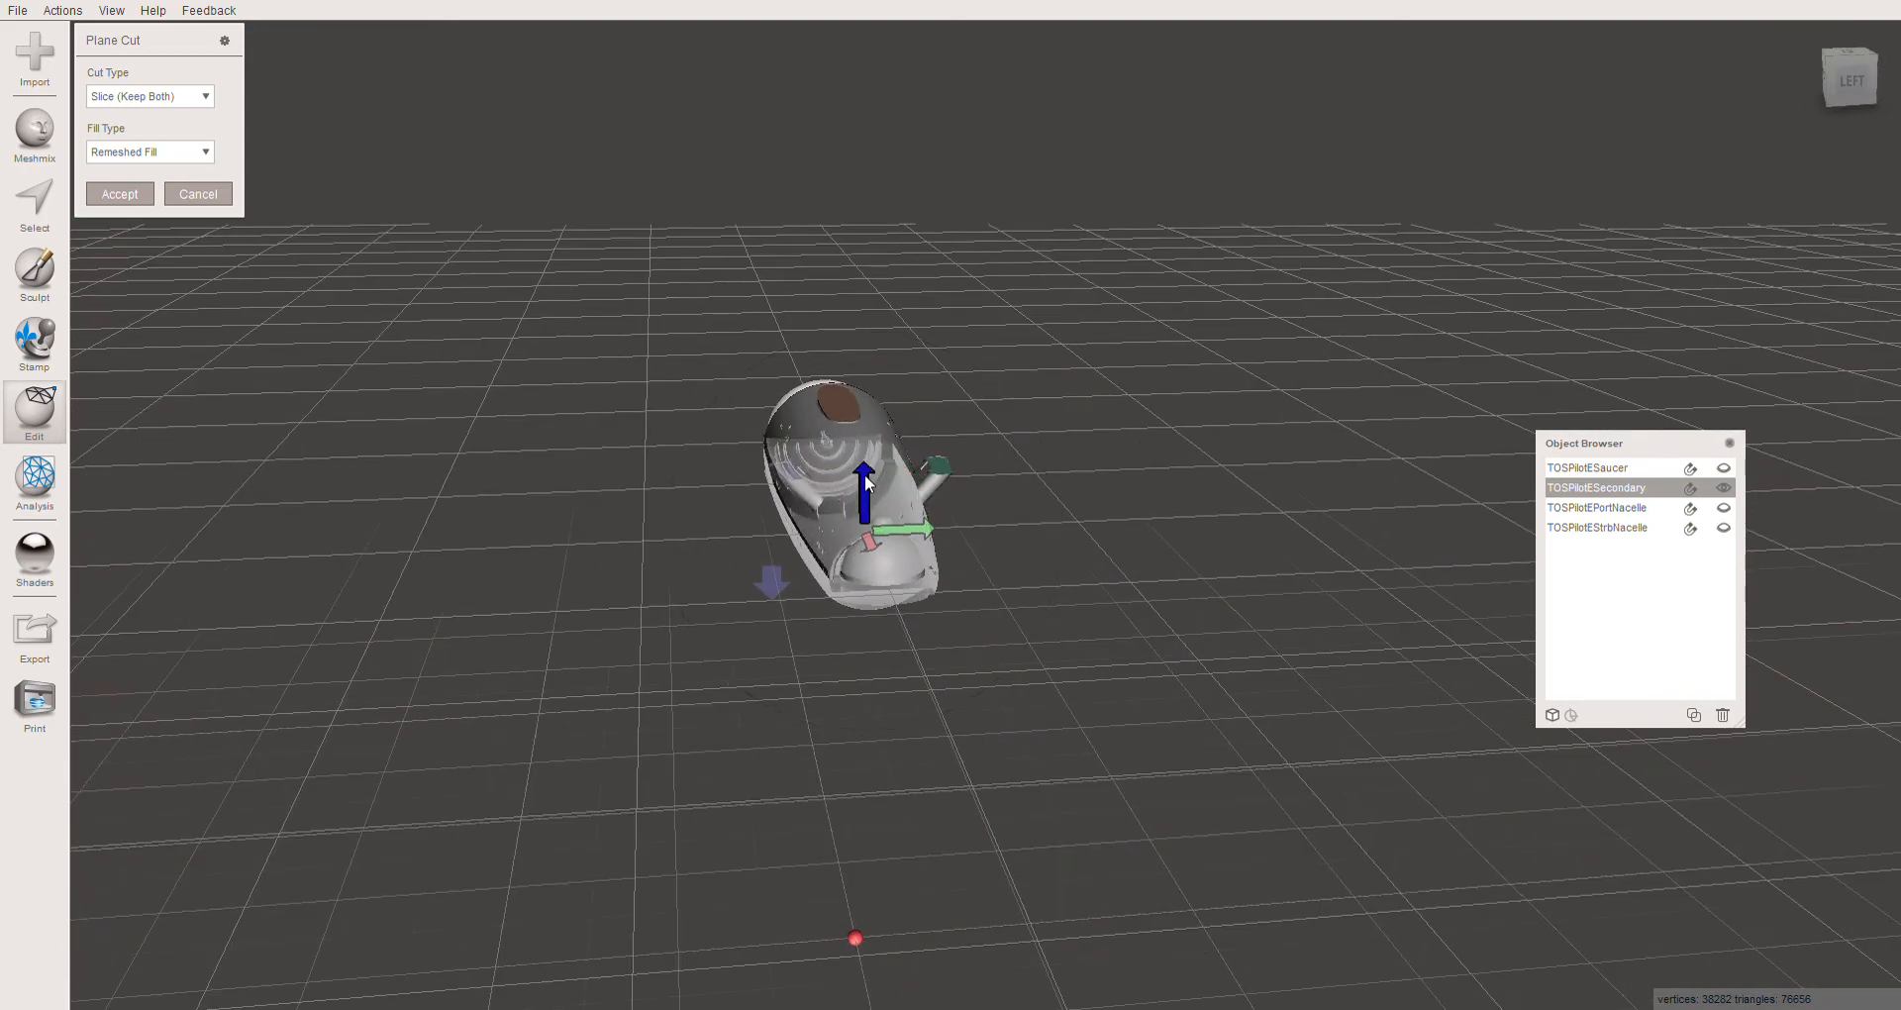
pyautogui.moveTo(865, 467); pyautogui.dragTo(864, 453)
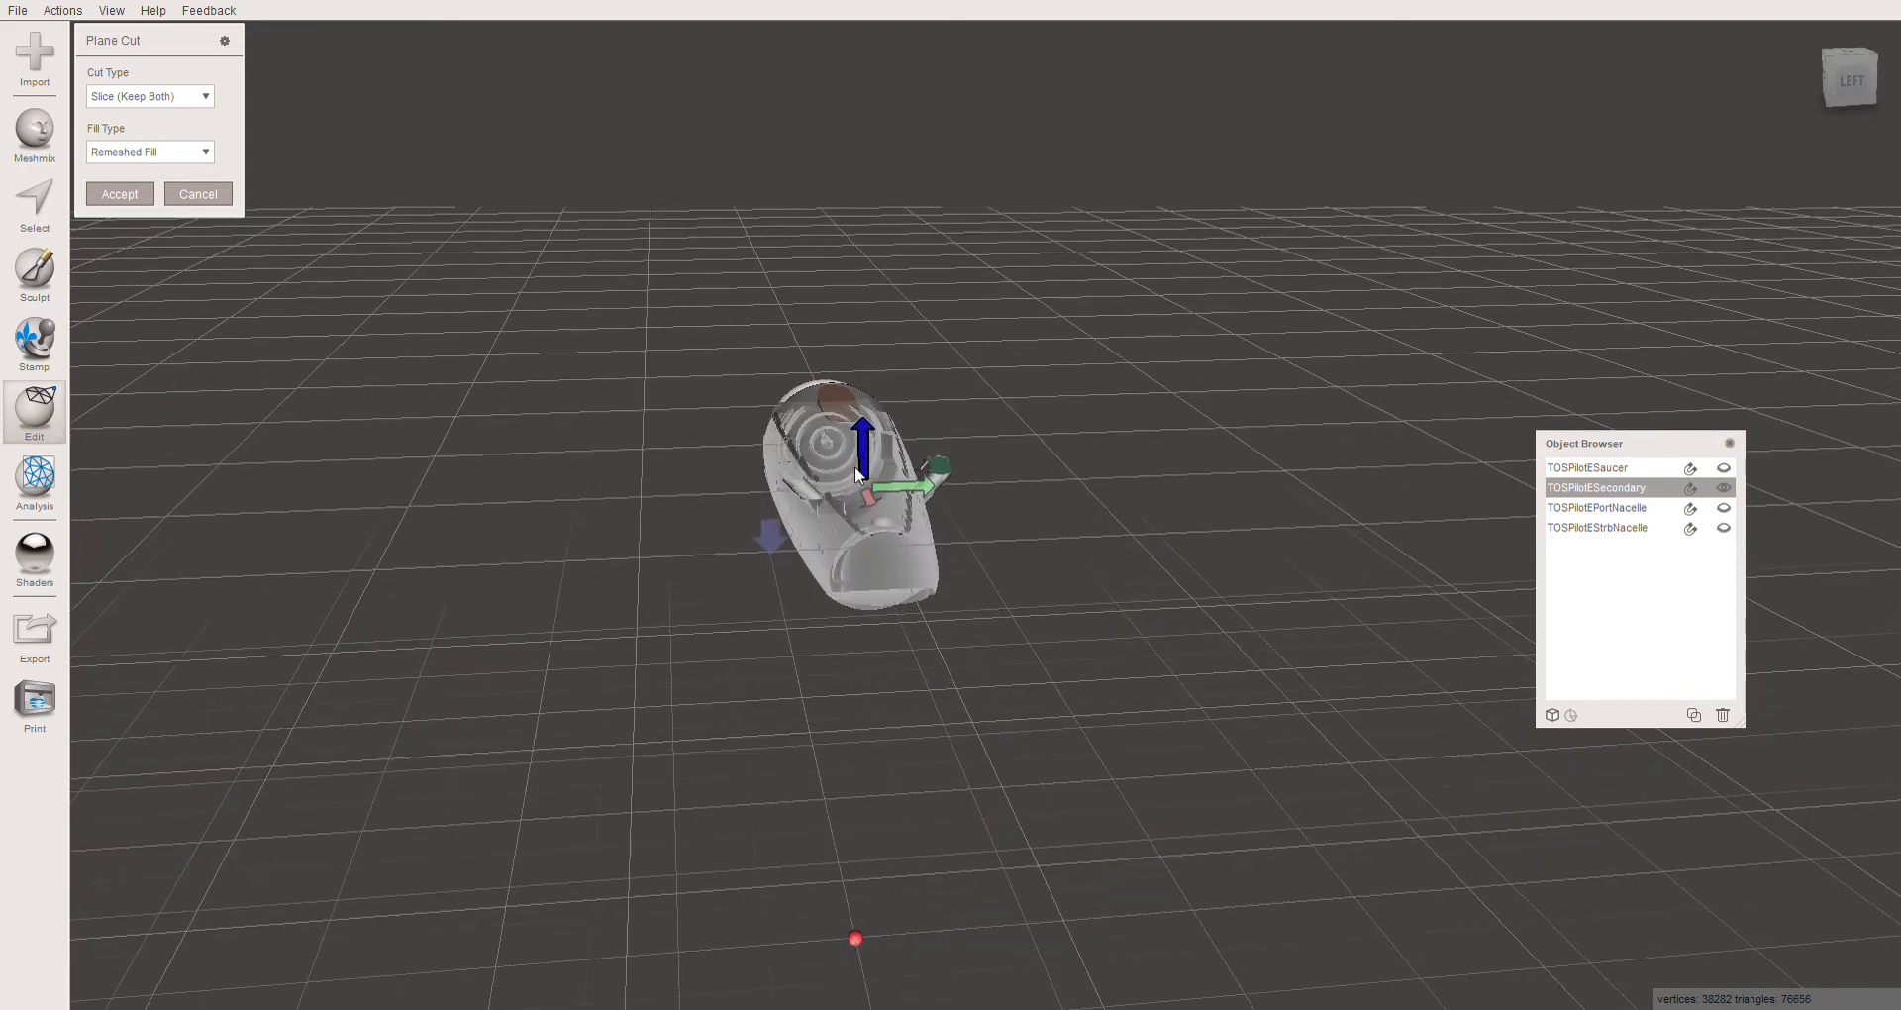
pyautogui.click(771, 544)
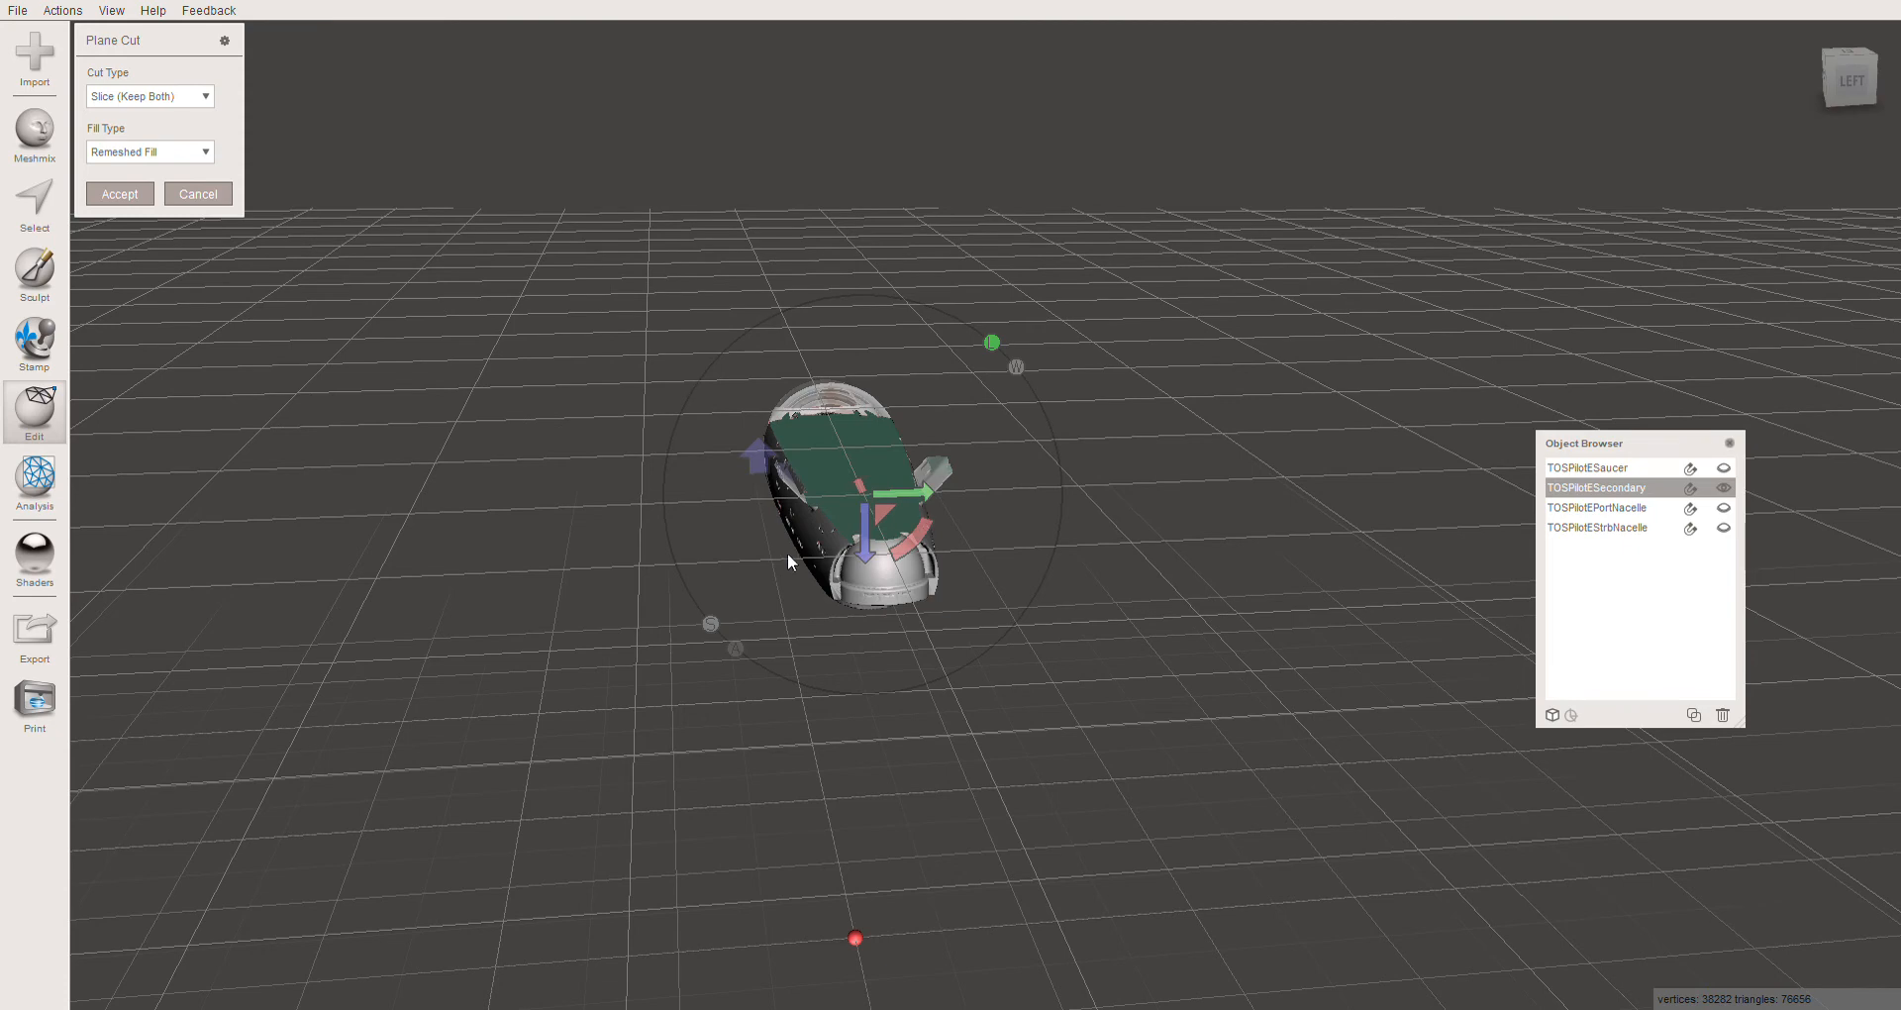
pyautogui.moveTo(788, 553); pyautogui.dragTo(752, 561, button='right')
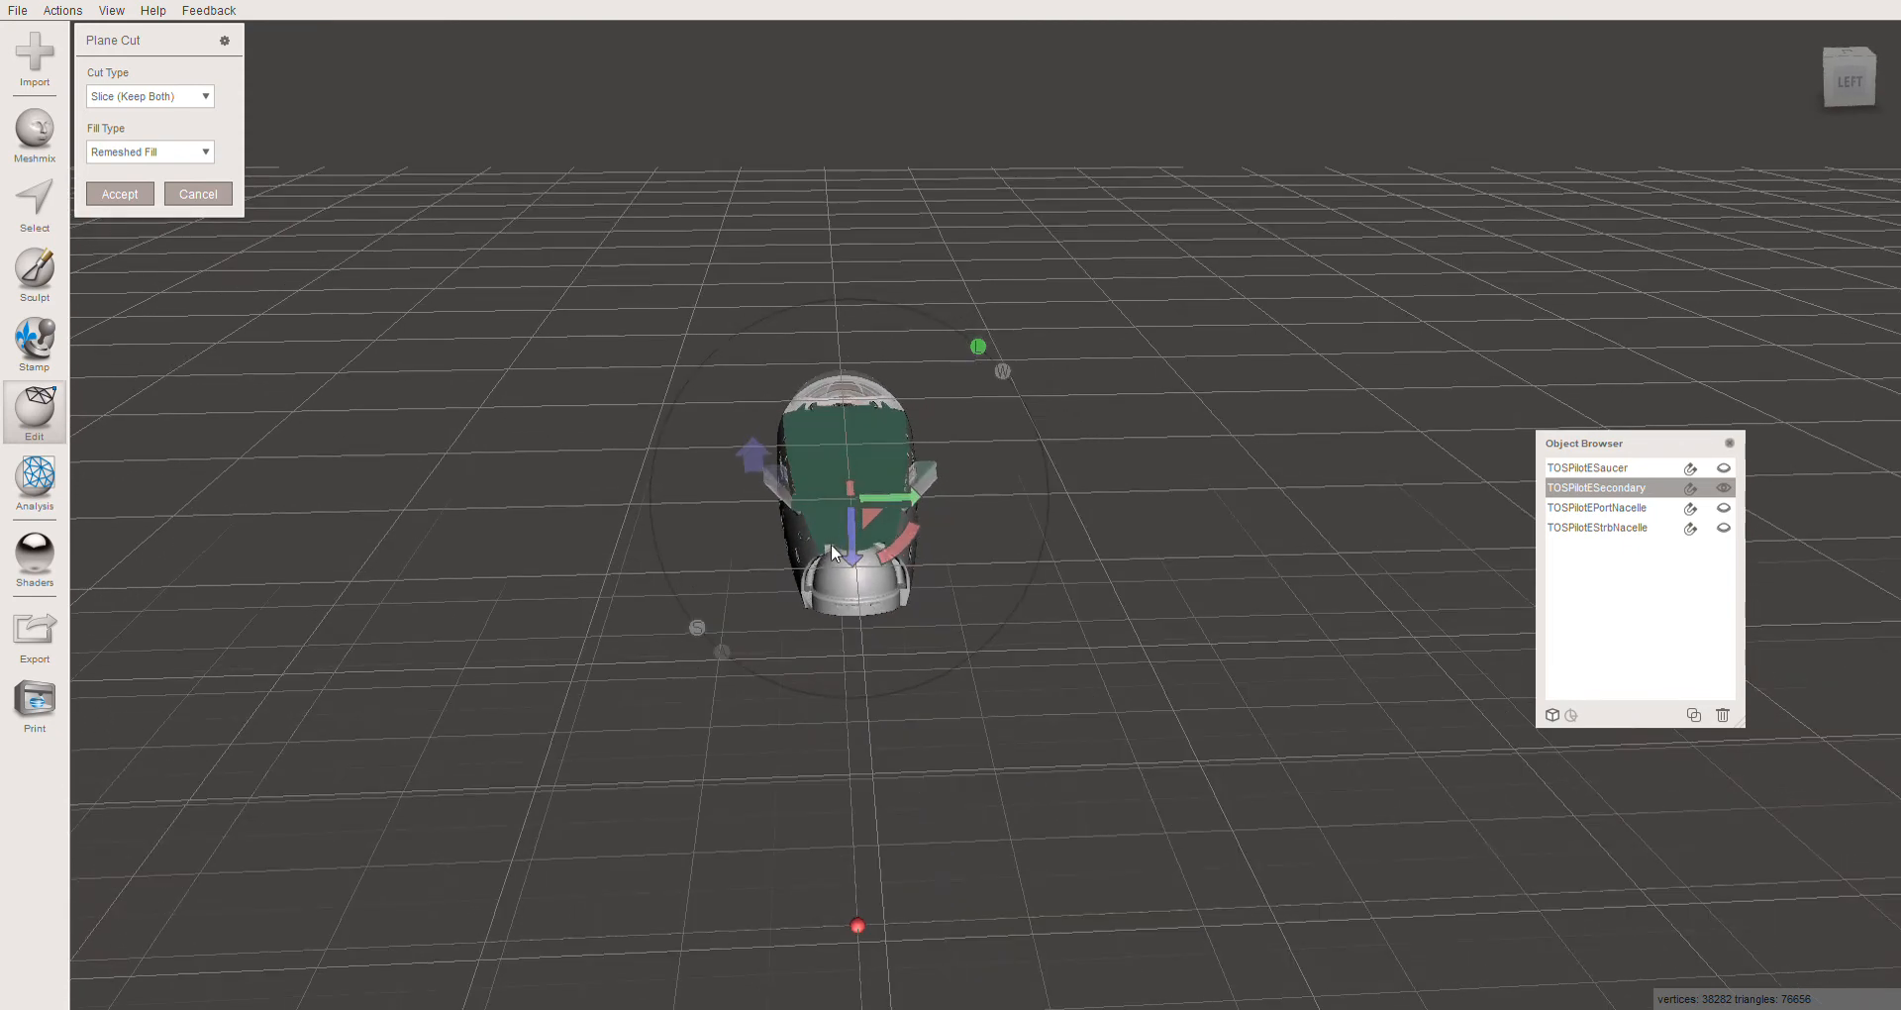
pyautogui.moveTo(851, 554)
pyautogui.mouseDown()
pyautogui.moveTo(850, 519)
pyautogui.moveTo(850, 561)
pyautogui.mouseUp()
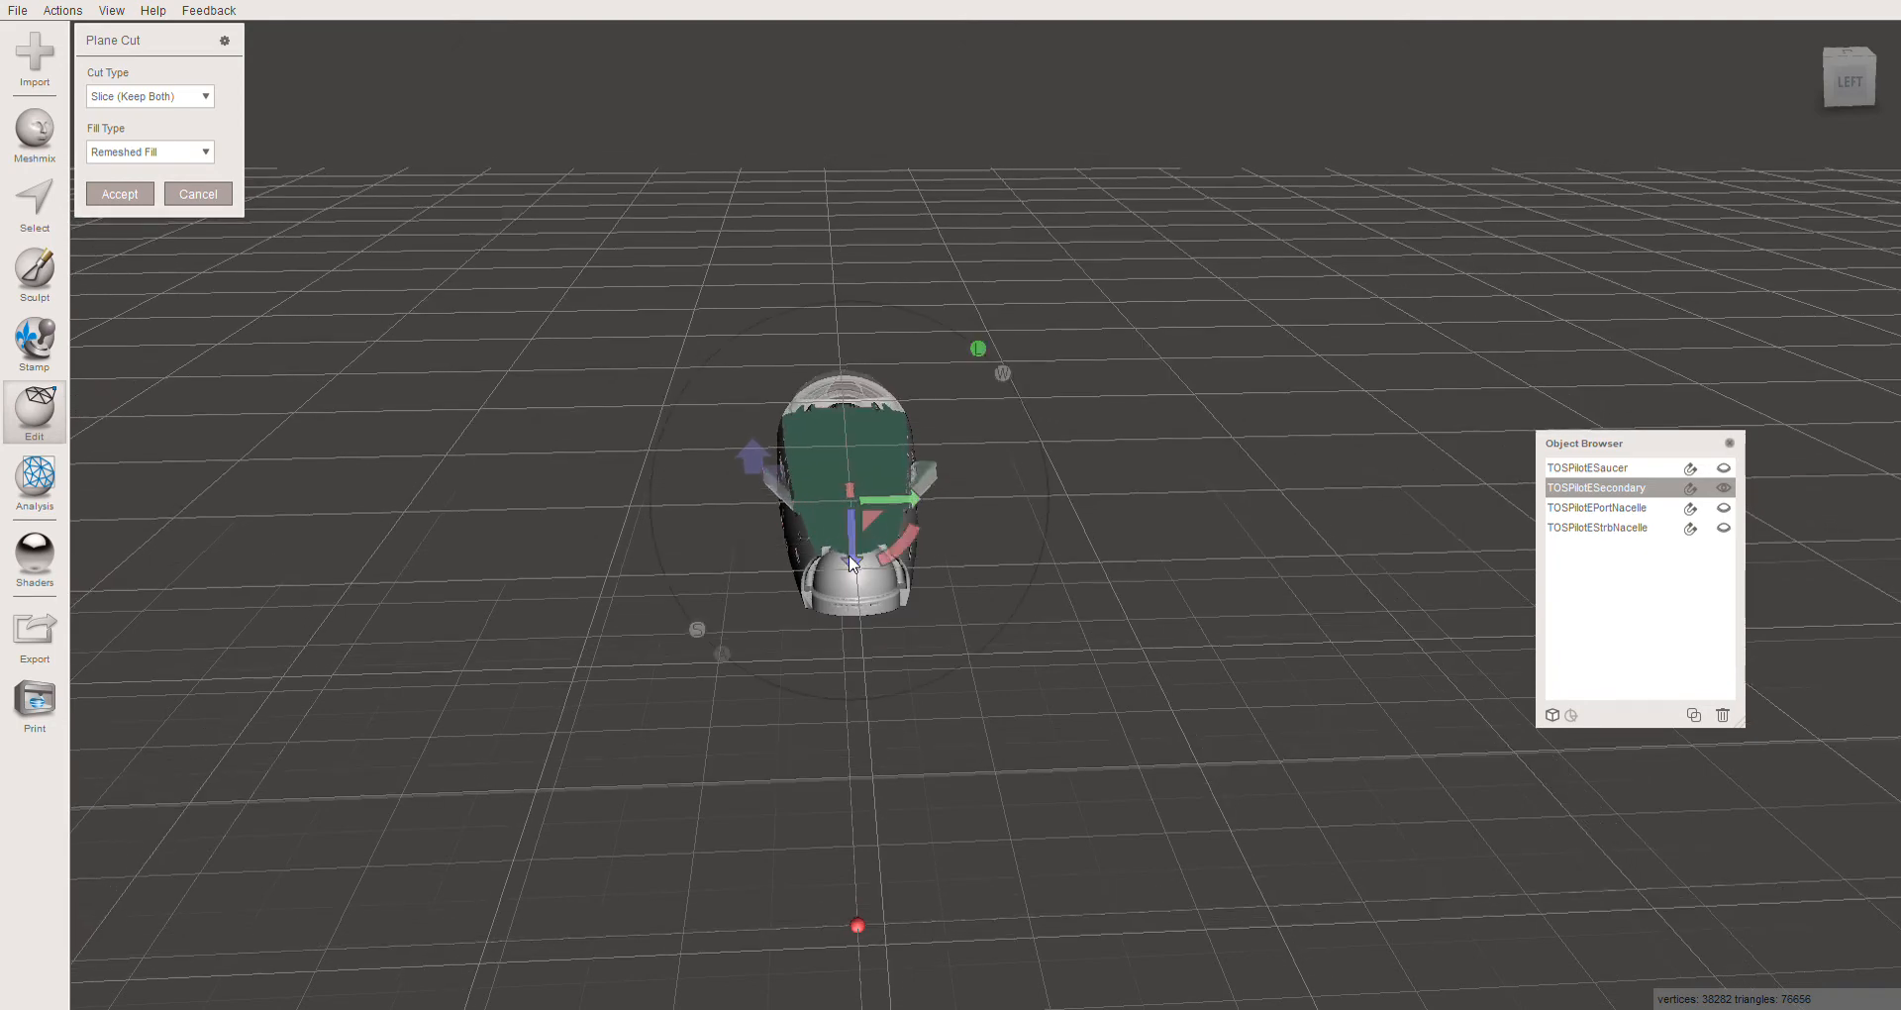
pyautogui.click(753, 470)
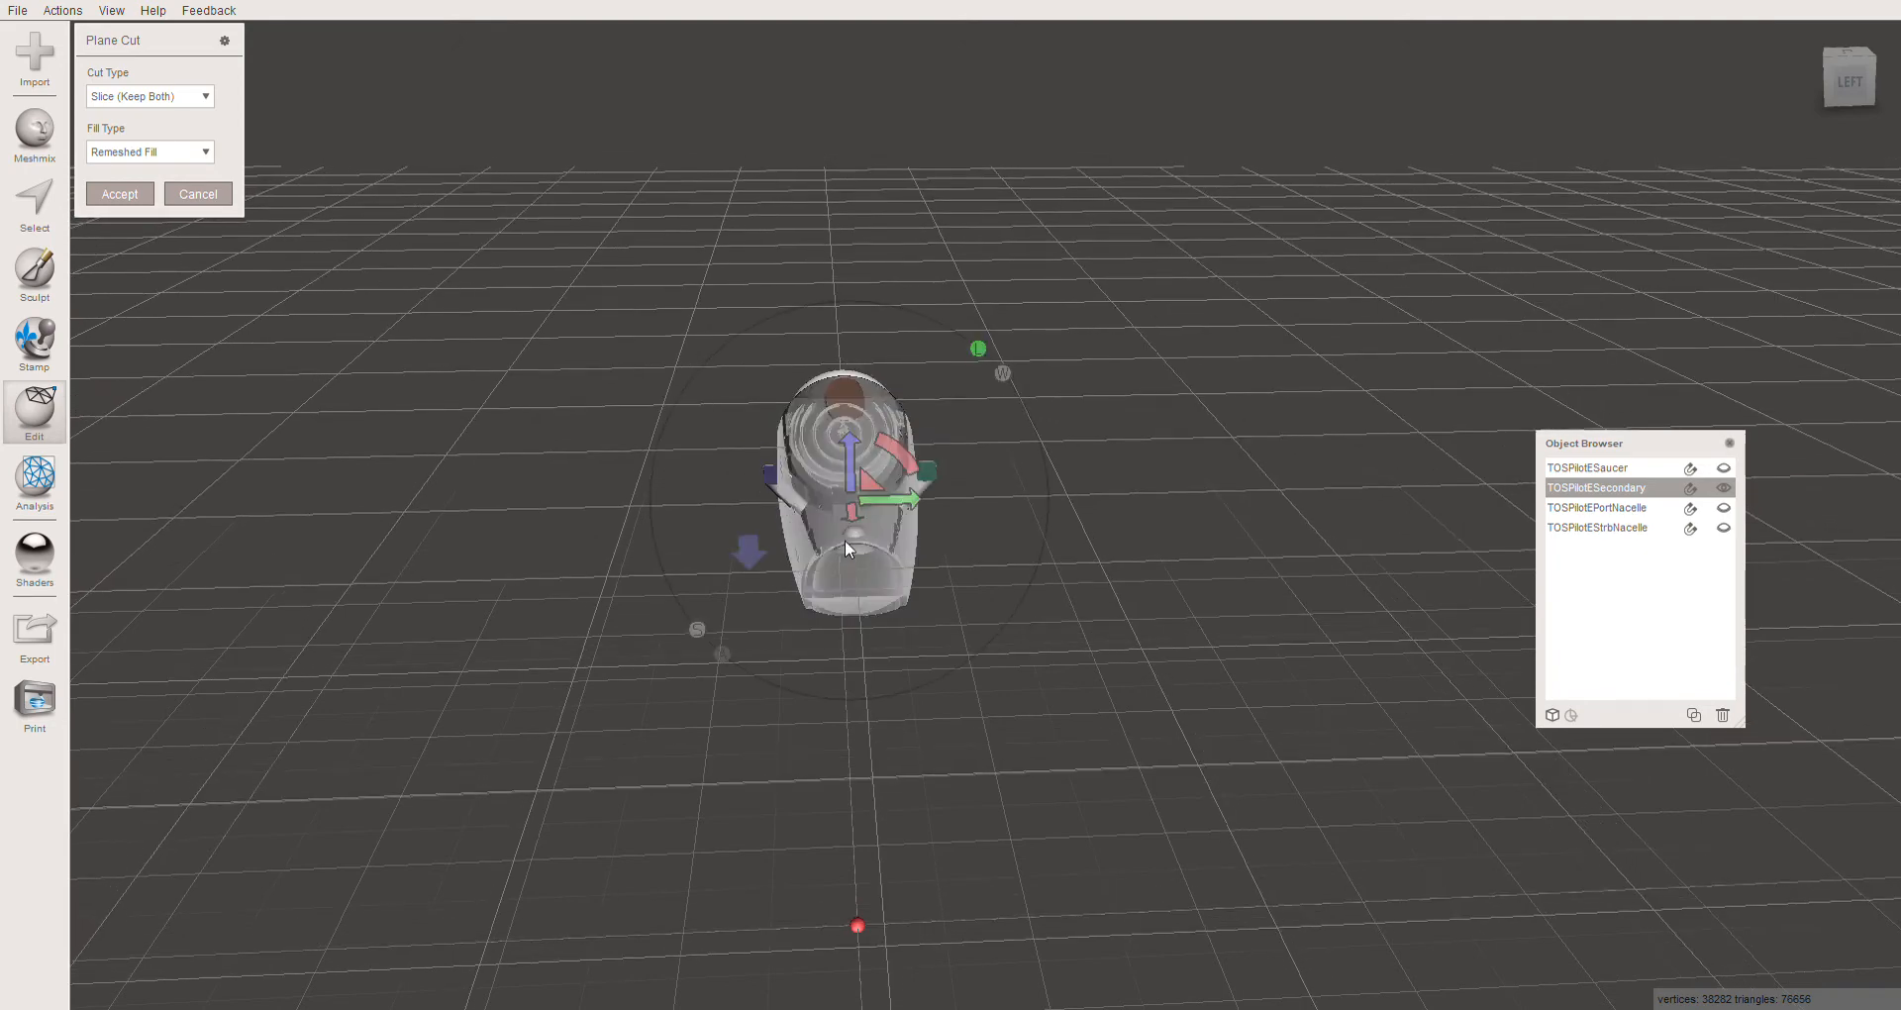
# Shift the cutting plane sideways onto the starboard pylon stub and tilt it toward the slope of the hull surface
pyautogui.scroll(3, 851, 539)
pyautogui.moveTo(808, 490); pyautogui.dragTo(899, 509)
pyautogui.moveTo(899, 509); pyautogui.dragTo(735, 428, button='right')
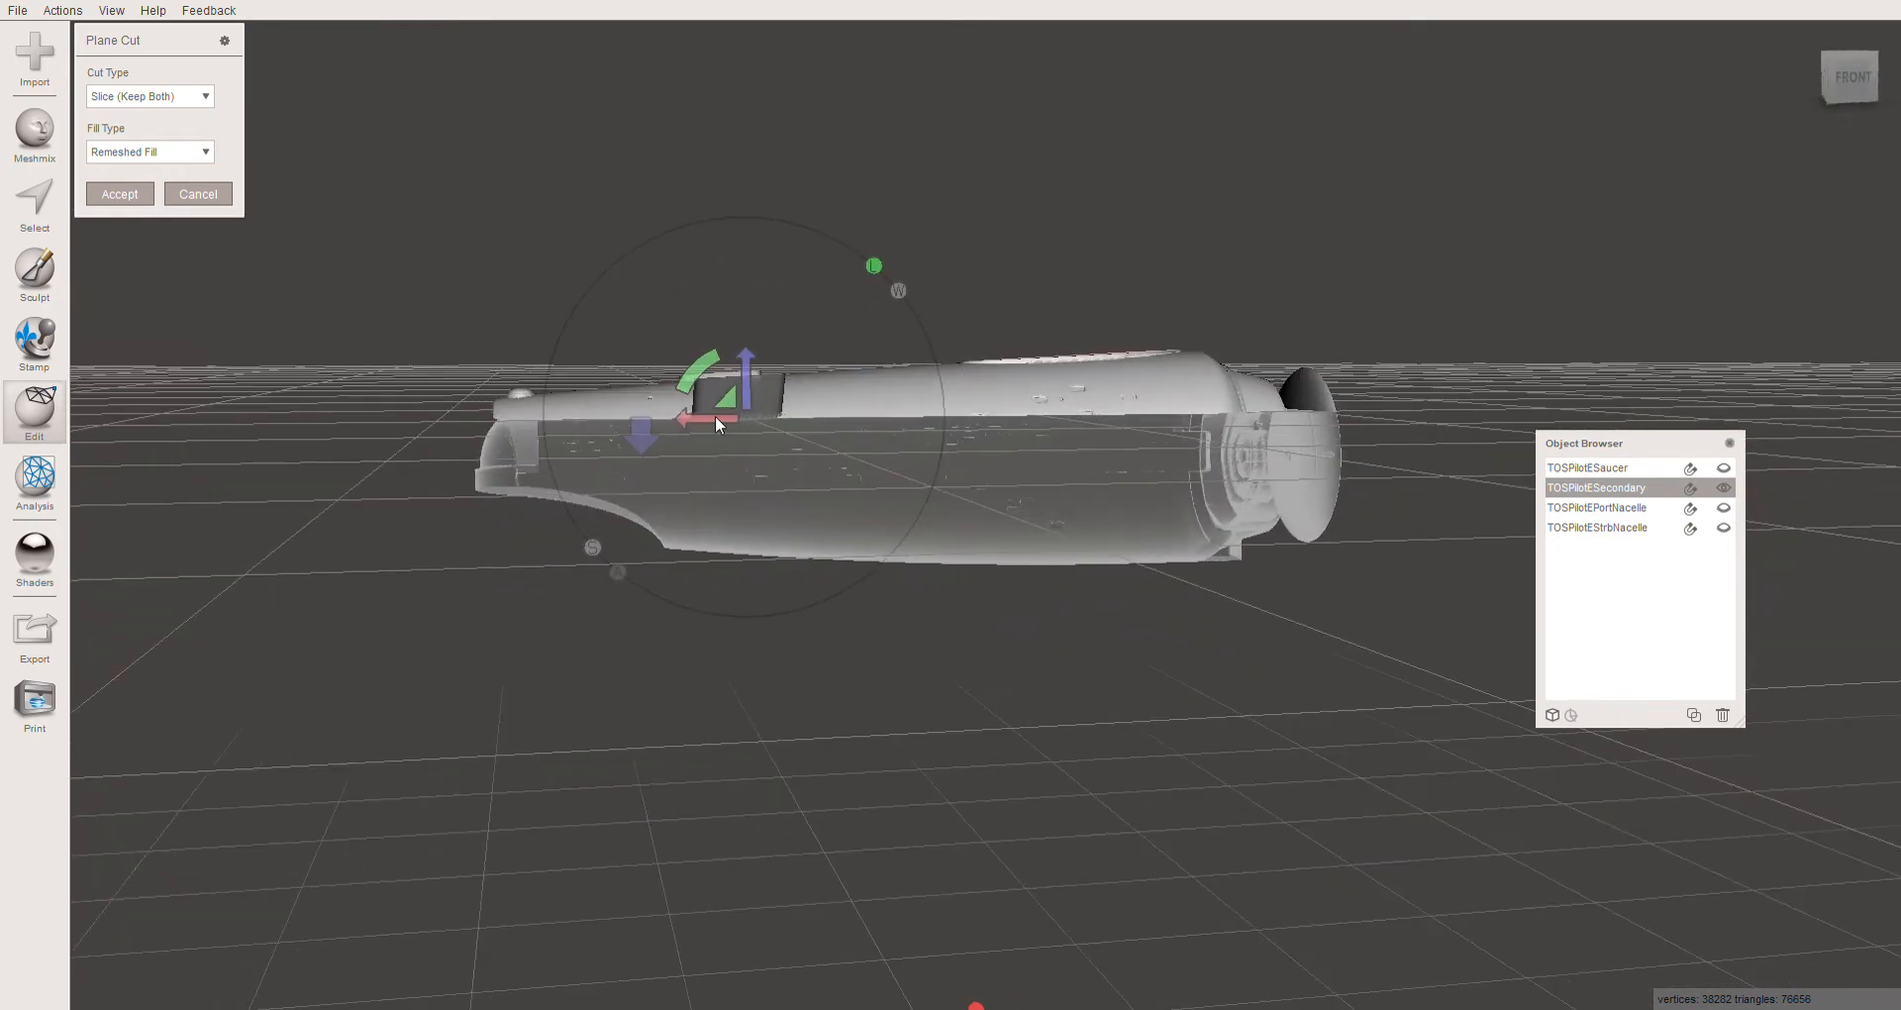
pyautogui.moveTo(715, 416); pyautogui.dragTo(735, 376)
pyautogui.moveTo(741, 413); pyautogui.dragTo(778, 443, button='right')
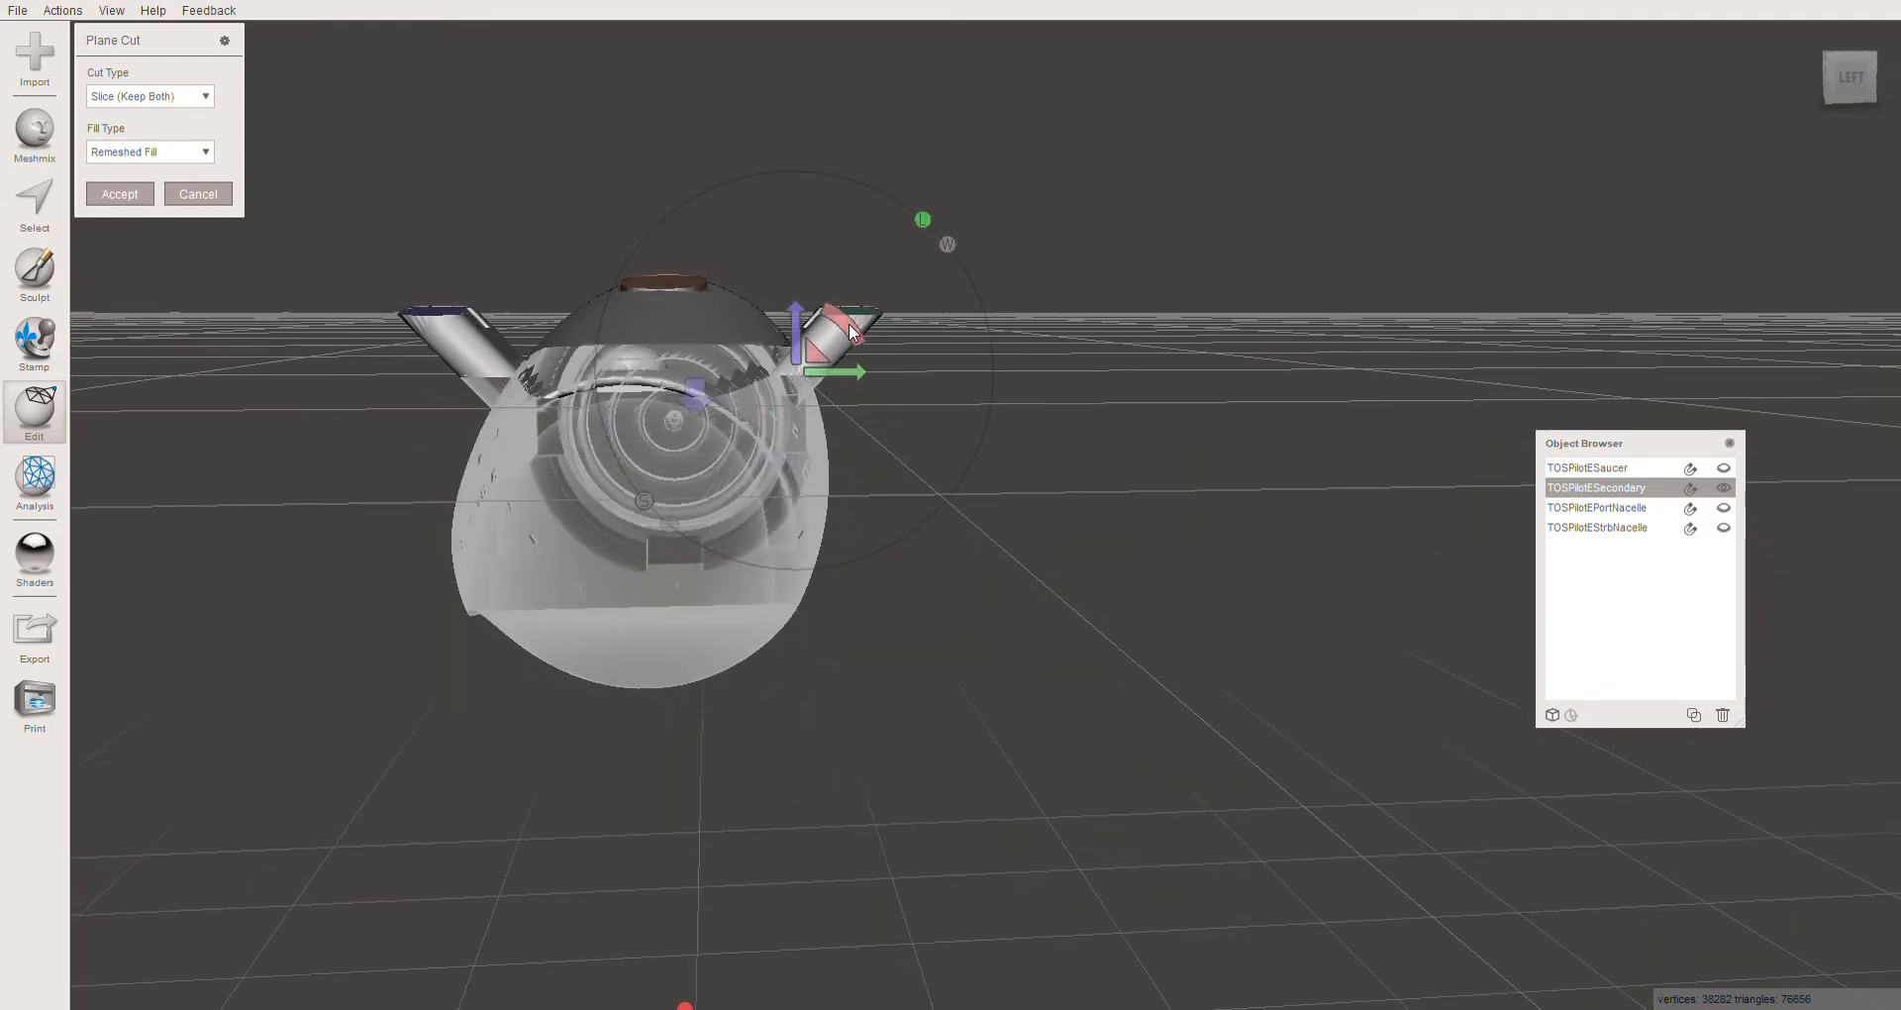
pyautogui.moveTo(852, 332); pyautogui.dragTo(865, 386)
# Rotate the cutting plane to follow the hull surface at the starboard pylon's root, clear of the upper hull
pyautogui.moveTo(830, 448); pyautogui.dragTo(574, 557, button='right')
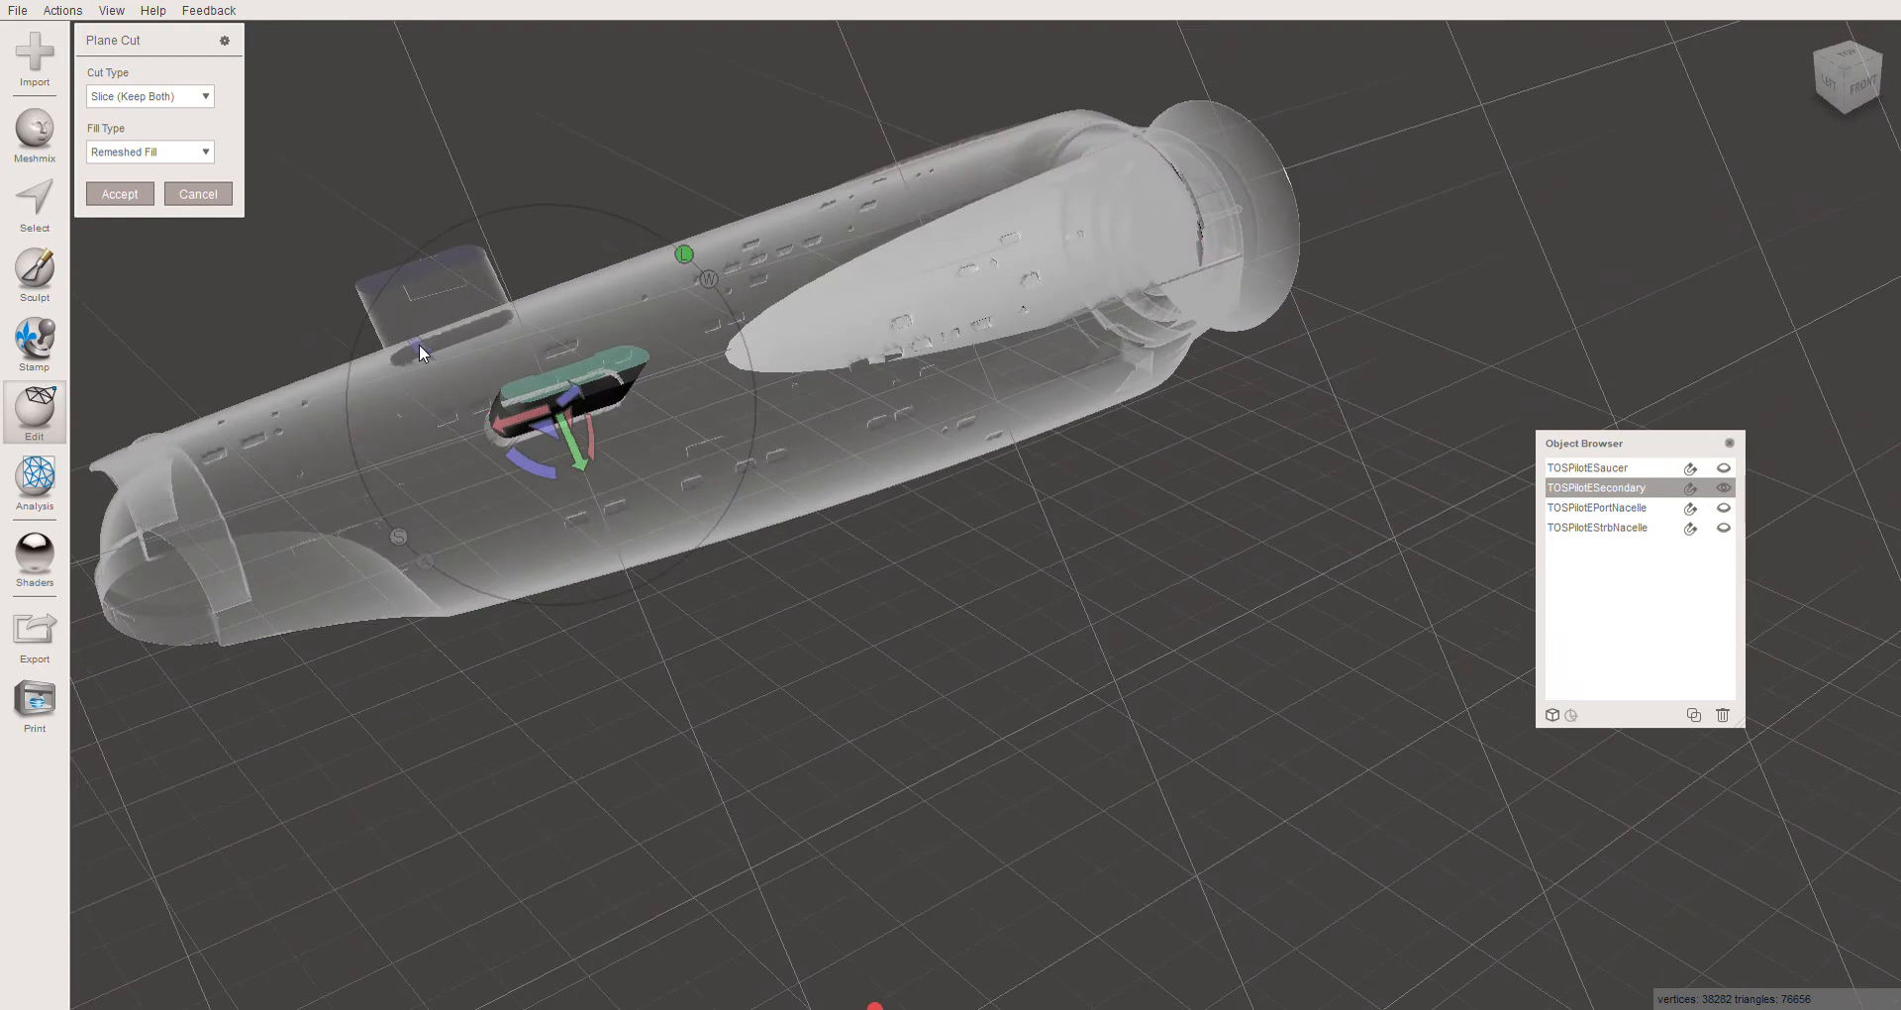
pyautogui.moveTo(419, 343)
pyautogui.mouseDown(button='right')
pyautogui.moveTo(526, 471)
pyautogui.moveTo(488, 501)
pyautogui.moveTo(657, 432)
pyautogui.moveTo(606, 380)
pyautogui.moveTo(661, 394)
pyautogui.moveTo(650, 406)
pyautogui.mouseUp(button='right')
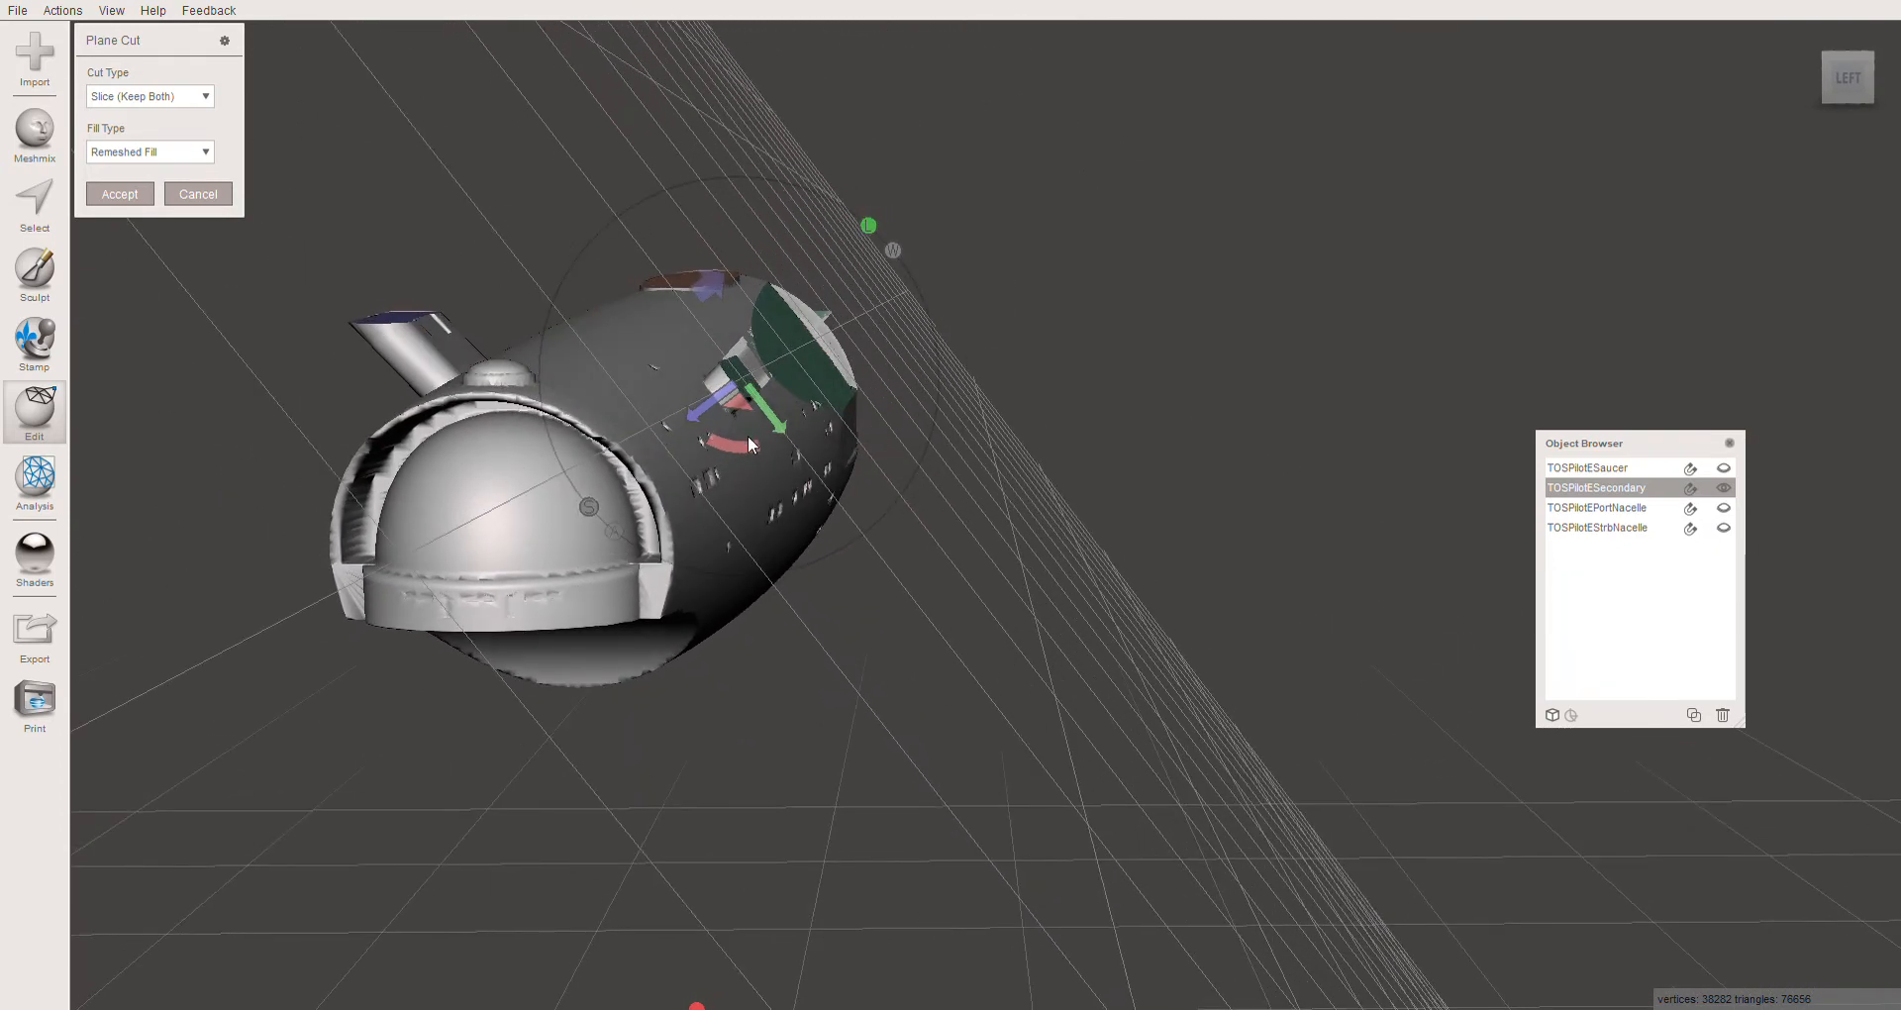
pyautogui.moveTo(751, 446); pyautogui.dragTo(703, 406)
pyautogui.moveTo(781, 456); pyautogui.dragTo(604, 460, button='right')
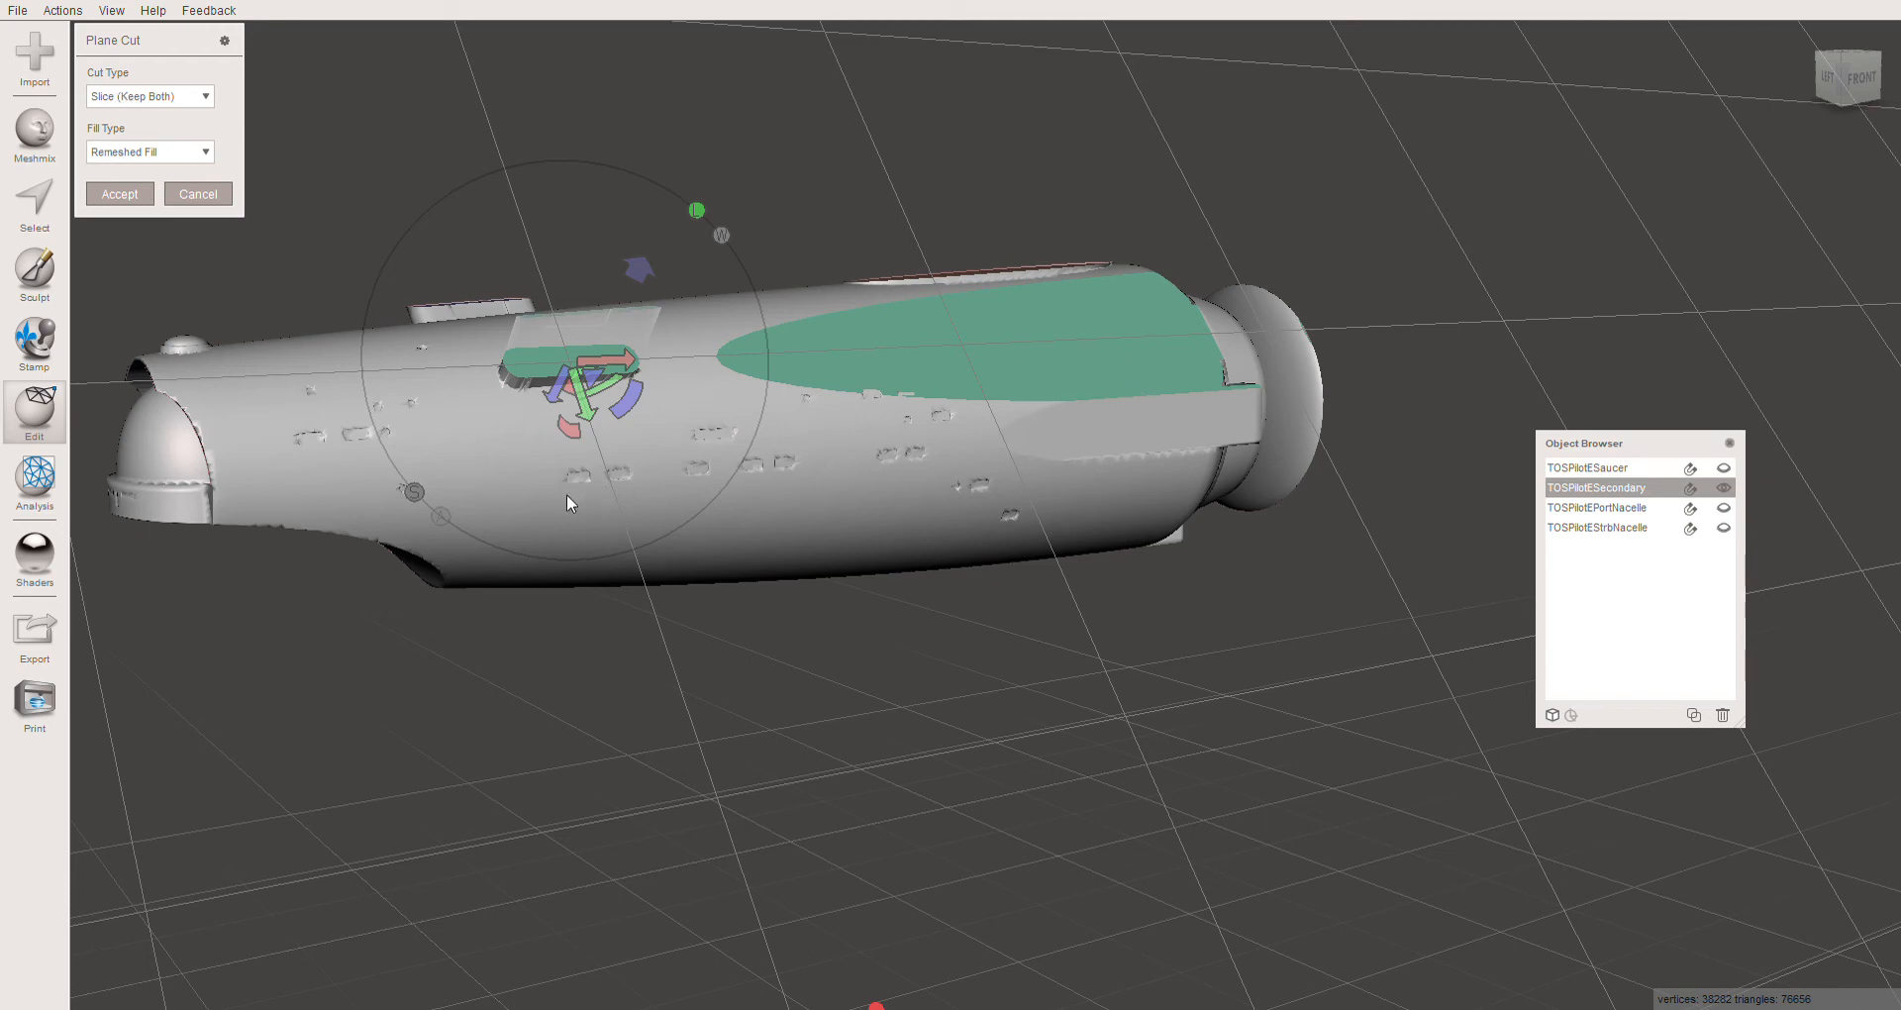
pyautogui.moveTo(486, 501); pyautogui.dragTo(405, 336, button='right')
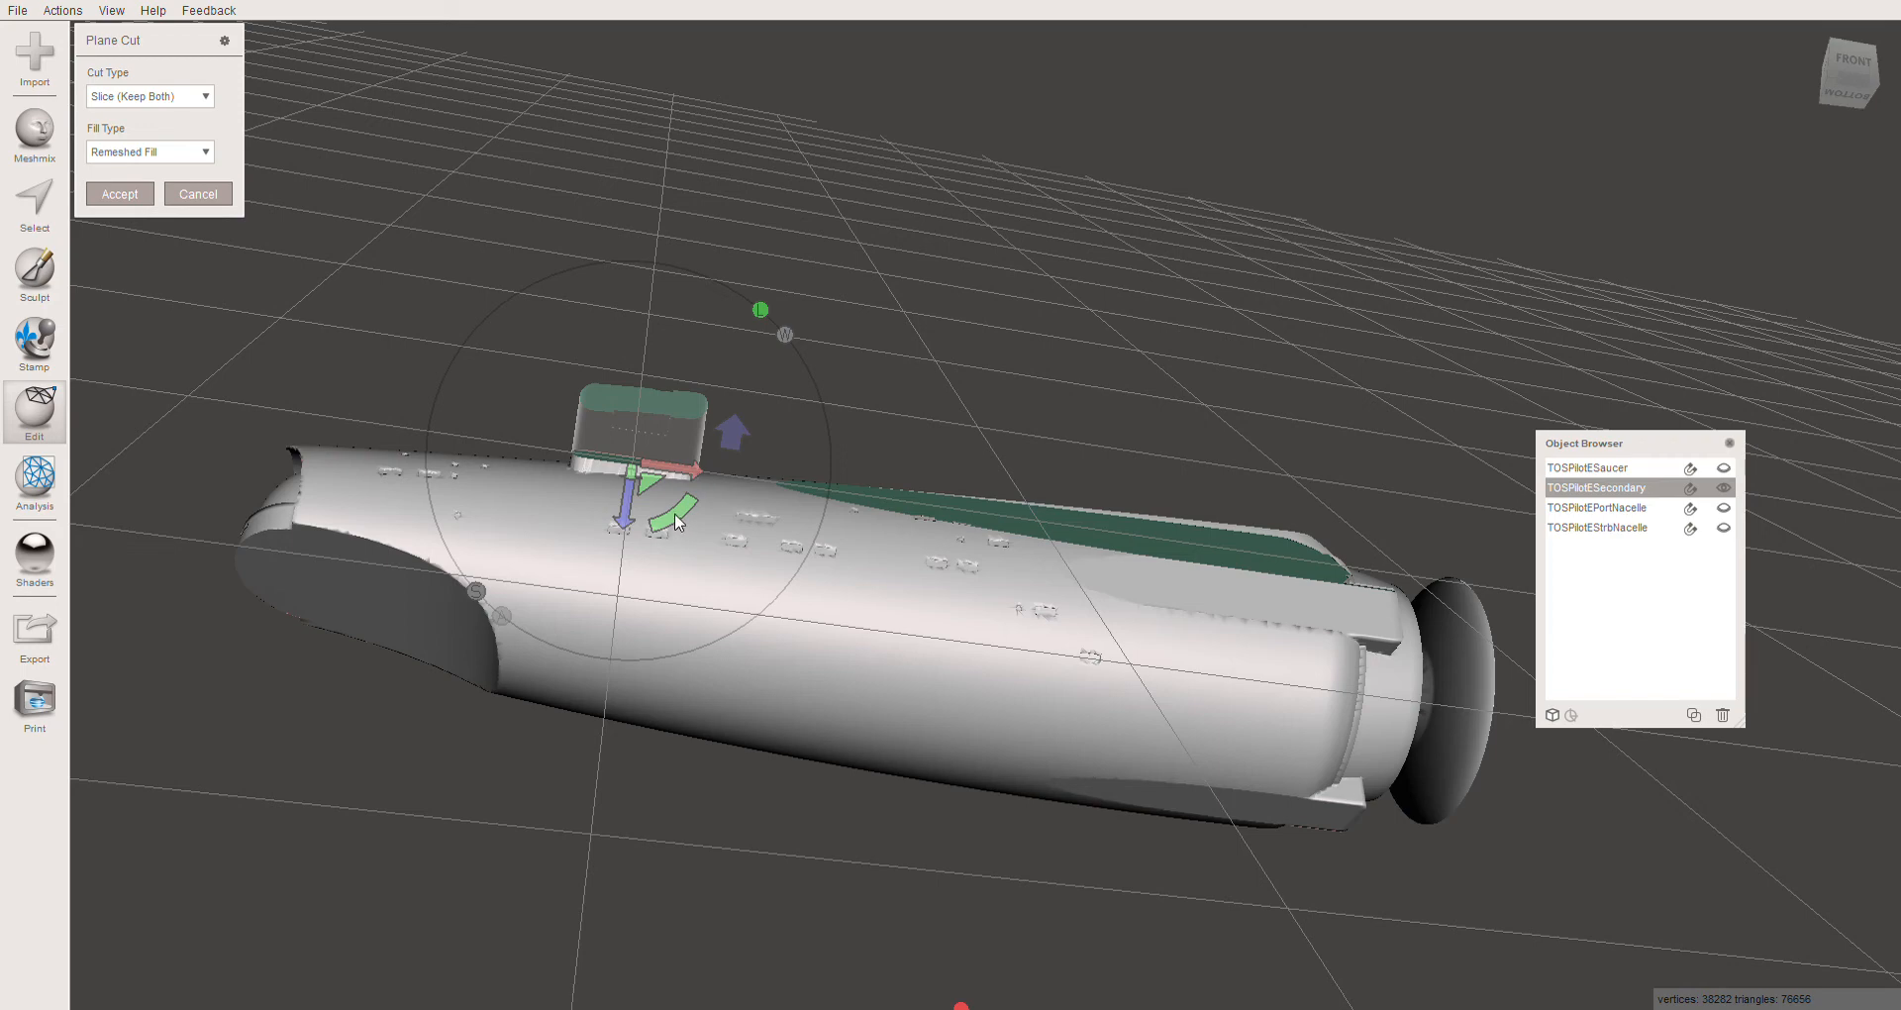
pyautogui.moveTo(680, 517); pyautogui.dragTo(685, 517)
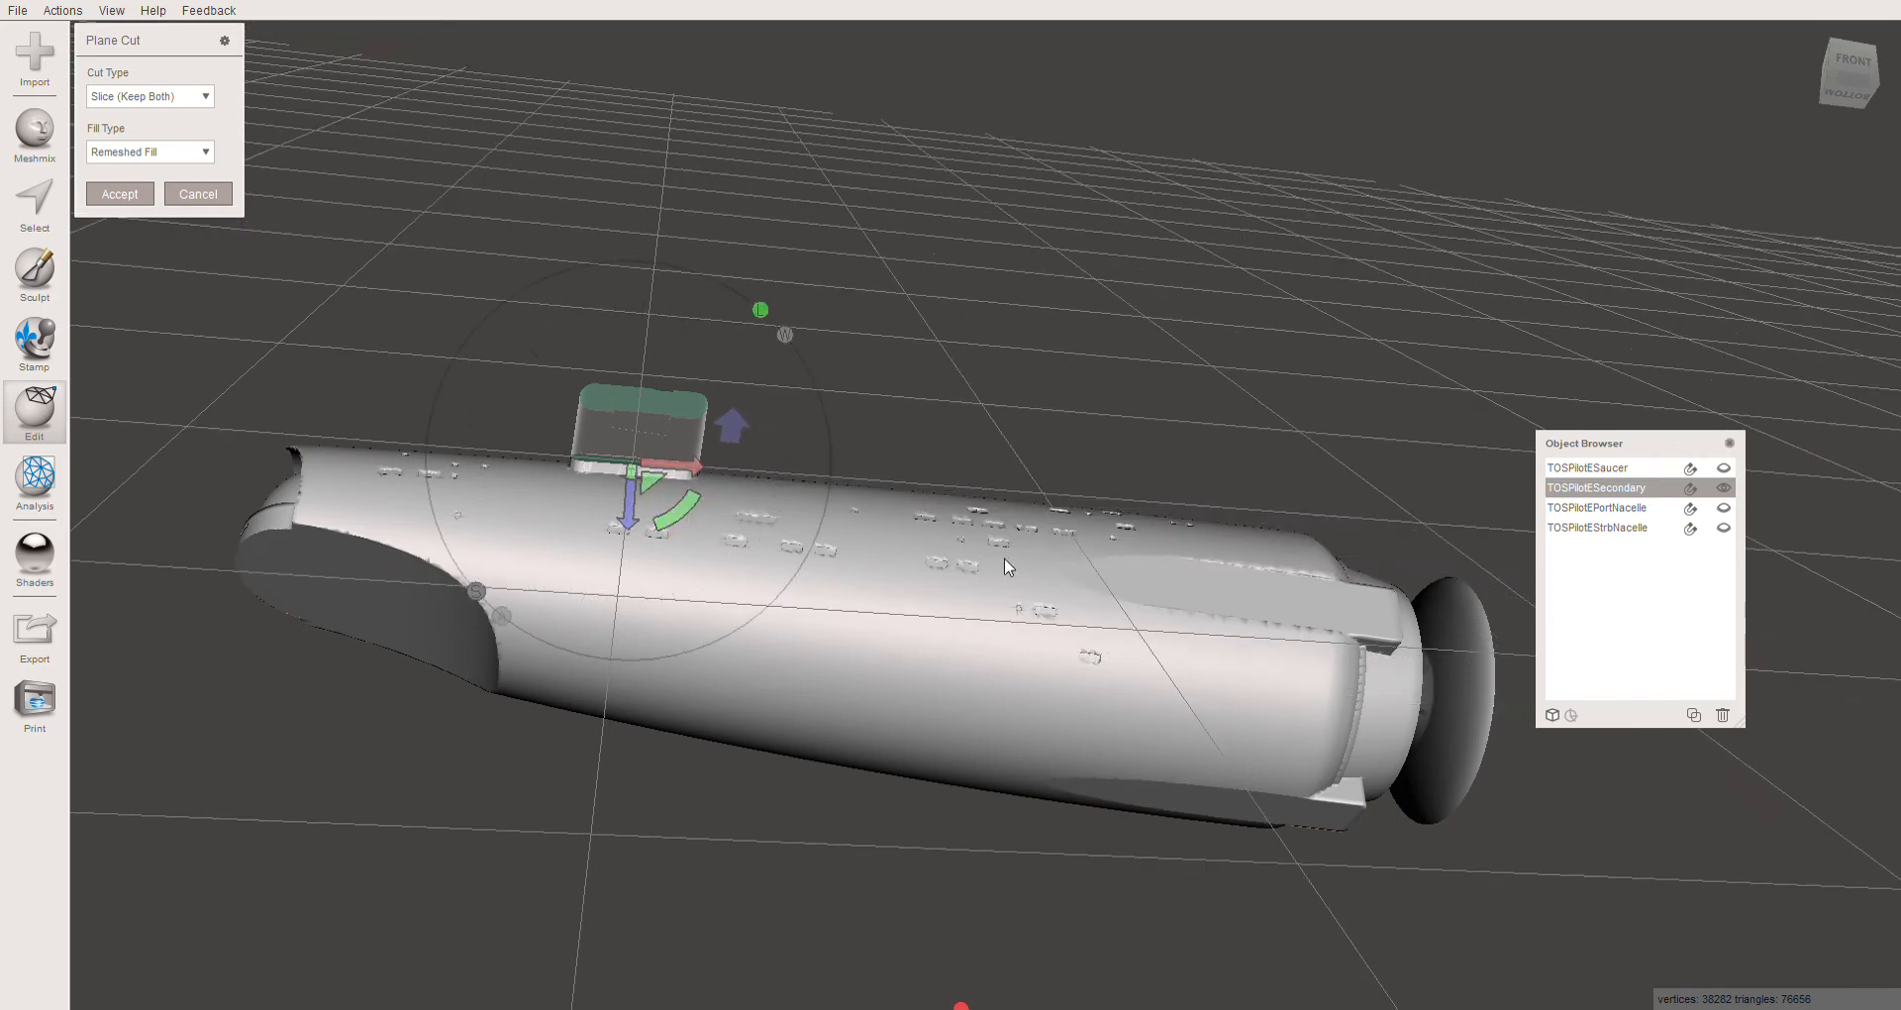
# Fine-tune the plane's offset so it meets the root of the starboard pylon stub, and accept the slice
pyautogui.moveTo(1232, 519)
pyautogui.mouseDown(button='right')
pyautogui.moveTo(1177, 567)
pyautogui.moveTo(1174, 622)
pyautogui.moveTo(1224, 525)
pyautogui.mouseUp(button='right')
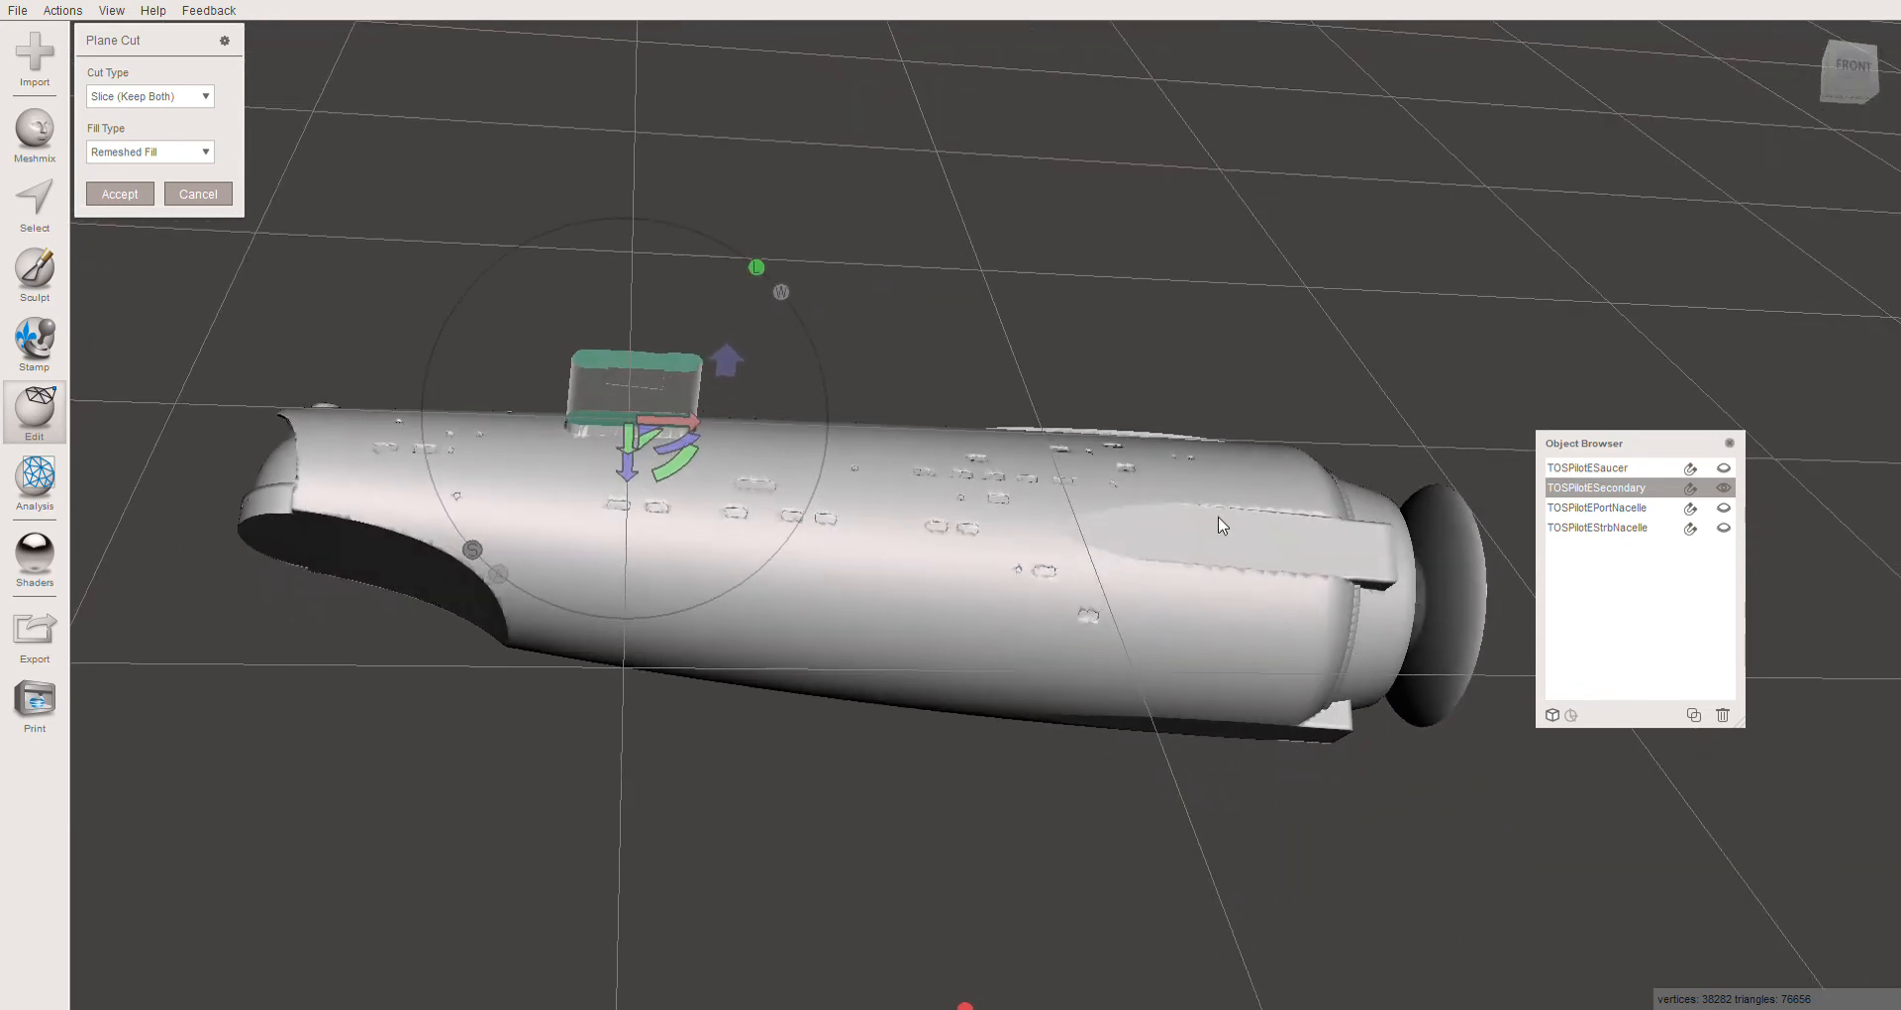
pyautogui.moveTo(713, 559); pyautogui.dragTo(698, 486, button='right')
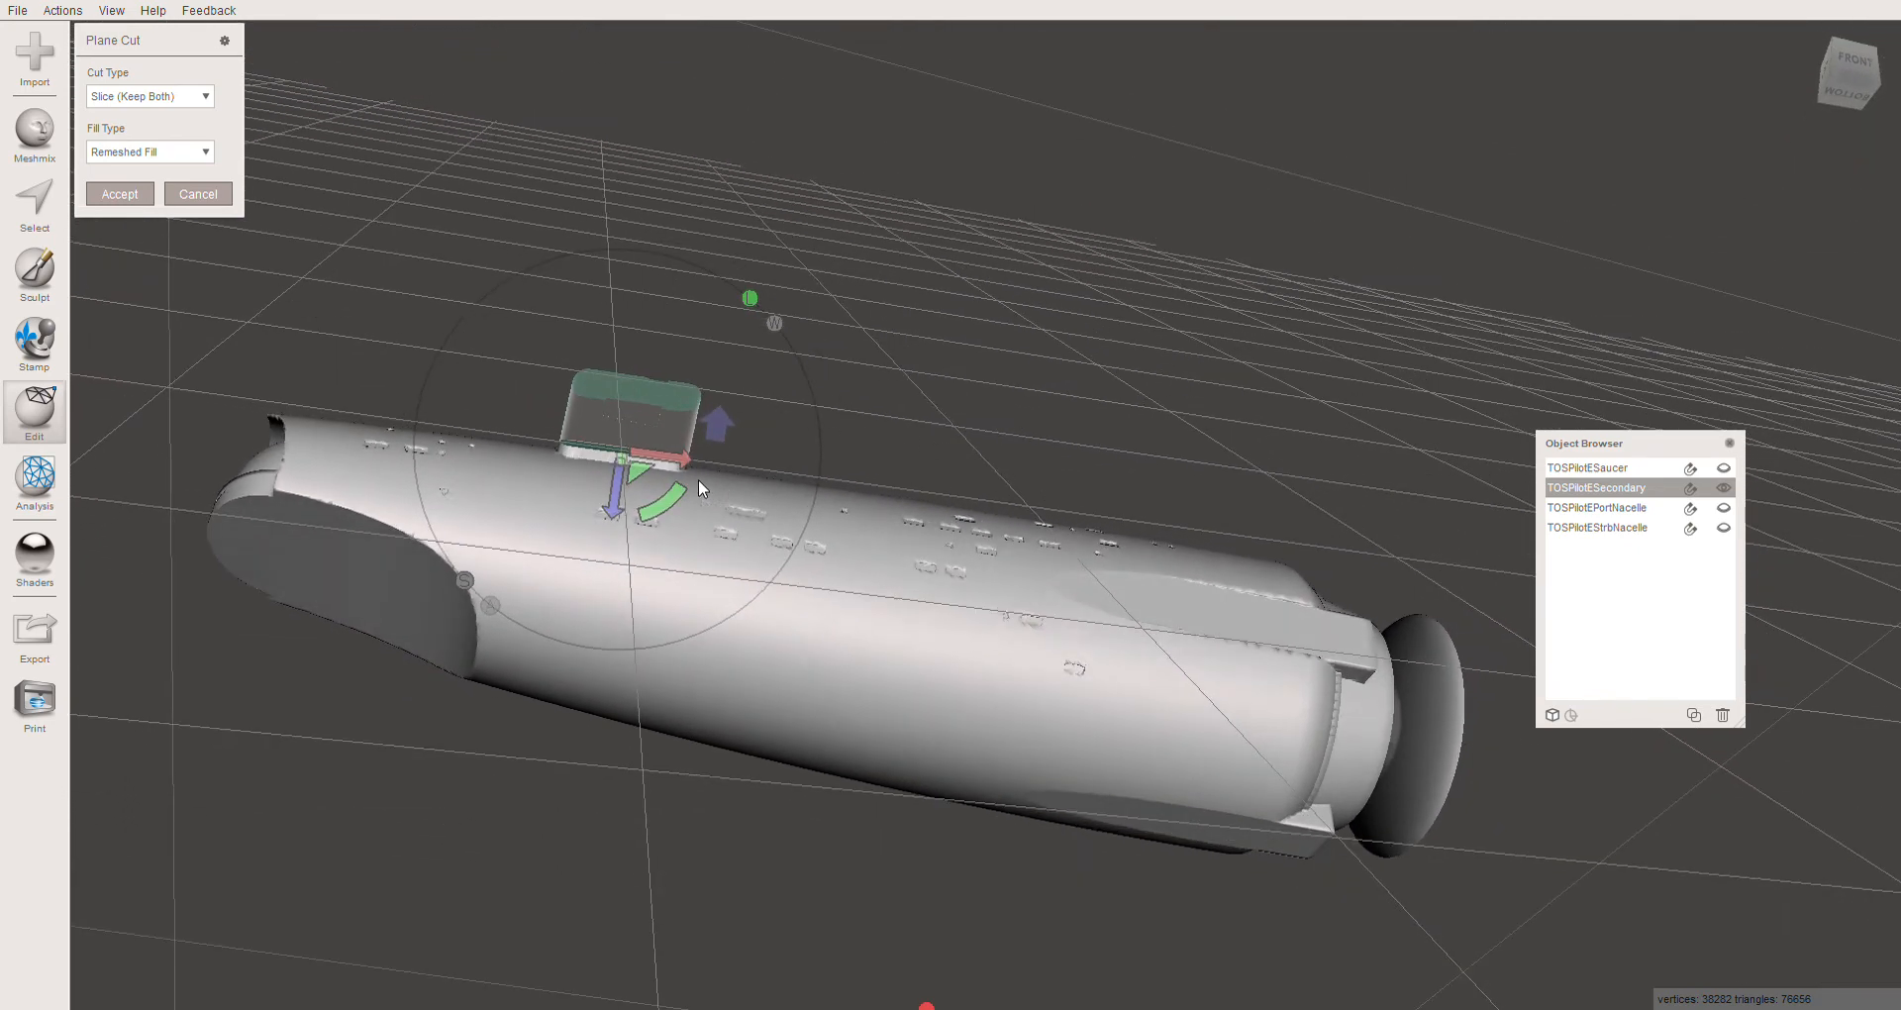
pyautogui.moveTo(614, 508); pyautogui.dragTo(612, 517)
pyautogui.moveTo(579, 562); pyautogui.dragTo(626, 705, button='right')
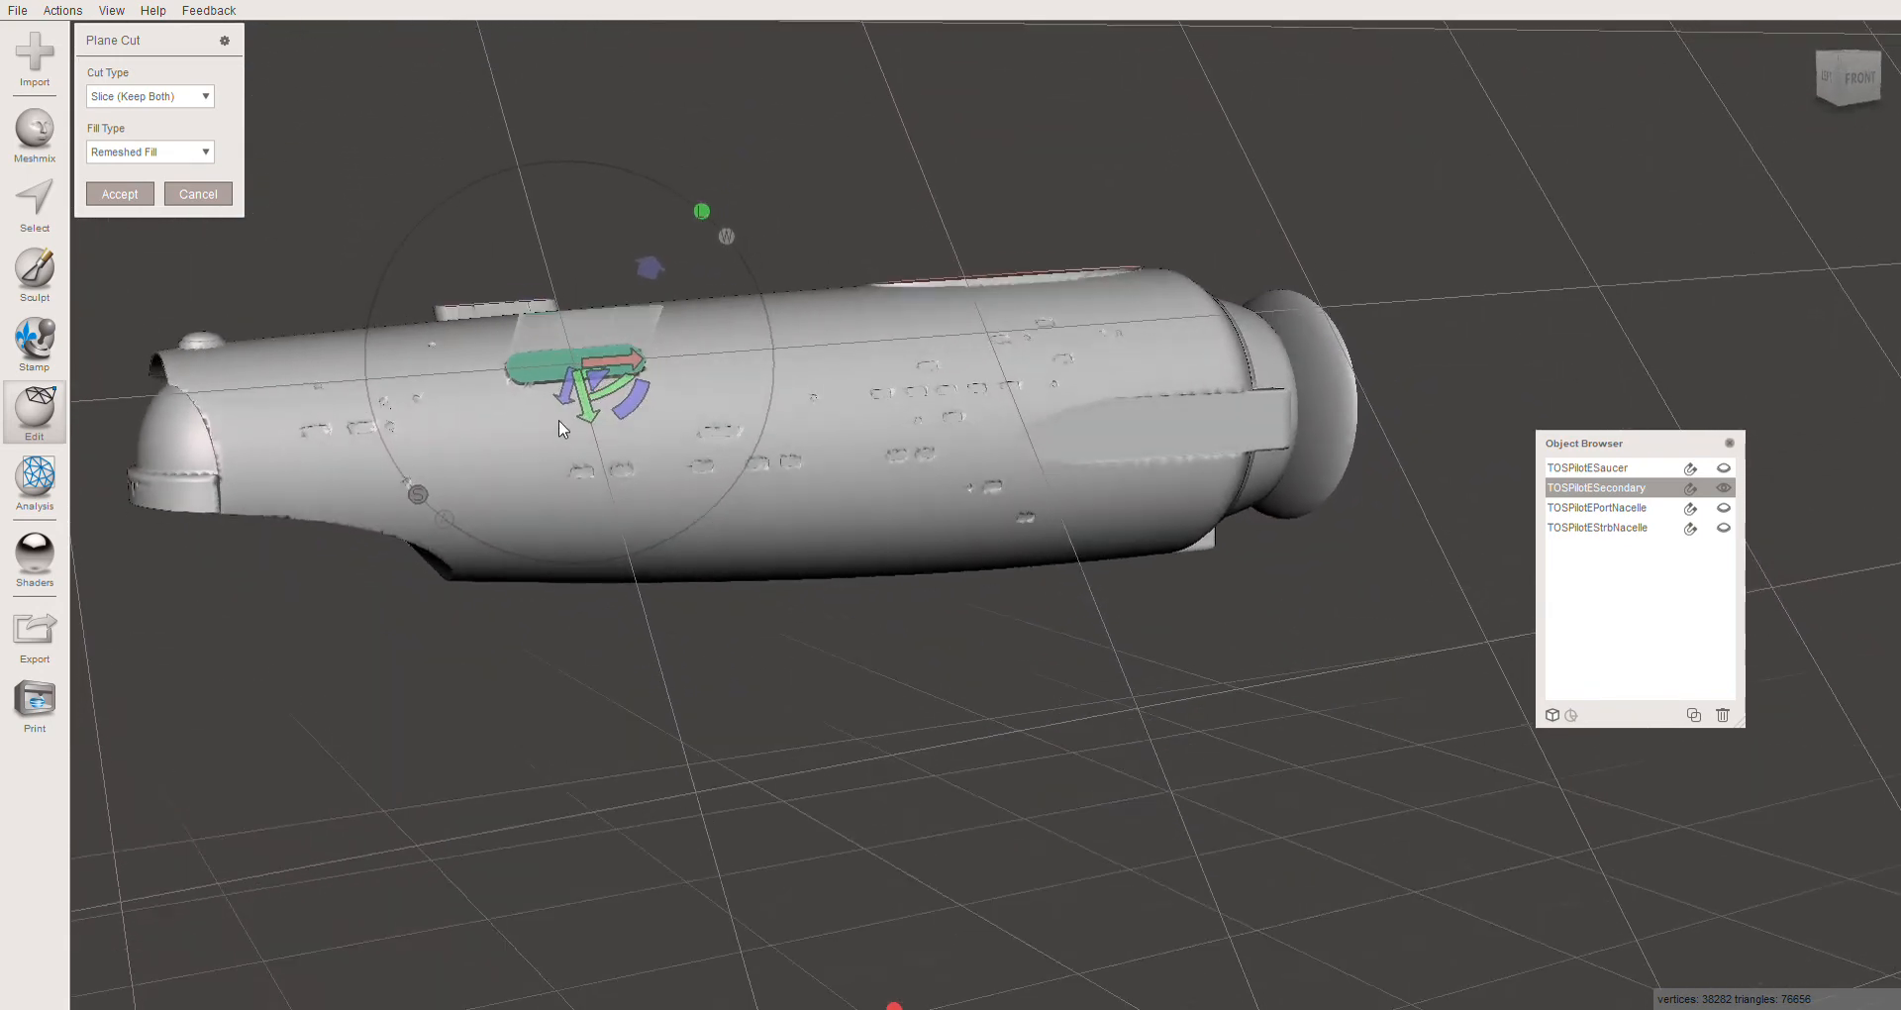
pyautogui.moveTo(566, 394); pyautogui.dragTo(565, 396)
pyautogui.moveTo(564, 396); pyautogui.dragTo(985, 599, button='right')
pyautogui.moveTo(1126, 584); pyautogui.dragTo(1162, 616, button='right')
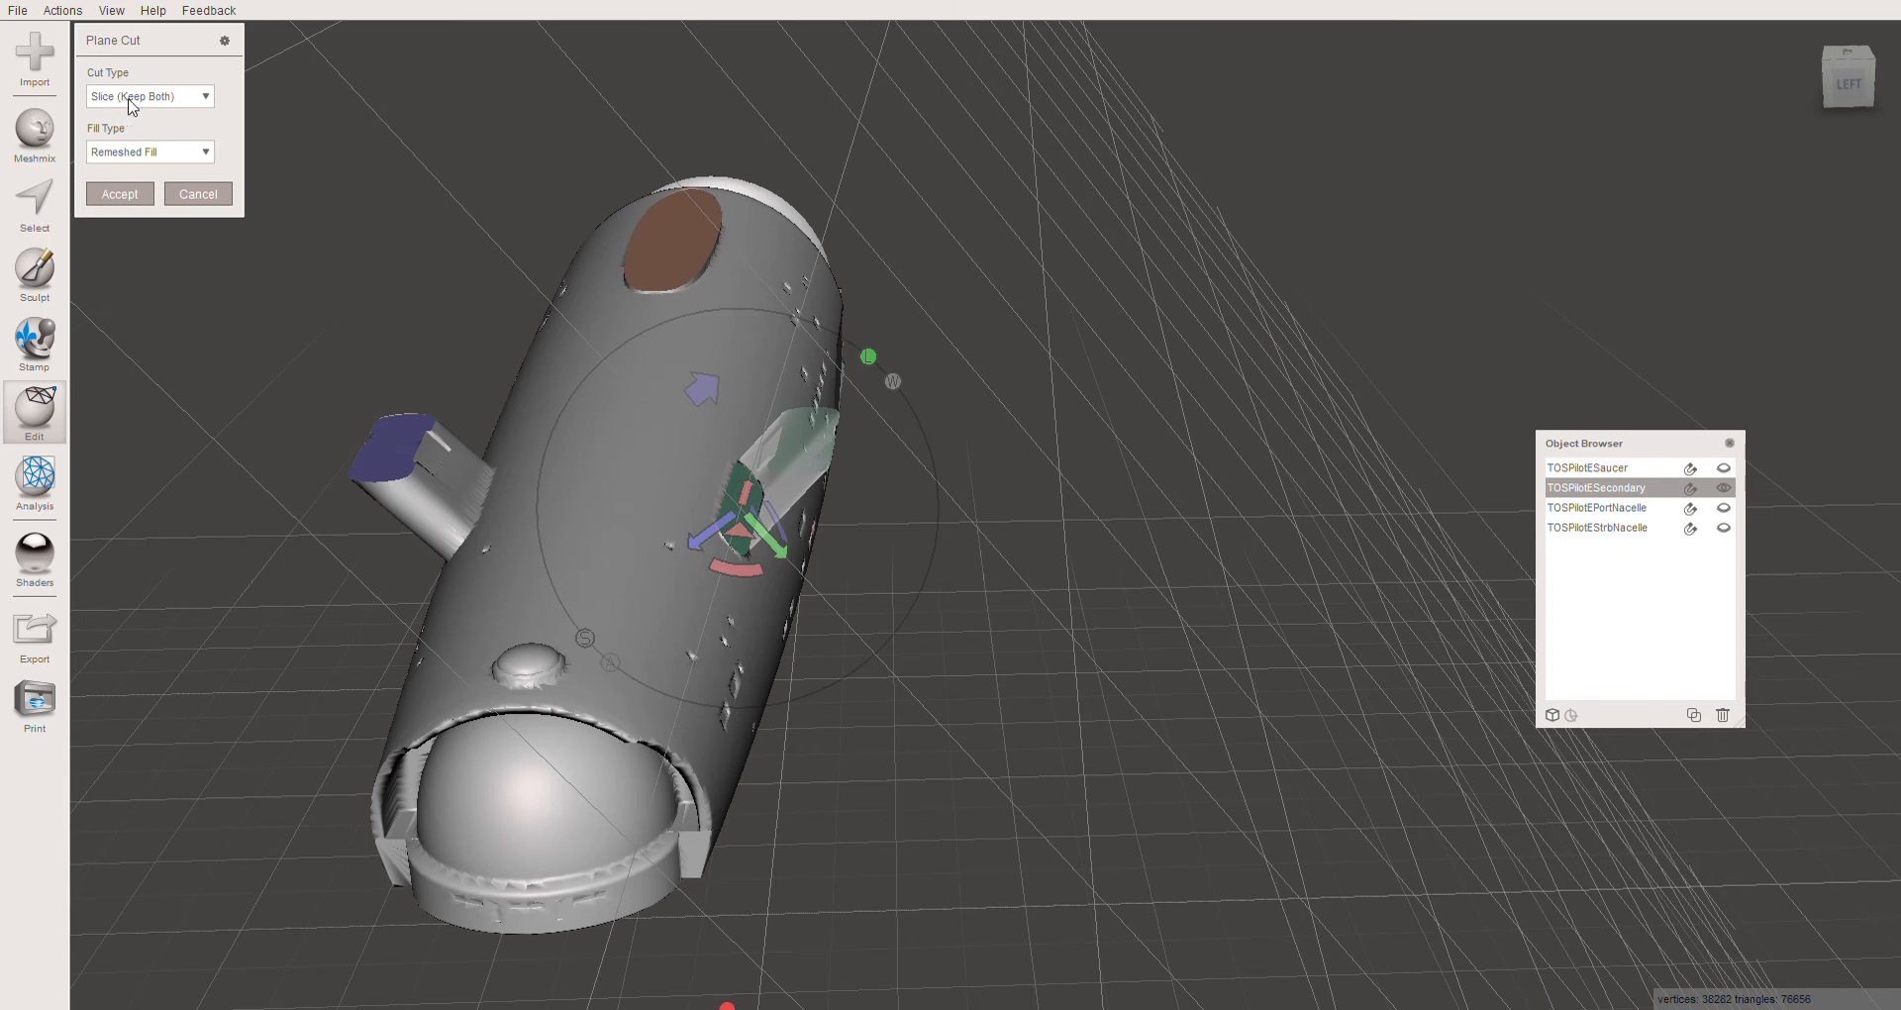
pyautogui.click(117, 196)
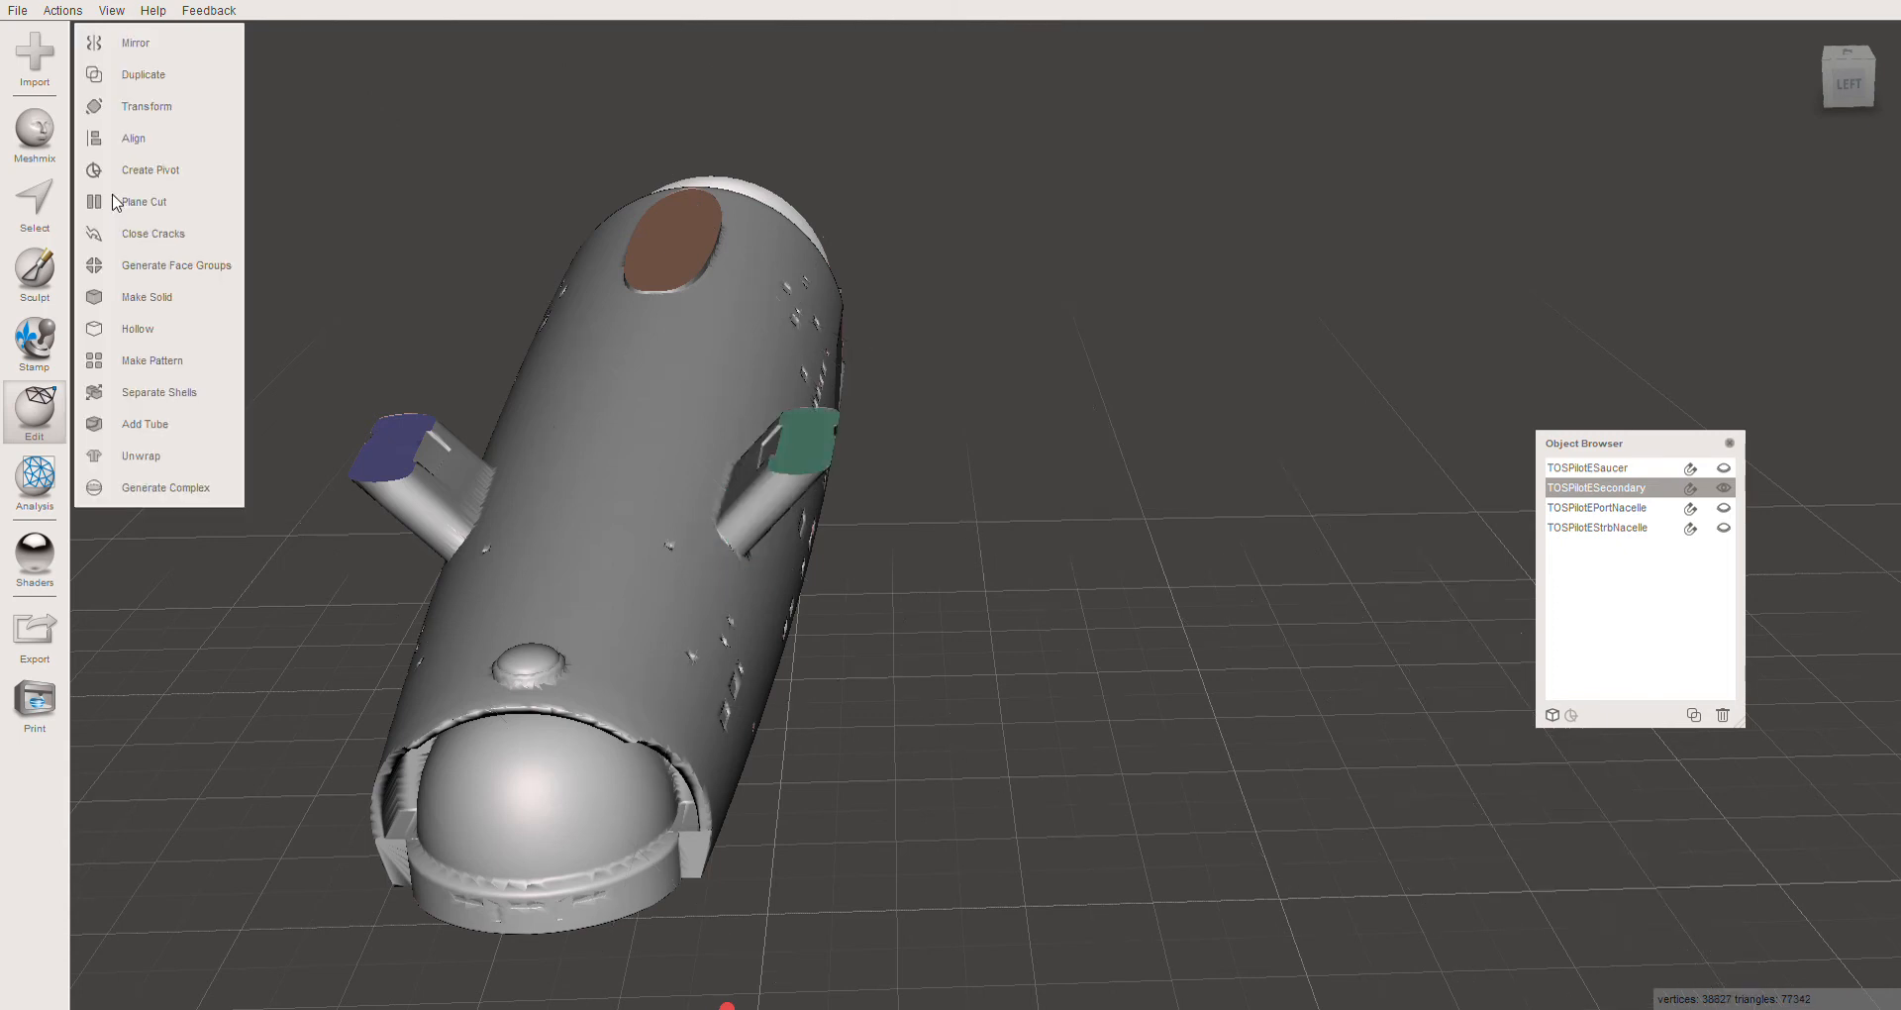
# Separate the shells of the sliced secondary hull so the starboard pylon stub becomes its own object
pyautogui.click(163, 393)
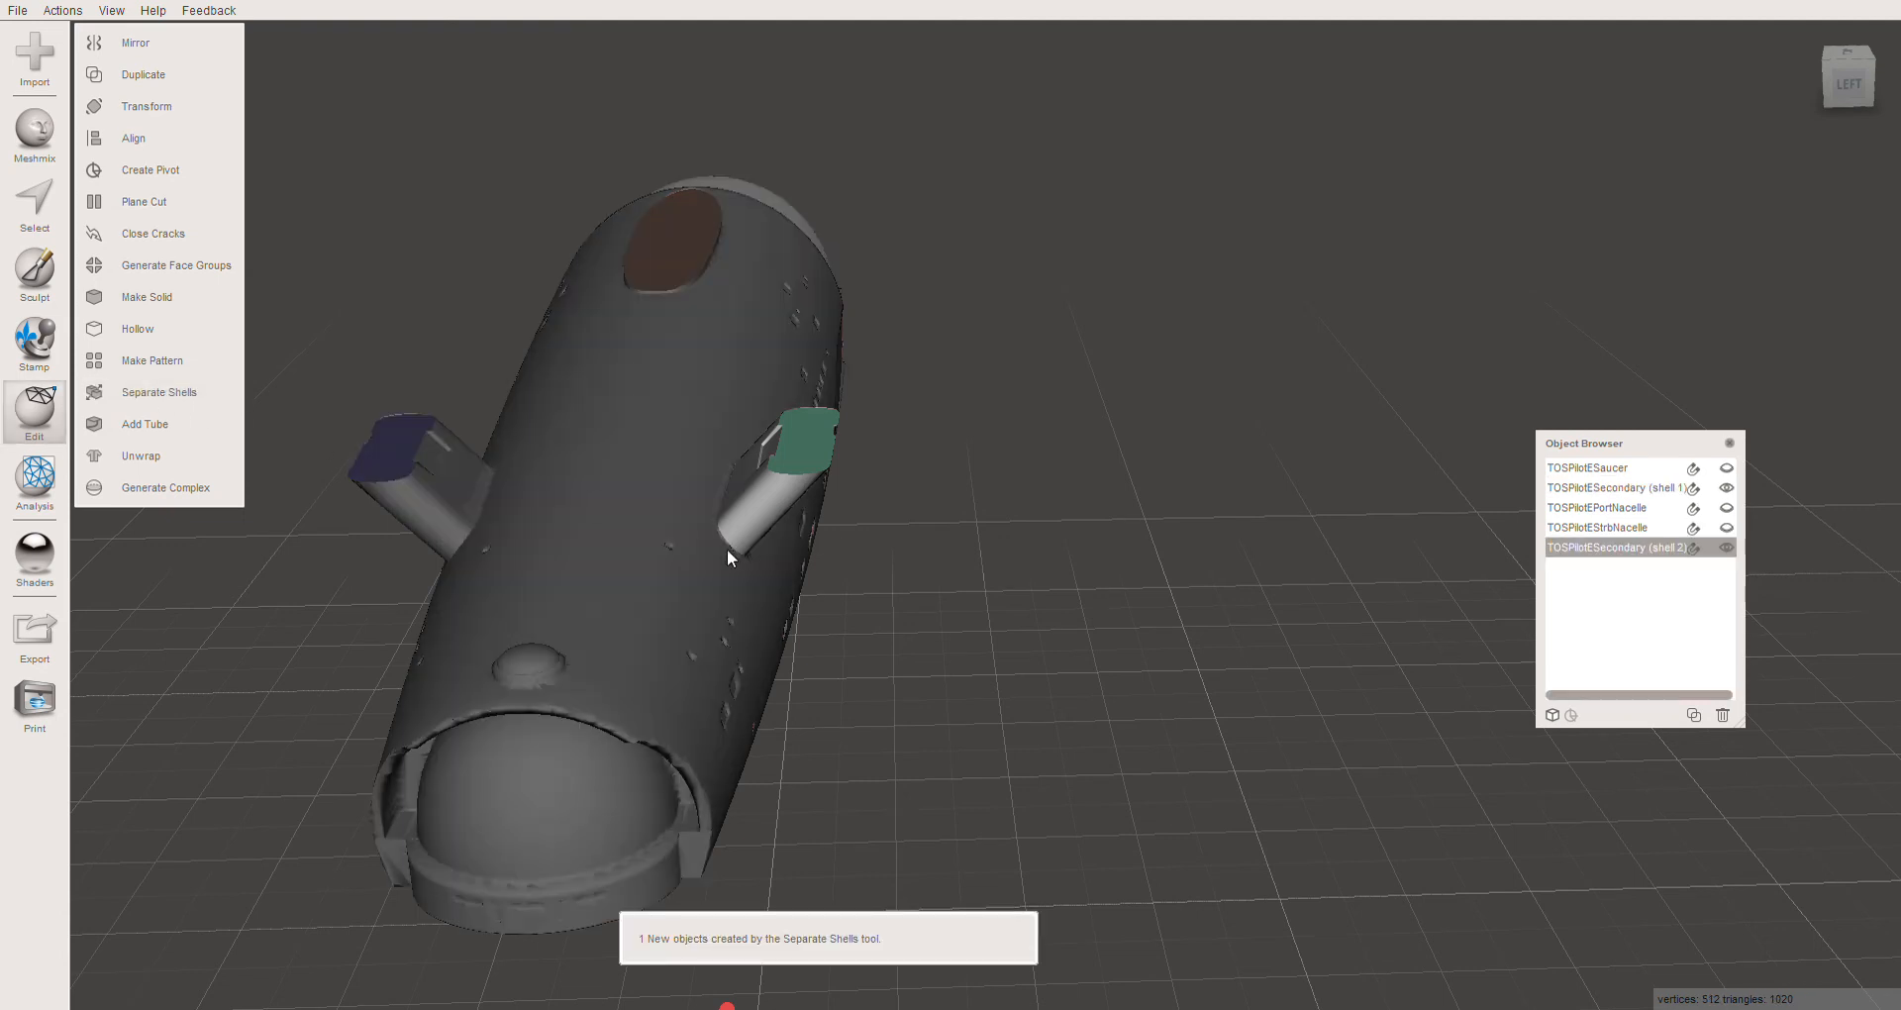
pyautogui.click(667, 553)
pyautogui.click(756, 497)
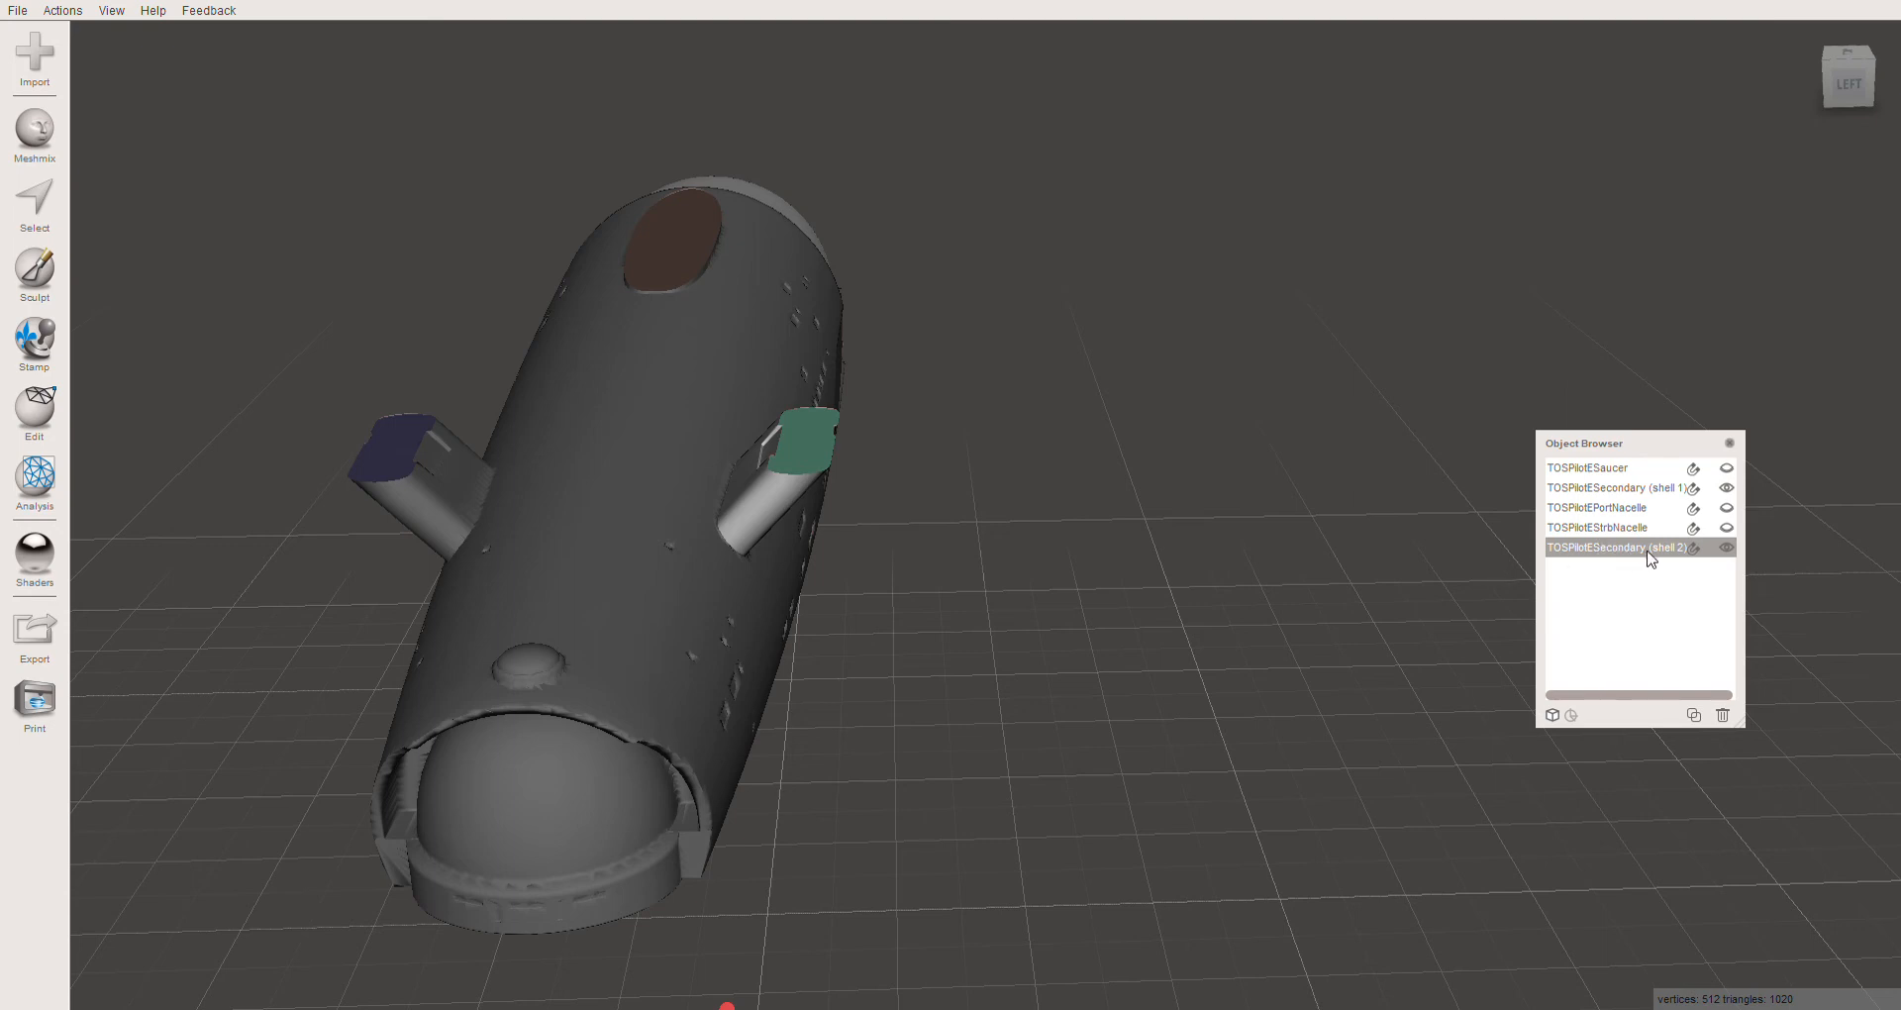
# Show TOSPilotEStrbNacelle and combine it with the separated pylon stub, TOSPilotESecondary (shell 2)
pyautogui.click(1601, 533)
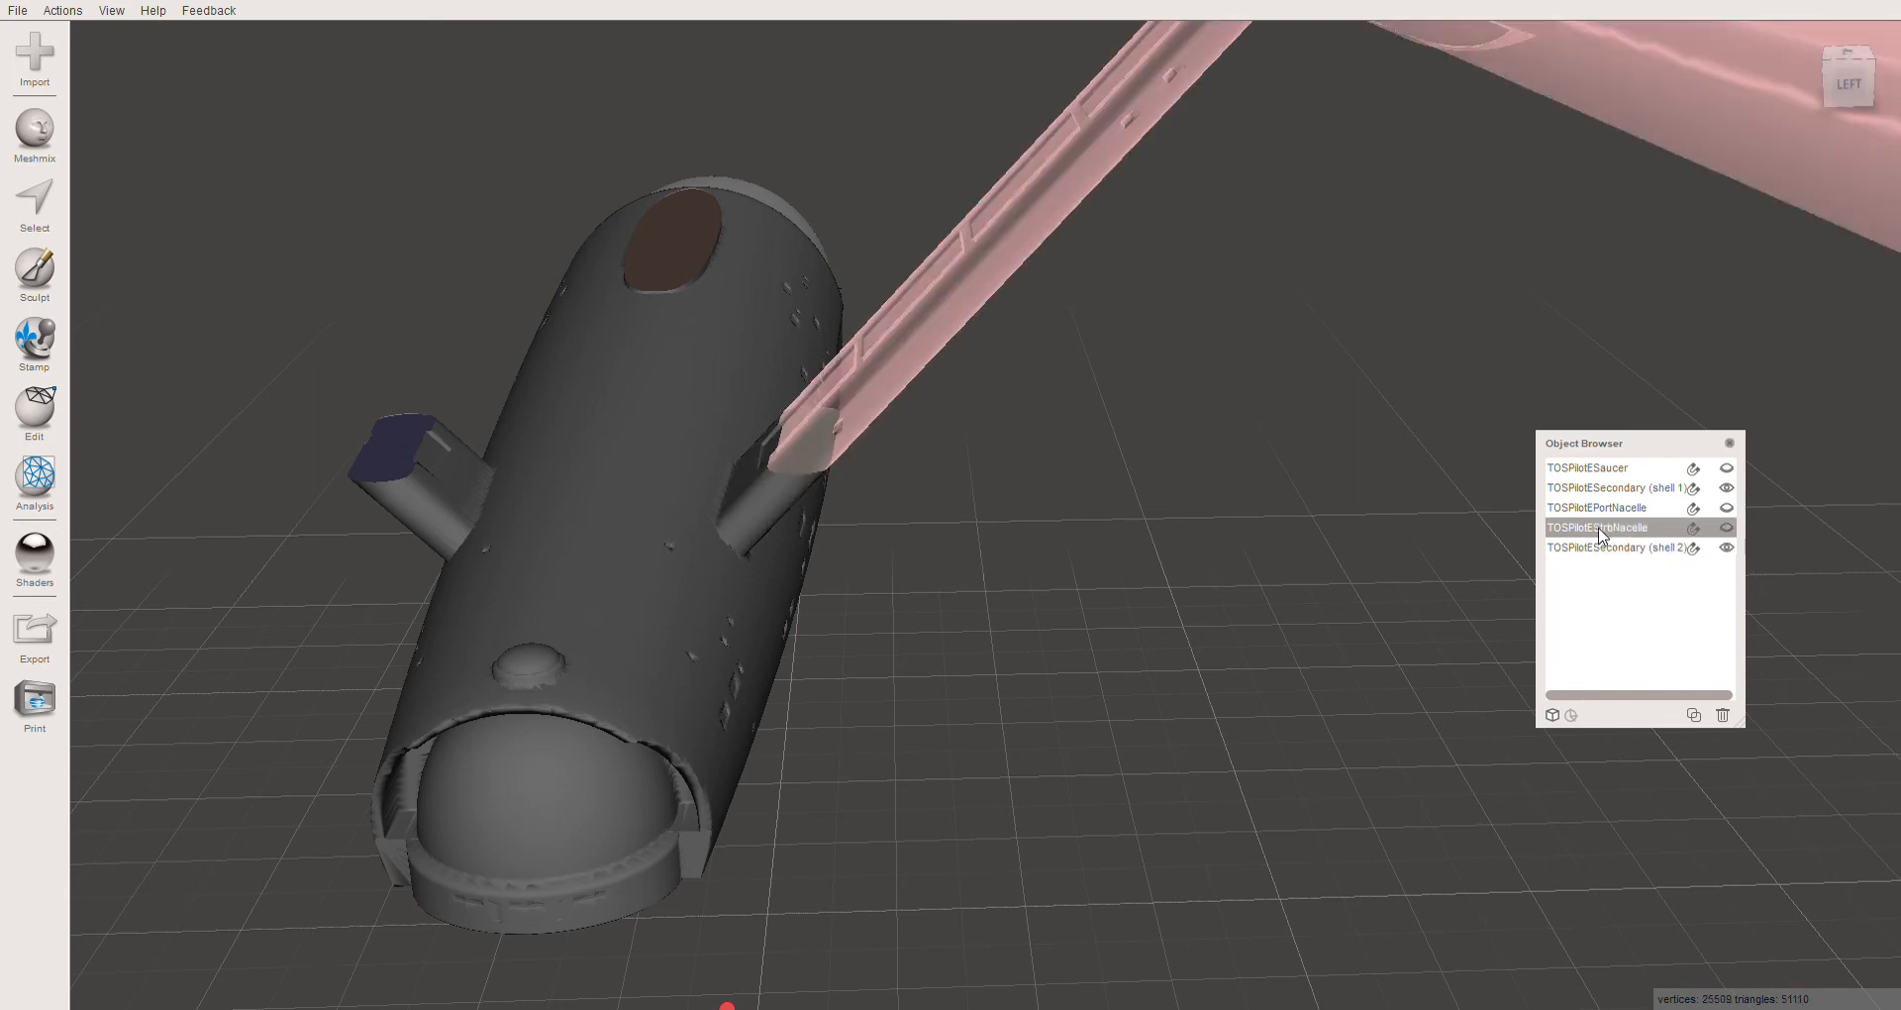
pyautogui.click(1727, 529)
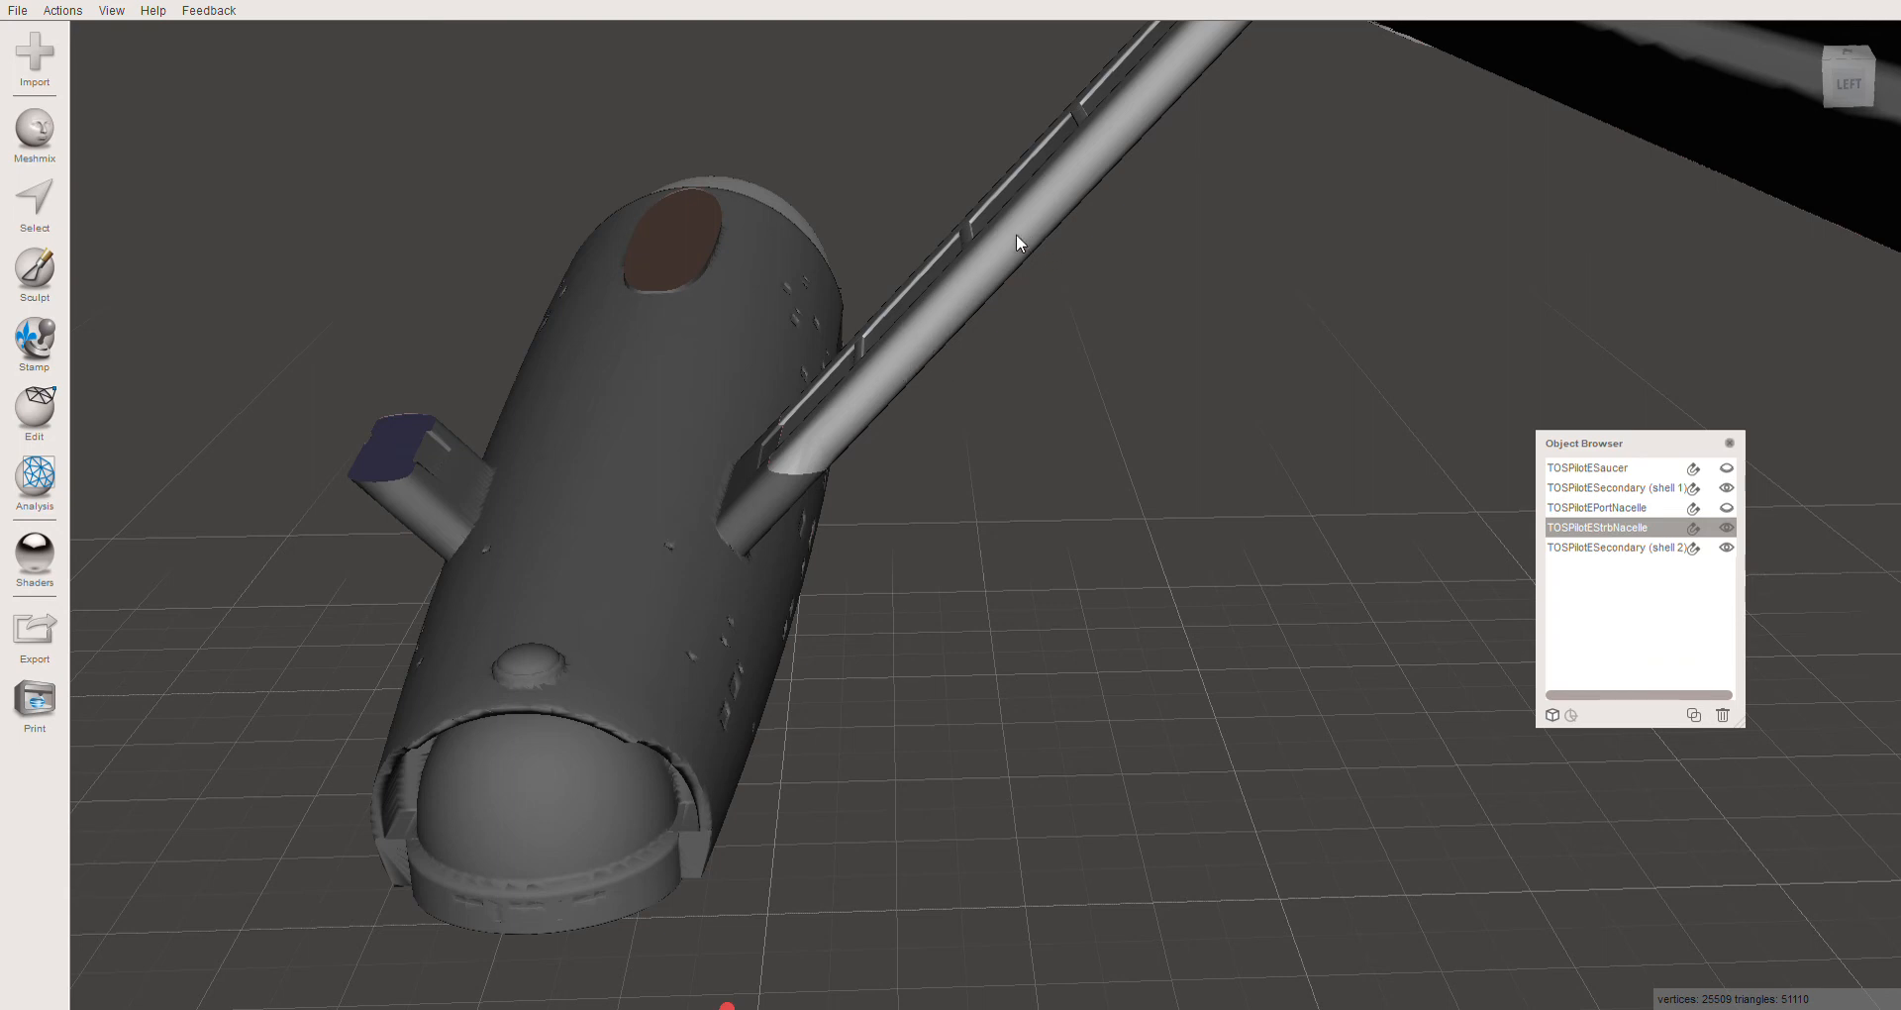
pyautogui.keyDown('shift'); pyautogui.click(769, 499); pyautogui.keyUp('shift')
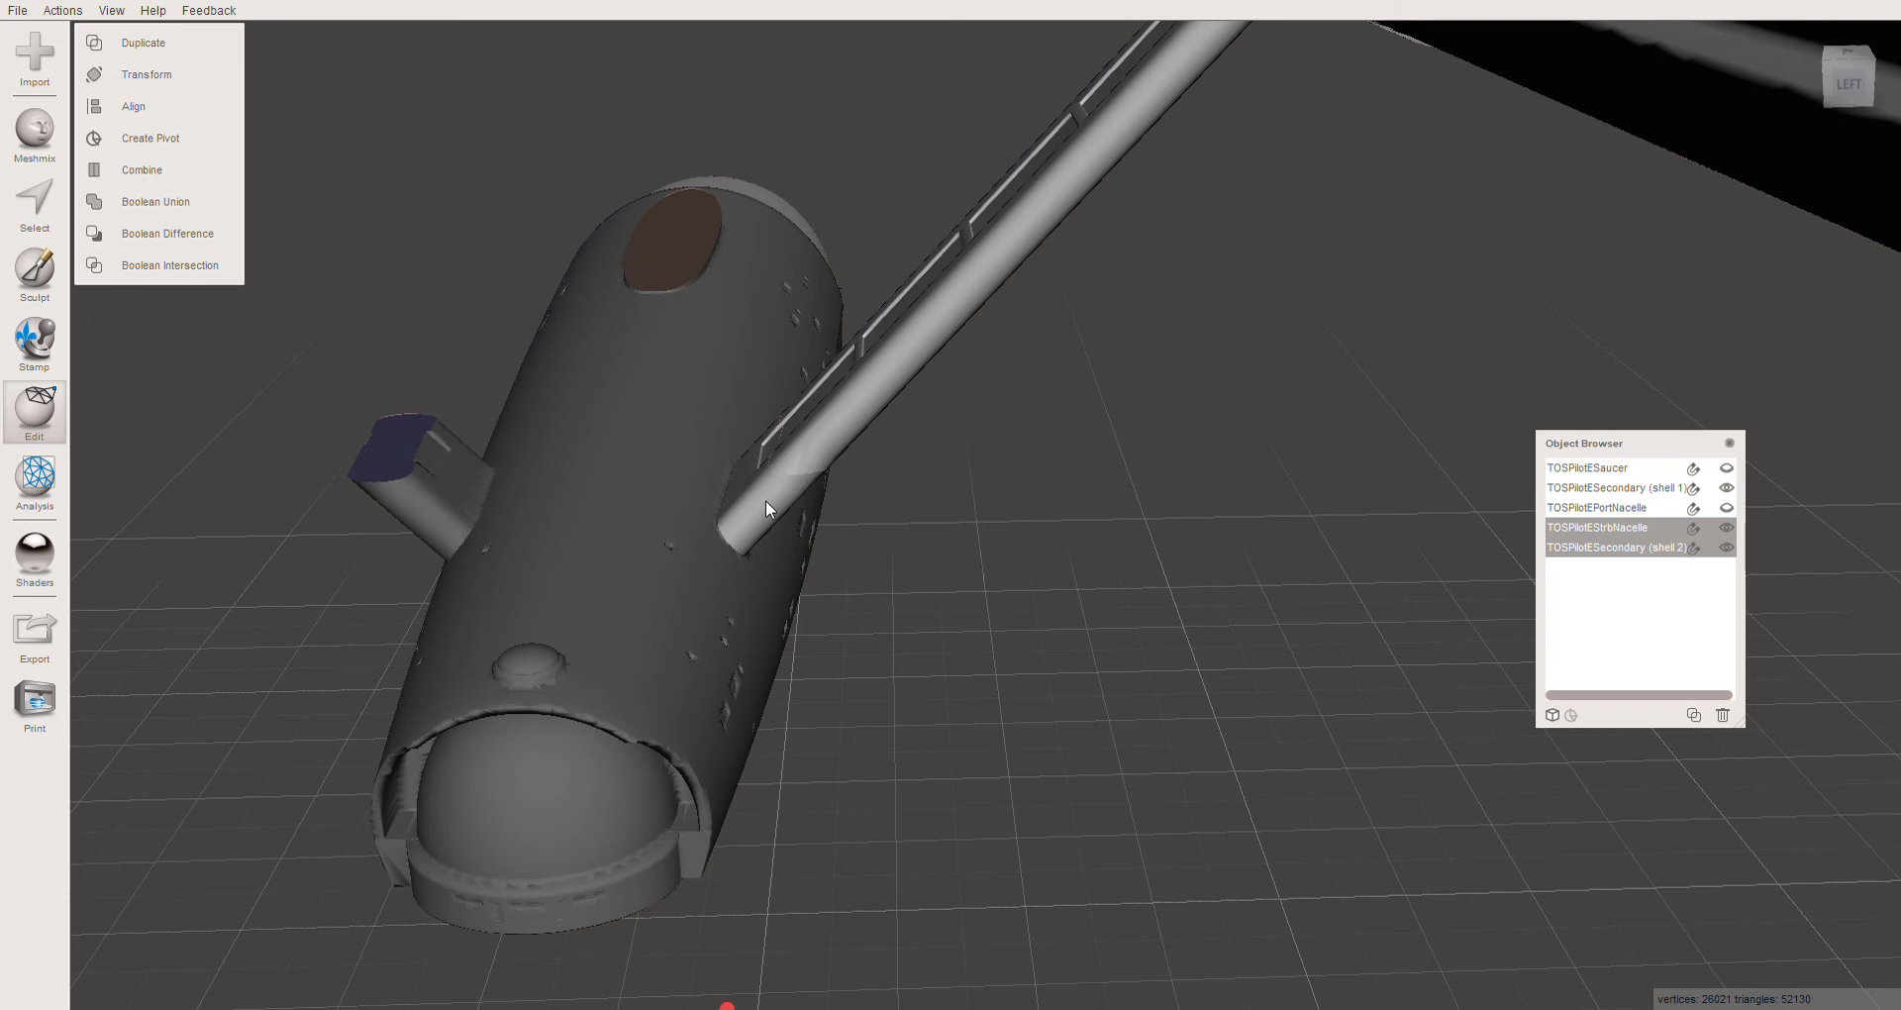
pyautogui.keyDown('shift'); pyautogui.click(735, 467); pyautogui.keyUp('shift')
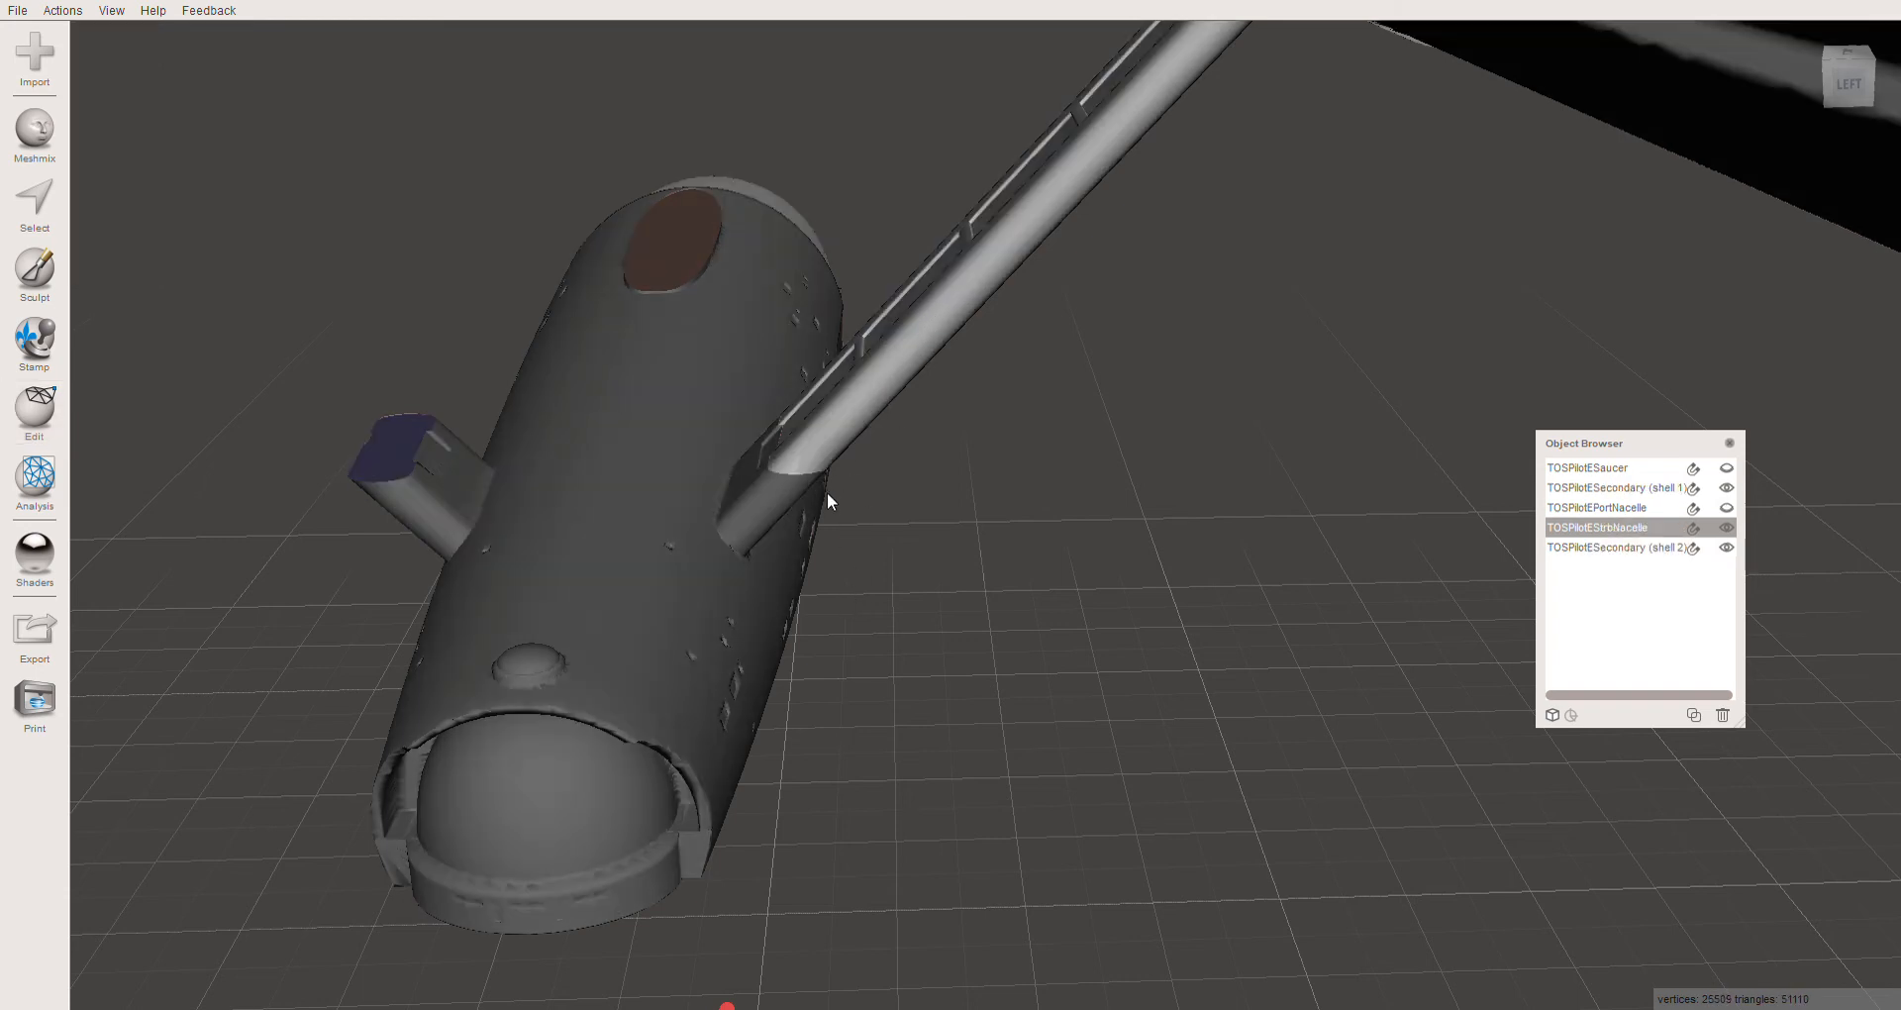
pyautogui.keyDown('shift'); pyautogui.click(770, 508); pyautogui.keyUp('shift')
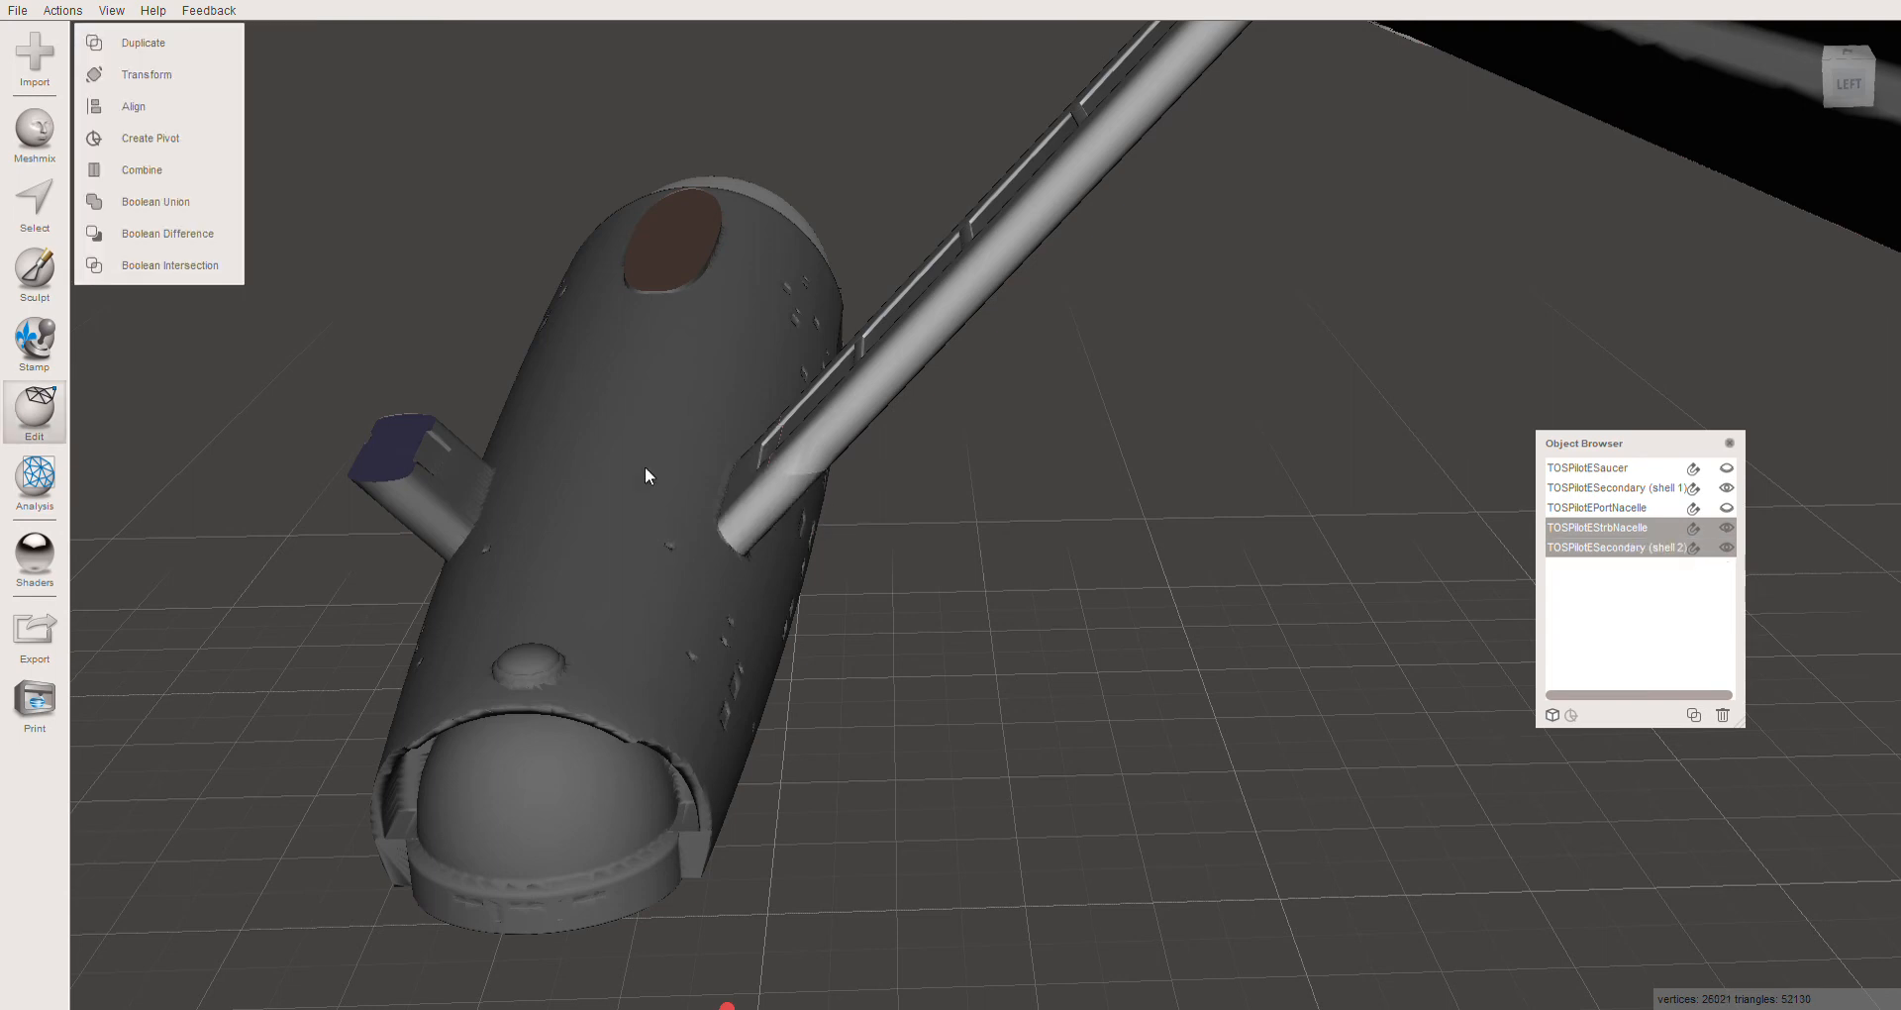
pyautogui.click(142, 175)
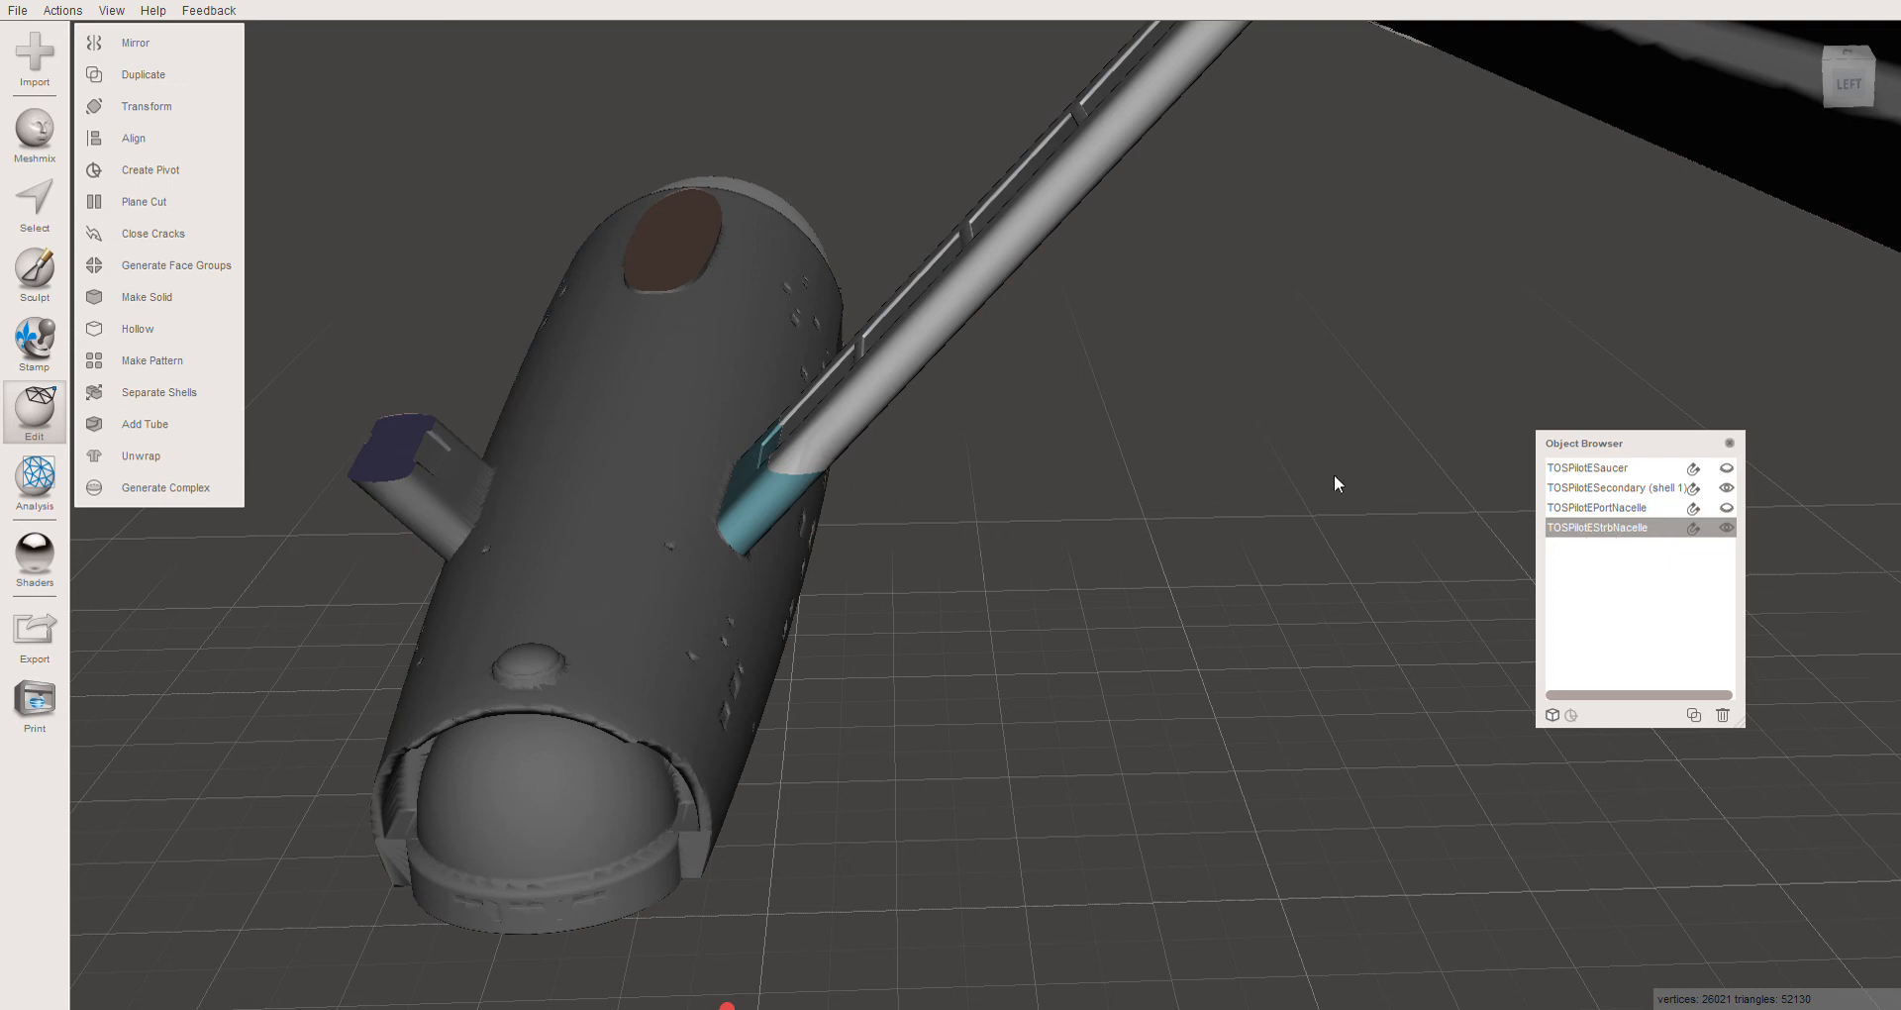
# Check the joined starboard pylon, hide TOSPilotEStrbNacelle, and make the remaining secondary hull the active object
pyautogui.moveTo(787, 513); pyautogui.dragTo(799, 475, button='right')
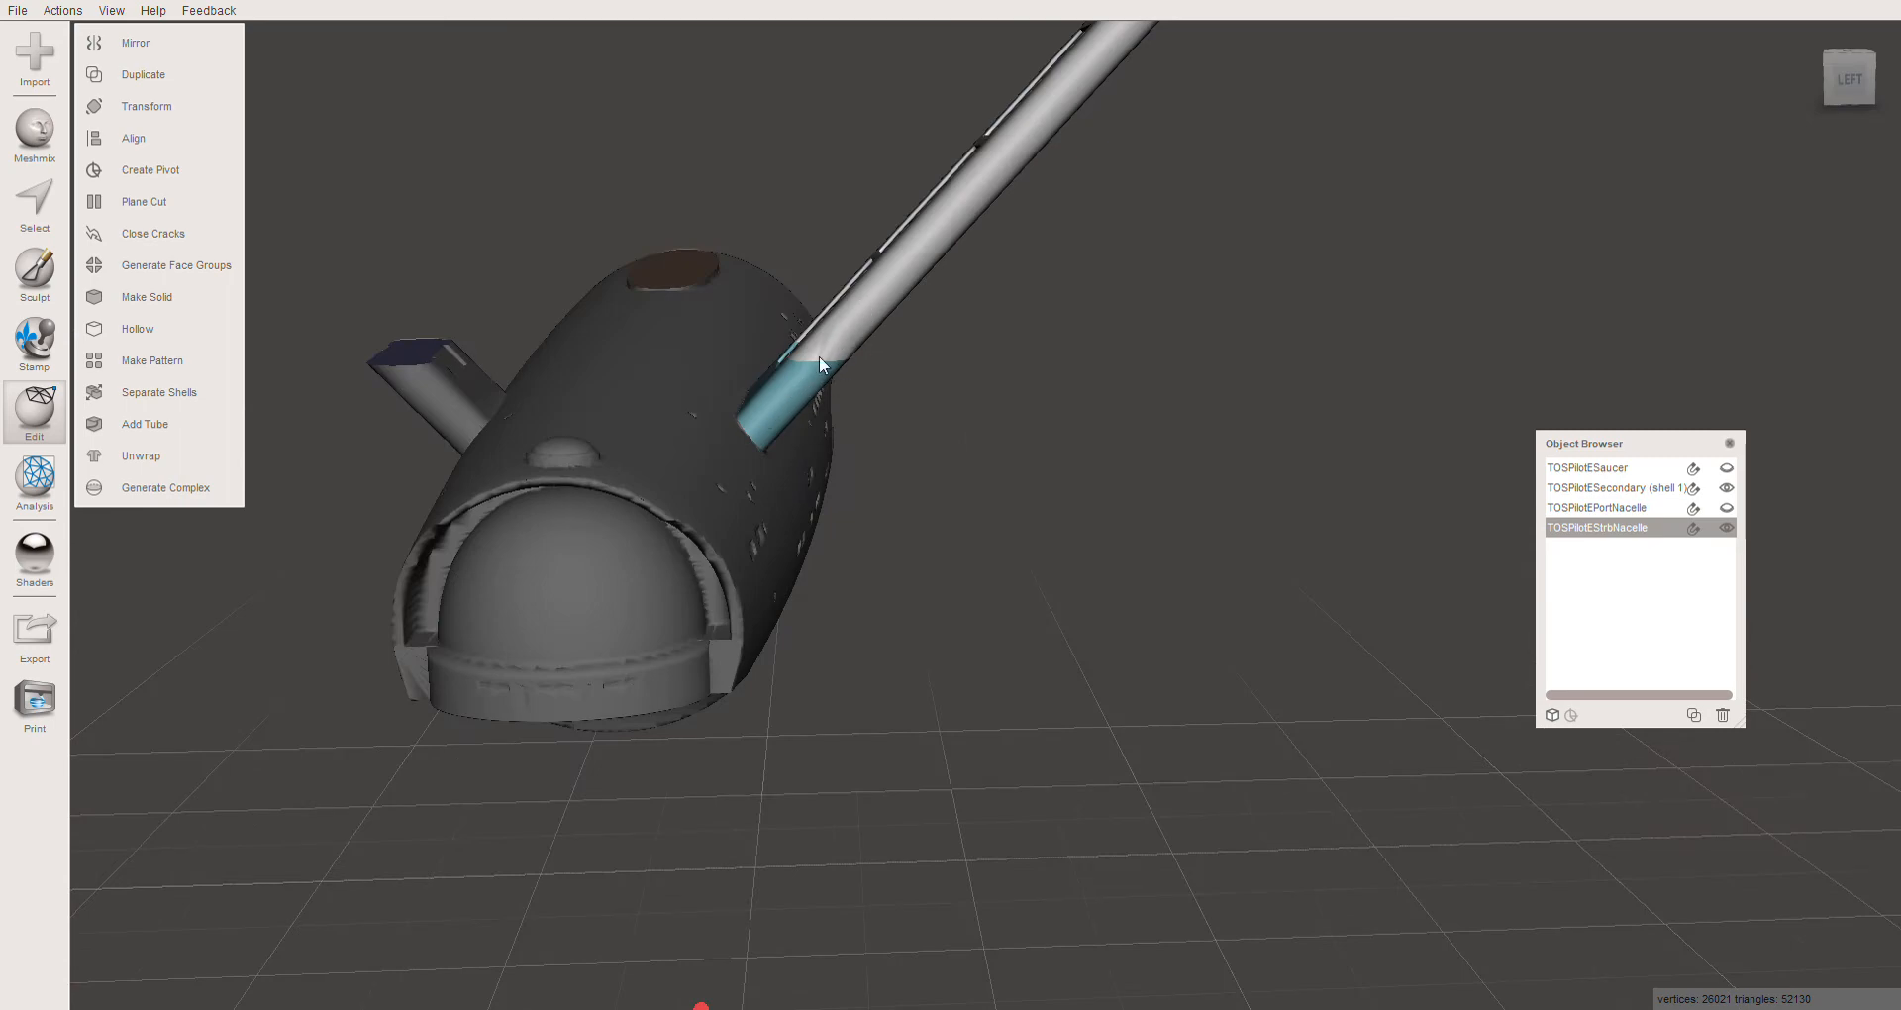
pyautogui.moveTo(795, 392); pyautogui.dragTo(905, 436, button='right')
pyautogui.click(1727, 529)
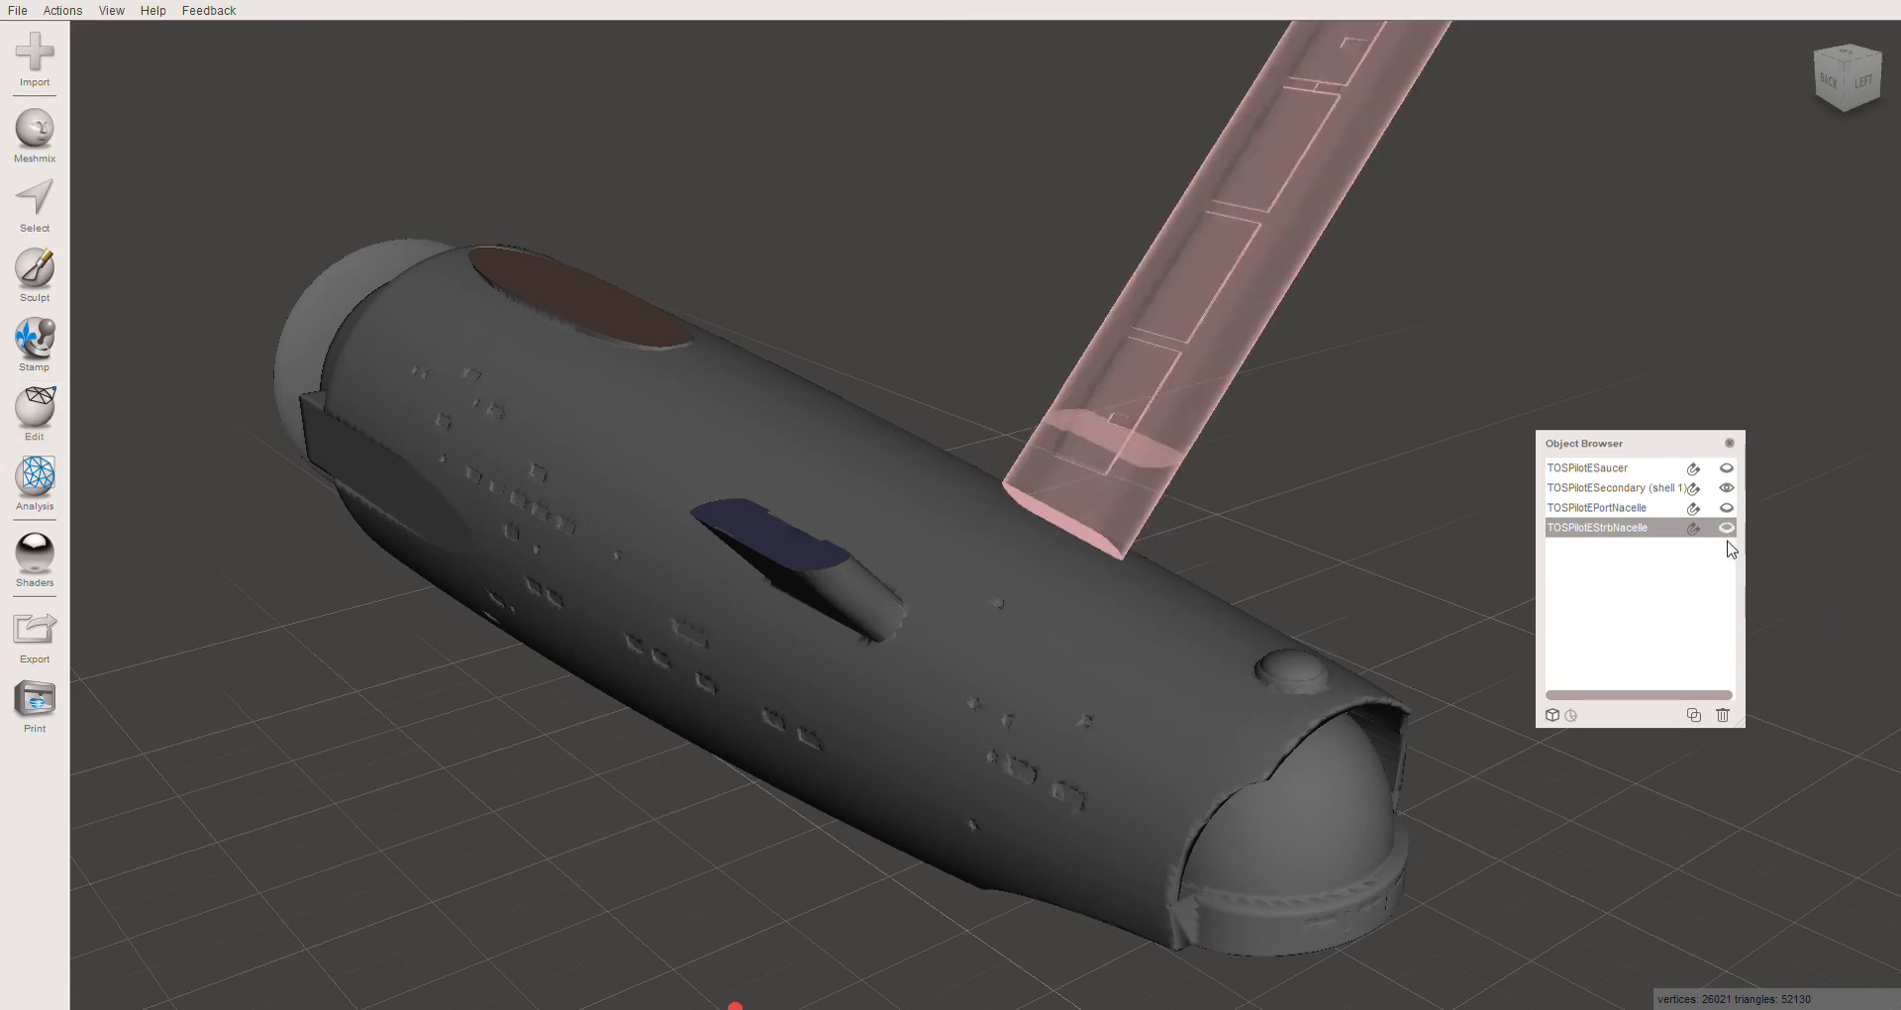
pyautogui.click(697, 473)
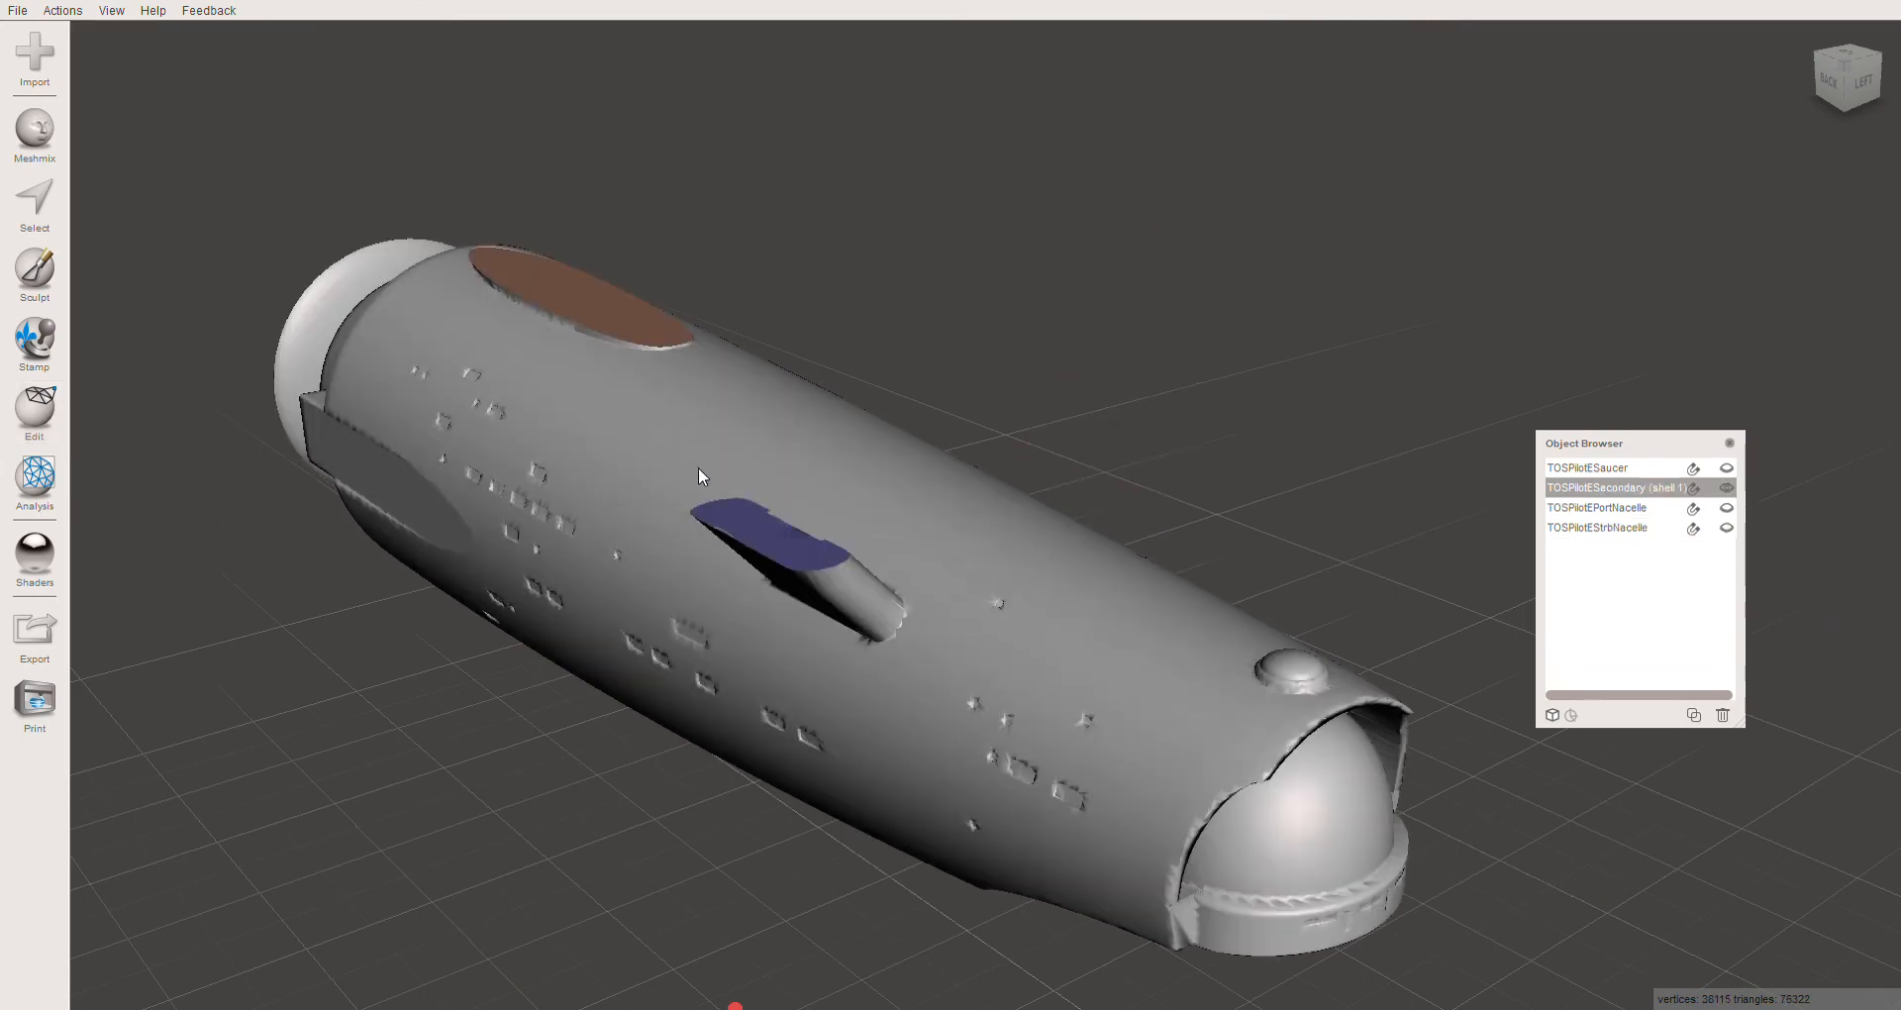
pyautogui.moveTo(800, 501); pyautogui.dragTo(709, 450, button='right')
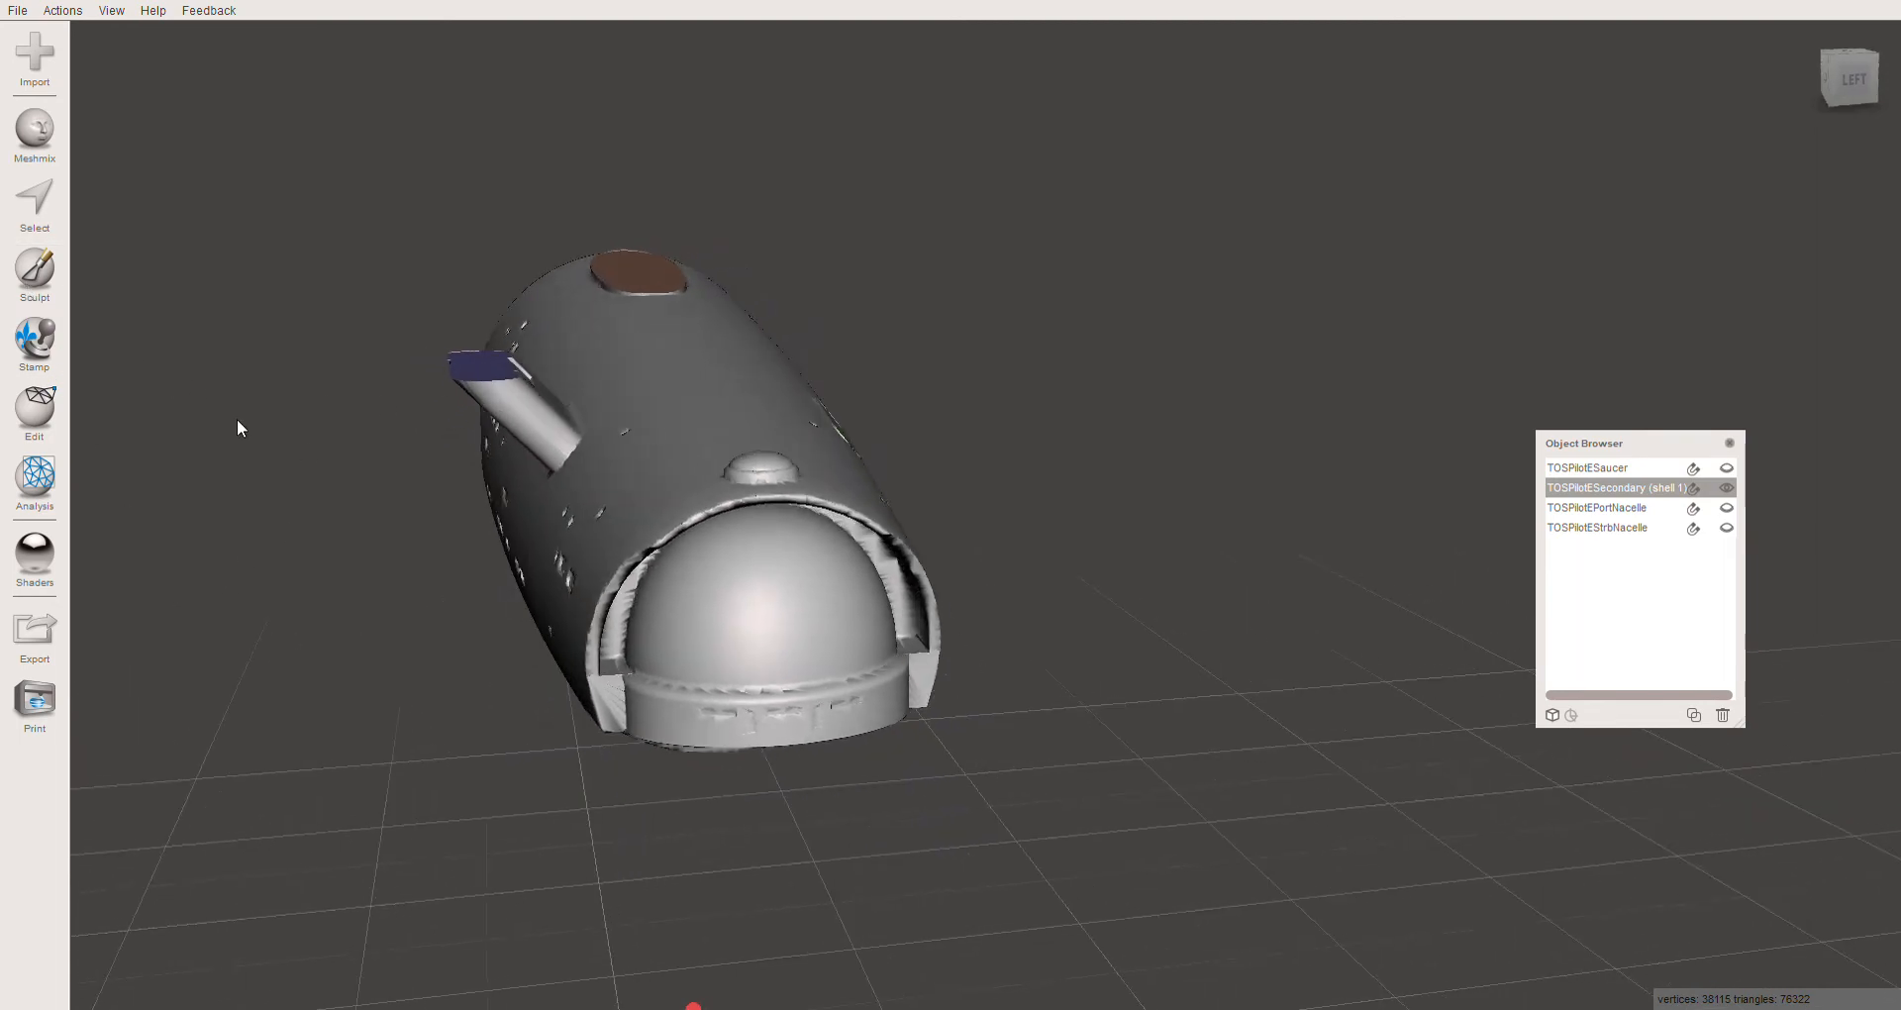
# Start a Plane Cut on the remaining secondary hull, TOSPilotESecondary (shell 1)
pyautogui.click(34, 408)
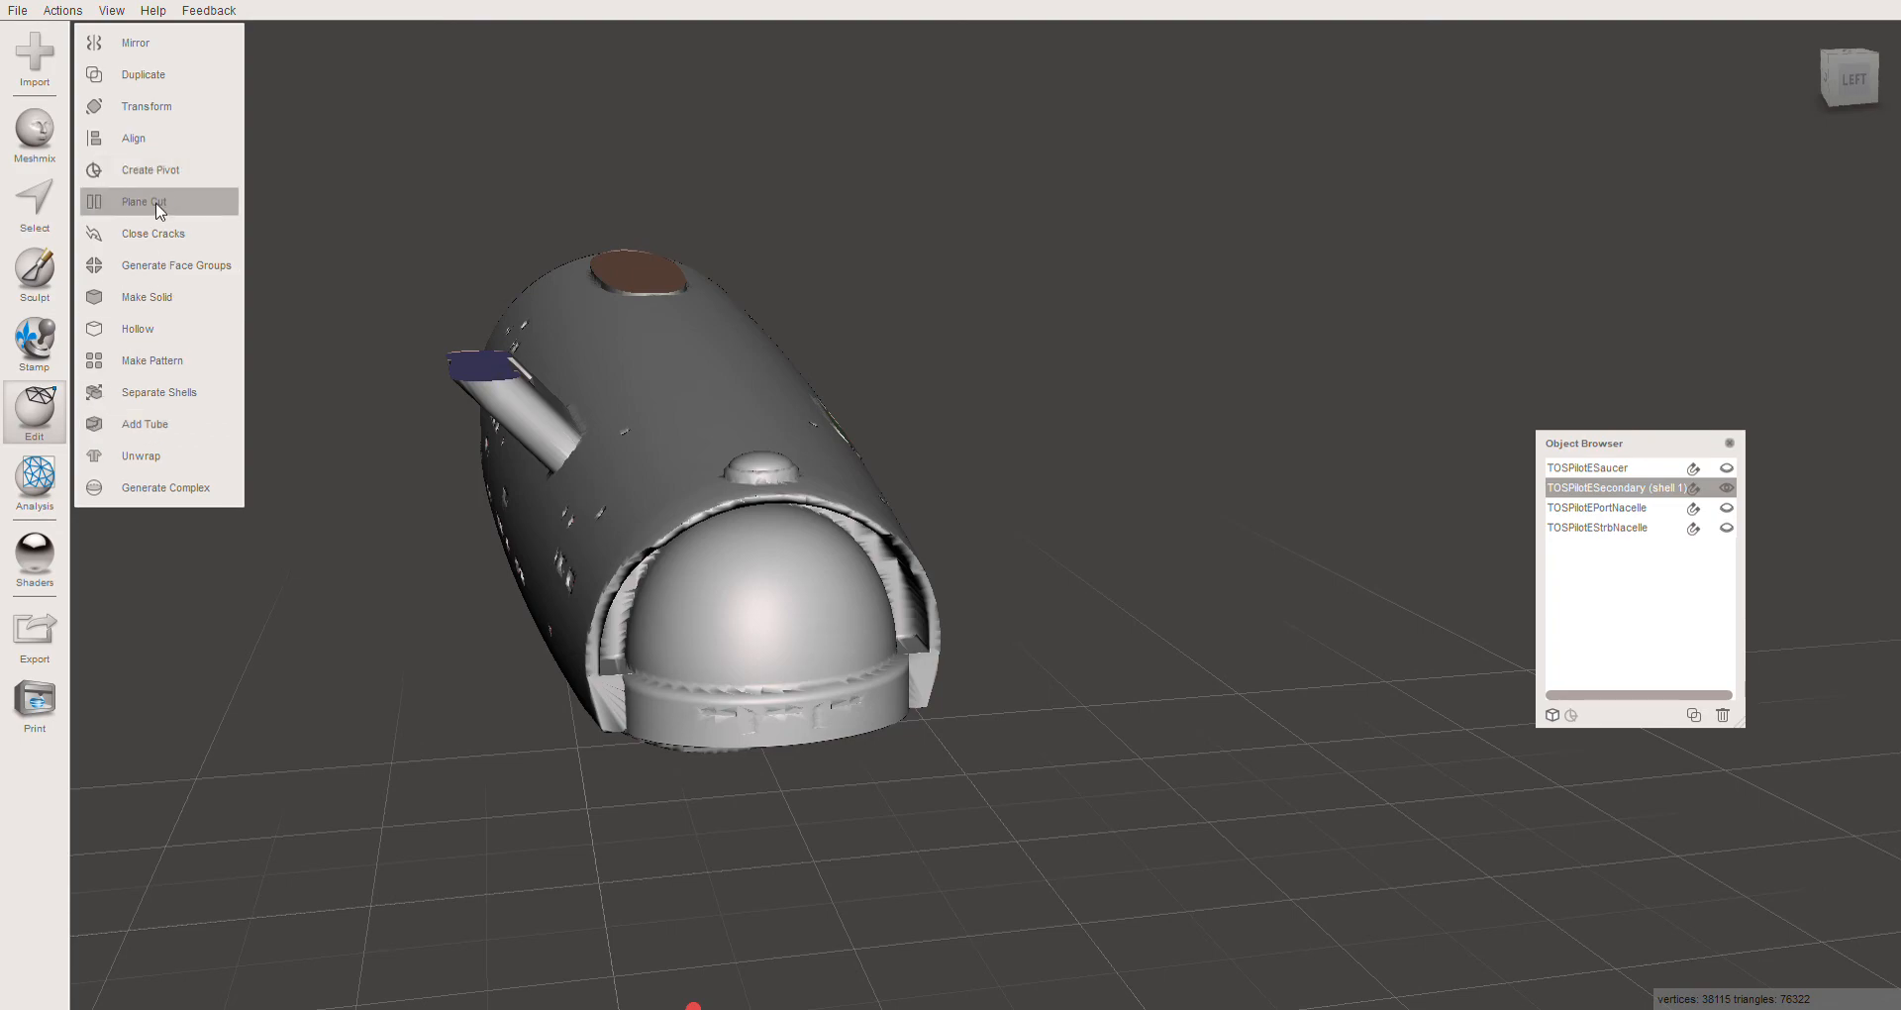
pyautogui.click(159, 203)
pyautogui.moveTo(442, 509); pyautogui.dragTo(222, 507, button='right')
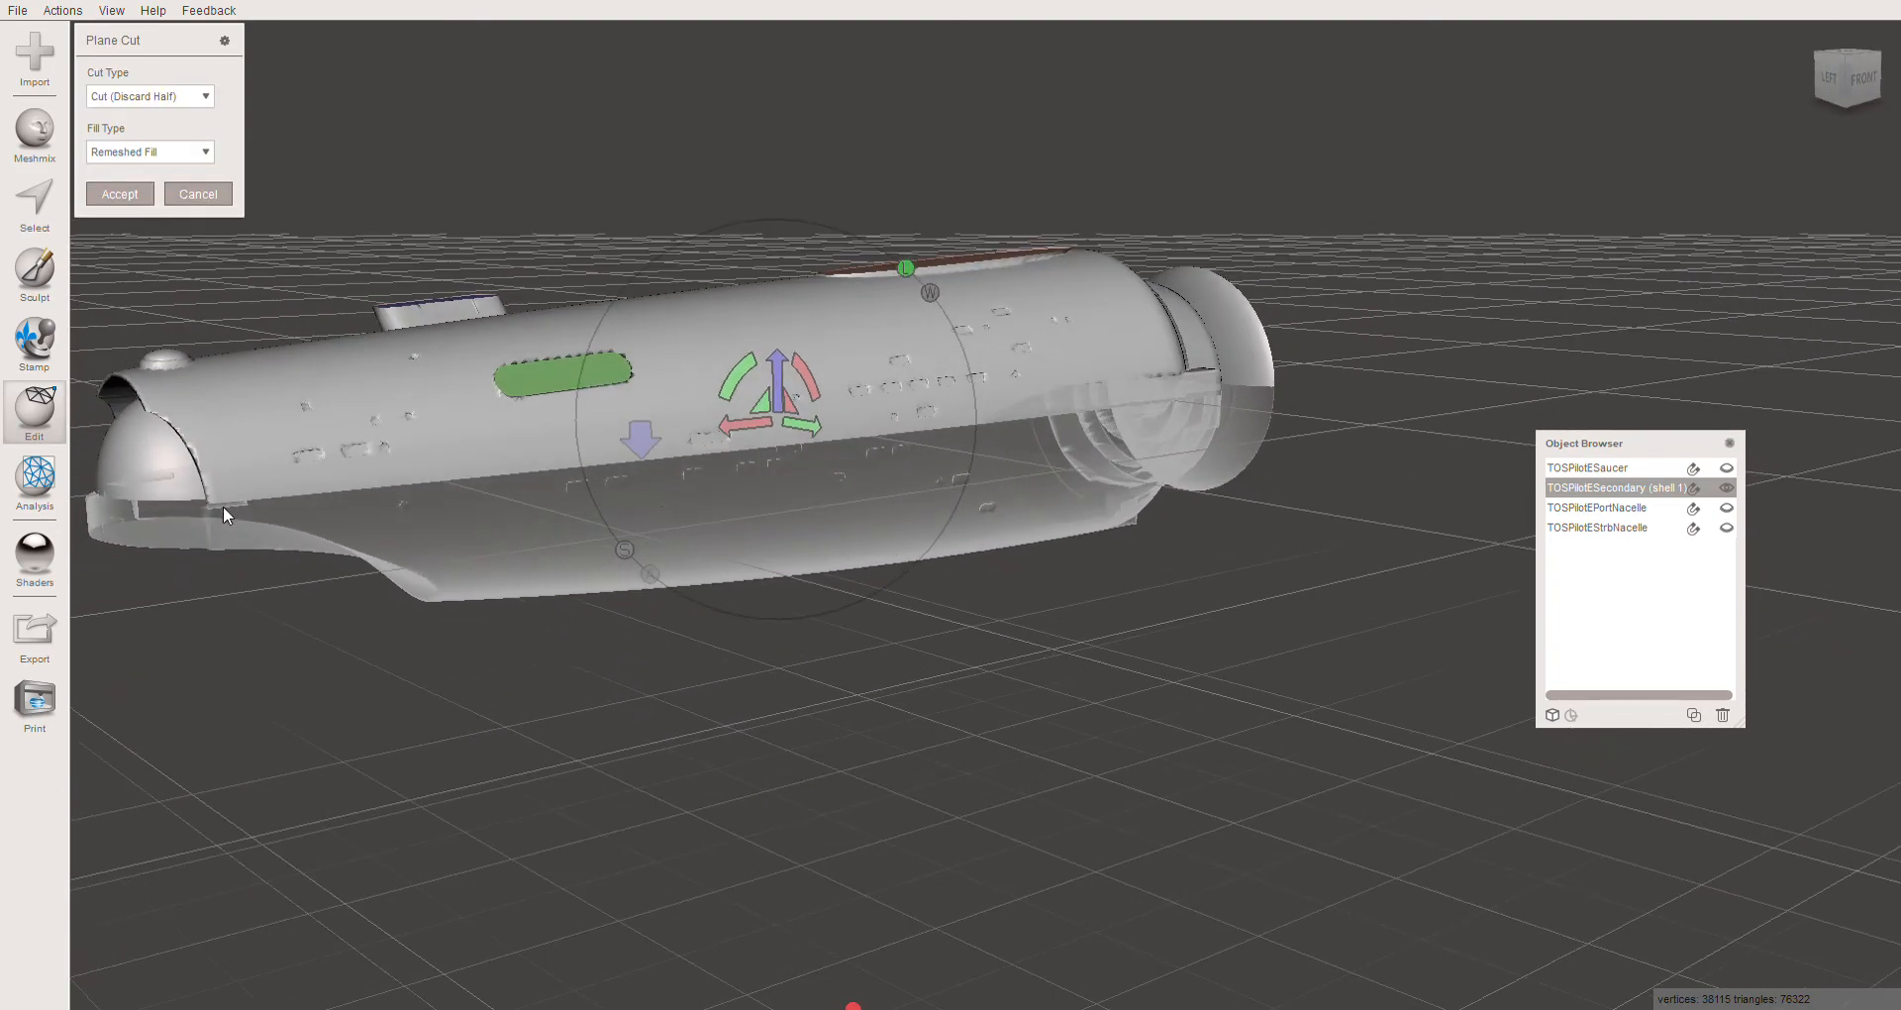
pyautogui.moveTo(709, 420); pyautogui.dragTo(678, 426)
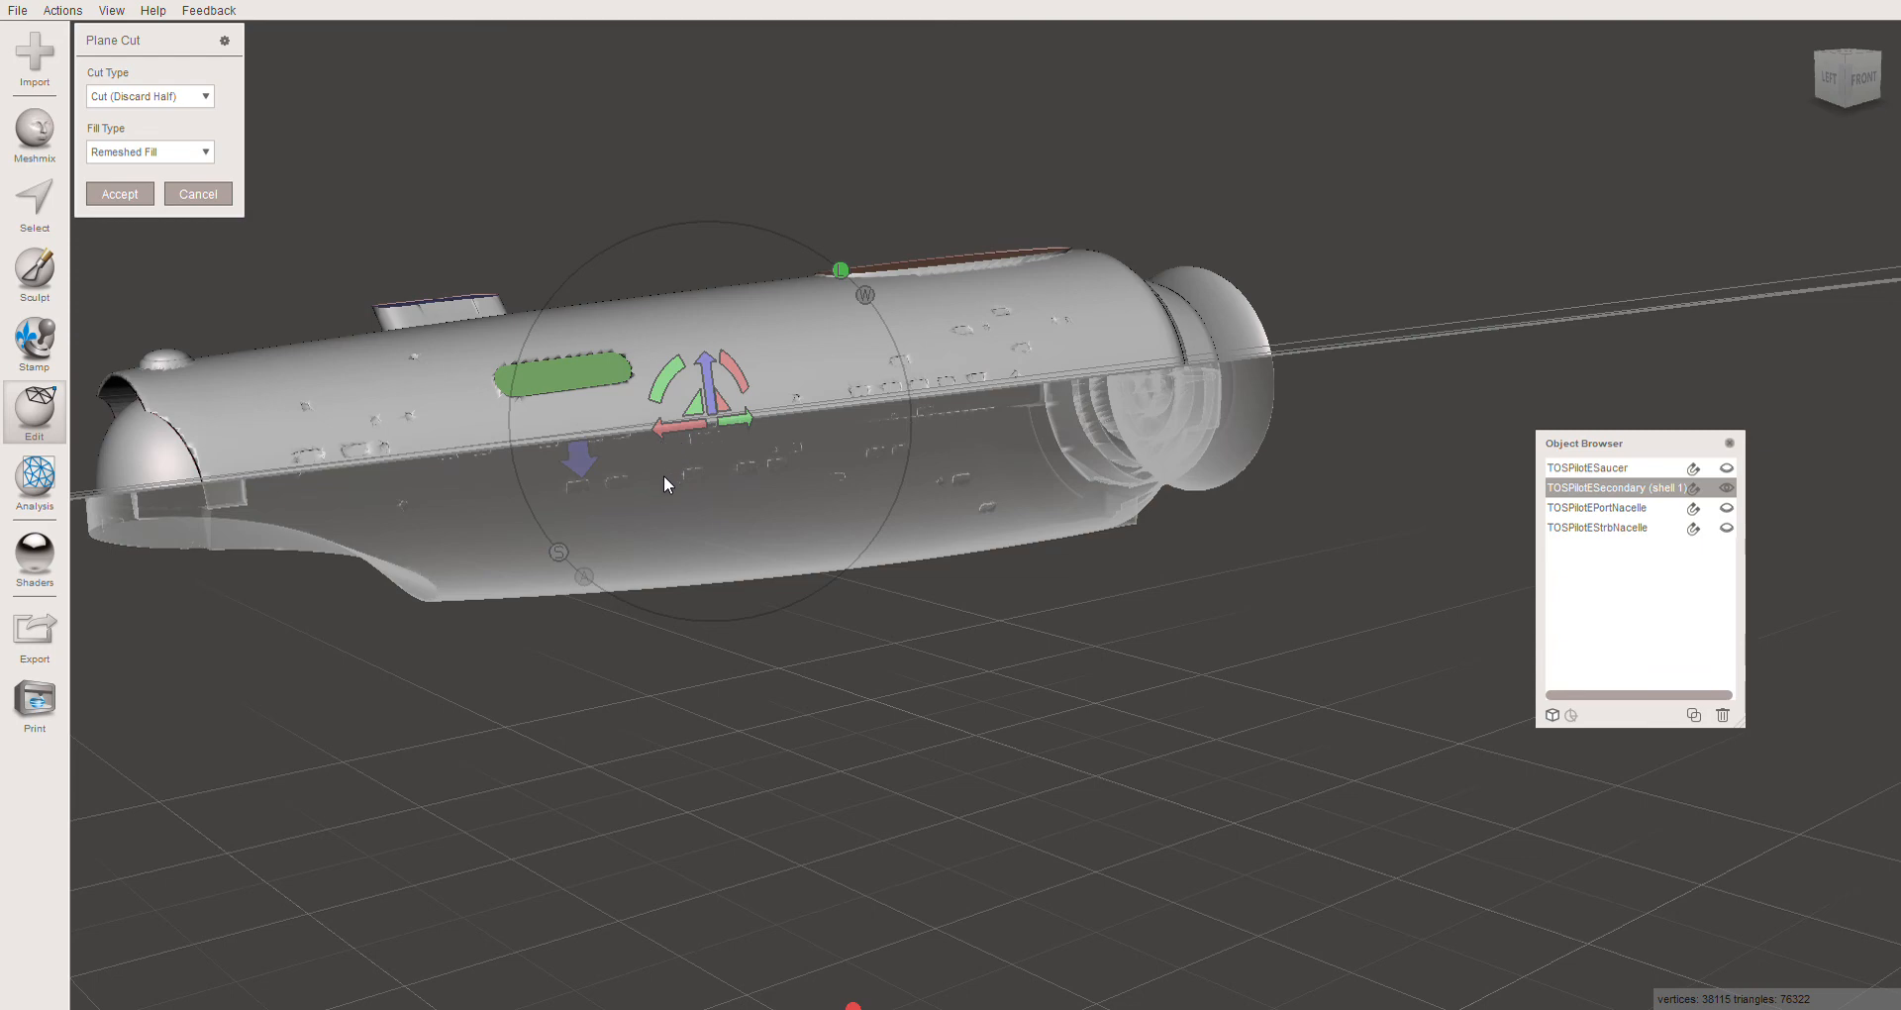
pyautogui.hotkey('ctrl', 'z')
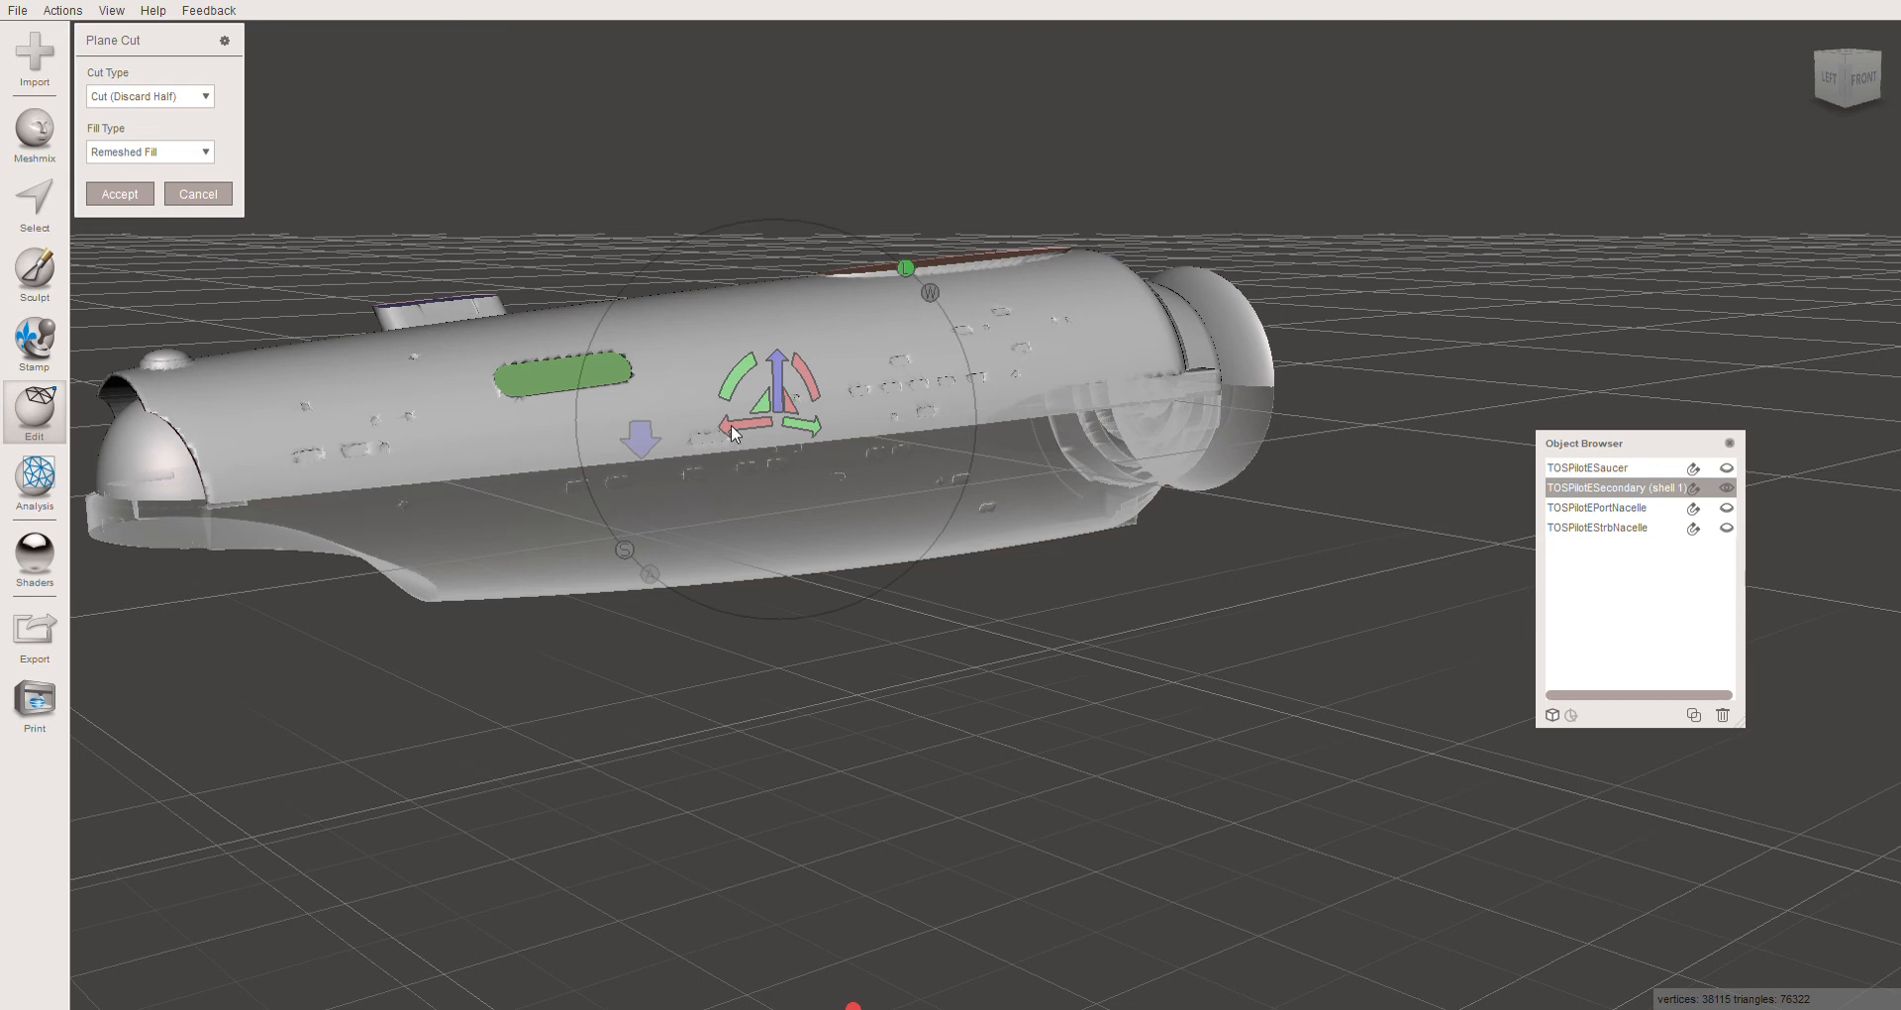
pyautogui.moveTo(669, 476); pyautogui.dragTo(602, 513)
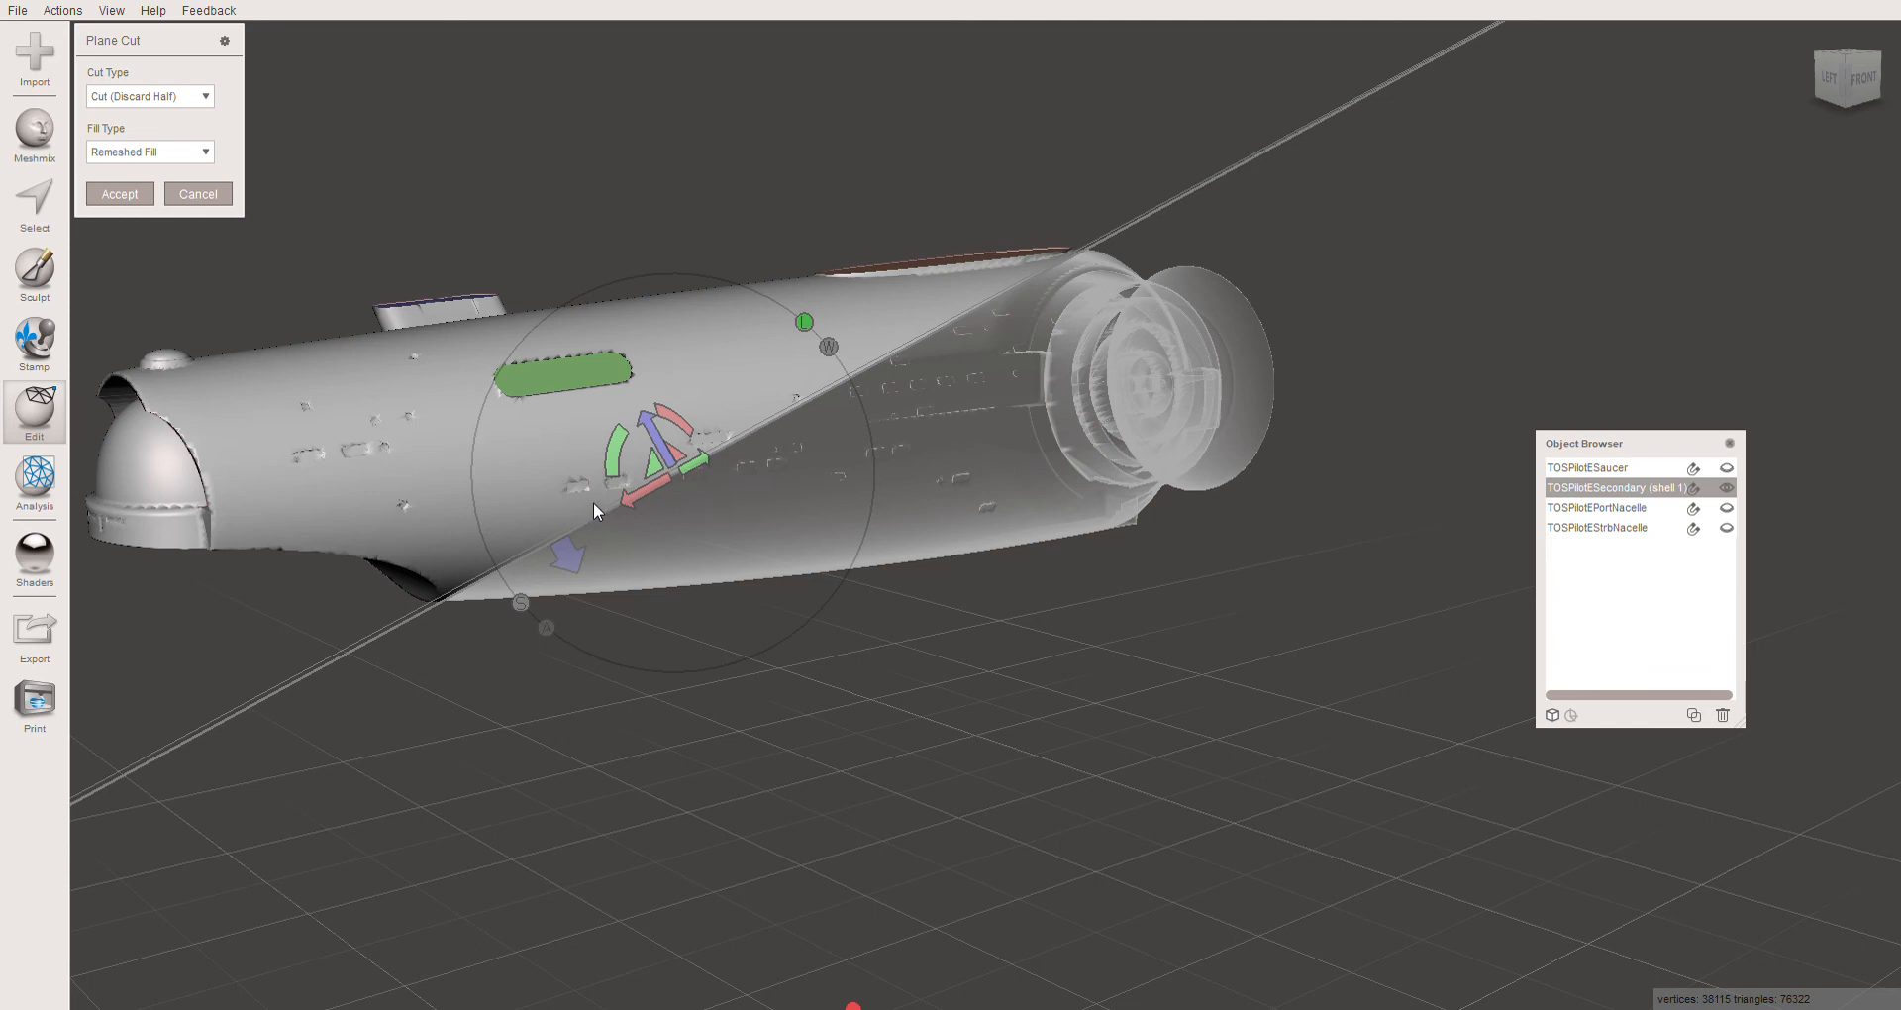
pyautogui.hotkey('ctrl', 'z')
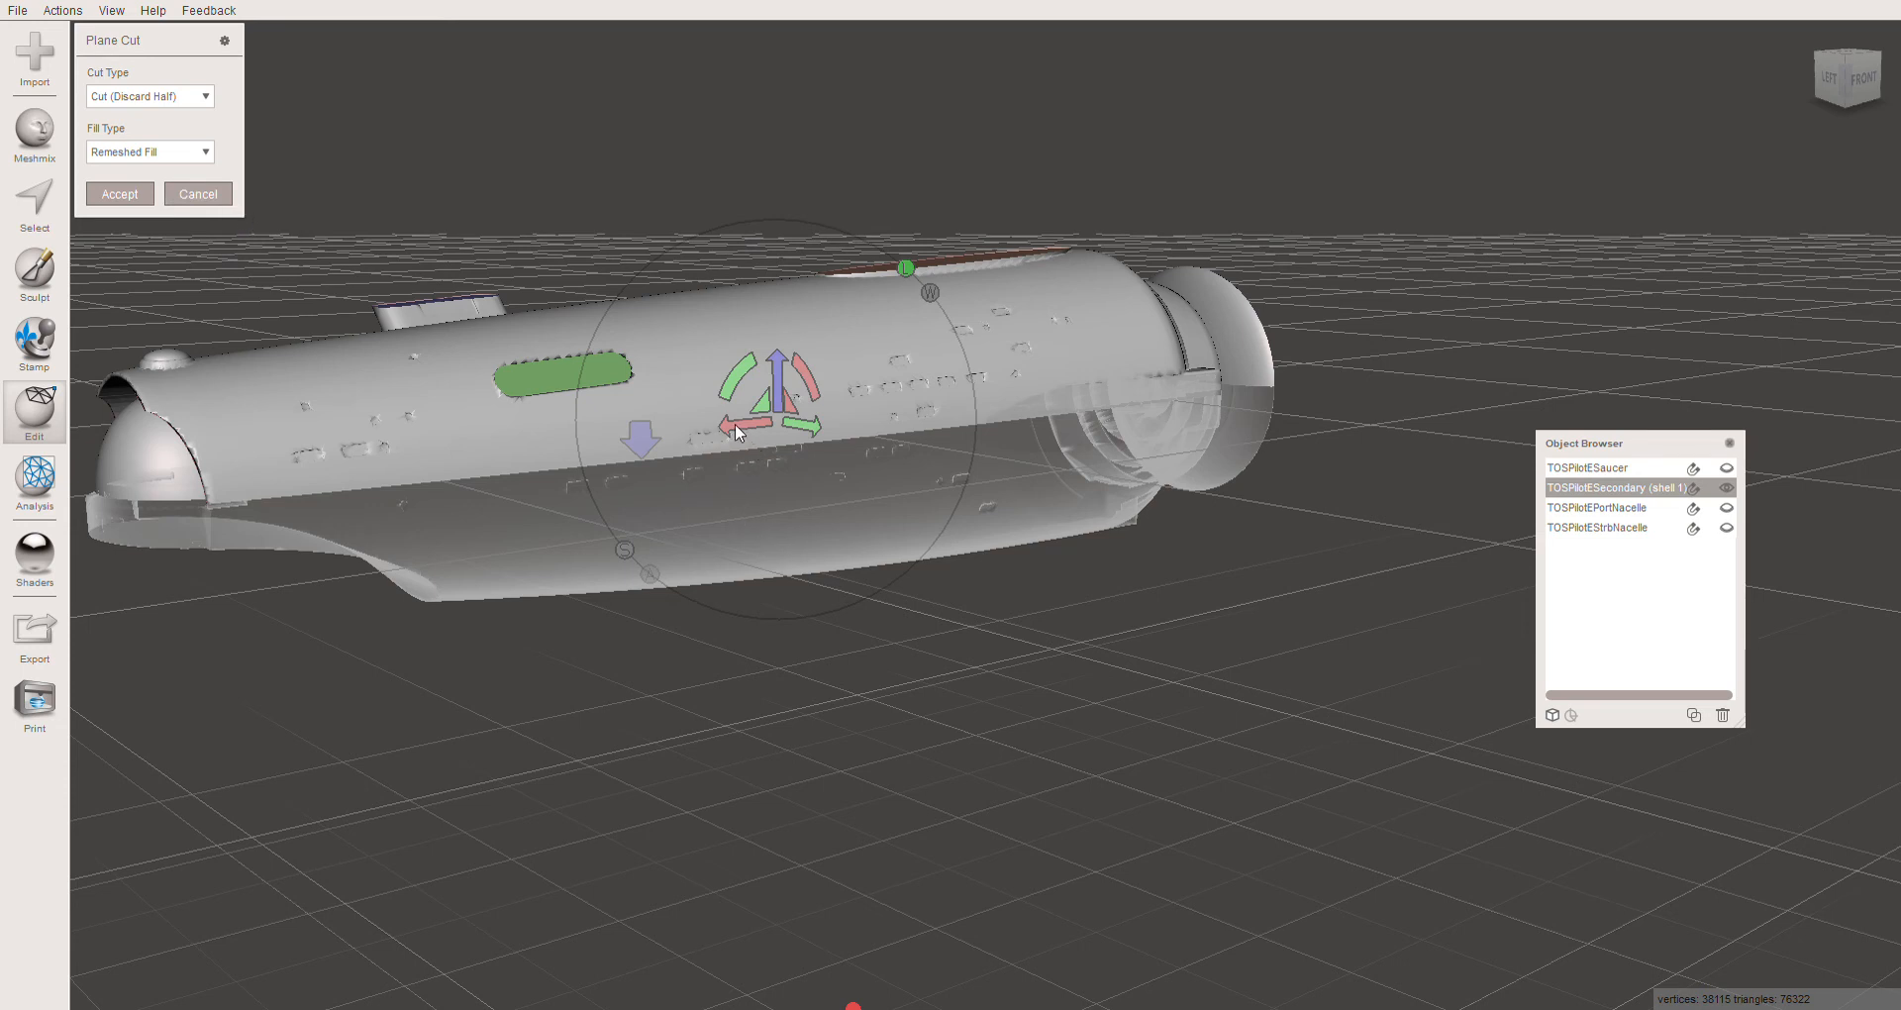
# Move the cutting plane forward along the hull, up to the base of the port pylon stub, and sideways onto the stub
pyautogui.moveTo(736, 420); pyautogui.dragTo(439, 443)
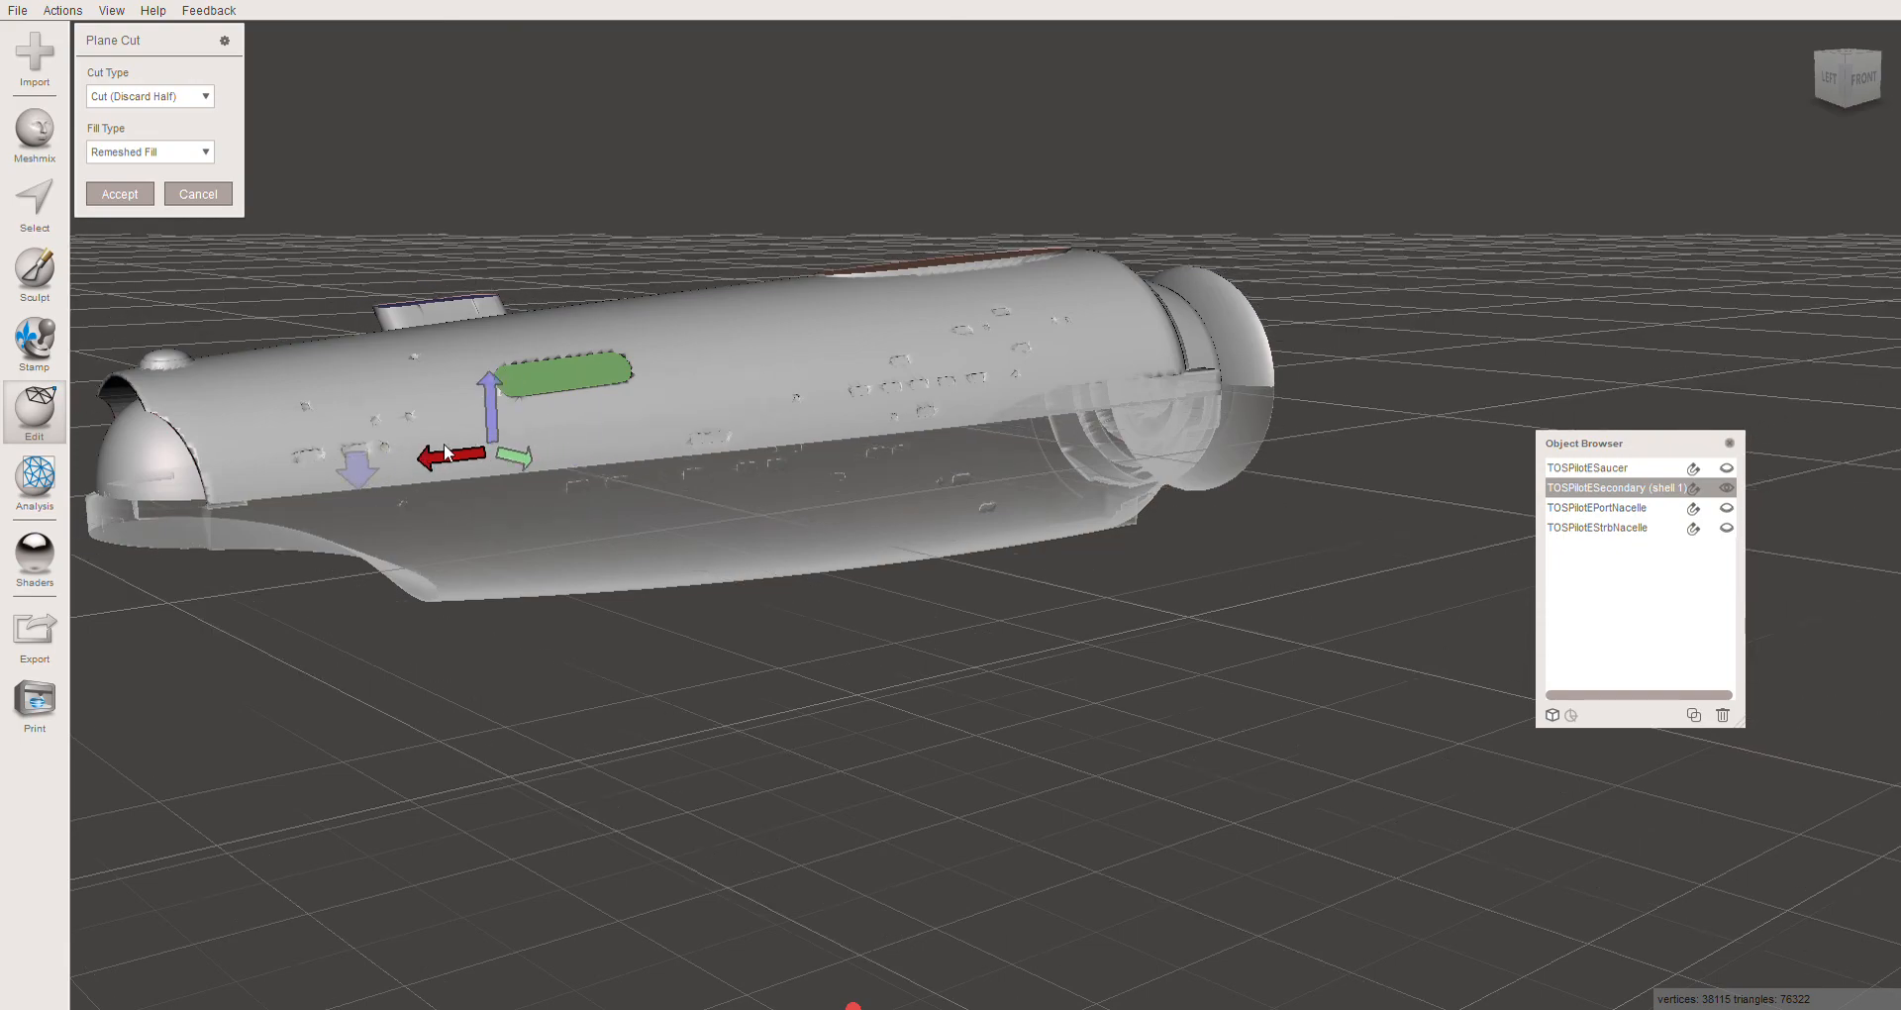
pyautogui.moveTo(444, 444); pyautogui.dragTo(1181, 571, button='right')
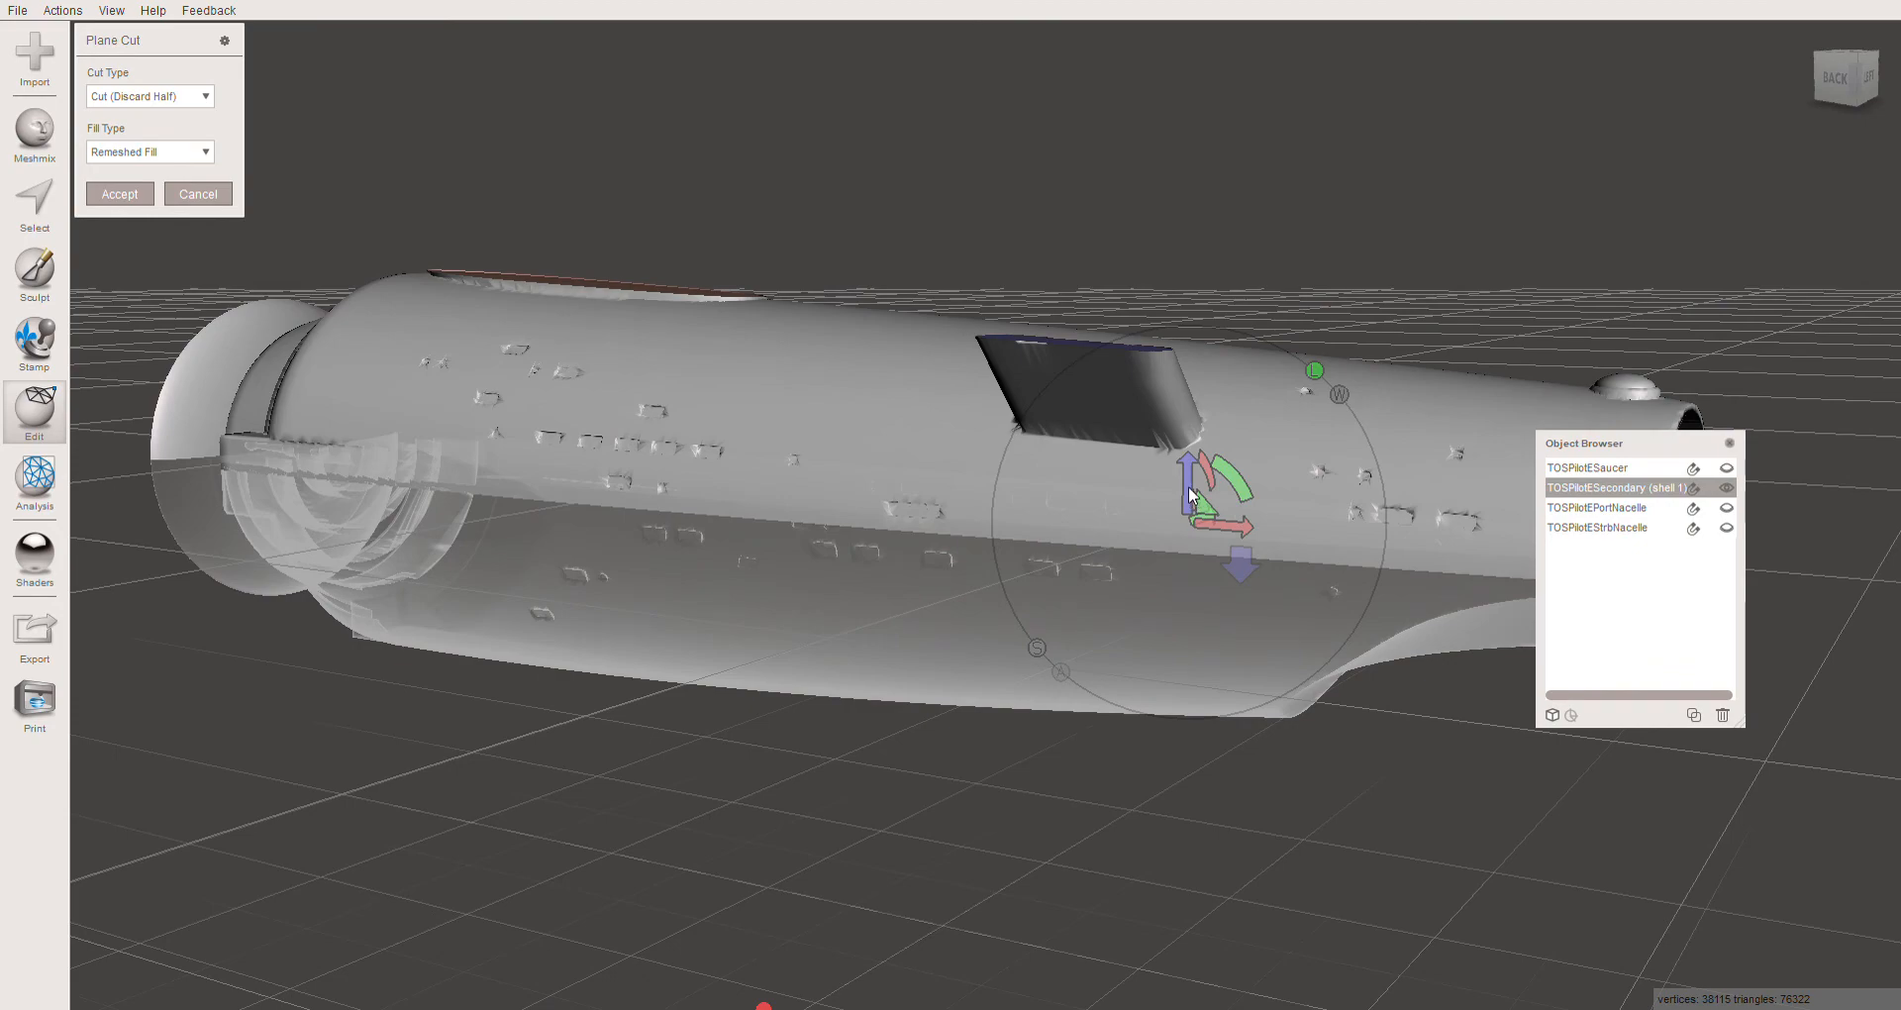
pyautogui.moveTo(1193, 493); pyautogui.dragTo(1196, 358)
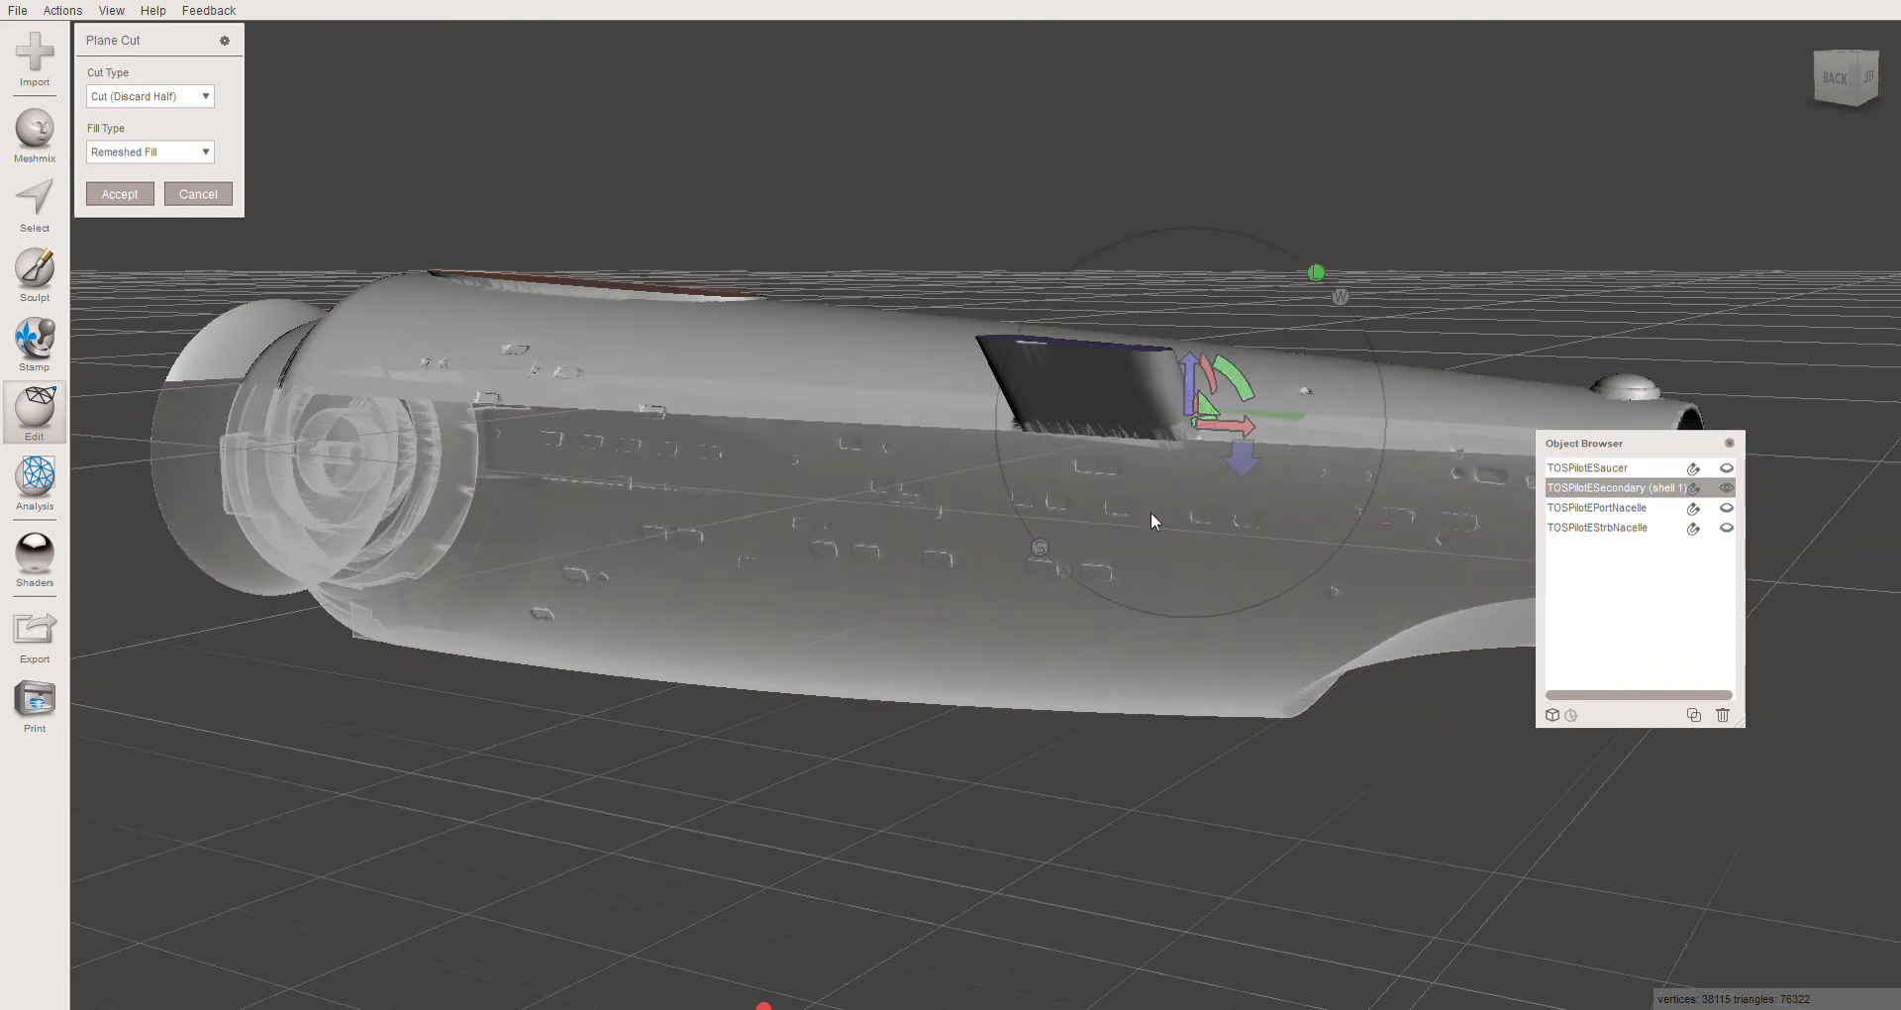
pyautogui.moveTo(1151, 517); pyautogui.dragTo(981, 531, button='right')
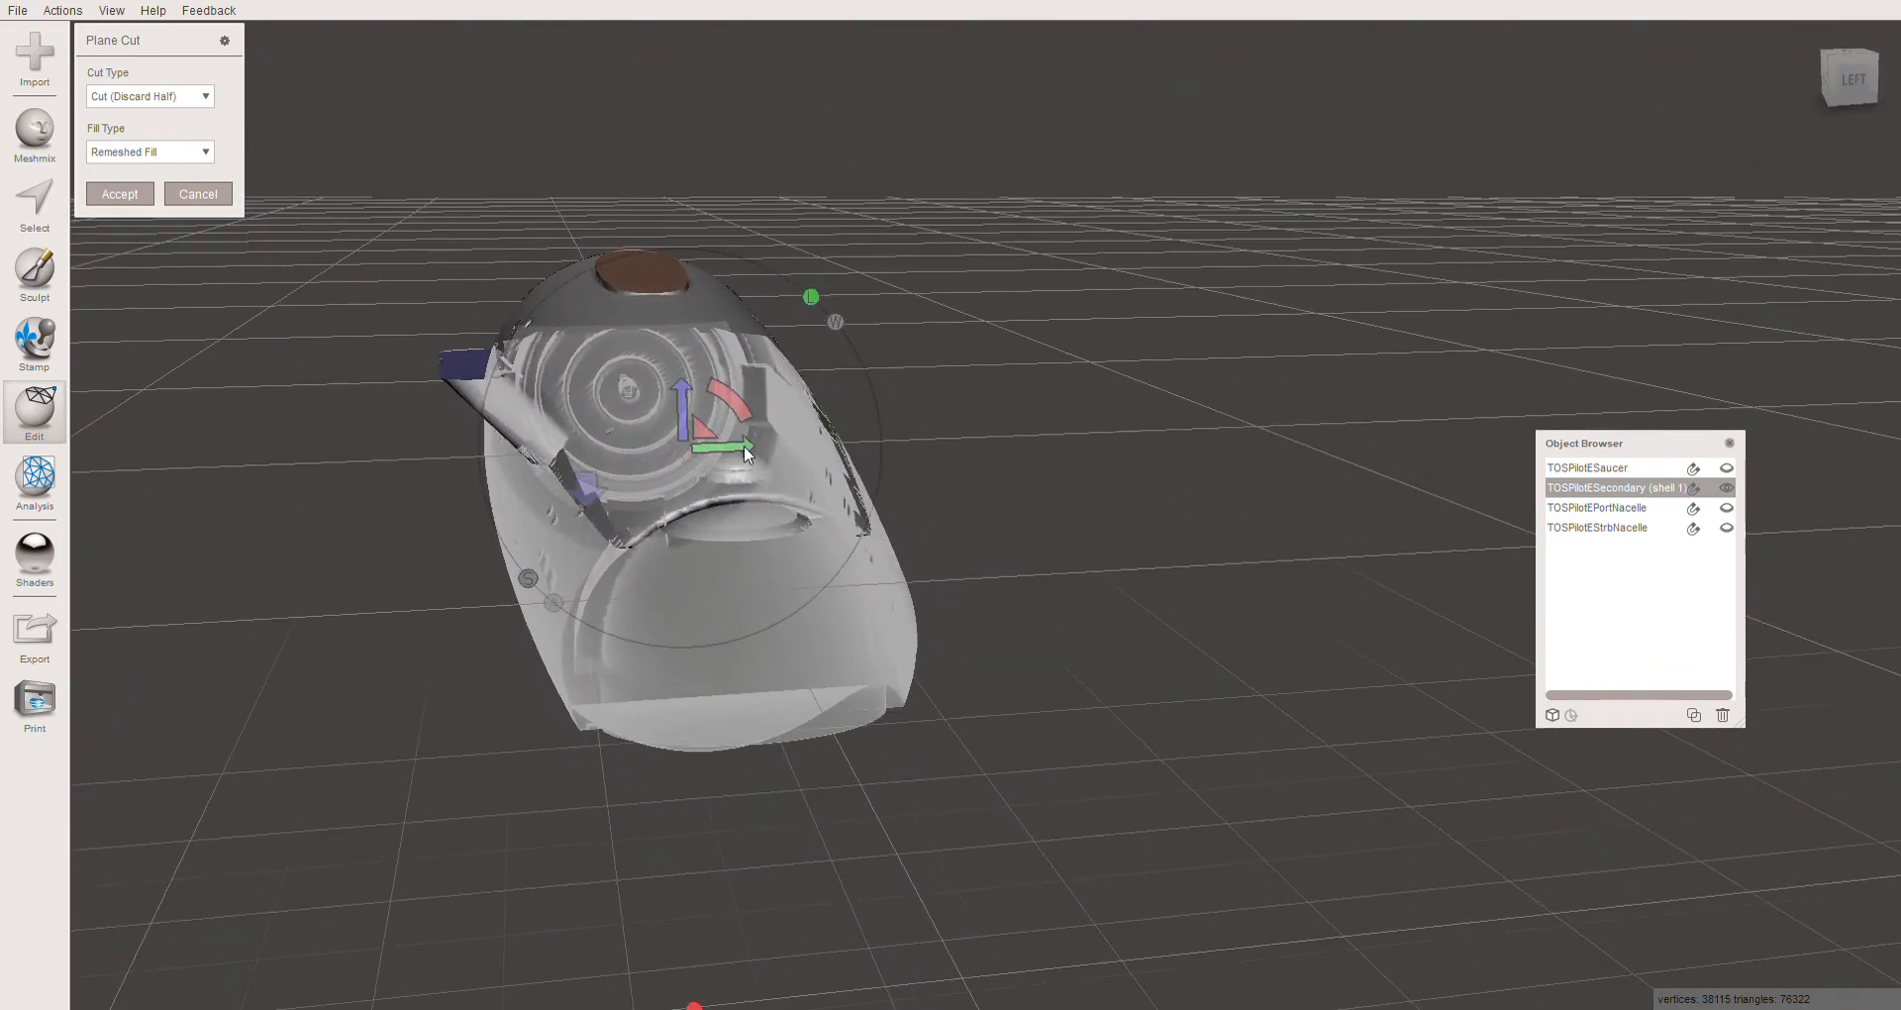
pyautogui.moveTo(649, 449); pyautogui.dragTo(582, 449)
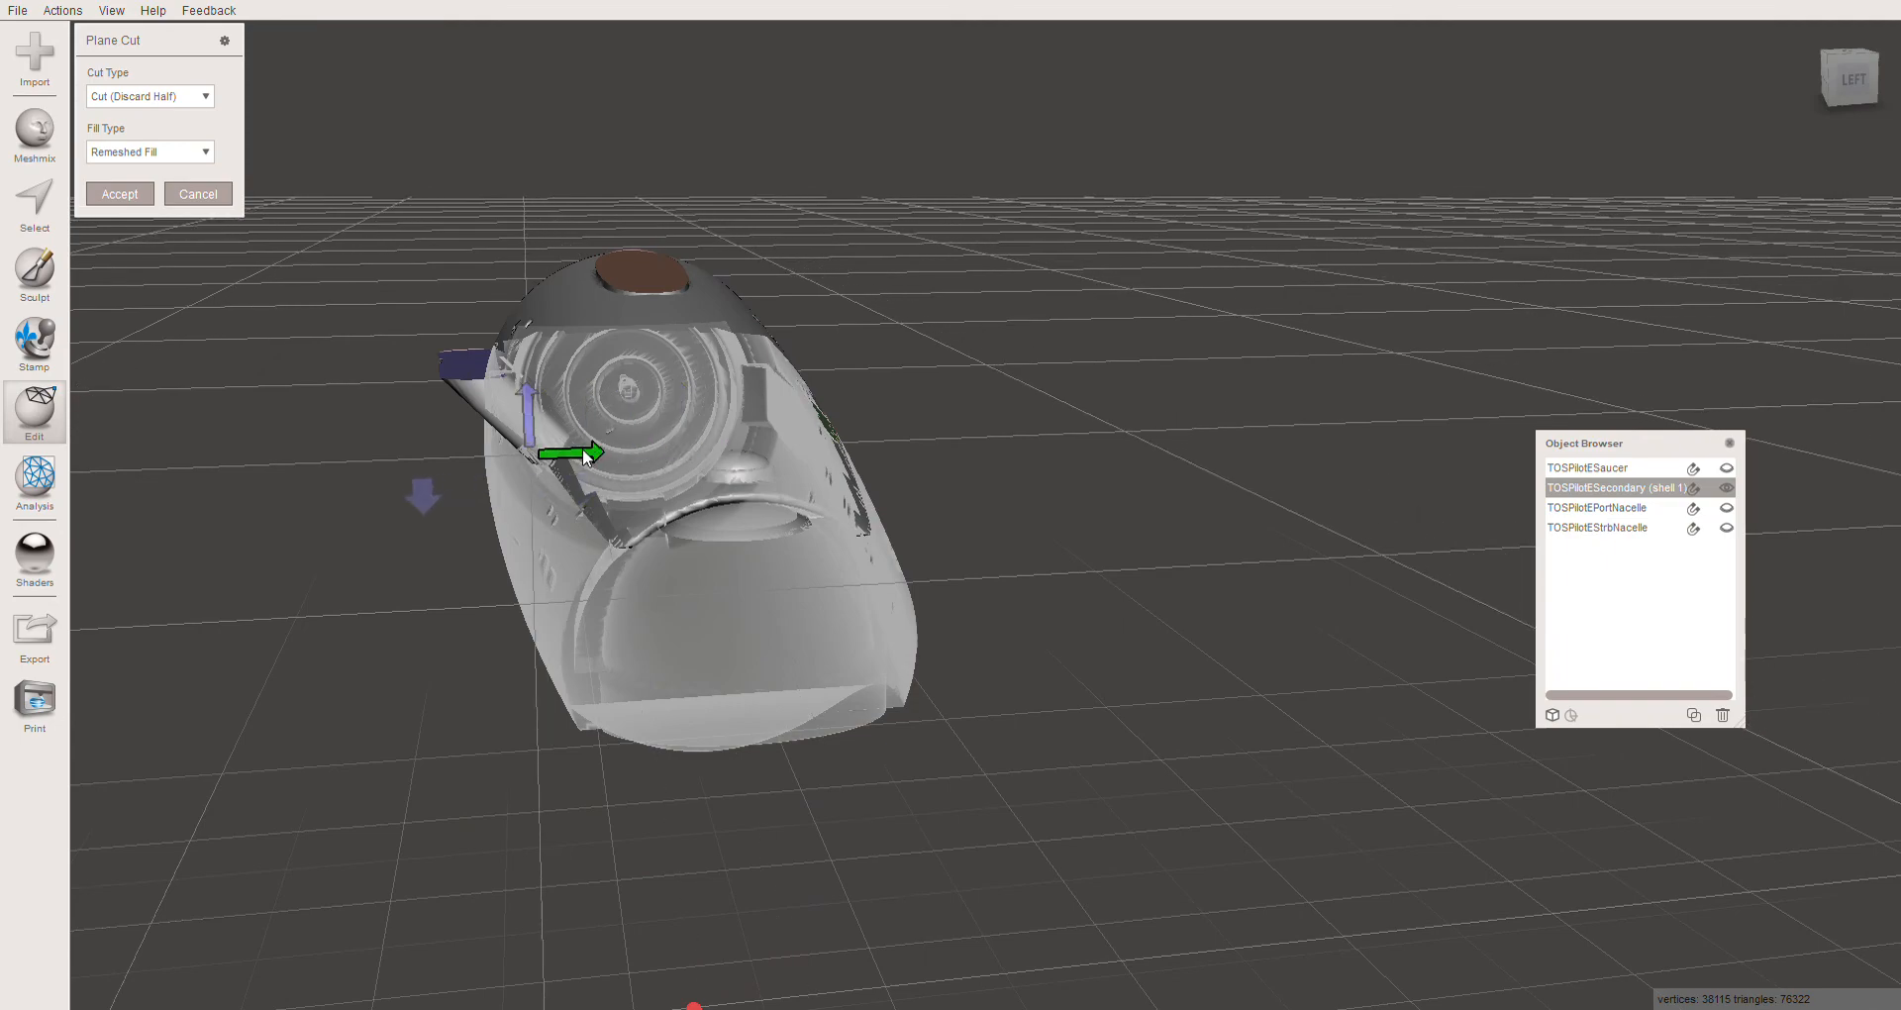
# Flip the cut direction and line the plane's centre up with the middle of the port pylon stub
pyautogui.moveTo(618, 476); pyautogui.dragTo(643, 527, button='right')
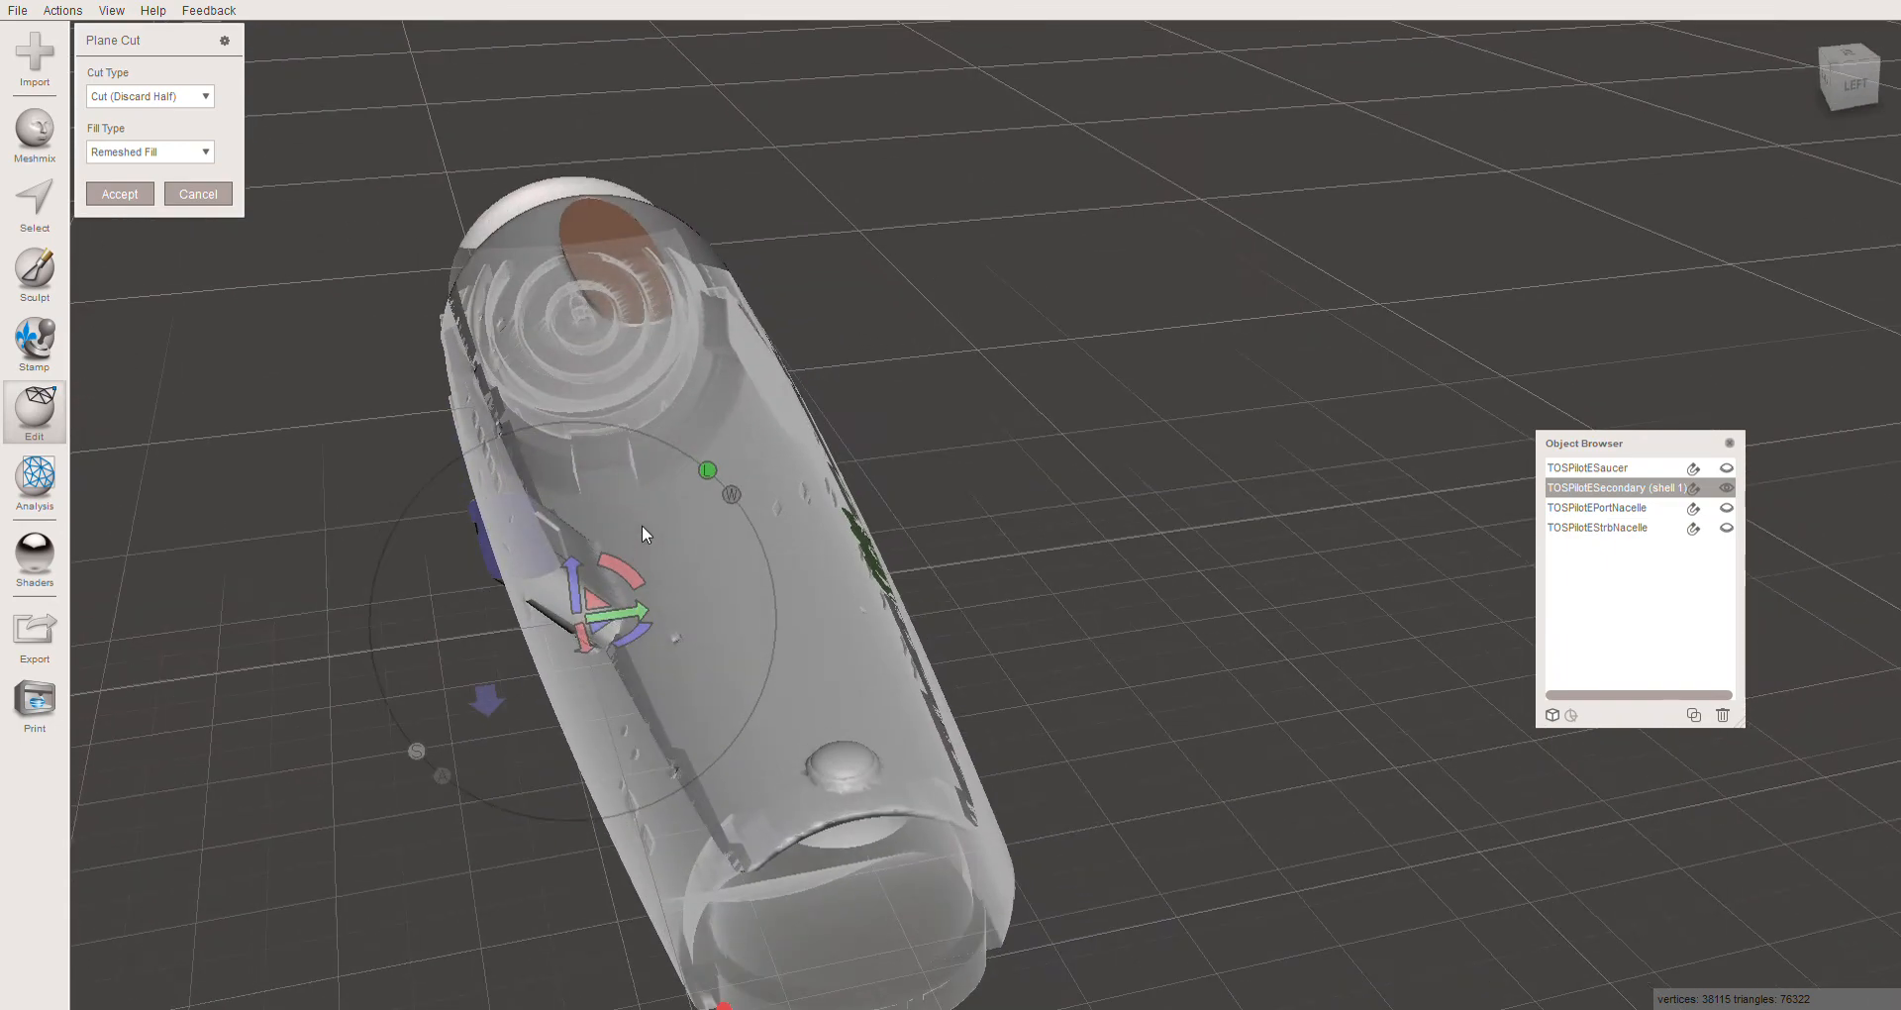
pyautogui.click(488, 699)
pyautogui.moveTo(579, 729); pyautogui.dragTo(568, 698, button='right')
pyautogui.moveTo(606, 520); pyautogui.dragTo(1119, 510, button='right')
pyautogui.moveTo(1327, 265); pyautogui.dragTo(1283, 287)
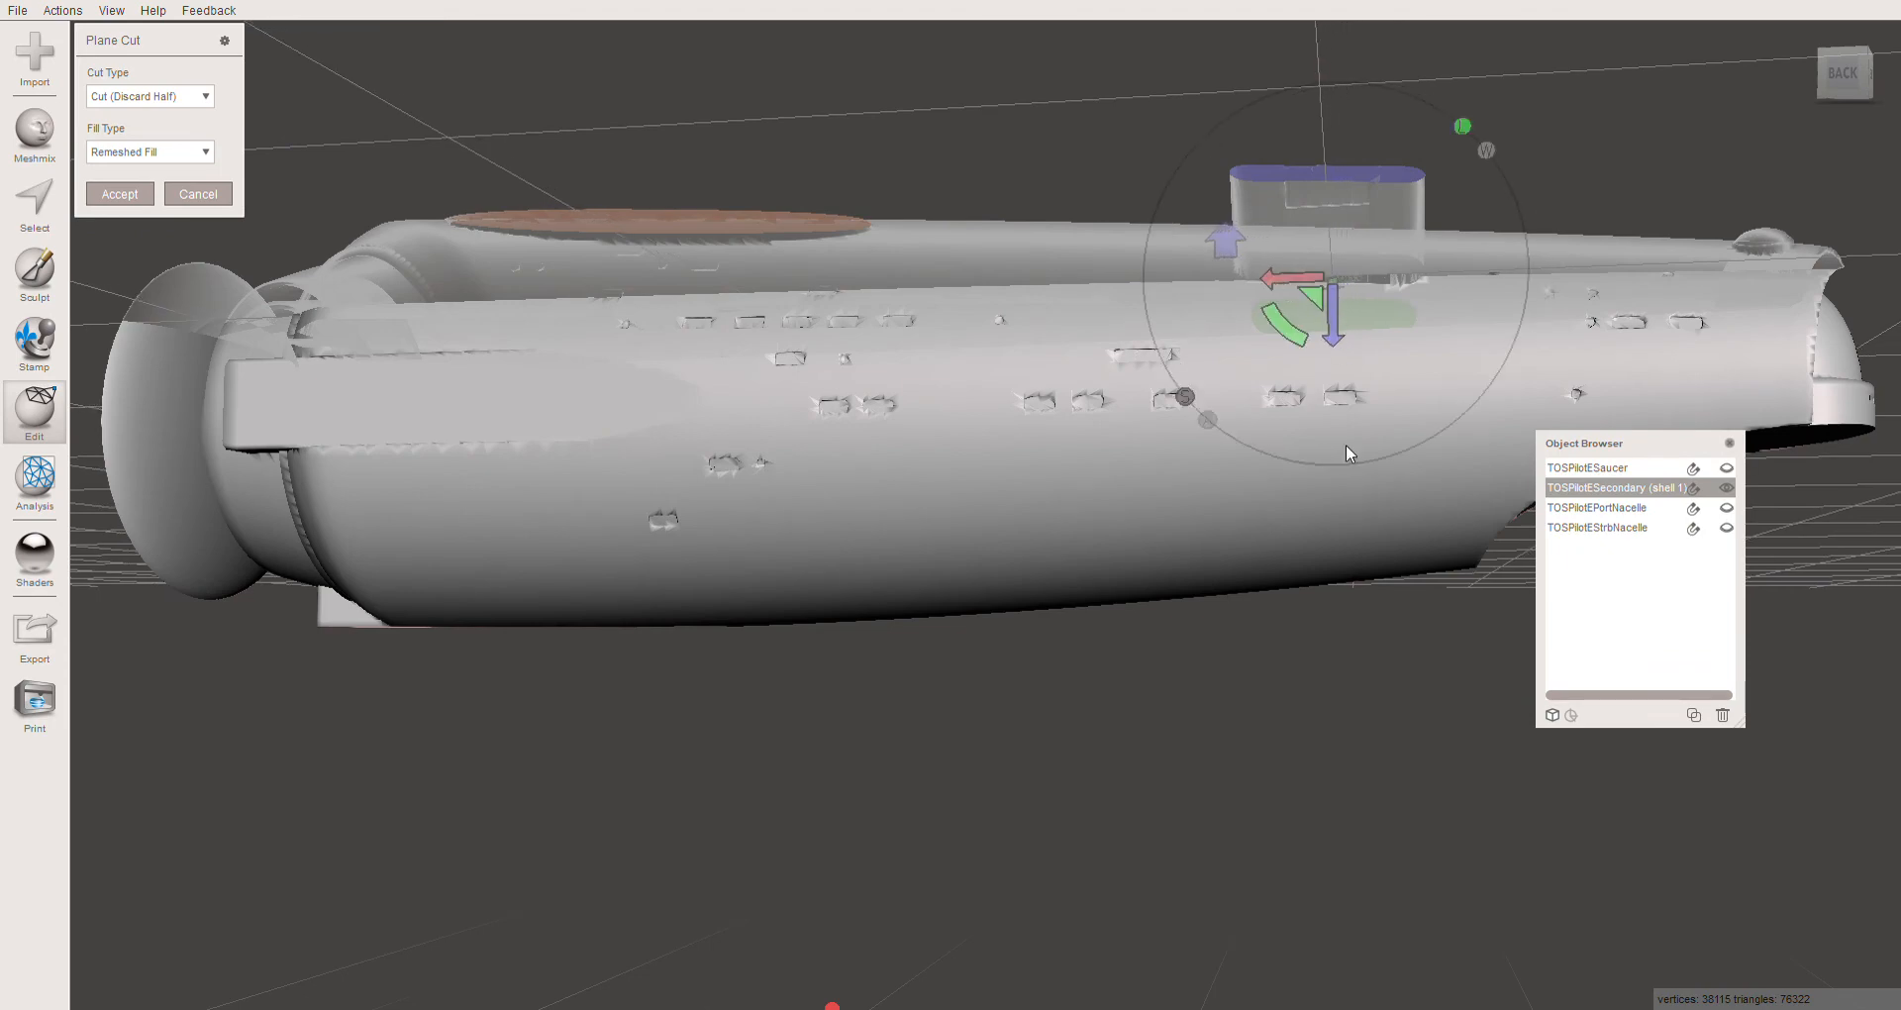
# Tilt the cutting plane sideways by about 51 degrees so it crosses the port pylon stub at the hull surface
pyautogui.moveTo(1346, 444); pyautogui.dragTo(1101, 515, button='right')
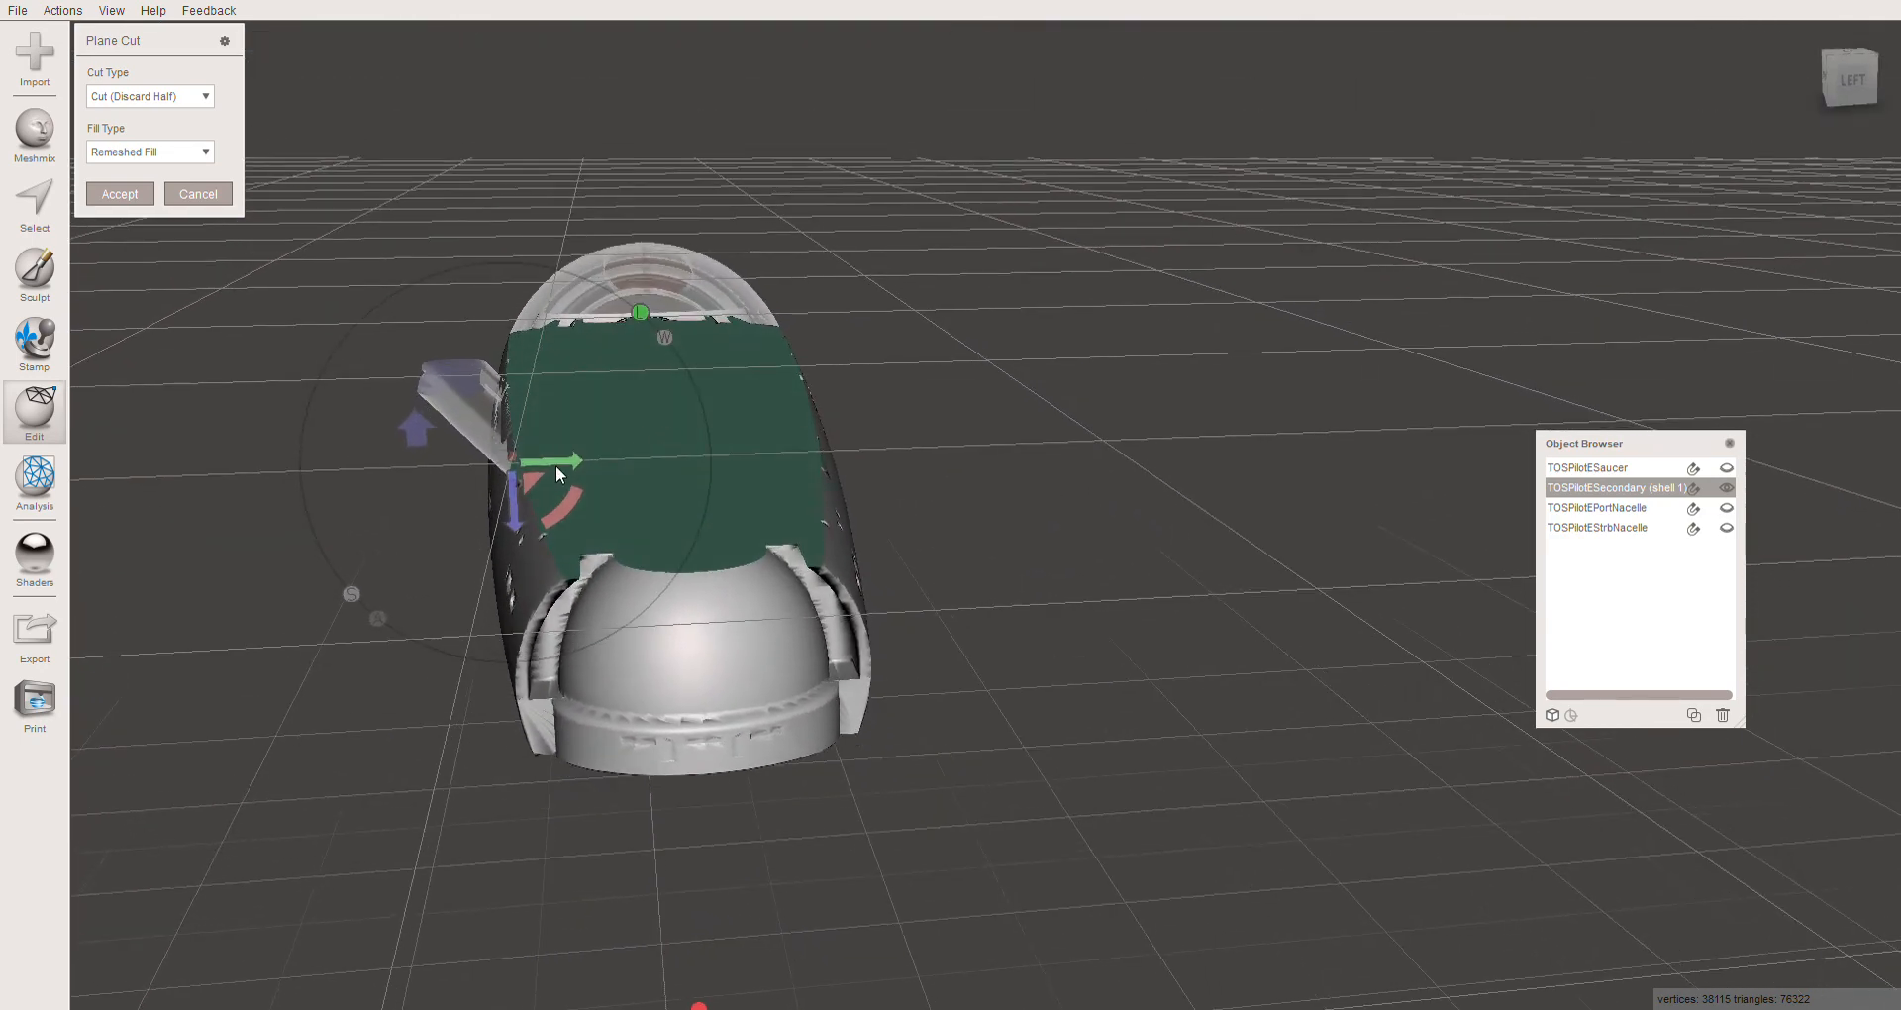
pyautogui.moveTo(511, 526); pyautogui.dragTo(592, 437)
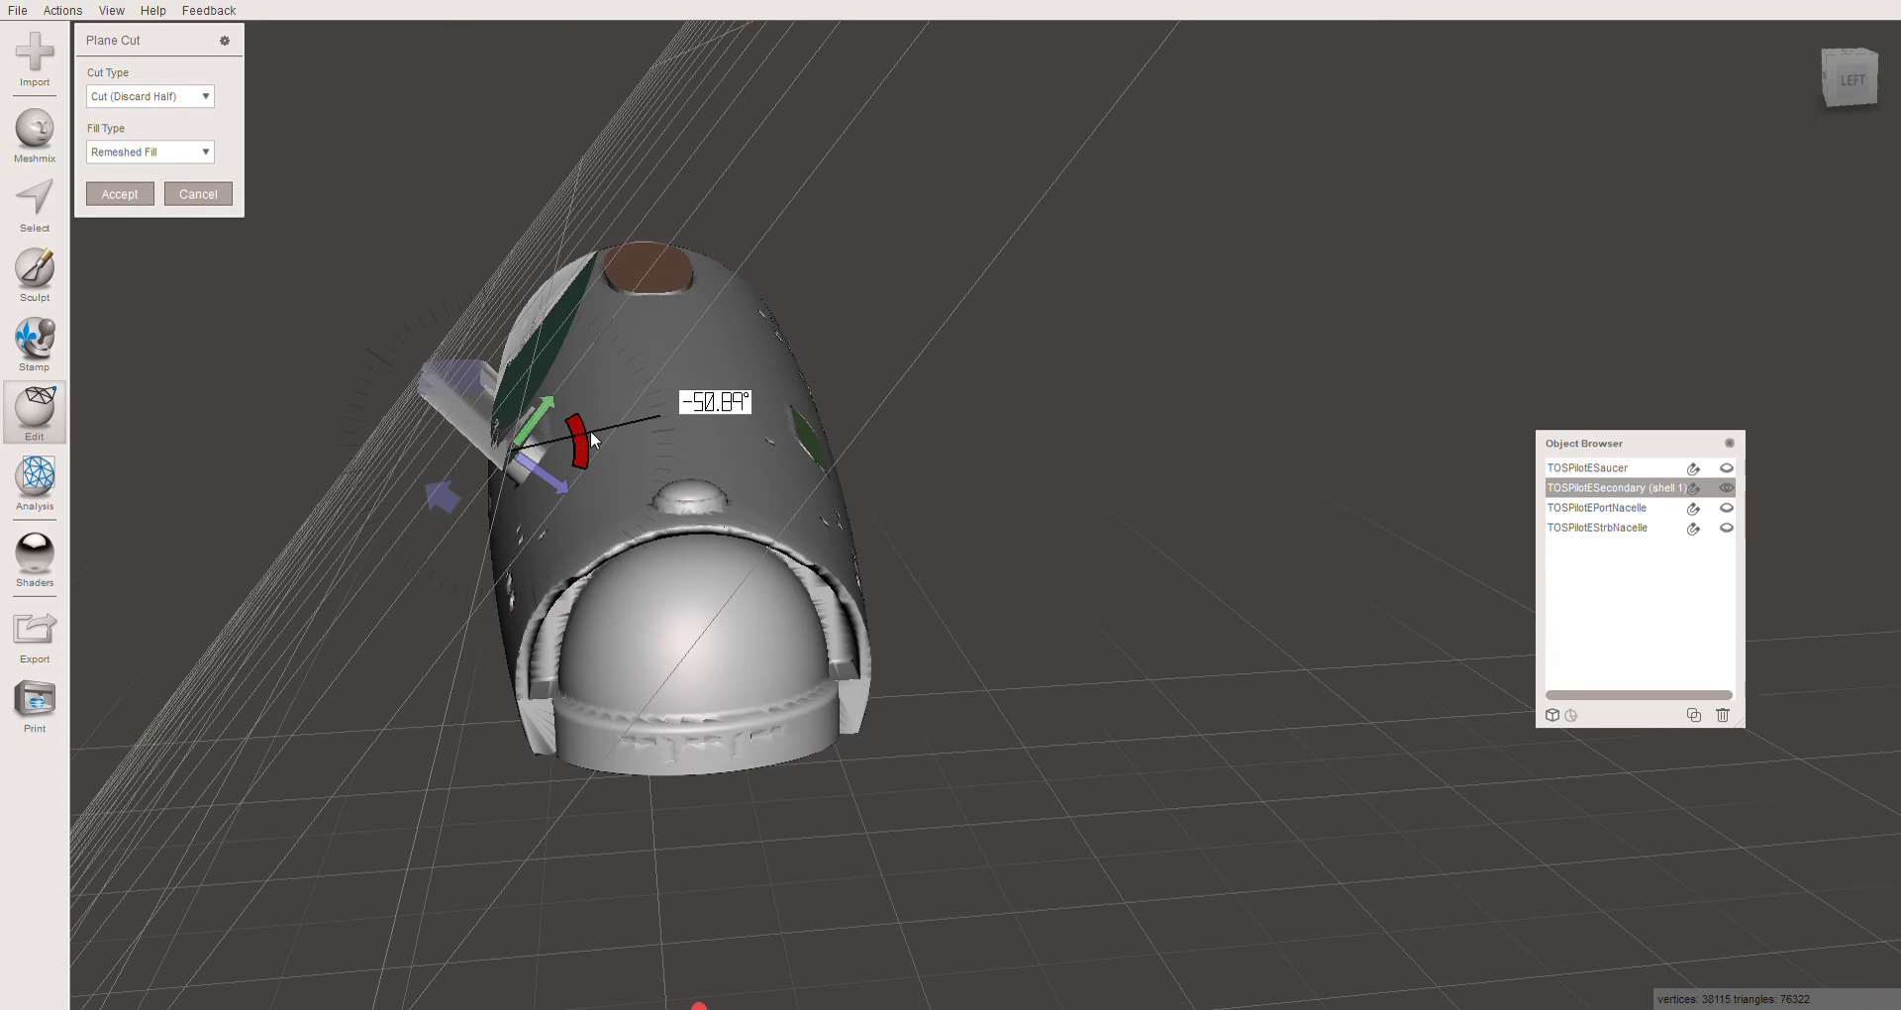
pyautogui.moveTo(552, 501); pyautogui.dragTo(613, 486, button='right')
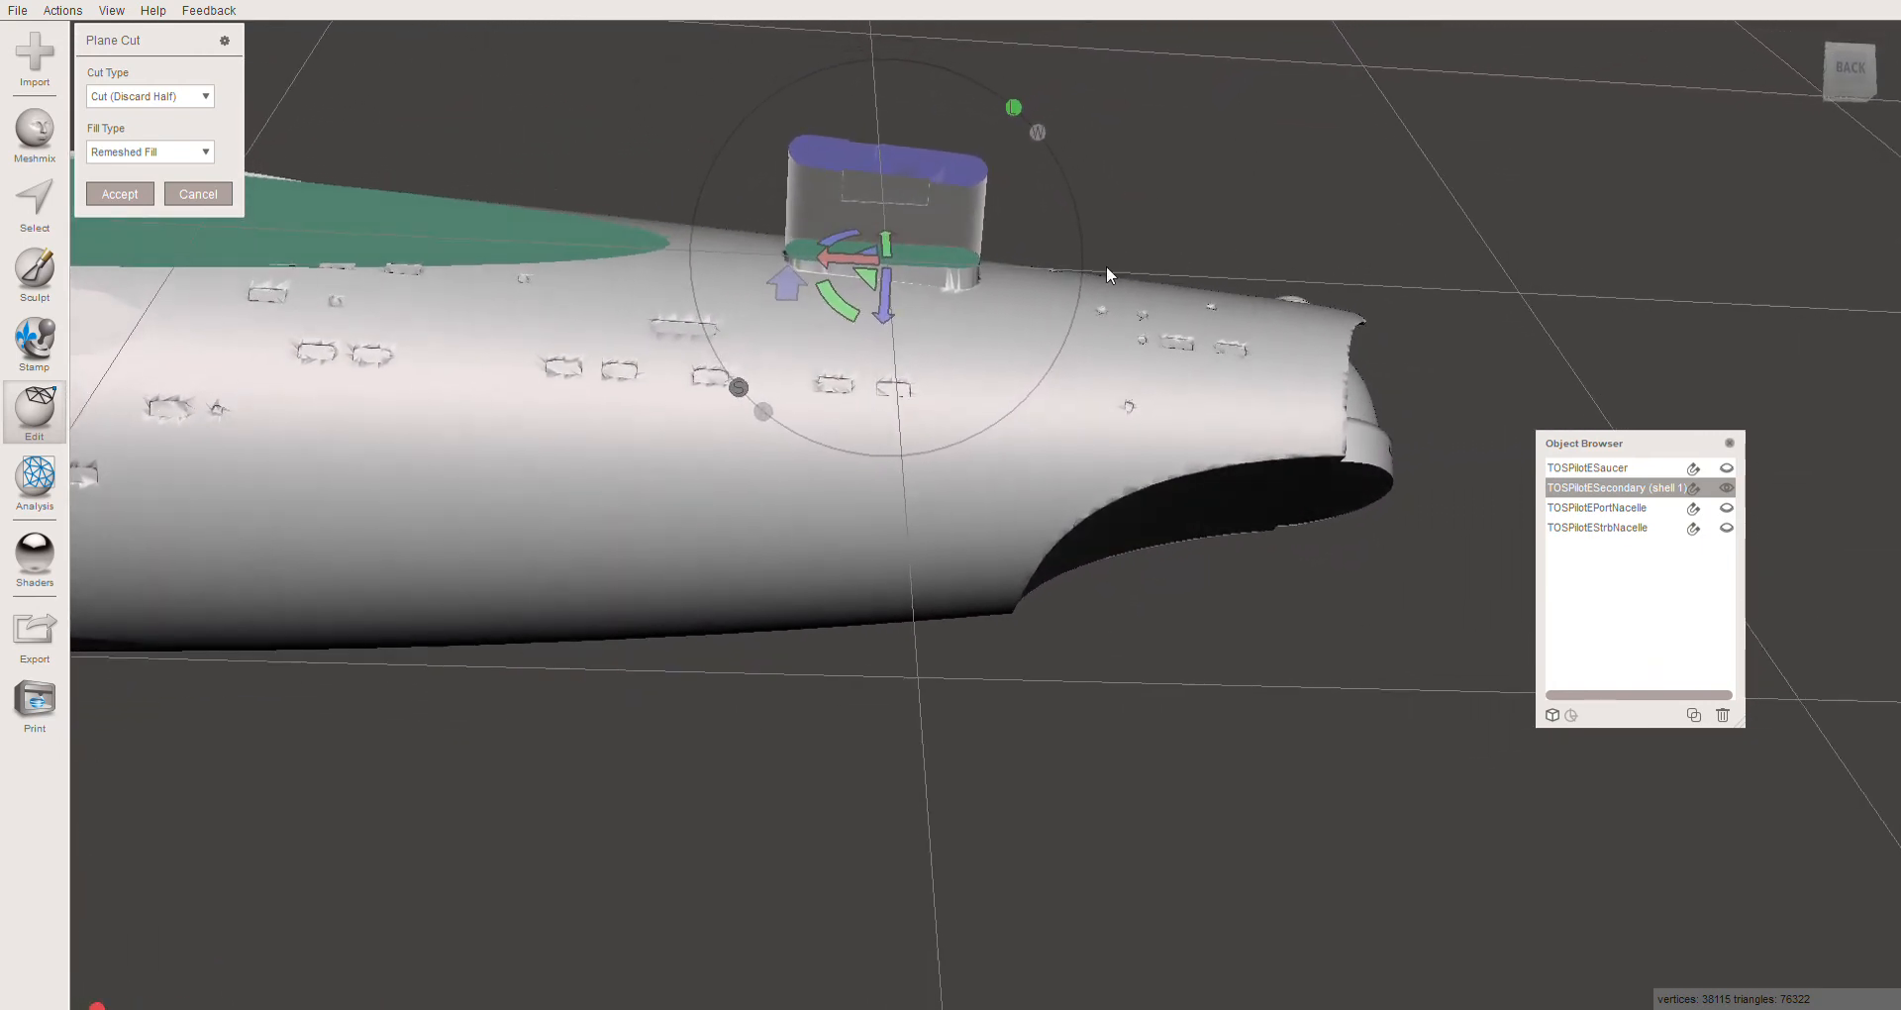
pyautogui.moveTo(821, 367); pyautogui.dragTo(830, 346, button='right')
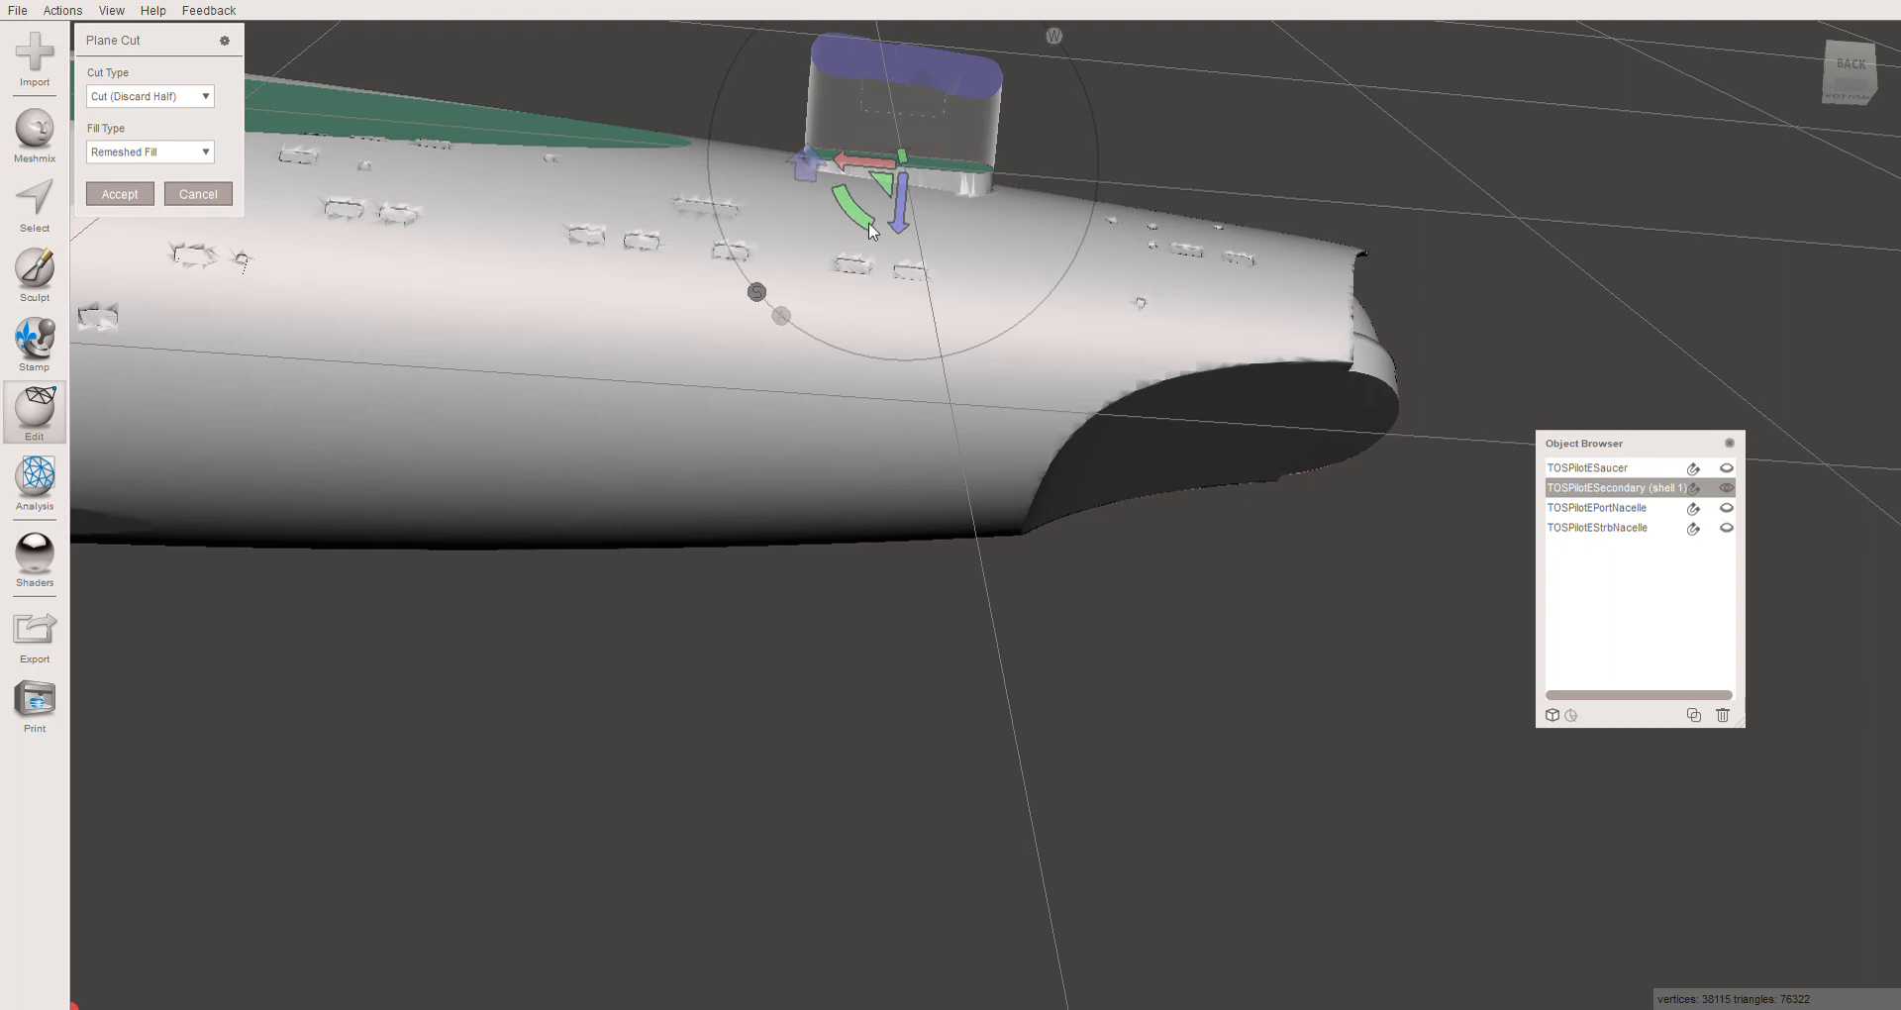
# Fine-tune the plane's tilt along the hull's length to match the base of the port pylon stub
pyautogui.moveTo(863, 219); pyautogui.dragTo(858, 218)
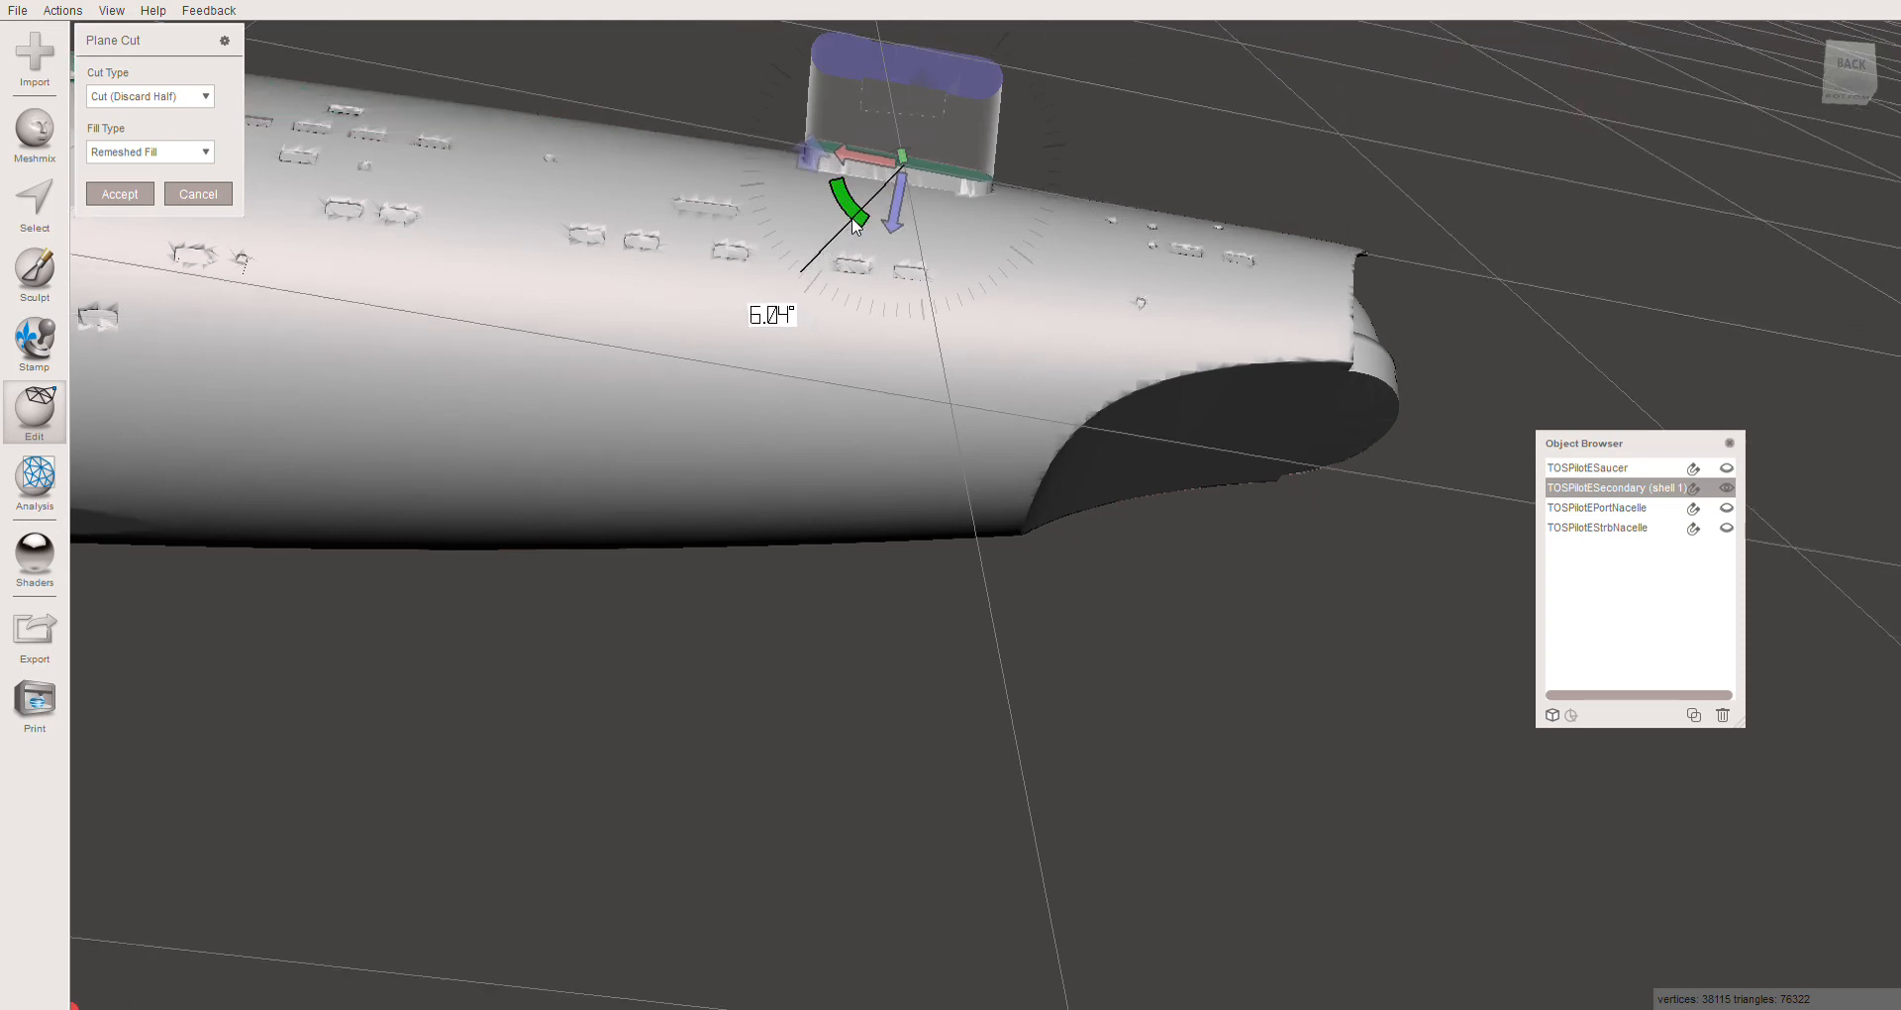
pyautogui.moveTo(854, 226)
pyautogui.mouseDown()
pyautogui.moveTo(870, 226)
pyautogui.moveTo(826, 220)
pyautogui.moveTo(849, 239)
pyautogui.mouseUp()
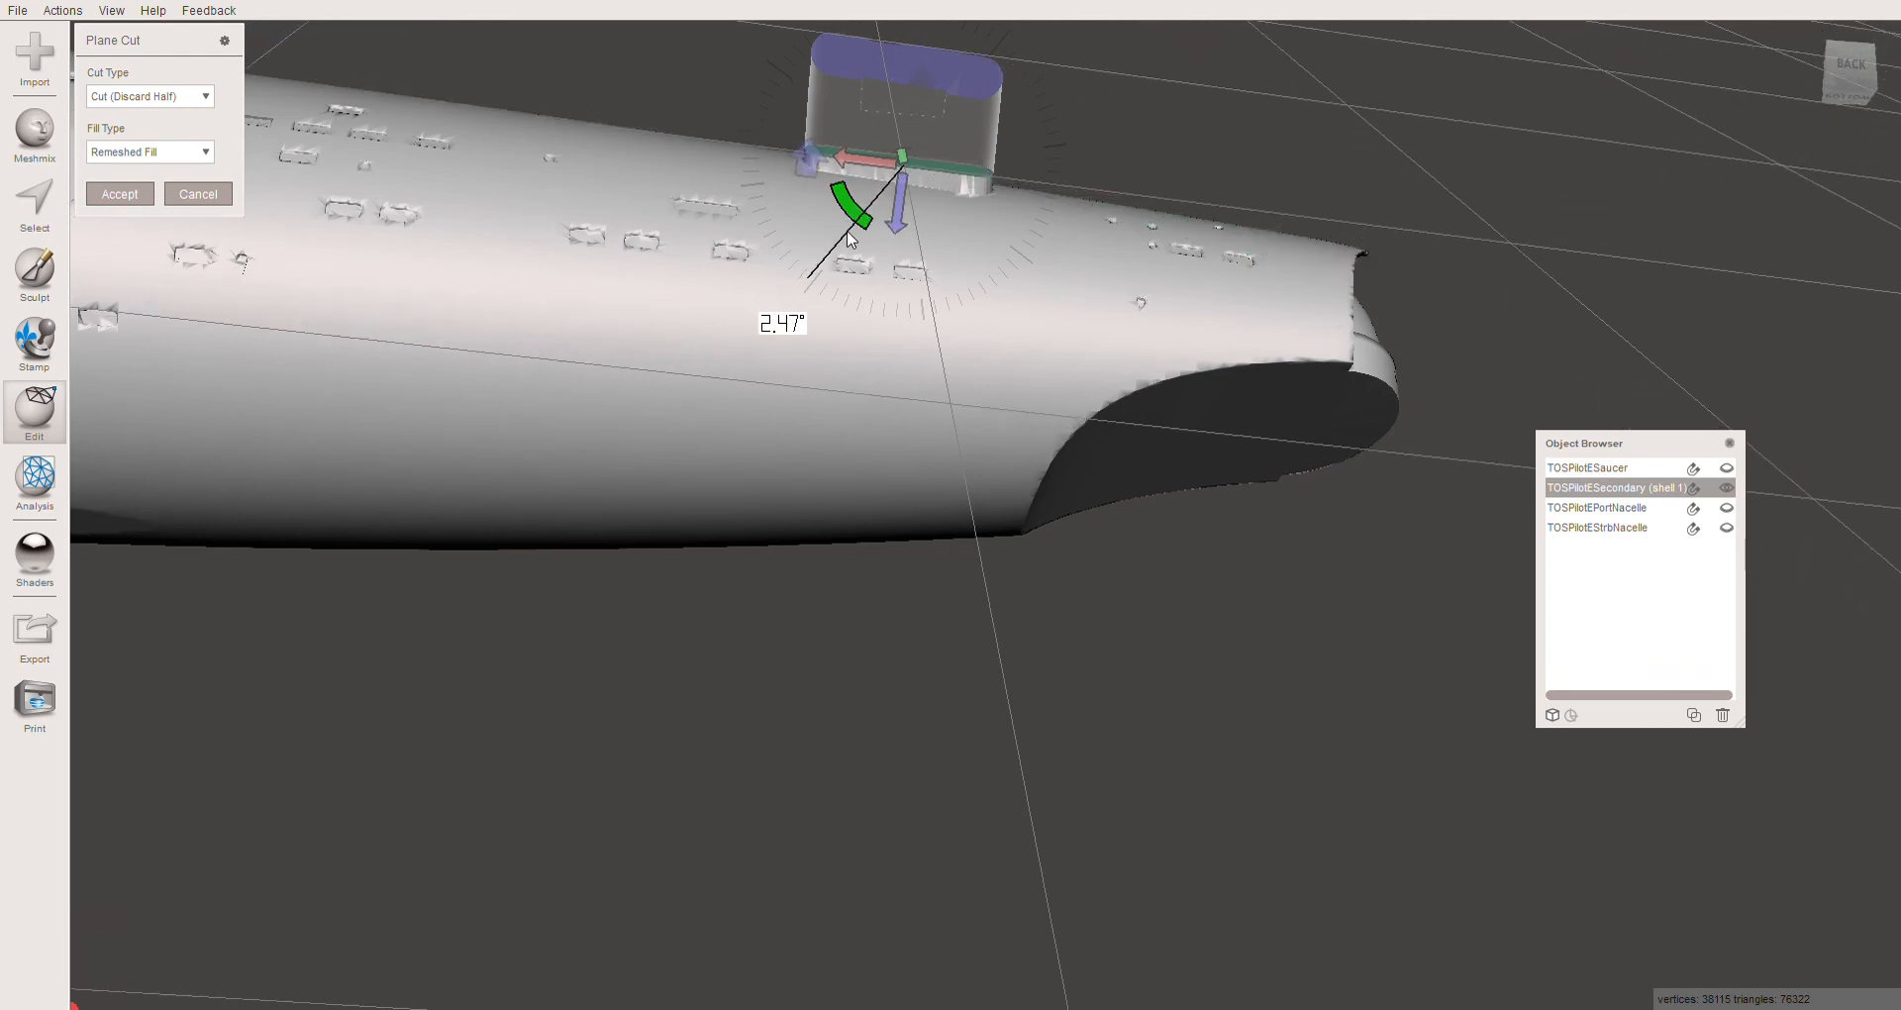
pyautogui.moveTo(847, 235); pyautogui.dragTo(802, 274)
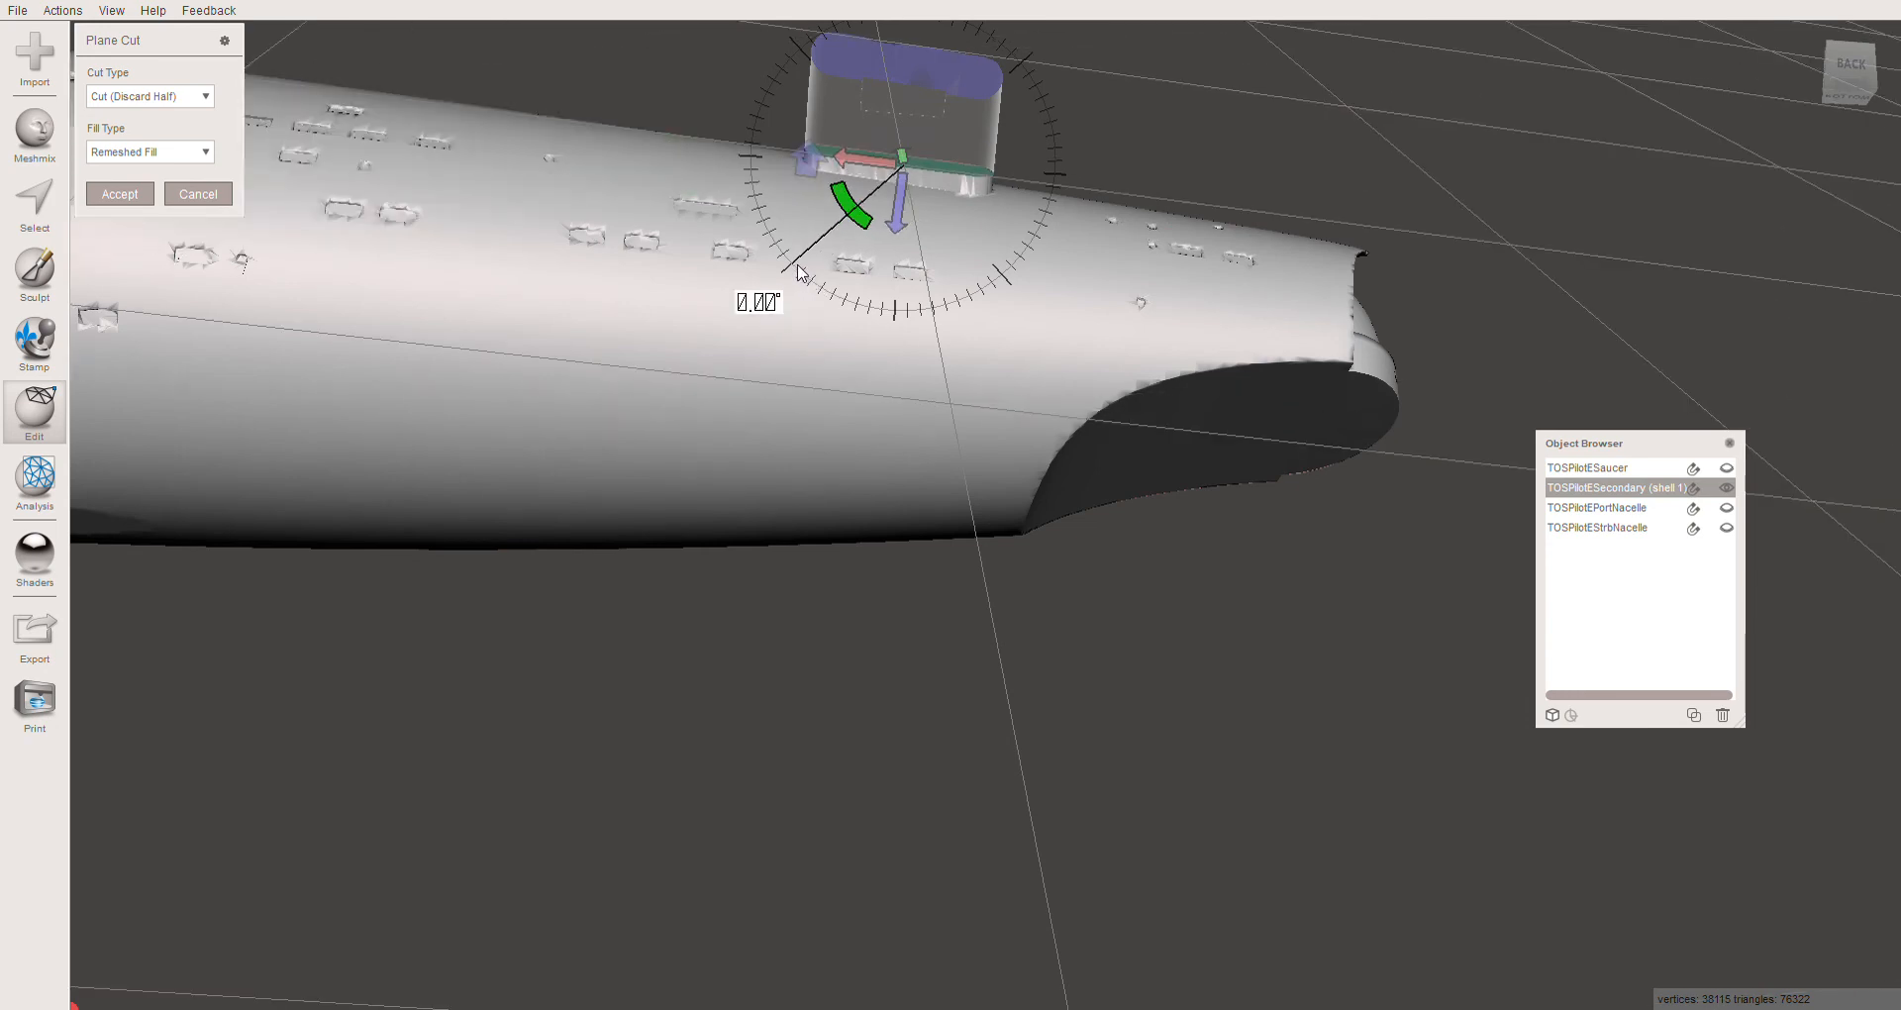
pyautogui.moveTo(804, 267); pyautogui.dragTo(818, 241)
# Nudge the plane's offset toward the hull until it sits at the root of the port pylon stub
pyautogui.moveTo(876, 277)
pyautogui.mouseDown(button='right')
pyautogui.moveTo(887, 262)
pyautogui.moveTo(857, 259)
pyautogui.mouseUp(button='right')
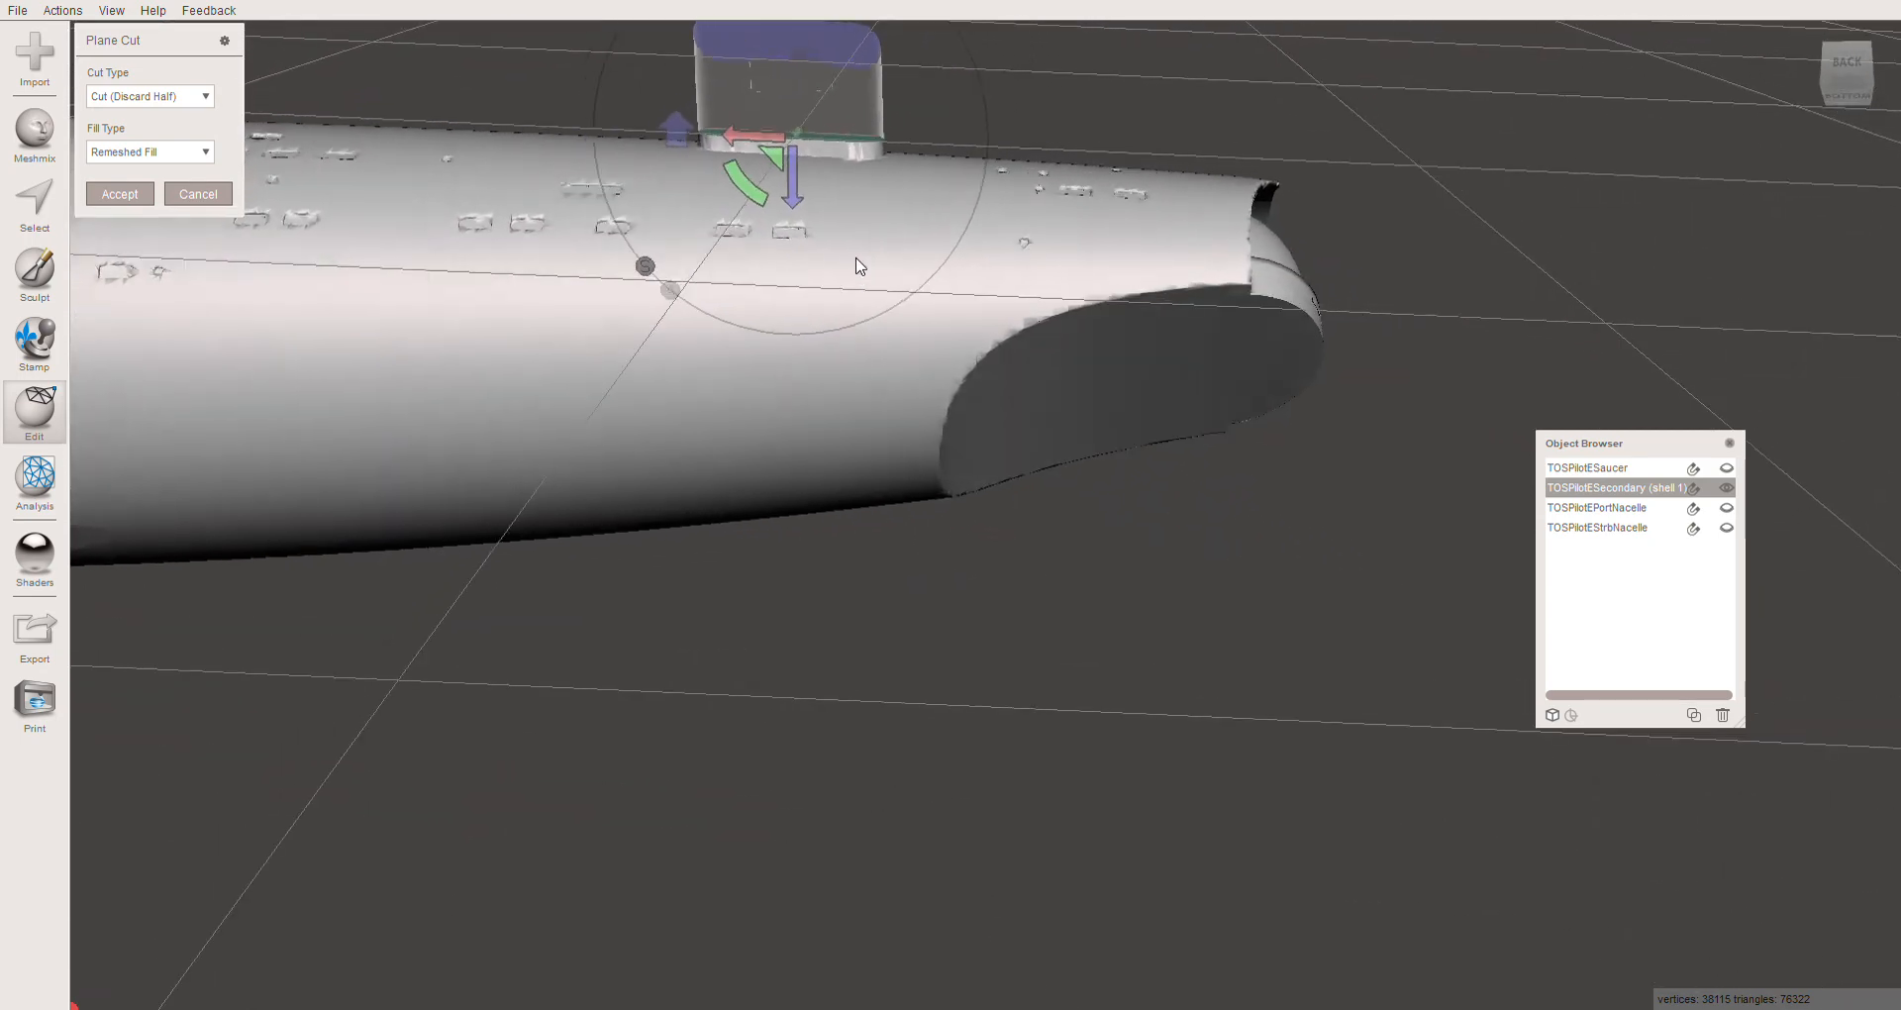
pyautogui.moveTo(857, 260); pyautogui.dragTo(983, 285, button='middle')
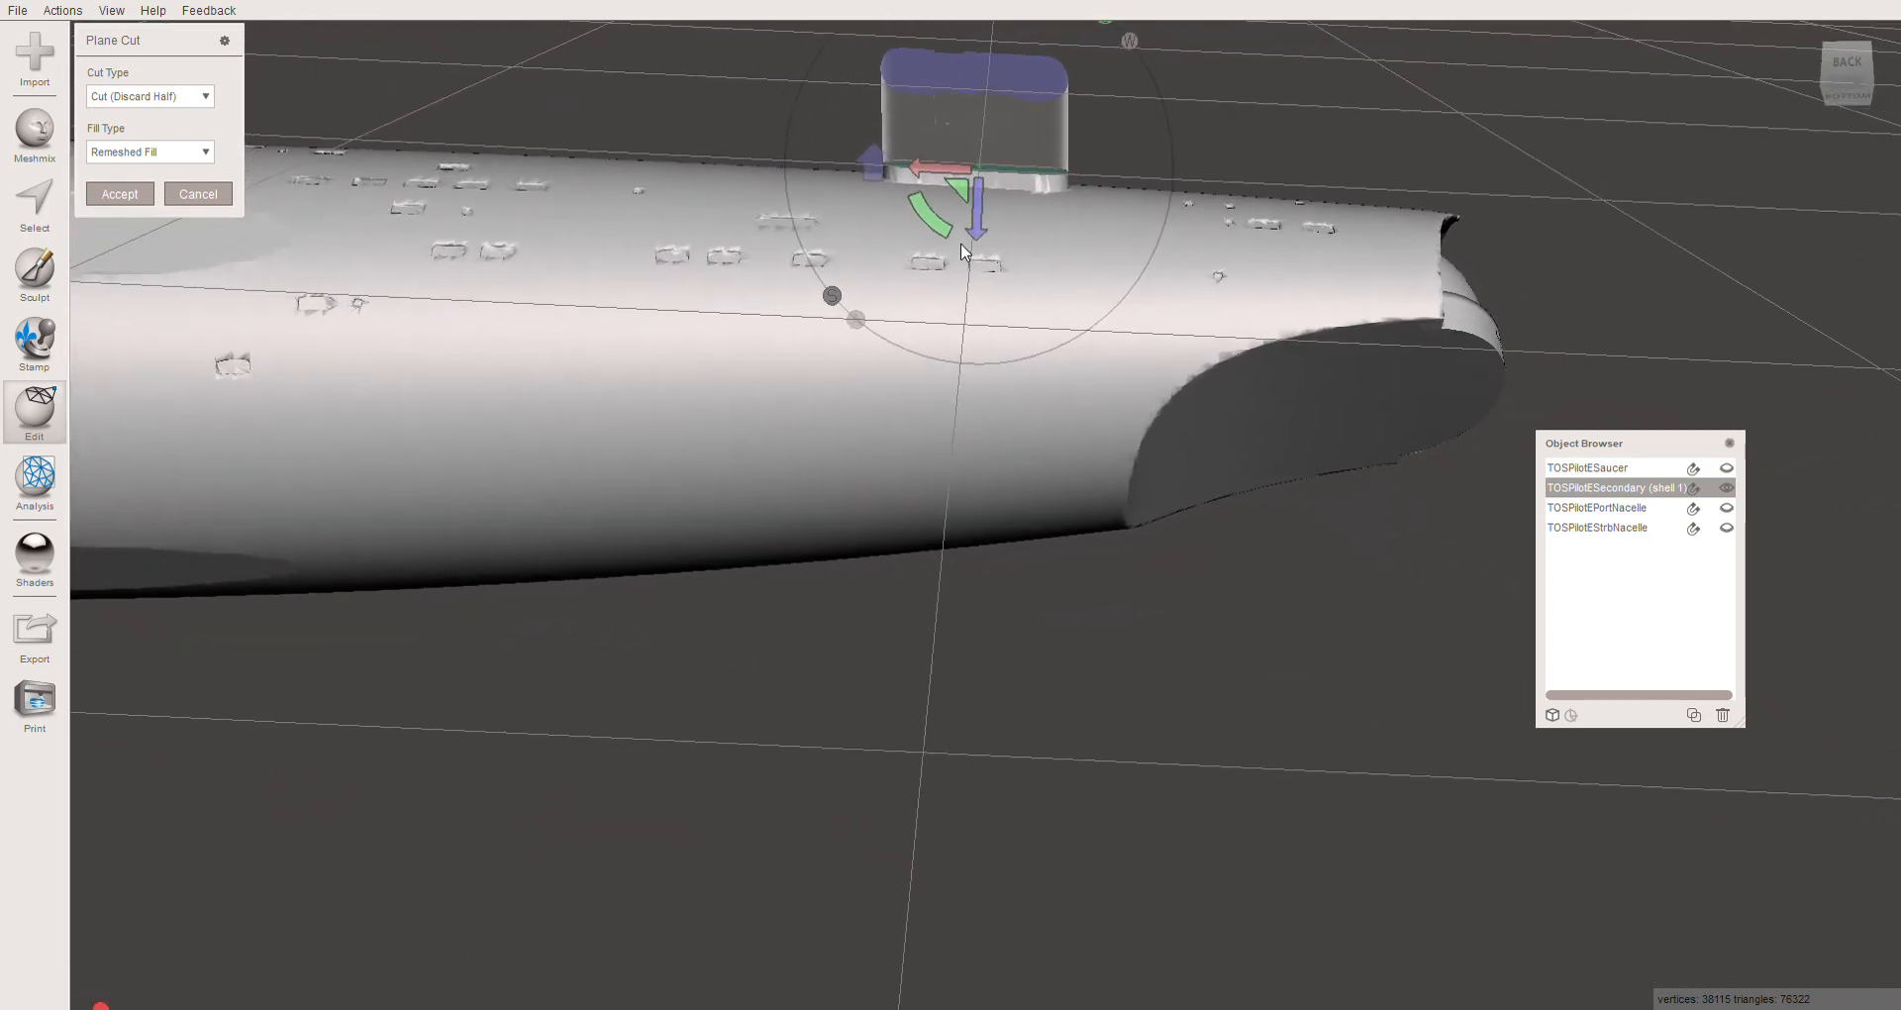
pyautogui.moveTo(963, 251); pyautogui.dragTo(971, 242, button='right')
pyautogui.moveTo(977, 196); pyautogui.dragTo(976, 212)
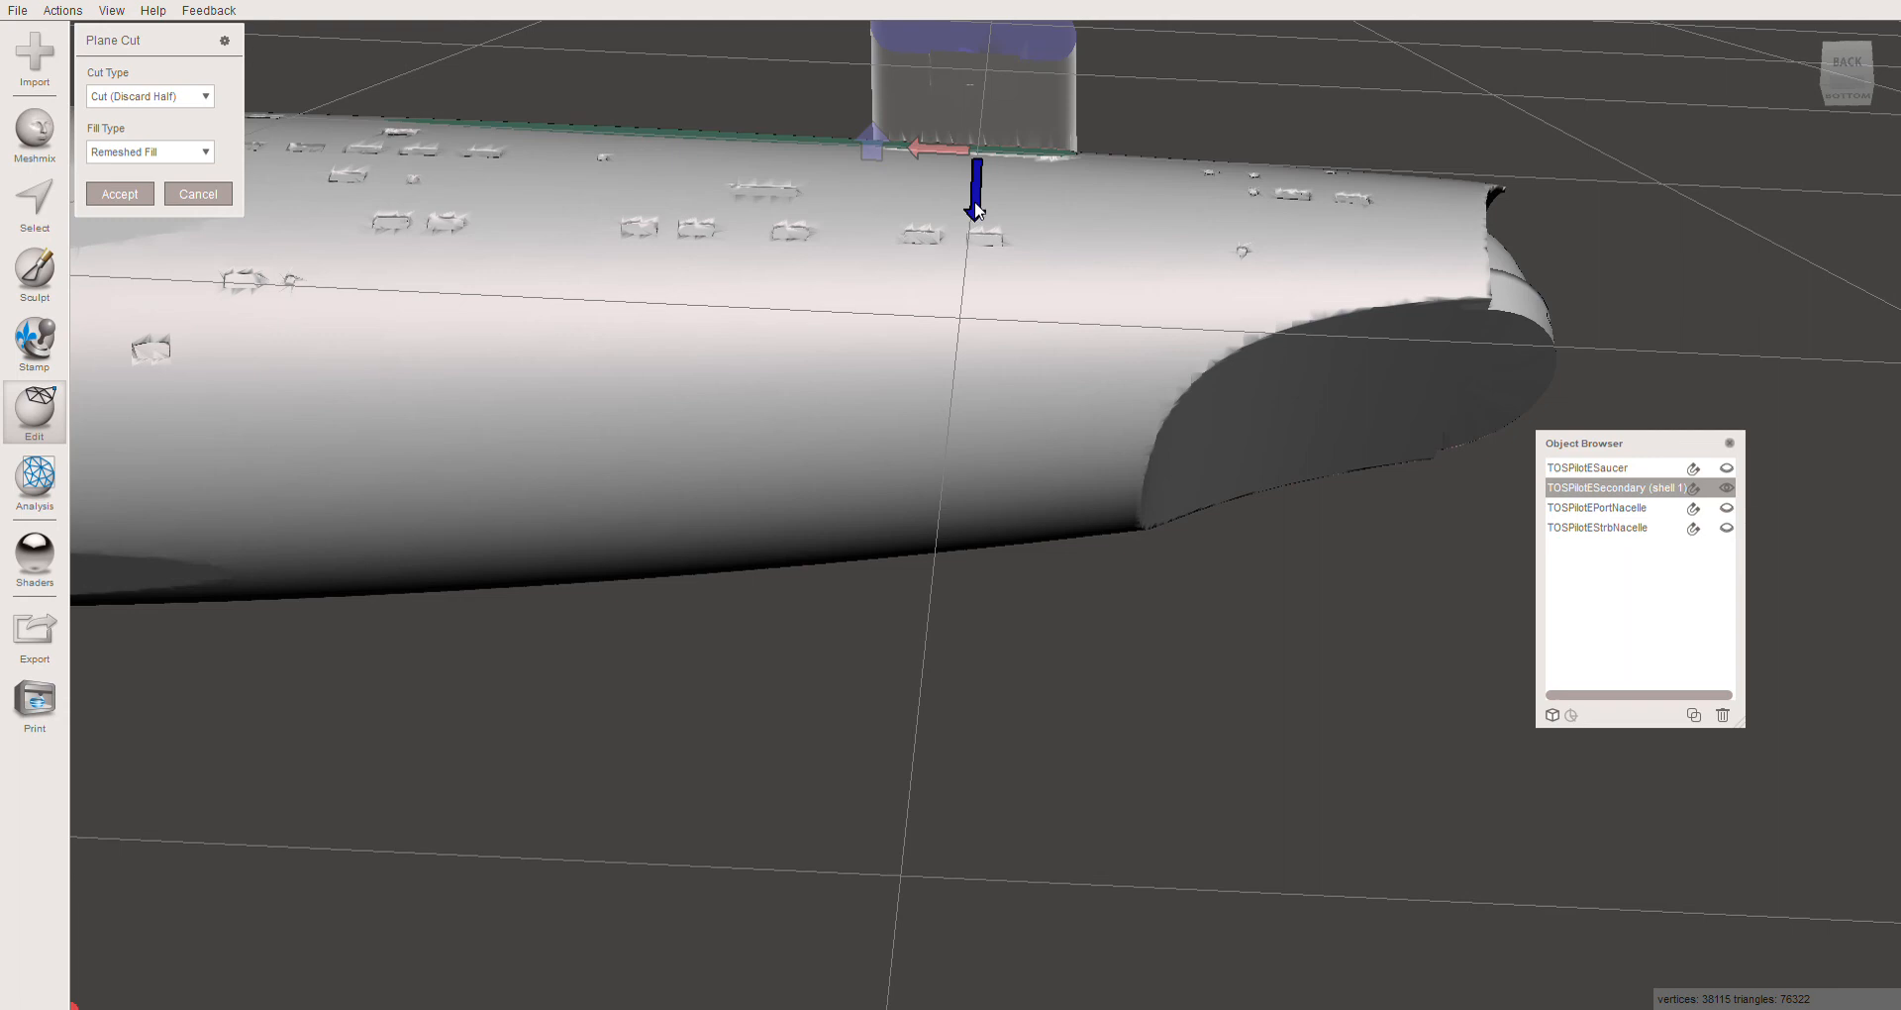
pyautogui.moveTo(975, 202); pyautogui.dragTo(975, 200)
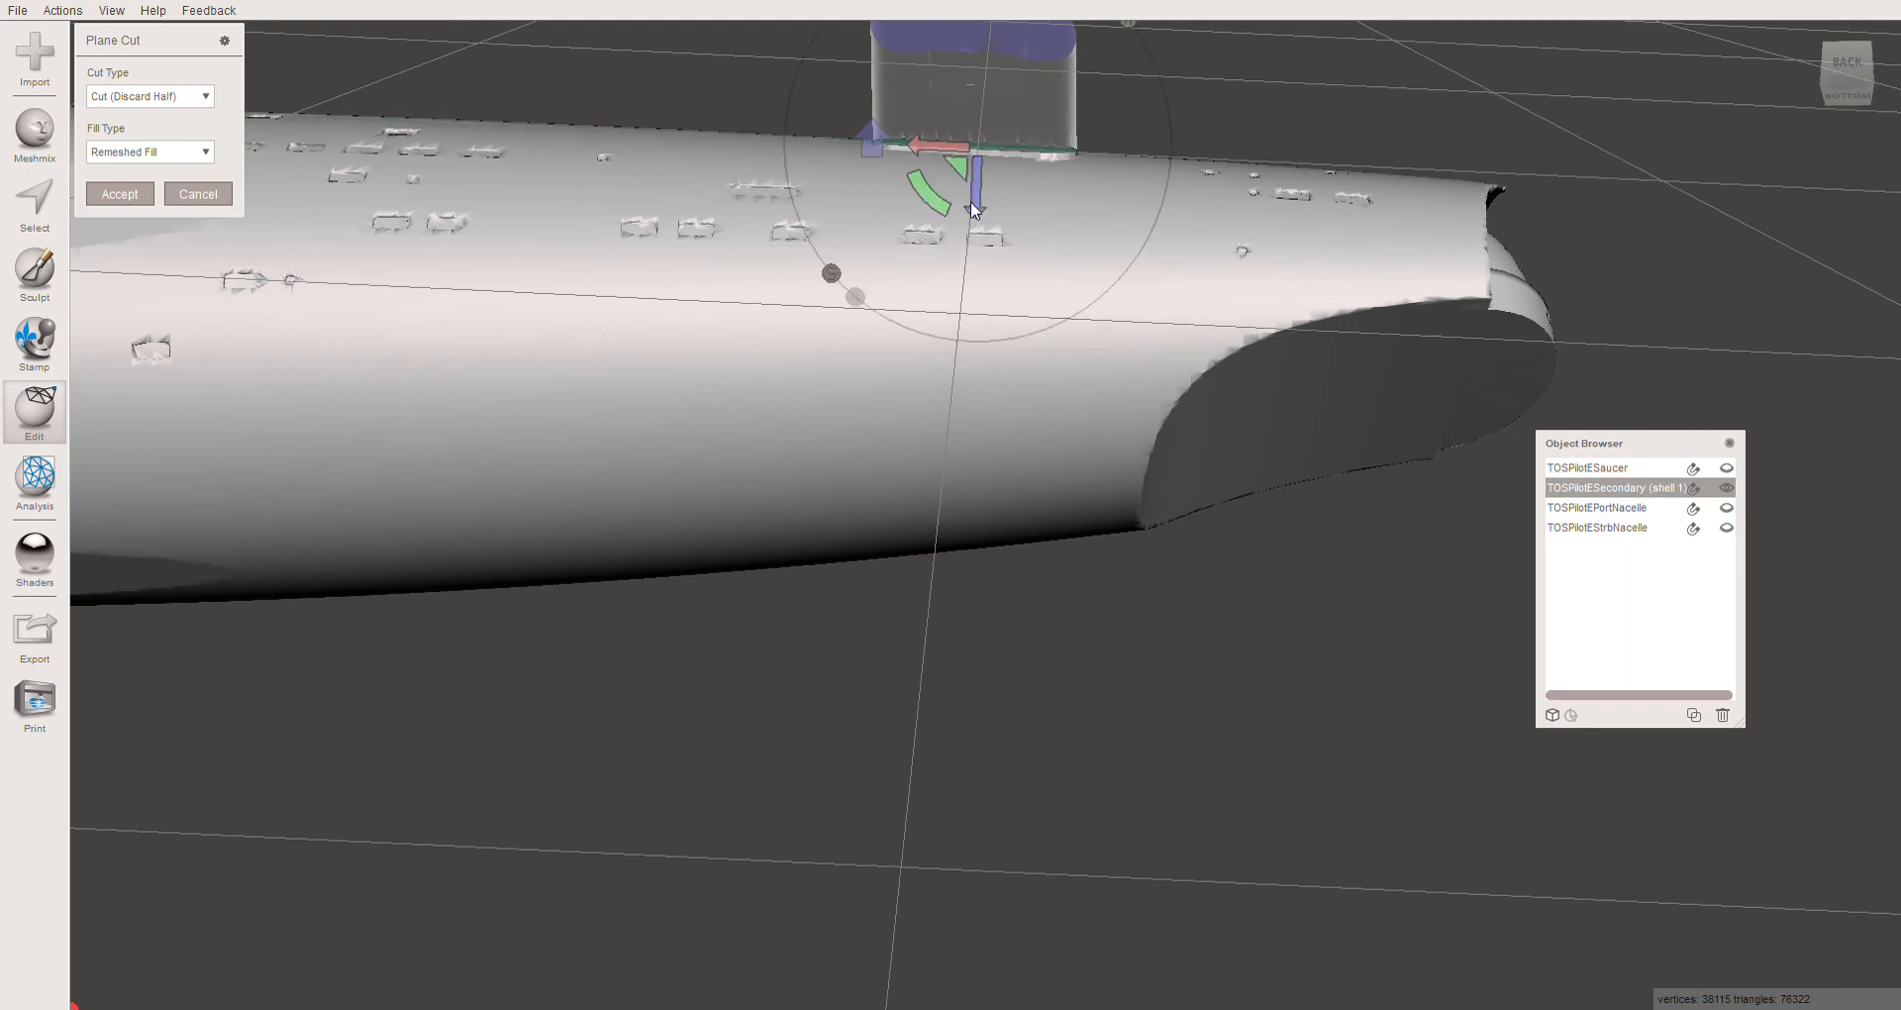
pyautogui.moveTo(972, 201); pyautogui.dragTo(989, 244, button='right')
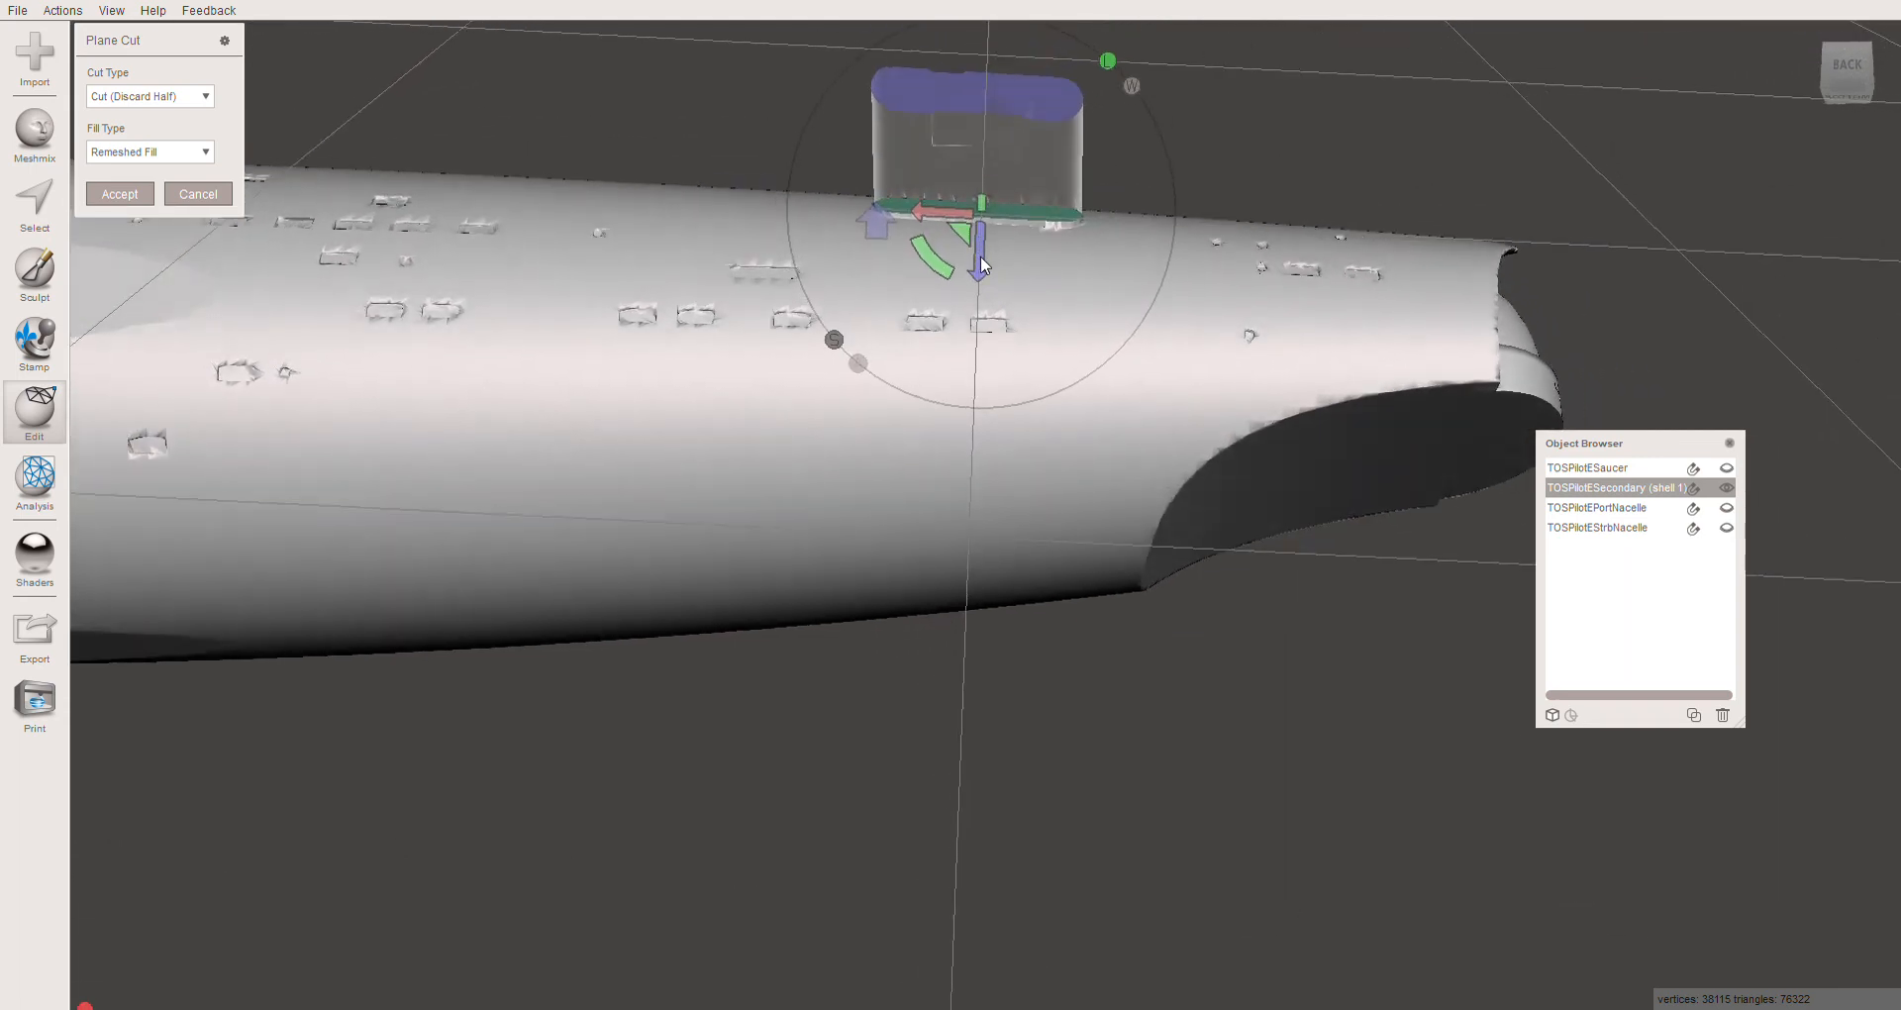
pyautogui.moveTo(980, 262); pyautogui.dragTo(957, 263)
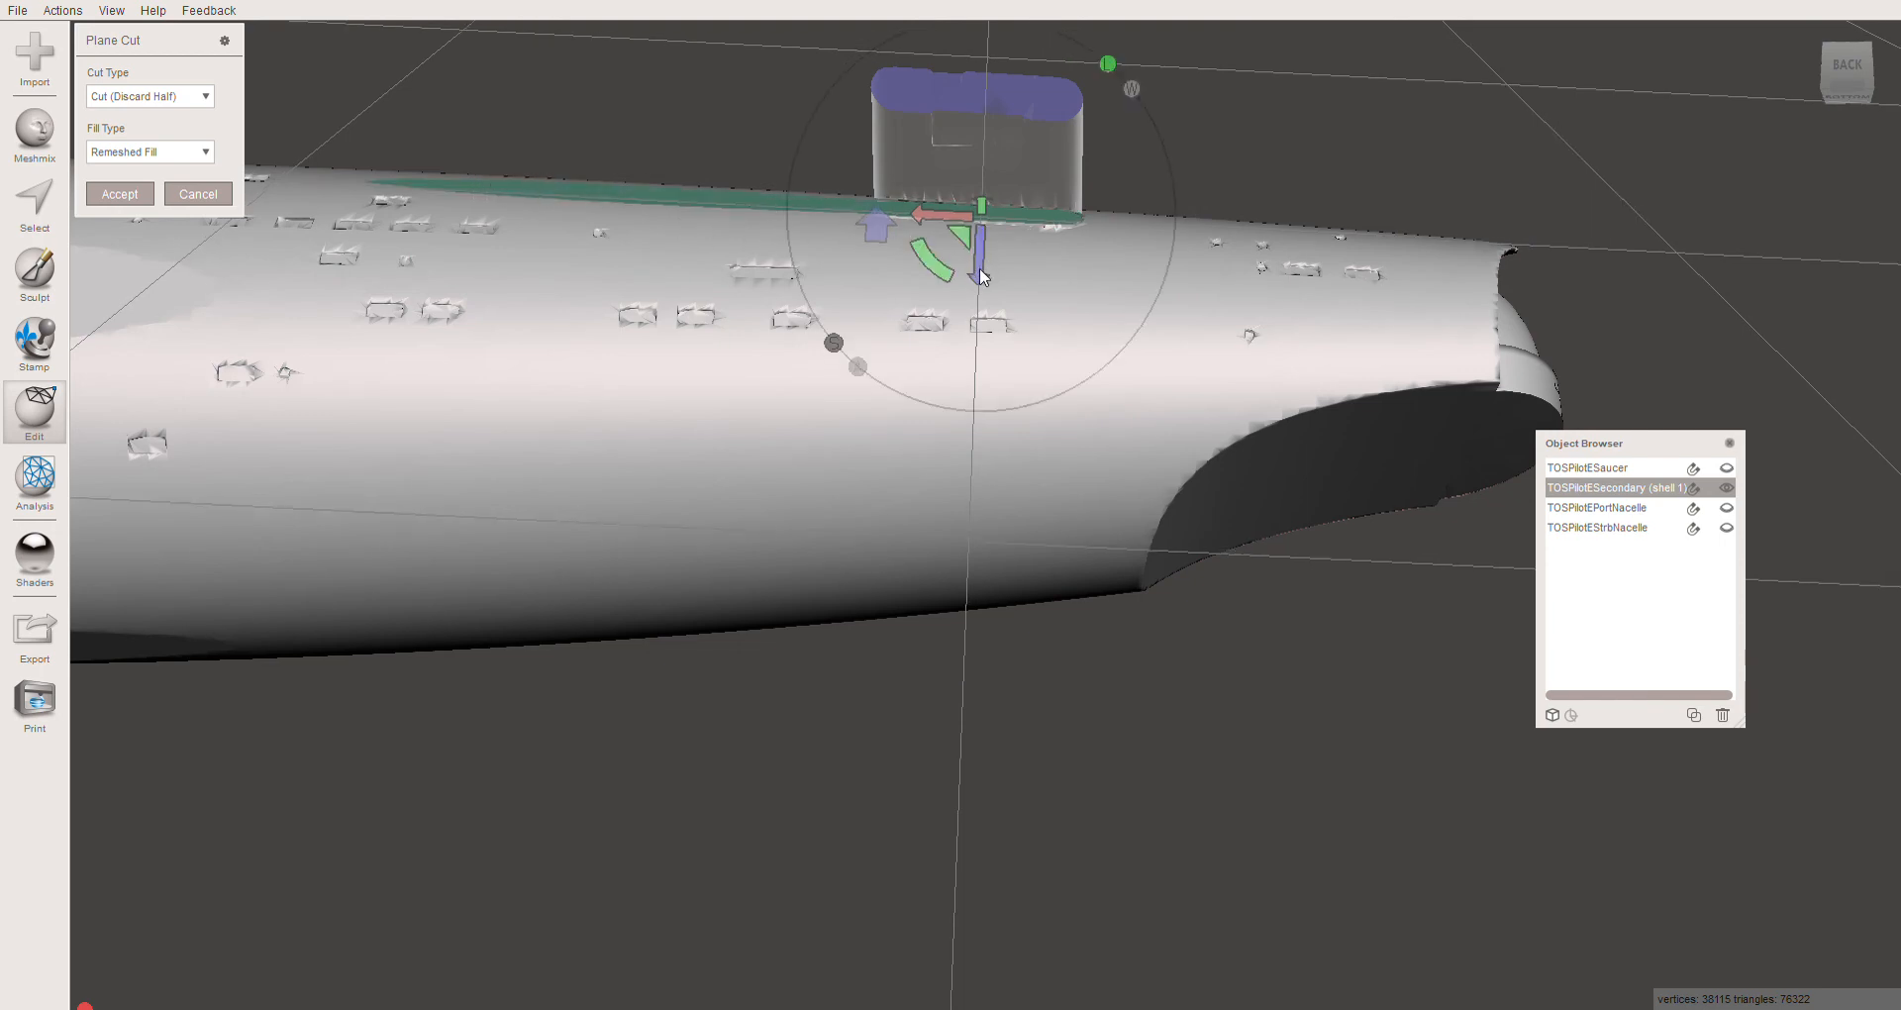
pyautogui.moveTo(979, 267); pyautogui.dragTo(980, 262)
# Refine the plane's sideways tilt and its offset so it cuts the port pylon stub flush with the hull
pyautogui.moveTo(1032, 317); pyautogui.dragTo(763, 419, button='right')
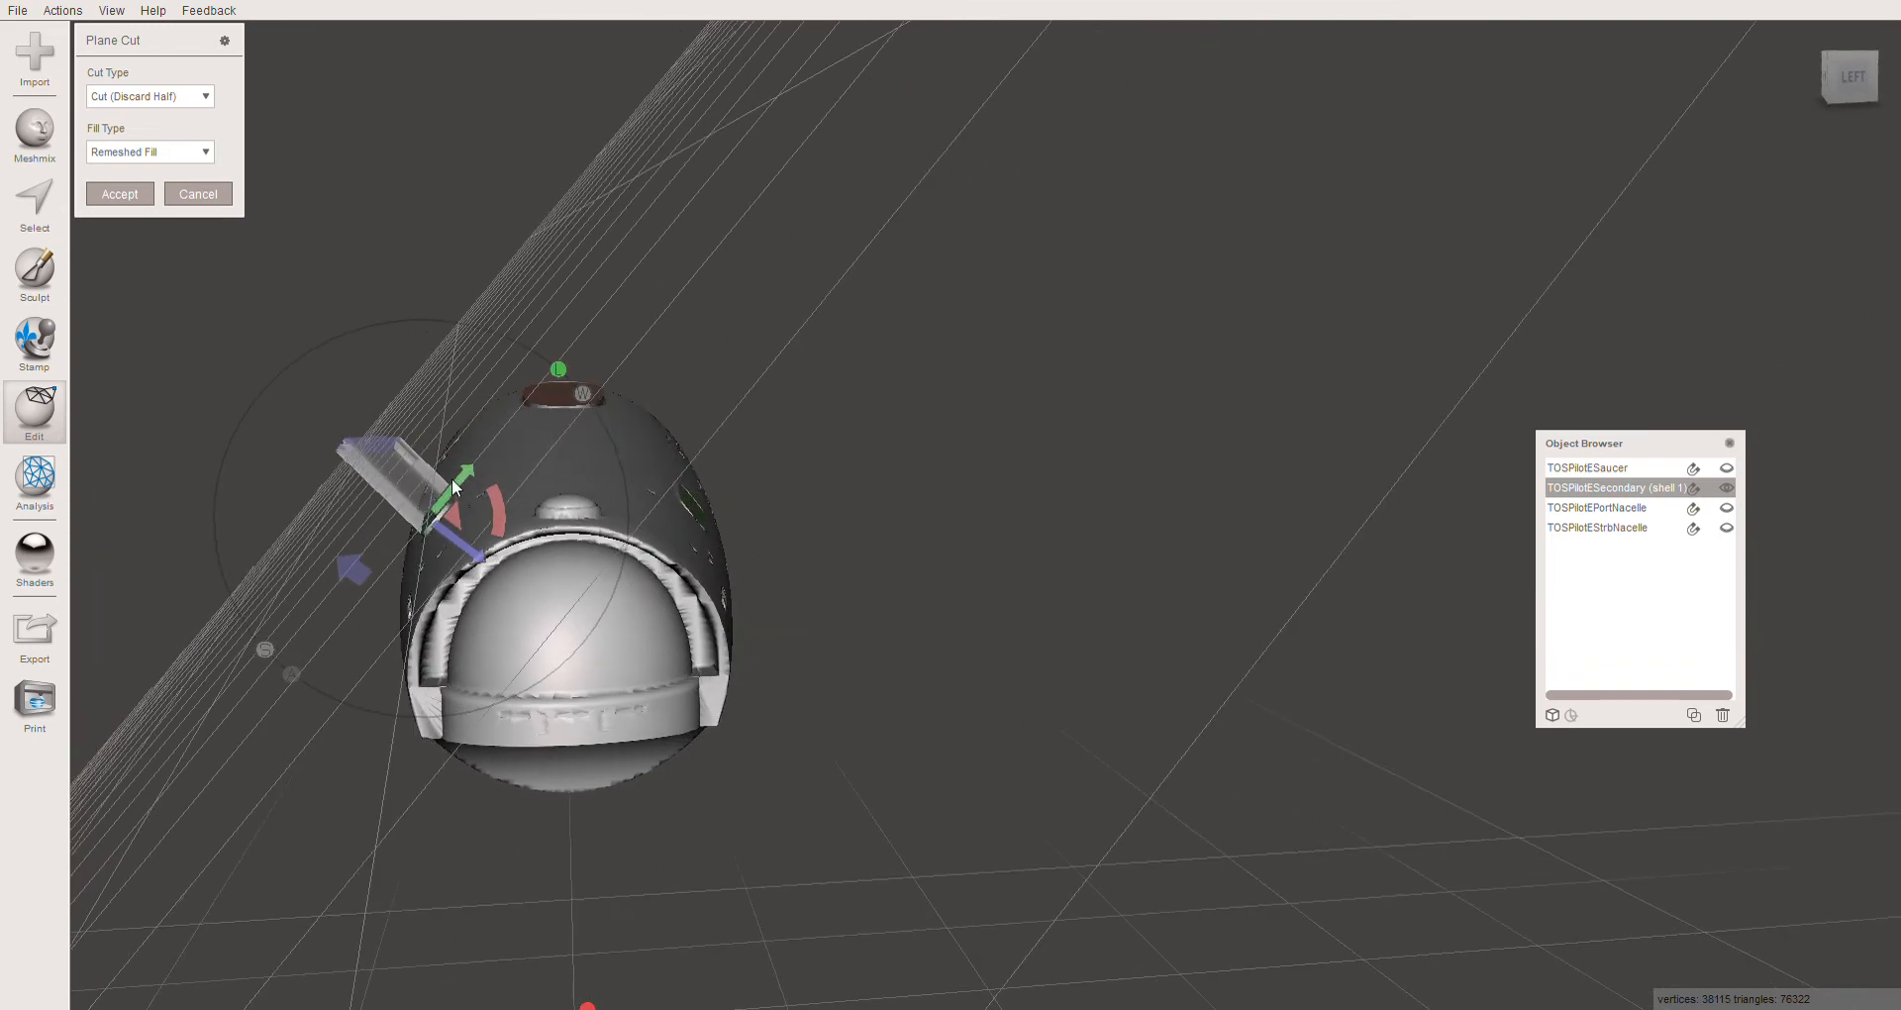
pyautogui.moveTo(501, 515); pyautogui.dragTo(505, 509)
pyautogui.moveTo(479, 567); pyautogui.dragTo(804, 475, button='right')
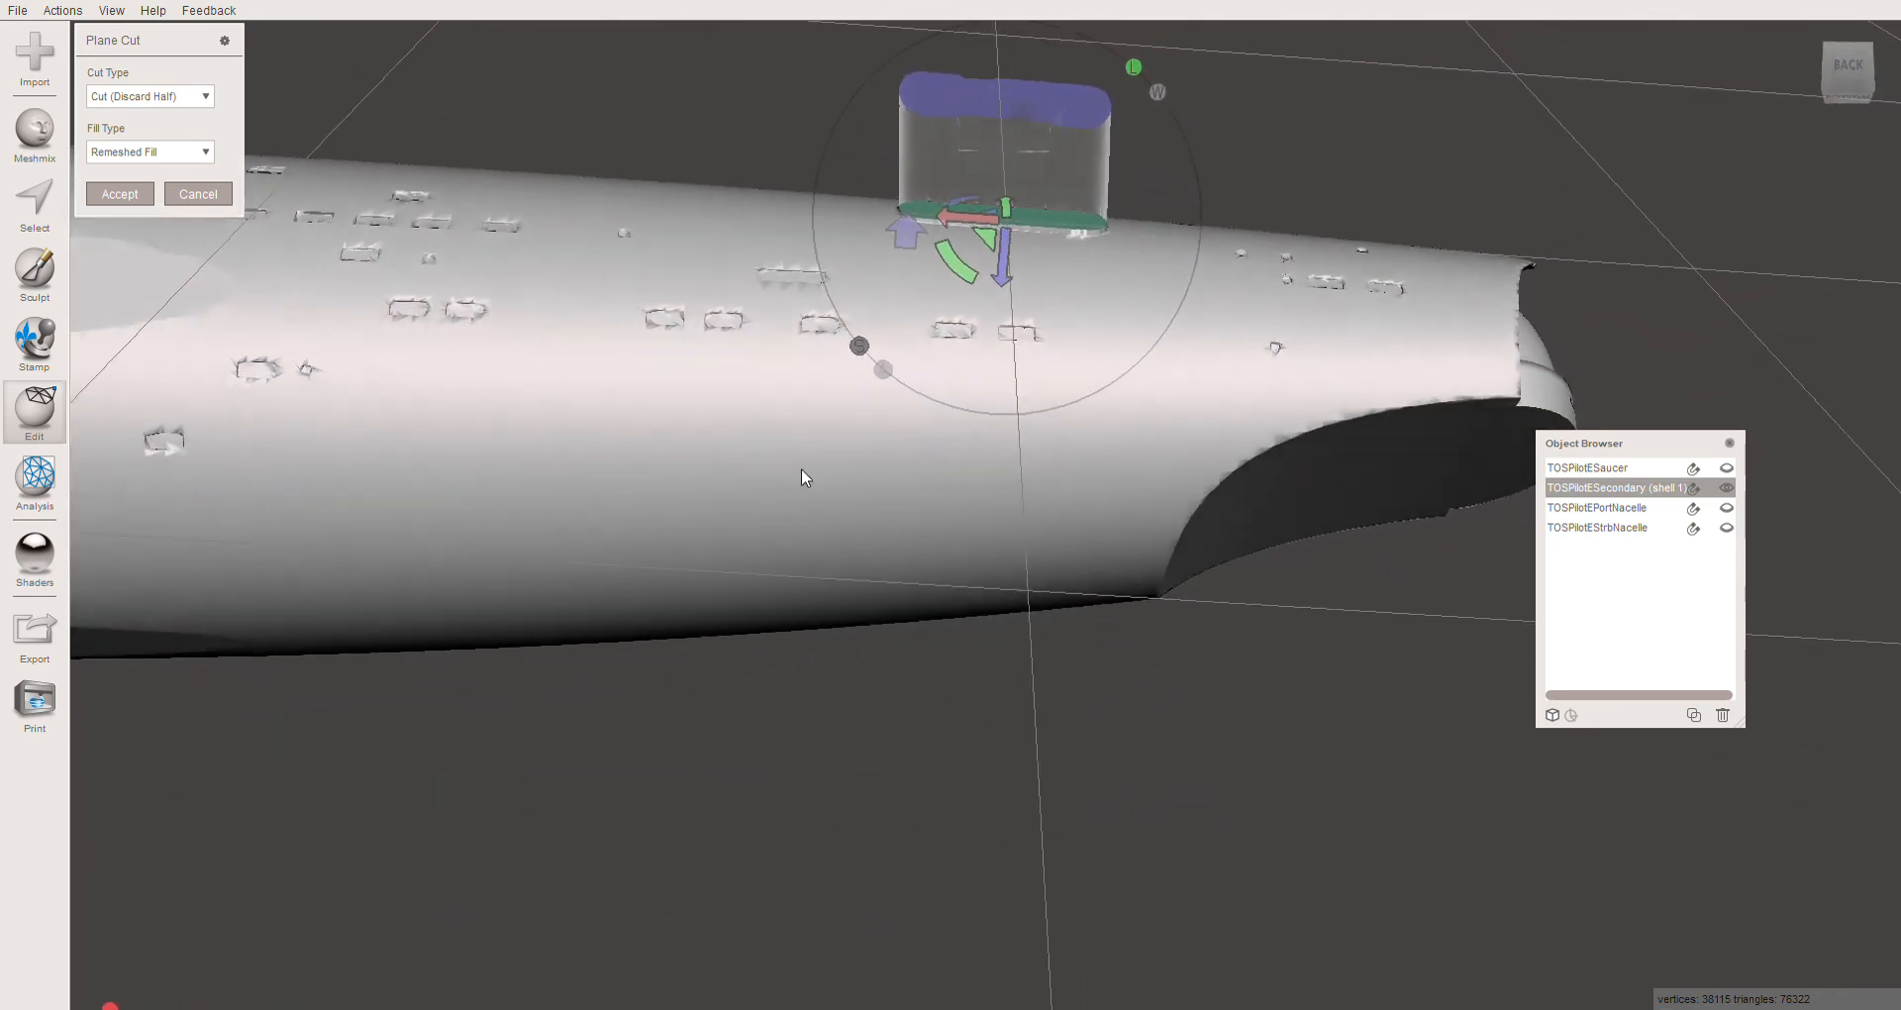
pyautogui.moveTo(958, 267); pyautogui.dragTo(959, 273)
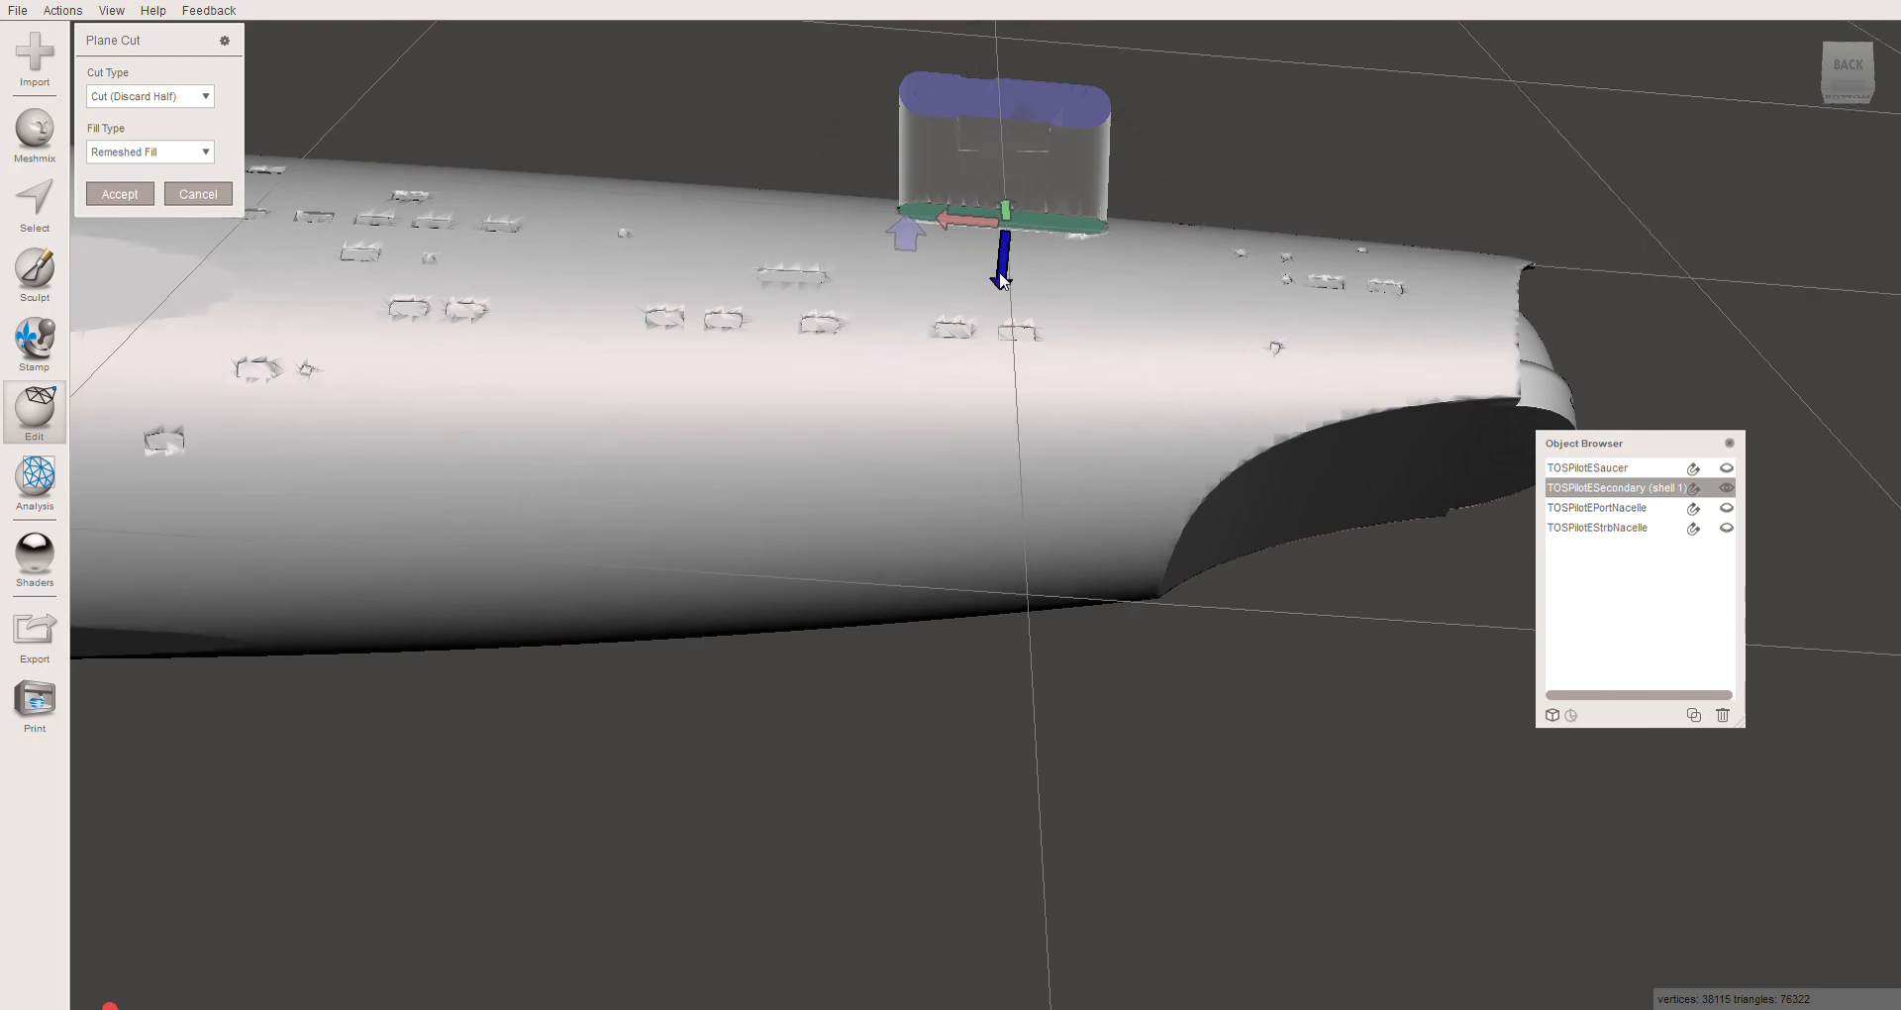
pyautogui.moveTo(999, 273); pyautogui.dragTo(999, 275)
# Set the cut type to Slice (Keep Both) and accept the cut through the port pylon stub
pyautogui.moveTo(1045, 325); pyautogui.dragTo(851, 441, button='right')
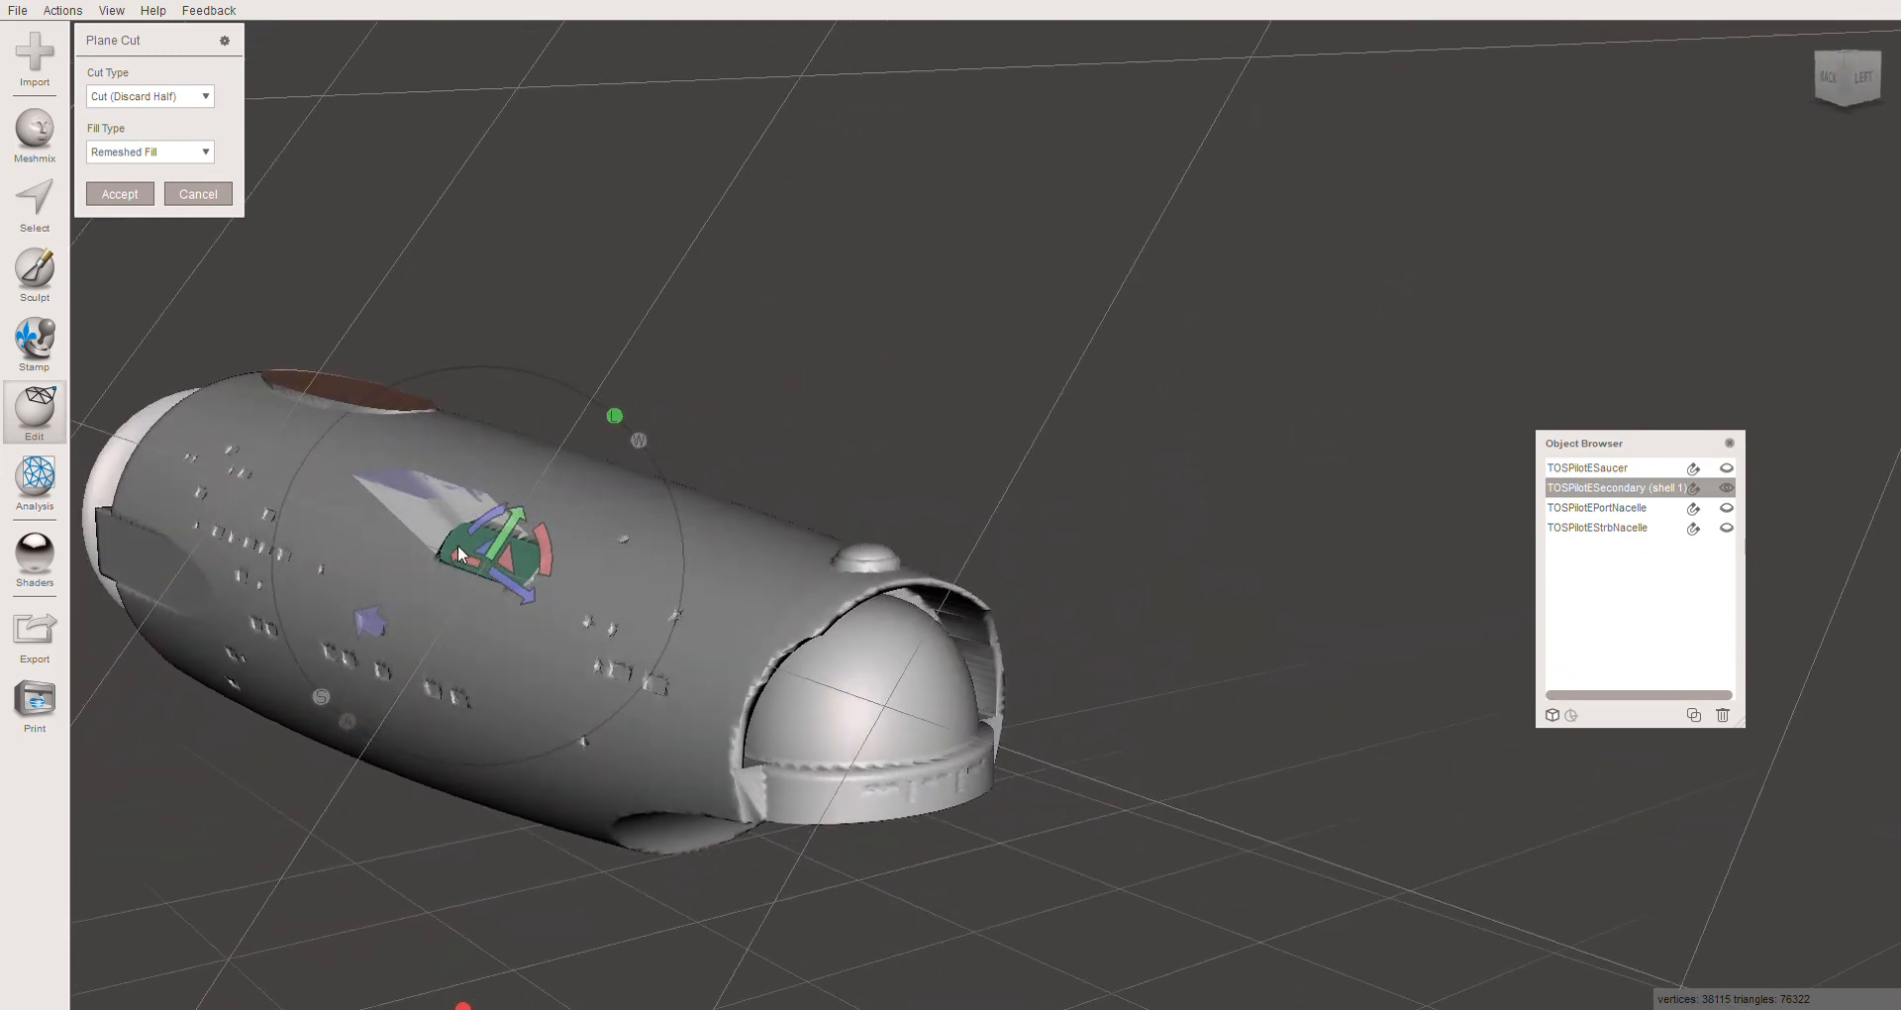
pyautogui.click(115, 99)
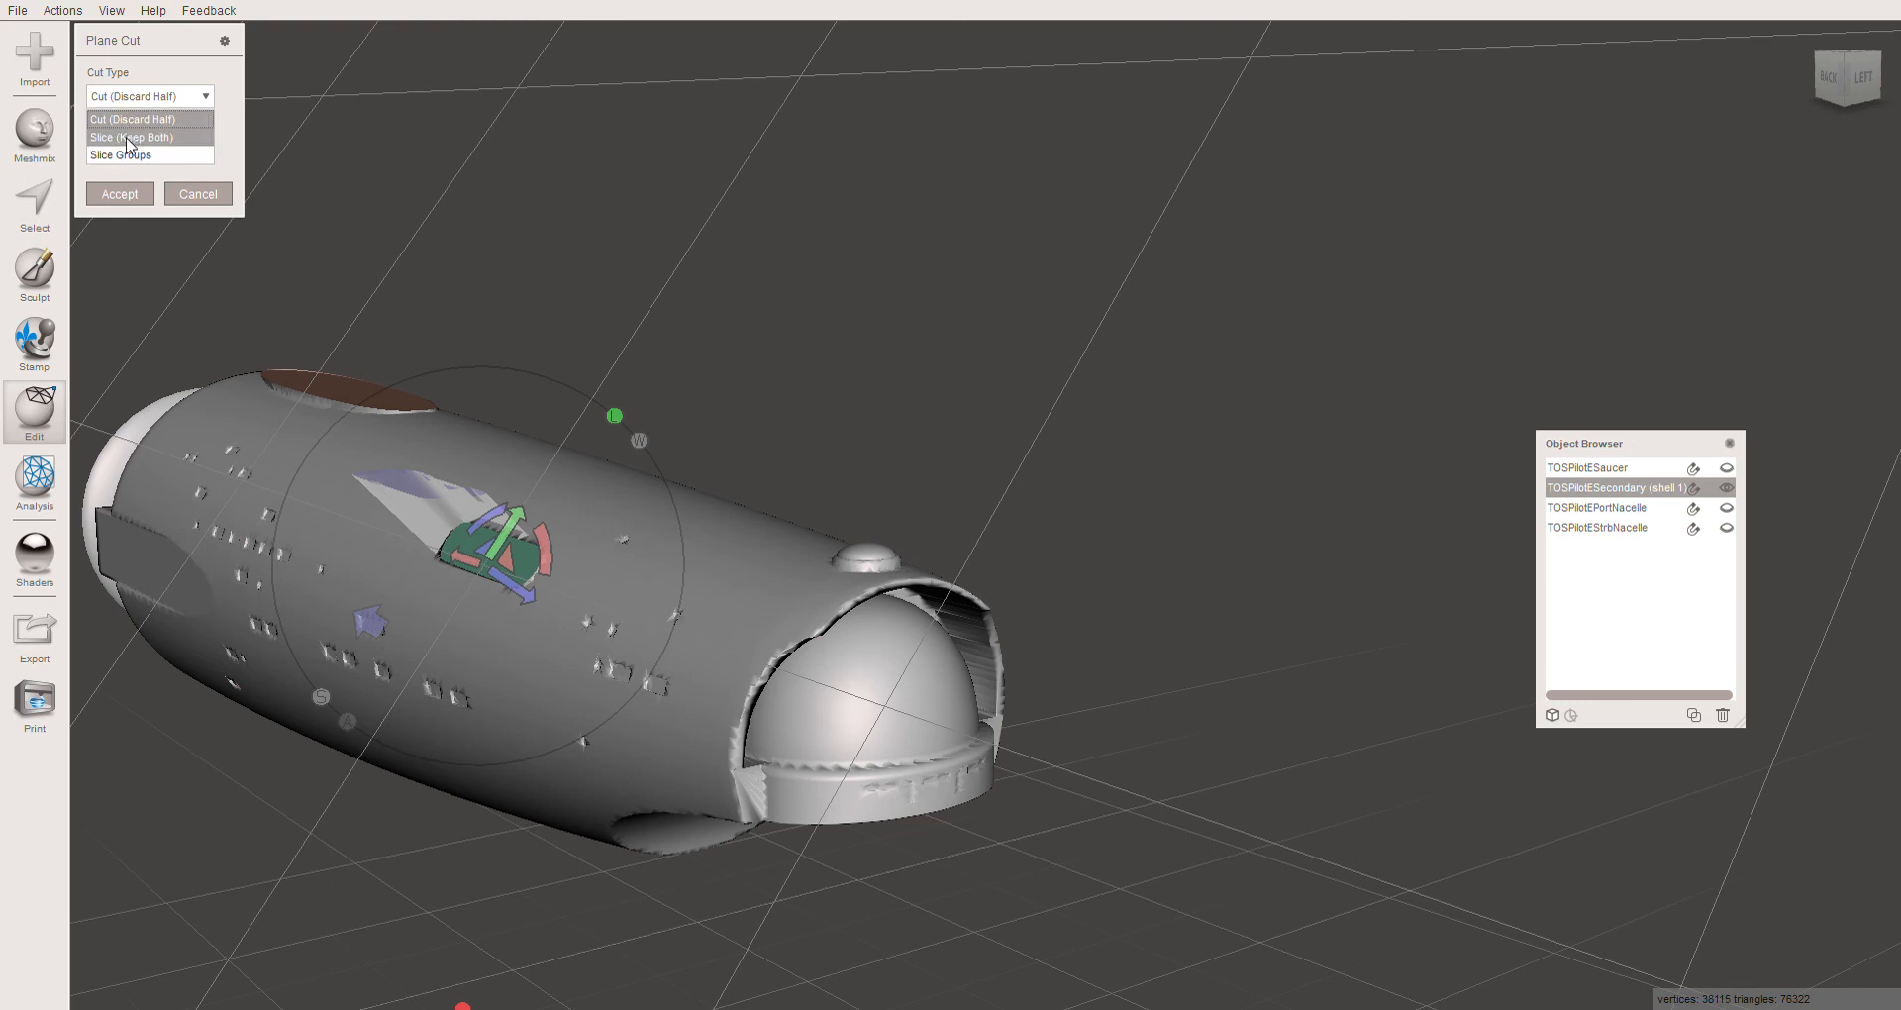
pyautogui.click(130, 138)
pyautogui.click(120, 195)
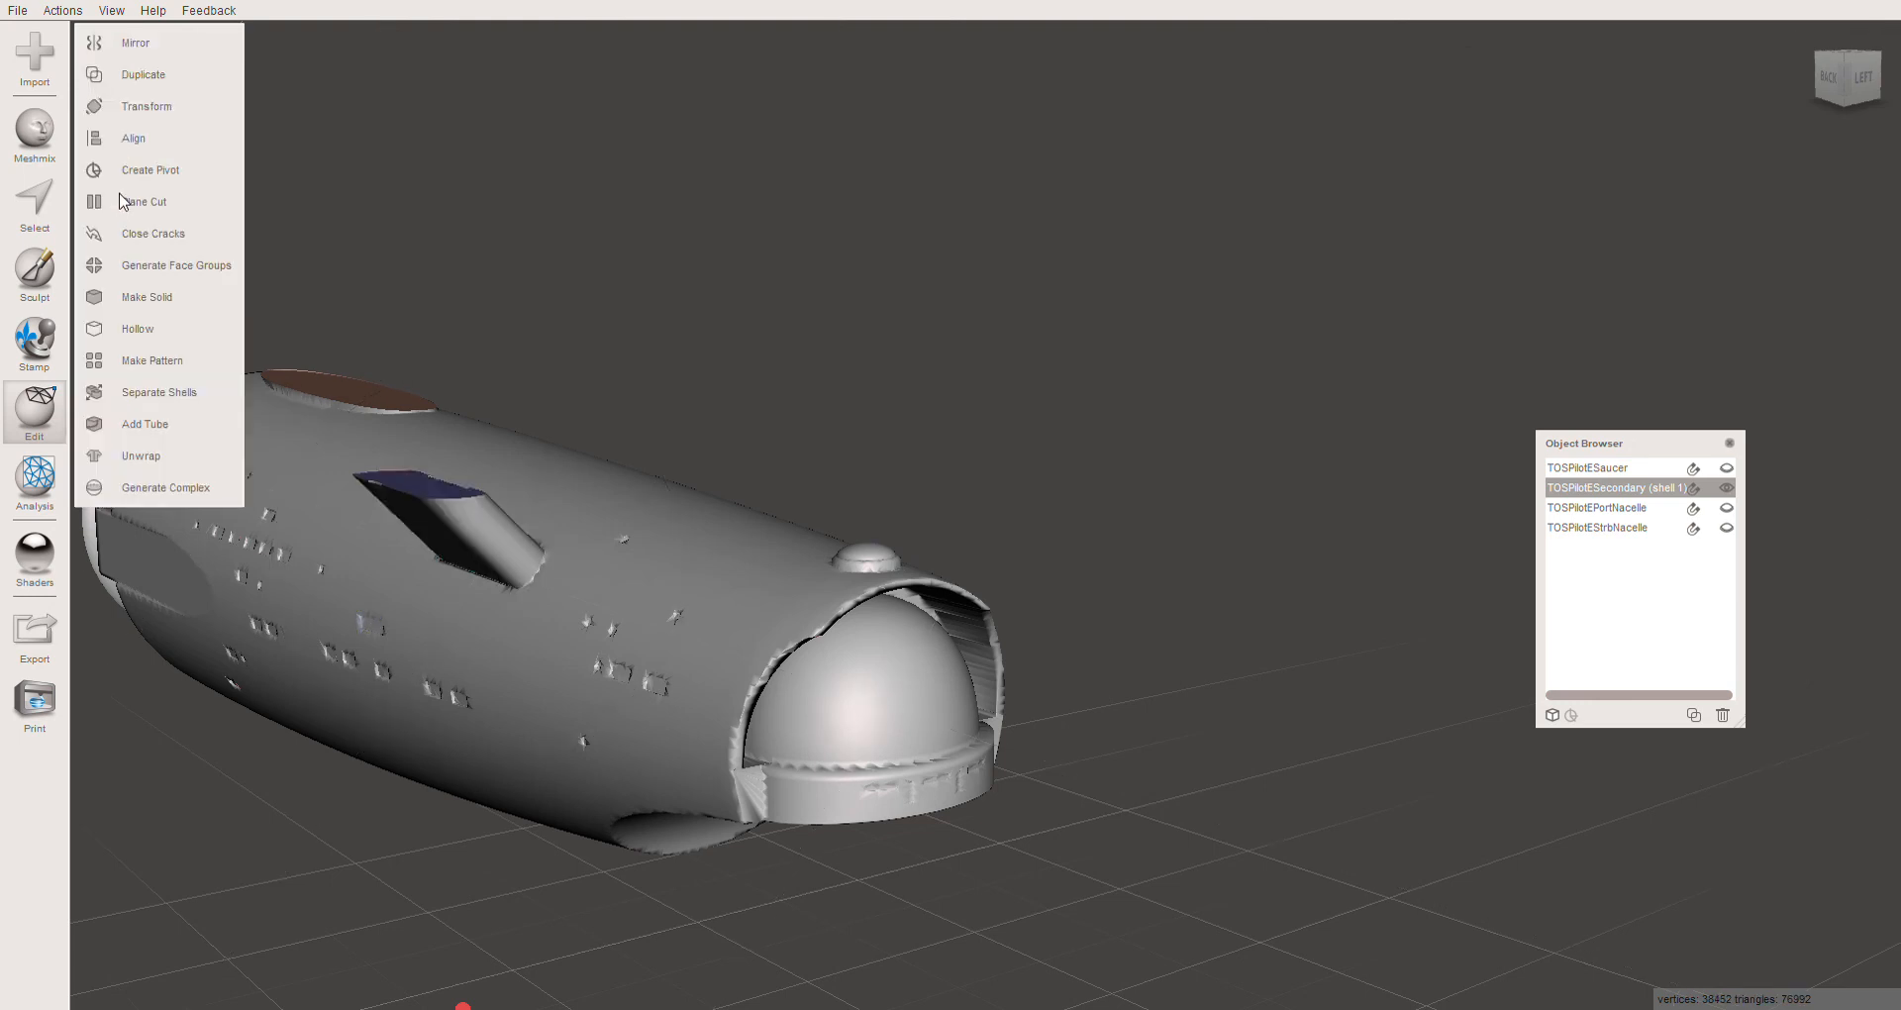
# Separate the shells of the sliced secondary hull so the port pylon stub becomes its own object, and inspect the detached stub
pyautogui.click(153, 393)
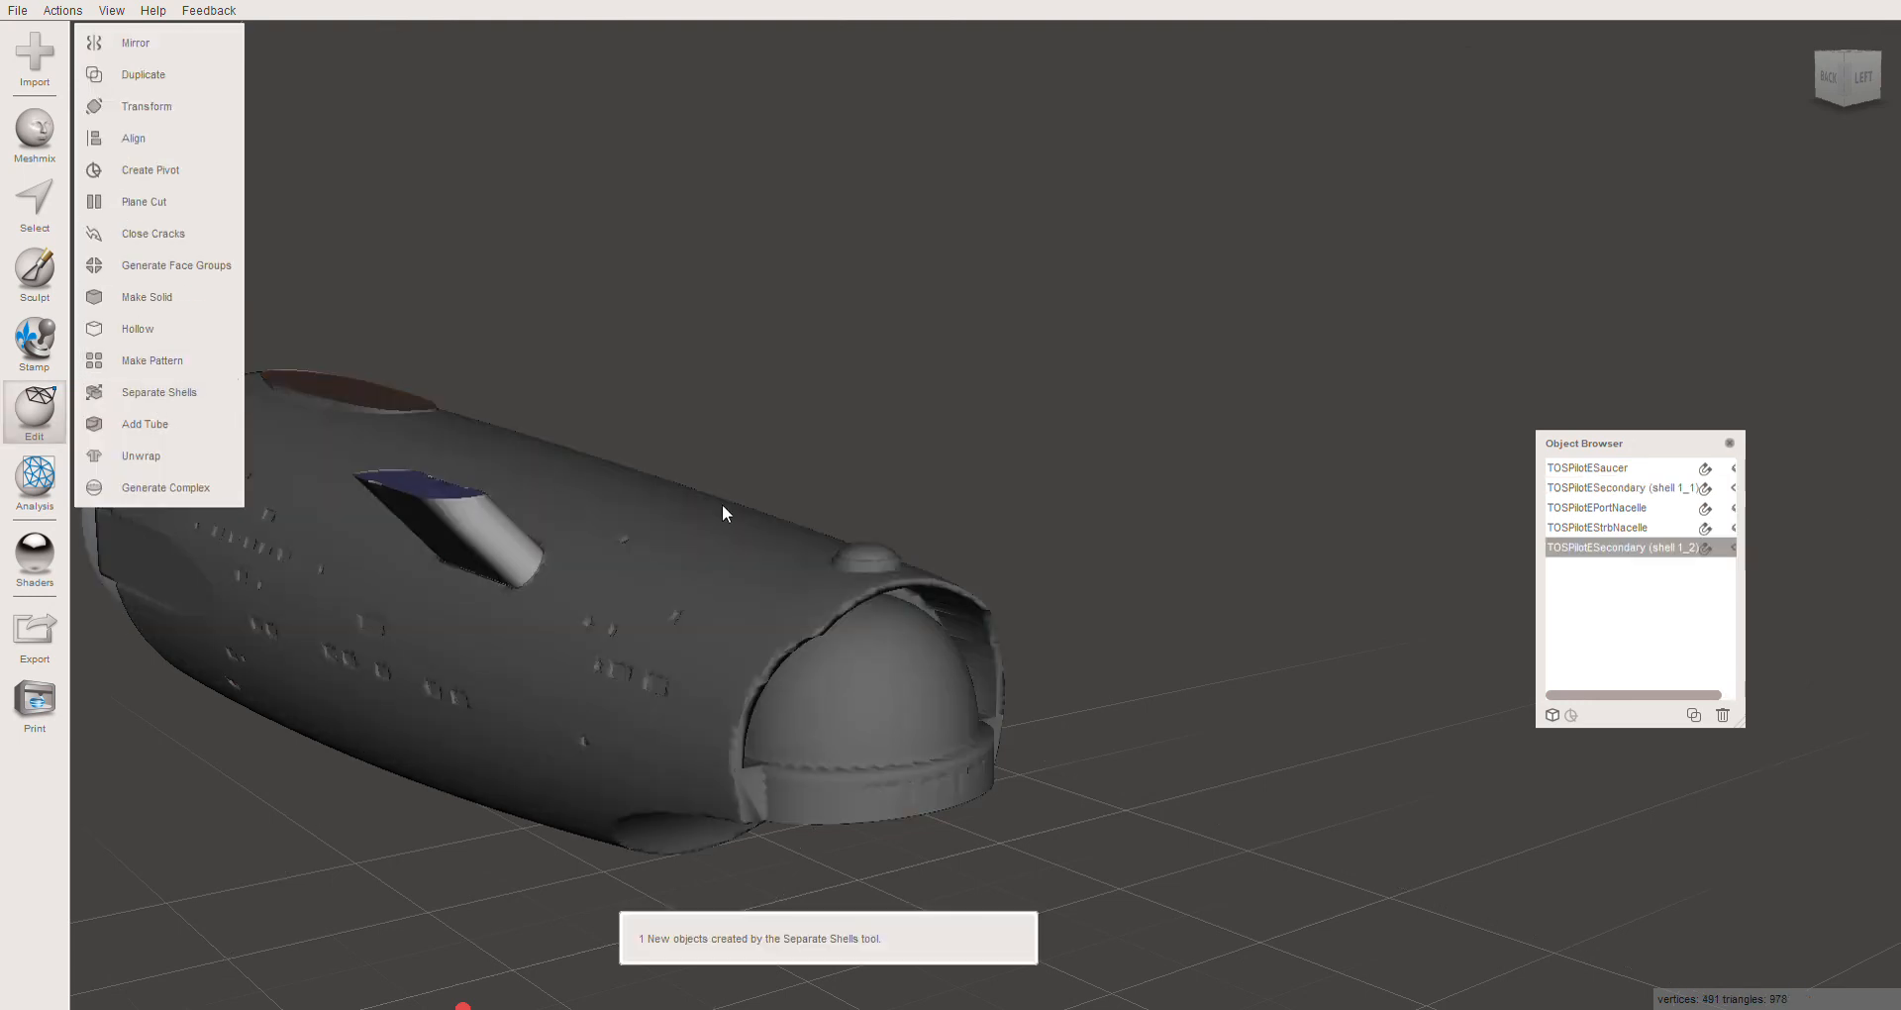
pyautogui.click(677, 650)
pyautogui.click(468, 528)
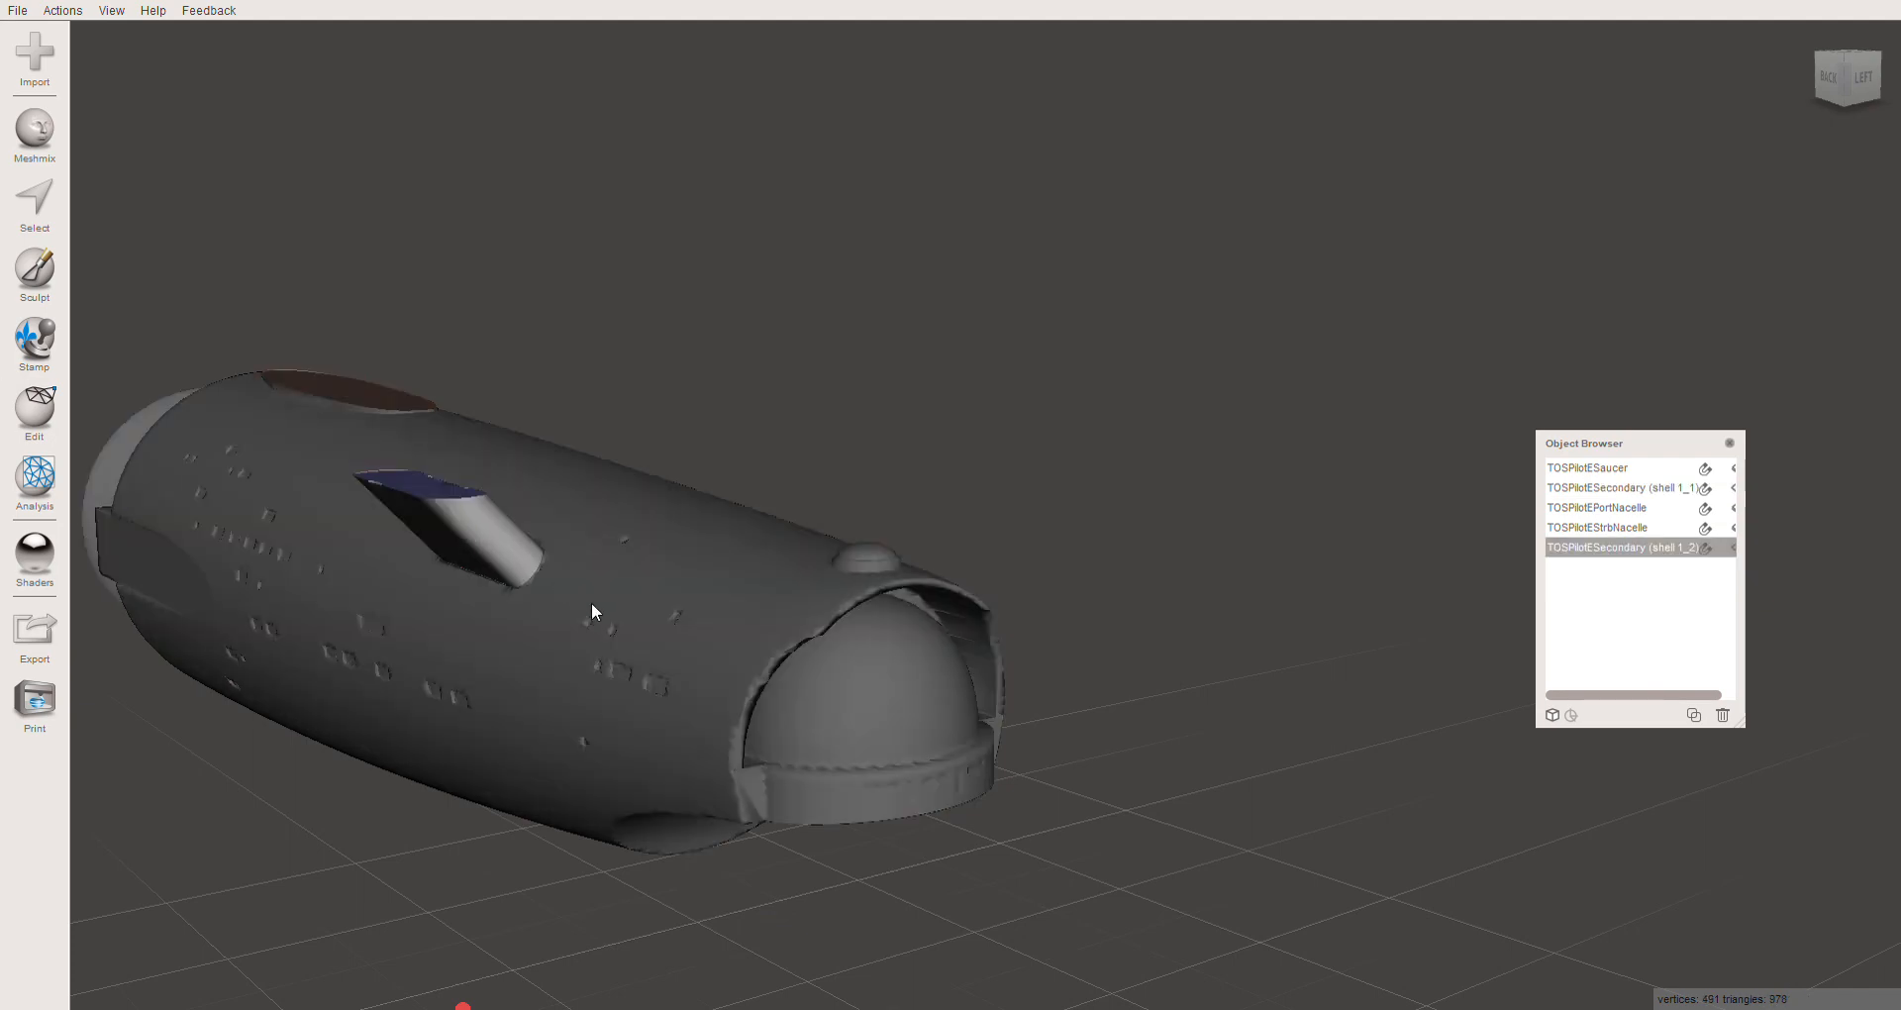
pyautogui.click(595, 607)
pyautogui.click(485, 542)
pyautogui.moveTo(569, 601); pyautogui.dragTo(509, 668, button='right')
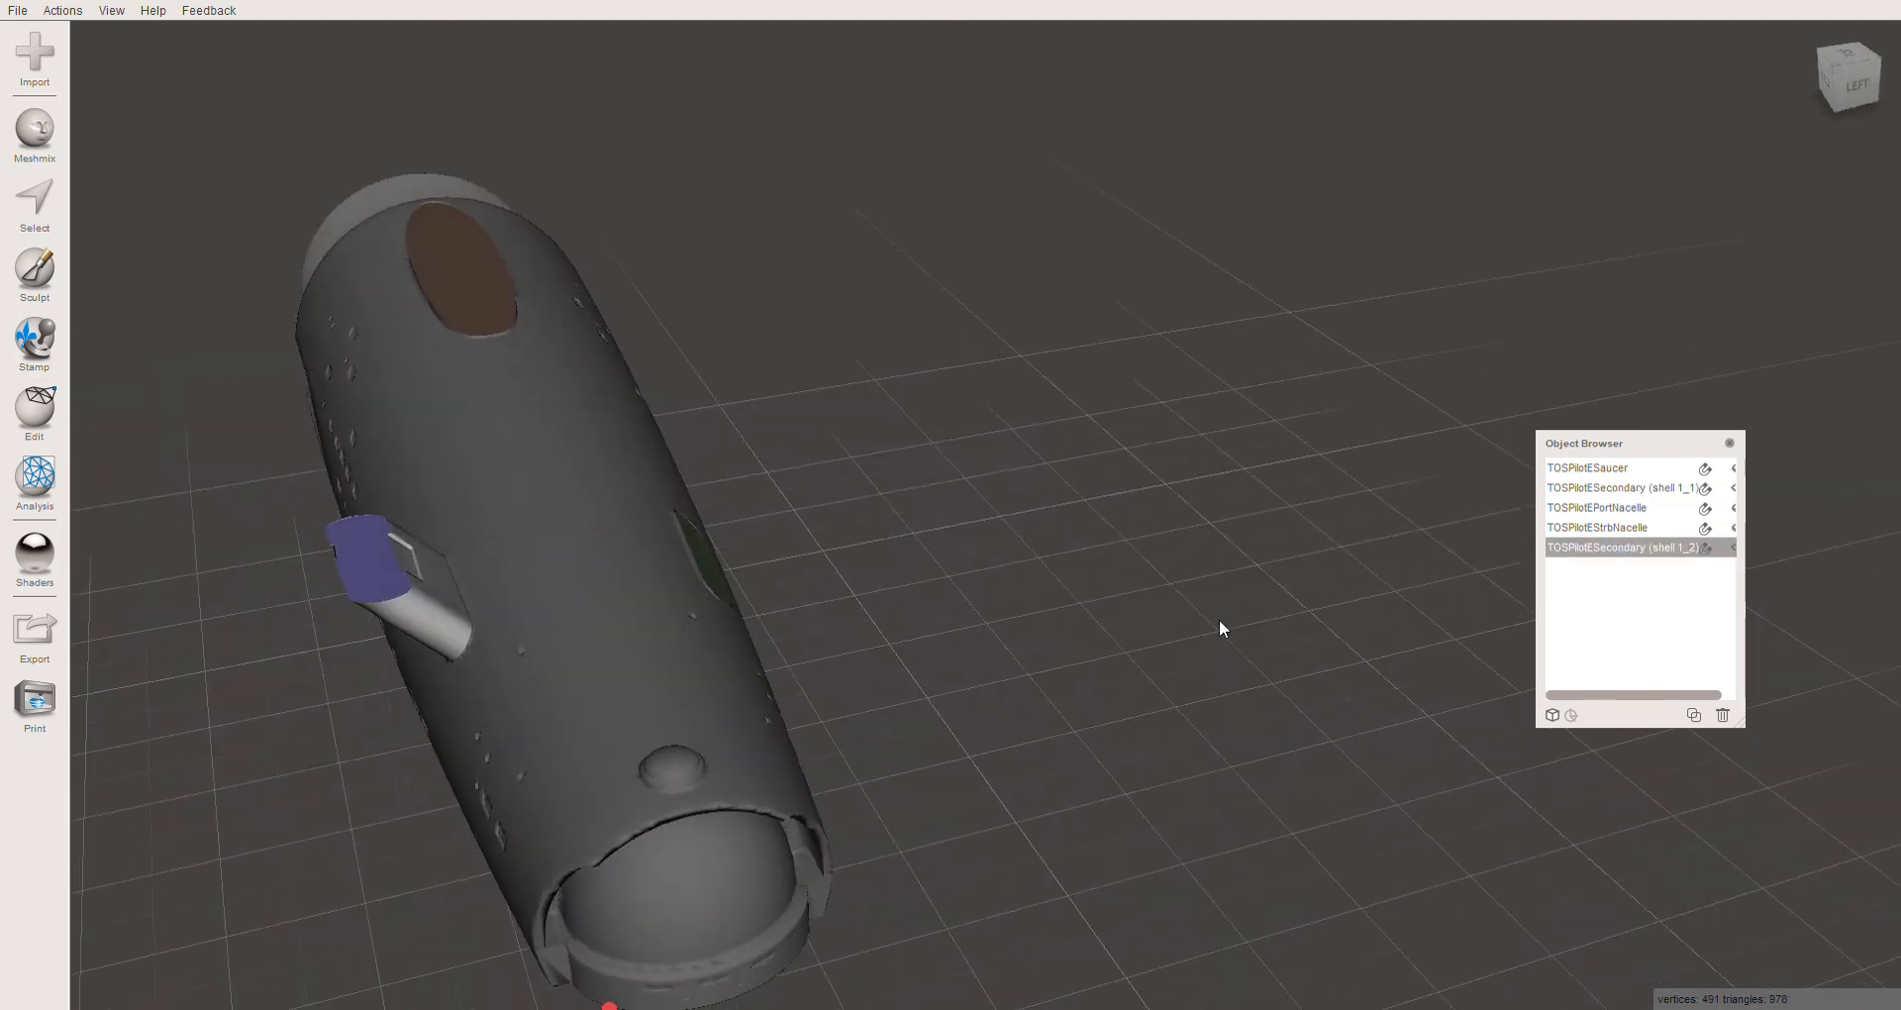
# Show the port nacelle and combine it with the detached port pylon stub into one object
pyautogui.click(1604, 508)
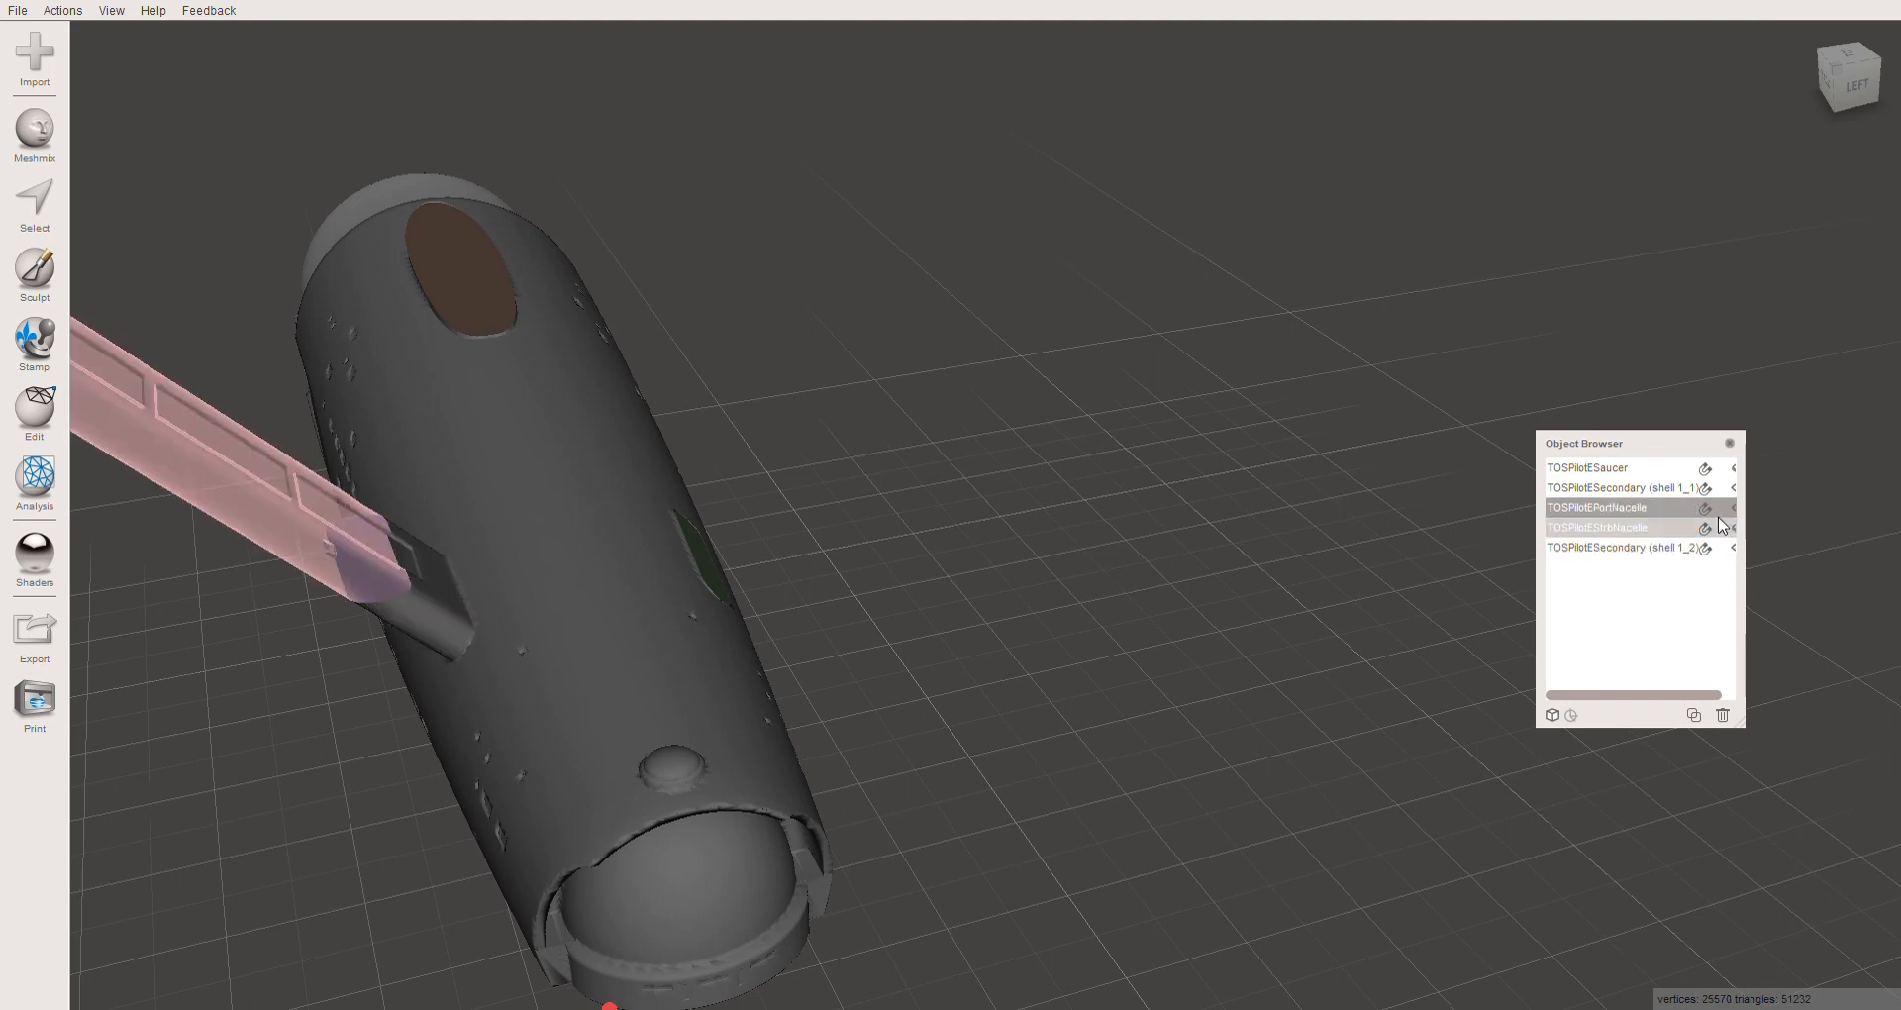
pyautogui.click(1732, 509)
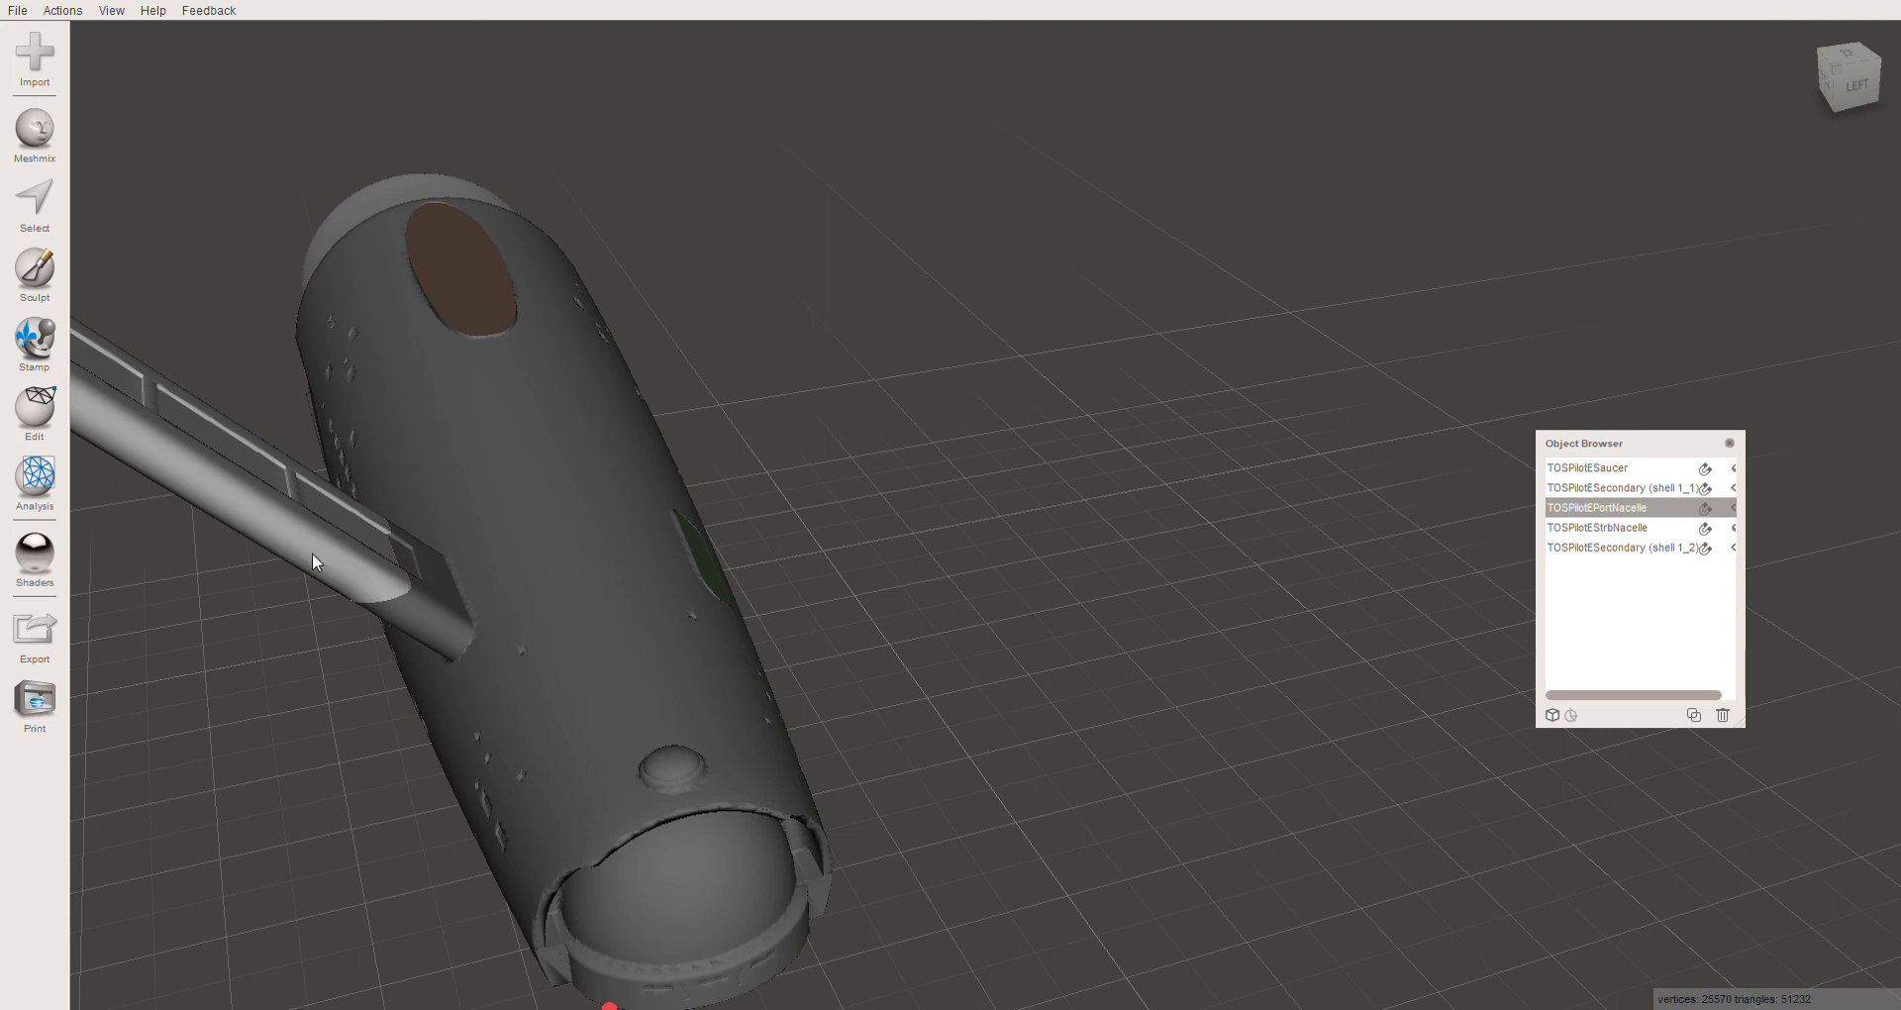
pyautogui.keyDown('shift'); pyautogui.click(424, 614); pyautogui.keyUp('shift')
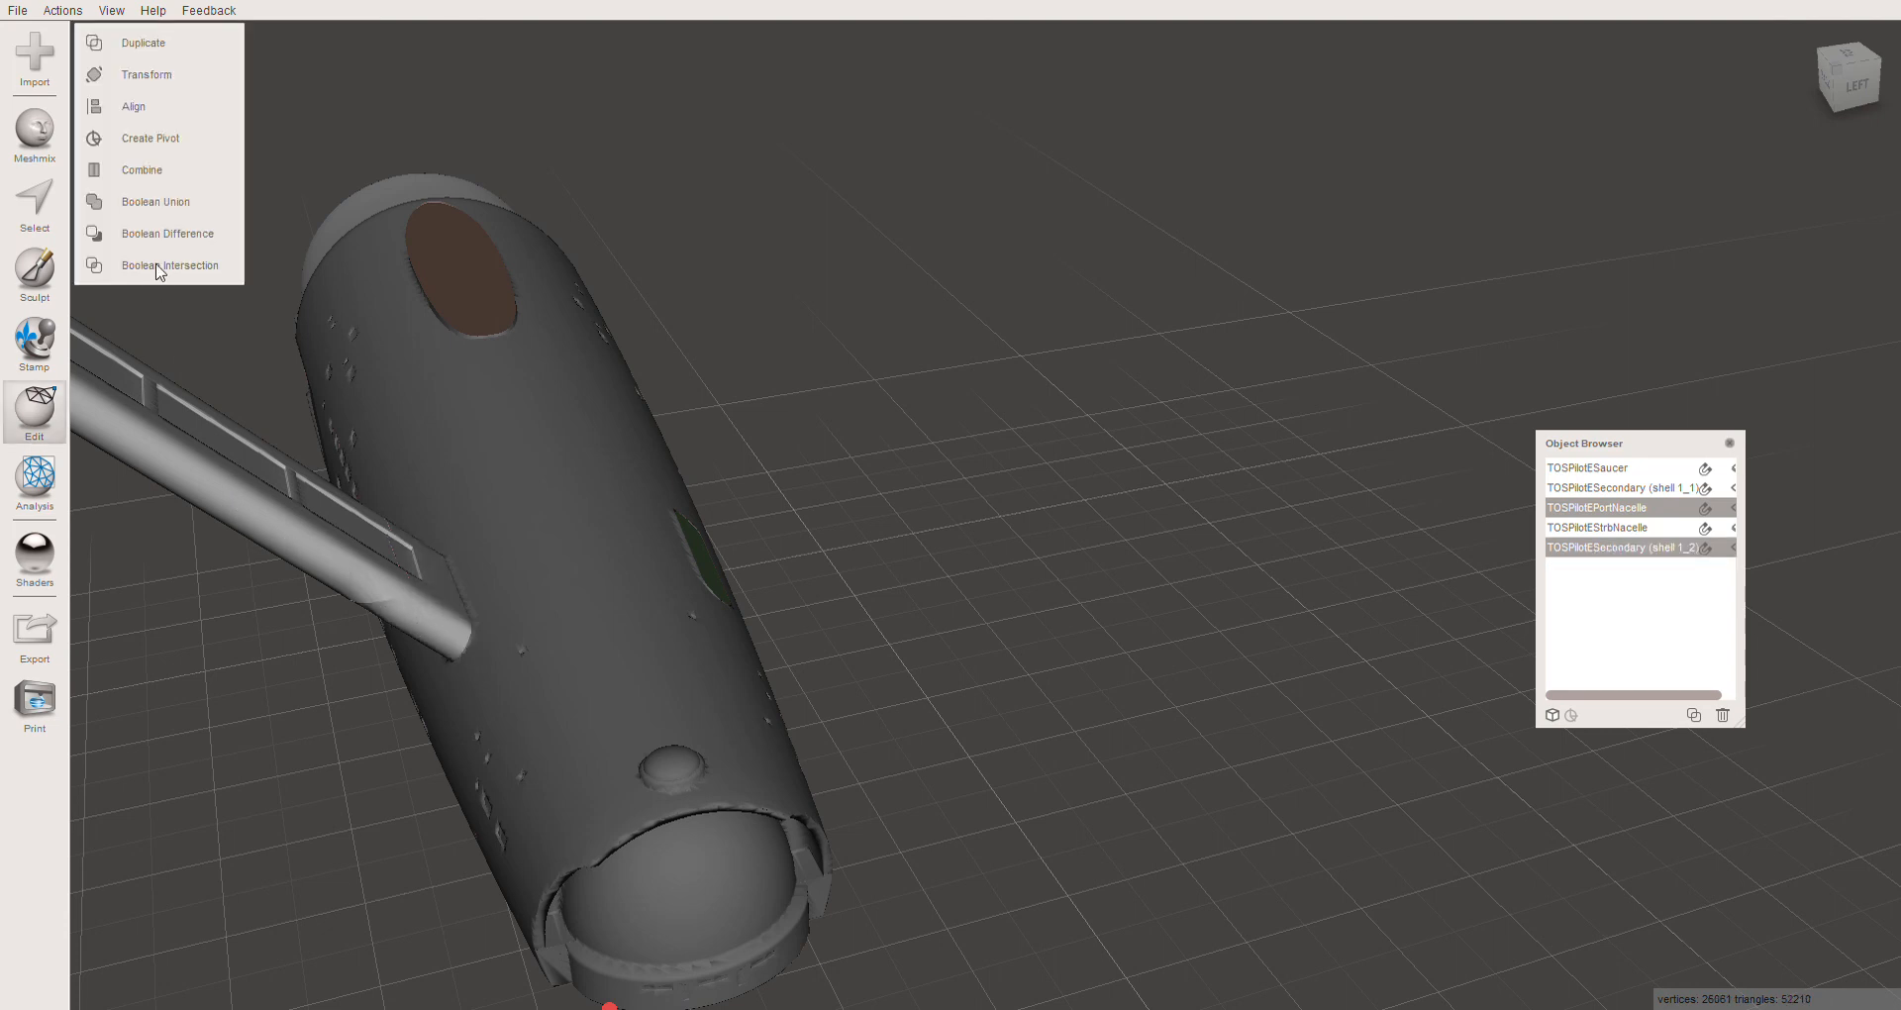
pyautogui.click(154, 169)
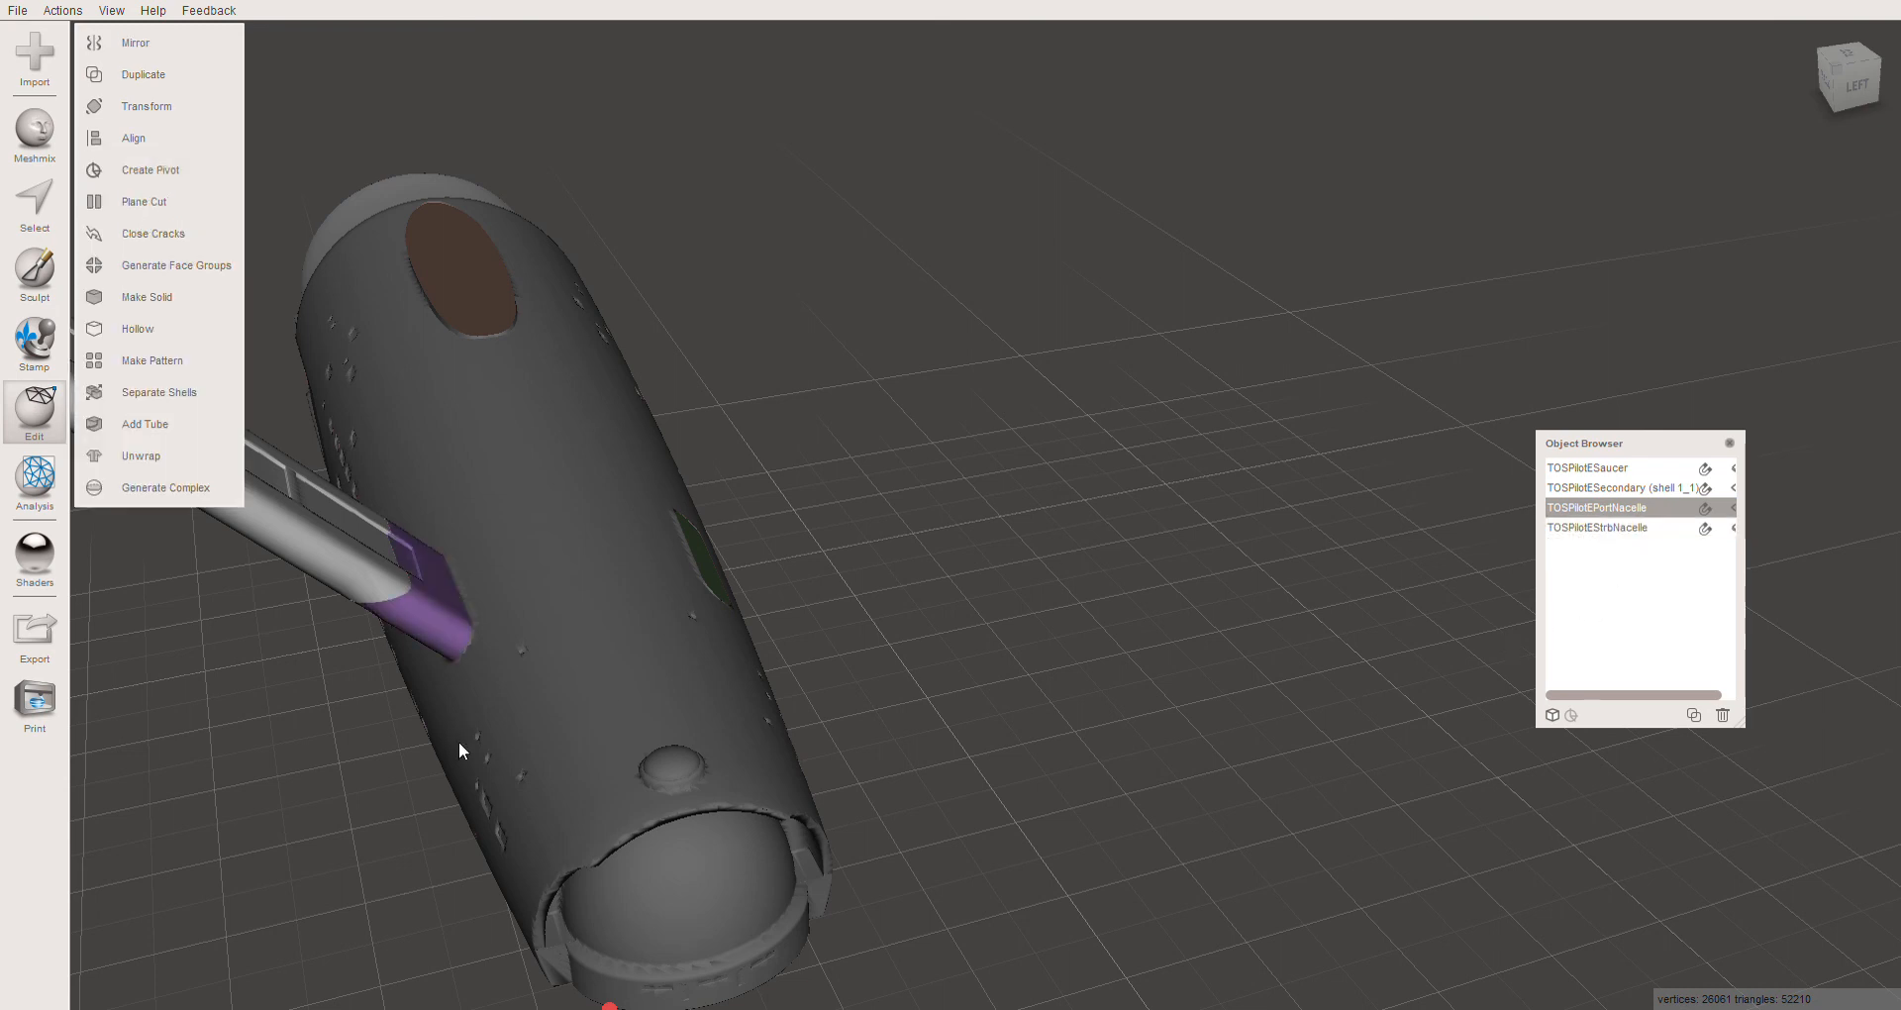
# Rename the remaining secondary hull shell TOSPilotESecondary and move the Object Browser clear of the model
pyautogui.click(543, 615)
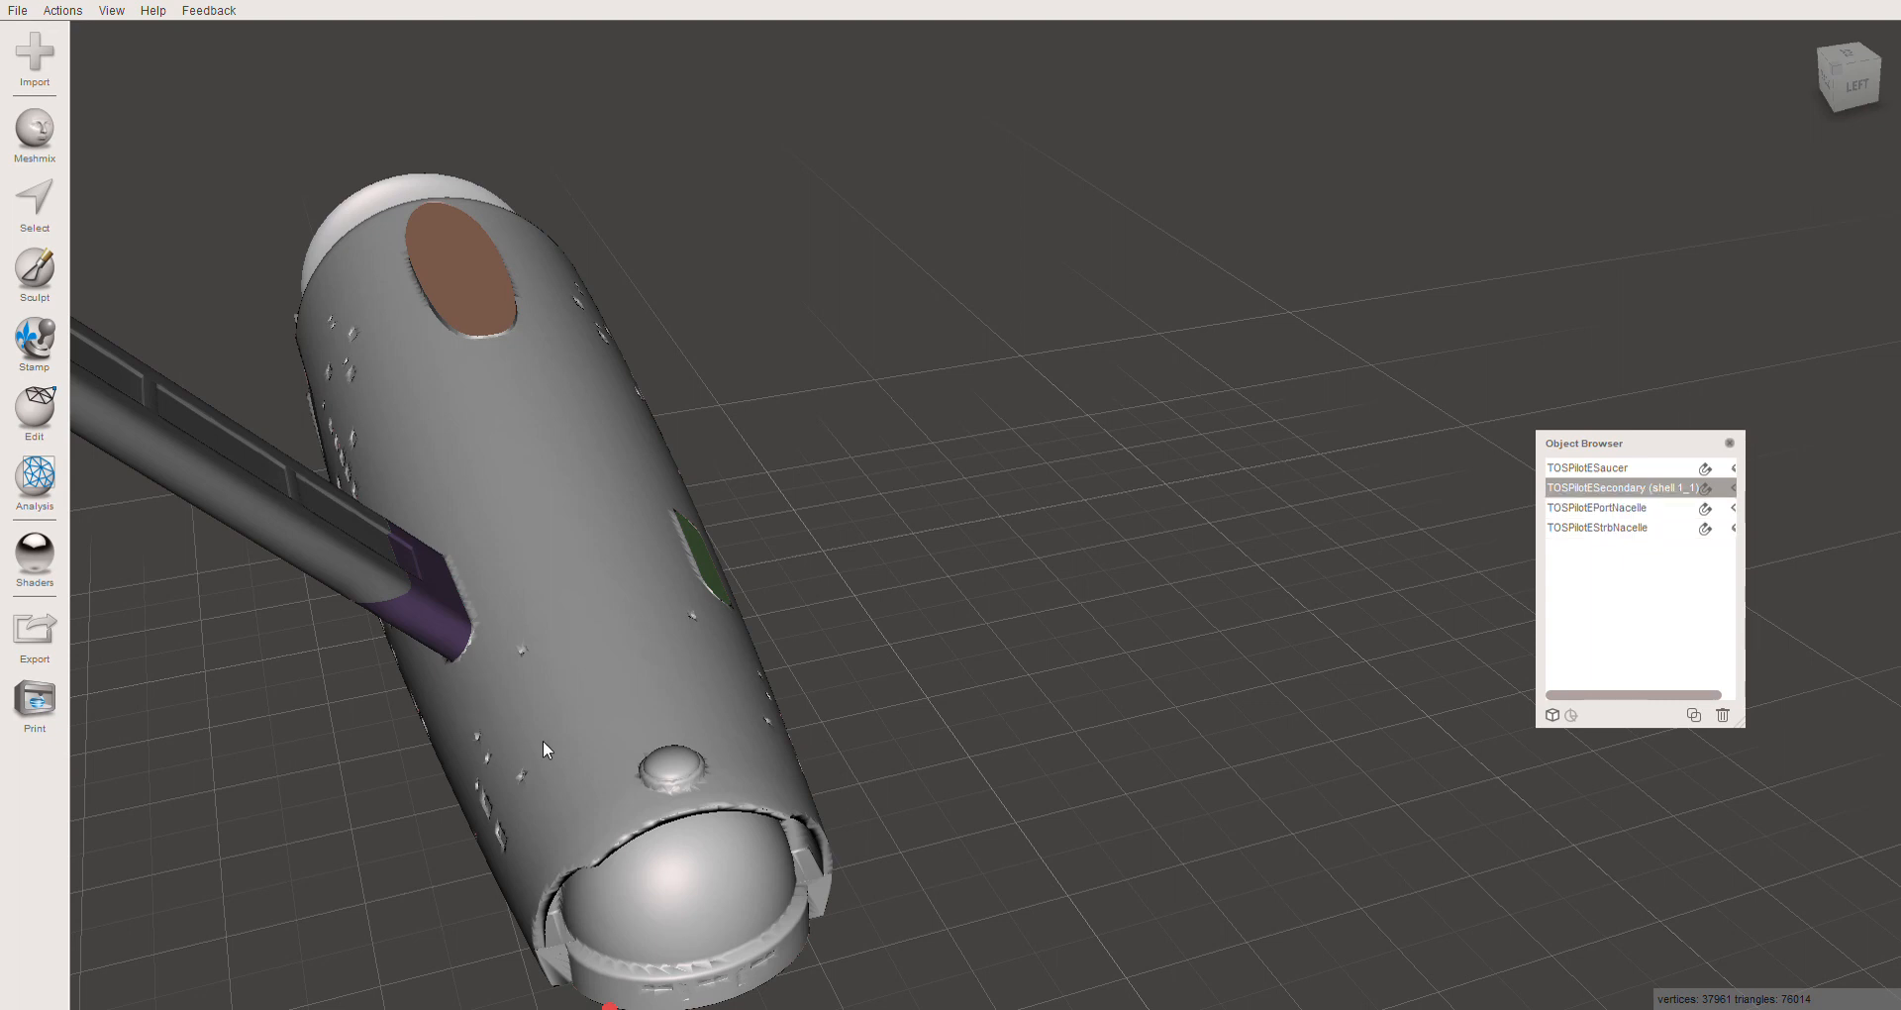
pyautogui.doubleClick(1686, 490)
pyautogui.press('BackSpace')
pyautogui.press('BackSpace')
pyautogui.press('BackSpace')
pyautogui.press('BackSpace')
pyautogui.press('BackSpace')
pyautogui.press('BackSpace')
pyautogui.press('BackSpace')
pyautogui.press('BackSpace')
pyautogui.press('BackSpace')
pyautogui.press('BackSpace')
pyautogui.press('BackSpace')
pyautogui.press('BackSpace')
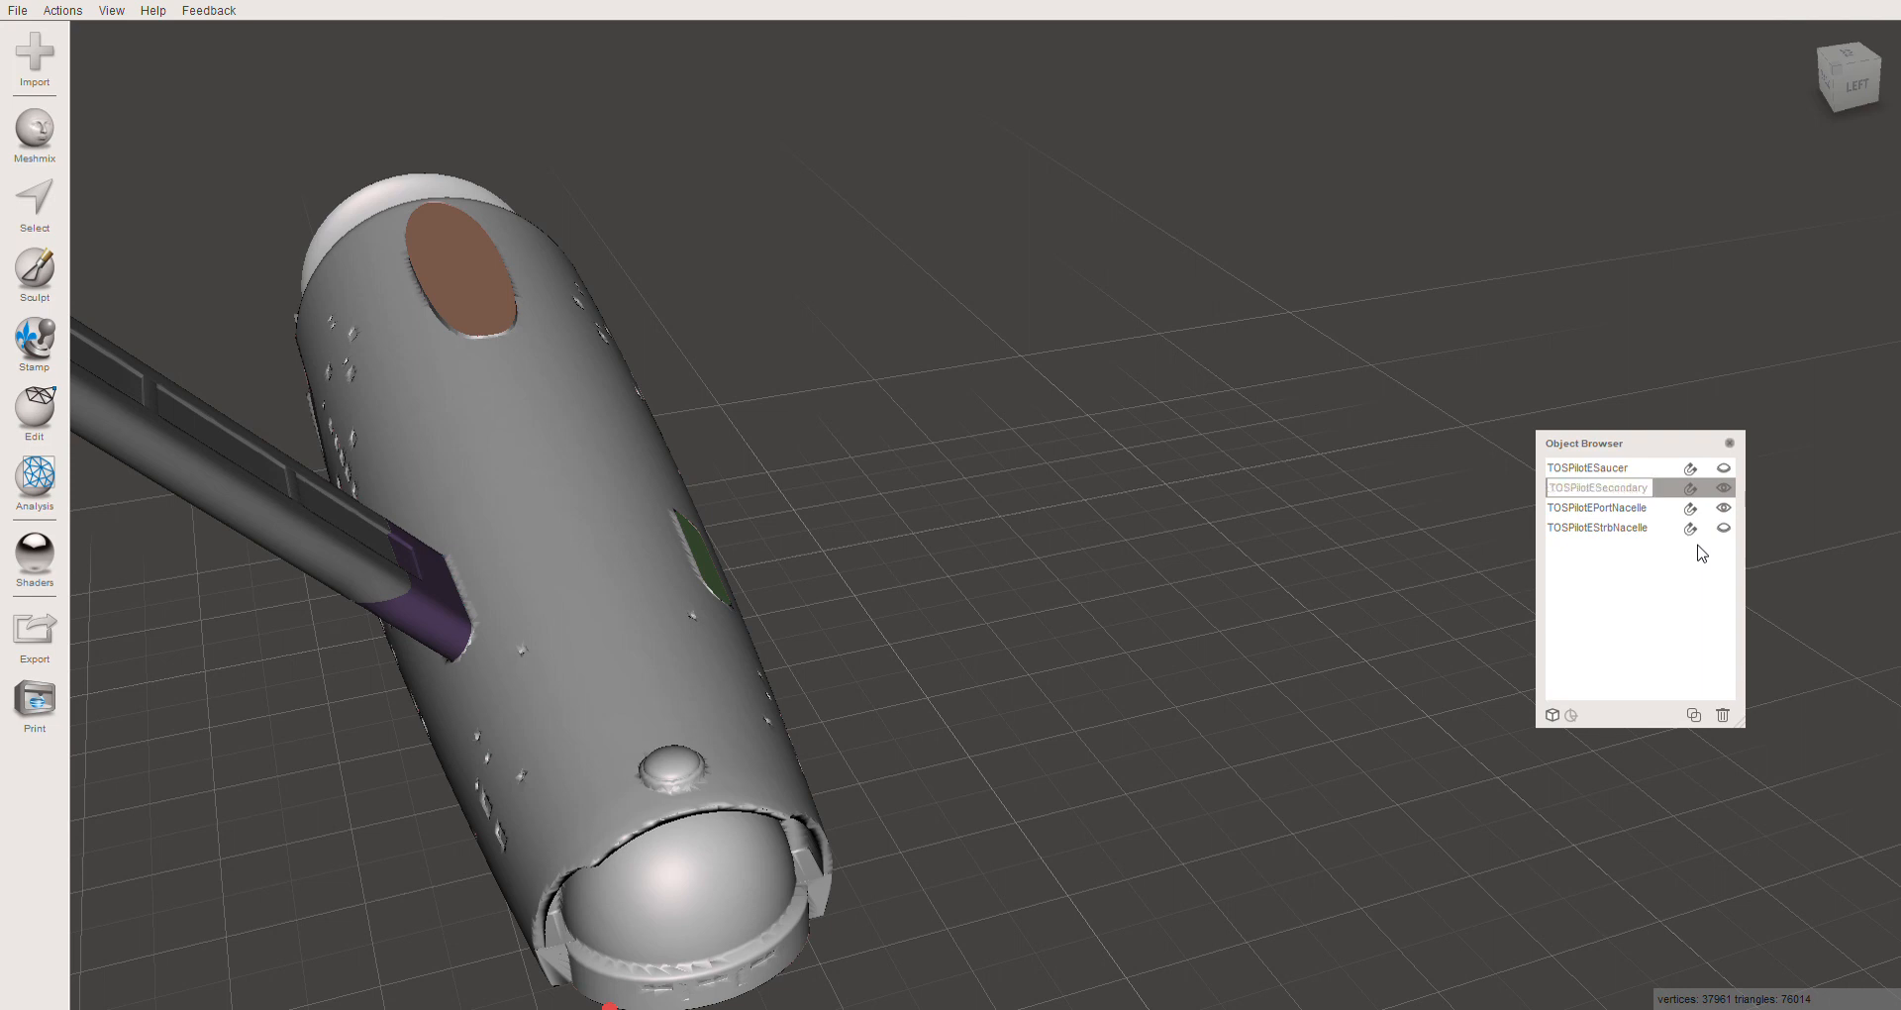
pyautogui.moveTo(1579, 442); pyautogui.dragTo(1654, 484)
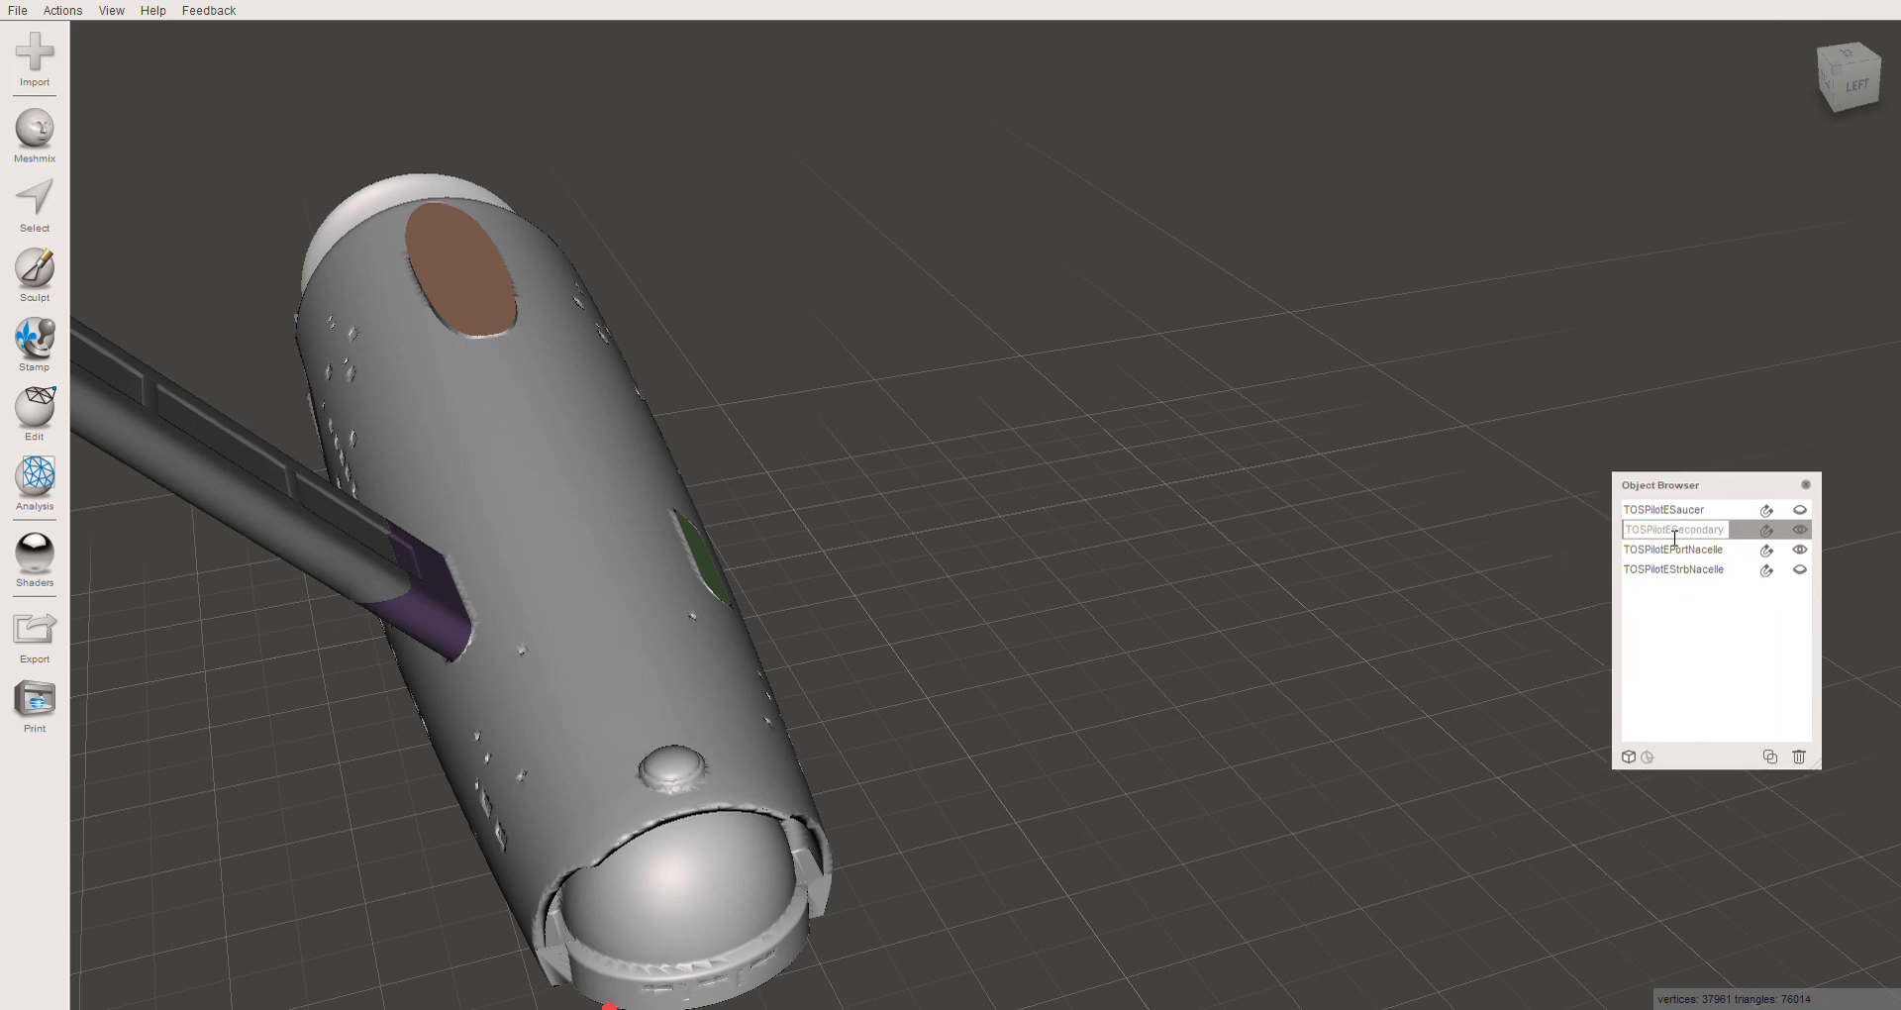
pyautogui.click(1673, 570)
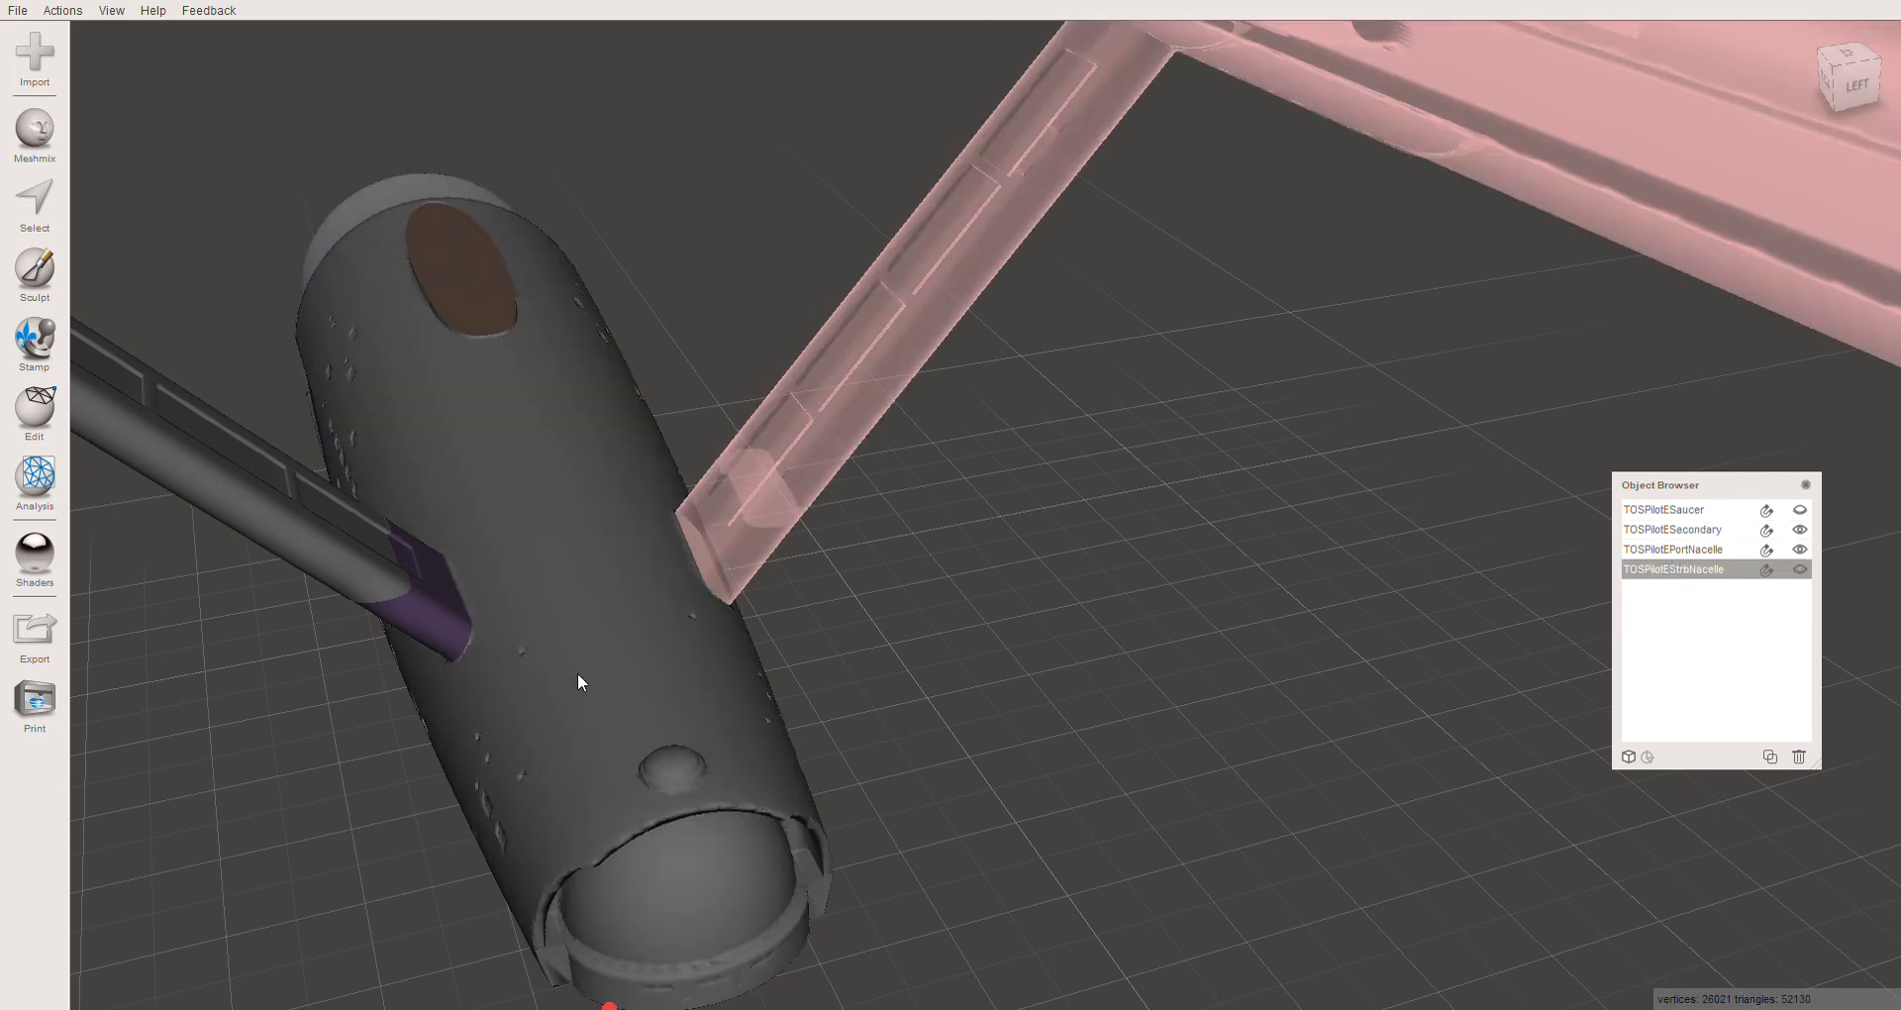
# Hide the port nacelle and make the secondary hull the active object
pyautogui.click(574, 670)
pyautogui.click(402, 592)
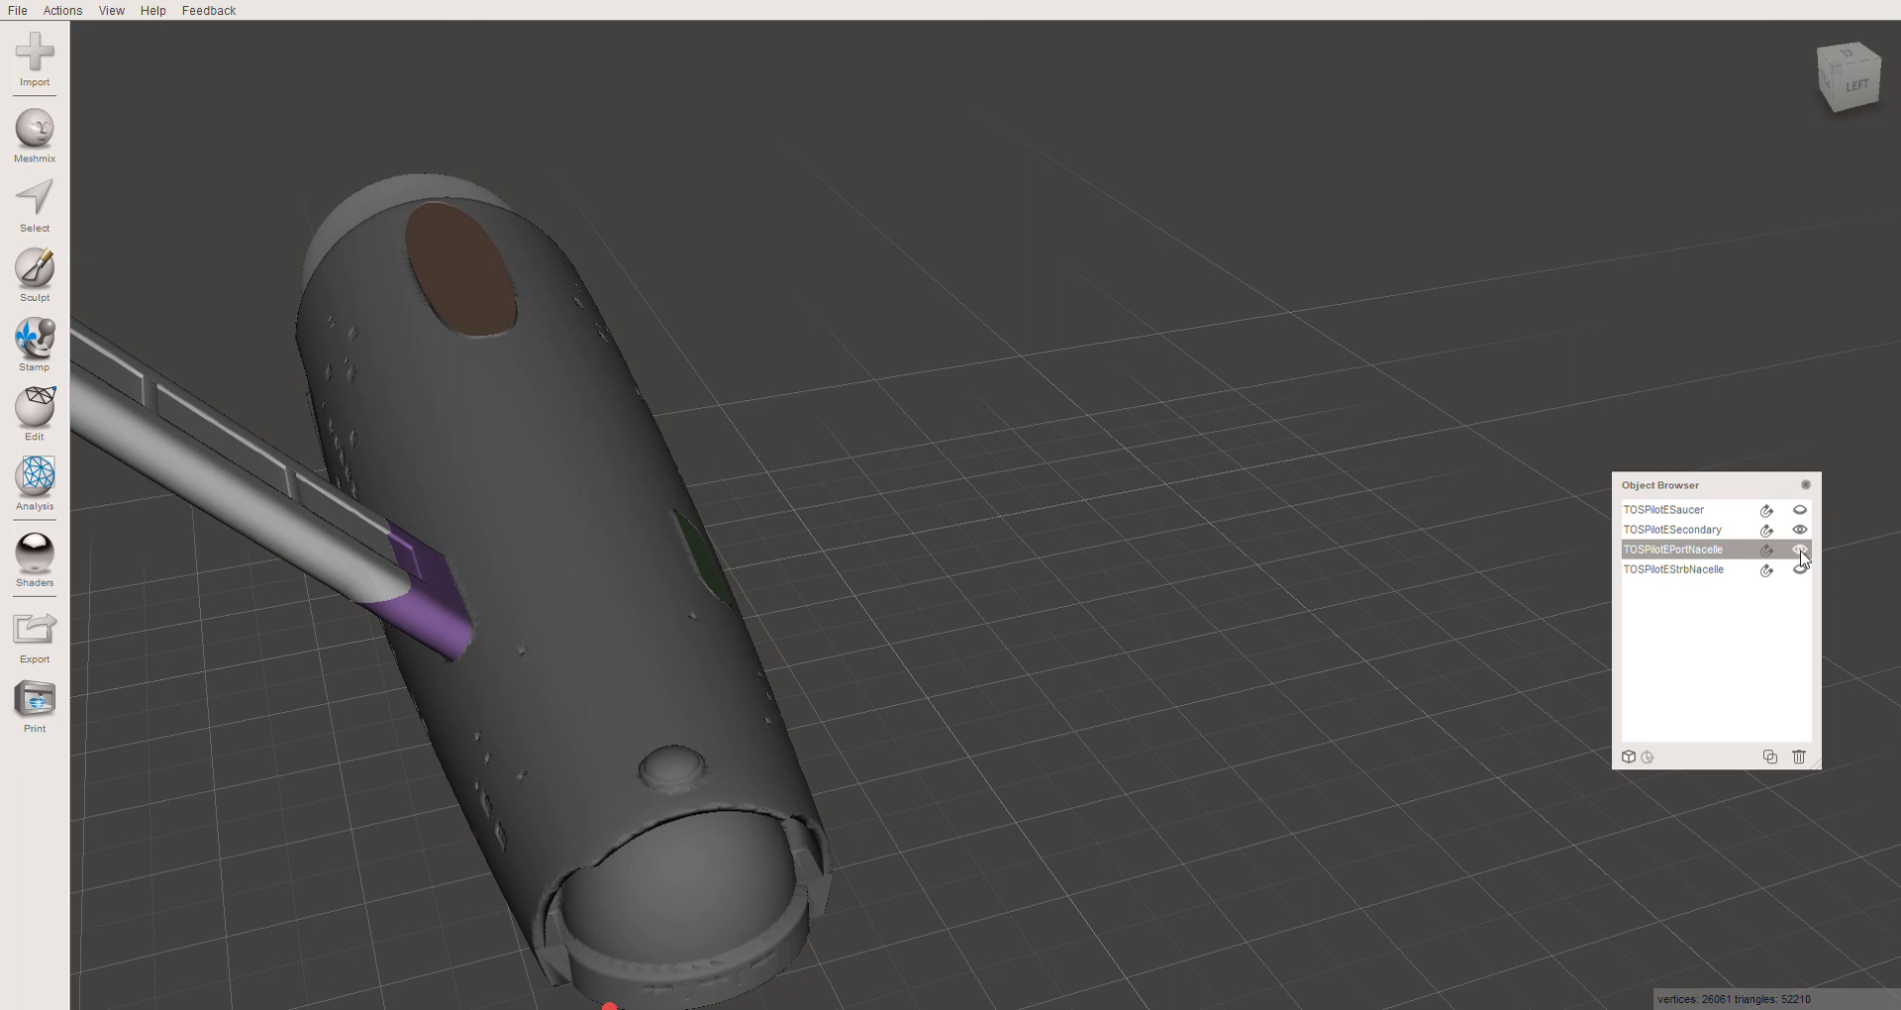
pyautogui.click(1699, 551)
pyautogui.click(1703, 534)
# Start a Plane Cut on the secondary hull and rotate the plane 90 degrees so it stands across the hull's length
pyautogui.moveTo(519, 657); pyautogui.dragTo(614, 495, button='right')
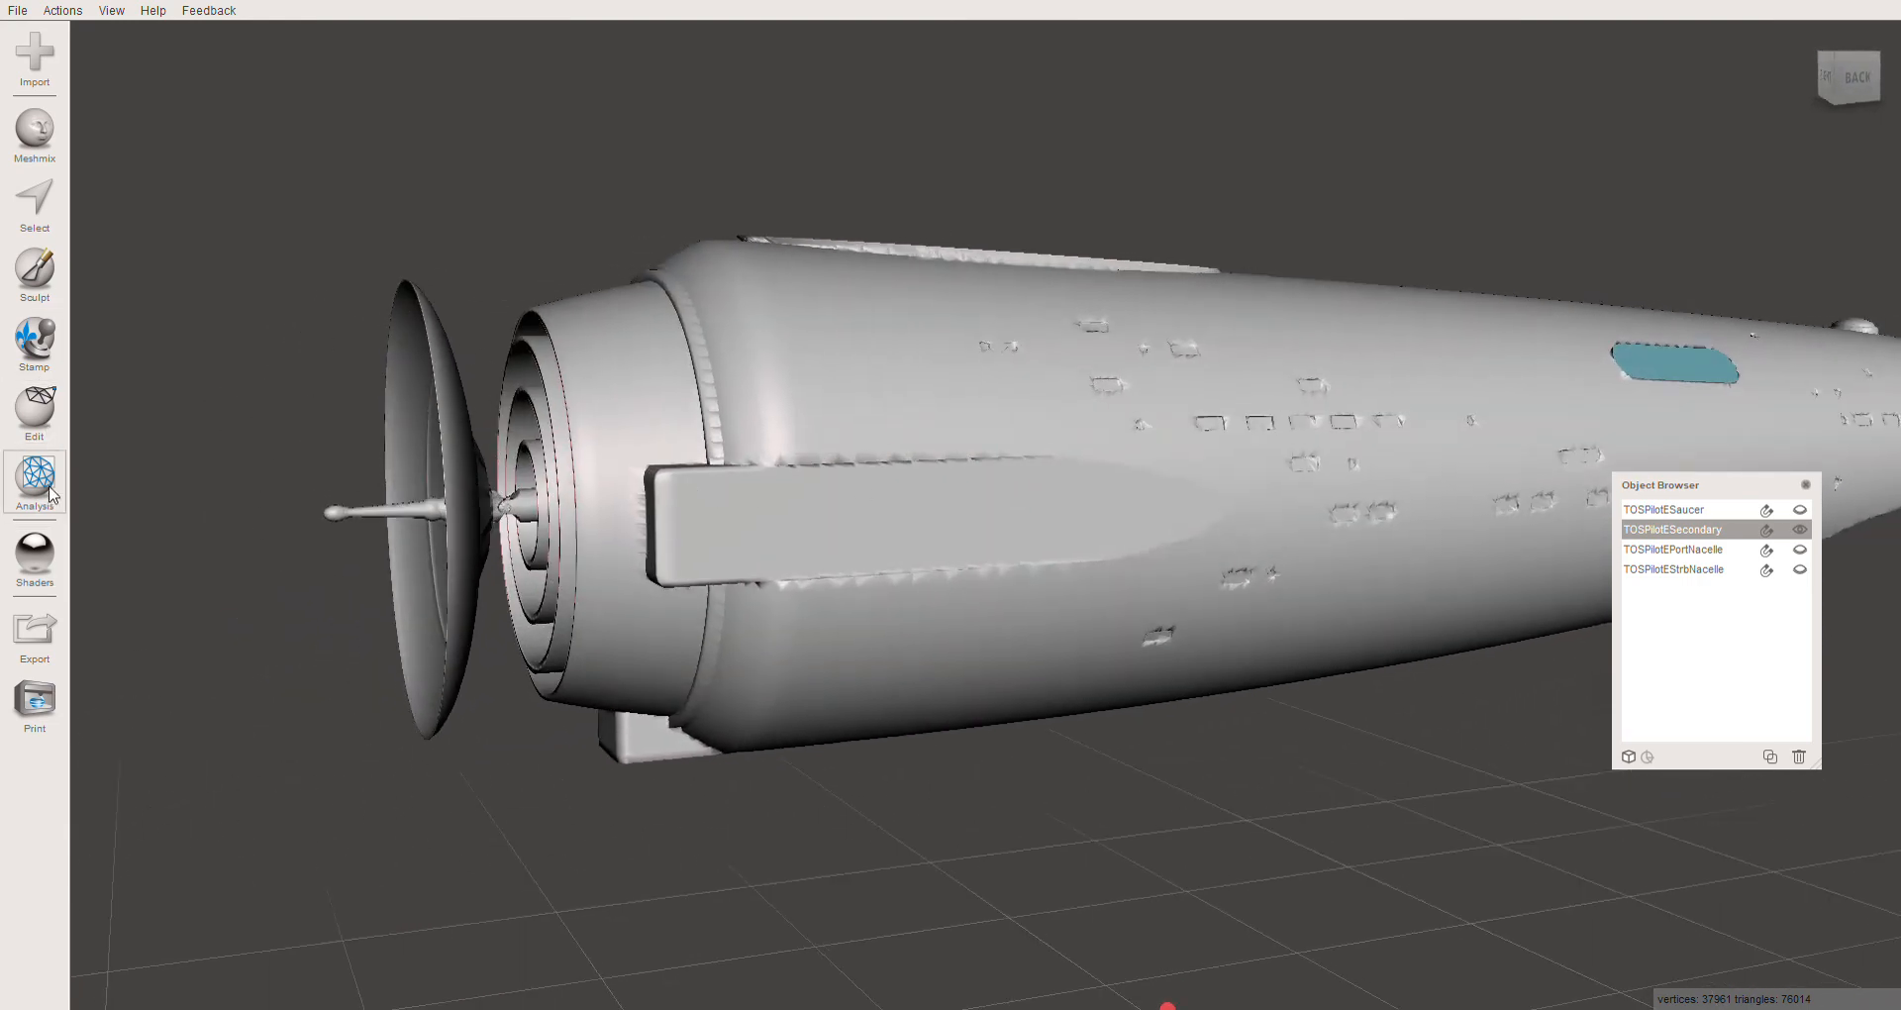
pyautogui.click(36, 420)
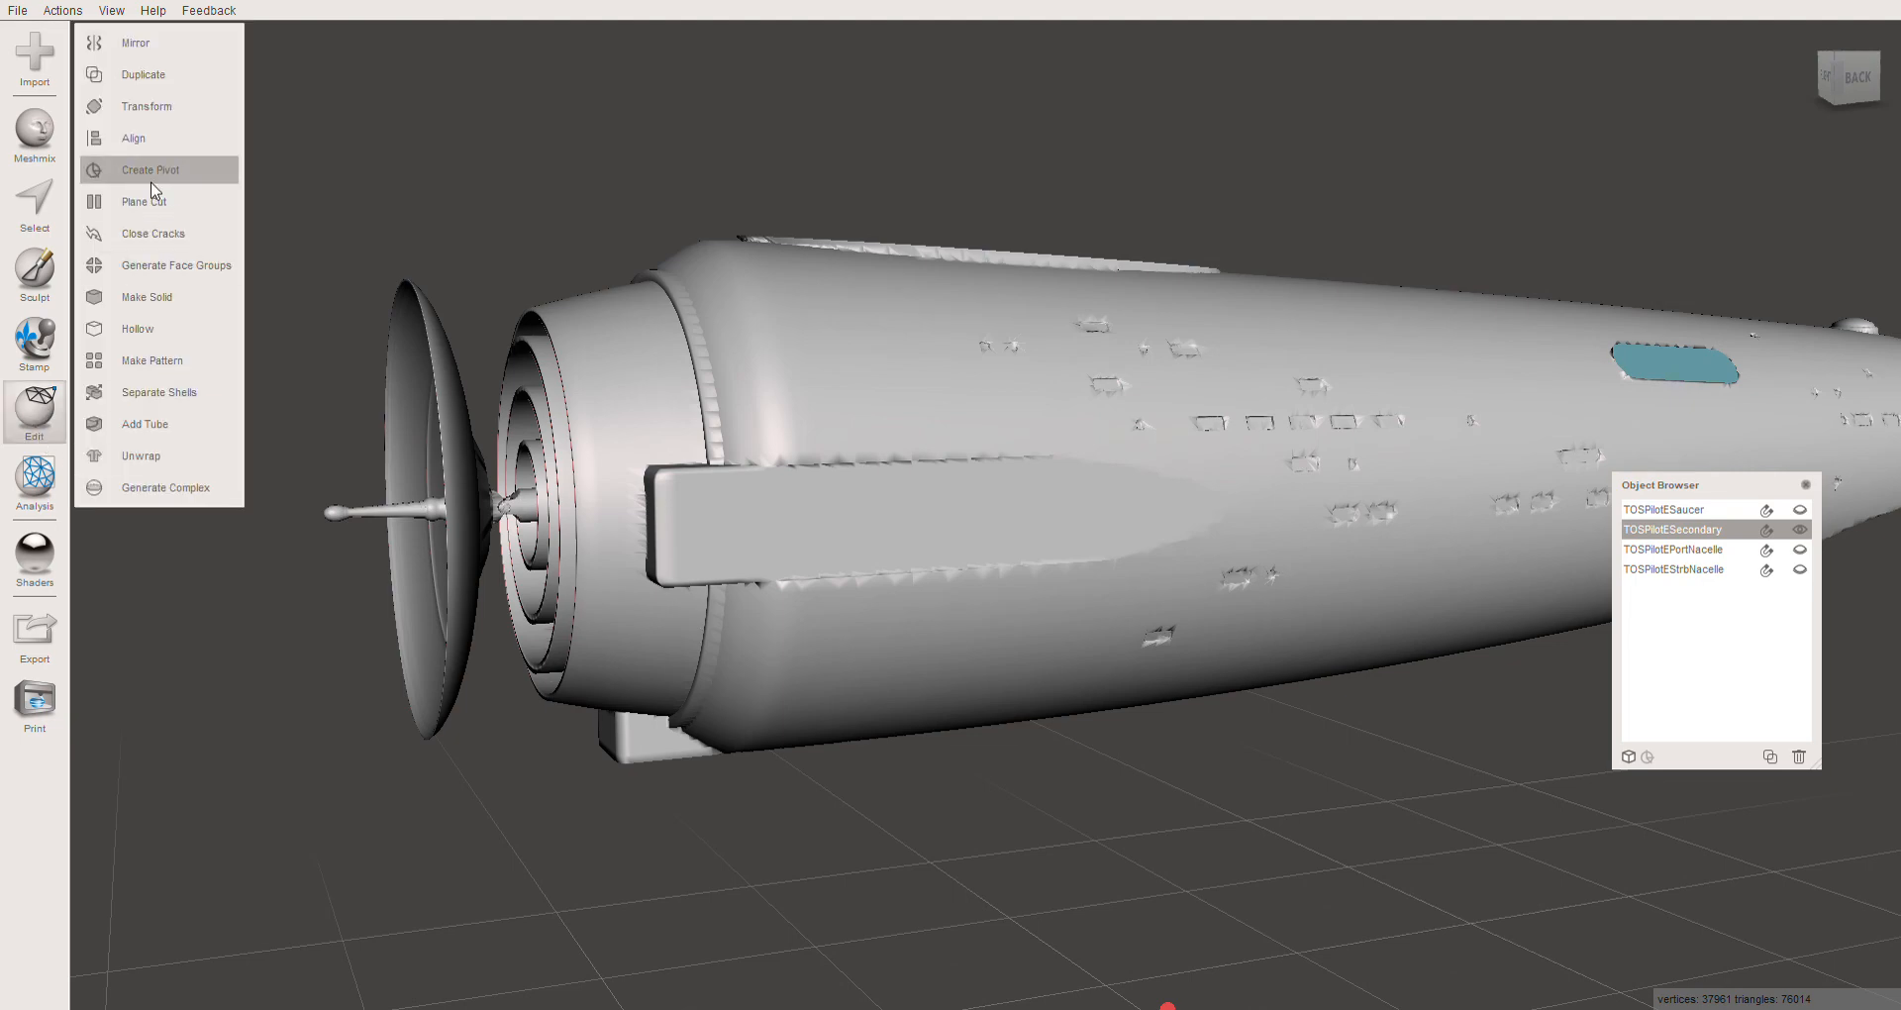
pyautogui.click(156, 210)
pyautogui.moveTo(1200, 649); pyautogui.dragTo(1085, 640, button='right')
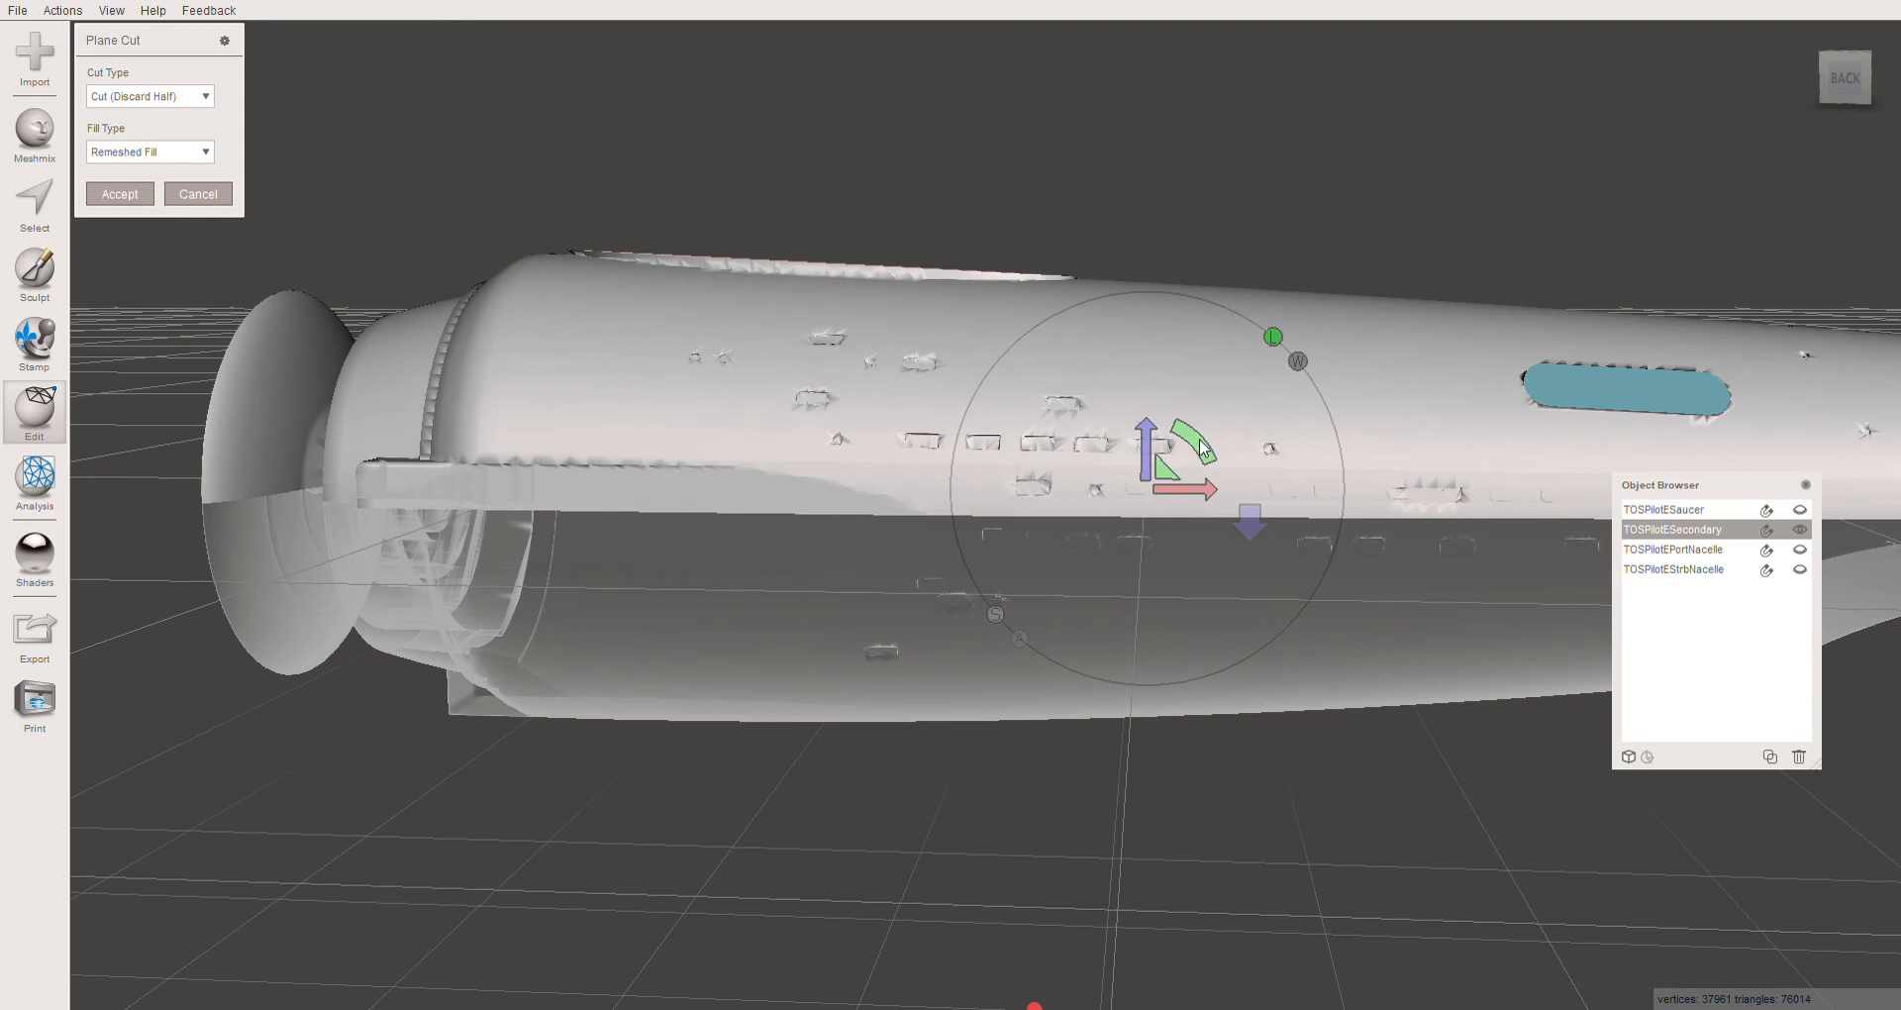
pyautogui.moveTo(1198, 448); pyautogui.dragTo(1039, 391)
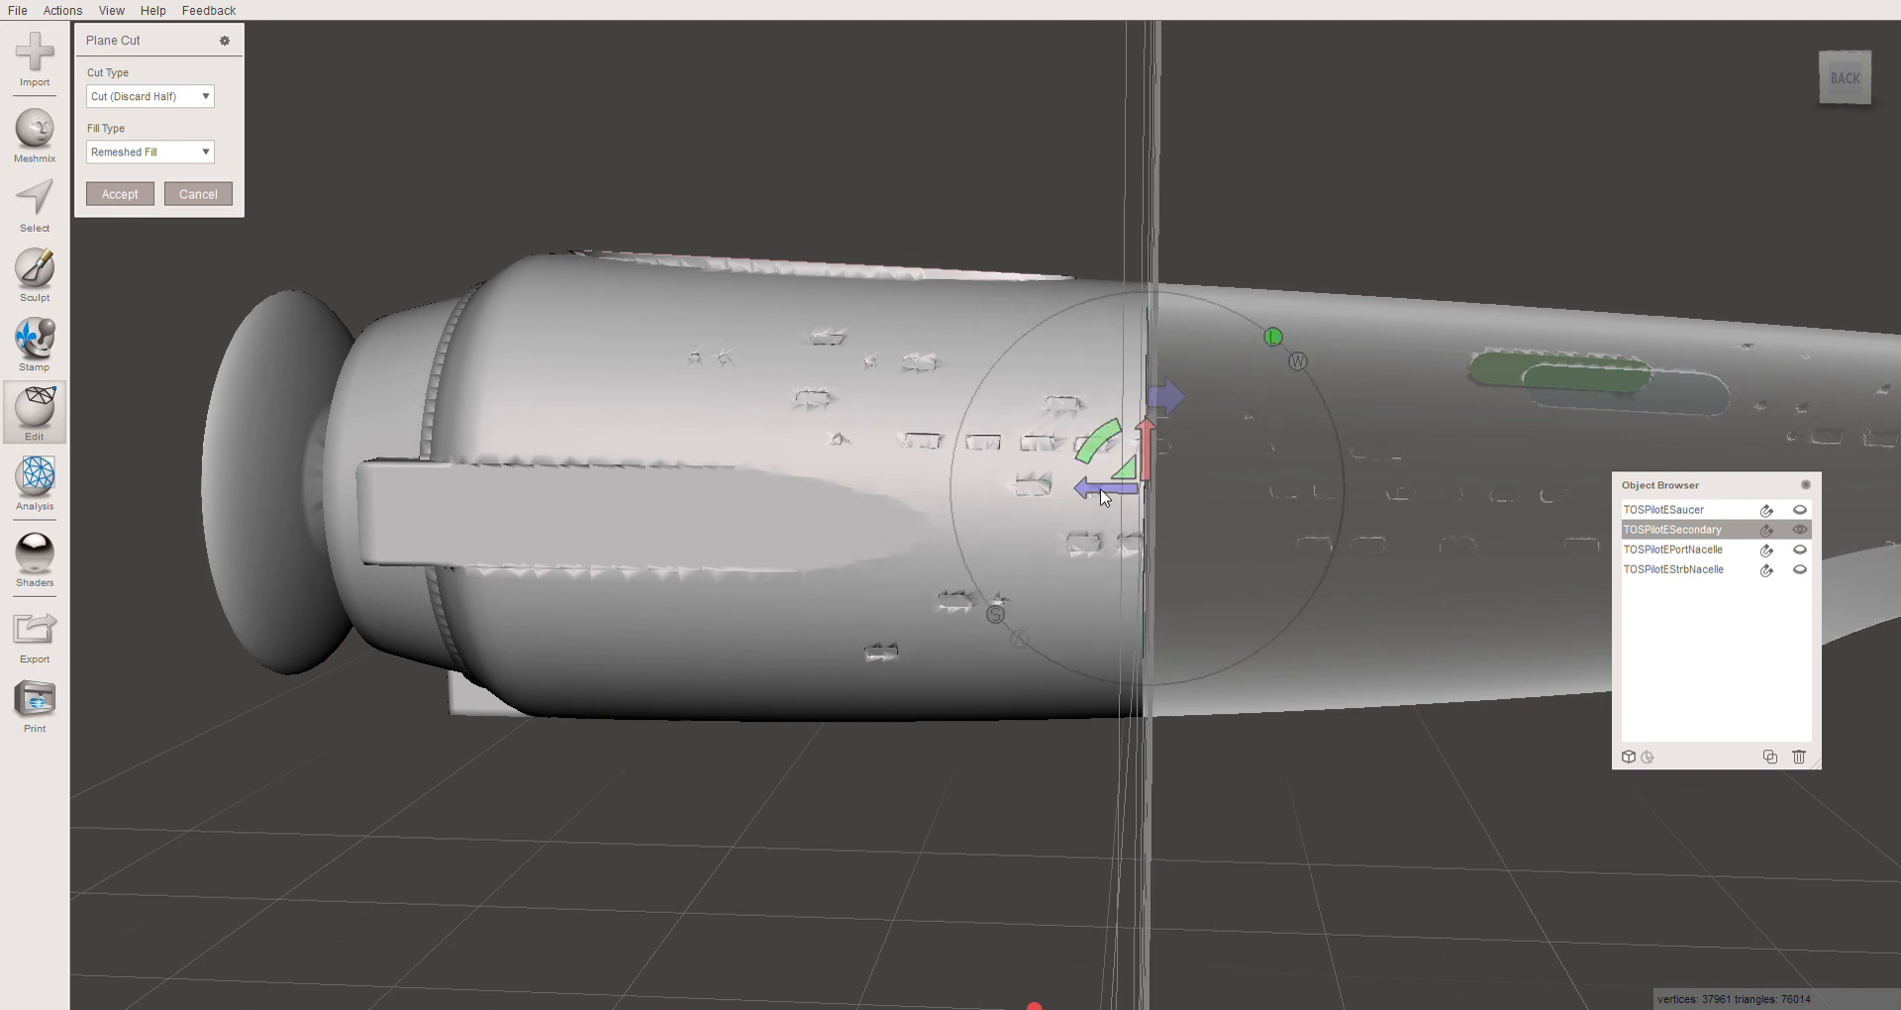
# Shift the cutting plane along the hull to the concentric rings just behind the deflector dish and fine-tune its offset
pyautogui.moveTo(1099, 494); pyautogui.dragTo(427, 481)
pyautogui.moveTo(418, 480); pyautogui.dragTo(391, 478)
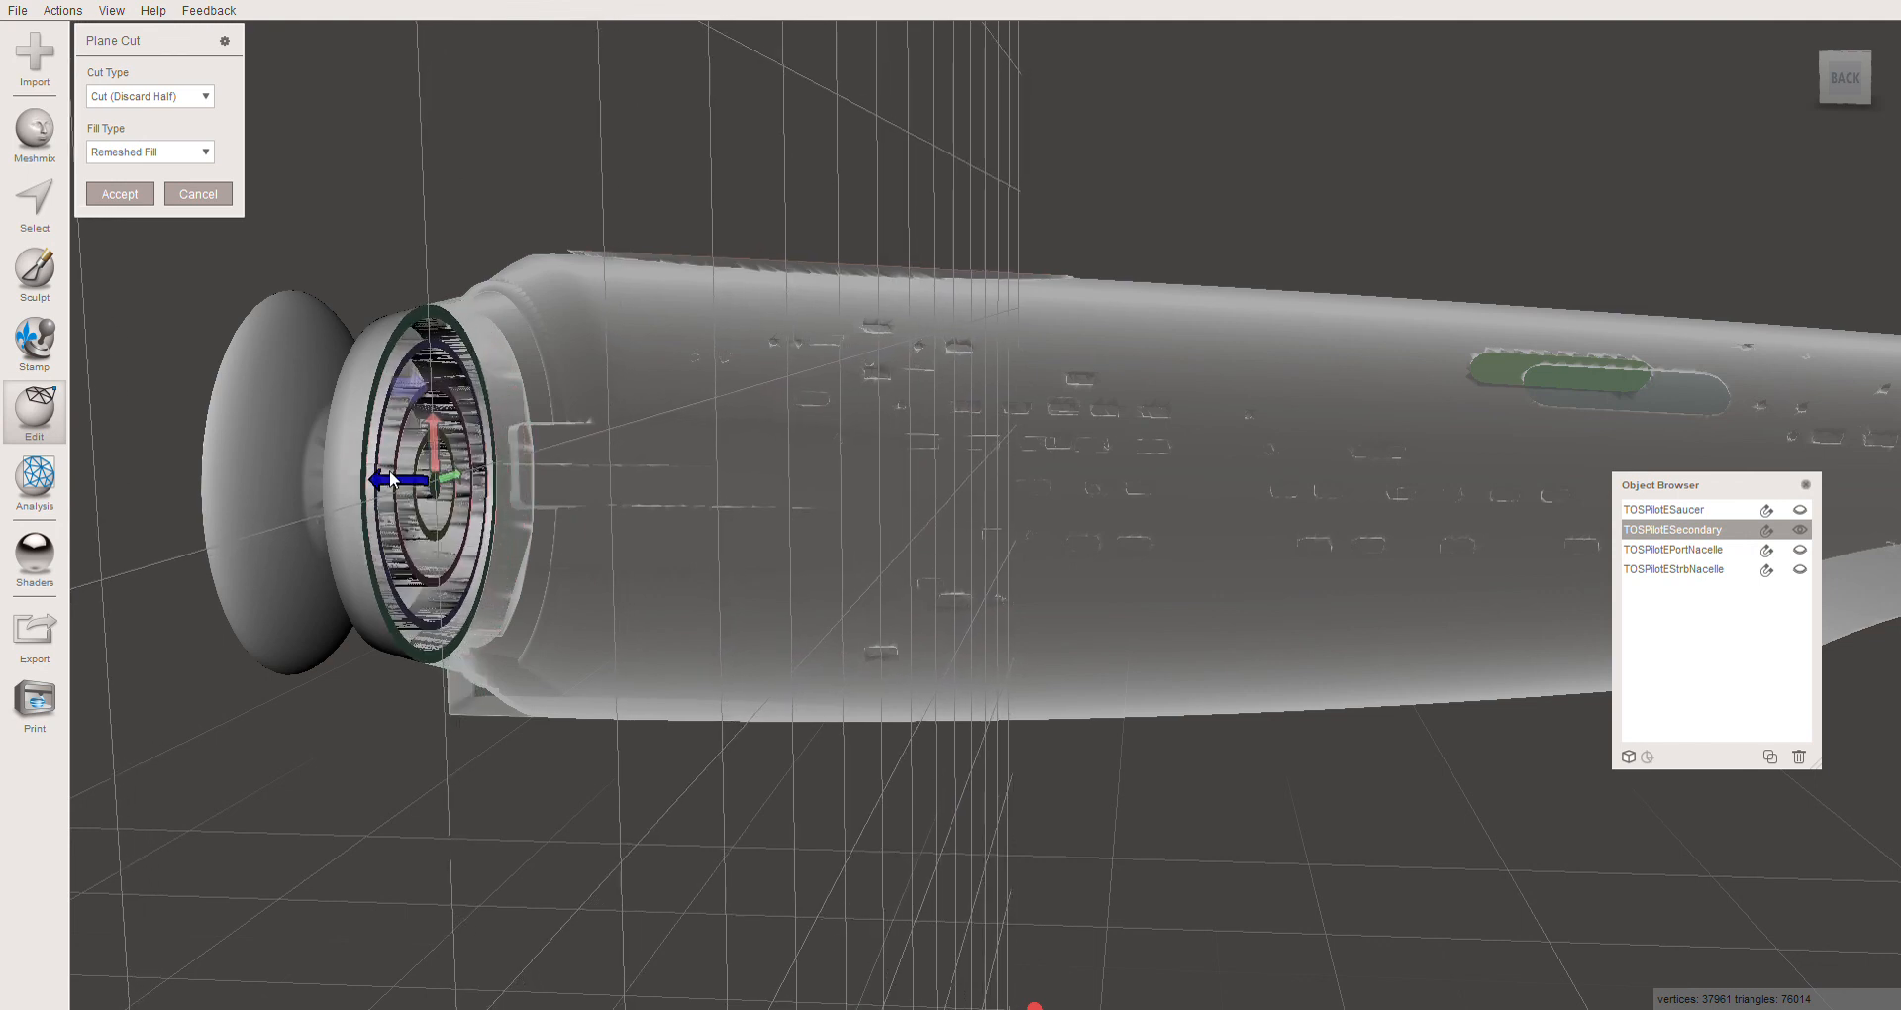
pyautogui.moveTo(392, 480); pyautogui.dragTo(395, 481)
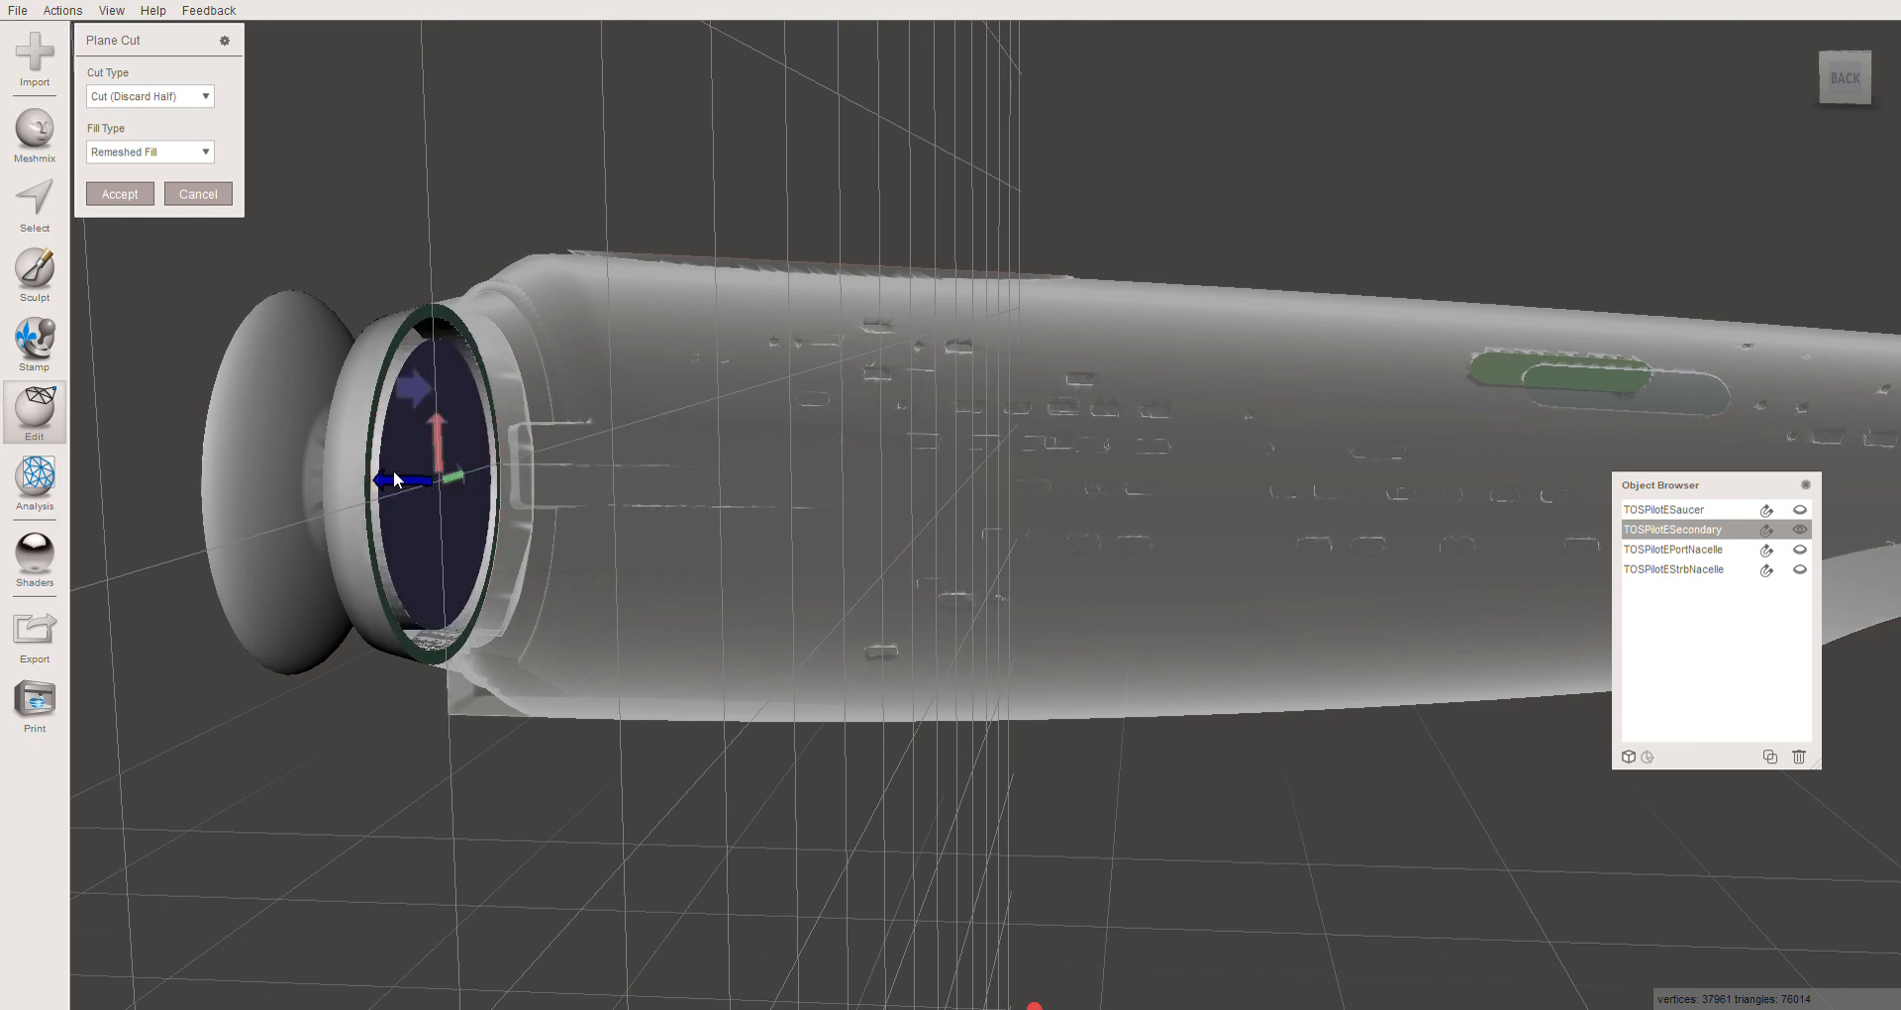
pyautogui.moveTo(393, 480); pyautogui.dragTo(399, 487)
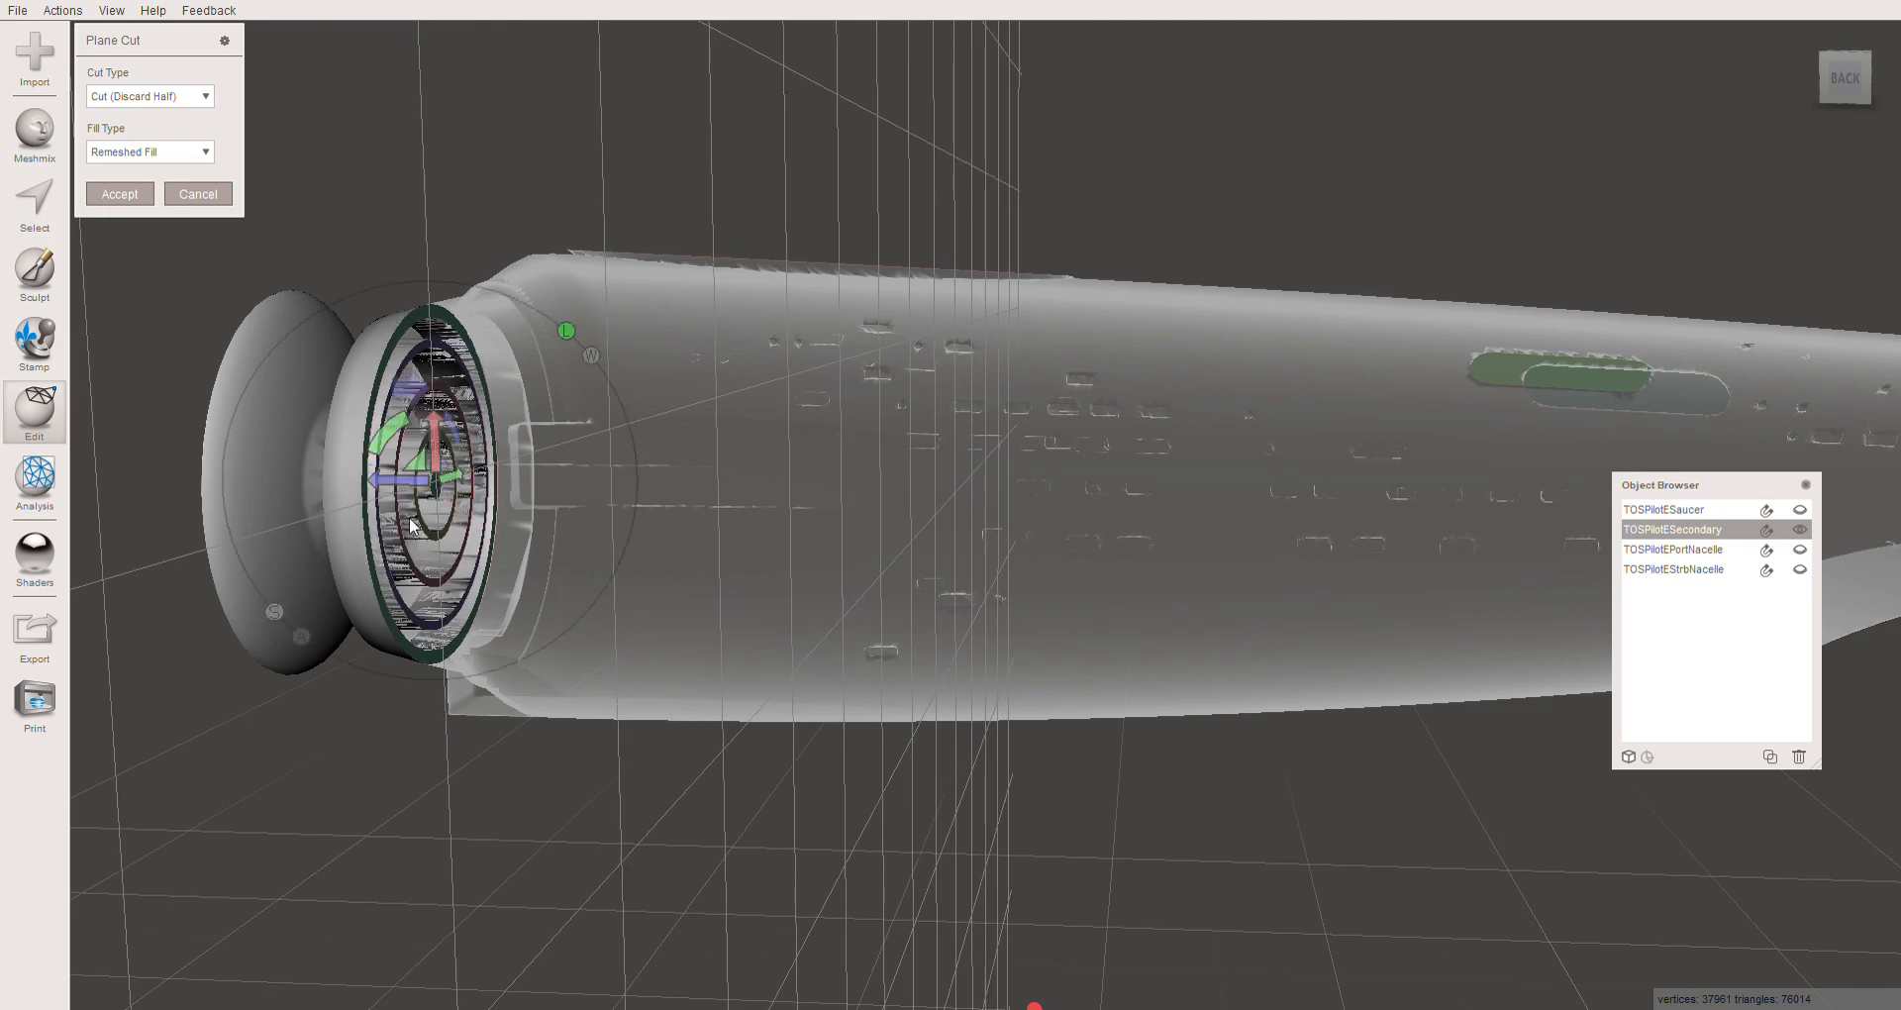
# Reverse the plane's cut direction and check the cross-section through the rings behind the deflector dish
pyautogui.moveTo(414, 544); pyautogui.dragTo(725, 490, button='right')
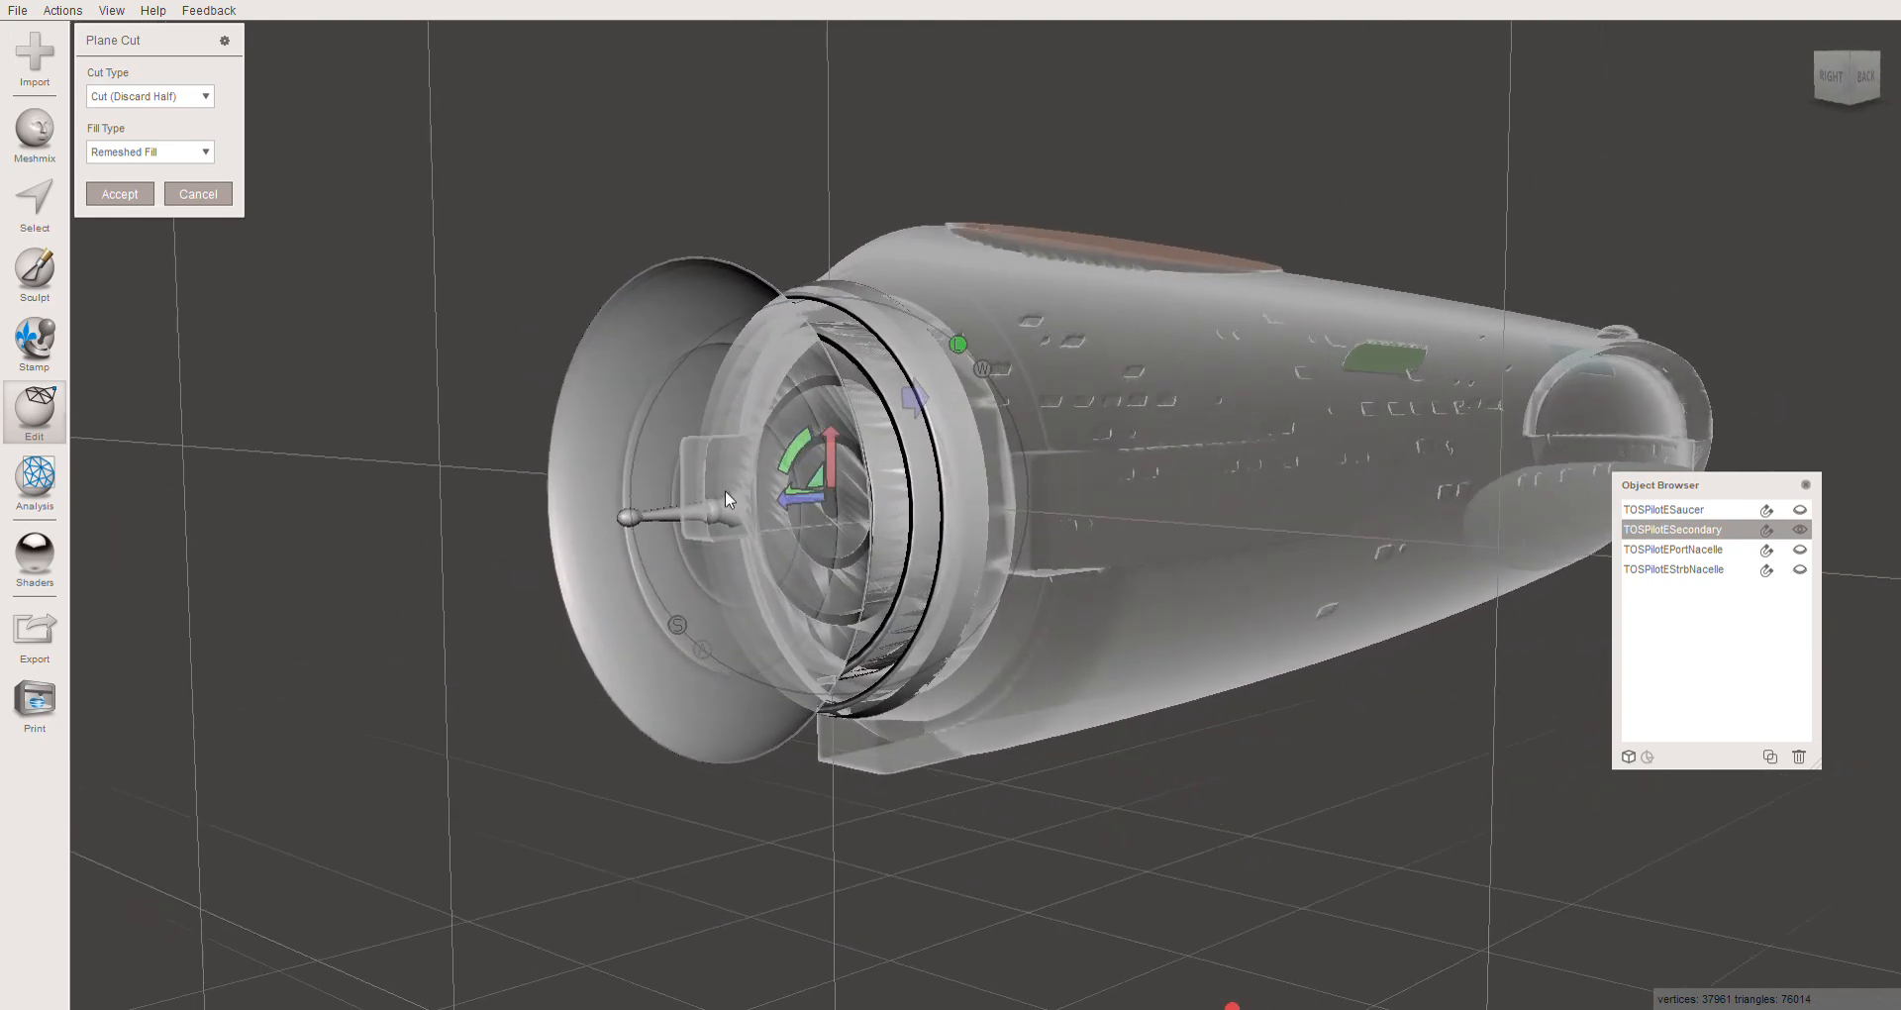
pyautogui.click(912, 401)
pyautogui.moveTo(907, 401); pyautogui.dragTo(964, 352, button='right')
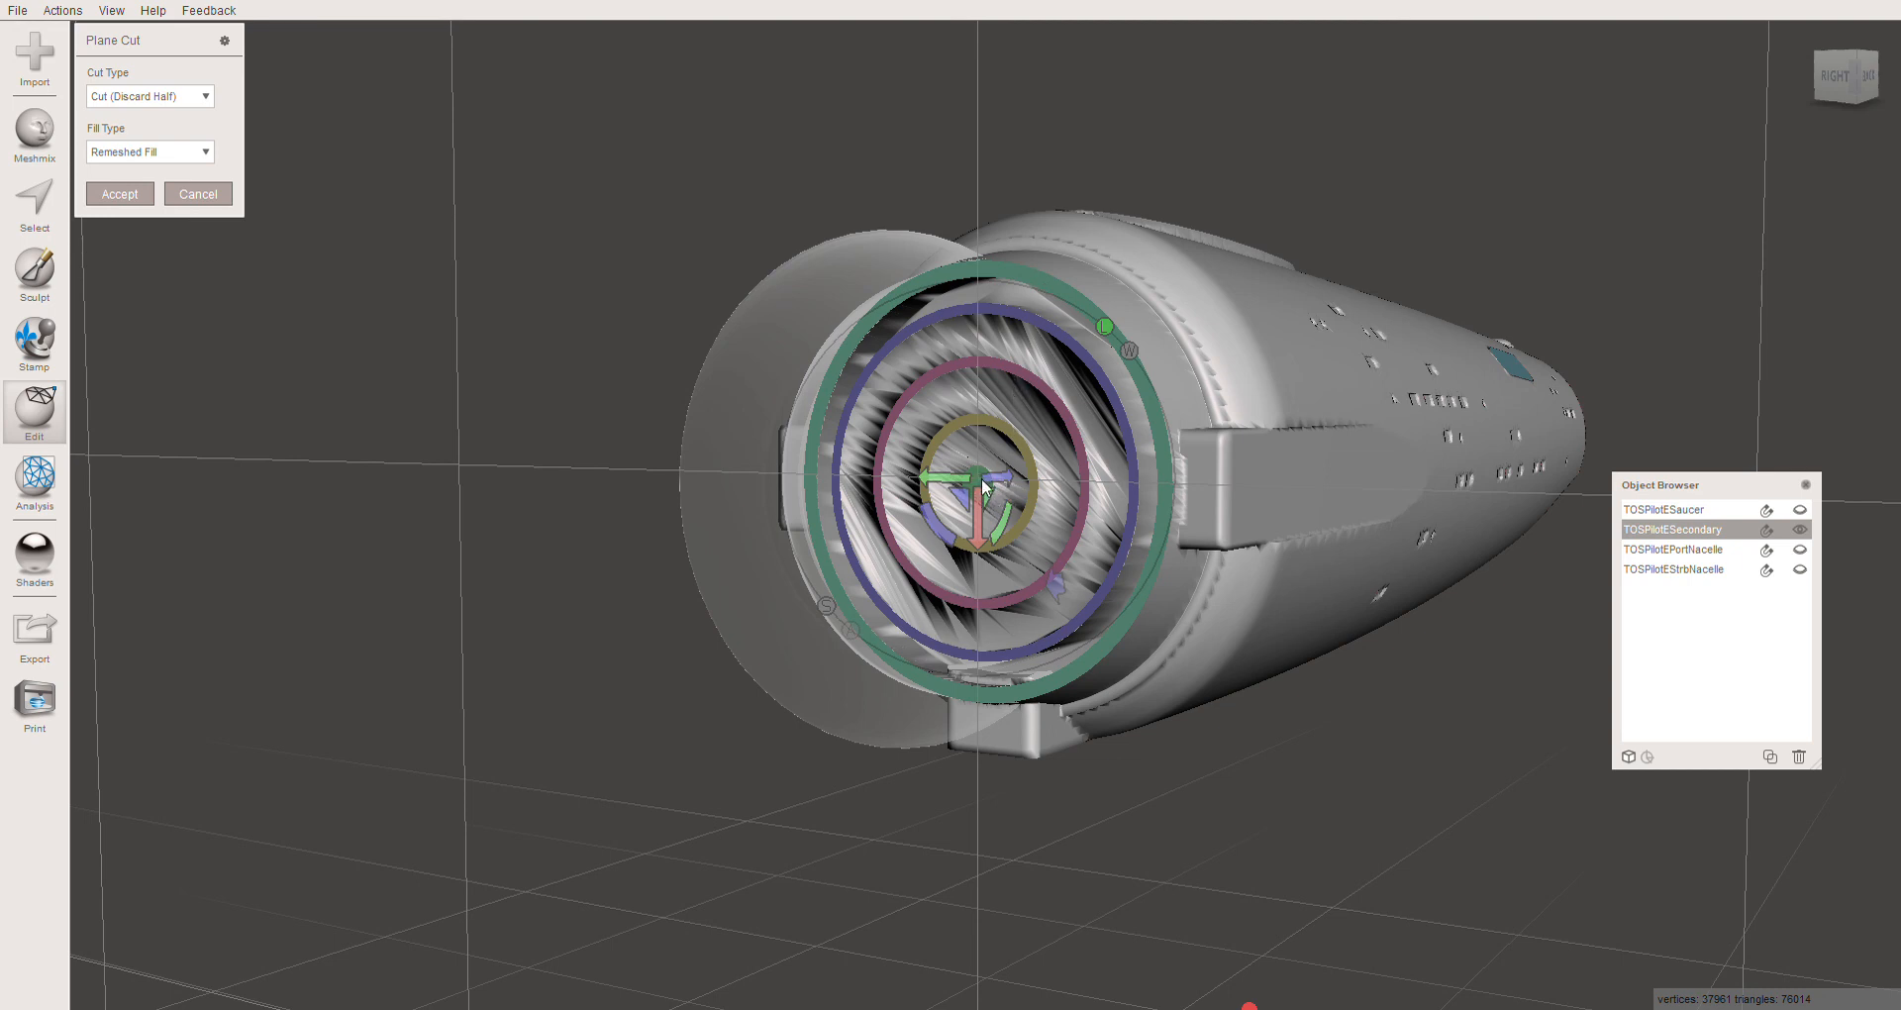
pyautogui.moveTo(1046, 500); pyautogui.dragTo(951, 465, button='right')
# Accept the cut behind the deflector dish as Slice (Keep Both) and separate the hull's shells
pyautogui.click(153, 99)
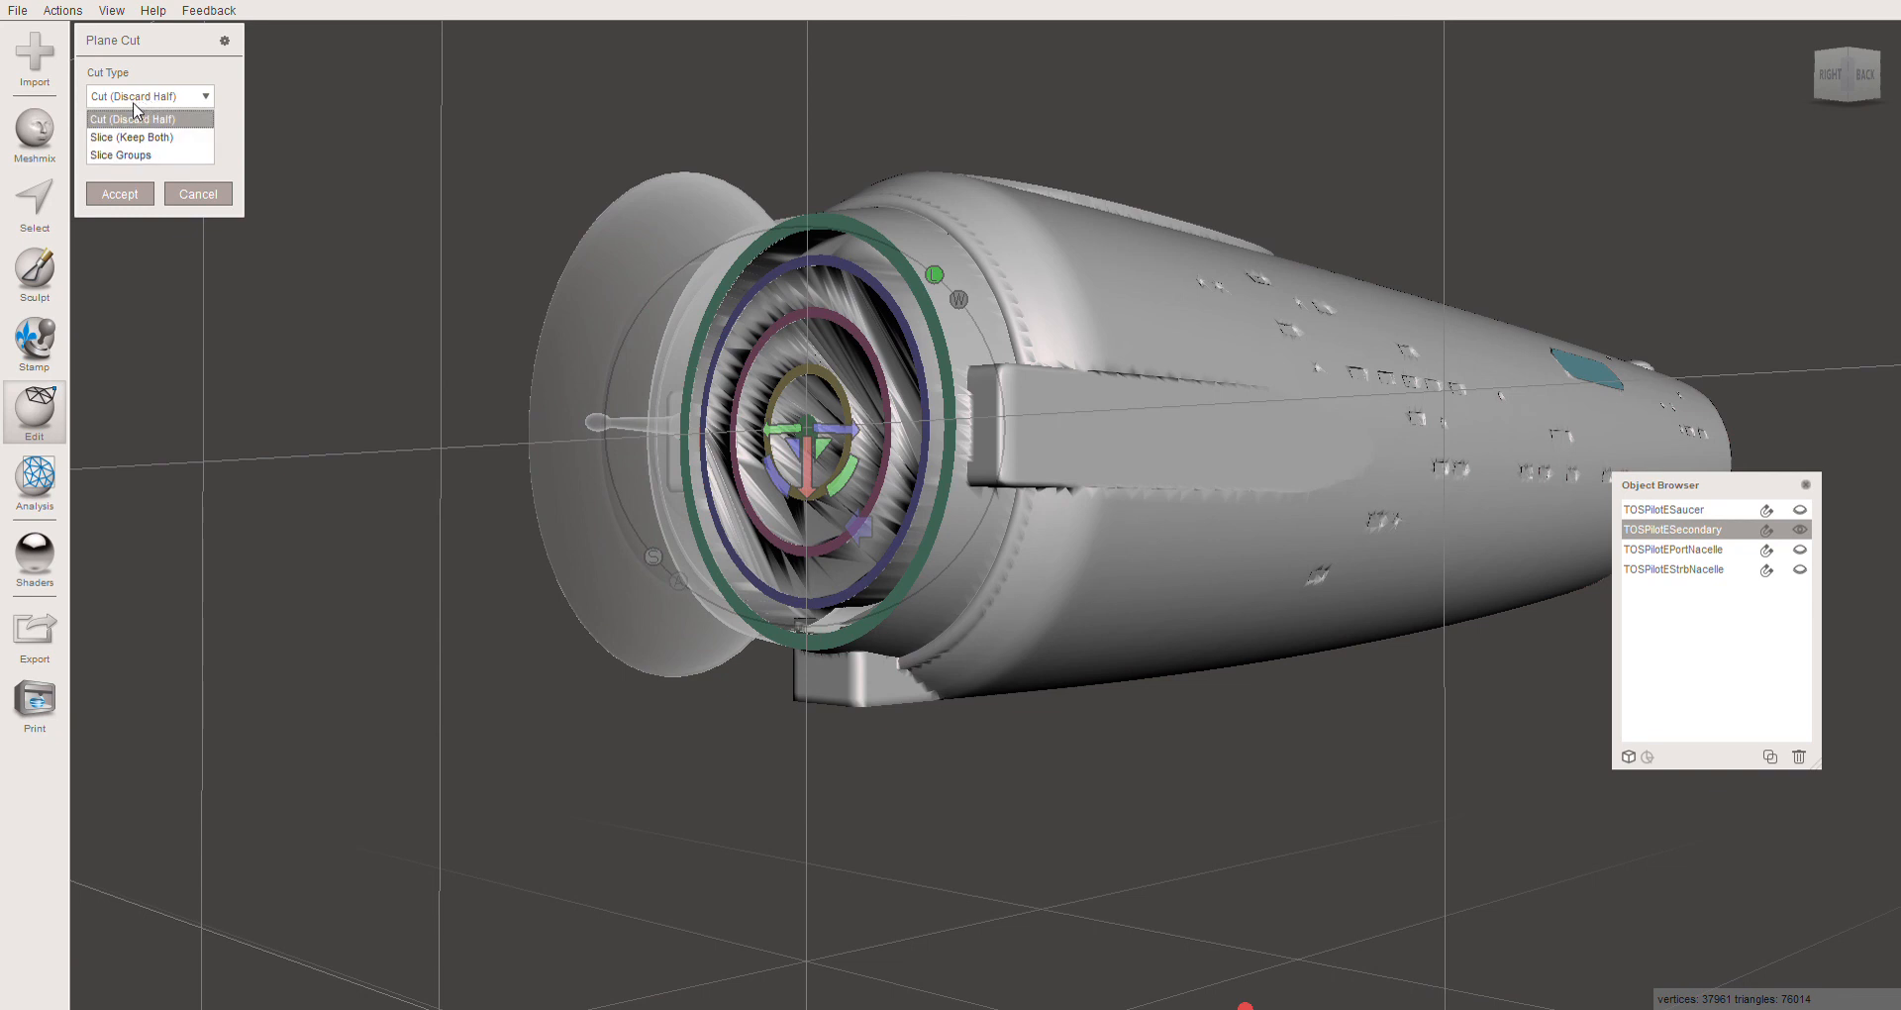
pyautogui.click(129, 148)
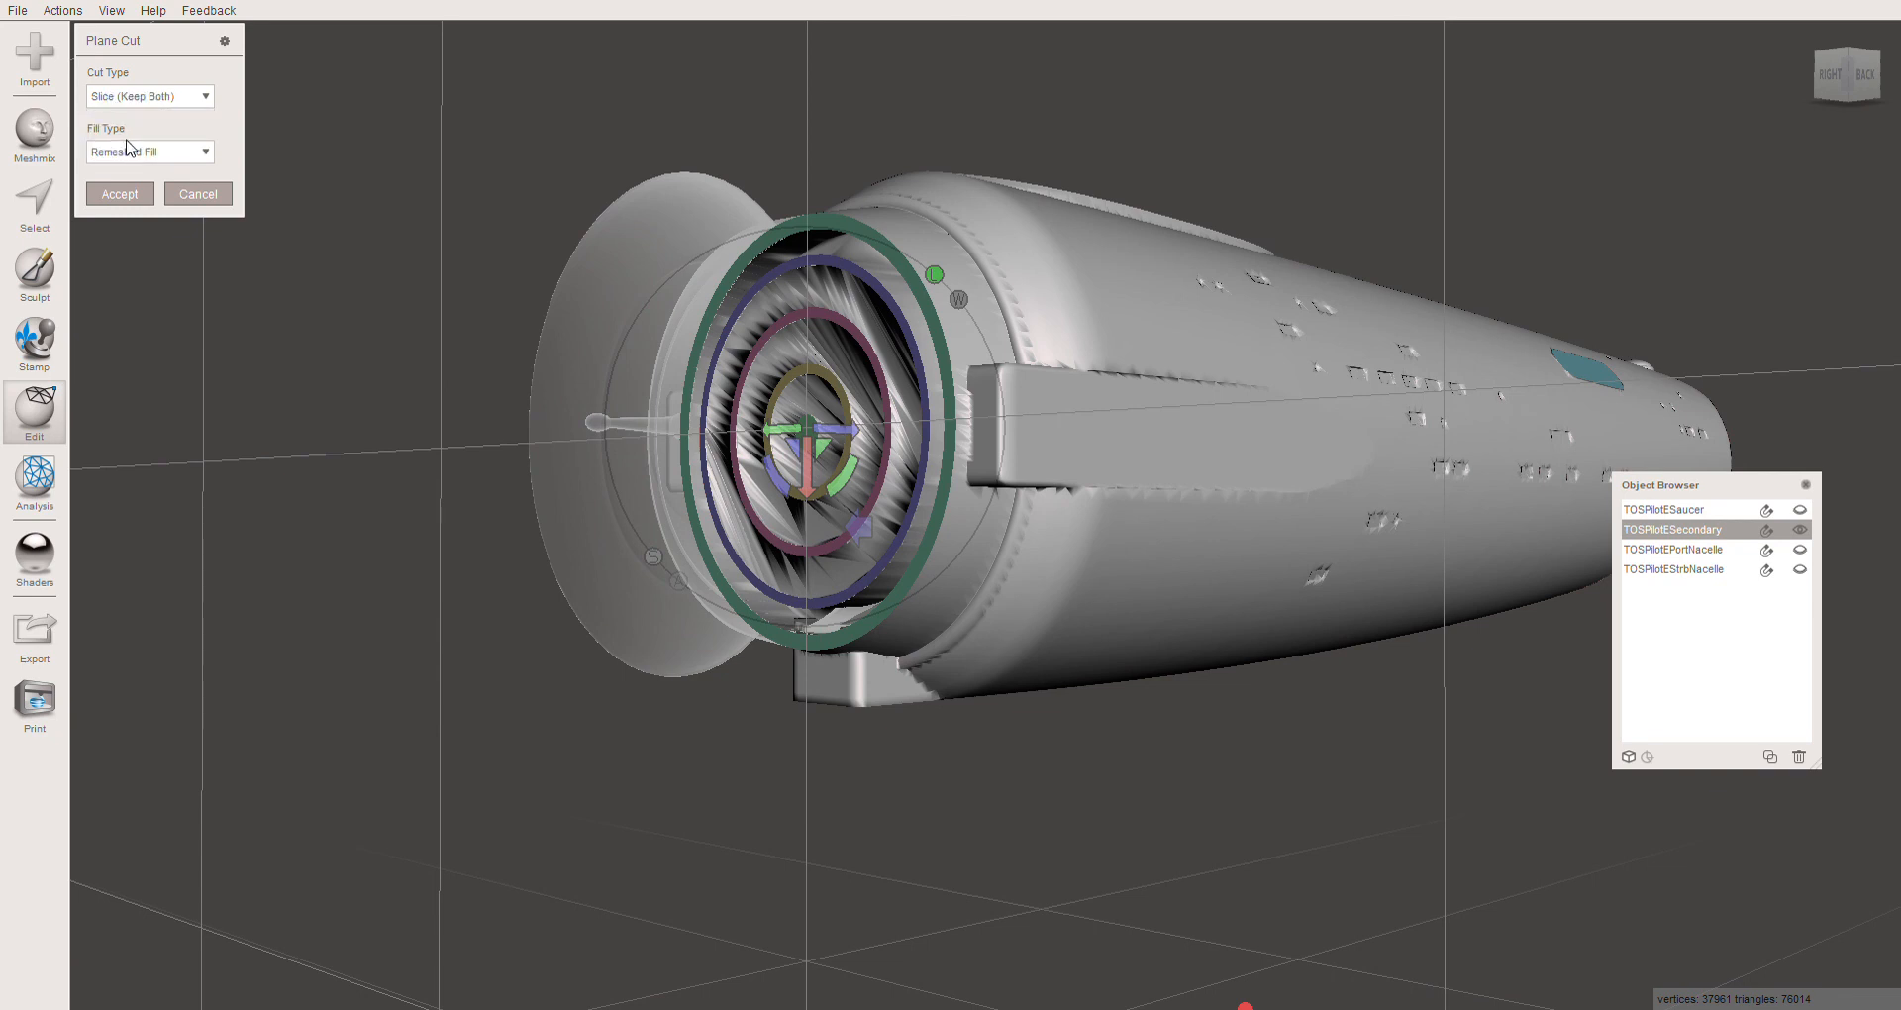
pyautogui.click(120, 195)
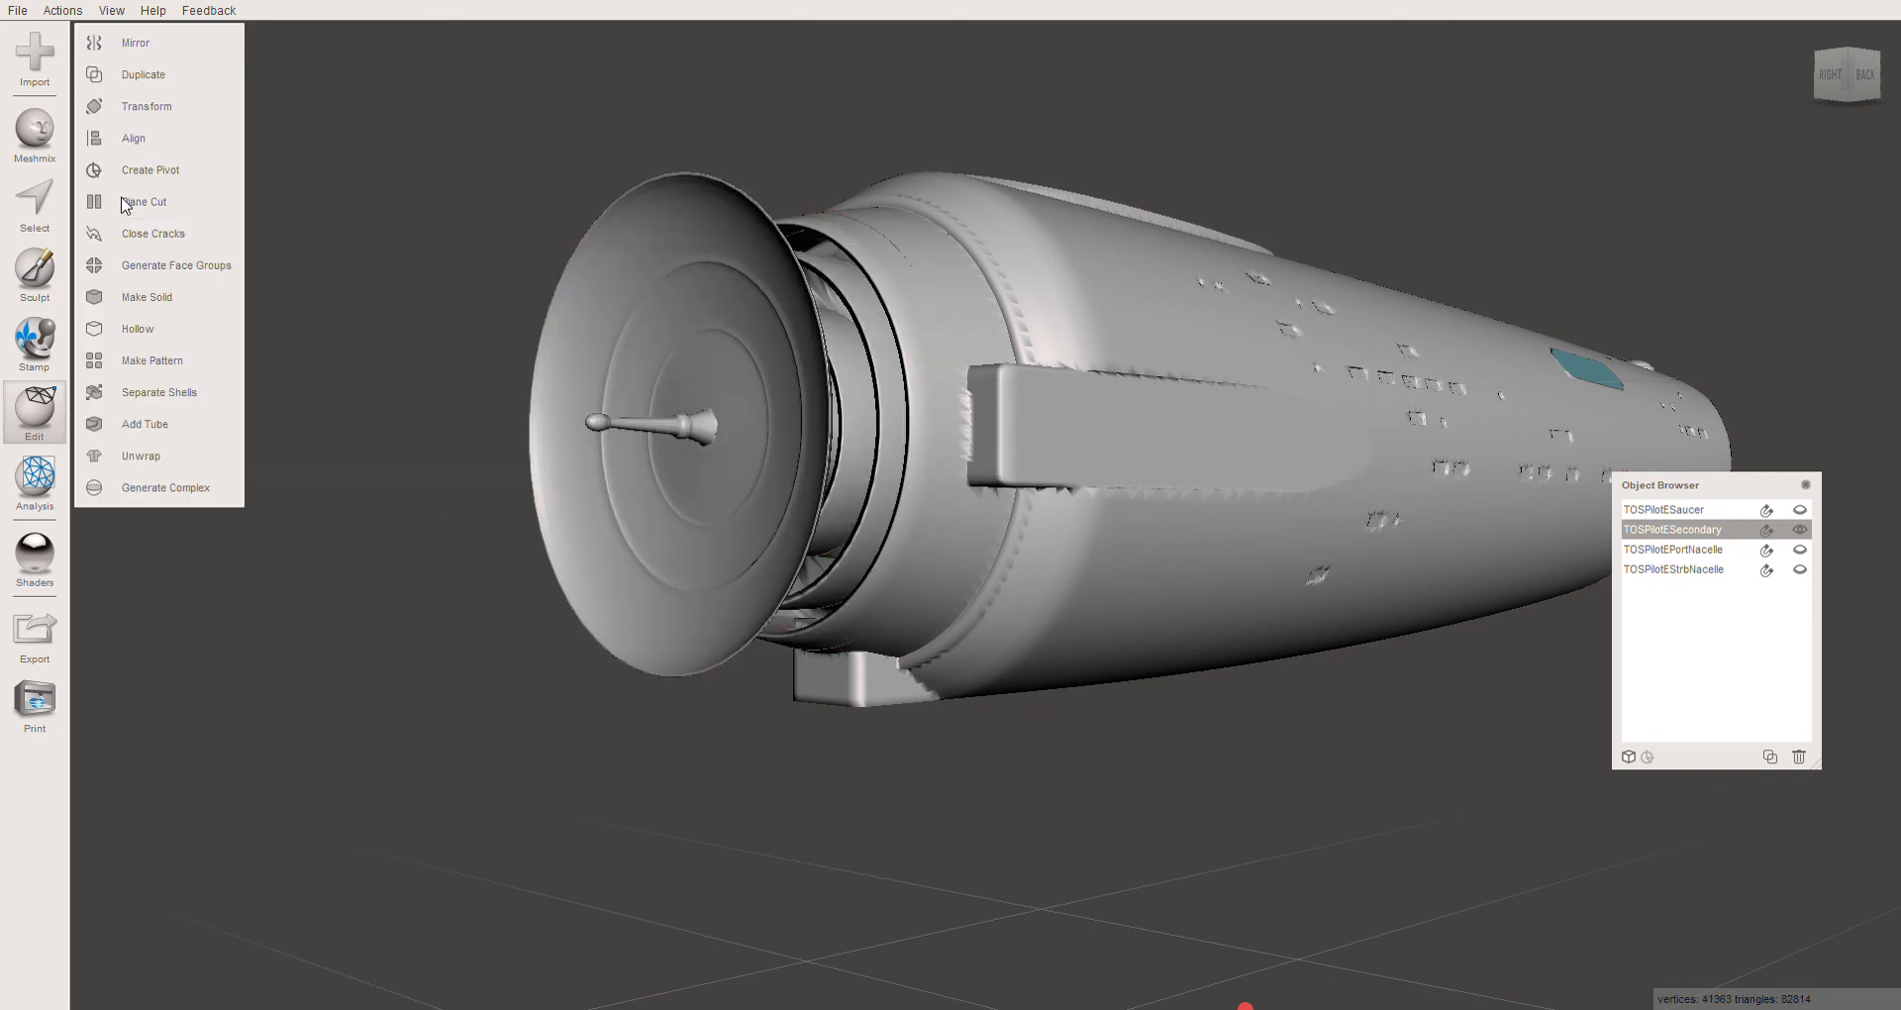
pyautogui.click(161, 393)
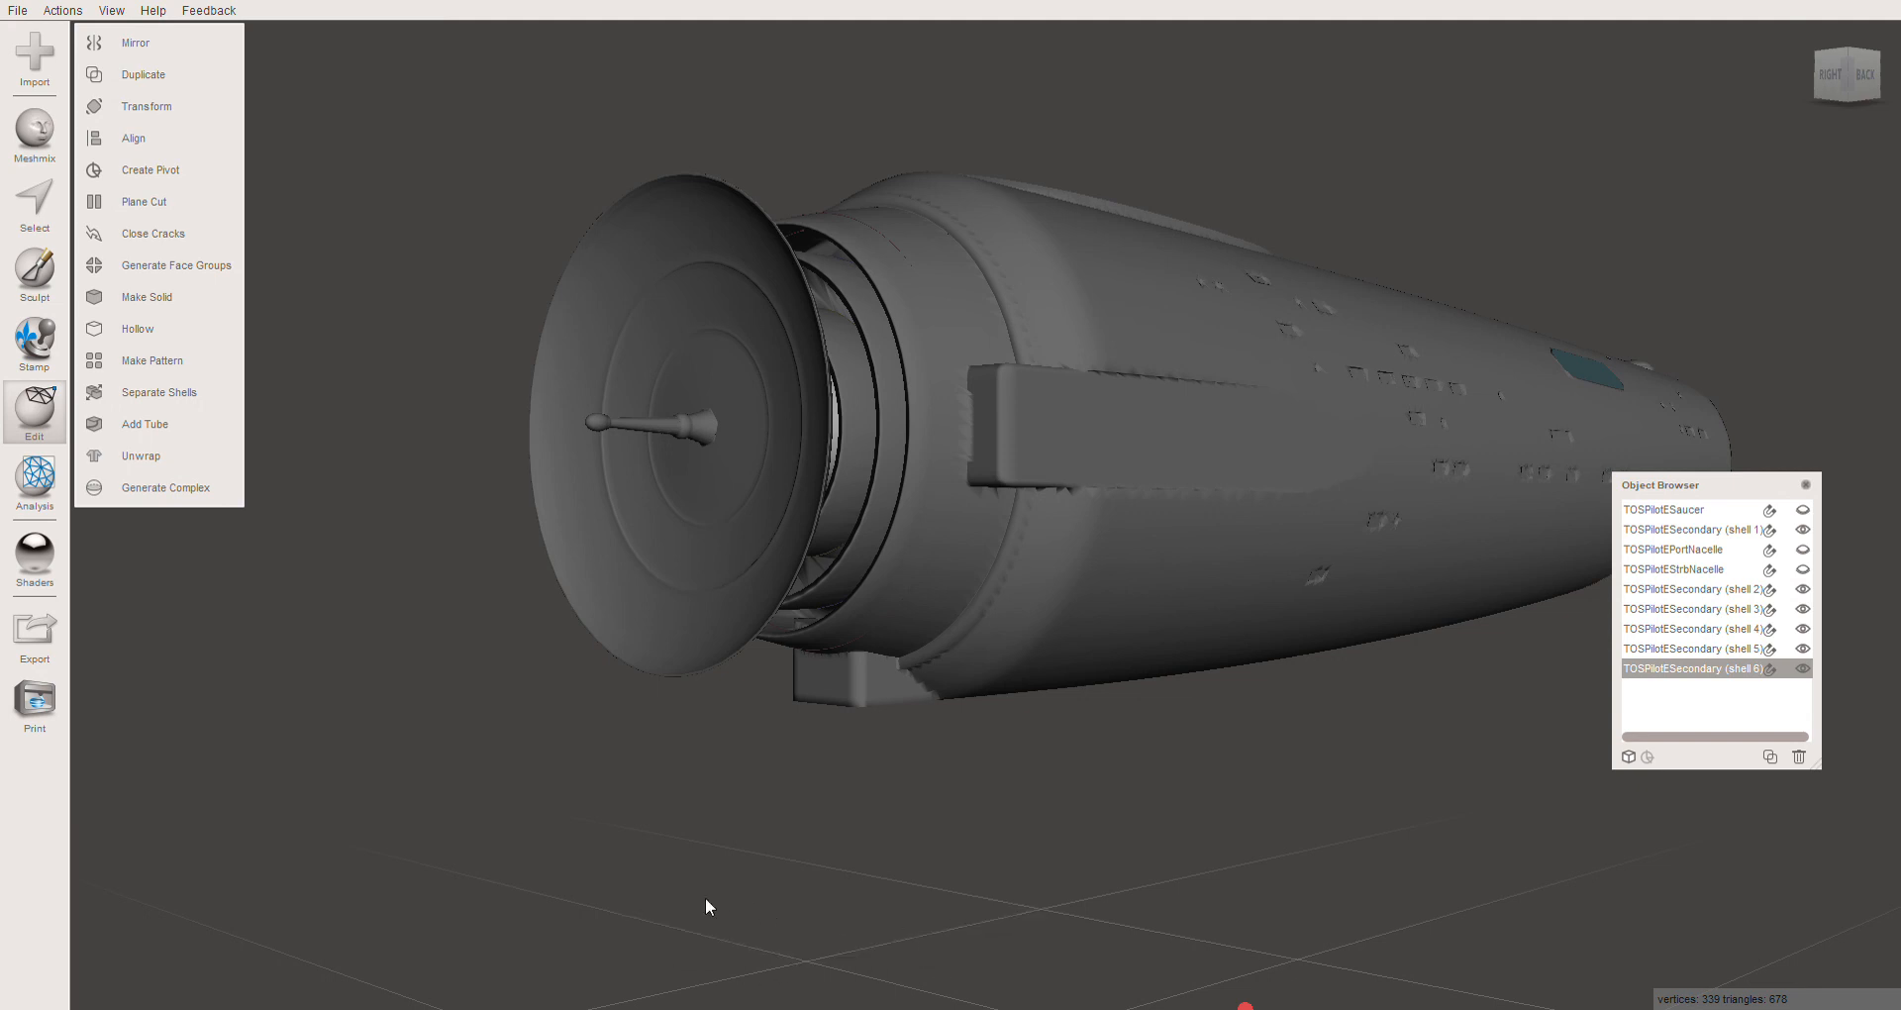
# Rename the detached deflector dish shell TOSPilotEDeflector and hide it
pyautogui.click(717, 458)
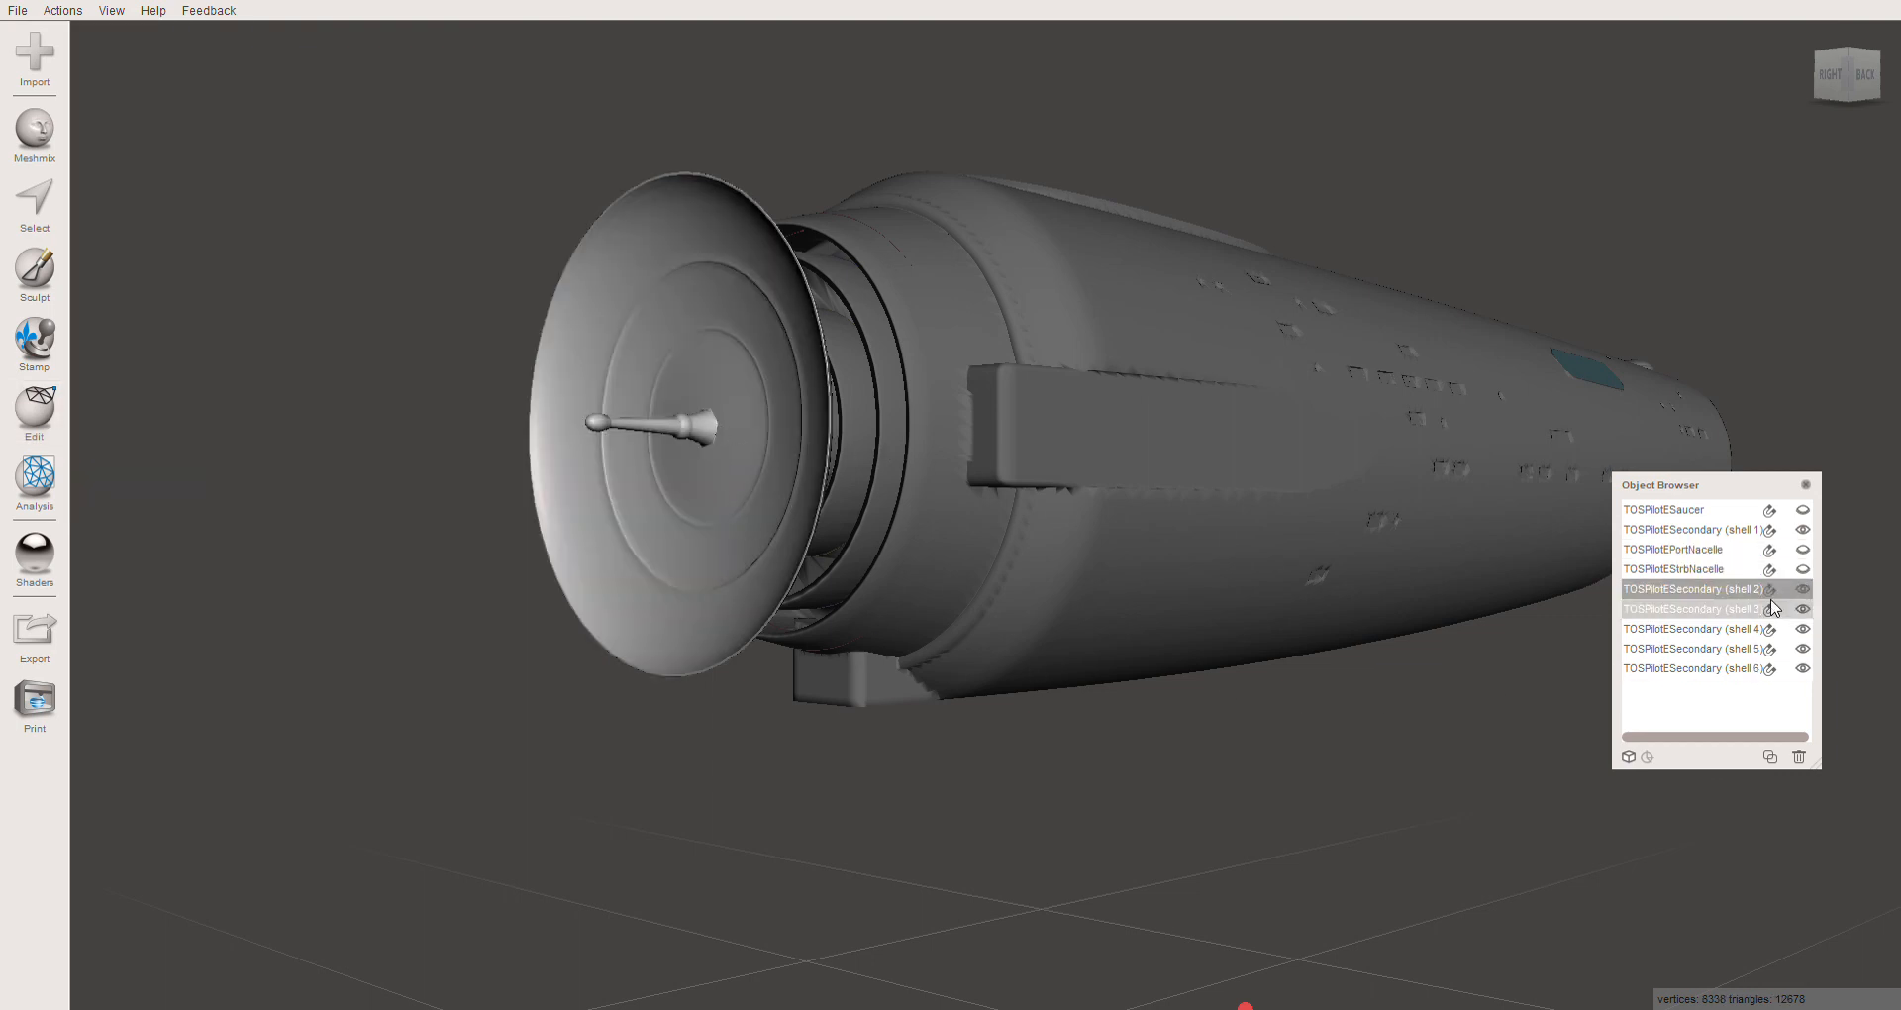
pyautogui.doubleClick(1743, 593)
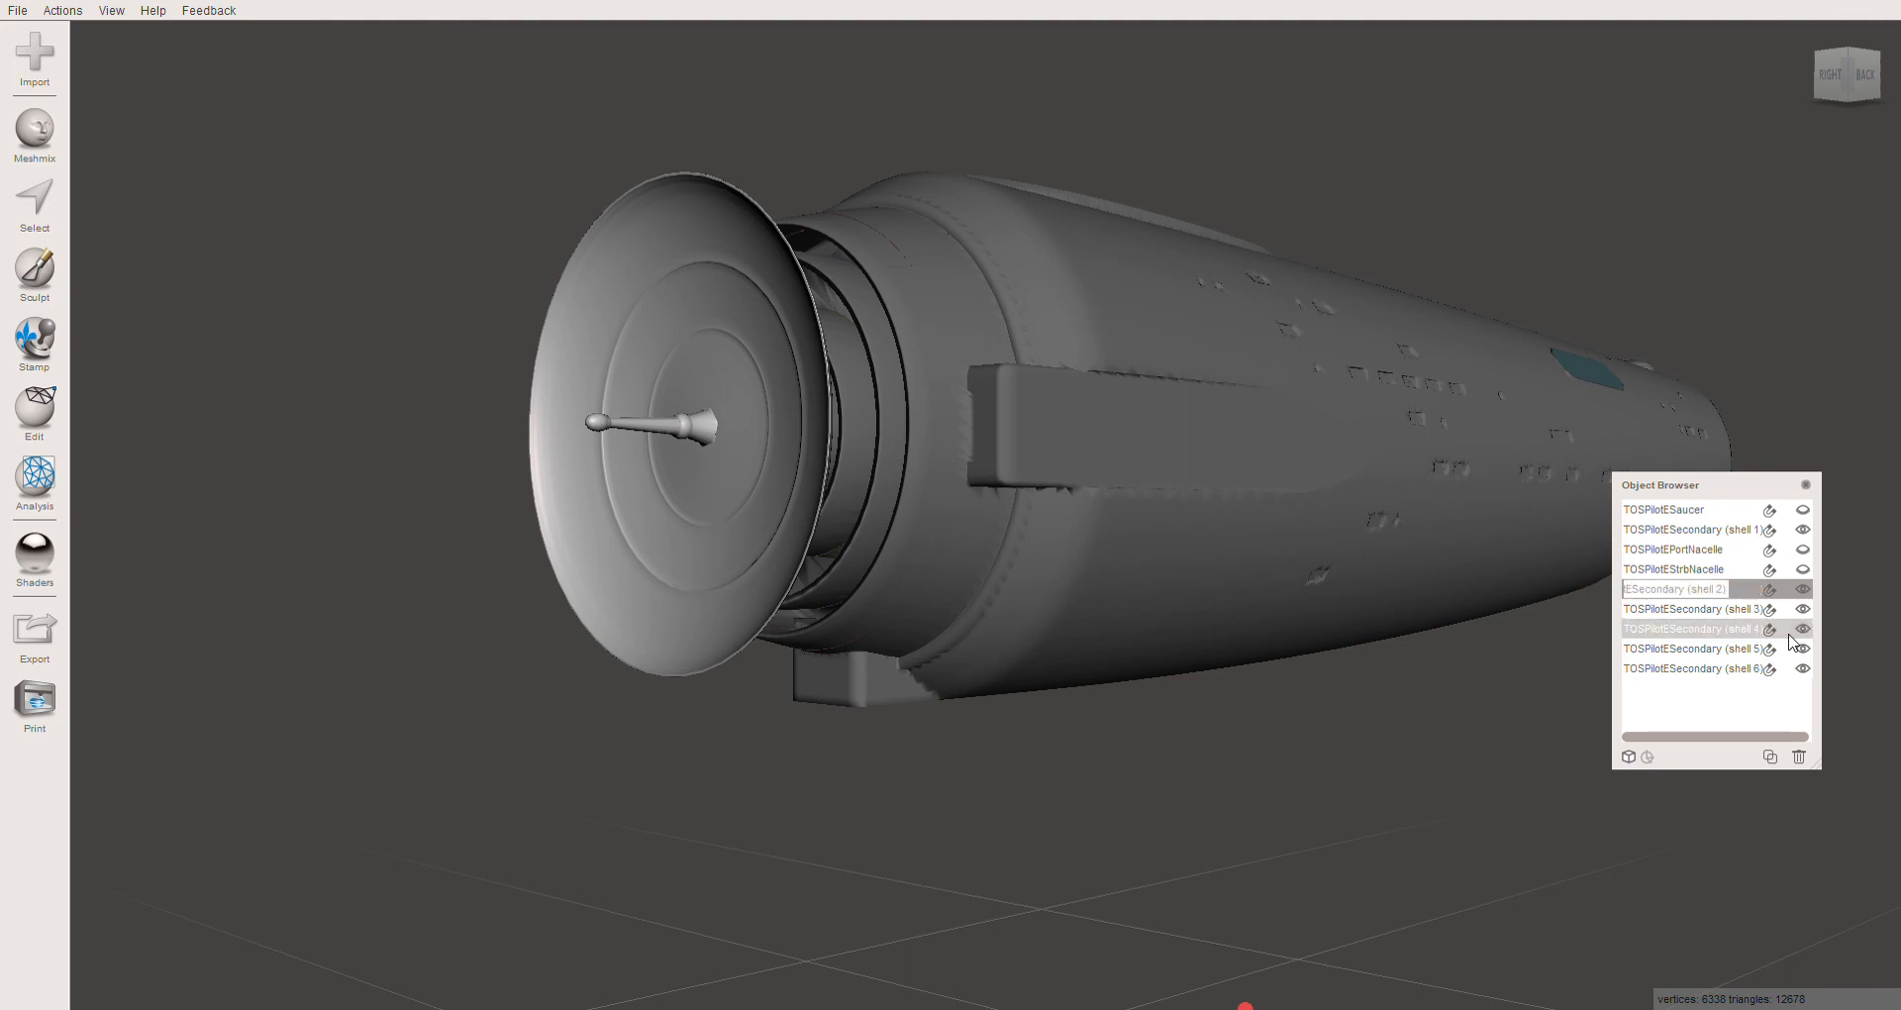
pyautogui.press('BackSpace')
pyautogui.press('BackSpace')
pyautogui.press('BackSpace')
pyautogui.press('BackSpace')
pyautogui.press('BackSpace')
pyautogui.press('BackSpace')
pyautogui.press('BackSpace')
pyautogui.press('BackSpace')
pyautogui.press('BackSpace')
pyautogui.press('BackSpace')
pyautogui.press('BackSpace')
pyautogui.press('BackSpace')
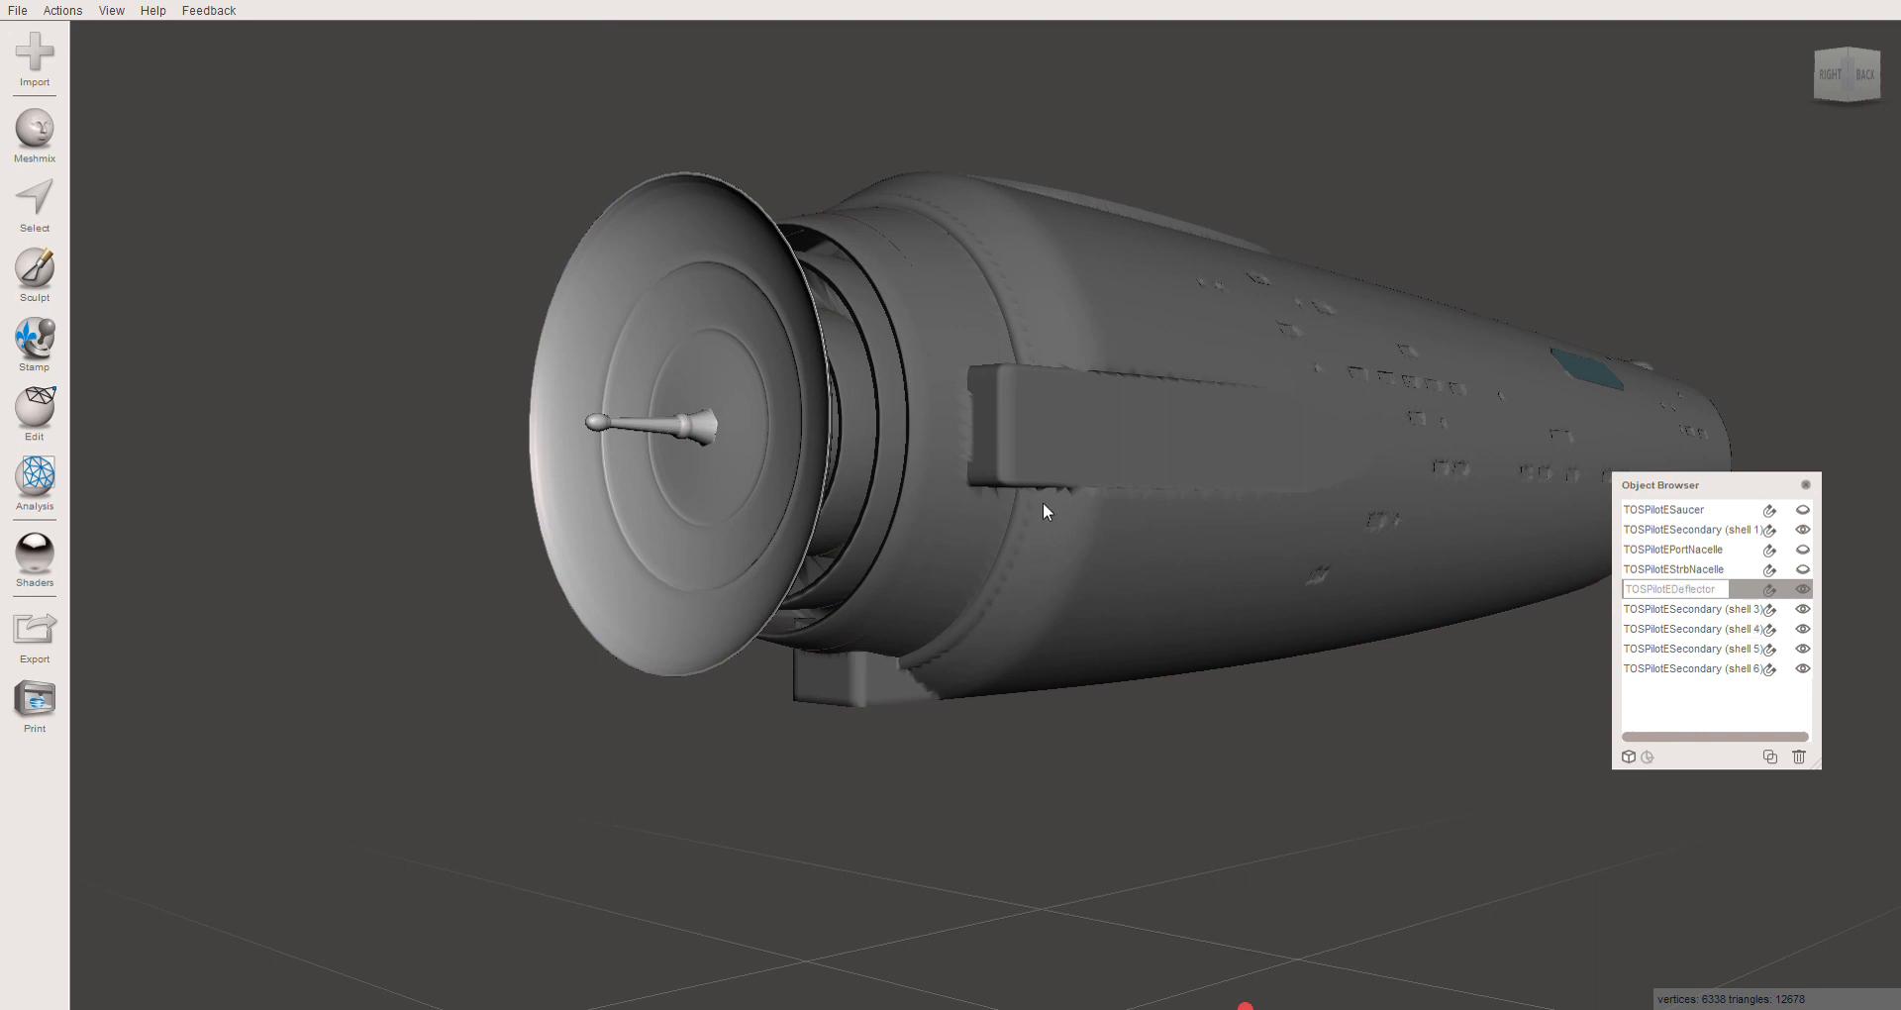
pyautogui.press('Return')
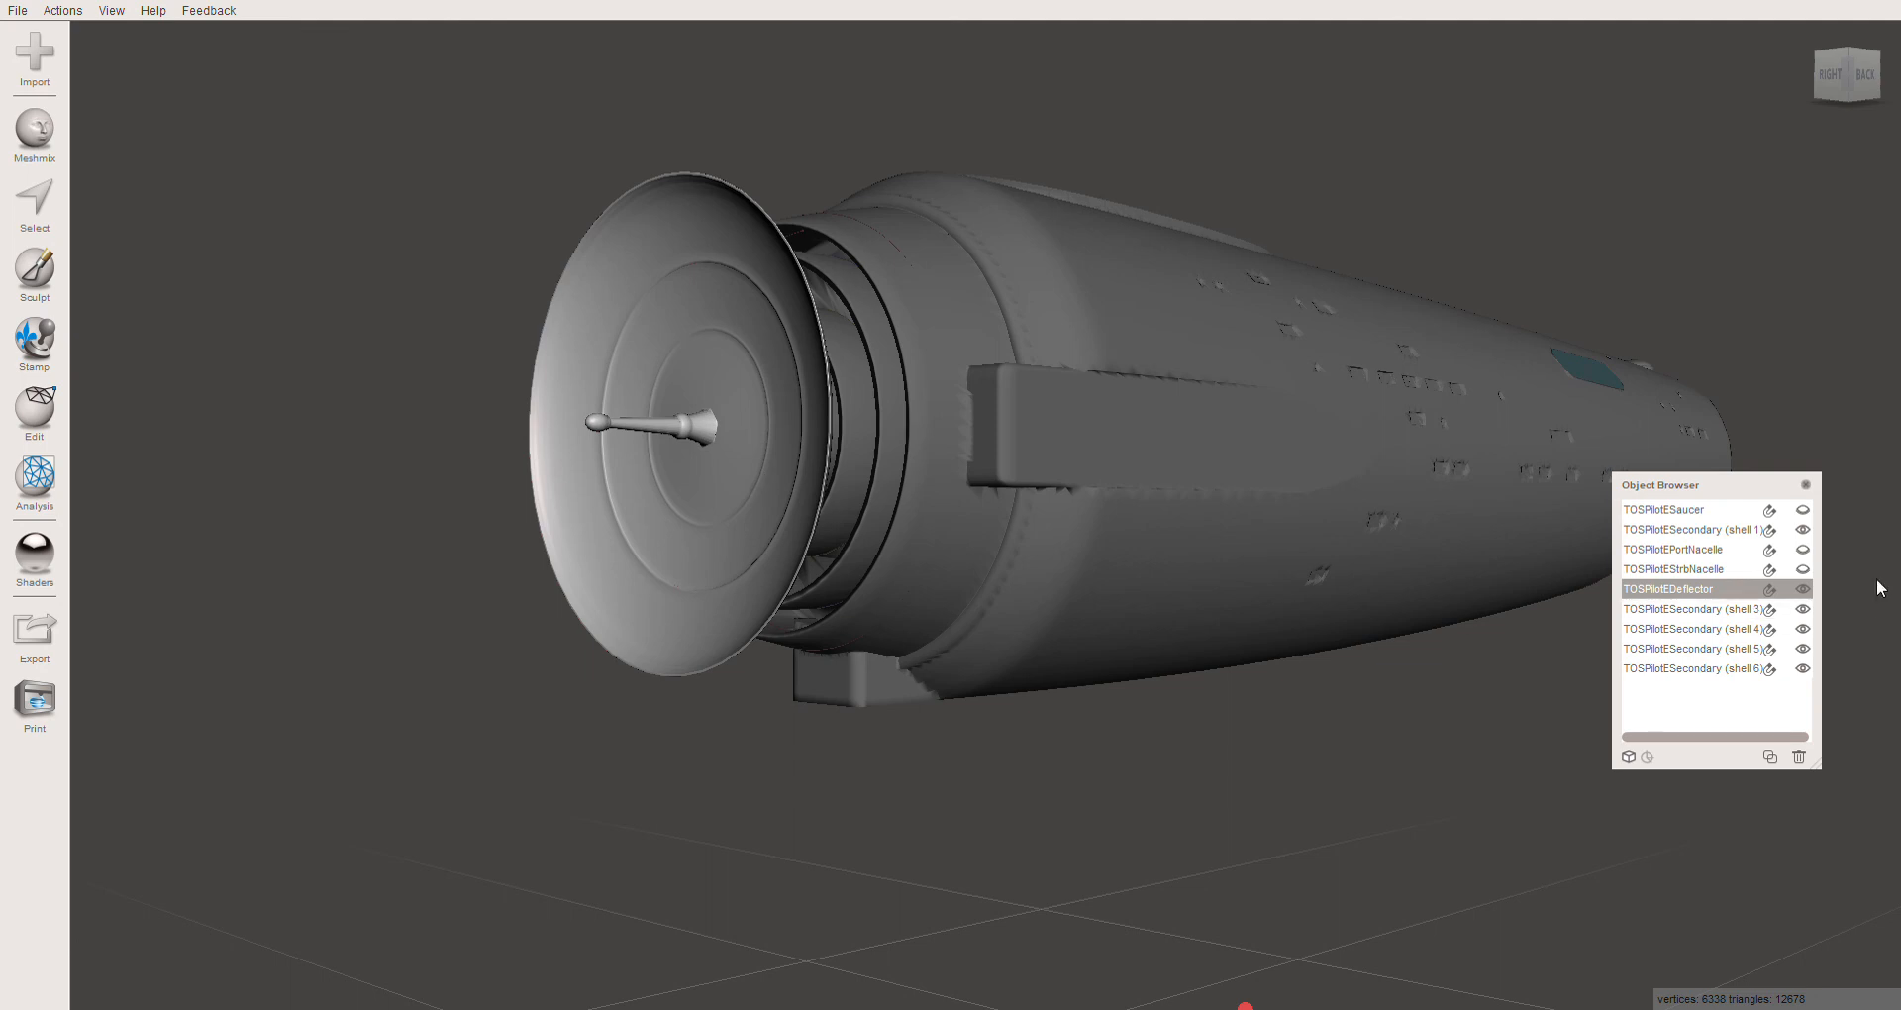
pyautogui.click(1802, 589)
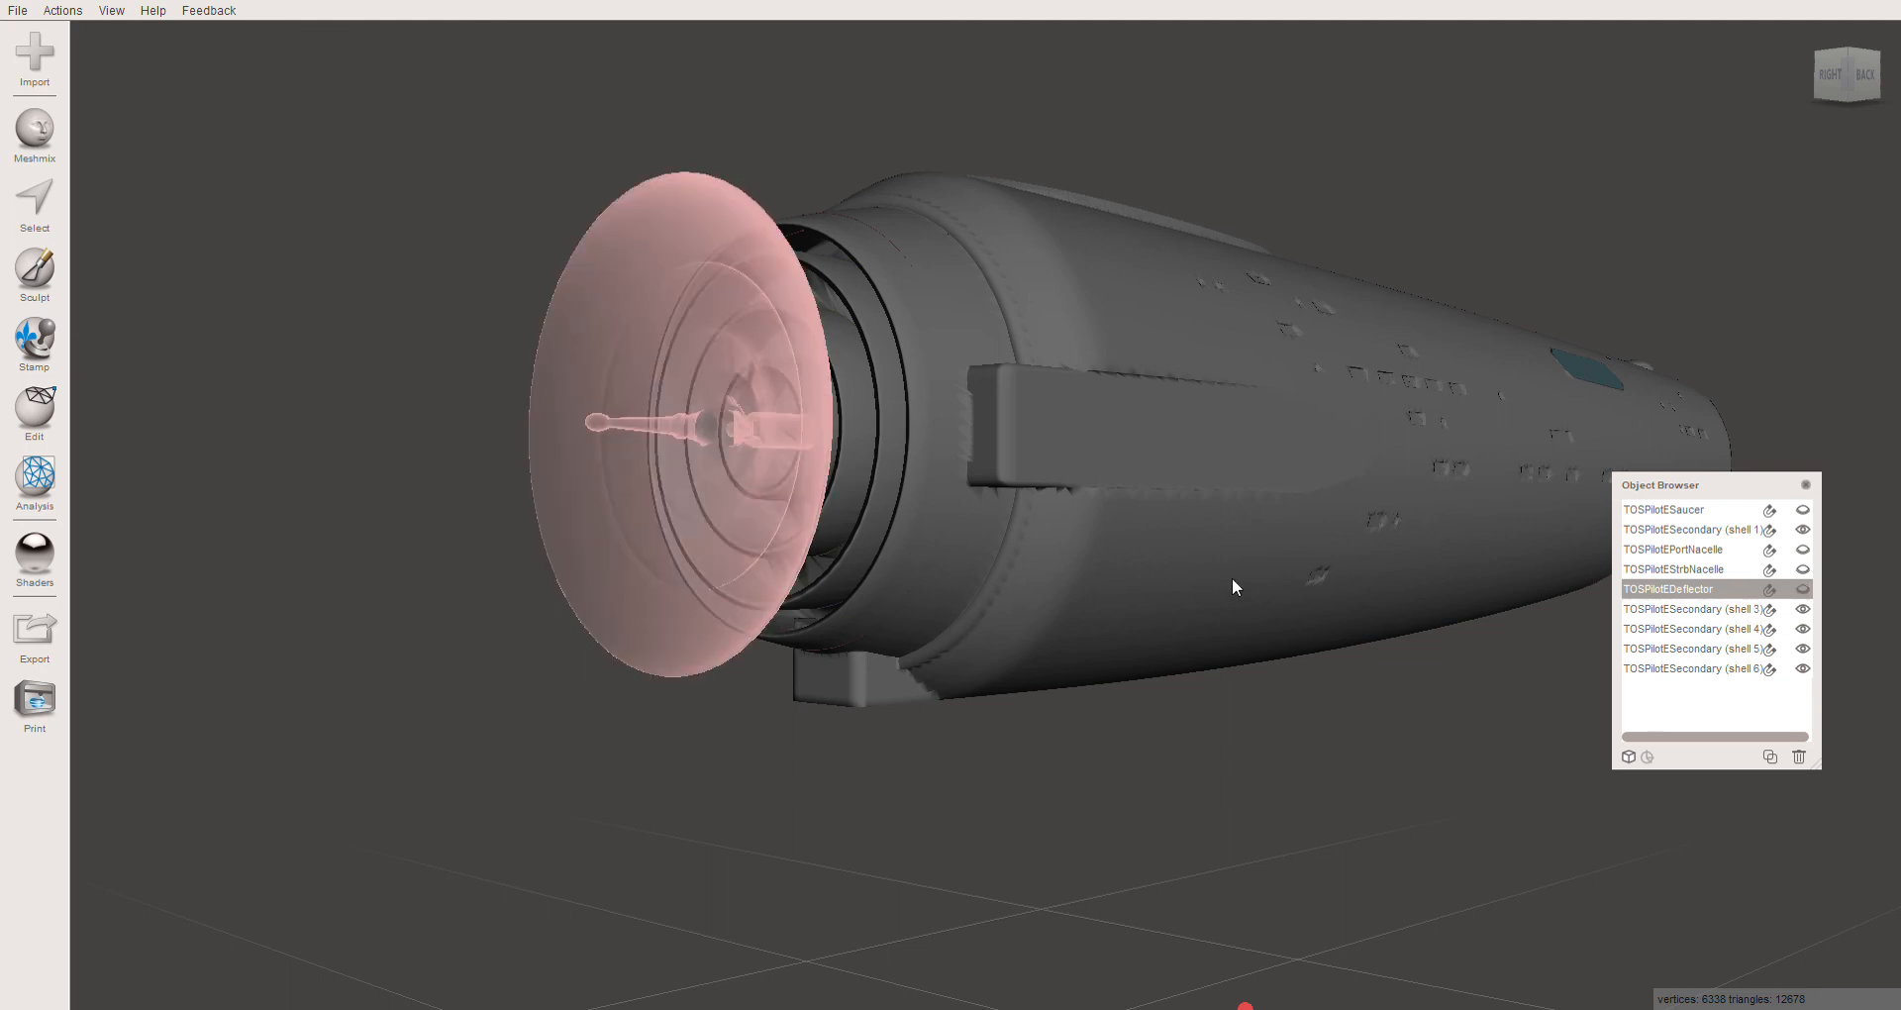
# Combine the main secondary hull shell with the four concentric ring shells at its front
pyautogui.click(1099, 443)
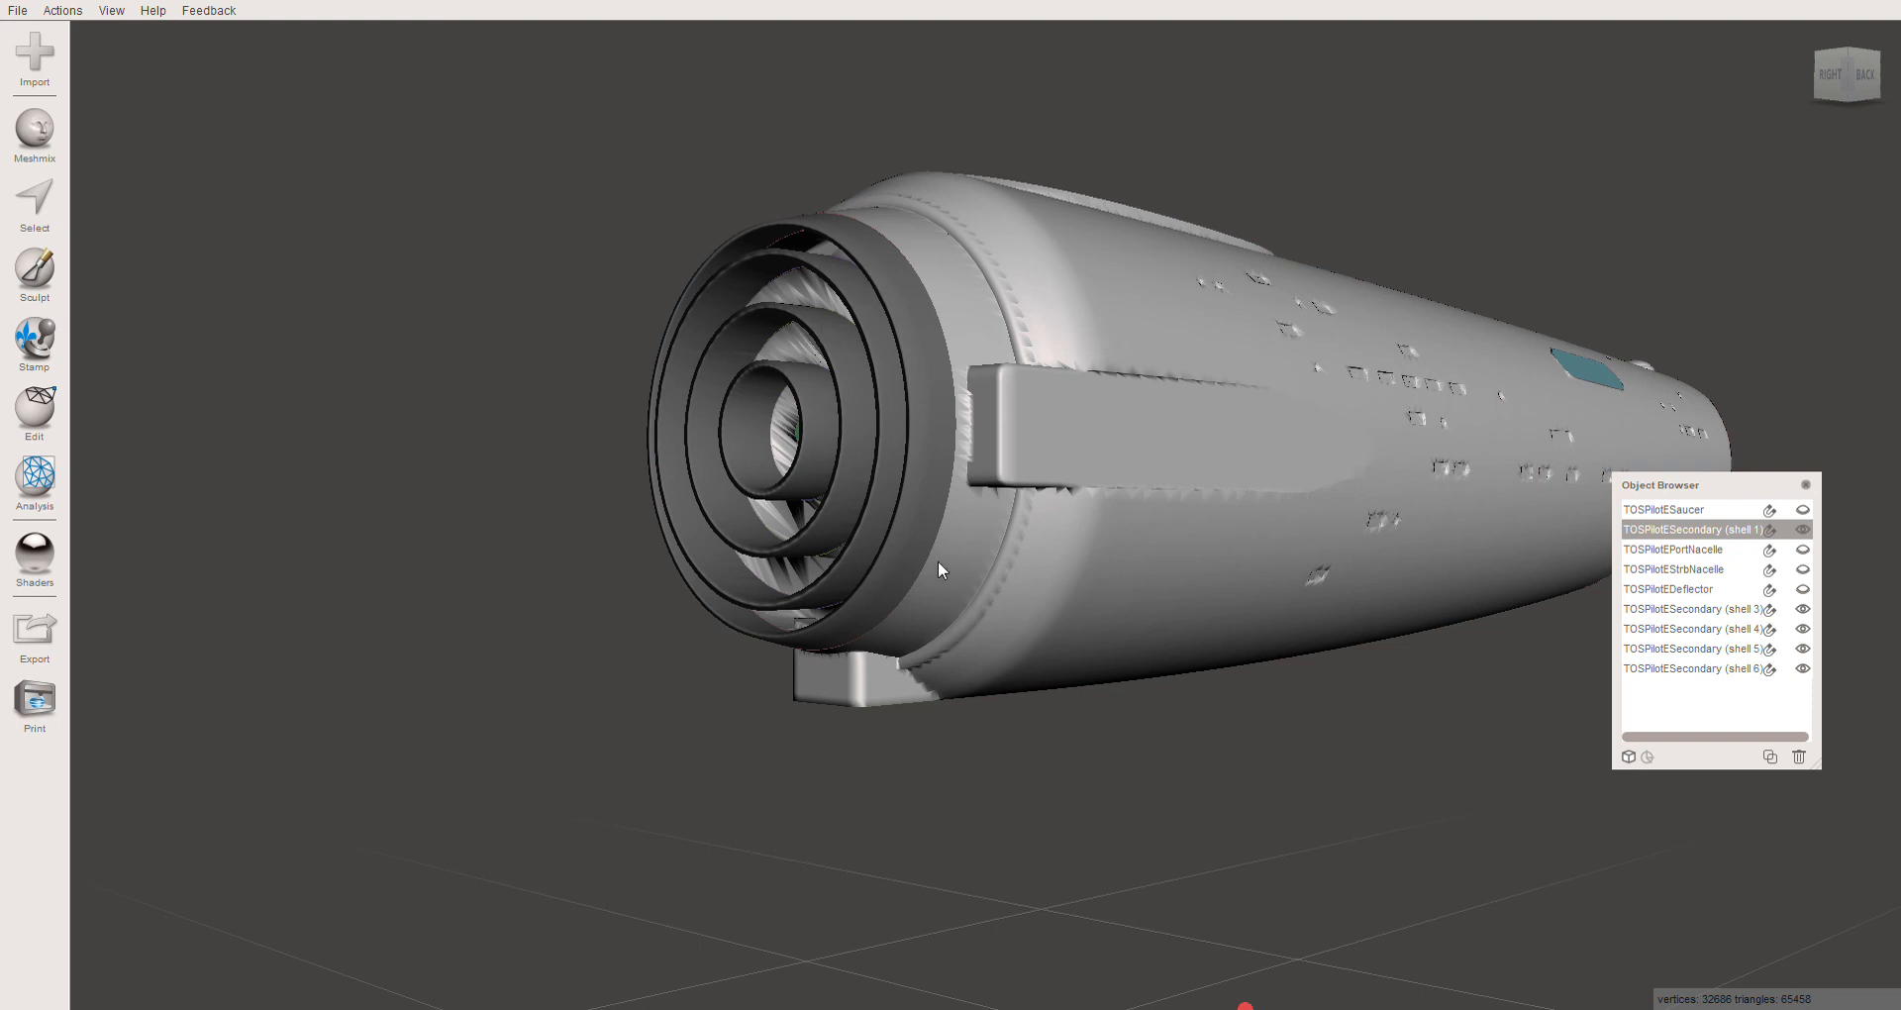
pyautogui.moveTo(941, 601); pyautogui.dragTo(958, 601, button='right')
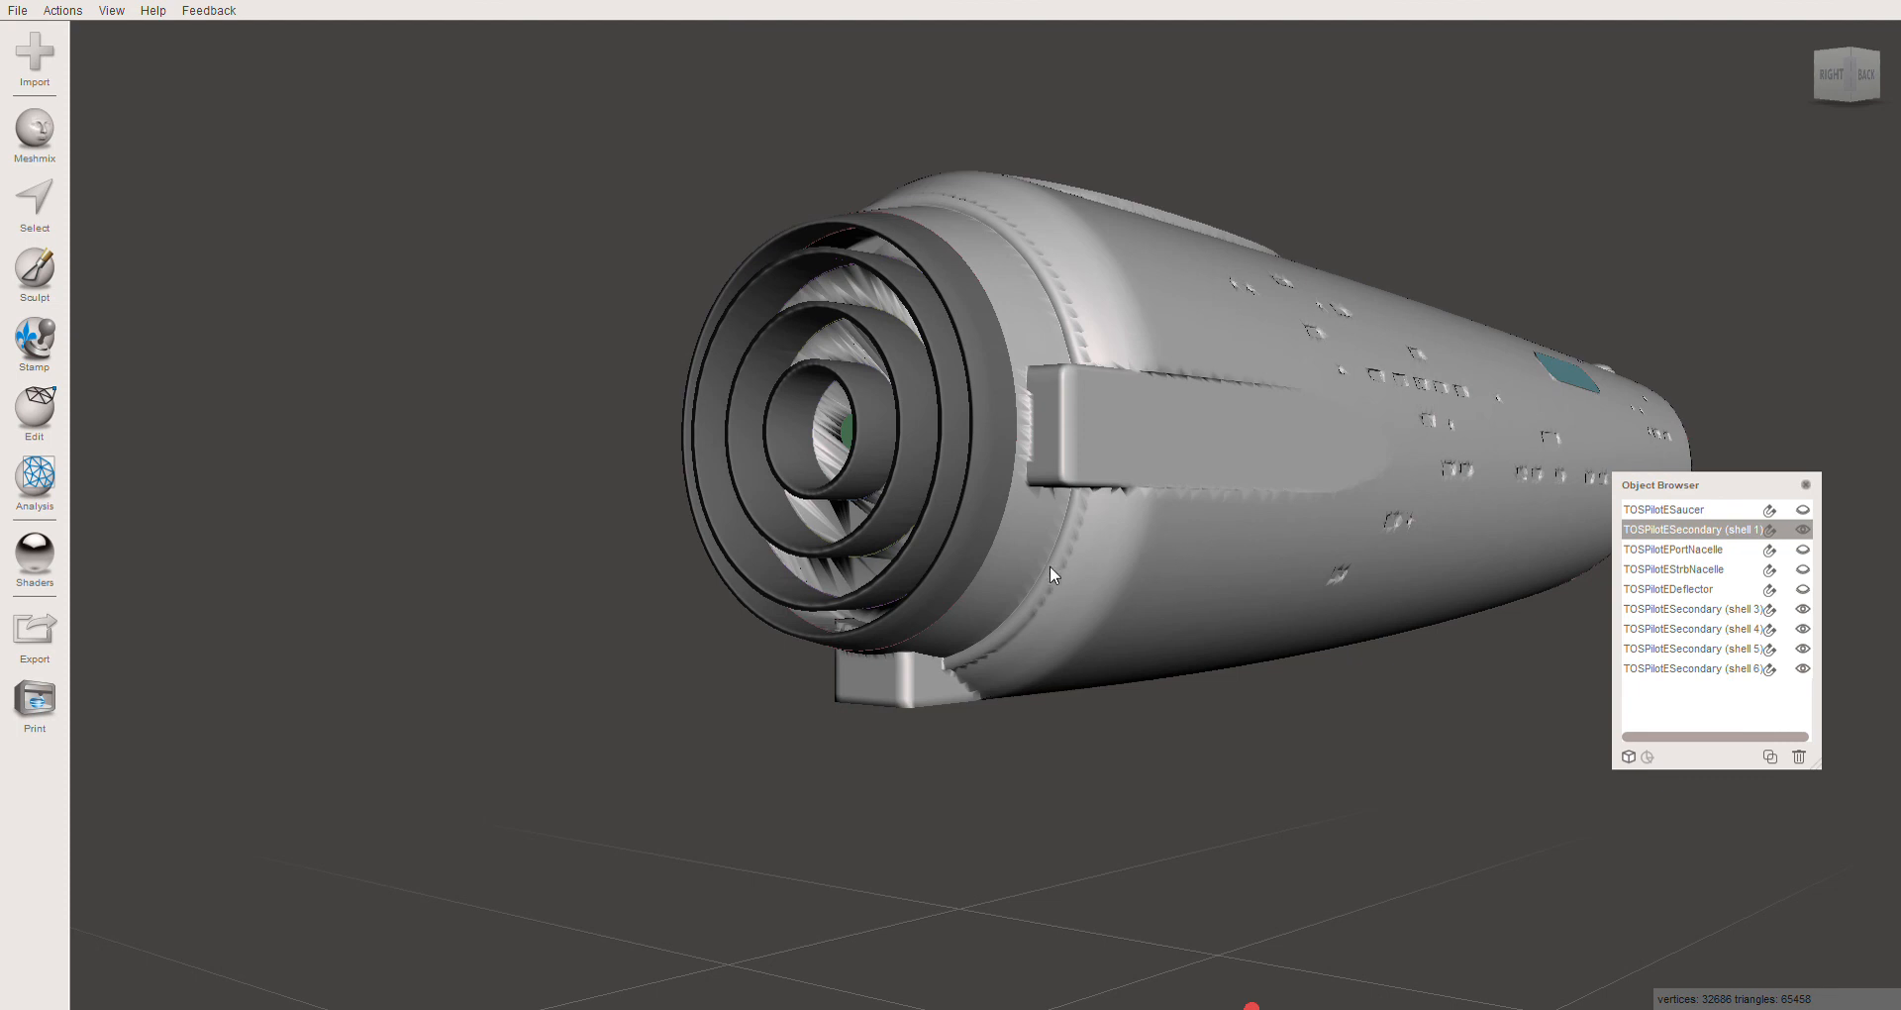
pyautogui.keyDown('shift'); pyautogui.click(974, 537); pyautogui.keyUp('shift')
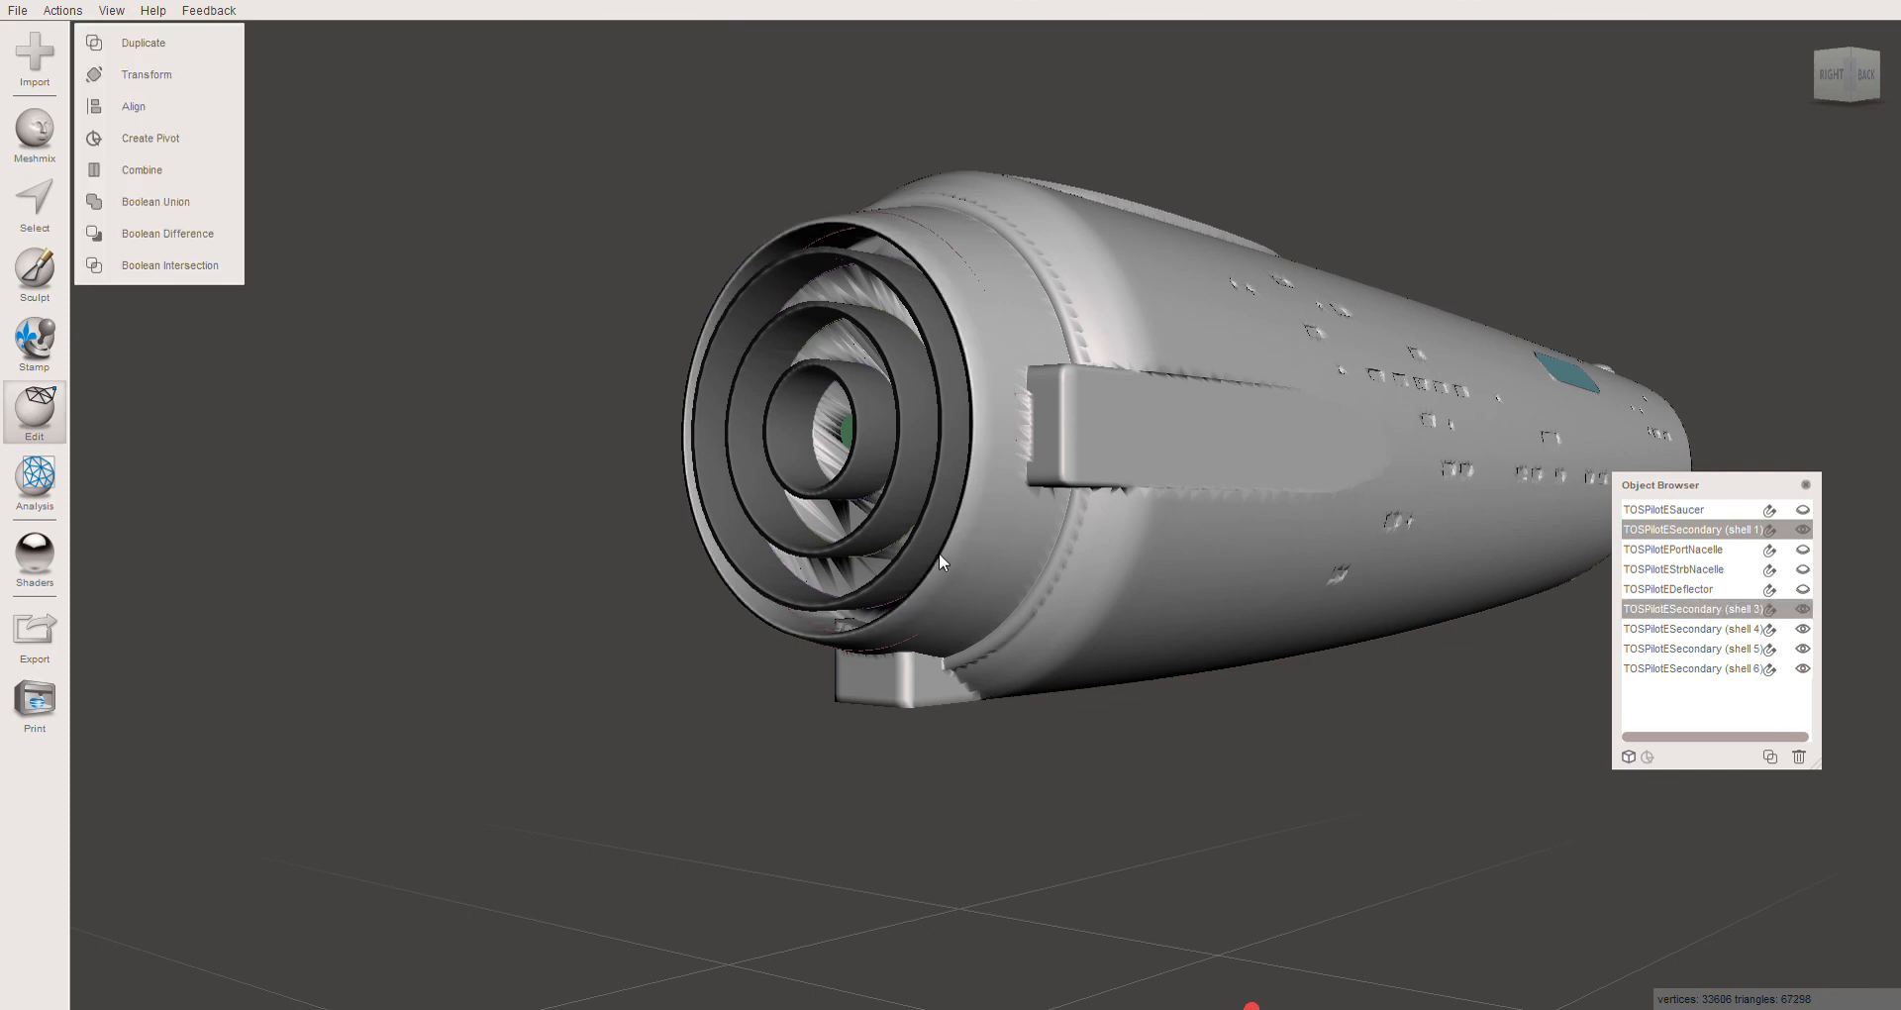
pyautogui.keyDown('shift'); pyautogui.click(877, 528); pyautogui.keyUp('shift')
pyautogui.keyDown('shift'); pyautogui.click(876, 522); pyautogui.keyUp('shift')
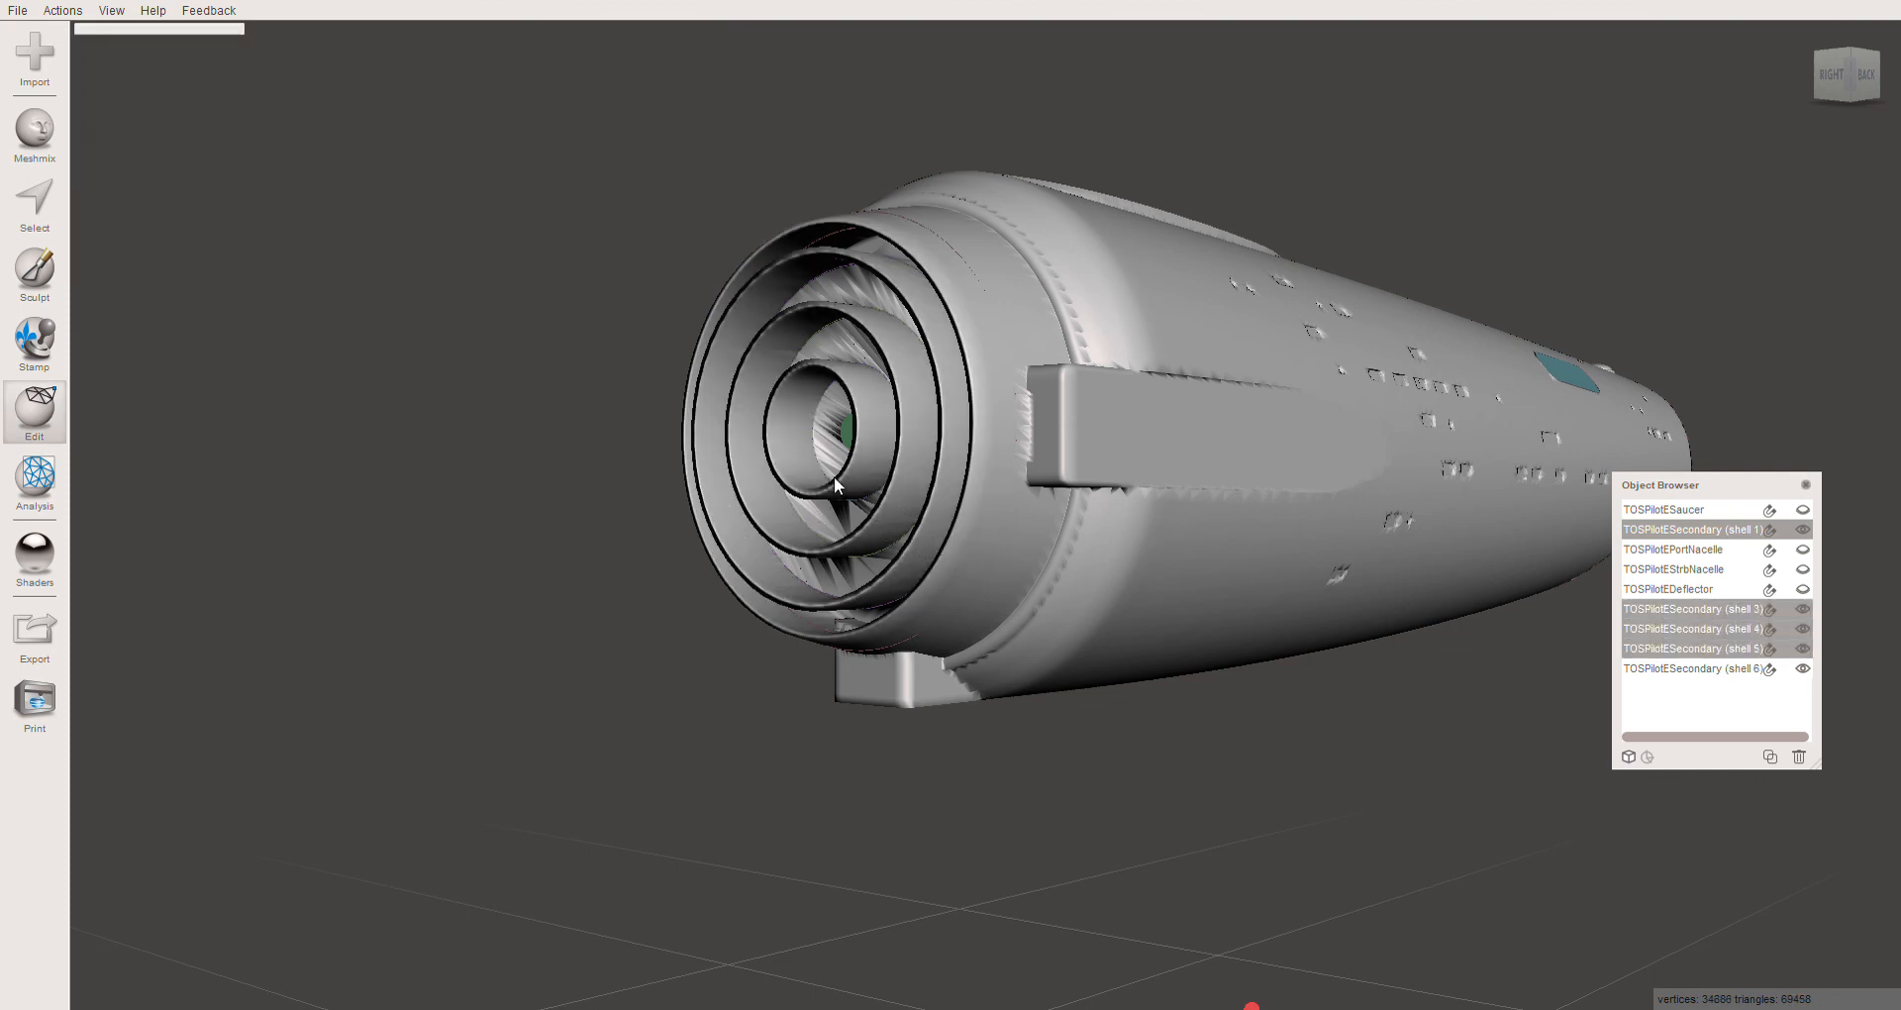
pyautogui.keyDown('shift'); pyautogui.click(834, 479); pyautogui.keyUp('shift')
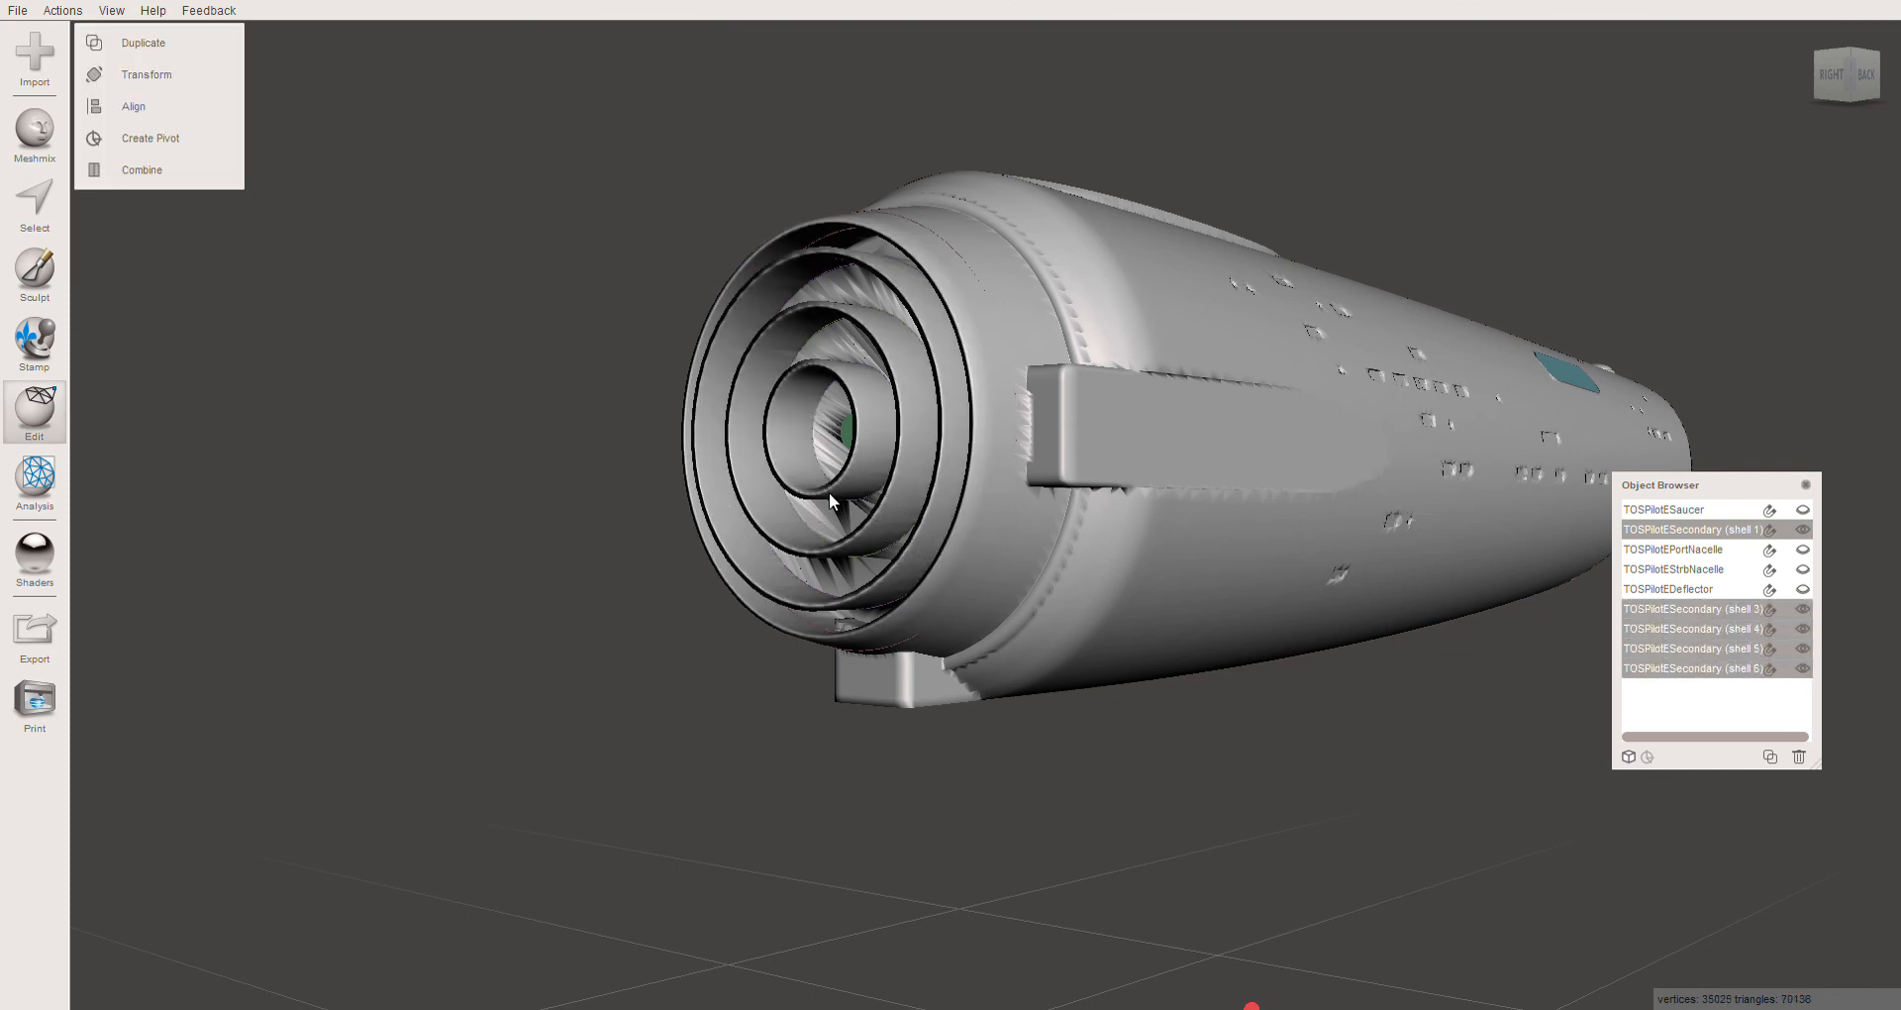
pyautogui.click(142, 172)
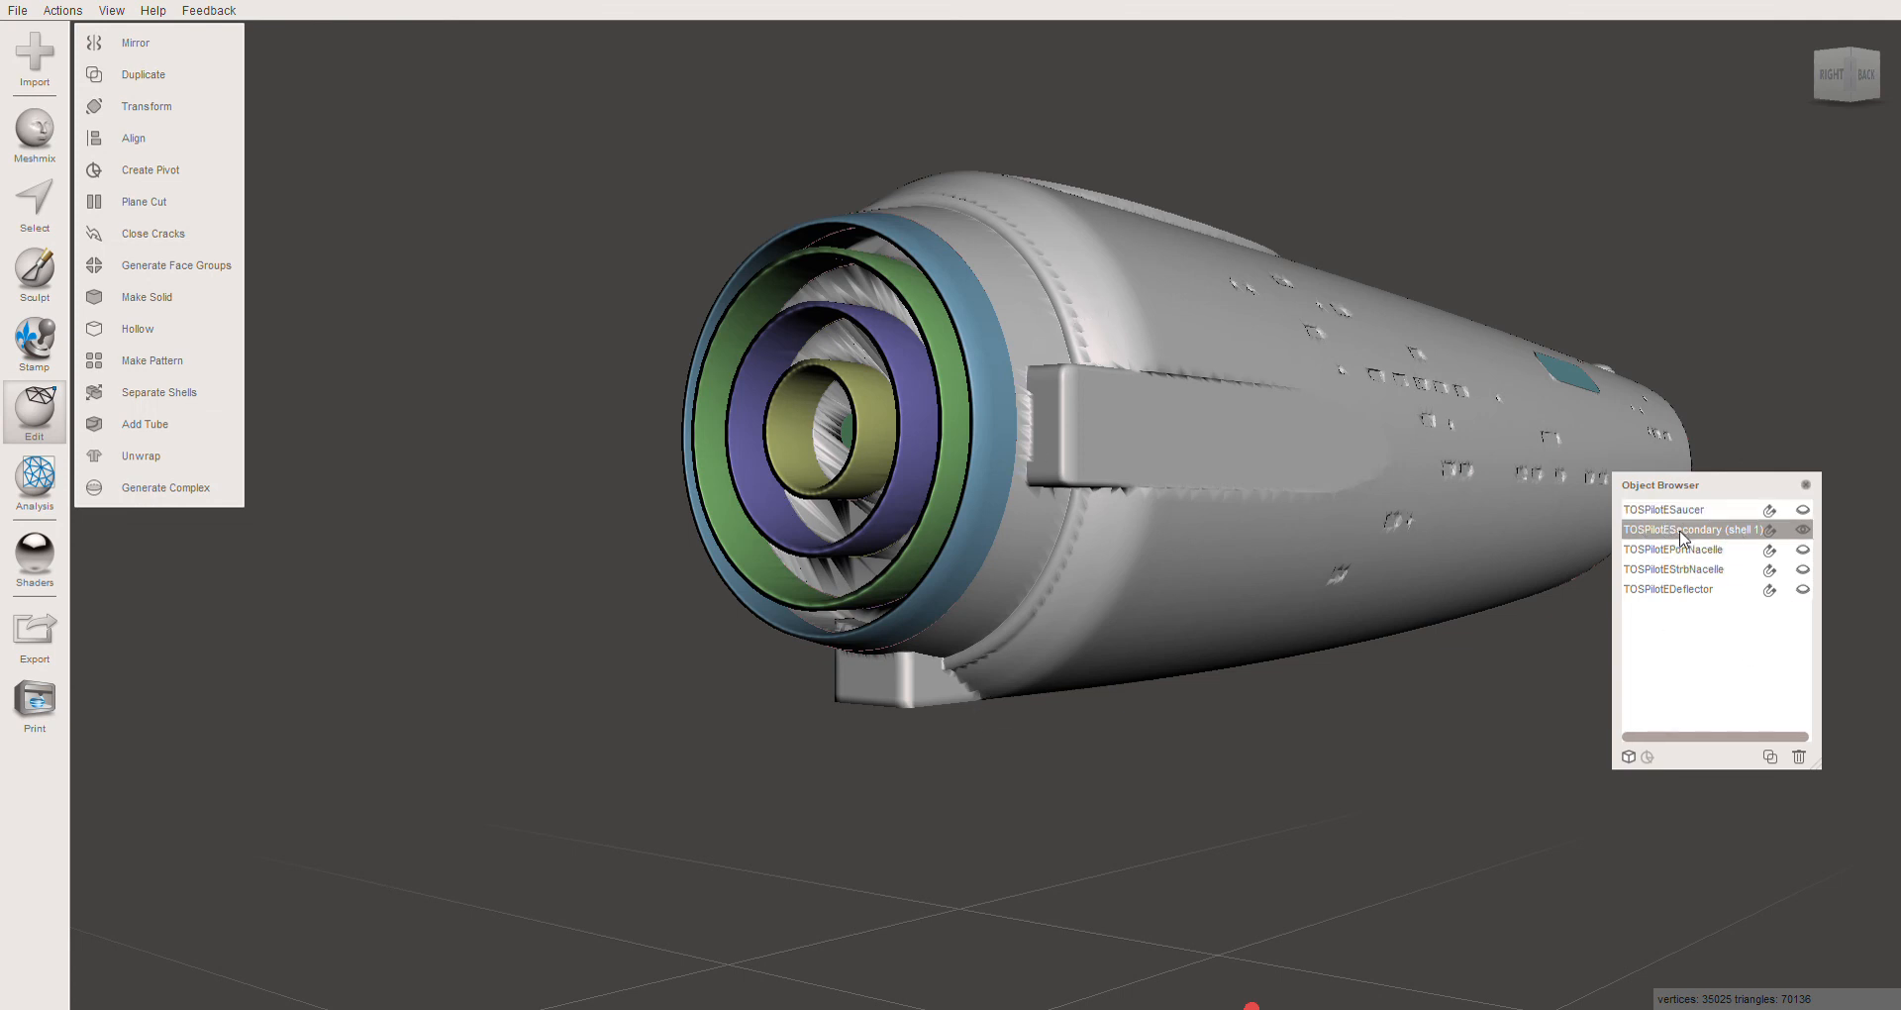
# Rename the combined hull TOSPilotESecondary and hide it
pyautogui.doubleClick(1749, 540)
pyautogui.press('BackSpace')
pyautogui.press('BackSpace')
pyautogui.press('BackSpace')
pyautogui.press('BackSpace')
pyautogui.press('BackSpace')
pyautogui.press('BackSpace')
pyautogui.press('BackSpace')
pyautogui.press('BackSpace')
pyautogui.press('BackSpace')
pyautogui.press('BackSpace')
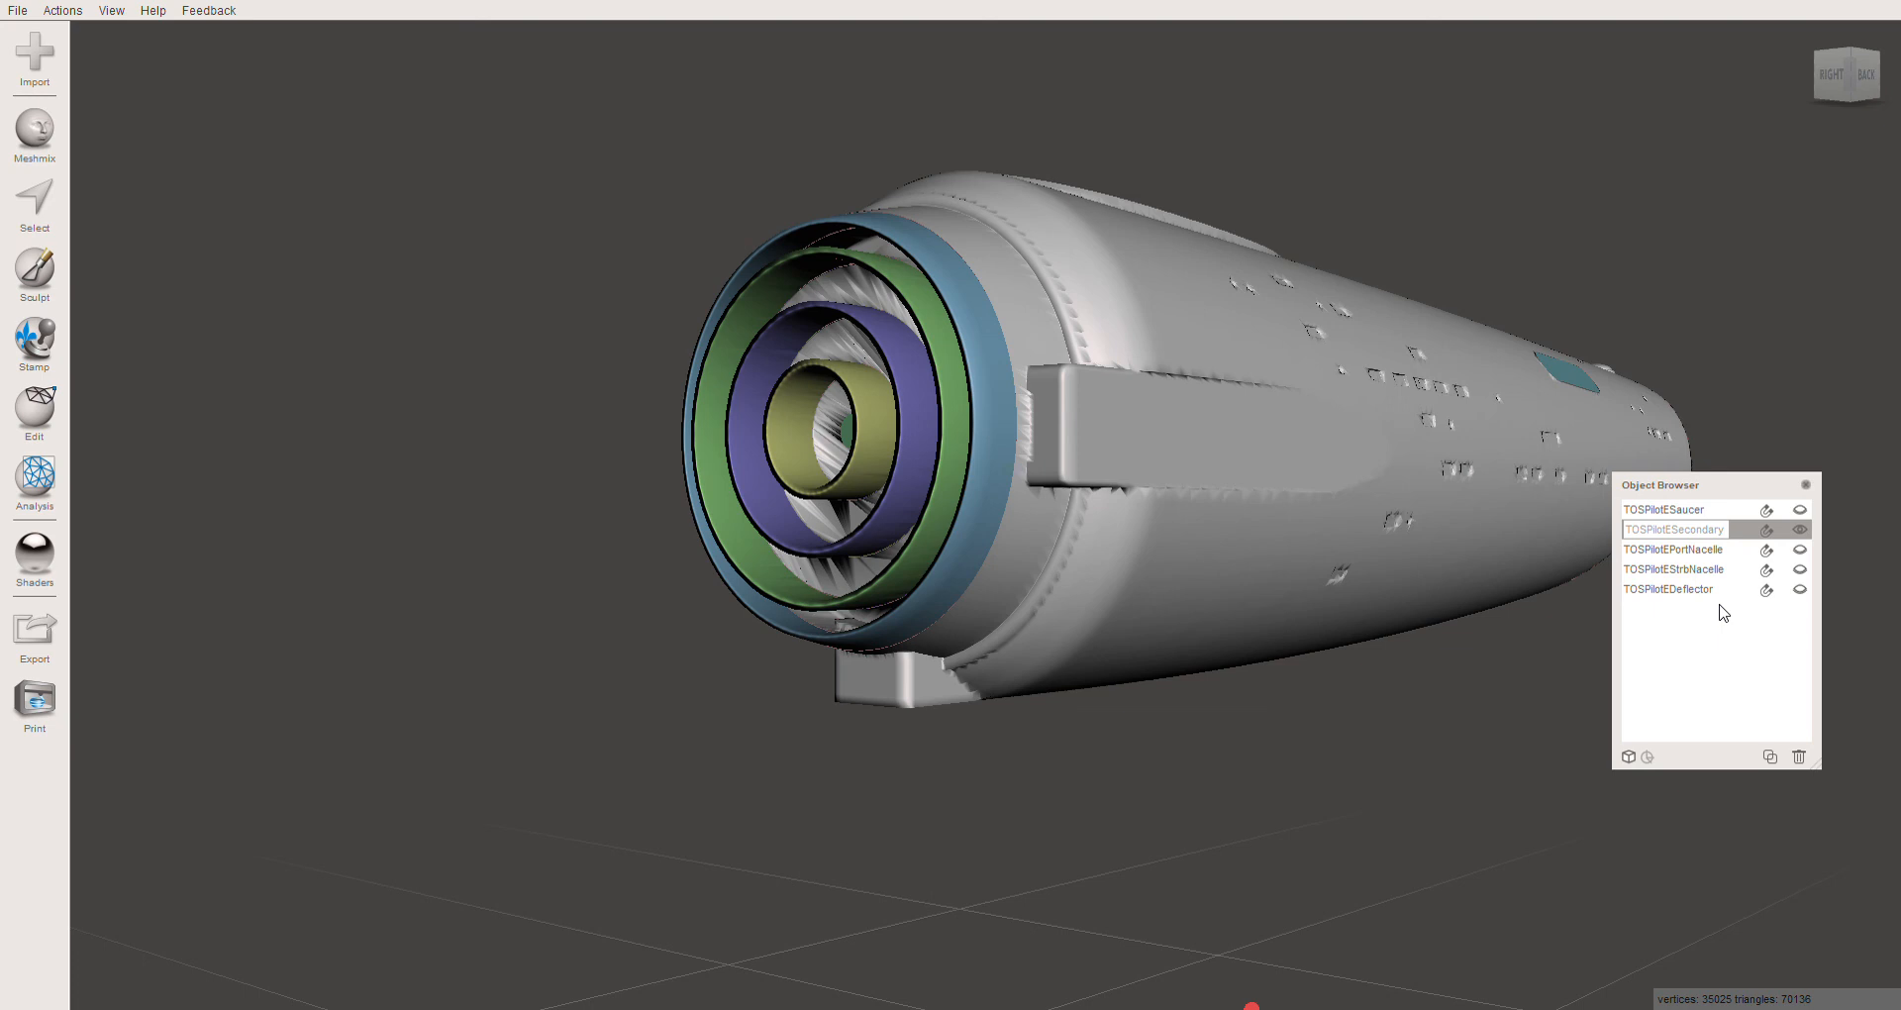
pyautogui.click(1801, 534)
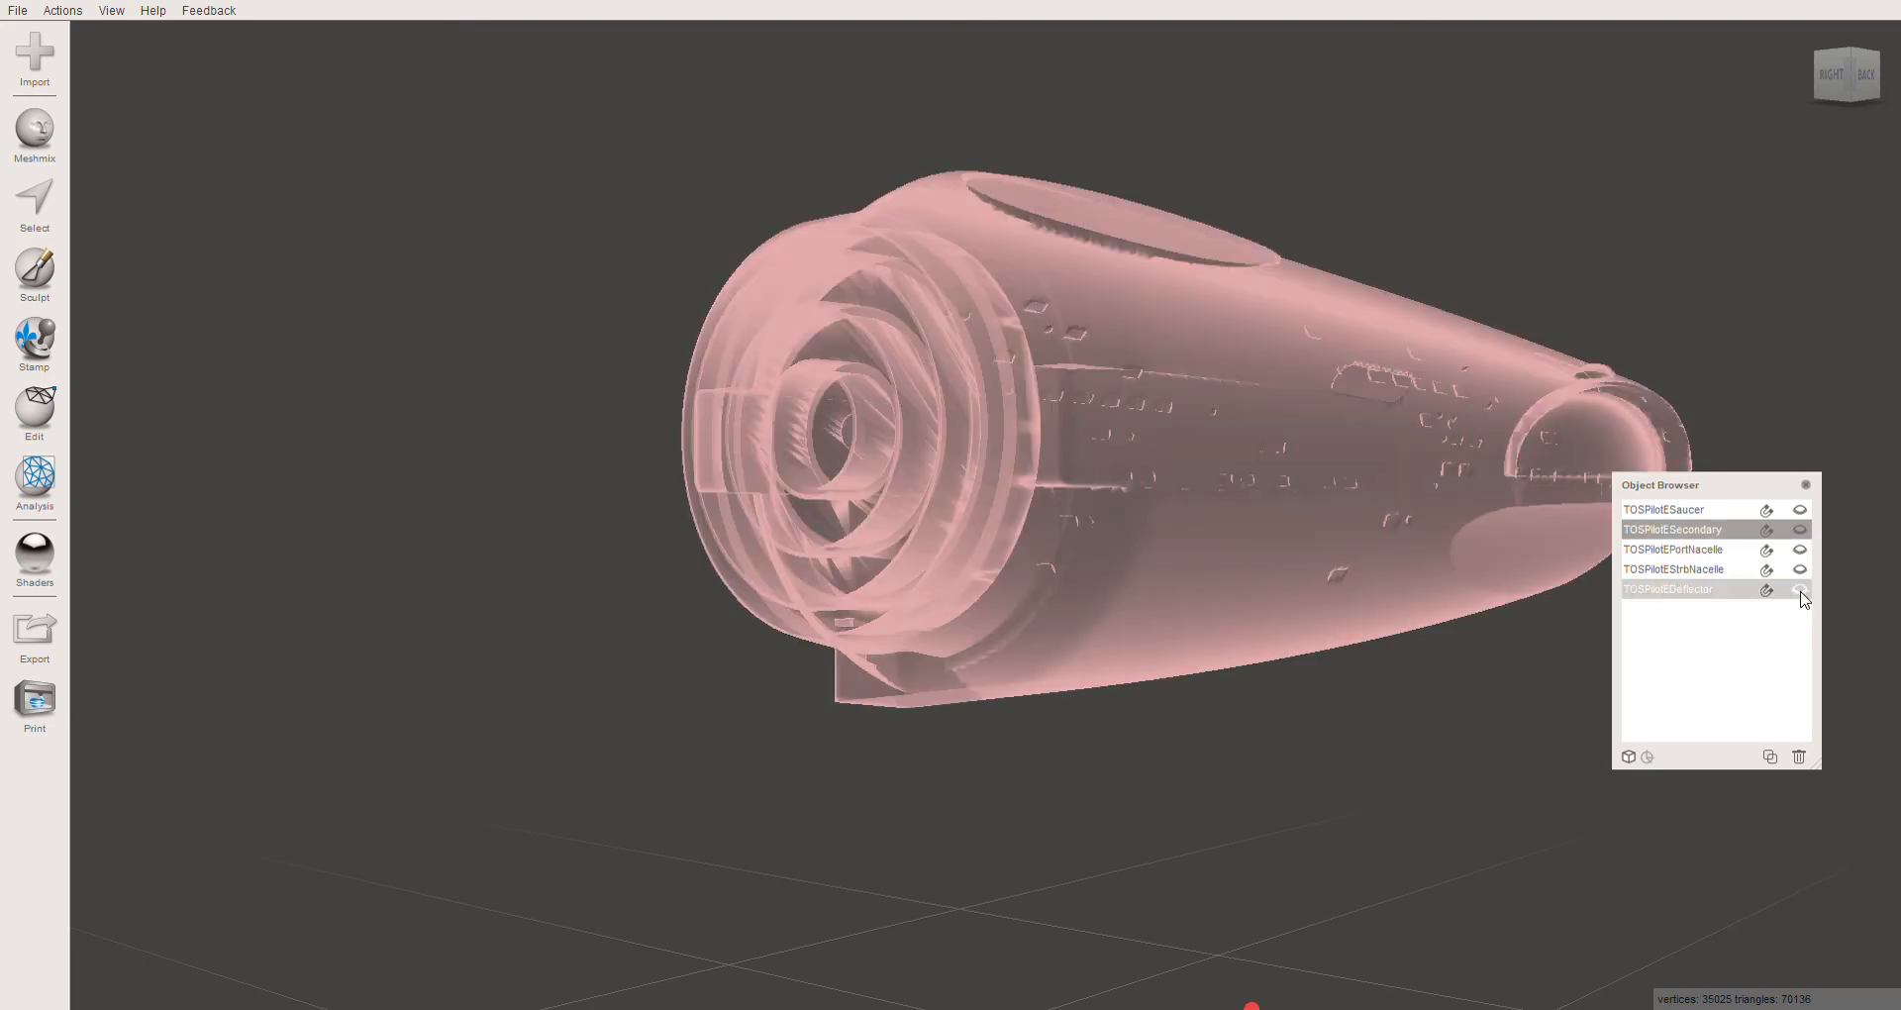
# Select TOSPilotEDeflector and make it visible together with both nacelles, the secondary hull and the saucer
pyautogui.click(1709, 595)
pyautogui.moveTo(974, 592); pyautogui.dragTo(416, 473, button='right')
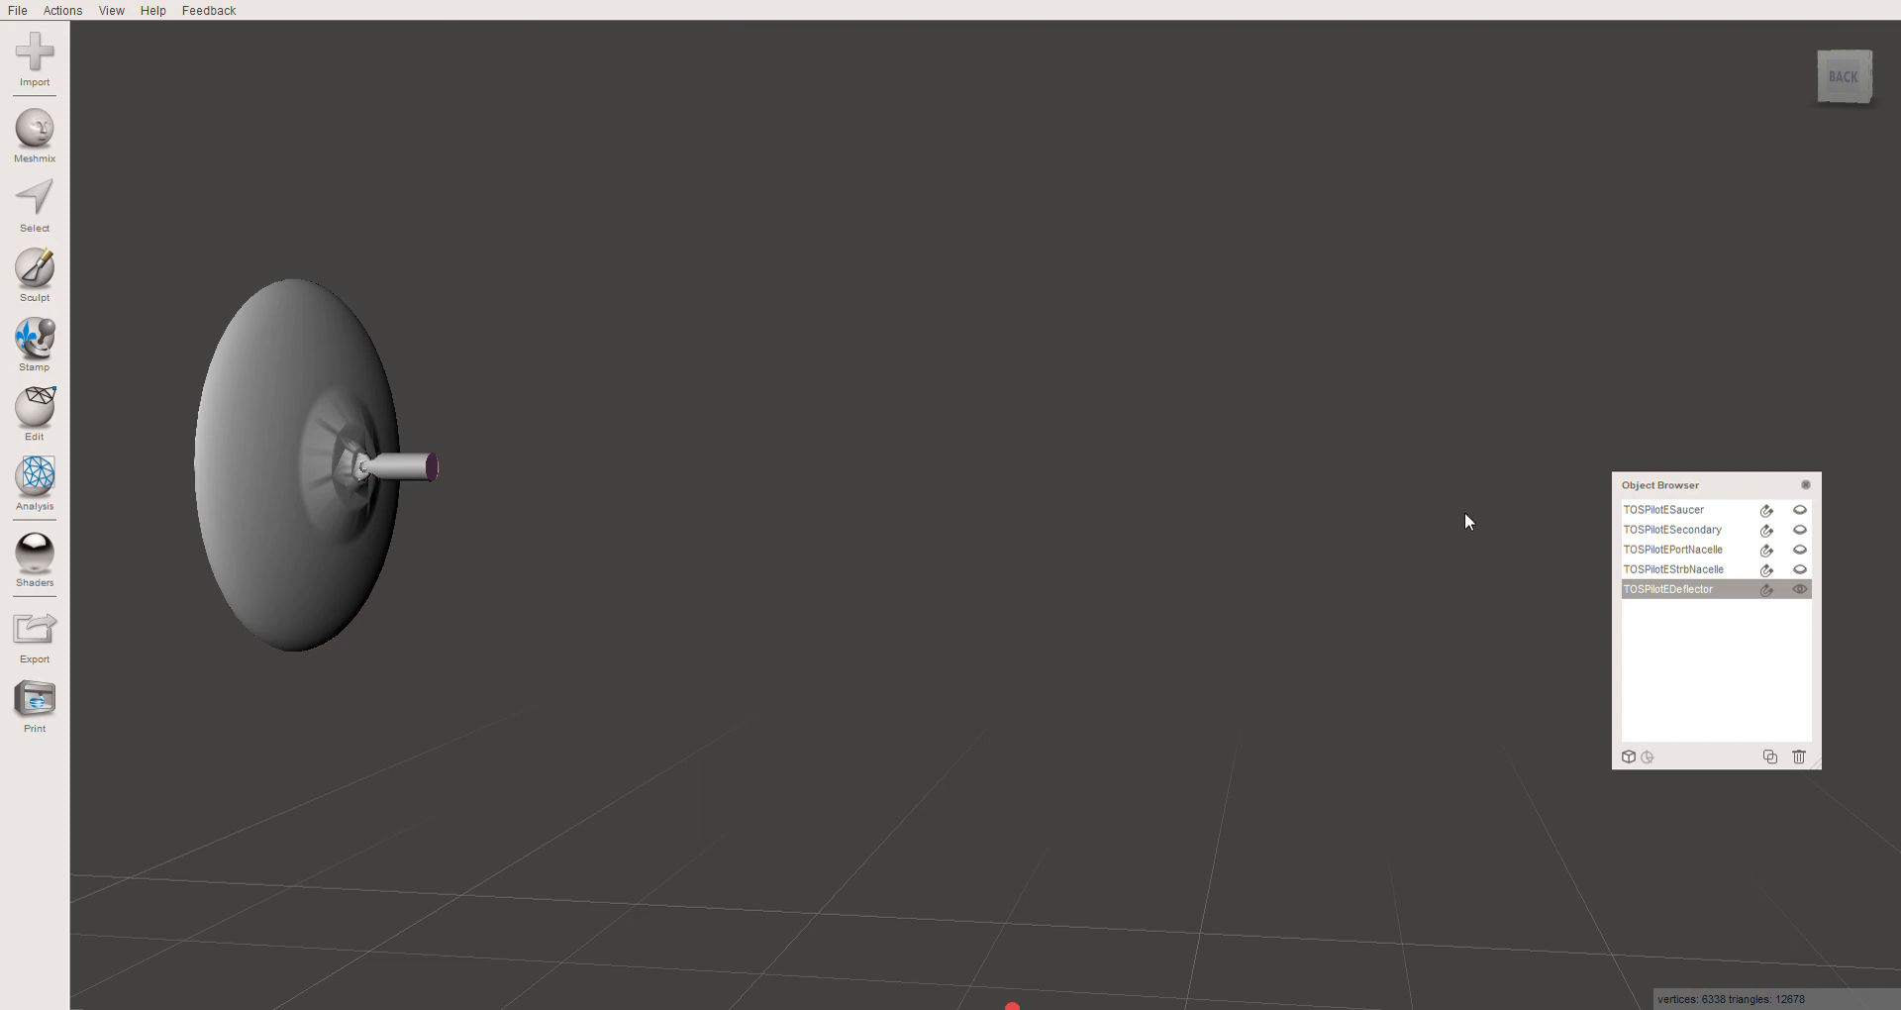
pyautogui.click(1801, 589)
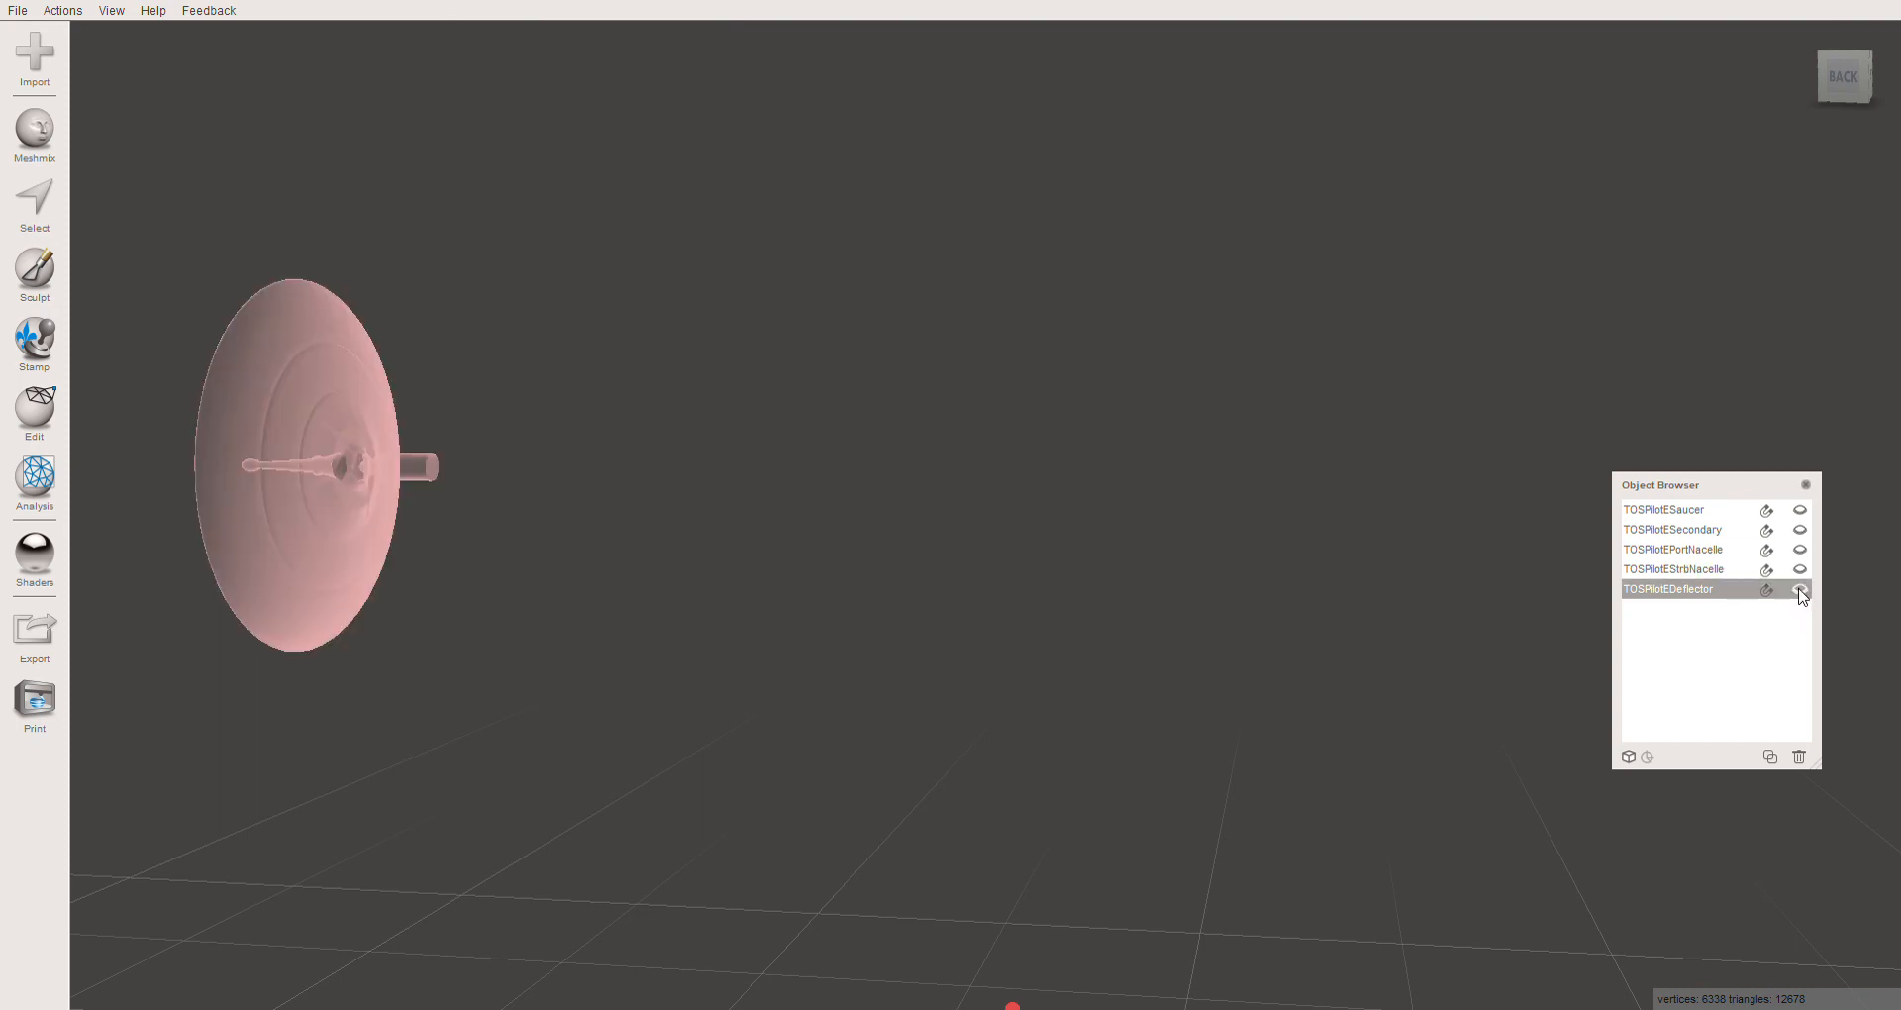
pyautogui.click(1801, 590)
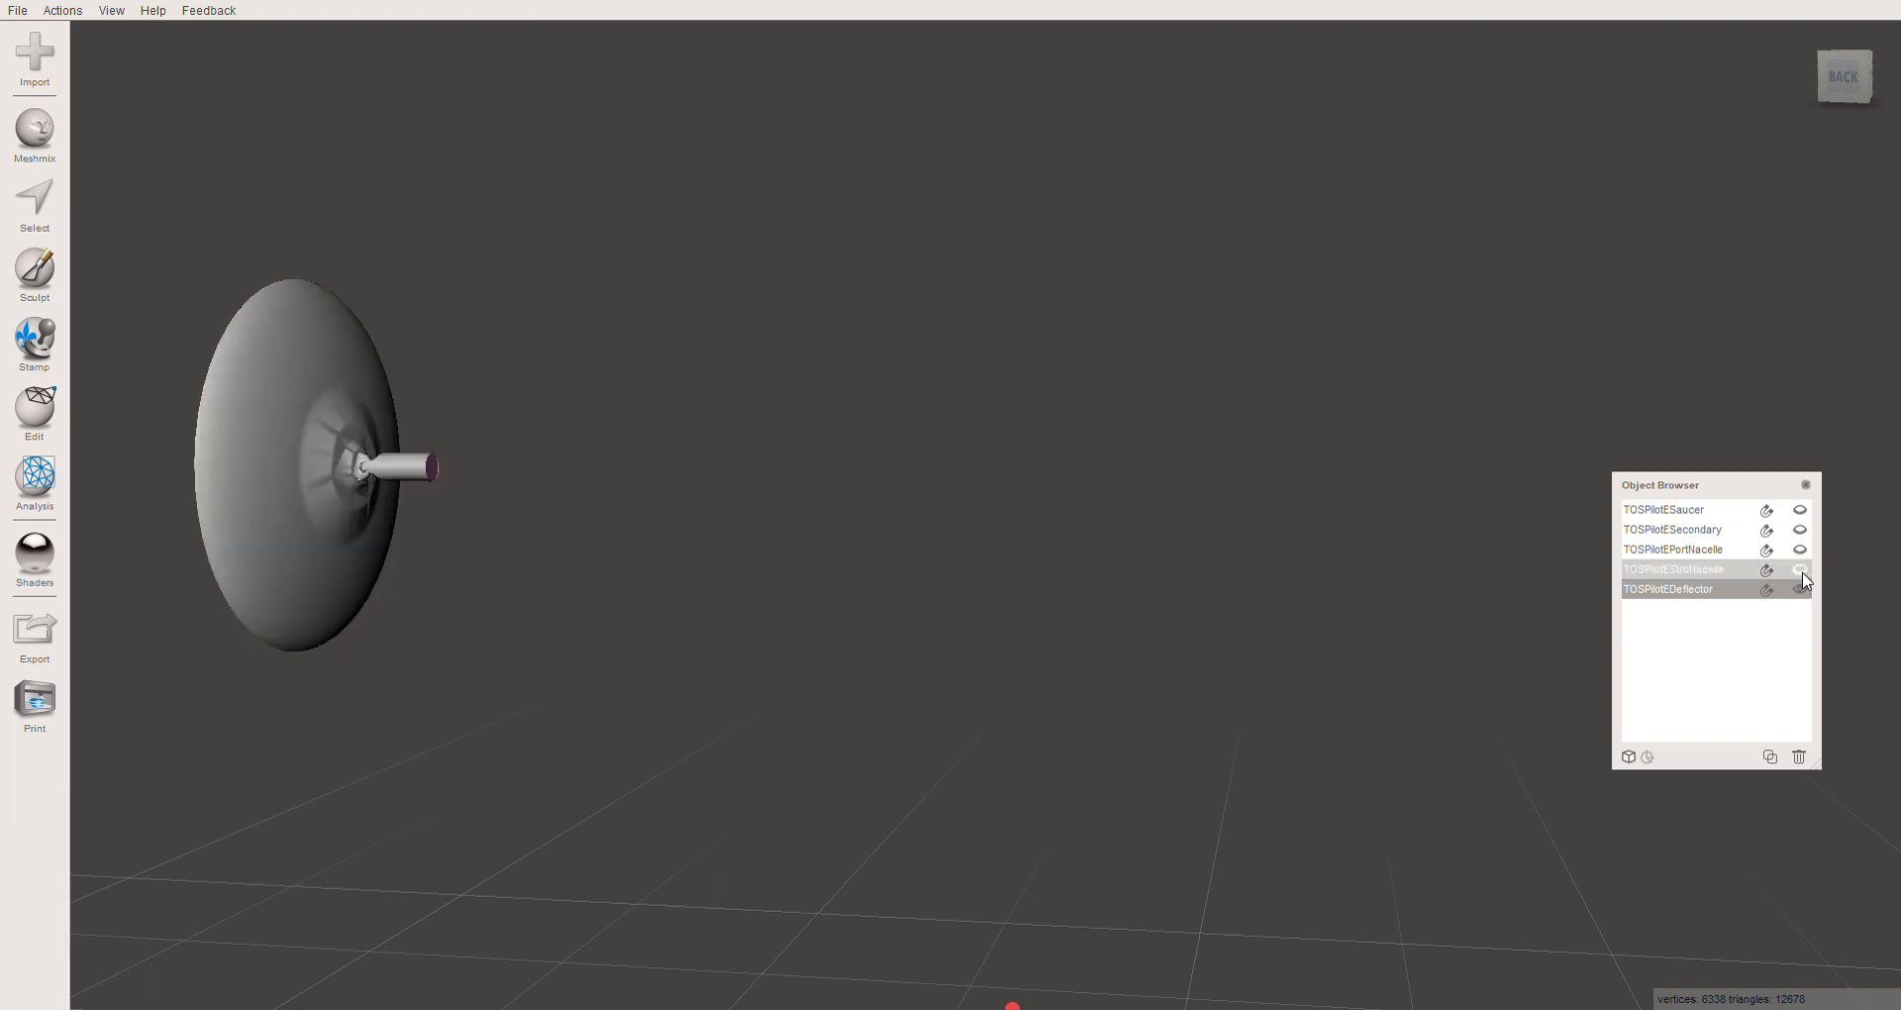
pyautogui.click(1802, 568)
pyautogui.click(1802, 549)
pyautogui.click(1802, 530)
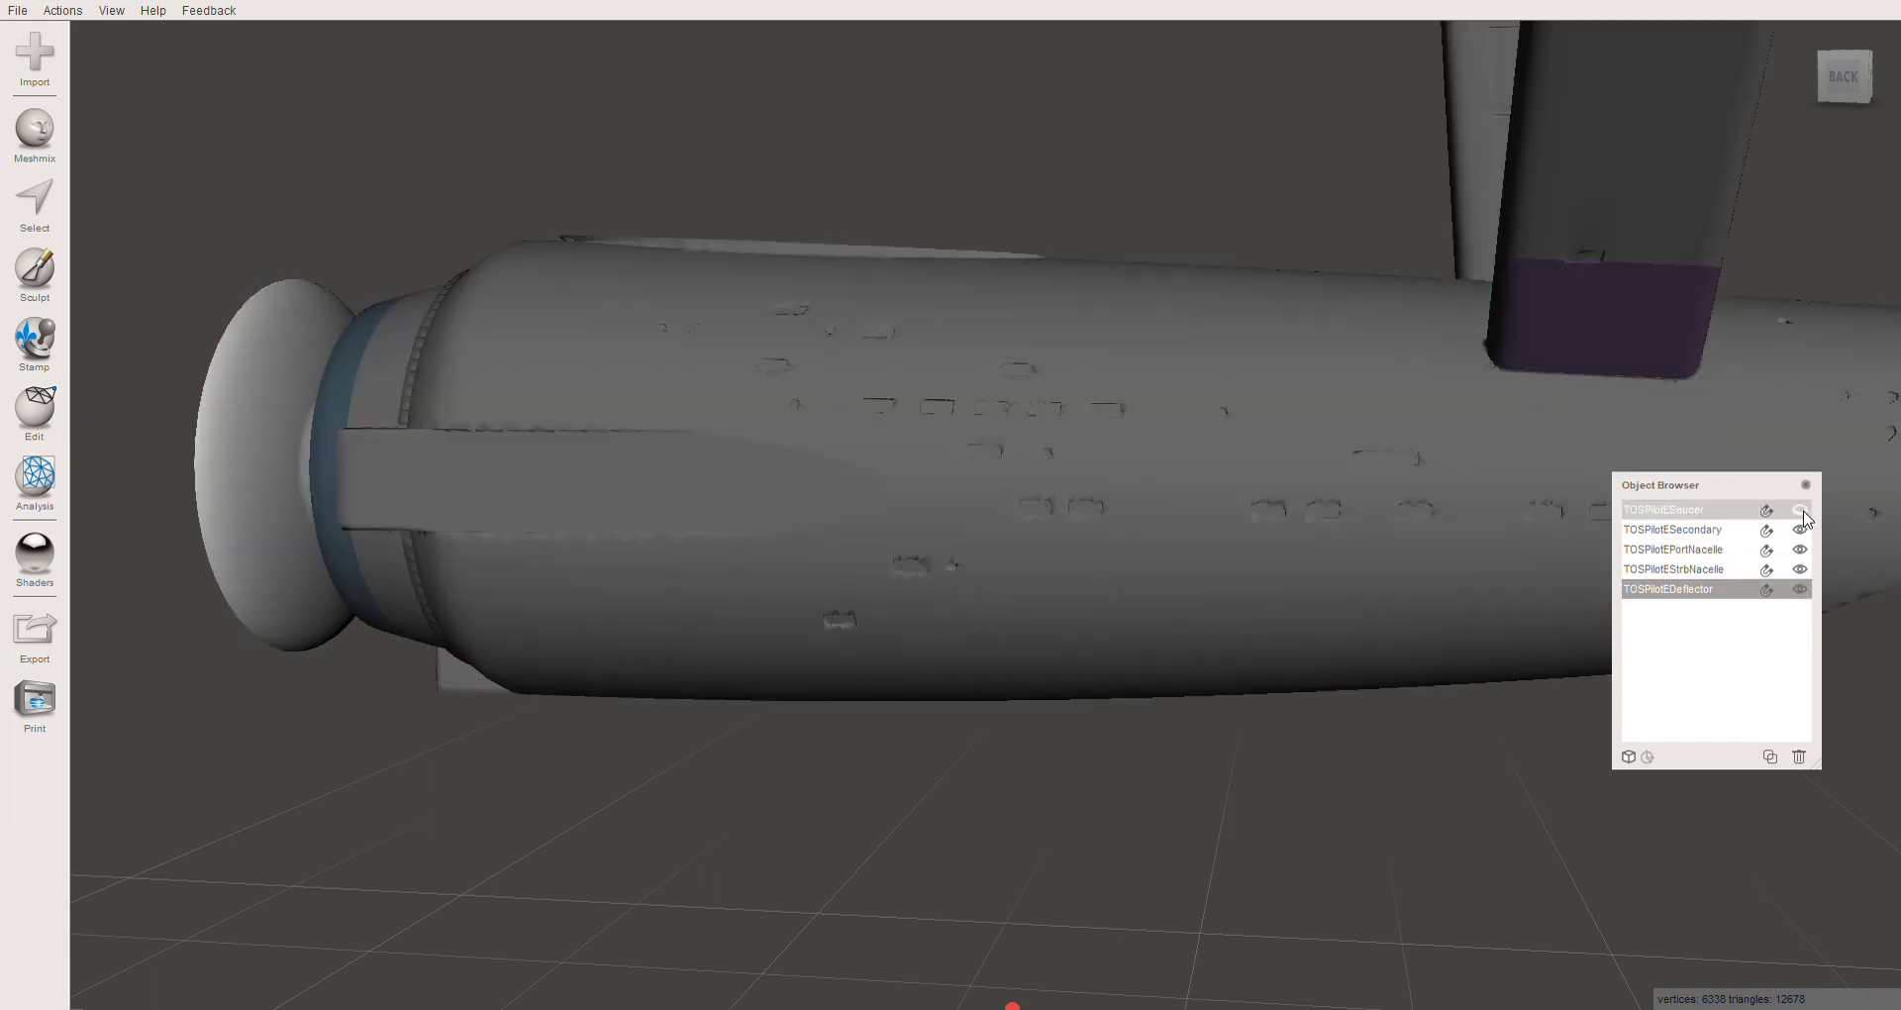
pyautogui.click(1802, 511)
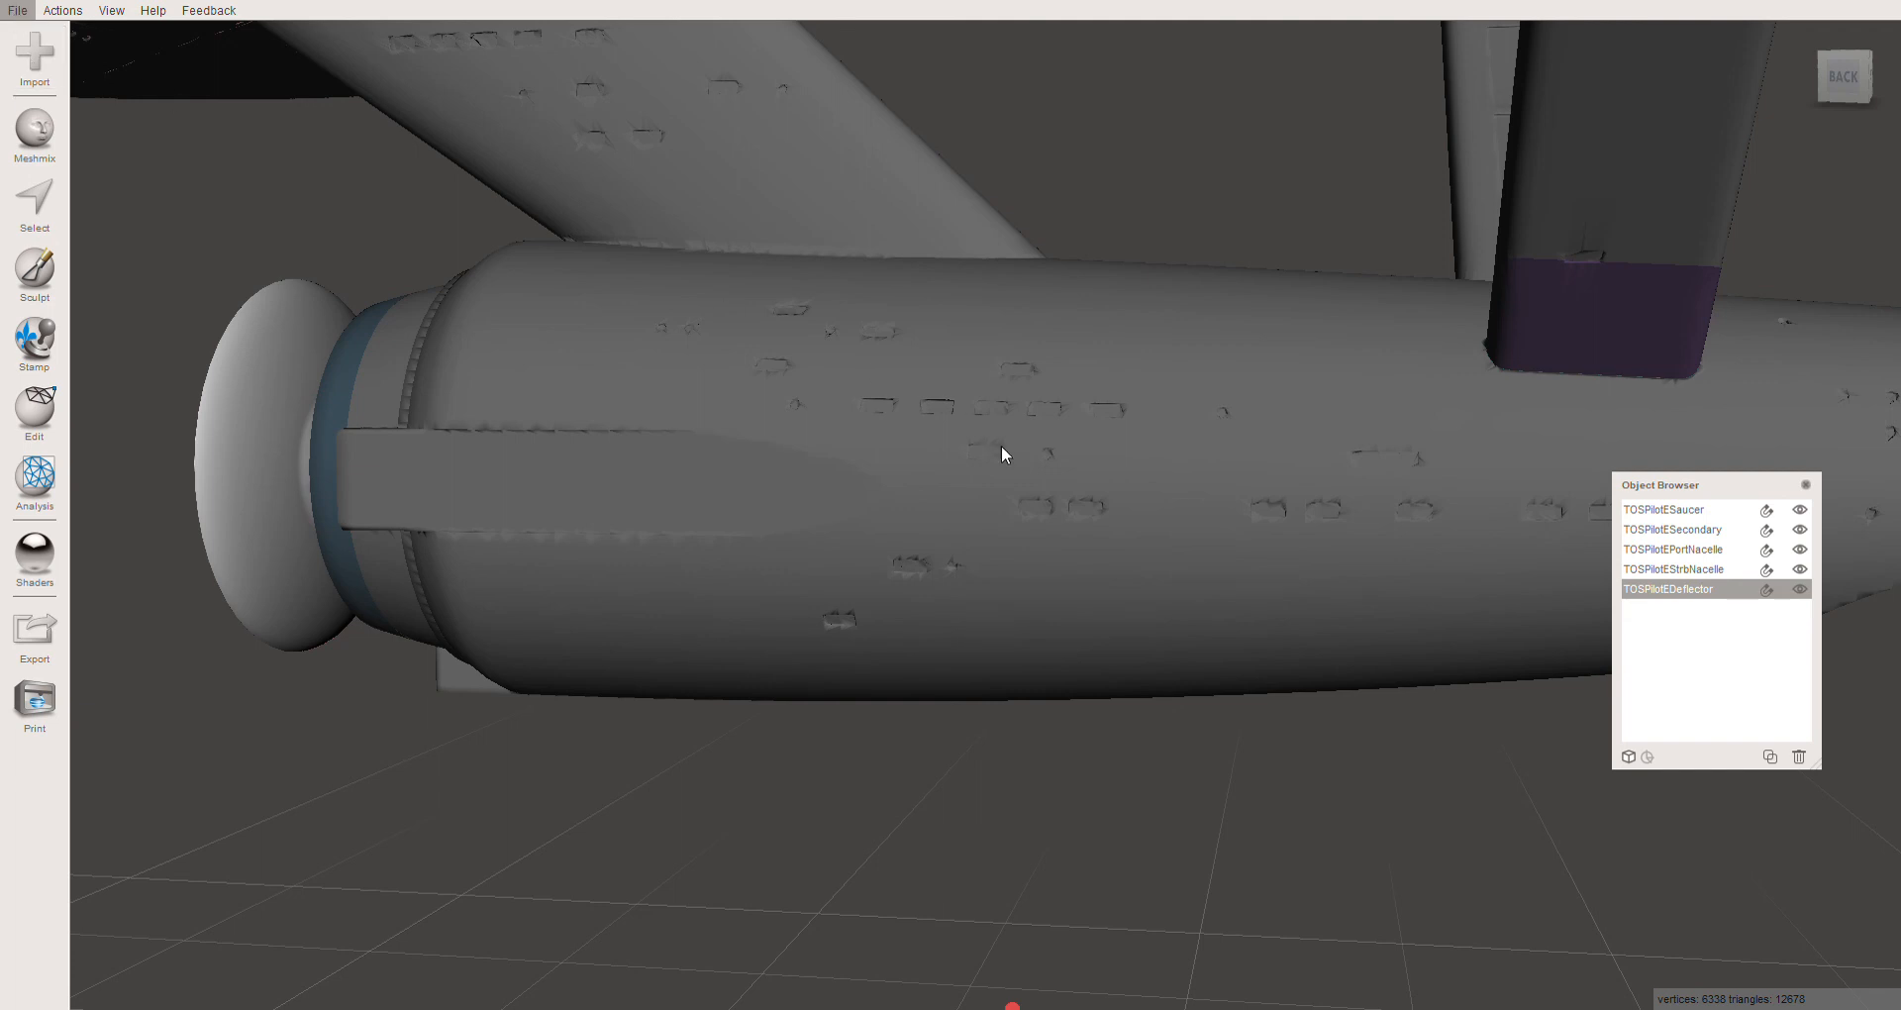
# Examine the fully assembled starship from the side, above and front to check how all separated parts fit together
pyautogui.scroll(-6, 980, 456)
pyautogui.scroll(-5, 973, 454)
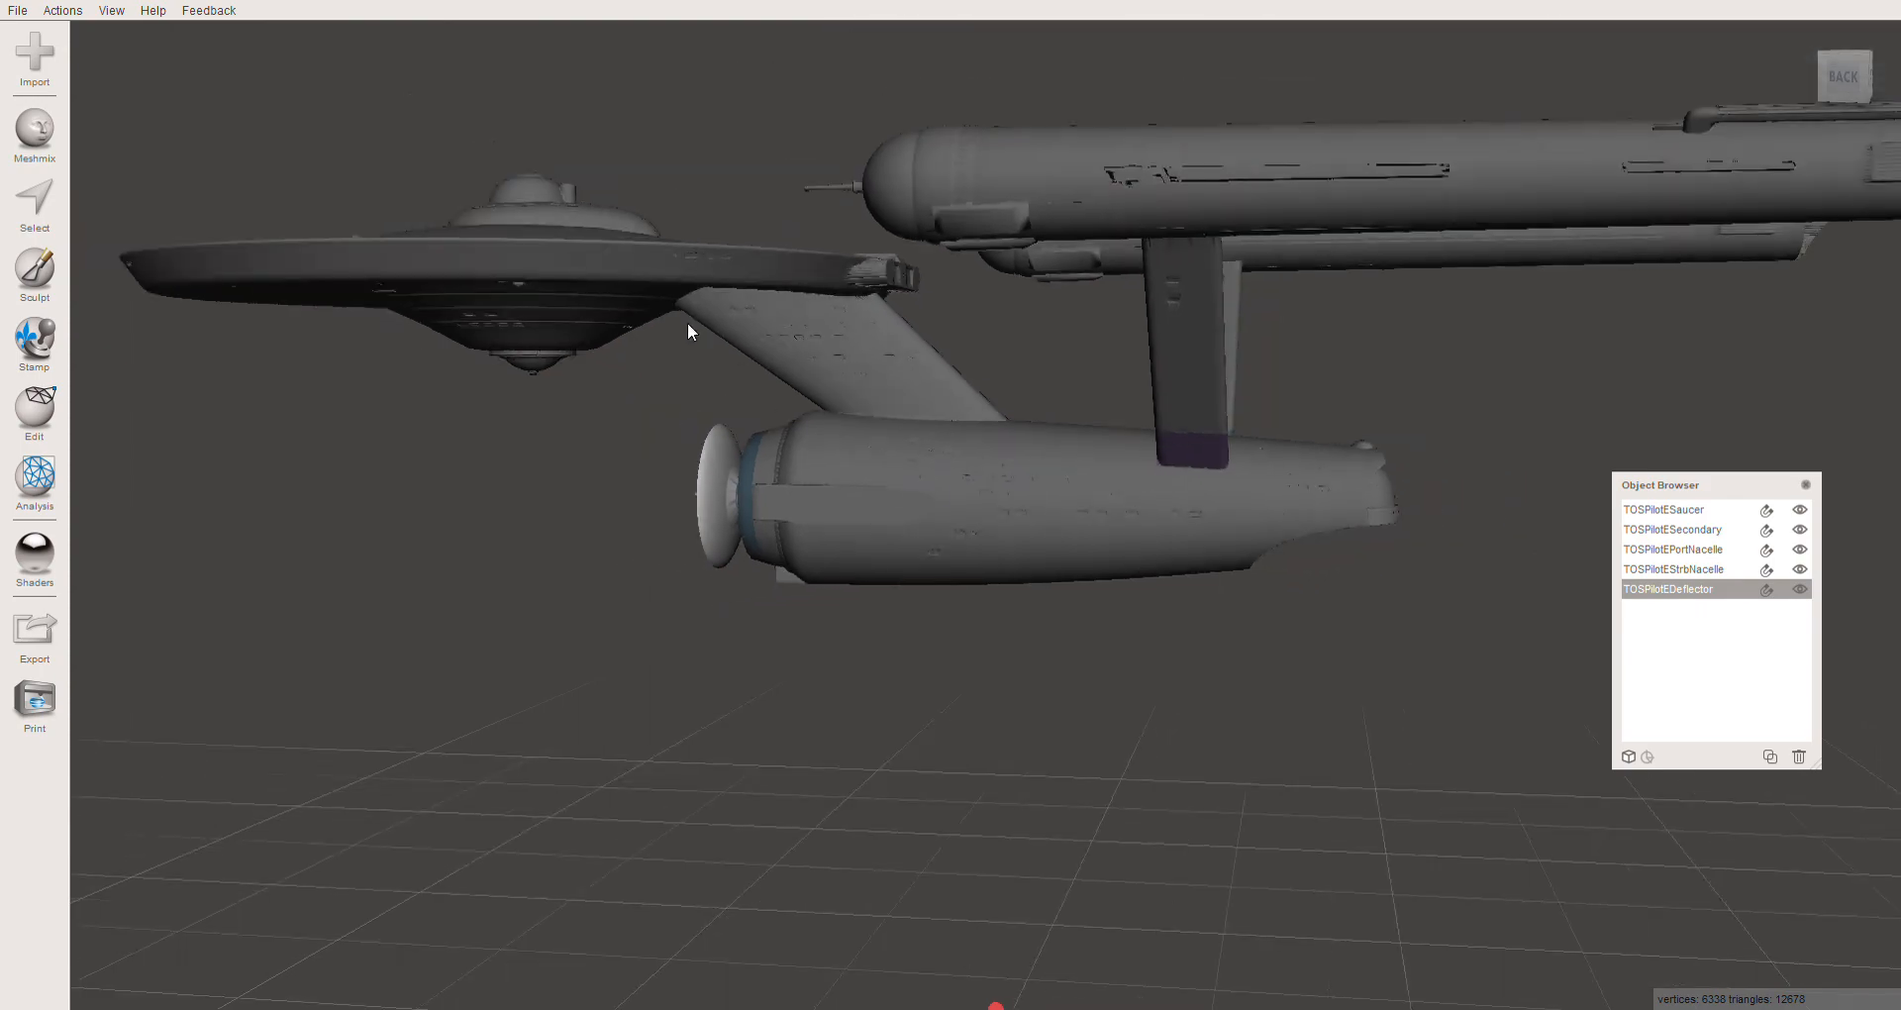
pyautogui.moveTo(687, 322); pyautogui.dragTo(816, 539, button='right')
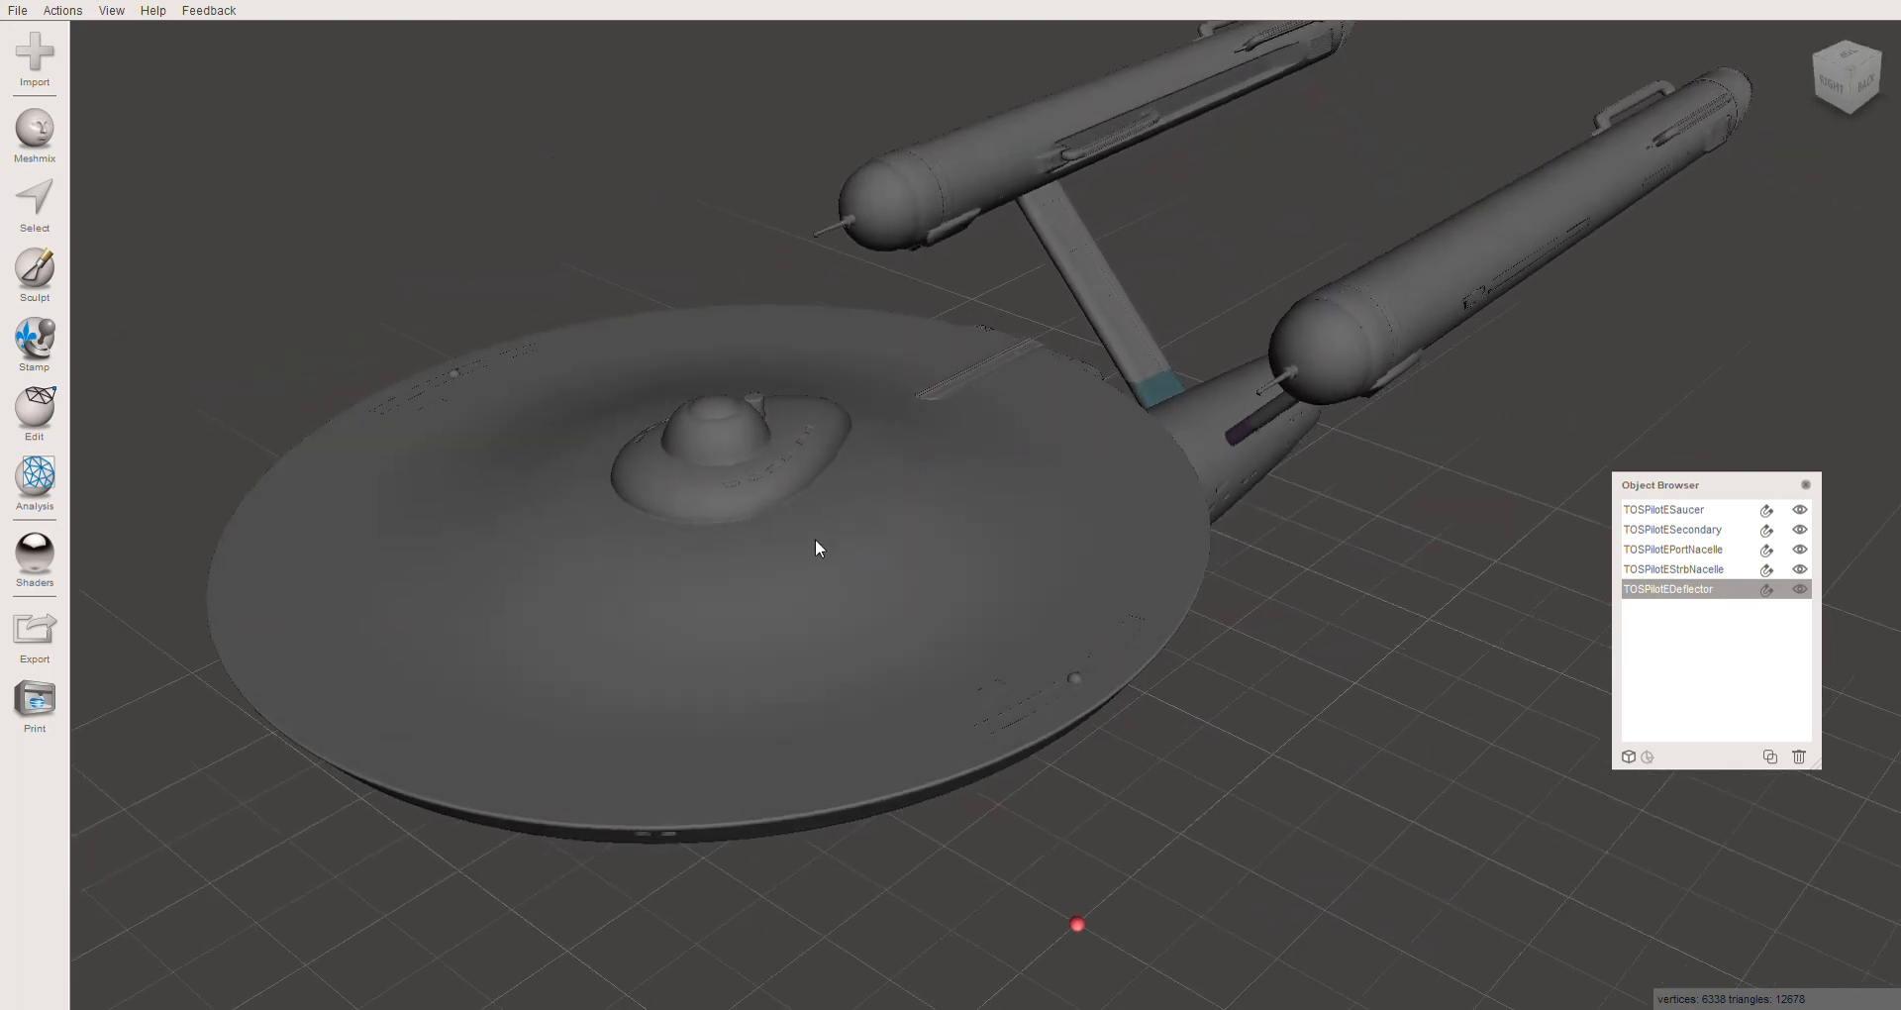
pyautogui.moveTo(719, 637); pyautogui.dragTo(789, 594, button='right')
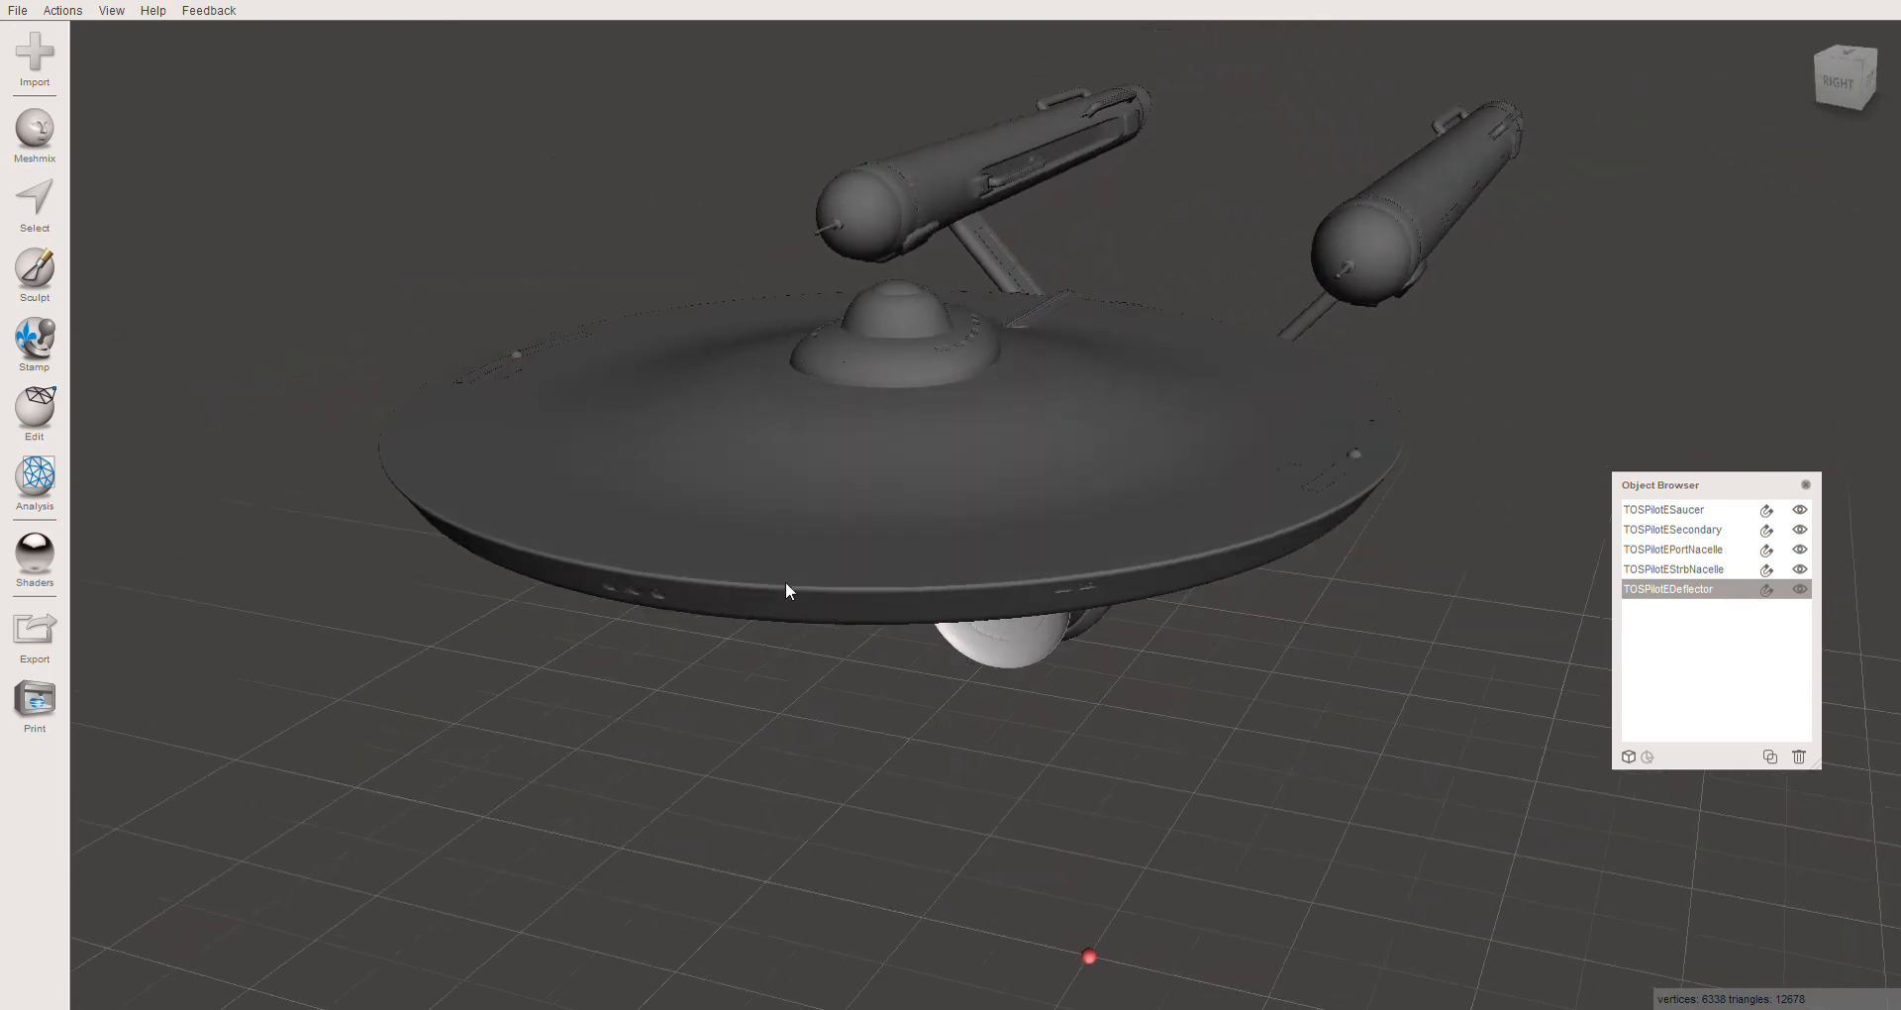
pyautogui.moveTo(860, 461); pyautogui.dragTo(475, 585, button='right')
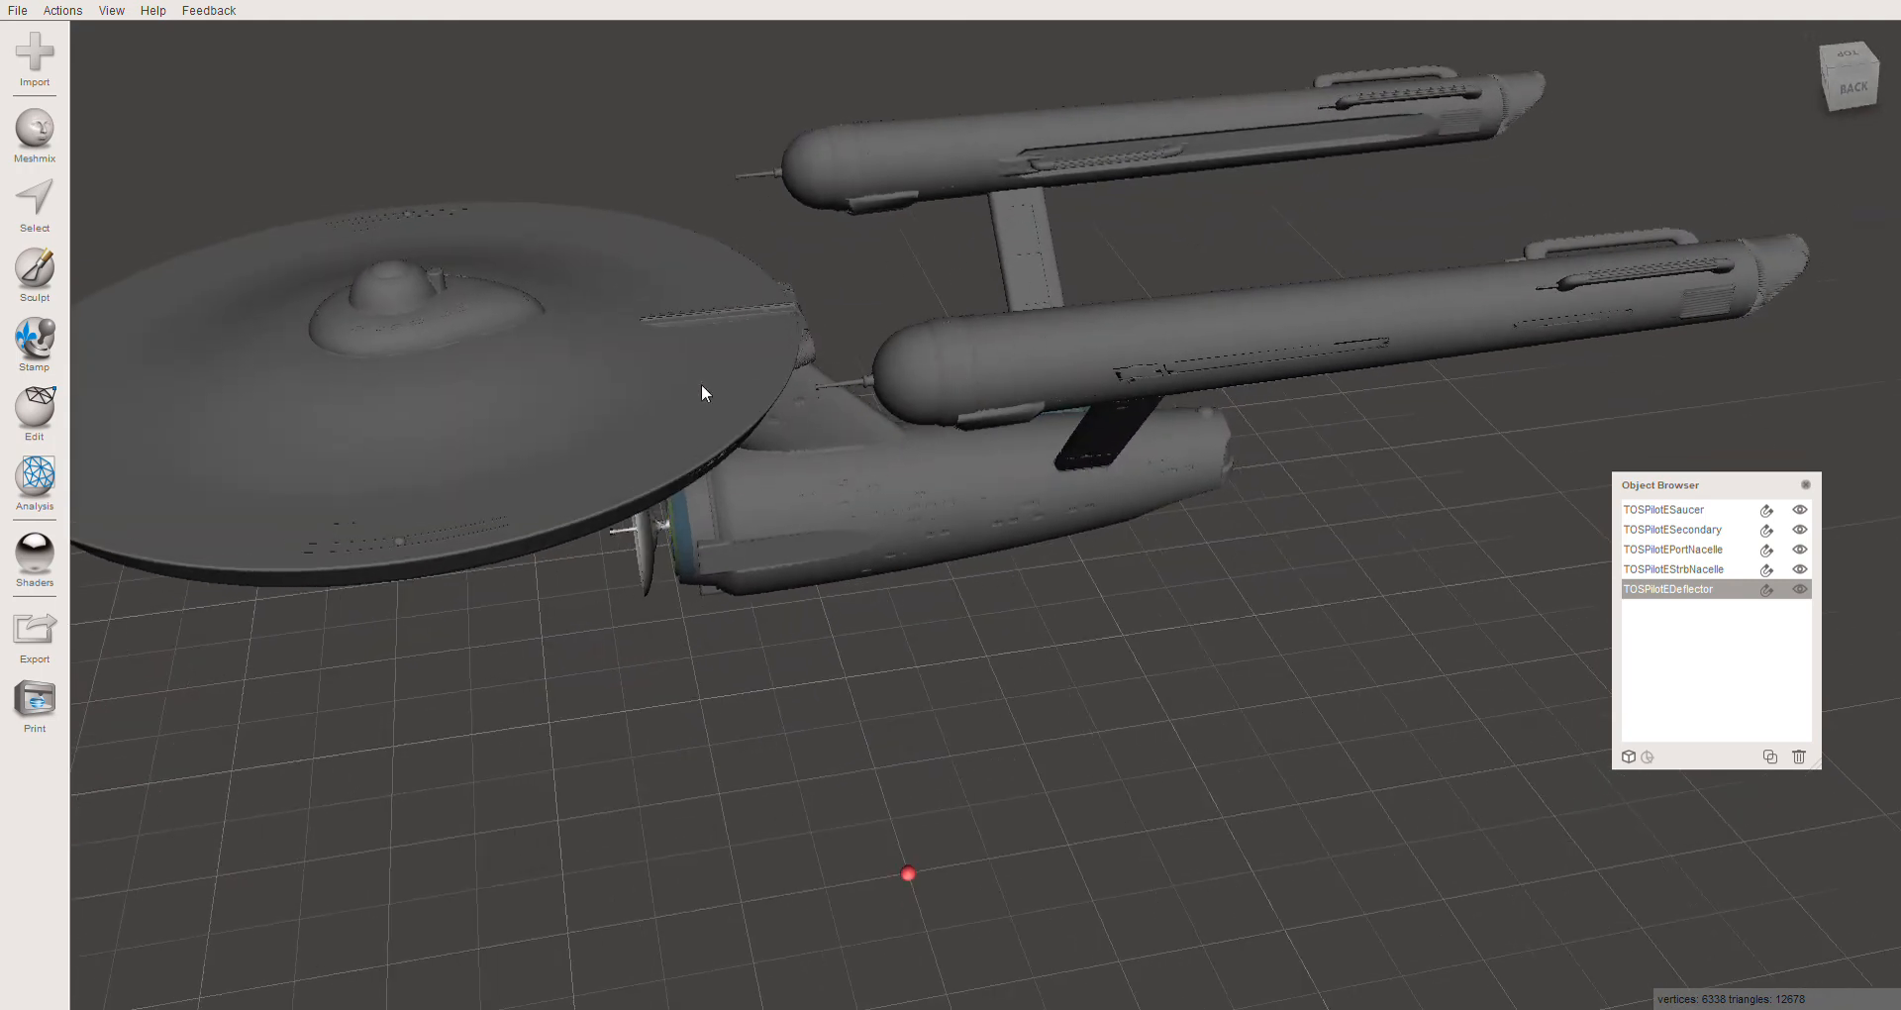
pyautogui.moveTo(531, 396); pyautogui.dragTo(658, 406, button='right')
pyautogui.moveTo(658, 404); pyautogui.dragTo(741, 387, button='middle')
pyautogui.scroll(-4, 734, 387)
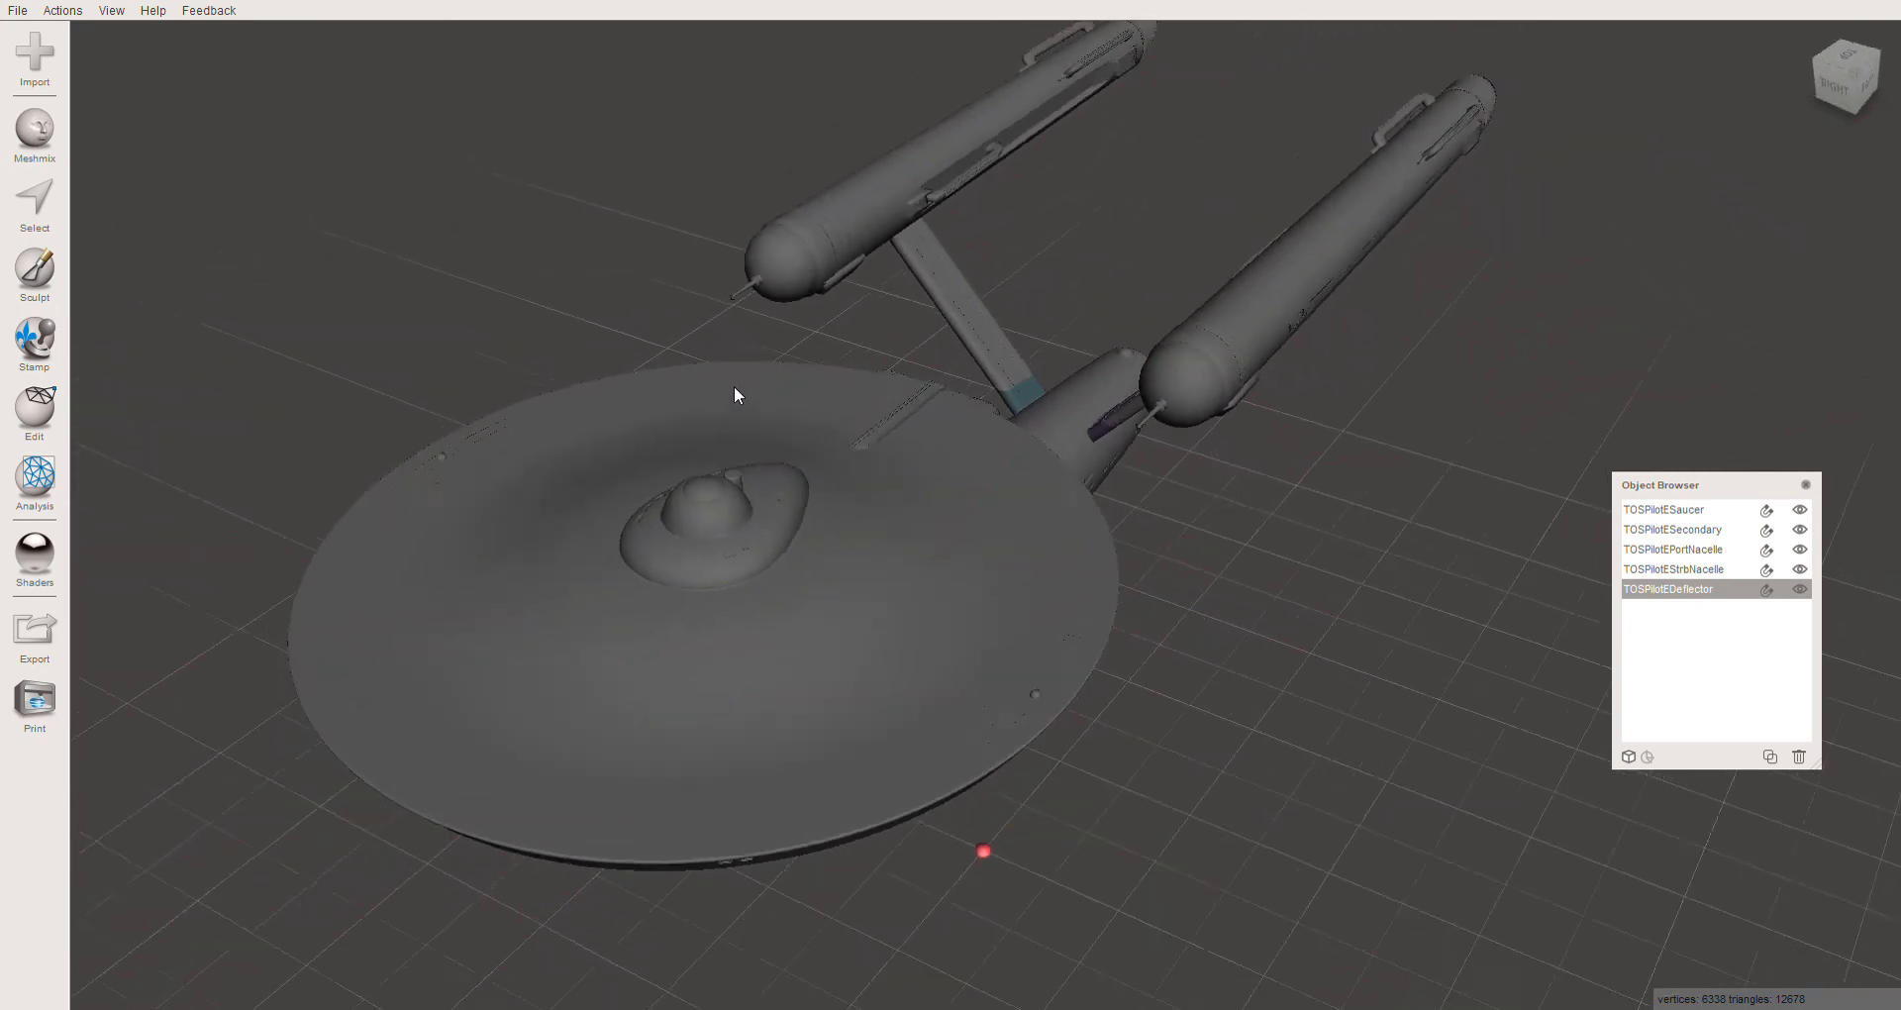
pyautogui.moveTo(862, 555); pyautogui.dragTo(800, 472, button='right')
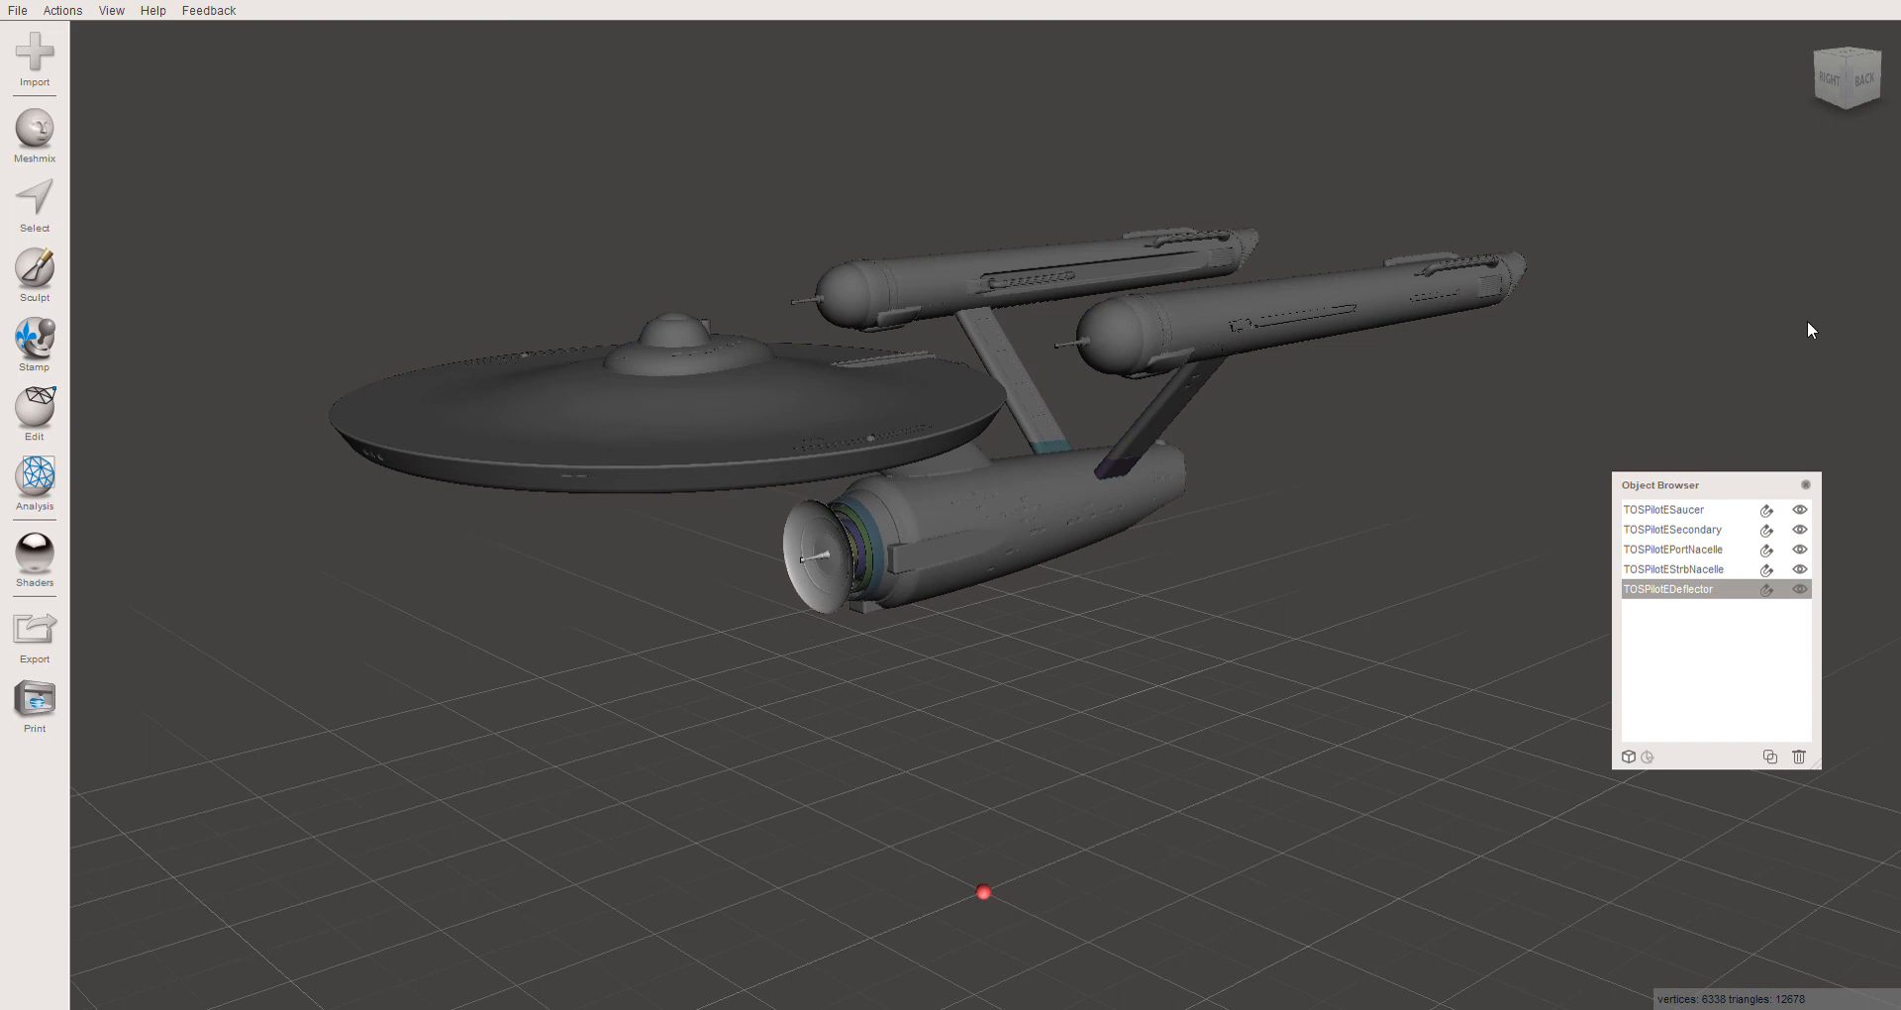